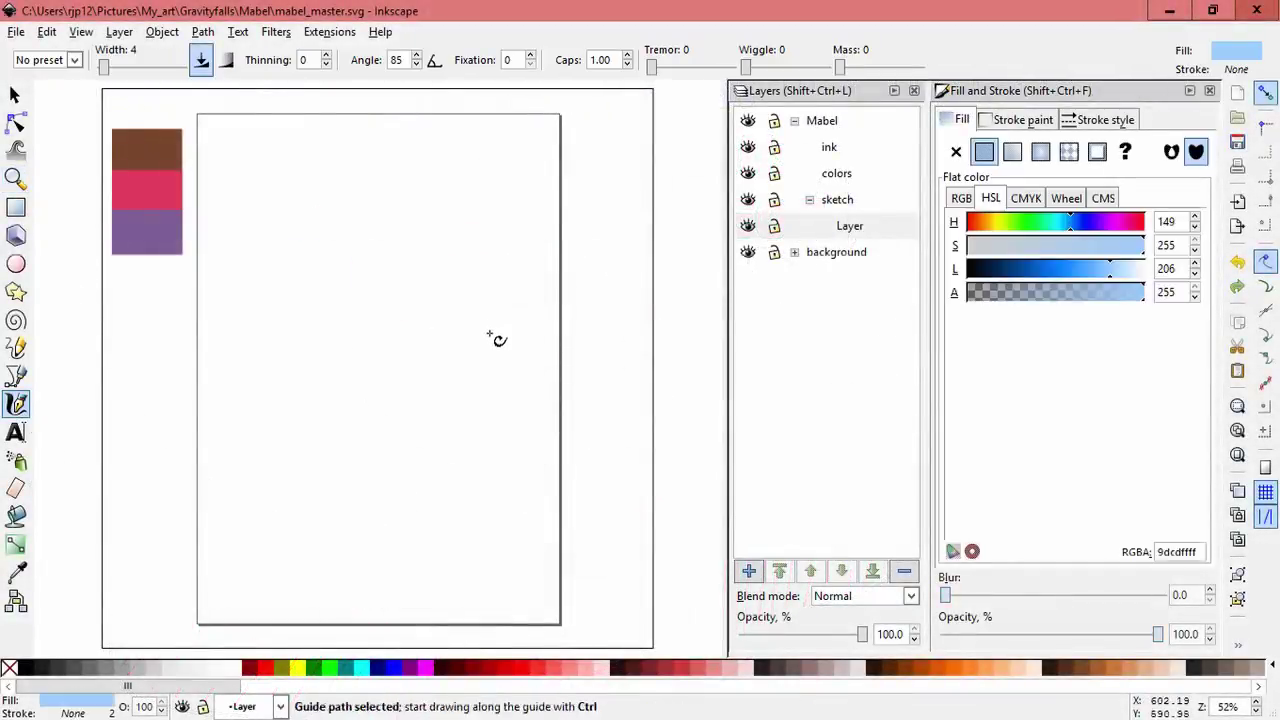
Step: Sketch a rough head circle from overlapping light blue calligraphic strokes in the upper middle of the page
{"action": "key", "text": "ctrl+z"}
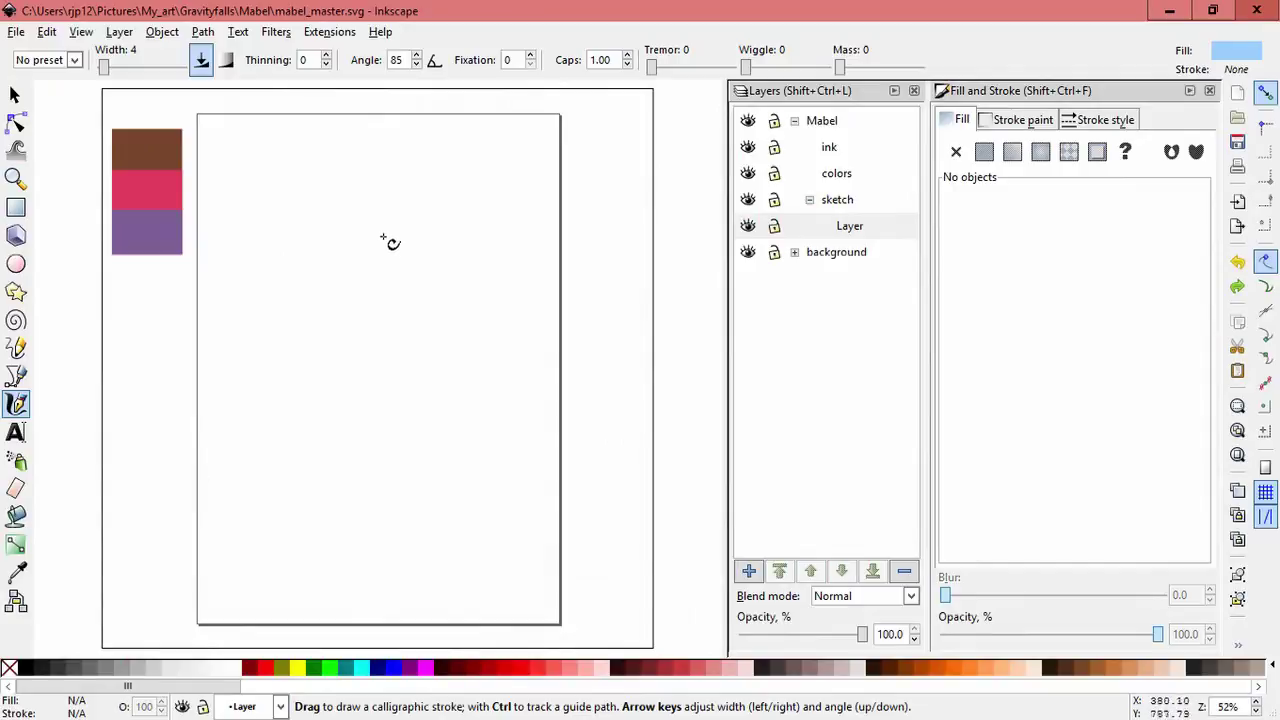
{"action": "left_click_drag", "start_coordinate": [388, 213], "coordinate": [360, 304]}
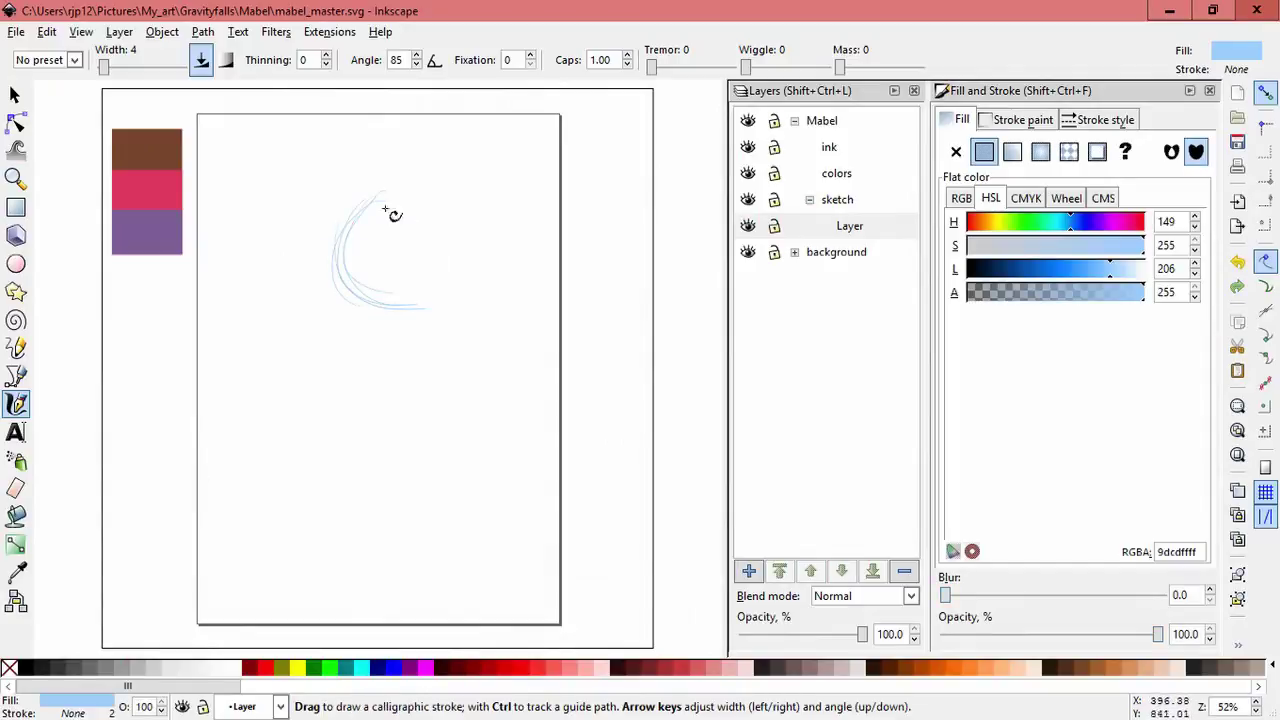
{"action": "left_click_drag", "start_coordinate": [380, 192], "coordinate": [452, 254]}
{"action": "left_click_drag", "start_coordinate": [426, 305], "coordinate": [436, 267]}
{"action": "key", "text": "ctrl+z"}
{"action": "left_click", "coordinate": [15, 95]}
{"action": "left_click_drag", "start_coordinate": [317, 302], "coordinate": [341, 296]}
{"action": "left_click_drag", "start_coordinate": [342, 294], "coordinate": [302, 350]}
{"action": "key", "text": "ctrl+z"}
{"action": "left_click_drag", "start_coordinate": [455, 270], "coordinate": [537, 211]}
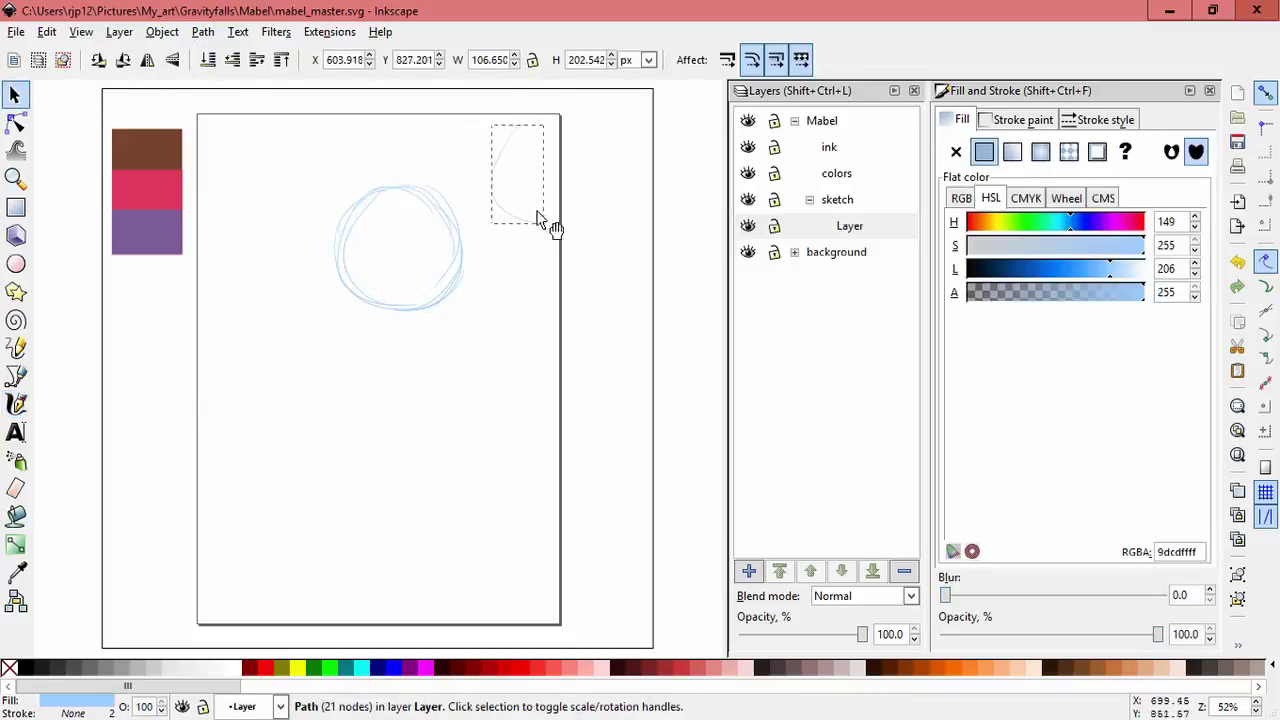
{"action": "key", "text": "ctrl+z"}
Step: Stretch the head circle's right-hand stroke downward to about 245.5 px tall, and shift the whole circle slightly left on the page
{"action": "left_click_drag", "start_coordinate": [447, 270], "coordinate": [557, 200]}
{"action": "key", "text": "ctrl+z"}
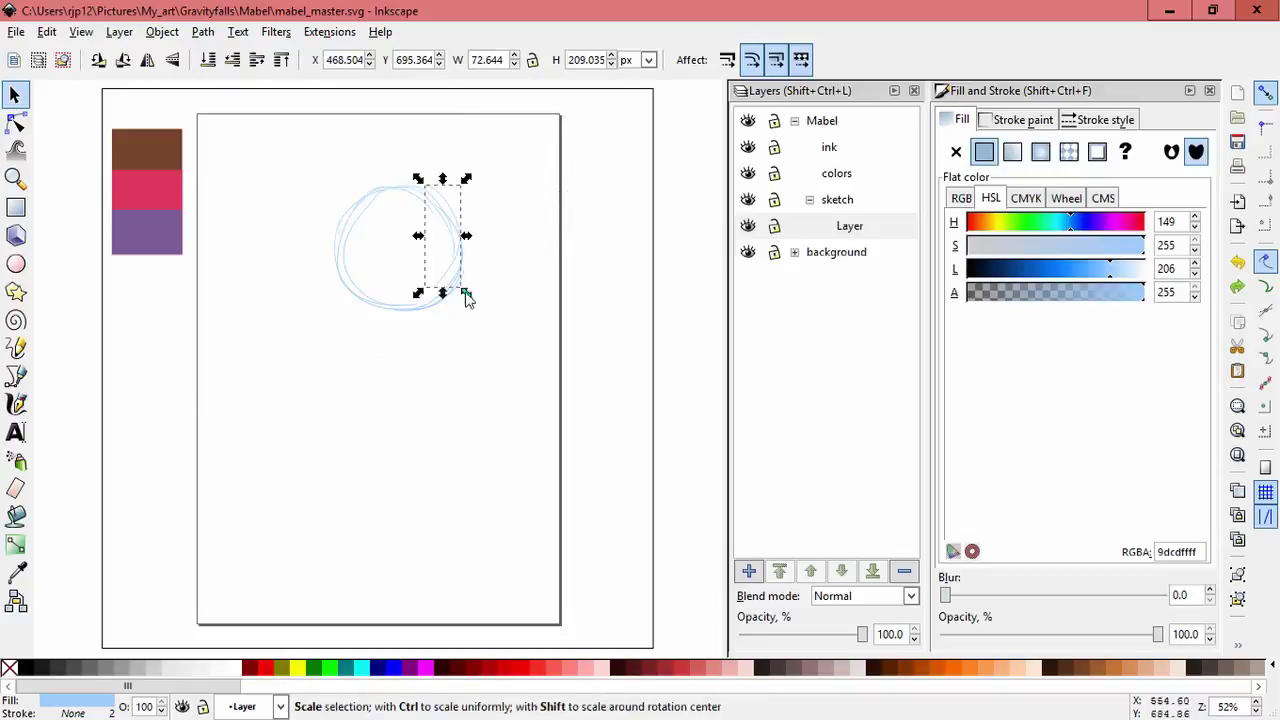
{"action": "left_click_drag", "start_coordinate": [445, 294], "coordinate": [443, 313]}
{"action": "left_click", "coordinate": [514, 268]}
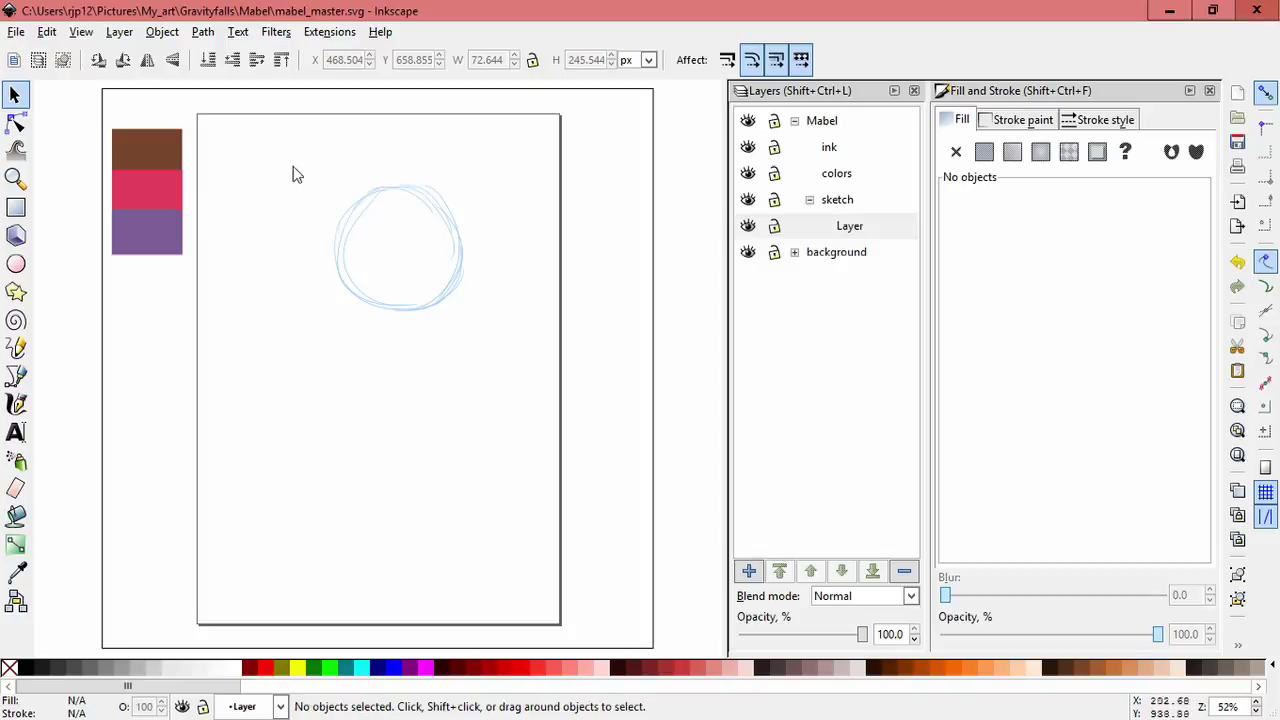
{"action": "mouse_move", "coordinate": [294, 171]}
{"action": "left_mouse_down"}
{"action": "mouse_move", "coordinate": [480, 274]}
{"action": "mouse_move", "coordinate": [426, 271]}
{"action": "left_mouse_up"}
{"action": "key", "text": "Escape"}
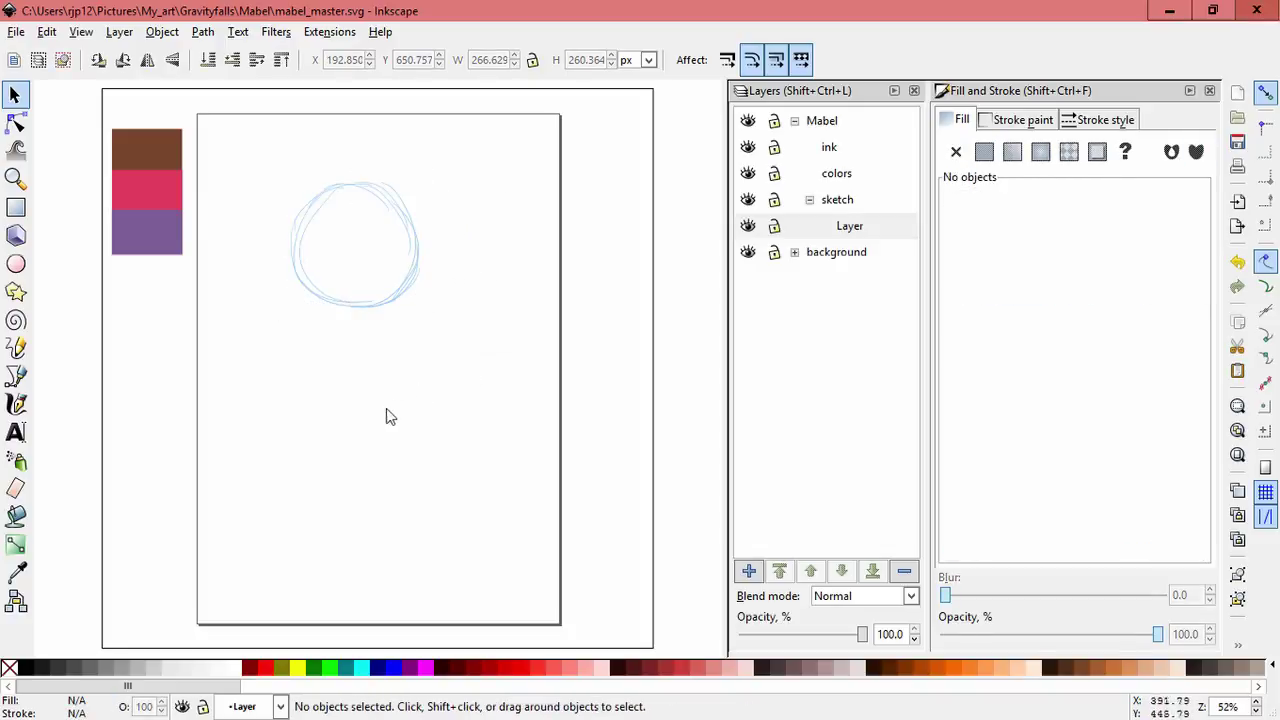
Step: Sketch a smaller chest circle below the head and a hip circle offset to its lower right with loose calligraphic strokes
{"action": "key", "text": "c"}
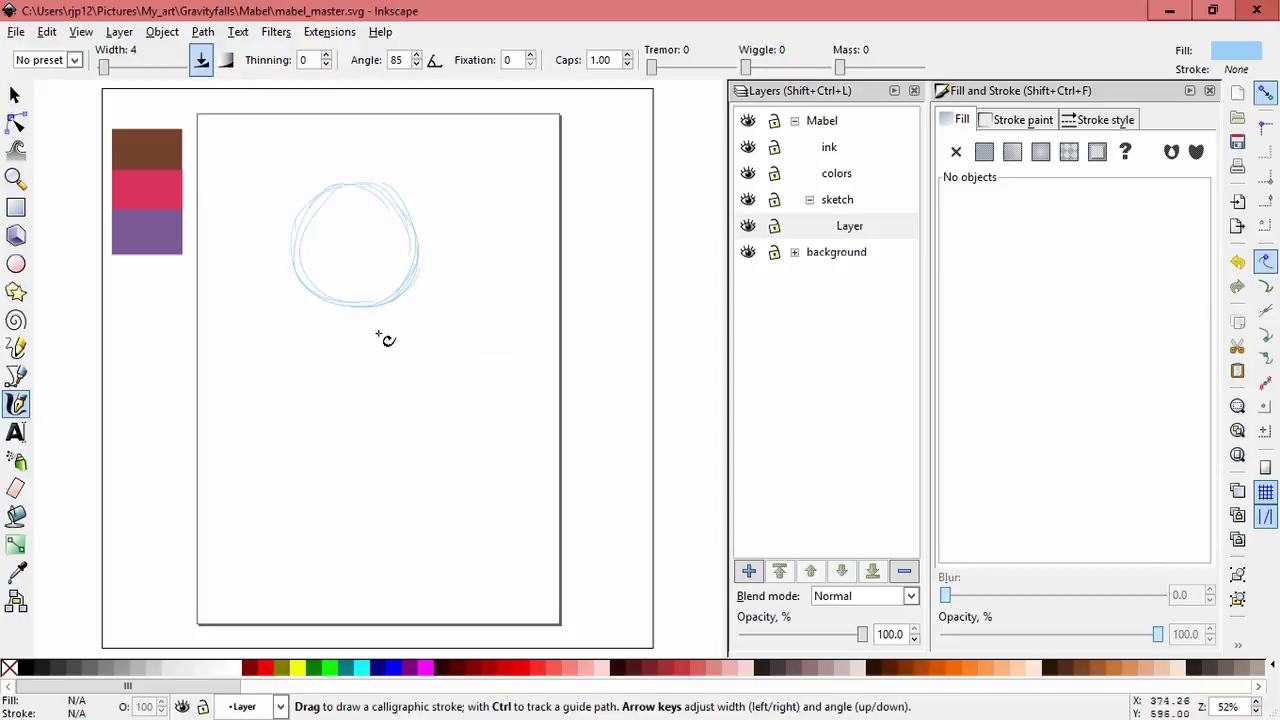
{"action": "mouse_move", "coordinate": [378, 335]}
{"action": "left_mouse_down"}
{"action": "mouse_move", "coordinate": [382, 408]}
{"action": "mouse_move", "coordinate": [405, 330]}
{"action": "left_mouse_up"}
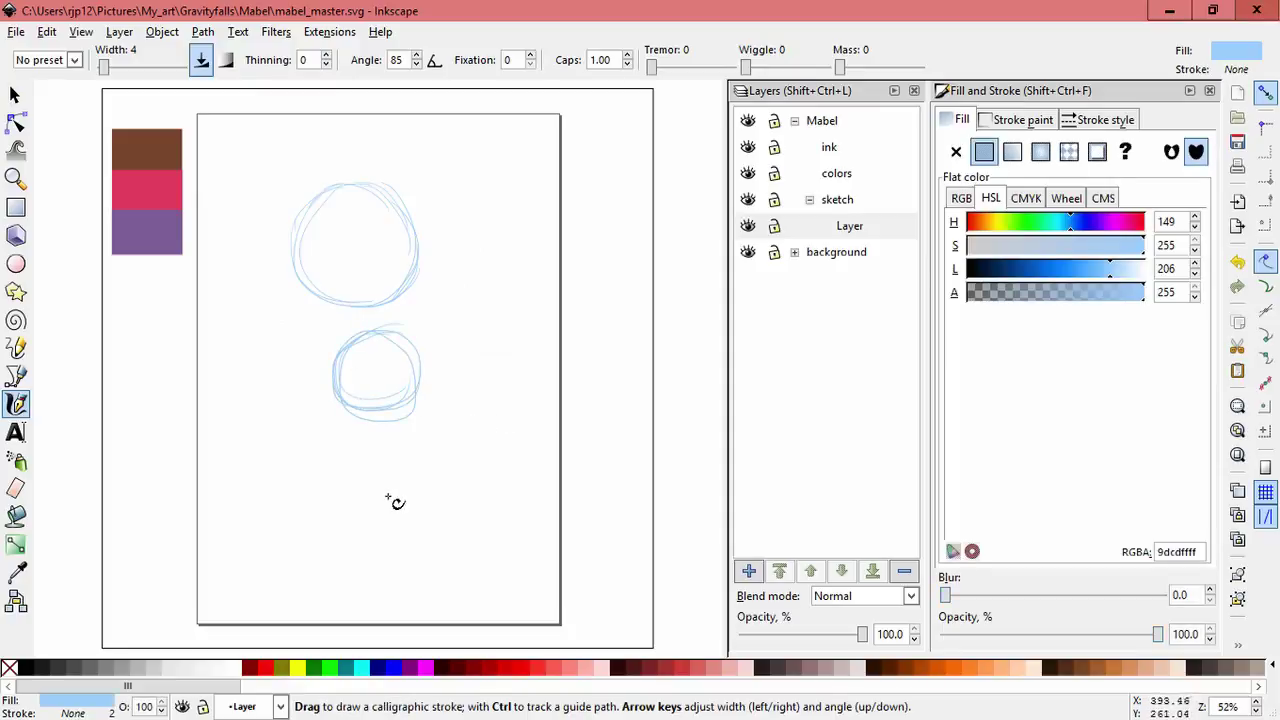
{"action": "mouse_move", "coordinate": [410, 418]}
{"action": "left_mouse_down"}
{"action": "mouse_move", "coordinate": [424, 421]}
{"action": "mouse_move", "coordinate": [386, 491]}
{"action": "mouse_move", "coordinate": [440, 415]}
{"action": "left_mouse_up"}
Step: Add a new layer above the current sketch layer and draw two straight leg lines out from the hip circle
{"action": "left_click", "coordinate": [748, 570]}
{"action": "left_click", "coordinate": [705, 427]}
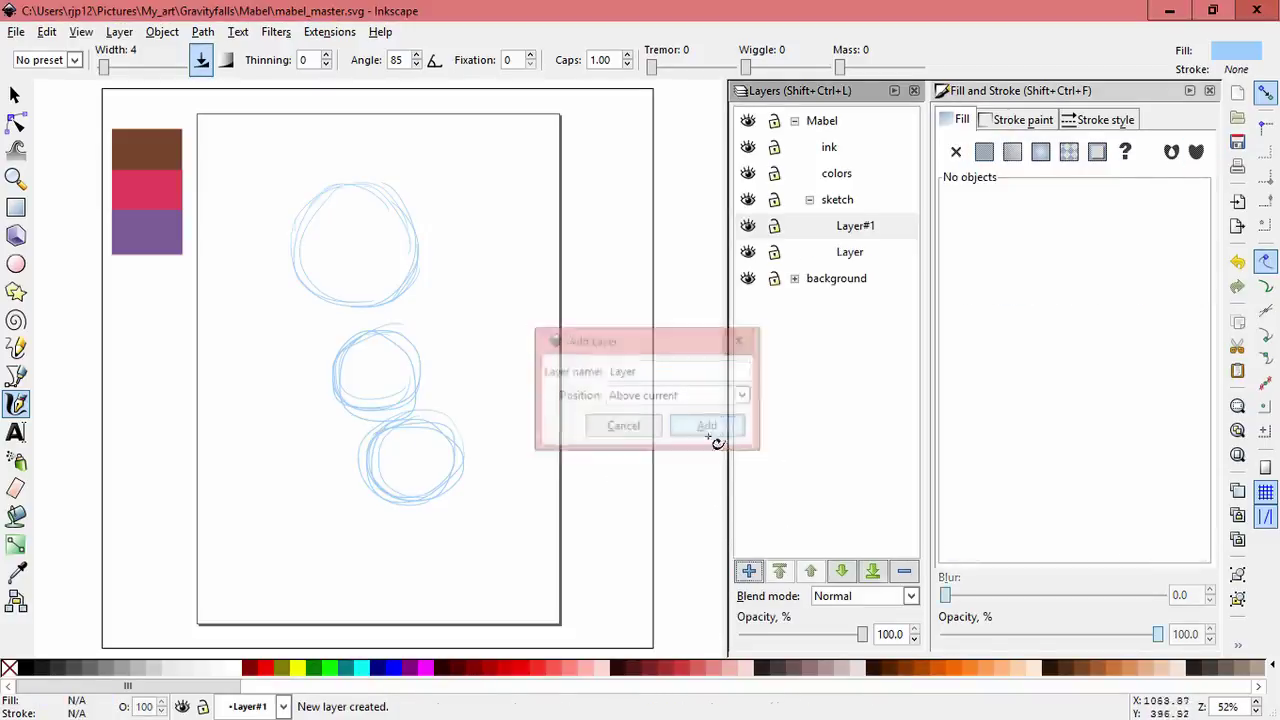
{"action": "scroll", "coordinate": [481, 500], "scroll_direction": "up", "scroll_amount": 1}
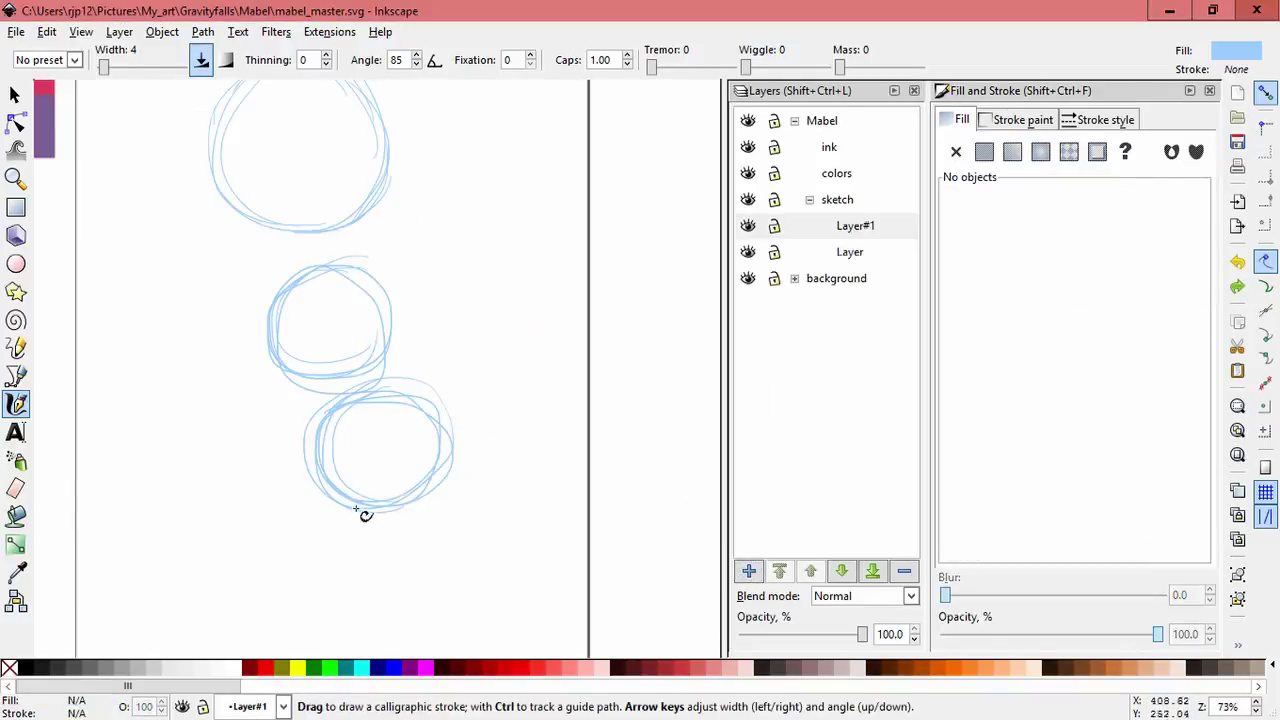
{"action": "mouse_move", "coordinate": [332, 484]}
{"action": "left_mouse_down"}
{"action": "mouse_move", "coordinate": [400, 572]}
{"action": "mouse_move", "coordinate": [349, 527]}
{"action": "mouse_move", "coordinate": [369, 561]}
{"action": "left_mouse_up"}
{"action": "key", "text": "ctrl+z"}
{"action": "left_click_drag", "start_coordinate": [329, 498], "coordinate": [376, 602]}
{"action": "left_click_drag", "start_coordinate": [440, 429], "coordinate": [530, 496]}
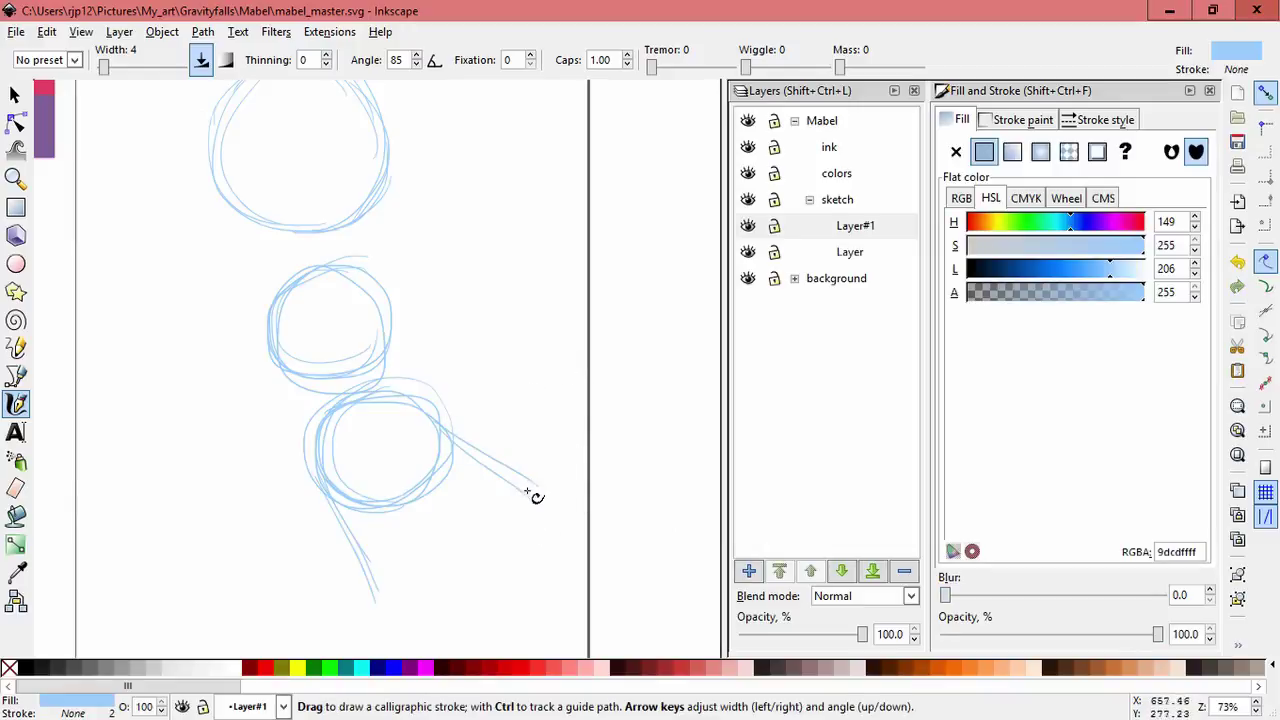
Step: Sketch a loose oval foot at the end of each leg line with calligraphic strokes
{"action": "mouse_move", "coordinate": [528, 492]}
{"action": "left_mouse_down"}
{"action": "mouse_move", "coordinate": [617, 431]}
{"action": "mouse_move", "coordinate": [614, 451]}
{"action": "mouse_move", "coordinate": [622, 424]}
{"action": "left_mouse_up"}
{"action": "left_click_drag", "start_coordinate": [394, 537], "coordinate": [440, 403]}
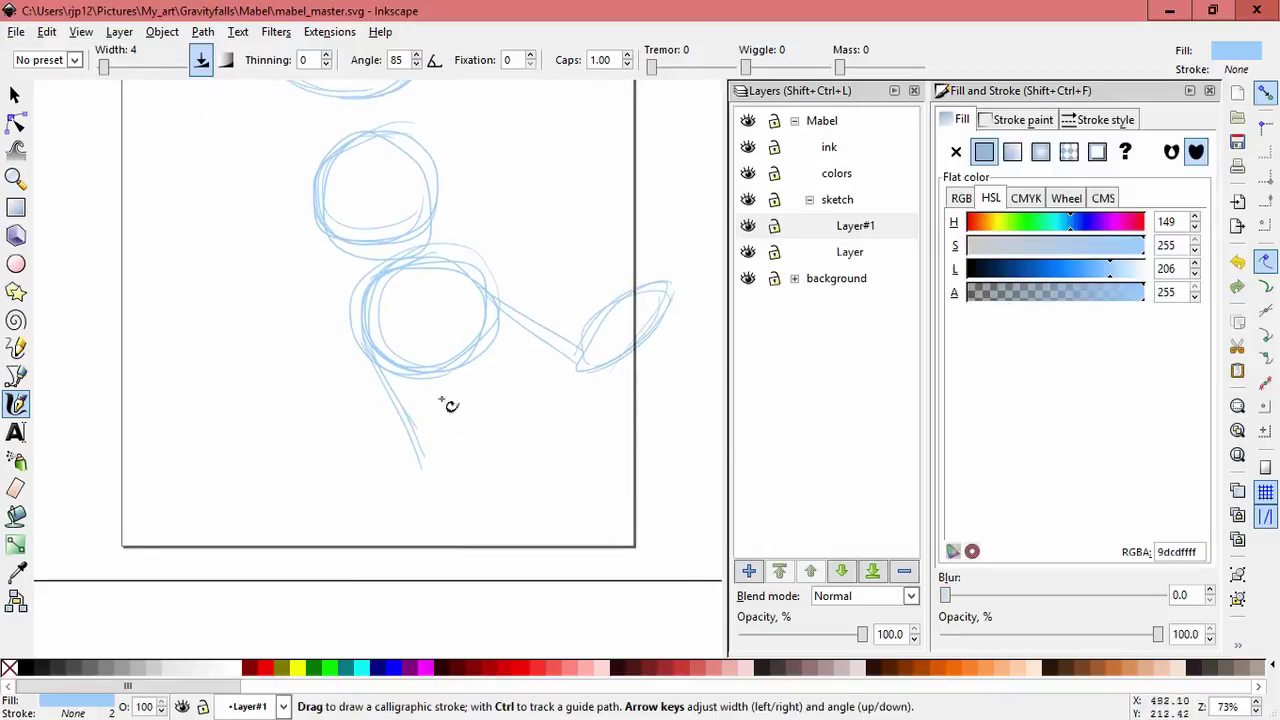
{"action": "mouse_move", "coordinate": [429, 465]}
{"action": "left_mouse_down"}
{"action": "mouse_move", "coordinate": [414, 503]}
{"action": "mouse_move", "coordinate": [431, 501]}
{"action": "left_mouse_up"}
{"action": "mouse_move", "coordinate": [325, 421]}
{"action": "left_mouse_down"}
{"action": "mouse_move", "coordinate": [311, 457]}
{"action": "mouse_move", "coordinate": [452, 487]}
{"action": "left_mouse_up"}
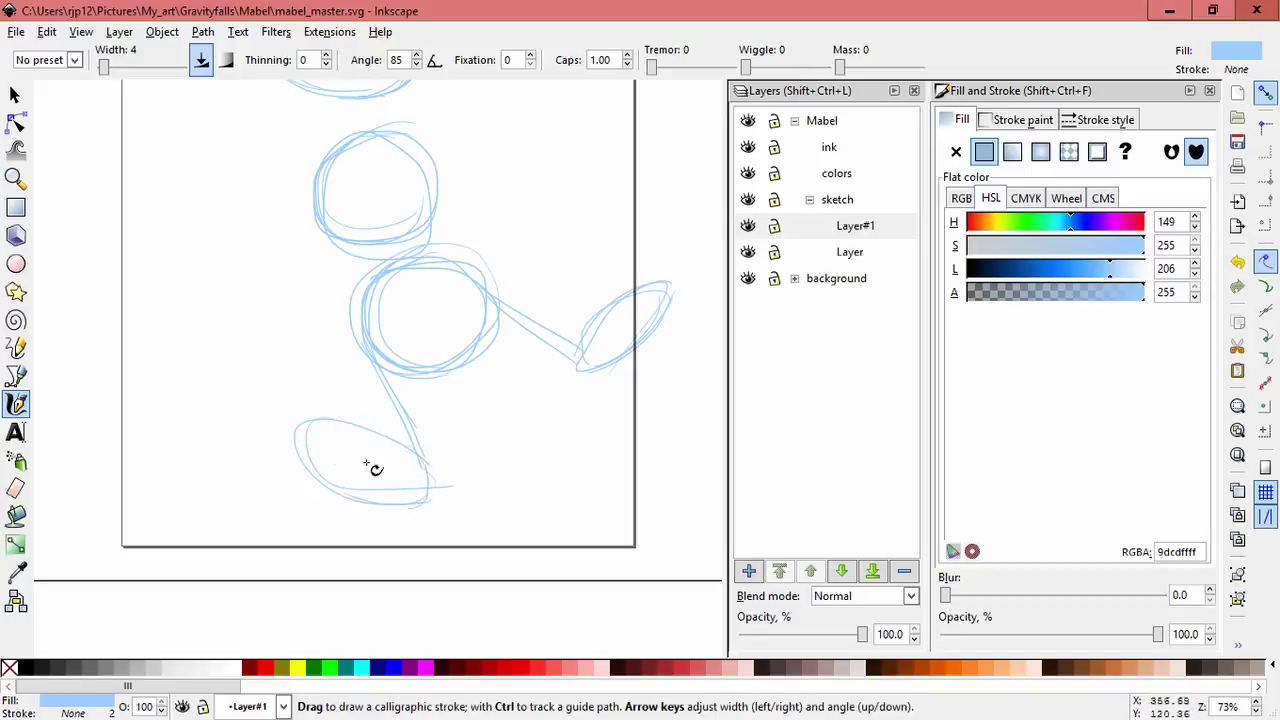
{"action": "left_click_drag", "start_coordinate": [293, 430], "coordinate": [428, 503]}
{"action": "key", "text": "ctrl+z"}
{"action": "mouse_move", "coordinate": [418, 459]}
{"action": "left_mouse_down"}
{"action": "mouse_move", "coordinate": [433, 497]}
{"action": "mouse_move", "coordinate": [601, 489]}
{"action": "left_mouse_up"}
Step: Delete the stray stroke extending beyond the lower-left foot
{"action": "left_click", "coordinate": [16, 97]}
{"action": "left_click", "coordinate": [463, 489]}
{"action": "key", "text": "Delete"}
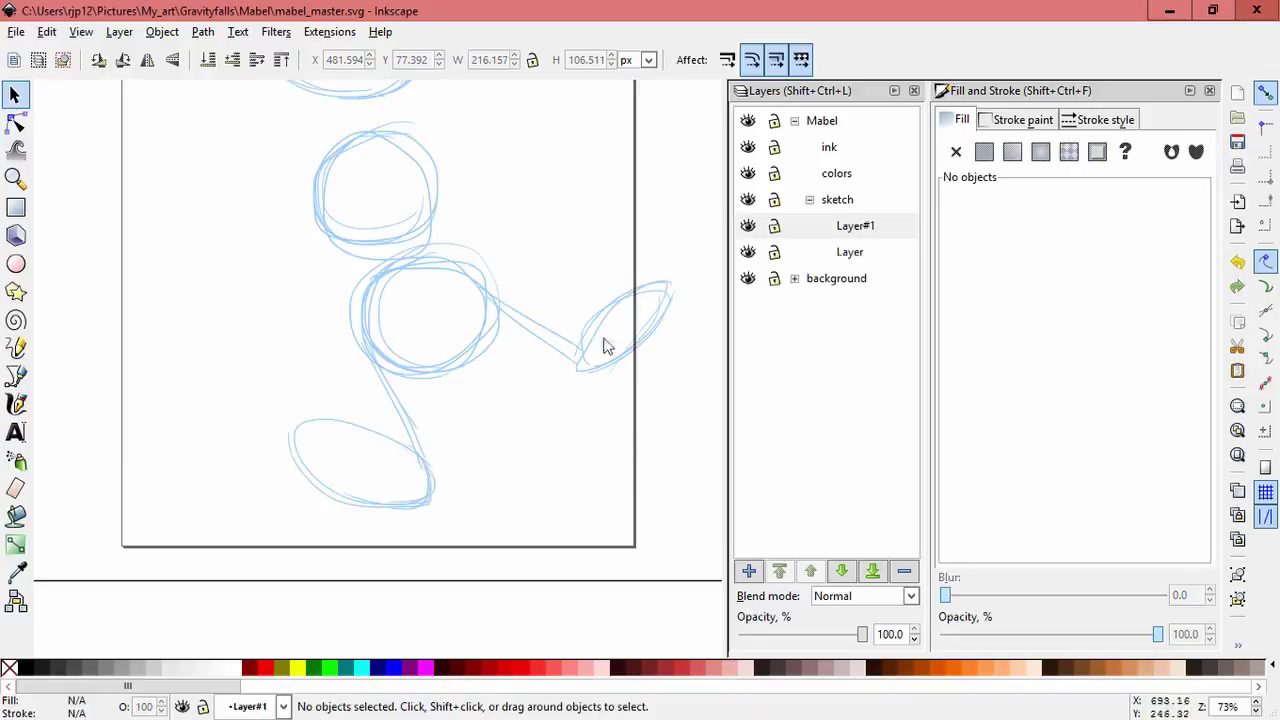
Step: Sketch short, bent arm lines extending from both sides of the chest circle
{"action": "left_click_drag", "start_coordinate": [582, 219], "coordinate": [538, 392]}
{"action": "scroll", "coordinate": [520, 333], "scroll_direction": "left", "scroll_amount": 2}
{"action": "scroll", "coordinate": [568, 346], "scroll_direction": "up", "scroll_amount": 1}
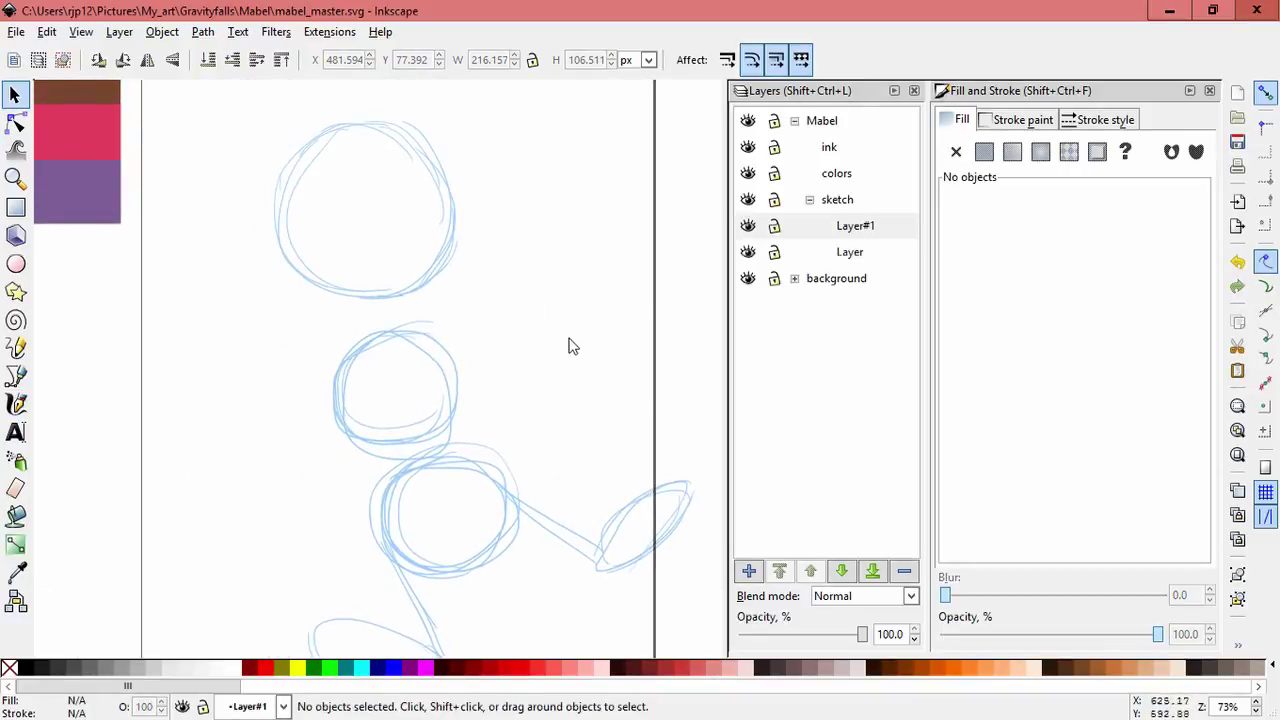
{"action": "left_click", "coordinate": [16, 403]}
{"action": "mouse_move", "coordinate": [430, 350]}
{"action": "left_mouse_down"}
{"action": "mouse_move", "coordinate": [500, 350]}
{"action": "mouse_move", "coordinate": [484, 352]}
{"action": "mouse_move", "coordinate": [525, 280]}
{"action": "left_mouse_up"}
{"action": "key", "text": "ctrl+z"}
{"action": "key", "text": "ctrl+z"}
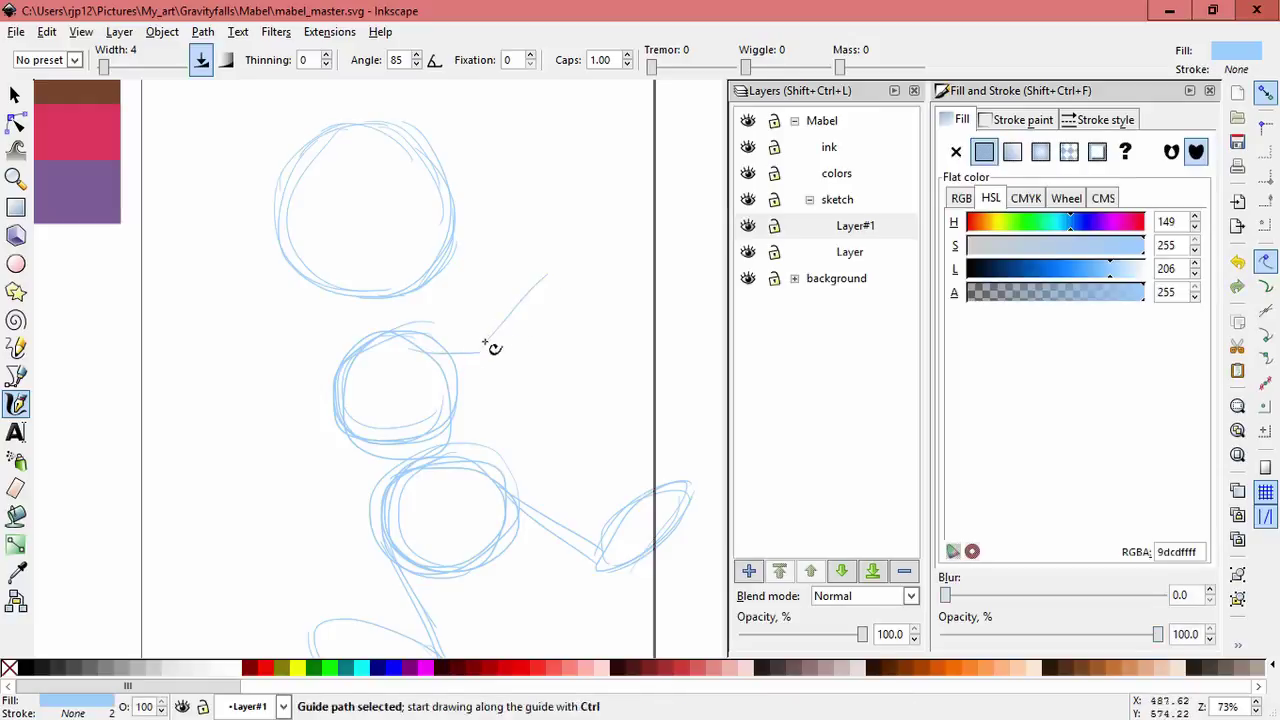
{"action": "left_click_drag", "start_coordinate": [324, 376], "coordinate": [322, 398]}
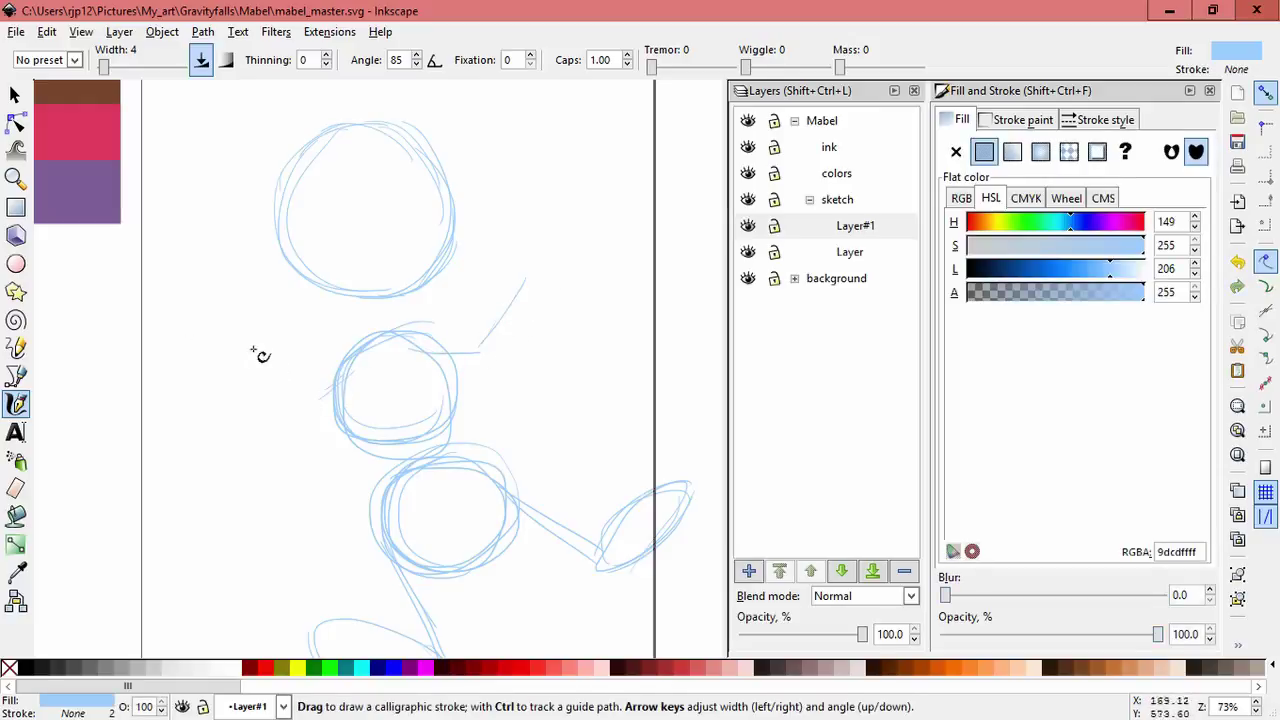
Step: Lock the lower sketch layer that holds the head and body circles, keeping the limb layer visible and editable
{"action": "key", "text": "space"}
{"action": "left_click_drag", "start_coordinate": [538, 379], "coordinate": [500, 320]}
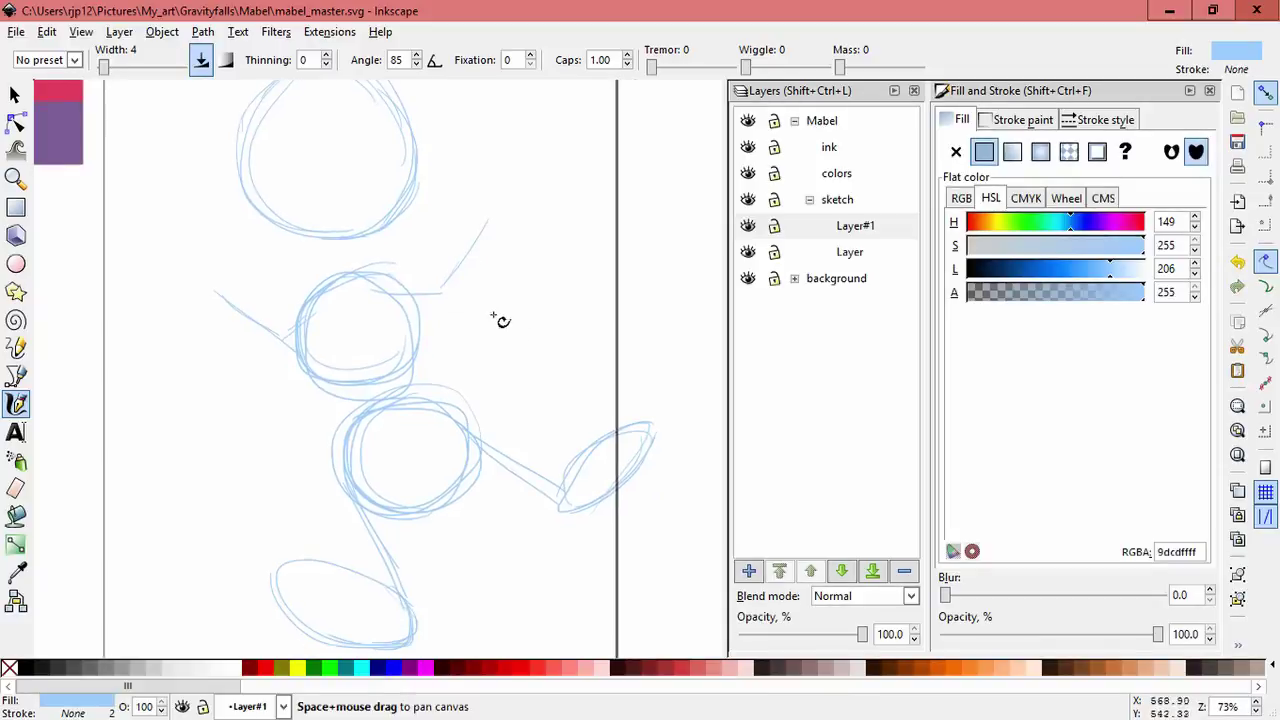
{"action": "scroll", "coordinate": [556, 348], "scroll_direction": "down", "scroll_amount": 1}
{"action": "left_click", "coordinate": [15, 98]}
{"action": "left_click_drag", "start_coordinate": [676, 607], "coordinate": [330, 380]}
{"action": "key", "text": "Delete"}
{"action": "left_click", "coordinate": [748, 226]}
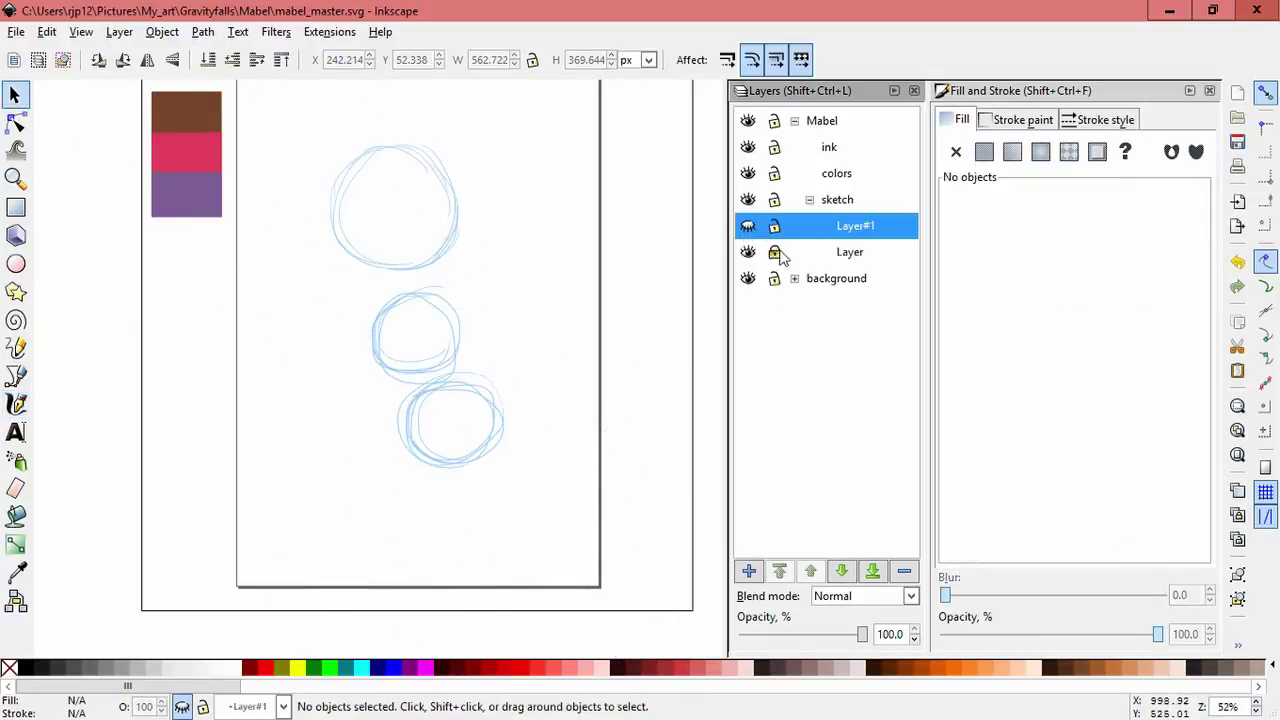
{"action": "left_click", "coordinate": [748, 226]}
Step: Scale the leg and foot strokes down to about 521 by 310 px and reposition them against the hip circle
{"action": "left_click_drag", "start_coordinate": [645, 608], "coordinate": [289, 368]}
{"action": "left_click_drag", "start_coordinate": [538, 438], "coordinate": [558, 457]}
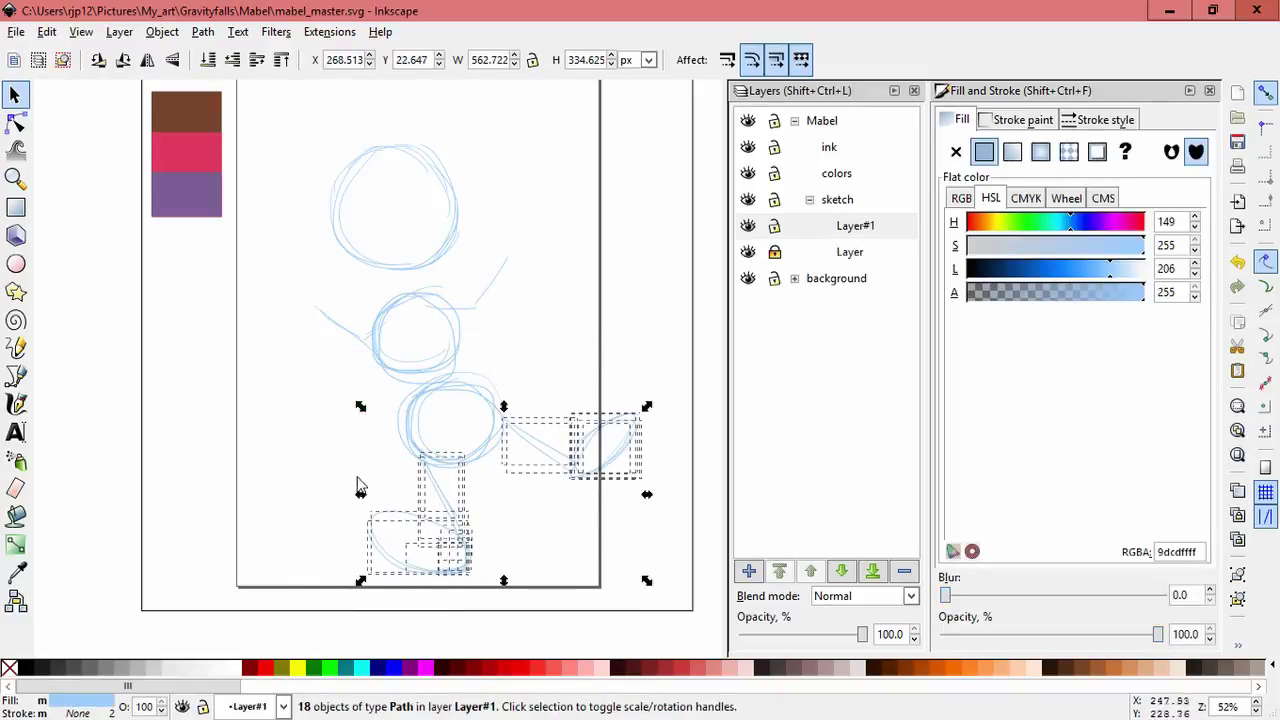
{"action": "left_click_drag", "start_coordinate": [361, 494], "coordinate": [382, 500]}
{"action": "left_click_drag", "start_coordinate": [563, 450], "coordinate": [541, 455]}
{"action": "left_click", "coordinate": [624, 268]}
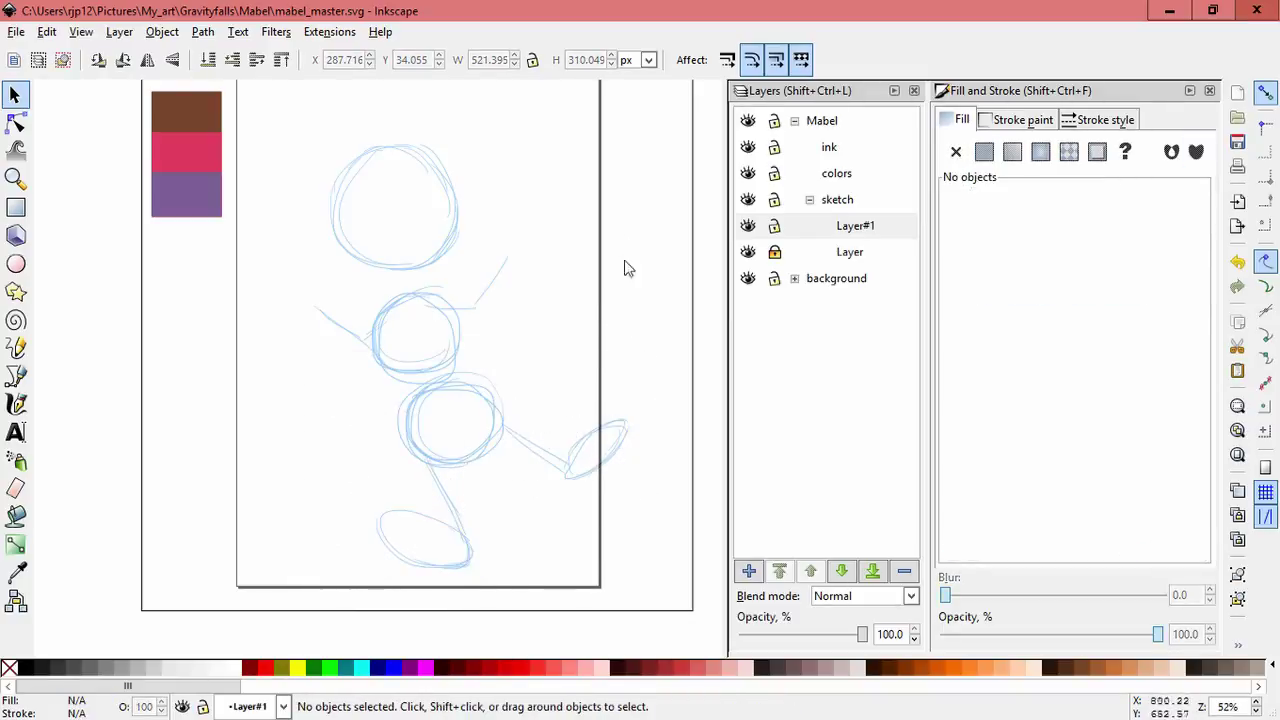
Step: Delete the short arm lines on both sides of the chest circle
{"action": "left_click", "coordinate": [486, 300]}
{"action": "key", "text": "Delete"}
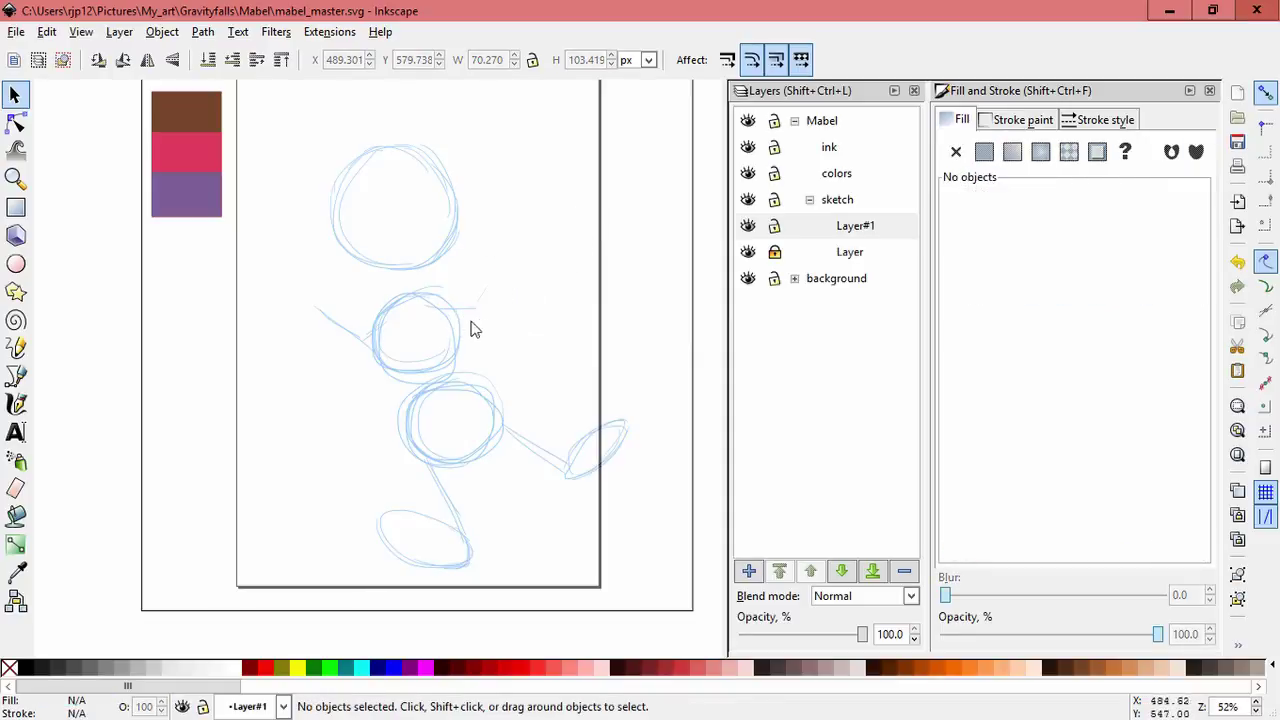
{"action": "left_click", "coordinate": [482, 301]}
{"action": "key", "text": "Delete"}
{"action": "mouse_move", "coordinate": [284, 300]}
{"action": "left_mouse_down"}
{"action": "mouse_move", "coordinate": [488, 342]}
{"action": "mouse_move", "coordinate": [287, 282]}
{"action": "left_mouse_up"}
{"action": "key", "text": "Delete"}
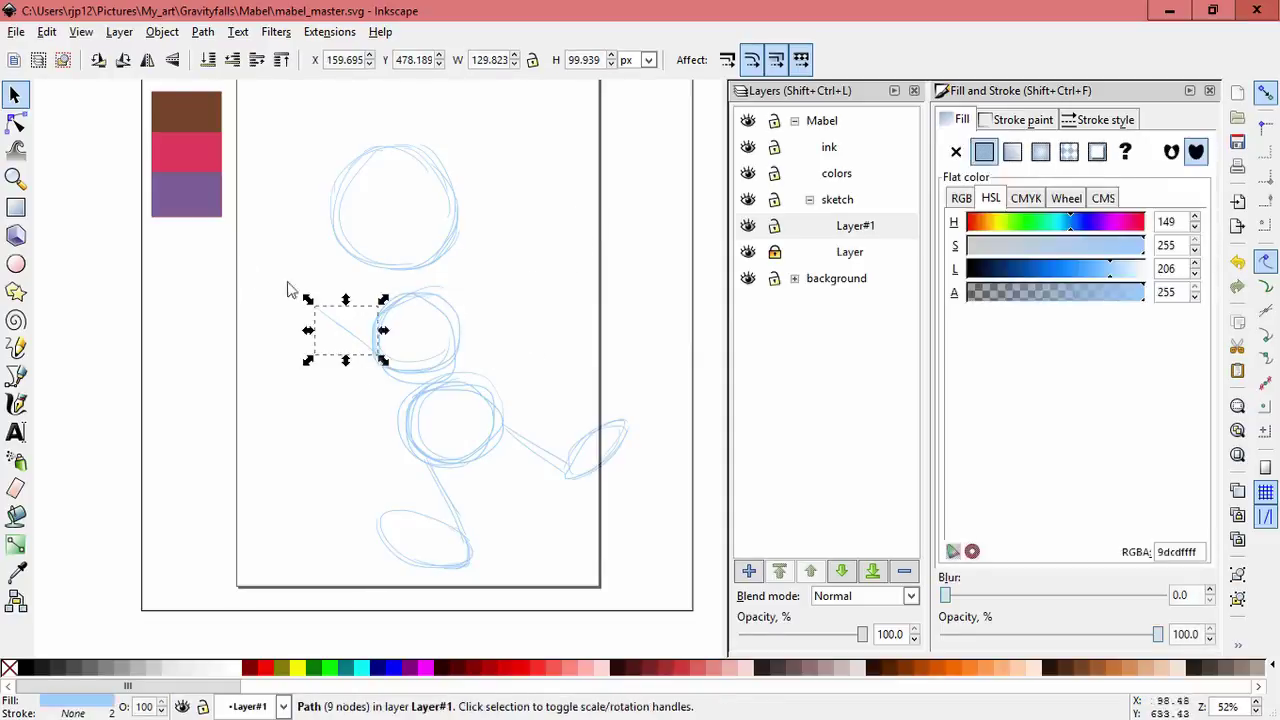
{"action": "key", "text": "Delete"}
Step: Draw one long straight arm line angled upward and outward from each side of the chest circle
{"action": "left_click", "coordinate": [16, 404]}
{"action": "left_click_drag", "start_coordinate": [444, 297], "coordinate": [514, 192]}
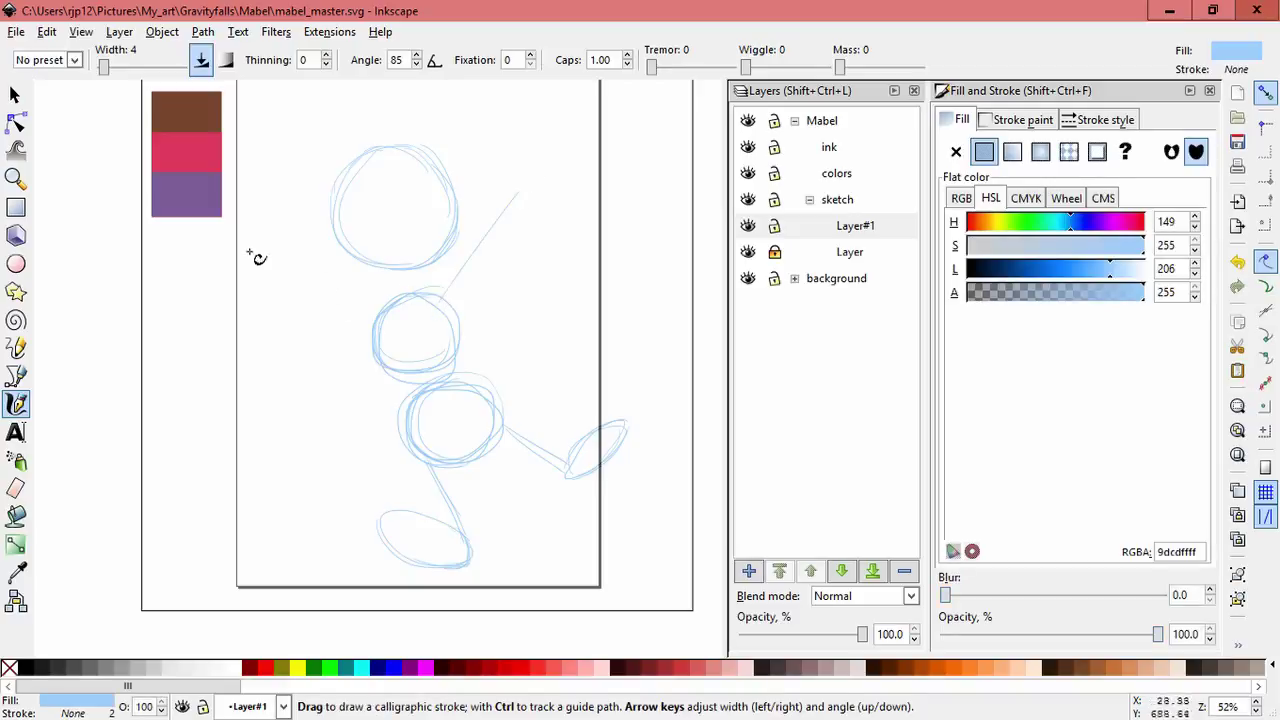
{"action": "key", "text": "space"}
{"action": "left_click_drag", "start_coordinate": [557, 289], "coordinate": [555, 312]}
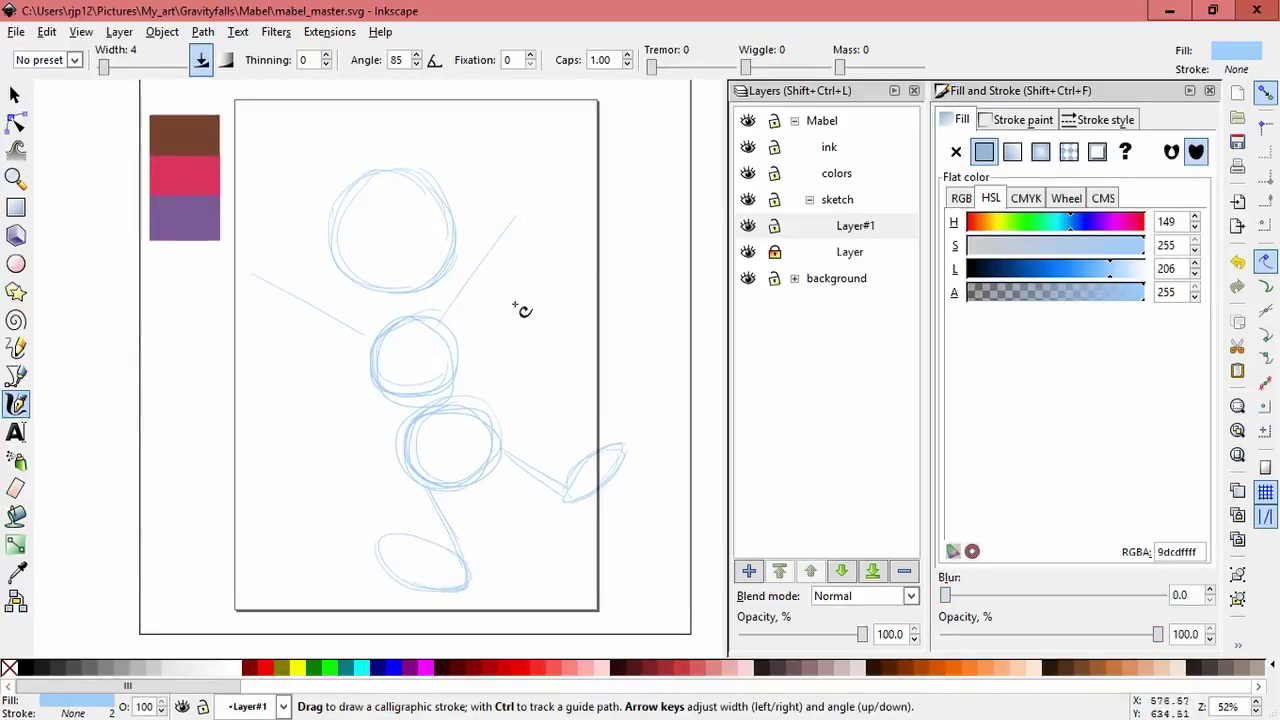
Step: Sketch a rounded palm with a thumb at the end of the raised right-hand arm line, reinforcing the palm's lower edge
{"action": "scroll", "coordinate": [543, 243], "scroll_direction": "up", "scroll_amount": 2, "text": "ctrl"}
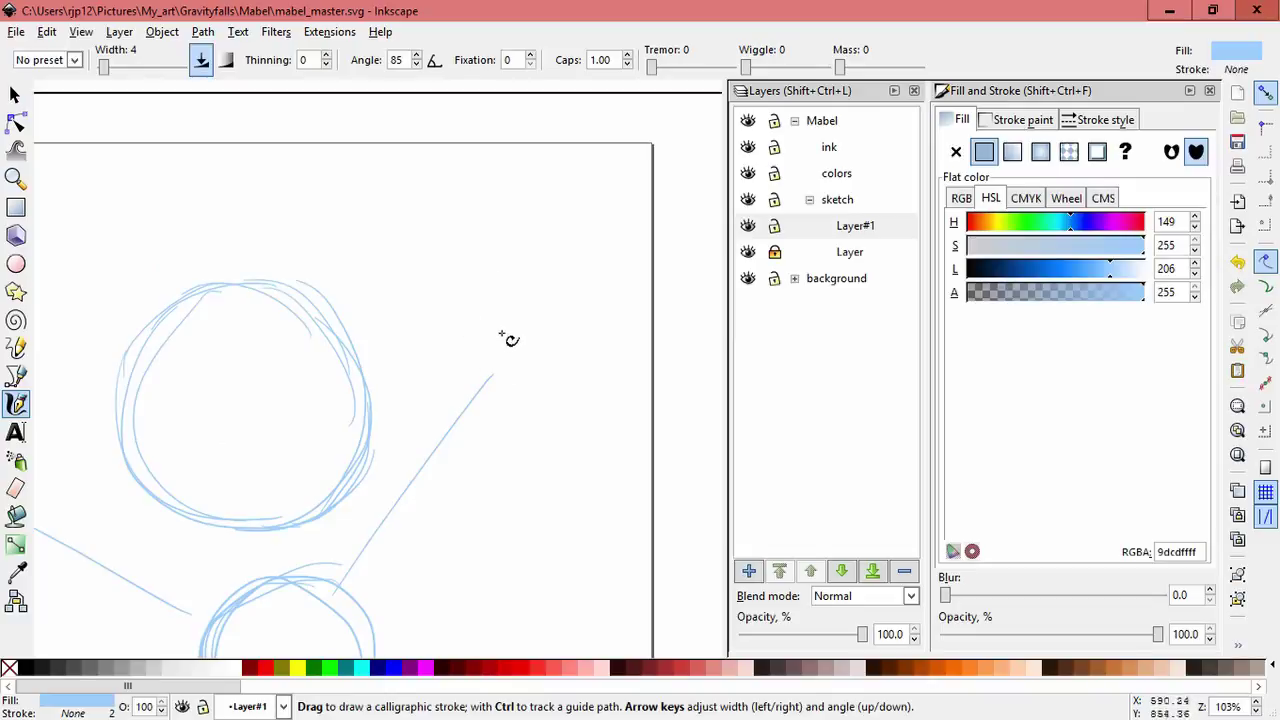
{"action": "left_click_drag", "start_coordinate": [477, 305], "coordinate": [508, 377]}
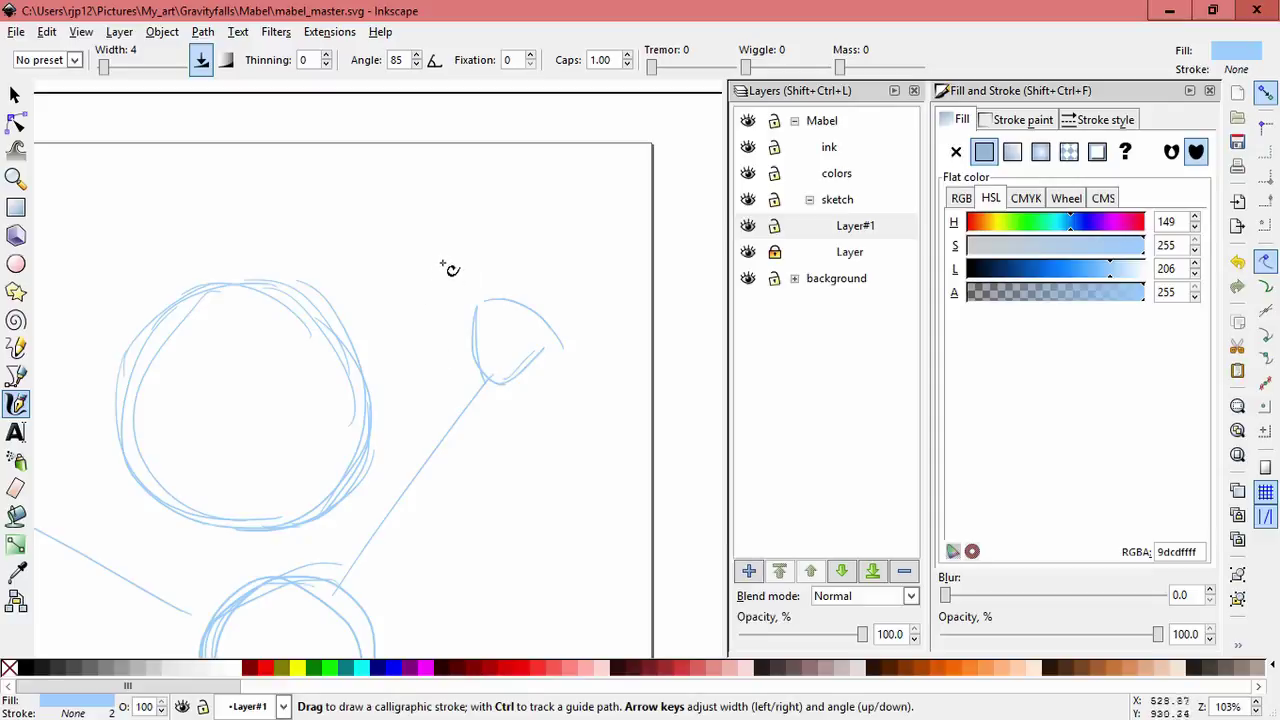
{"action": "mouse_move", "coordinate": [442, 275]}
{"action": "left_mouse_down"}
{"action": "mouse_move", "coordinate": [487, 303]}
{"action": "mouse_move", "coordinate": [470, 306]}
{"action": "mouse_move", "coordinate": [490, 305]}
{"action": "left_mouse_up"}
{"action": "key", "text": "ctrl+z"}
{"action": "left_click_drag", "start_coordinate": [453, 325], "coordinate": [486, 375]}
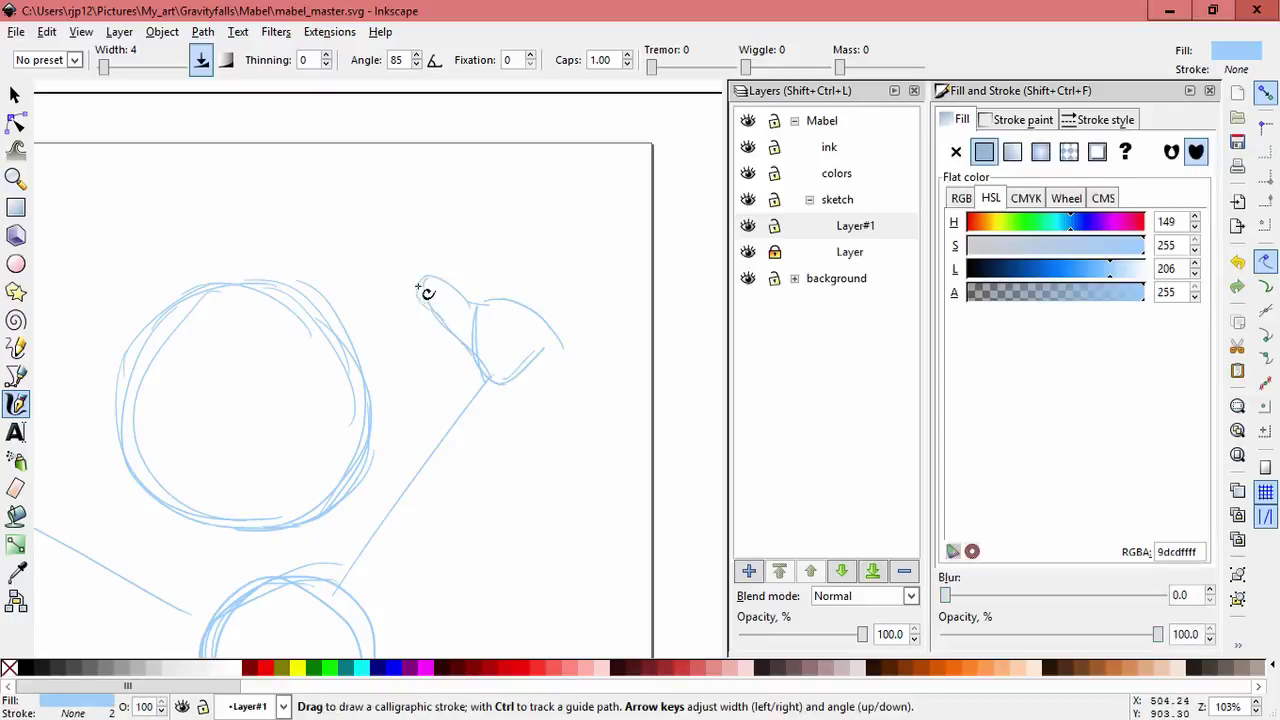
{"action": "mouse_move", "coordinate": [431, 316]}
{"action": "left_mouse_down"}
{"action": "mouse_move", "coordinate": [423, 286]}
{"action": "mouse_move", "coordinate": [440, 317]}
{"action": "left_mouse_up"}
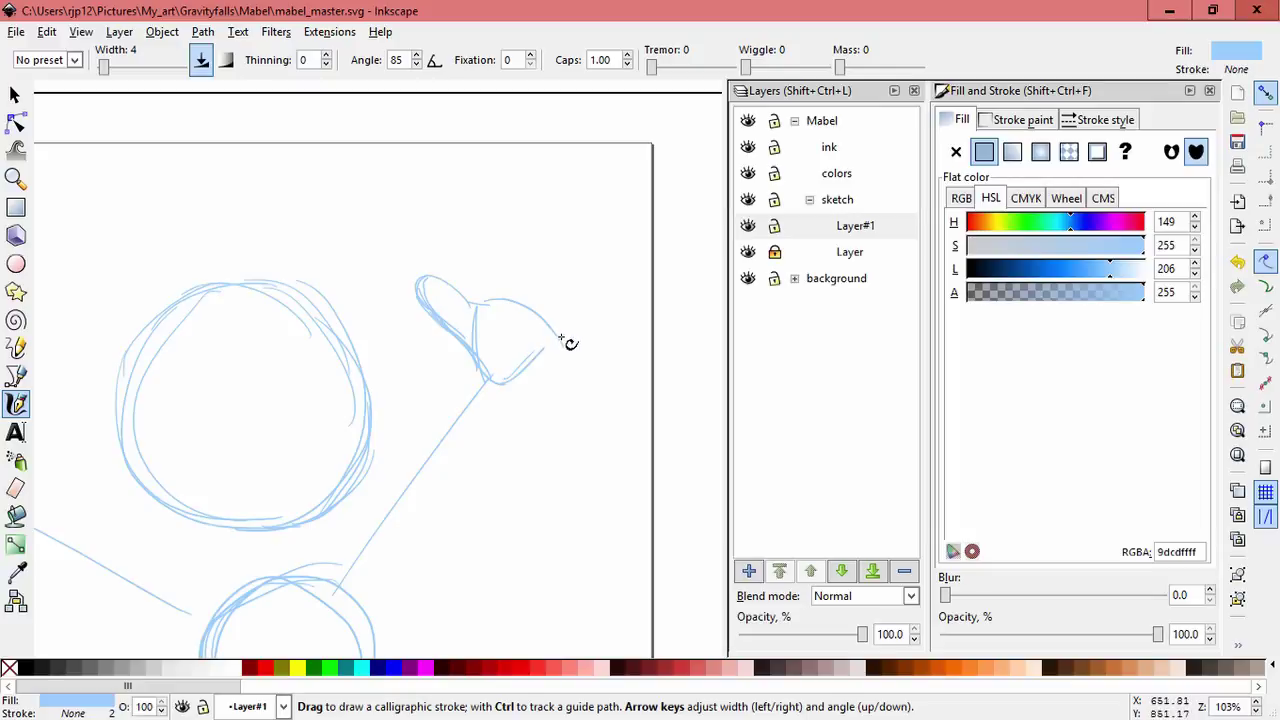
{"action": "left_click_drag", "start_coordinate": [560, 342], "coordinate": [509, 385]}
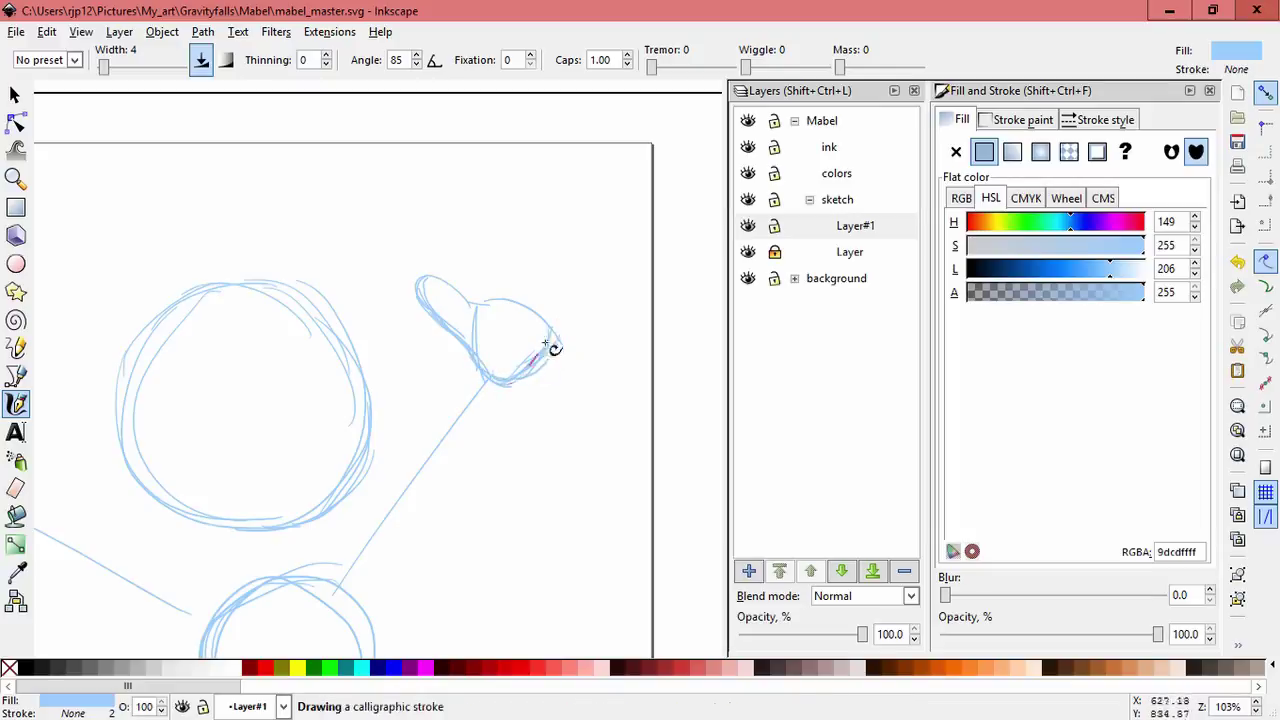
{"action": "left_click_drag", "start_coordinate": [546, 344], "coordinate": [546, 344]}
Step: Rotate all the palm and thumb strokes slightly clockwise and reposition them on the end of the arm line
{"action": "key", "text": "s"}
{"action": "left_click_drag", "start_coordinate": [380, 240], "coordinate": [595, 406]}
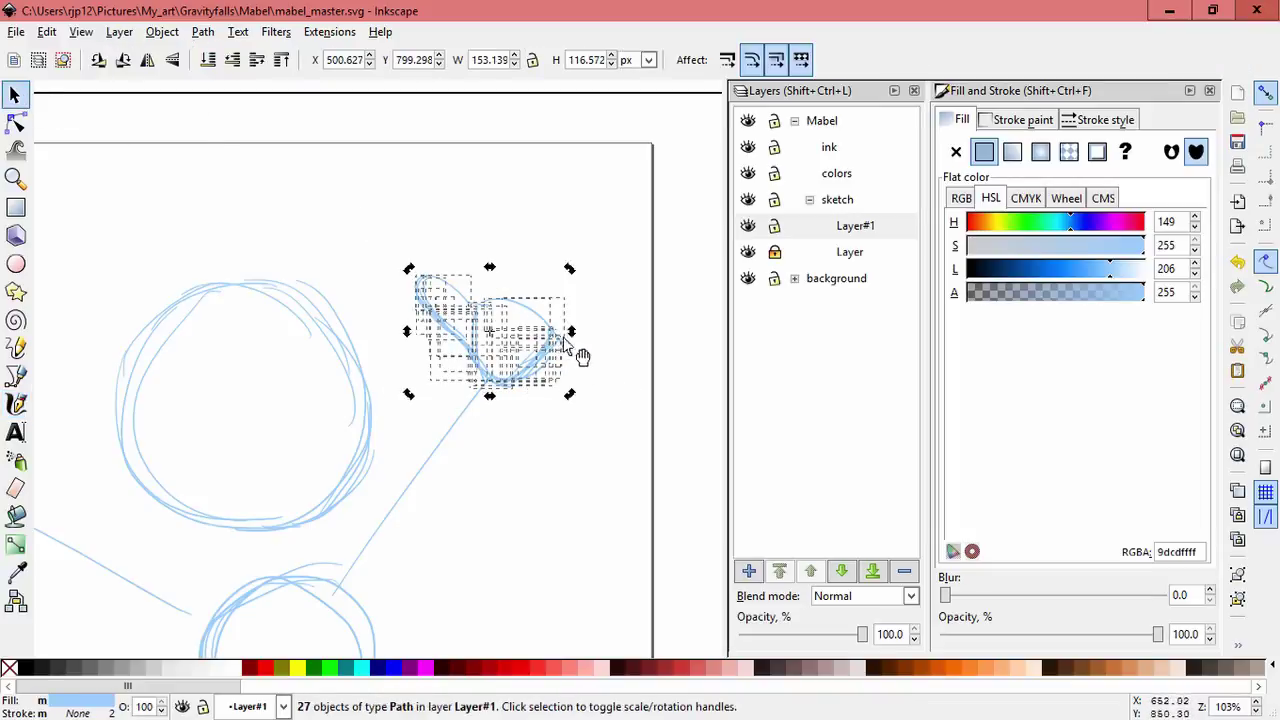
{"action": "left_click_drag", "start_coordinate": [571, 270], "coordinate": [581, 281]}
{"action": "left_click_drag", "start_coordinate": [531, 319], "coordinate": [529, 310]}
{"action": "left_click", "coordinate": [146, 262]}
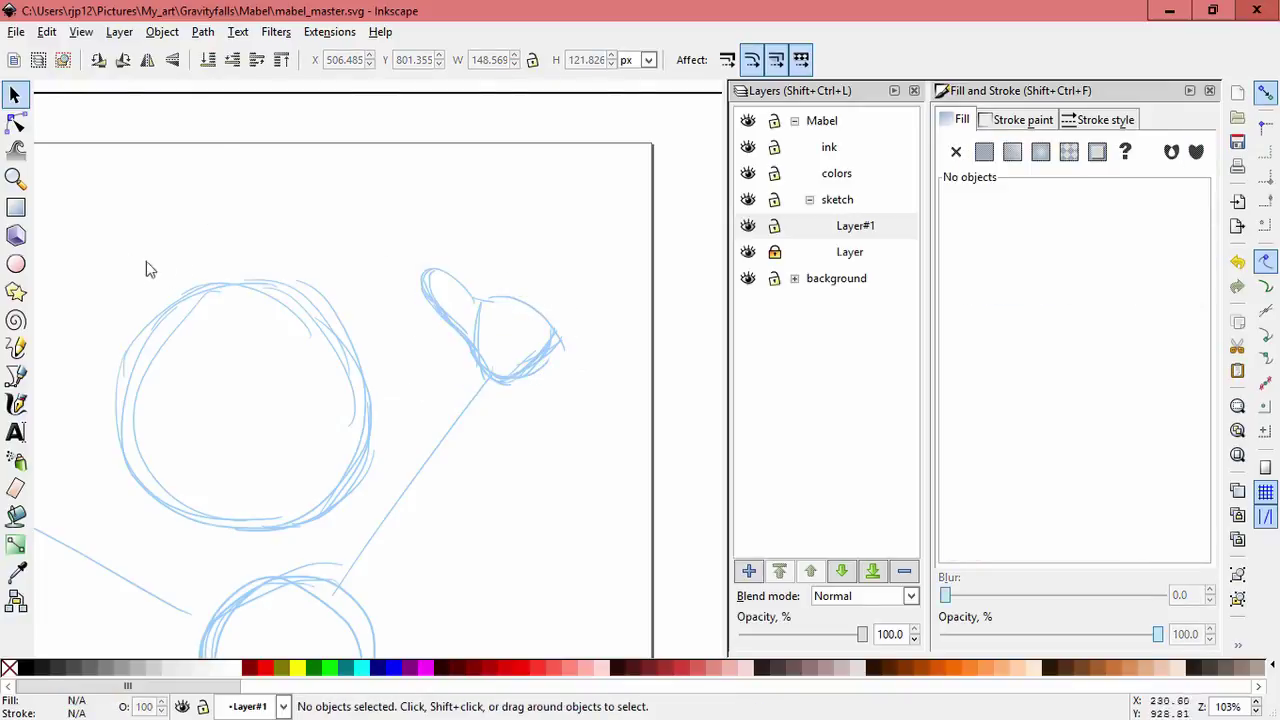
Step: Draw two looping finger strokes above the palm's outer side, undoing the unwanted finger stroke
{"action": "left_click", "coordinate": [16, 403]}
{"action": "mouse_move", "coordinate": [560, 325]}
{"action": "left_mouse_down"}
{"action": "mouse_move", "coordinate": [580, 272]}
{"action": "mouse_move", "coordinate": [590, 276]}
{"action": "left_mouse_up"}
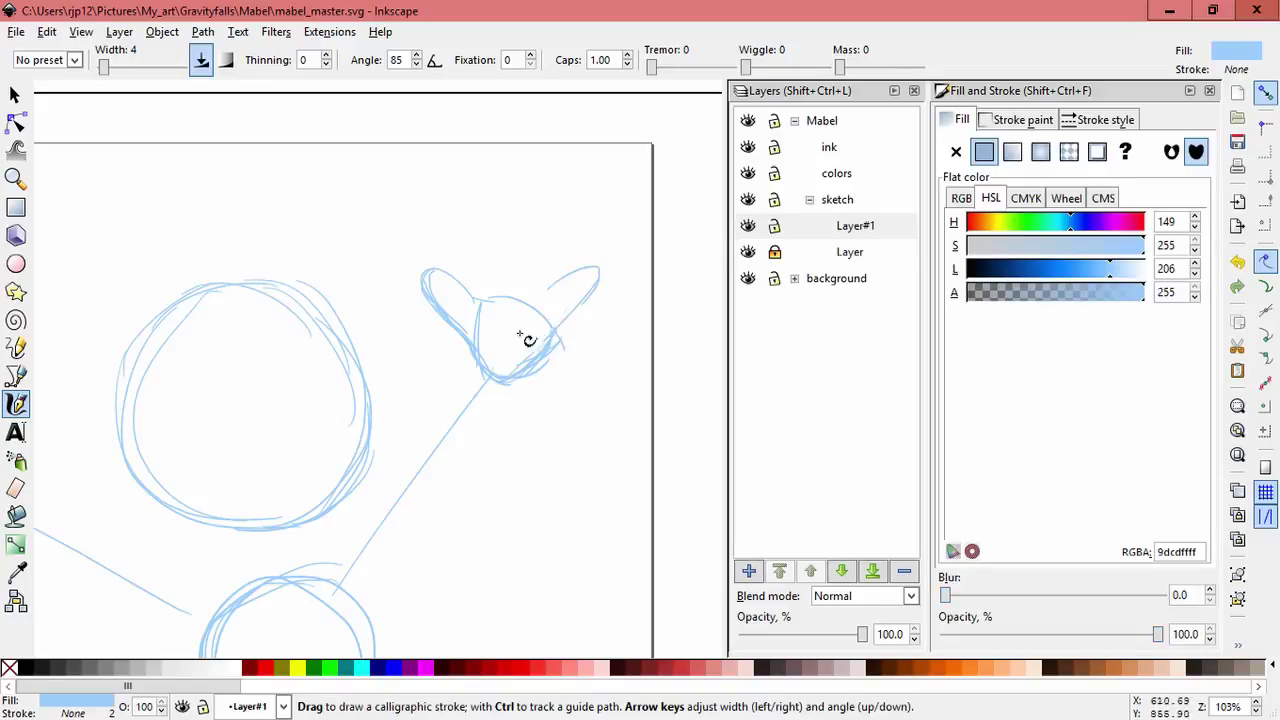
{"action": "left_click_drag", "start_coordinate": [484, 299], "coordinate": [518, 268]}
{"action": "key", "text": "ctrl+z"}
{"action": "key", "text": "ctrl+z"}
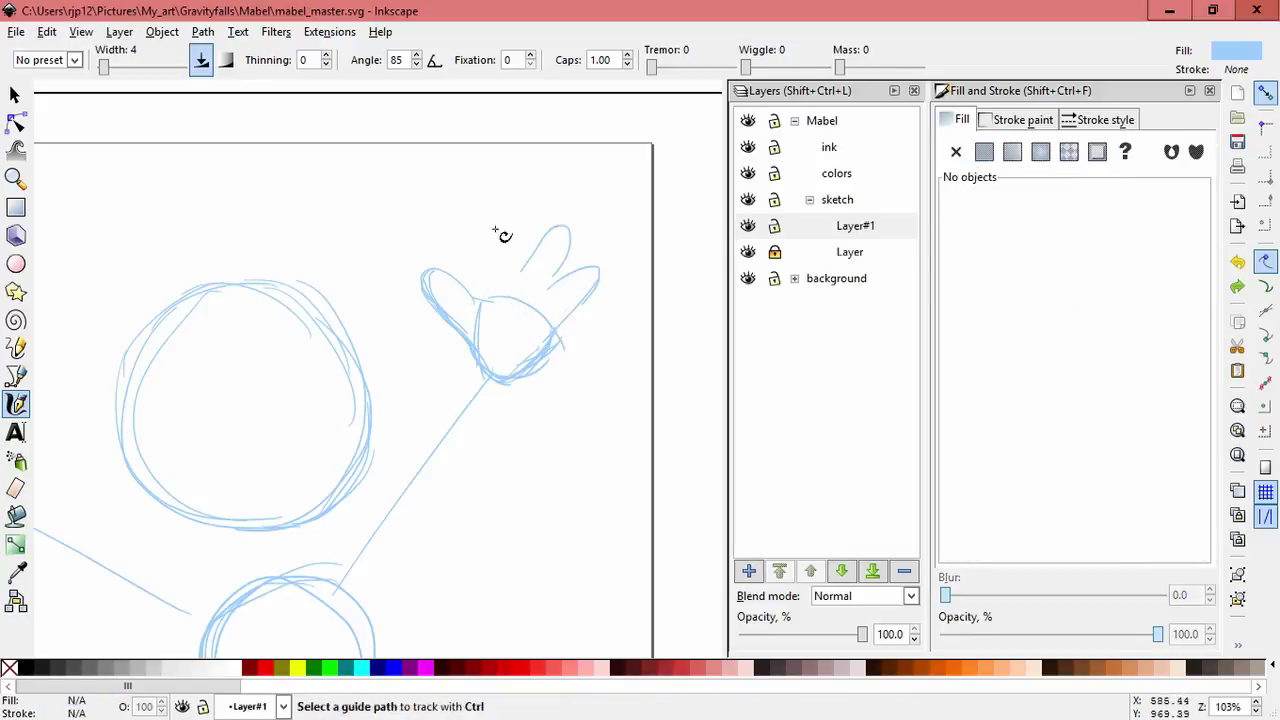
{"action": "scroll", "coordinate": [544, 289], "scroll_direction": "up", "scroll_amount": 1}
{"action": "key", "text": "s"}
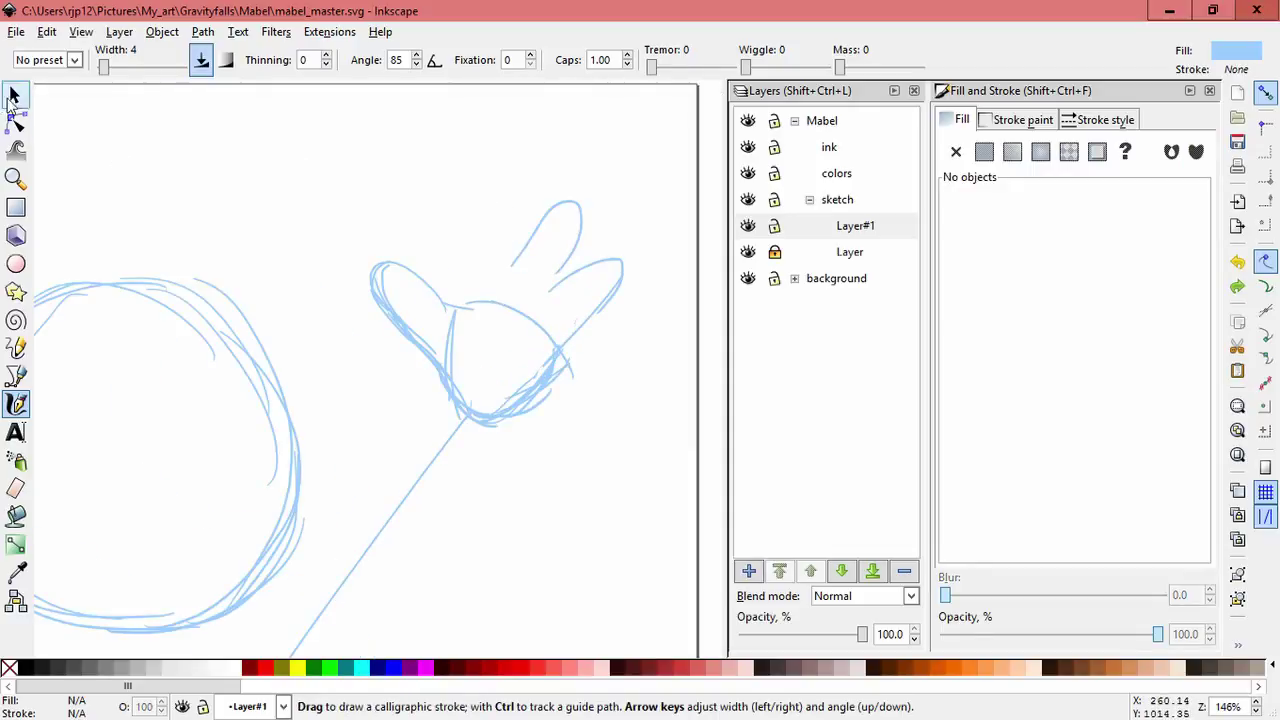
Step: Duplicate the inner finger, place the copy upright above the palm as the index finger, and stretch it taller
{"action": "left_click", "coordinate": [581, 229], "text": "ctrl"}
{"action": "mouse_move", "coordinate": [587, 235]}
{"action": "left_mouse_down"}
{"action": "mouse_move", "coordinate": [514, 224]}
{"action": "mouse_move", "coordinate": [483, 180]}
{"action": "mouse_move", "coordinate": [505, 214]}
{"action": "mouse_move", "coordinate": [498, 175]}
{"action": "left_mouse_up"}
{"action": "left_click", "coordinate": [514, 224]}
{"action": "mouse_move", "coordinate": [502, 213]}
{"action": "left_mouse_down"}
{"action": "mouse_move", "coordinate": [514, 194]}
{"action": "mouse_move", "coordinate": [512, 241]}
{"action": "left_mouse_up"}
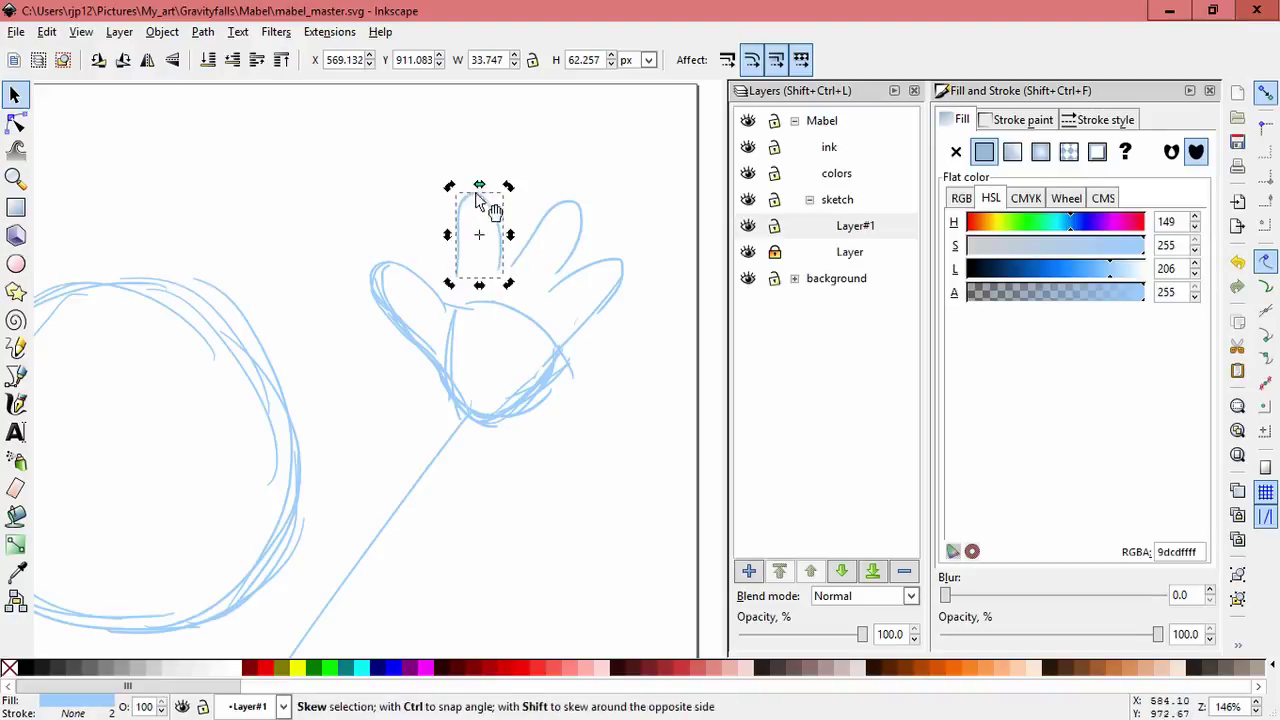
{"action": "left_click", "coordinate": [476, 191]}
{"action": "left_click_drag", "start_coordinate": [479, 182], "coordinate": [480, 173]}
{"action": "left_click_drag", "start_coordinate": [500, 212], "coordinate": [515, 249]}
Step: Make the middle finger slightly longer and steeper, and reposition it beside the index finger
{"action": "left_click", "coordinate": [562, 226]}
{"action": "left_click", "coordinate": [562, 214]}
{"action": "left_click", "coordinate": [568, 232]}
{"action": "left_click_drag", "start_coordinate": [550, 201], "coordinate": [569, 201]}
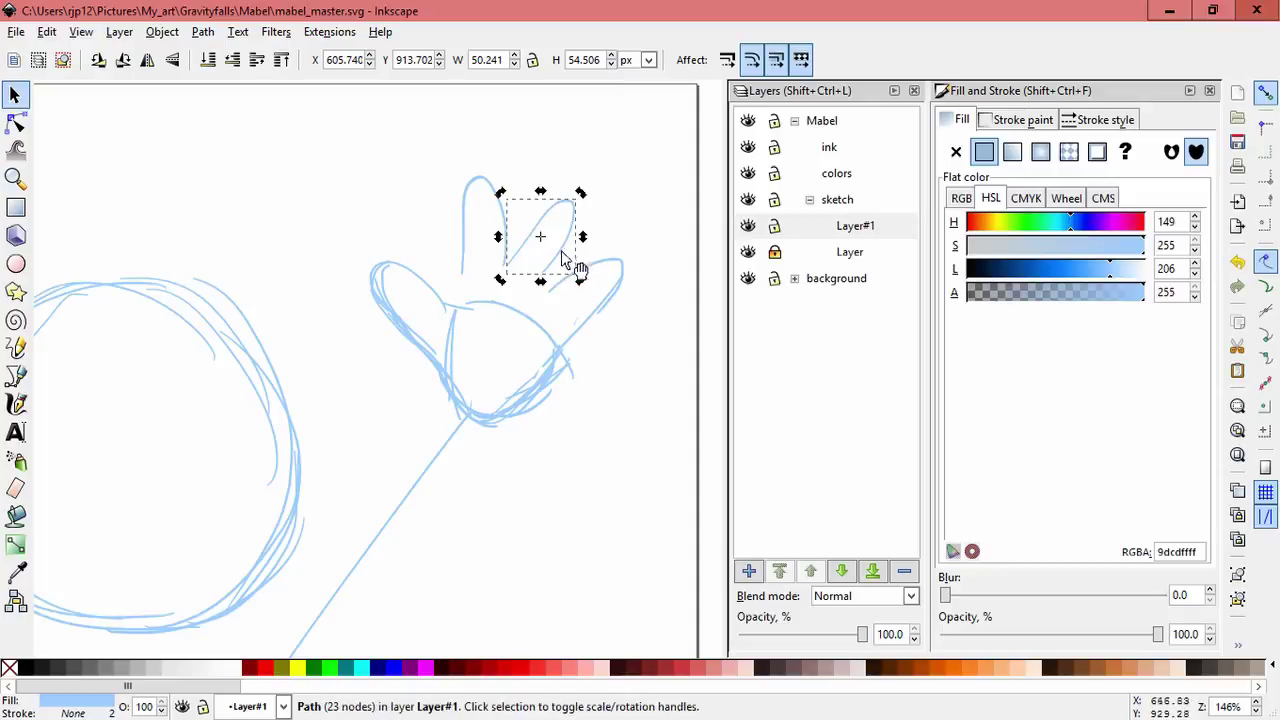
{"action": "left_click", "coordinate": [562, 252]}
{"action": "left_click_drag", "start_coordinate": [581, 280], "coordinate": [593, 295]}
{"action": "left_click", "coordinate": [579, 218]}
{"action": "left_click_drag", "start_coordinate": [588, 190], "coordinate": [570, 187]}
{"action": "left_click", "coordinate": [560, 206]}
{"action": "left_click", "coordinate": [608, 198]}
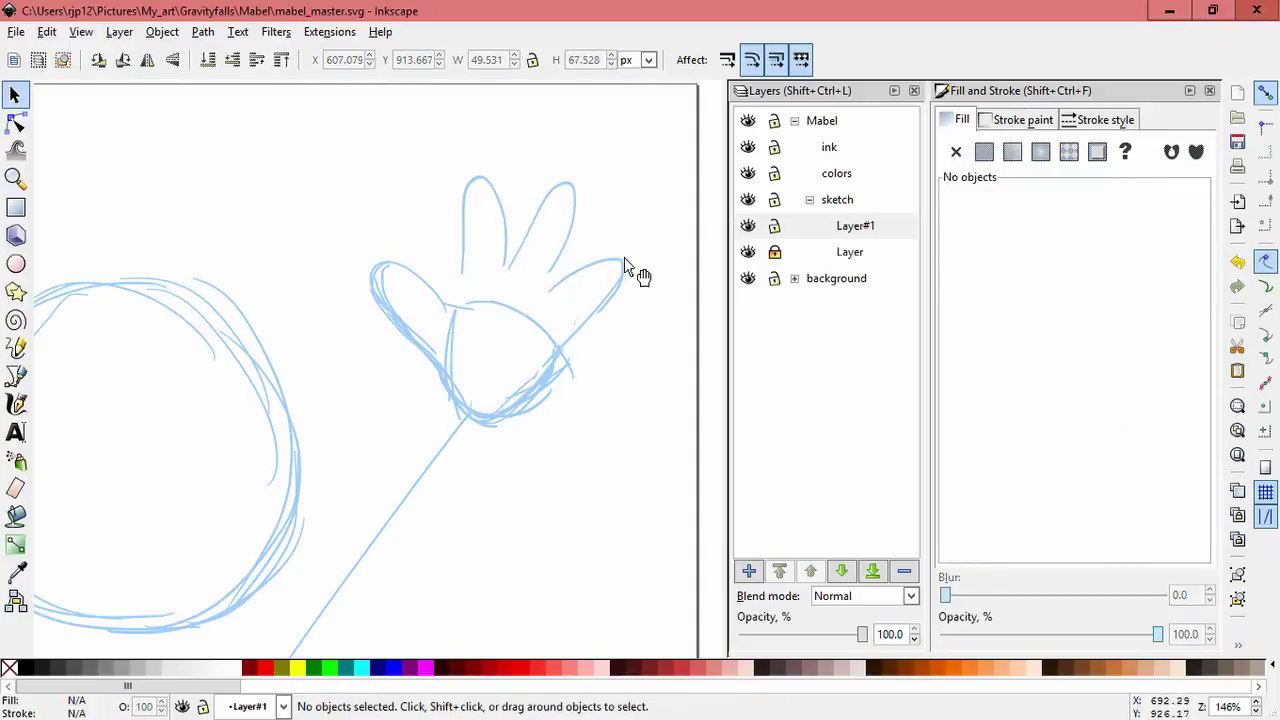
Step: Delete the outermost finger strokes of the raised hand
{"action": "left_click", "coordinate": [626, 262]}
{"action": "key", "text": "Delete"}
{"action": "left_click", "coordinate": [620, 285]}
{"action": "key", "text": "Delete"}
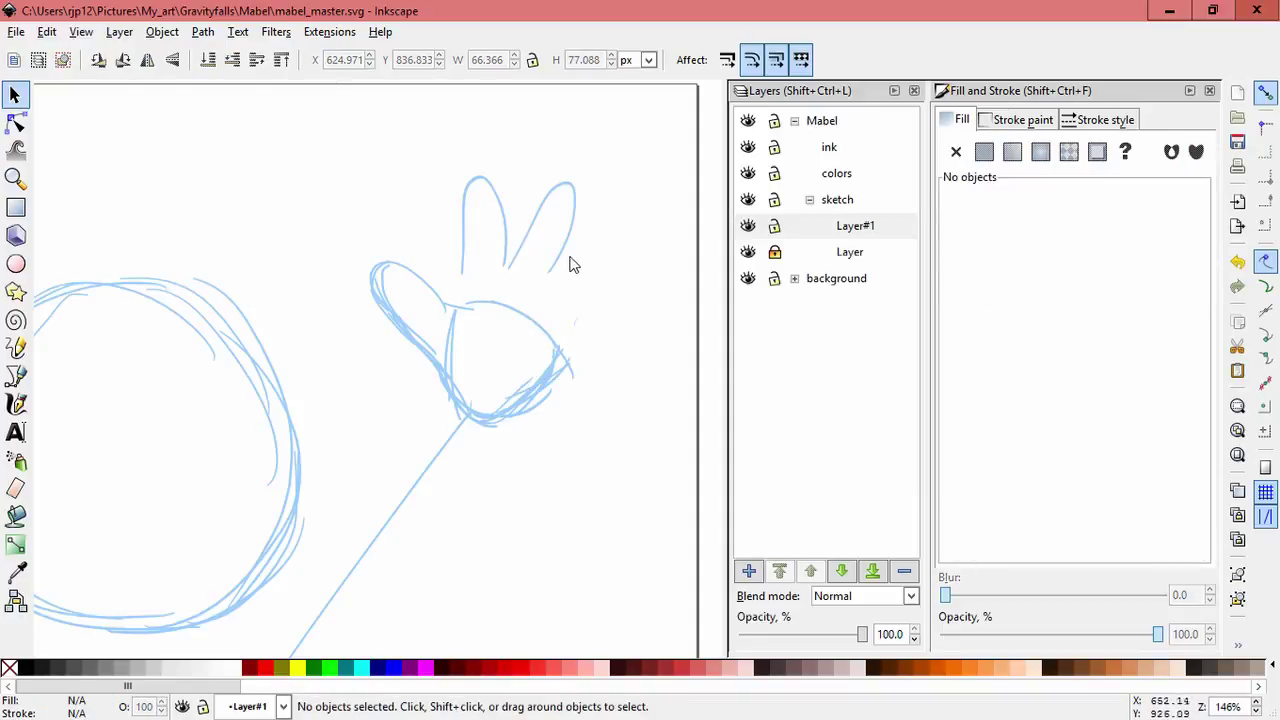
Step: Duplicate the middle finger, move the copy outward as the little finger, and rotate it clockwise
{"action": "left_click", "coordinate": [572, 236]}
{"action": "key", "text": "ctrl+d"}
{"action": "left_click_drag", "start_coordinate": [573, 252], "coordinate": [626, 279]}
{"action": "left_click", "coordinate": [627, 277]}
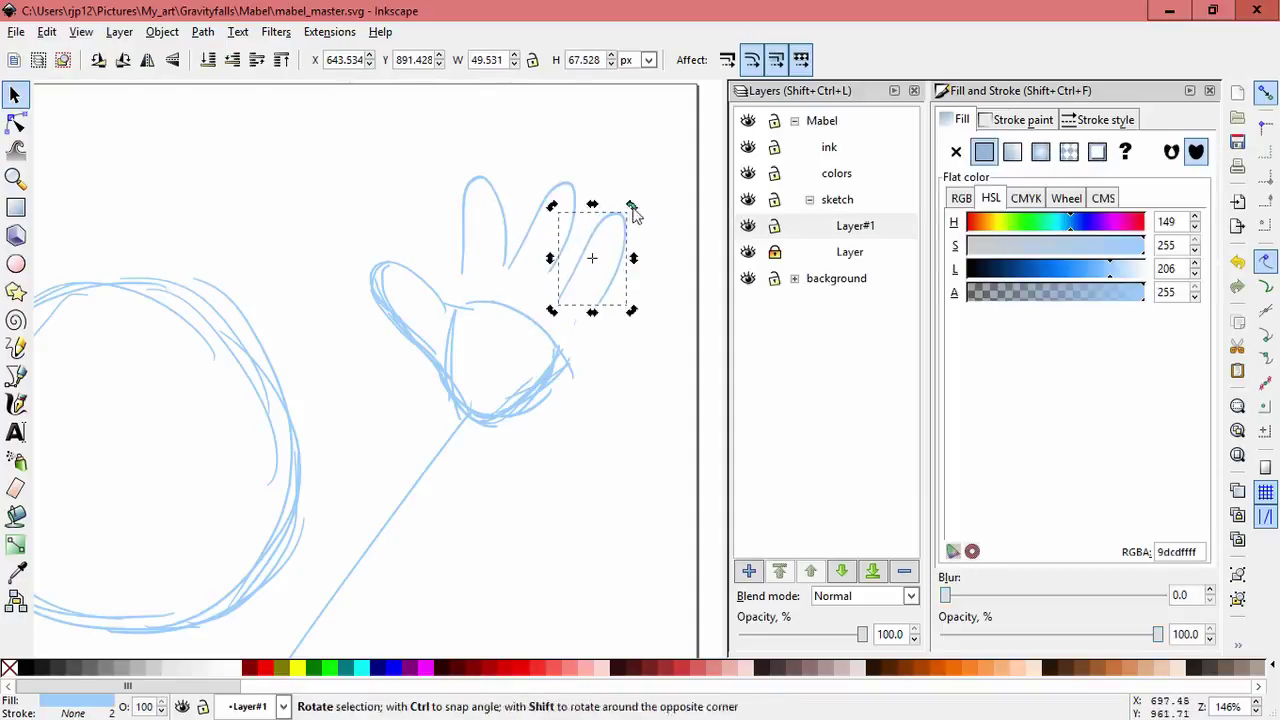
{"action": "mouse_move", "coordinate": [633, 208]}
{"action": "left_mouse_down"}
{"action": "mouse_move", "coordinate": [646, 223]}
{"action": "mouse_move", "coordinate": [633, 240]}
{"action": "mouse_move", "coordinate": [643, 227]}
{"action": "left_mouse_up"}
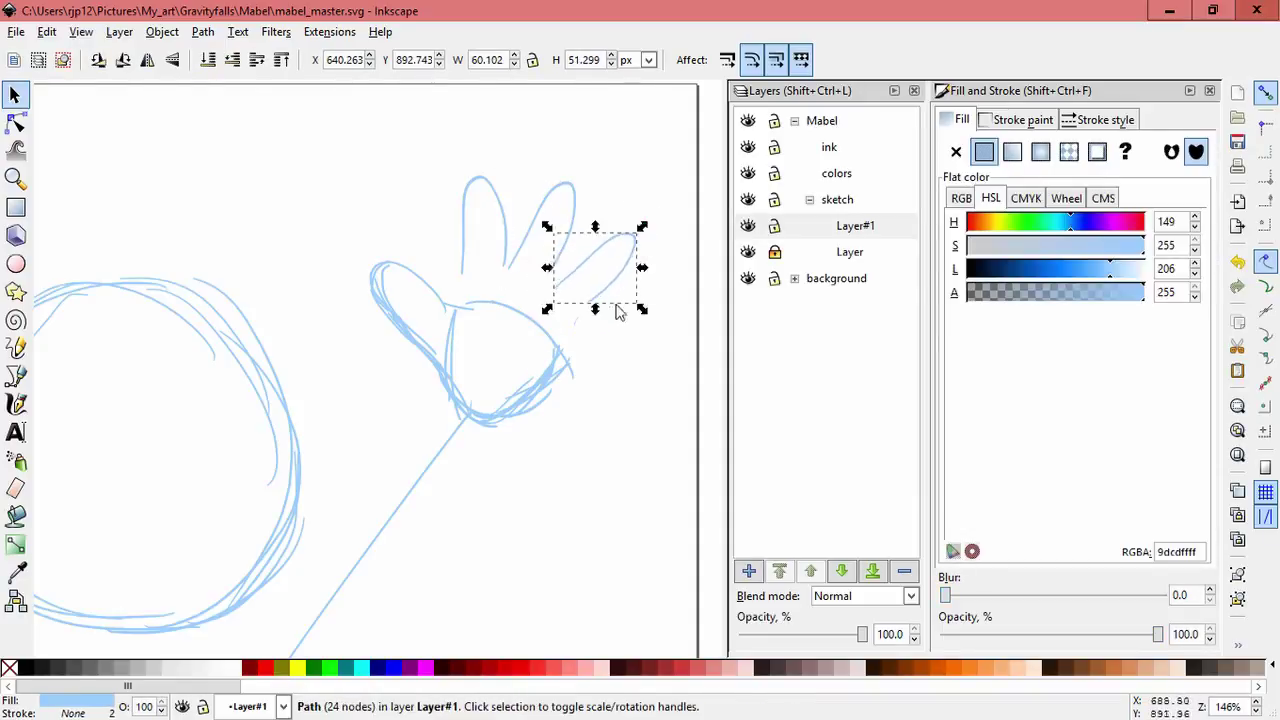
Step: Lengthen the little finger, skew it to a steeper slant, and reposition it beside the middle finger
{"action": "left_click_drag", "start_coordinate": [597, 309], "coordinate": [602, 333]}
{"action": "mouse_move", "coordinate": [624, 260]}
{"action": "left_mouse_down"}
{"action": "mouse_move", "coordinate": [626, 240]}
{"action": "mouse_move", "coordinate": [658, 226]}
{"action": "mouse_move", "coordinate": [634, 234]}
{"action": "mouse_move", "coordinate": [615, 279]}
{"action": "mouse_move", "coordinate": [577, 253]}
{"action": "mouse_move", "coordinate": [510, 268]}
{"action": "left_mouse_up"}
{"action": "left_click", "coordinate": [632, 230]}
{"action": "left_click", "coordinate": [648, 244]}
{"action": "left_click", "coordinate": [640, 277]}
{"action": "left_click", "coordinate": [605, 312]}
{"action": "left_click", "coordinate": [605, 312]}
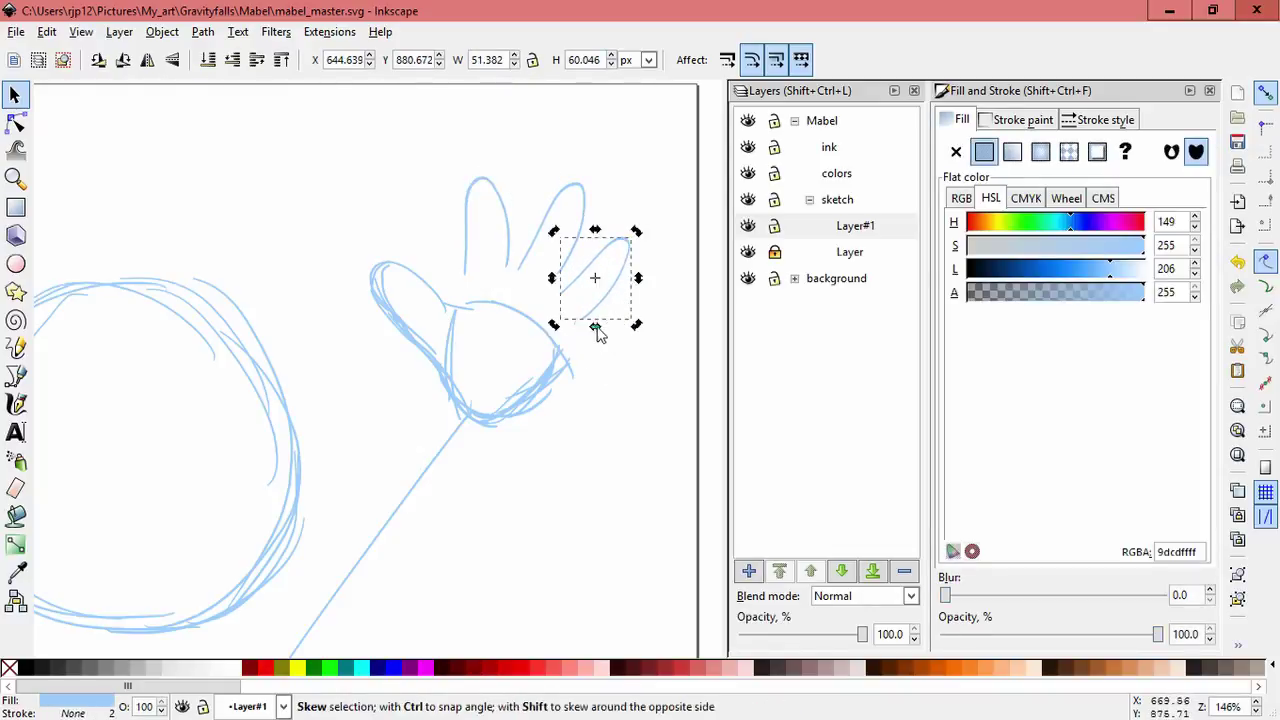
{"action": "left_click_drag", "start_coordinate": [596, 328], "coordinate": [612, 288]}
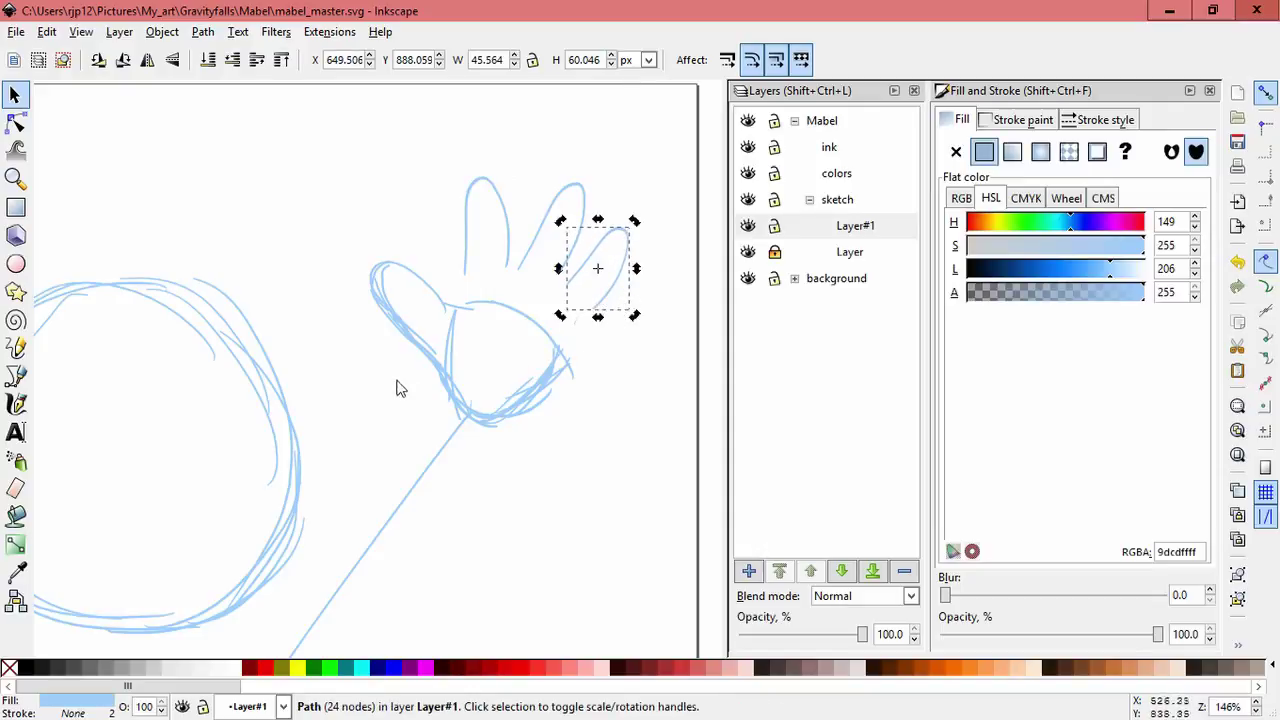
Step: Move all three fingers together down toward the palm
{"action": "left_click", "coordinate": [496, 204], "text": "shift"}
{"action": "left_click", "coordinate": [522, 198]}
{"action": "left_click", "coordinate": [499, 205]}
{"action": "left_click", "coordinate": [585, 205], "text": "shift"}
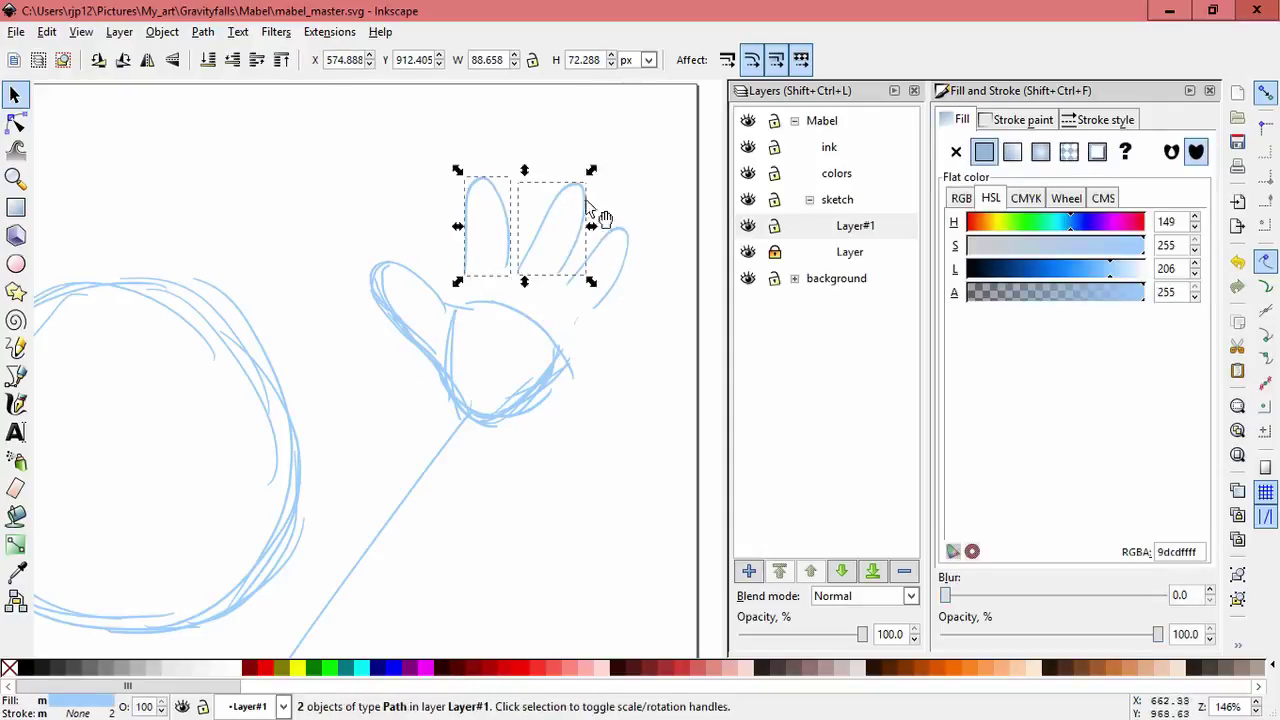
{"action": "left_click", "coordinate": [604, 237], "text": "shift"}
{"action": "mouse_move", "coordinate": [581, 219]}
{"action": "left_mouse_down"}
{"action": "mouse_move", "coordinate": [572, 237]}
{"action": "mouse_move", "coordinate": [507, 240]}
{"action": "left_mouse_up"}
{"action": "left_click", "coordinate": [551, 157]}
Step: Skew the index finger slightly toward the middle finger and bring the fingers down onto the palm's upper edge
{"action": "left_click", "coordinate": [496, 214]}
{"action": "left_click_drag", "start_coordinate": [484, 182], "coordinate": [494, 186]}
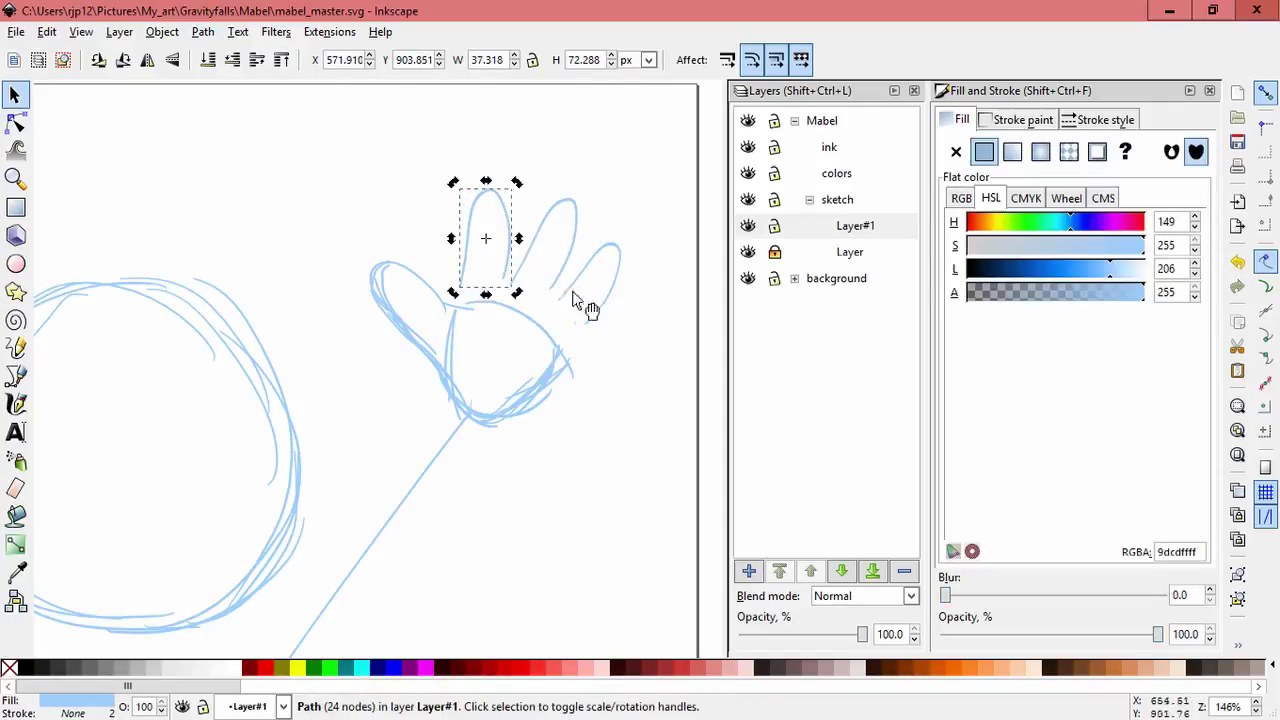
{"action": "left_click_drag", "start_coordinate": [596, 319], "coordinate": [573, 344]}
{"action": "mouse_move", "coordinate": [559, 275]}
{"action": "left_mouse_down"}
{"action": "mouse_move", "coordinate": [546, 313]}
{"action": "mouse_move", "coordinate": [553, 297]}
{"action": "mouse_move", "coordinate": [503, 286]}
{"action": "mouse_move", "coordinate": [504, 258]}
{"action": "mouse_move", "coordinate": [513, 271]}
{"action": "left_mouse_up"}
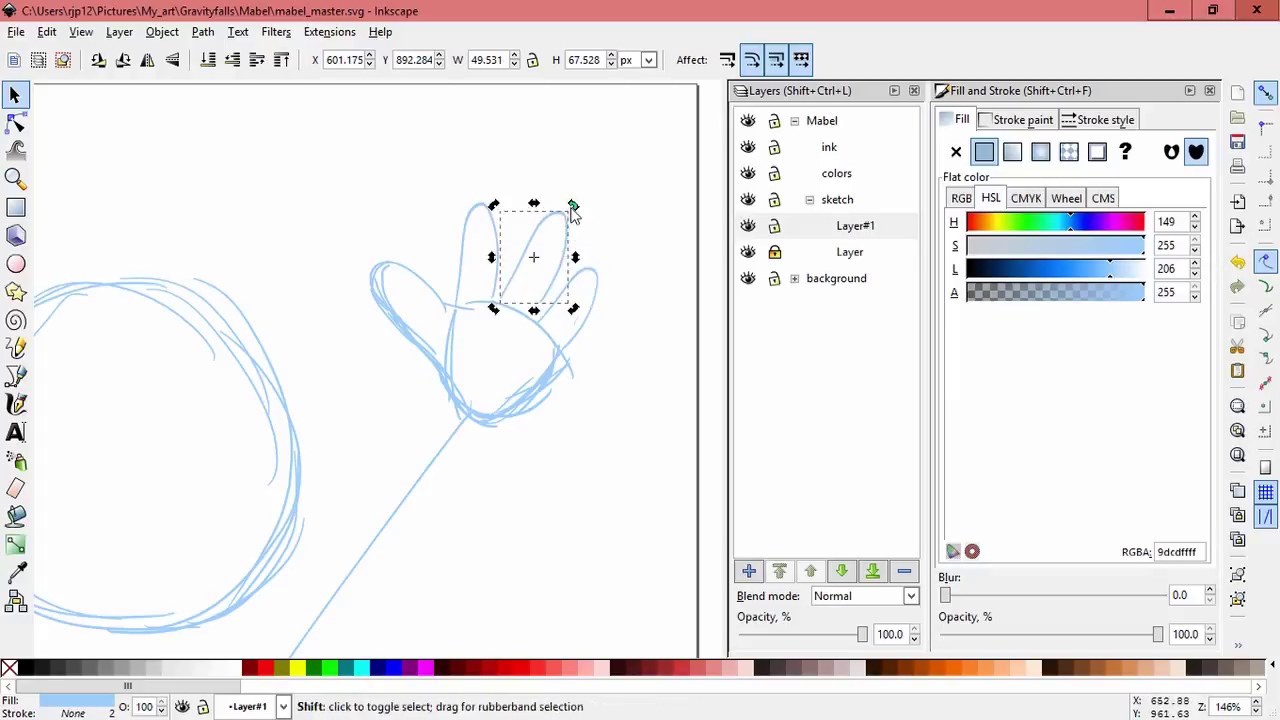
Step: Delete the stray strokes sticking out from the palm's outer edge
{"action": "left_click", "coordinate": [608, 386]}
{"action": "left_click", "coordinate": [600, 491]}
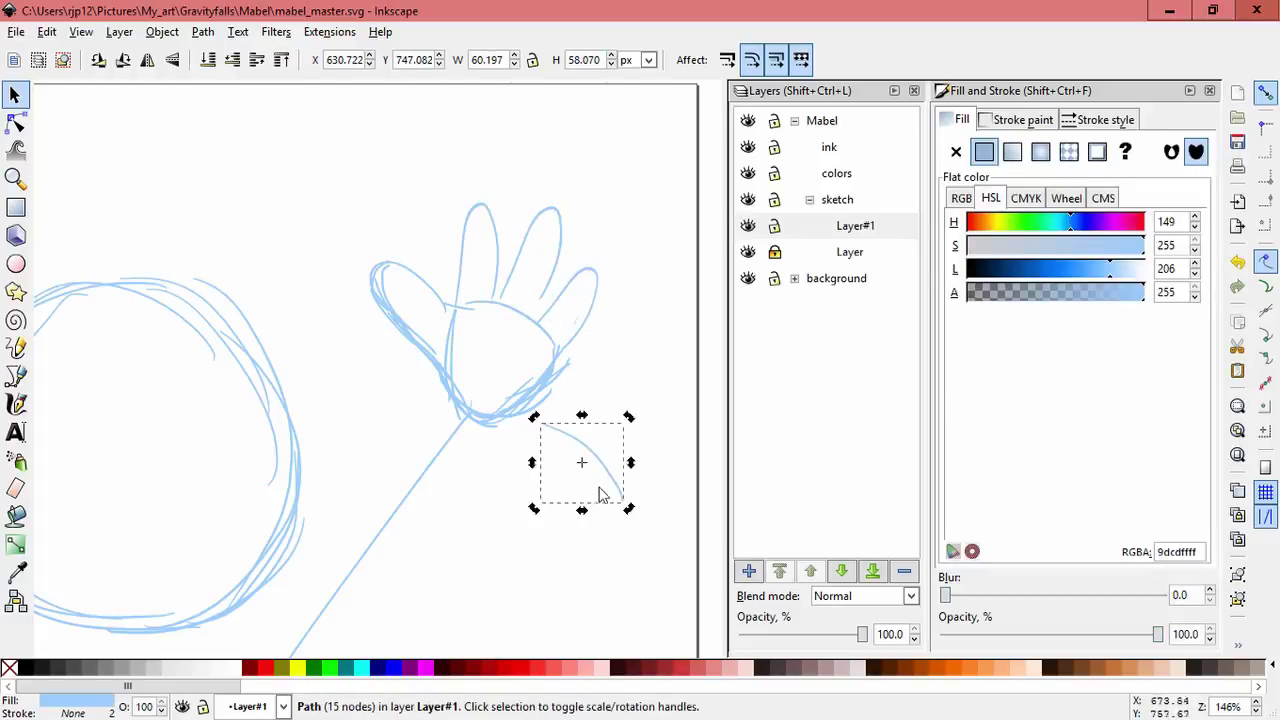
{"action": "left_click", "coordinate": [574, 380]}
{"action": "left_click", "coordinate": [571, 363]}
{"action": "key", "text": "Delete"}
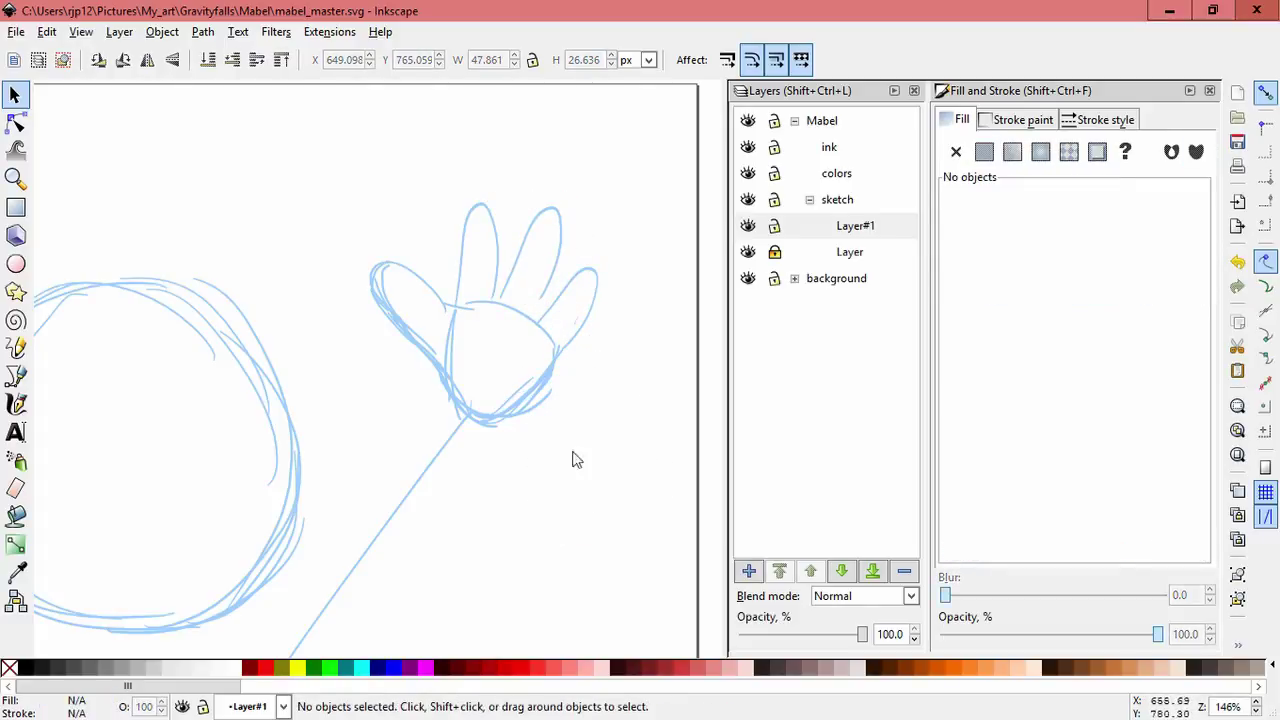
{"action": "left_click", "coordinate": [608, 514]}
{"action": "left_click", "coordinate": [588, 374]}
Step: Move the thumb strokes slightly down along the side of the palm
{"action": "left_click_drag", "start_coordinate": [317, 244], "coordinate": [488, 411]}
{"action": "left_click_drag", "start_coordinate": [425, 257], "coordinate": [425, 283]}
{"action": "left_click_drag", "start_coordinate": [460, 335], "coordinate": [446, 332]}
{"action": "left_click", "coordinate": [390, 432]}
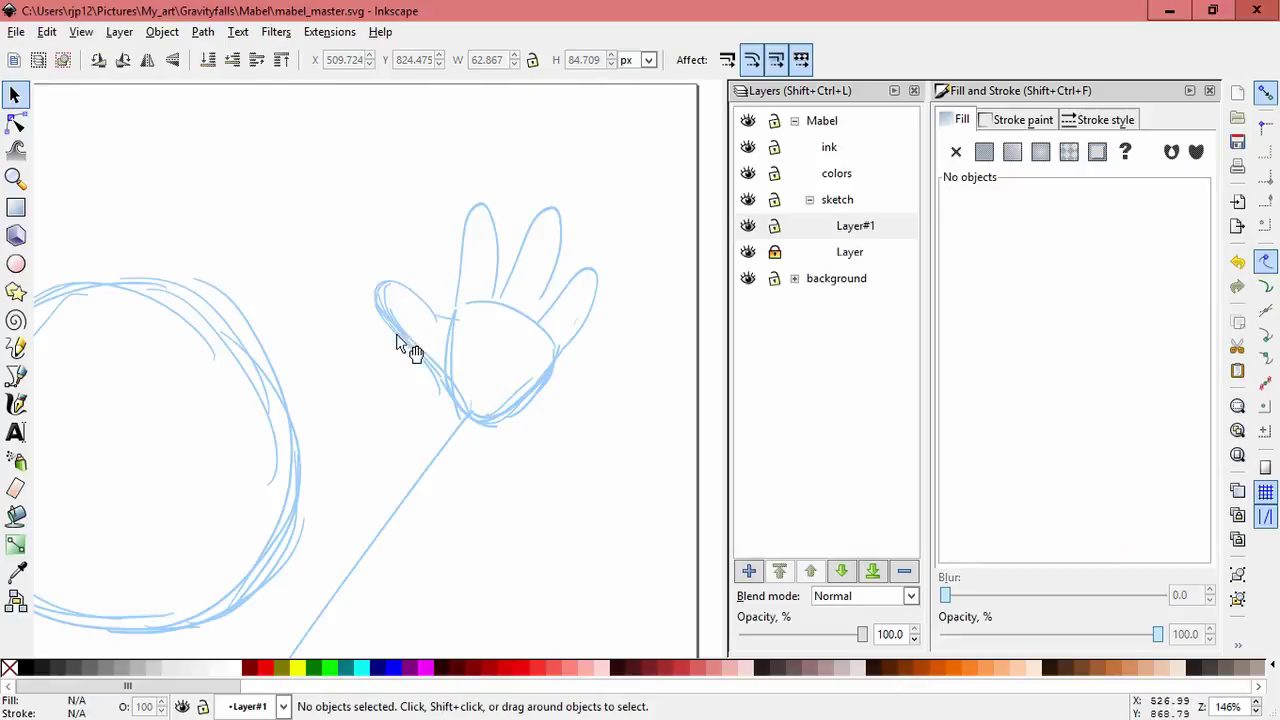
Step: Scale the thumb strokes down slightly and fit them against the palm
{"action": "left_click_drag", "start_coordinate": [338, 246], "coordinate": [445, 393]}
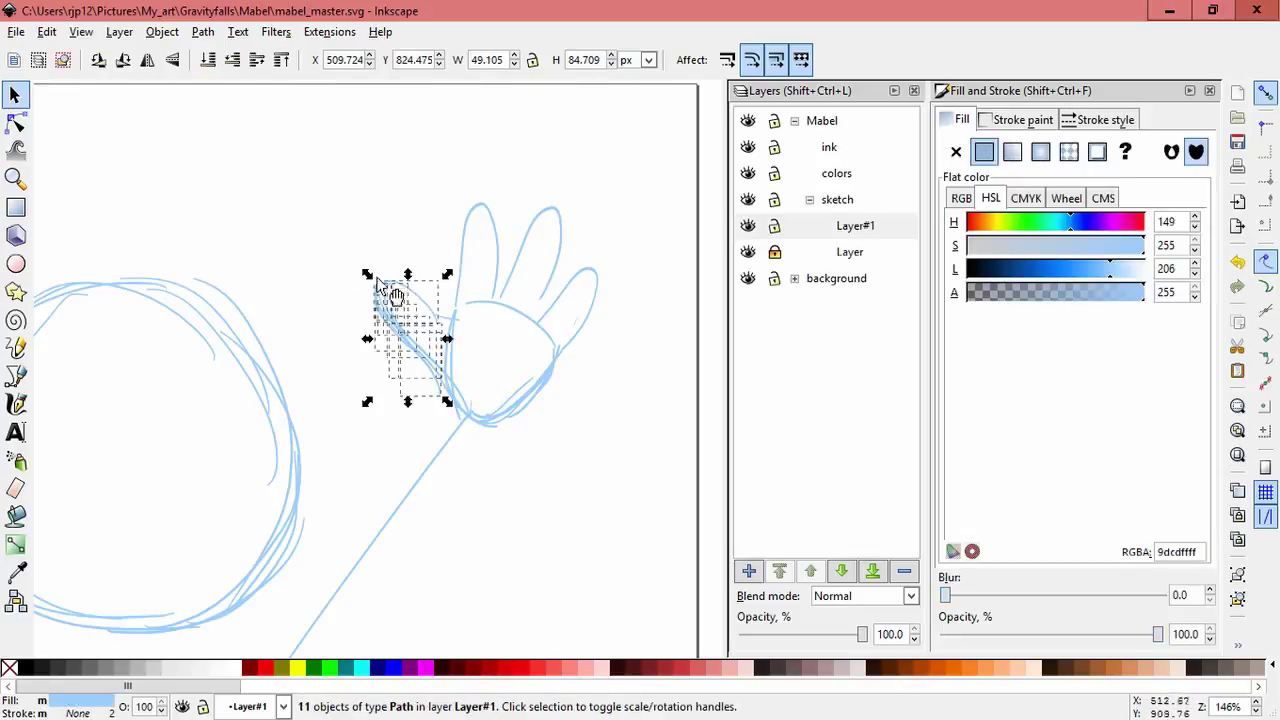
{"action": "left_click_drag", "start_coordinate": [366, 276], "coordinate": [382, 284]}
{"action": "left_click_drag", "start_coordinate": [423, 305], "coordinate": [426, 313]}
{"action": "left_click", "coordinate": [330, 410]}
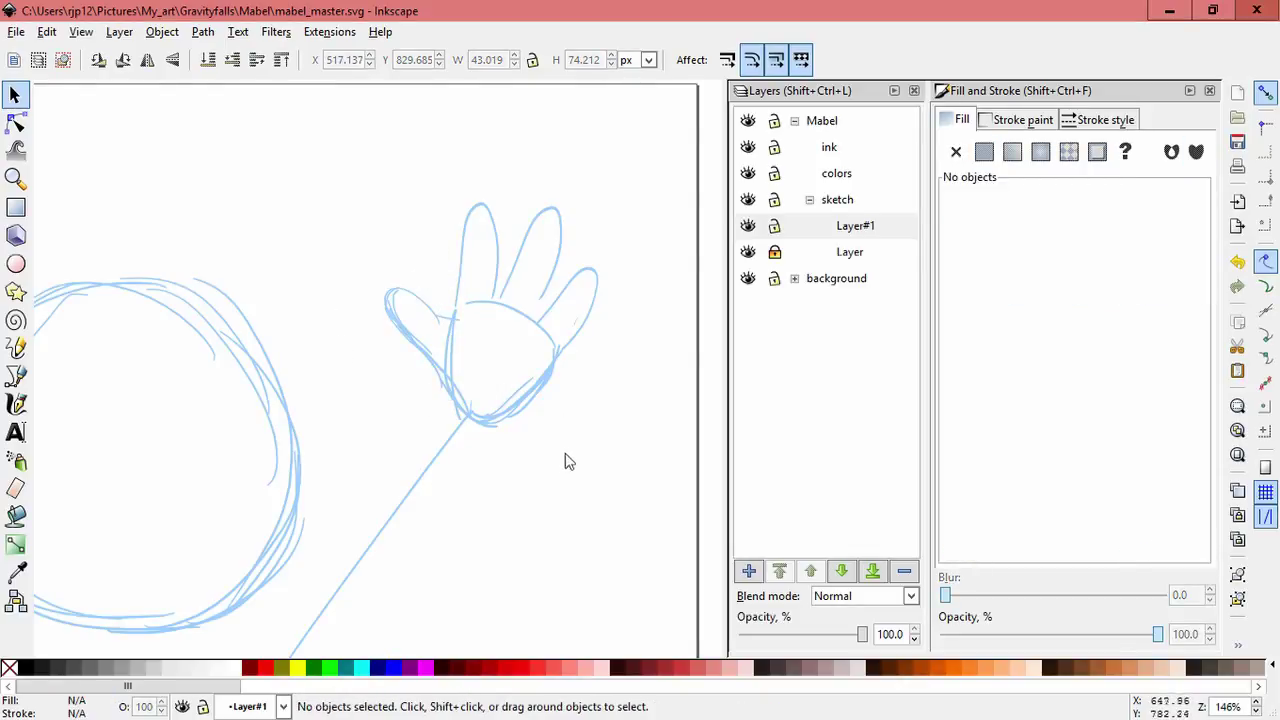
Step: Group all the strokes of the raised hand
{"action": "scroll", "coordinate": [568, 463], "scroll_direction": "down", "scroll_amount": 1}
{"action": "left_click_drag", "start_coordinate": [597, 496], "coordinate": [437, 271]}
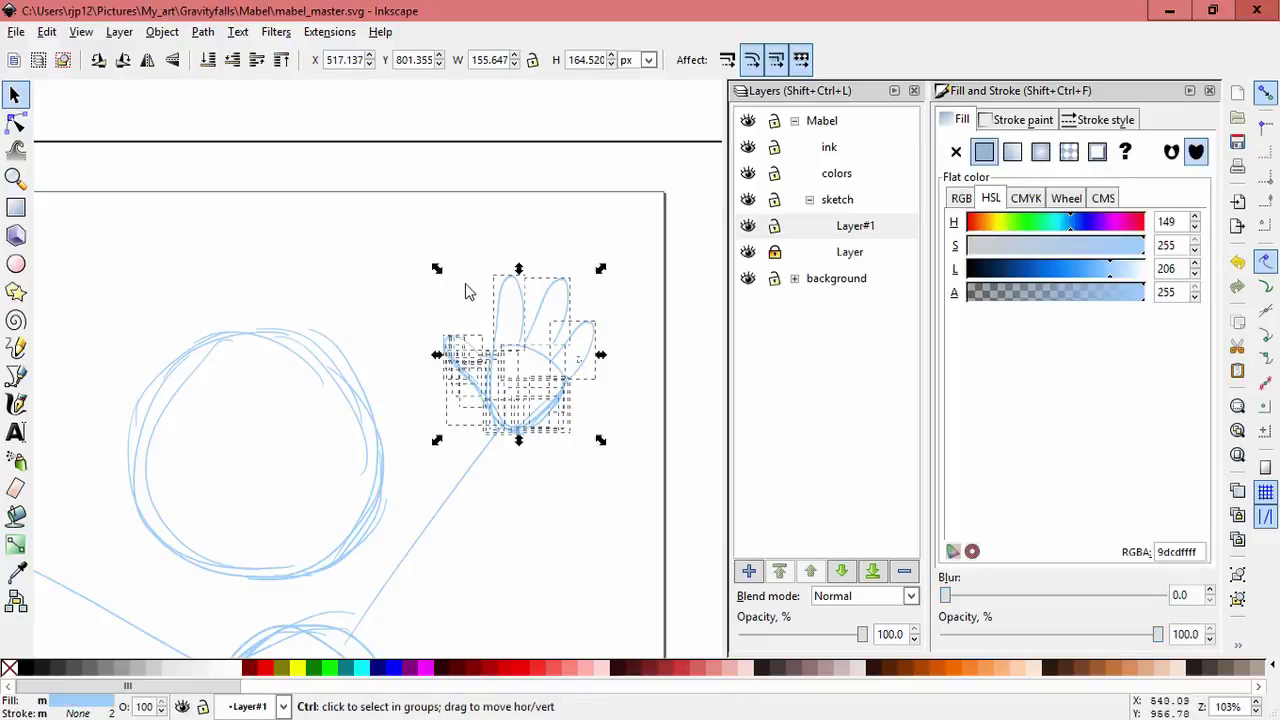
{"action": "scroll", "coordinate": [437, 312], "scroll_direction": "down", "scroll_amount": 1}
{"action": "scroll", "coordinate": [437, 312], "scroll_direction": "left", "scroll_amount": 1}
{"action": "scroll", "coordinate": [445, 300], "scroll_direction": "left", "scroll_amount": 4}
{"action": "scroll", "coordinate": [445, 300], "scroll_direction": "down", "scroll_amount": 1}
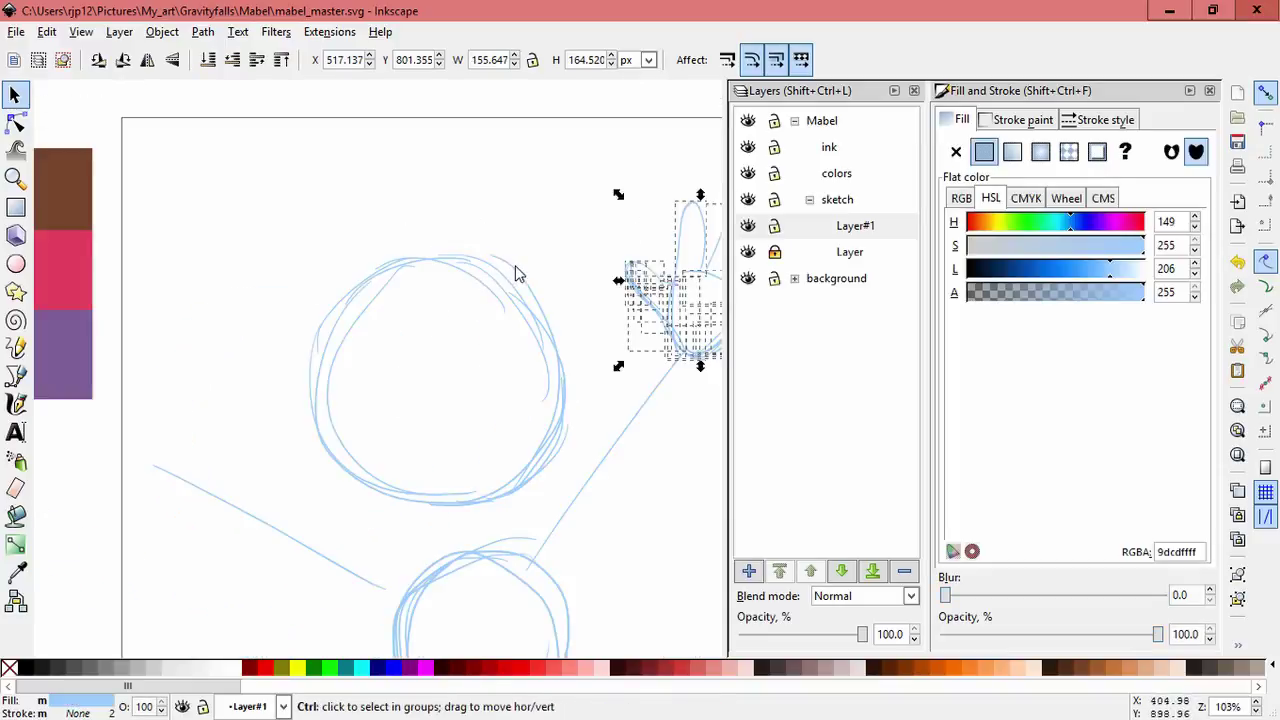
{"action": "key", "text": "ctrl+g"}
Step: Duplicate the hand group, flip the copy horizontally, and place it at the end of the left arm line
{"action": "left_click_drag", "start_coordinate": [673, 294], "coordinate": [410, 260]}
{"action": "key", "text": "ctrl+z"}
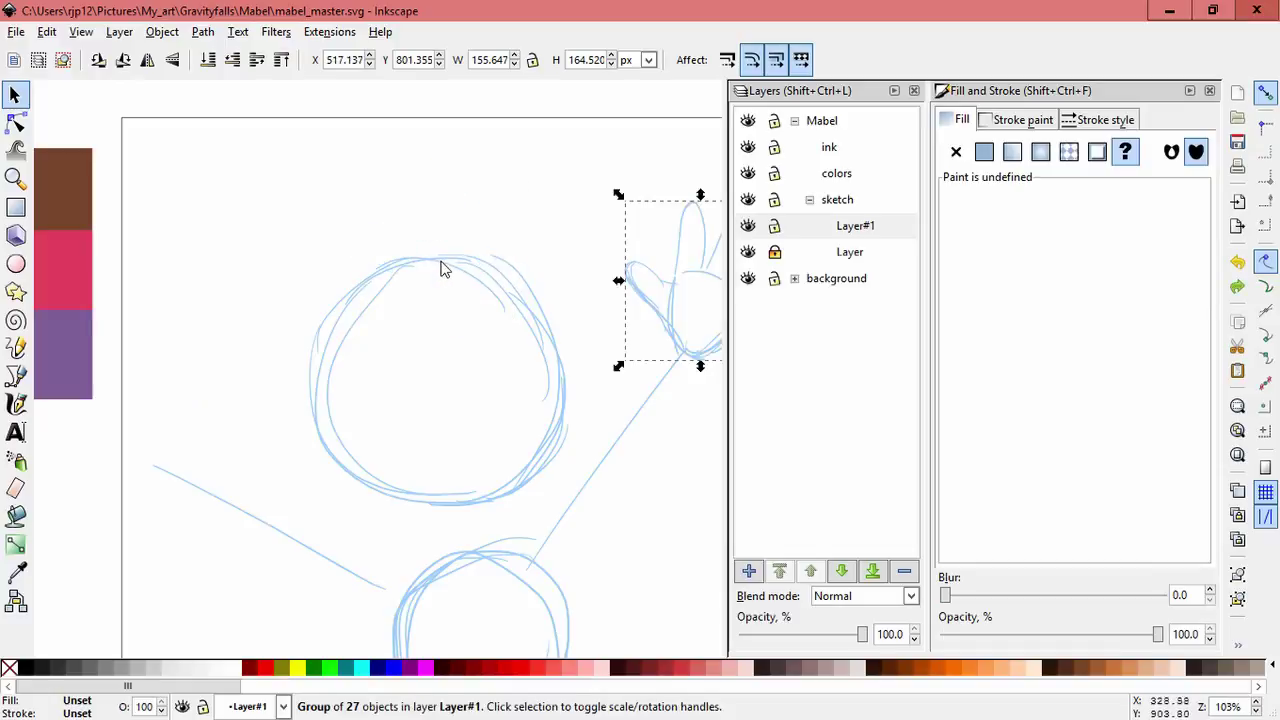
{"action": "key", "text": "ctrl+d"}
{"action": "left_click_drag", "start_coordinate": [648, 302], "coordinate": [240, 291]}
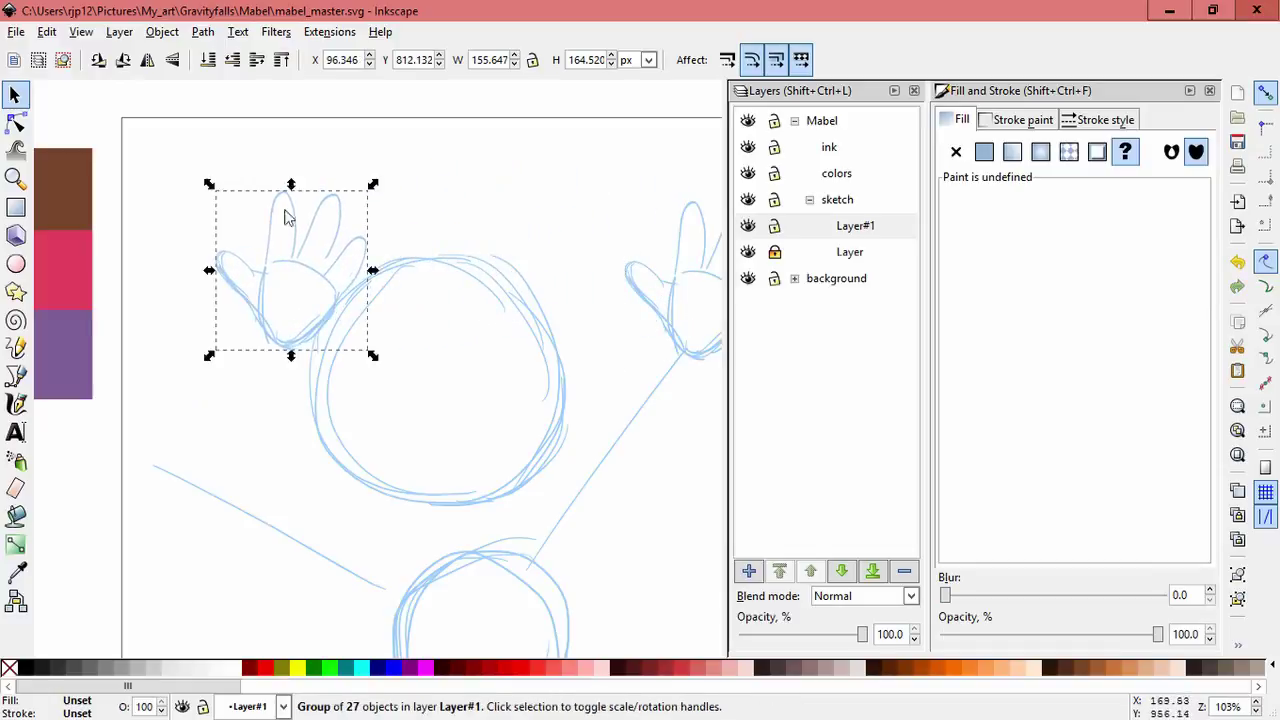
{"action": "left_click", "coordinate": [148, 61]}
{"action": "key", "text": "space"}
{"action": "left_click_drag", "start_coordinate": [329, 237], "coordinate": [349, 208]}
{"action": "left_click_drag", "start_coordinate": [336, 238], "coordinate": [190, 365]}
{"action": "left_click", "coordinate": [190, 365]}
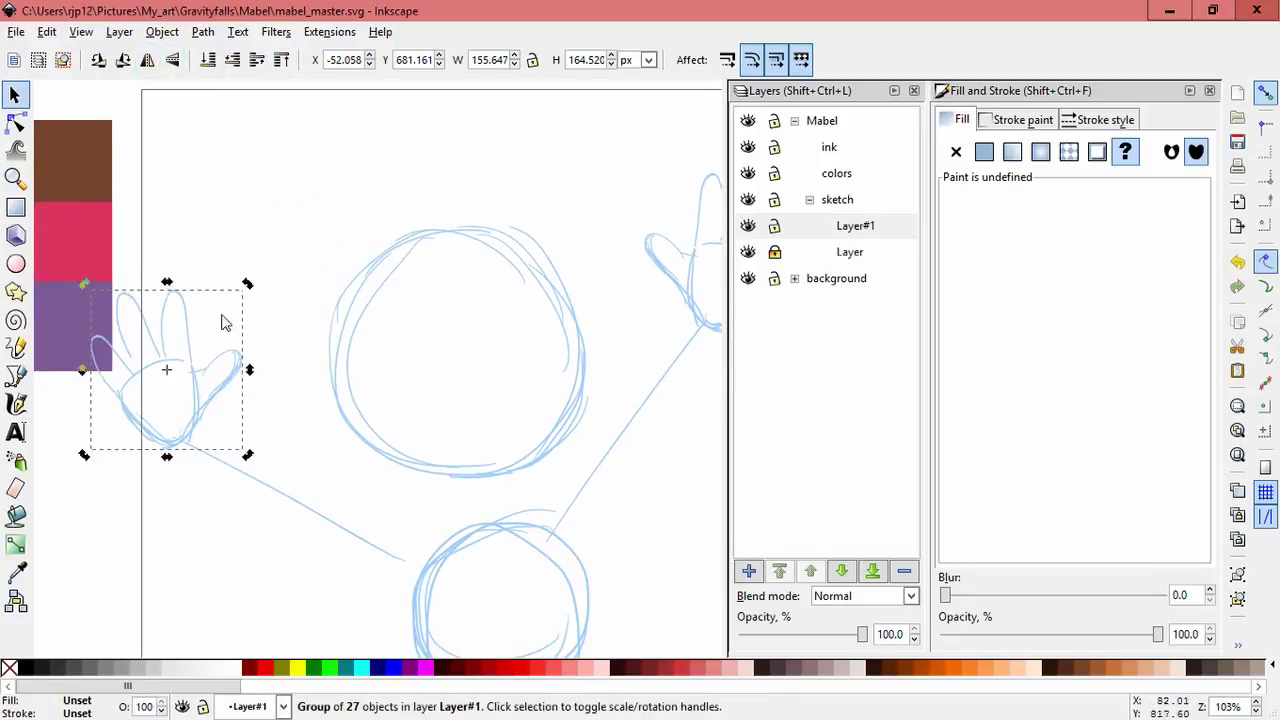
Step: Rotate the left hand counterclockwise so it tilts outward, and fit its wrist to the arm line
{"action": "left_click_drag", "start_coordinate": [247, 285], "coordinate": [141, 245]}
{"action": "left_click_drag", "start_coordinate": [174, 325], "coordinate": [186, 362]}
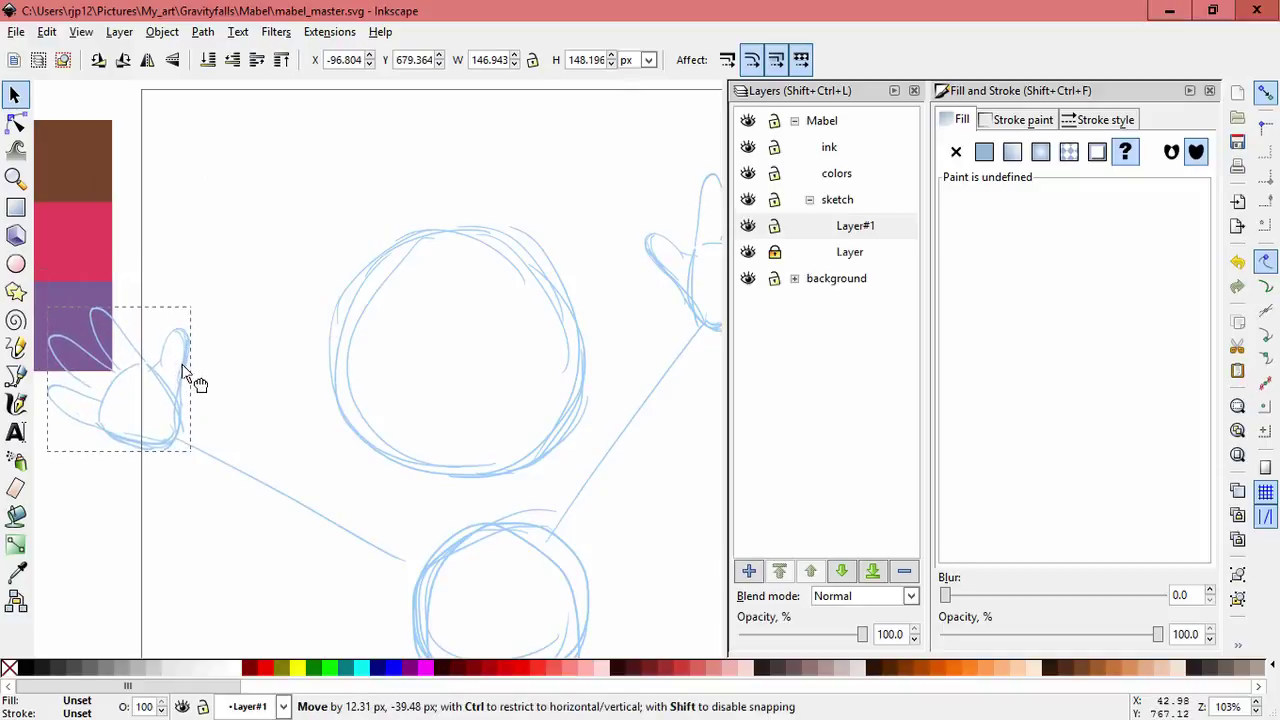
{"action": "key", "text": "space"}
{"action": "left_click_drag", "start_coordinate": [319, 352], "coordinate": [233, 330]}
{"action": "scroll", "coordinate": [300, 328], "scroll_direction": "down", "scroll_amount": 1}
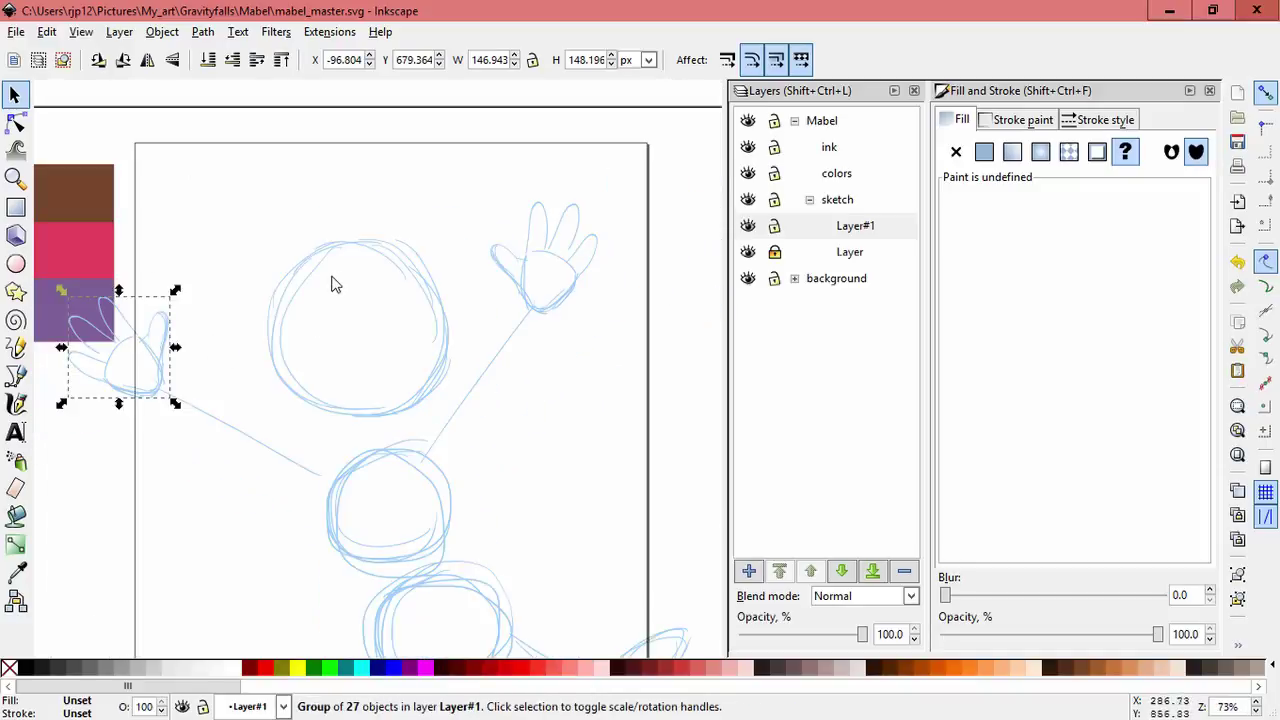
Step: Adjust the left hand's tilt, move it inward, and shorten the left arm line to meet the wrist
{"action": "left_click", "coordinate": [164, 322]}
{"action": "left_click_drag", "start_coordinate": [177, 291], "coordinate": [178, 353]}
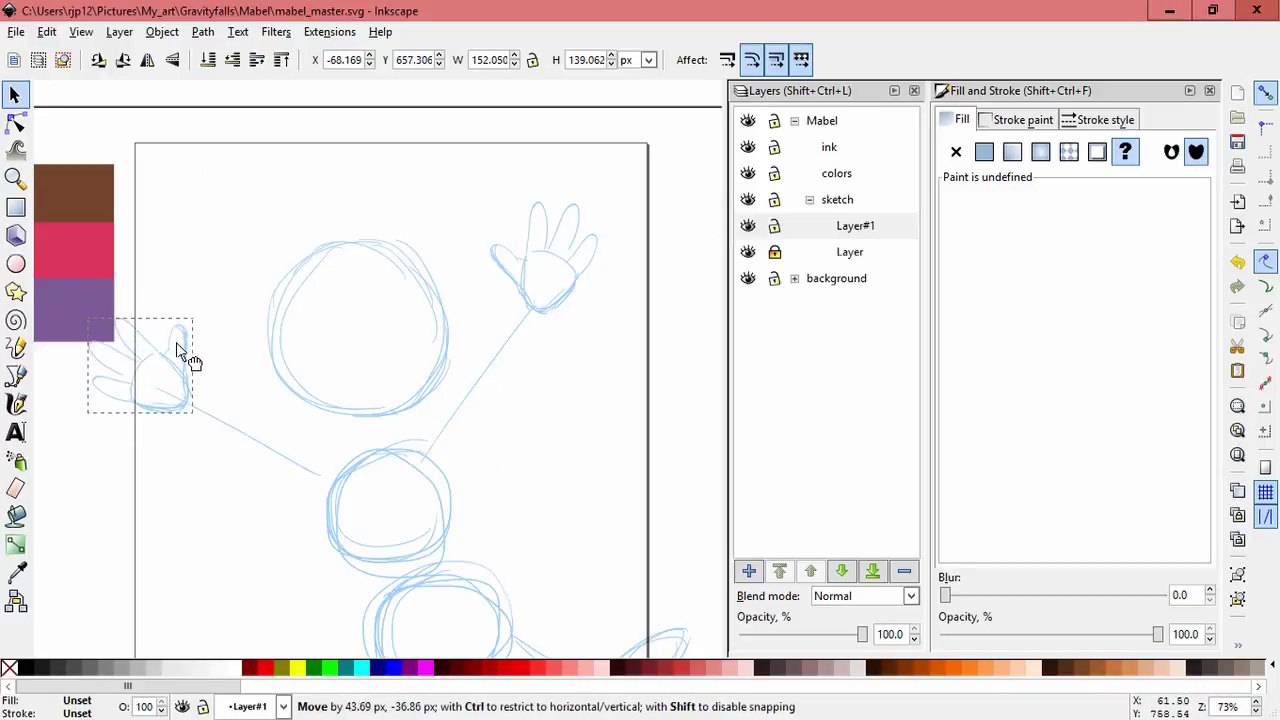
{"action": "left_click", "coordinate": [208, 415]}
{"action": "left_click_drag", "start_coordinate": [176, 342], "coordinate": [175, 395]}
{"action": "left_click", "coordinate": [292, 238]}
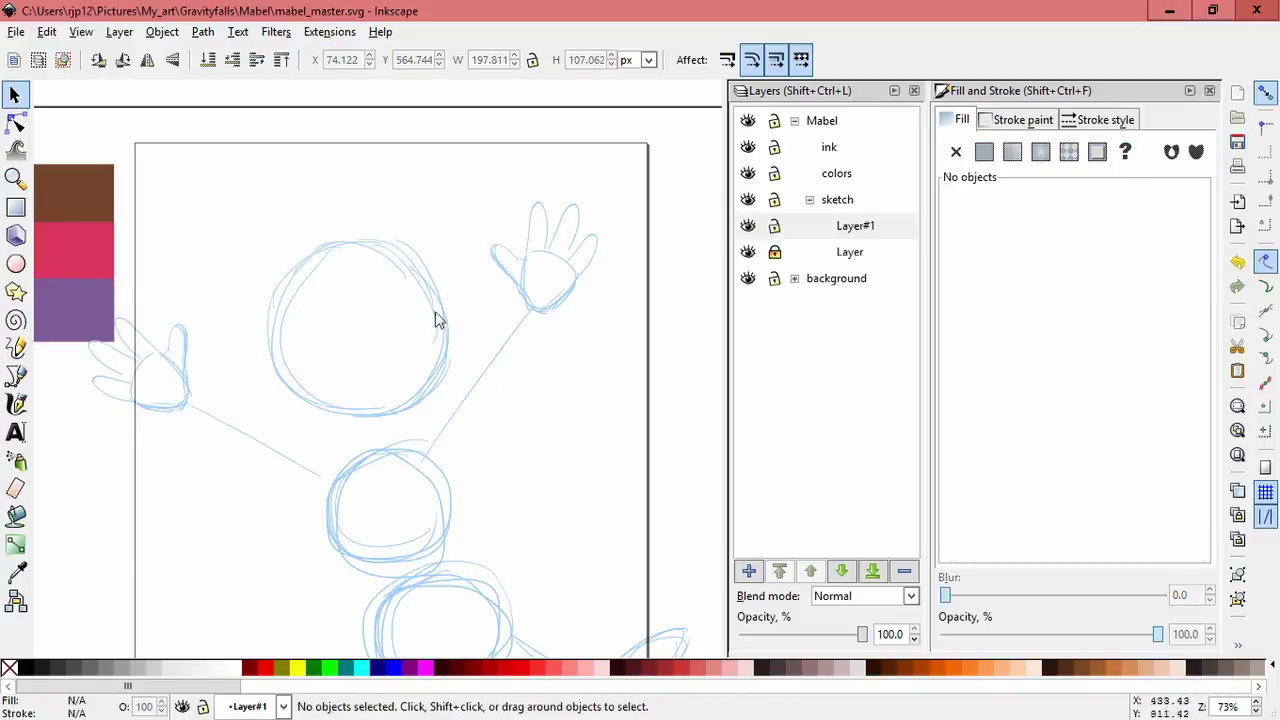
Step: Shorten the lower end of the right arm line near the chest circle
{"action": "left_click", "coordinate": [440, 432]}
{"action": "left_click_drag", "start_coordinate": [423, 466], "coordinate": [431, 460]}
{"action": "left_click", "coordinate": [575, 397]}
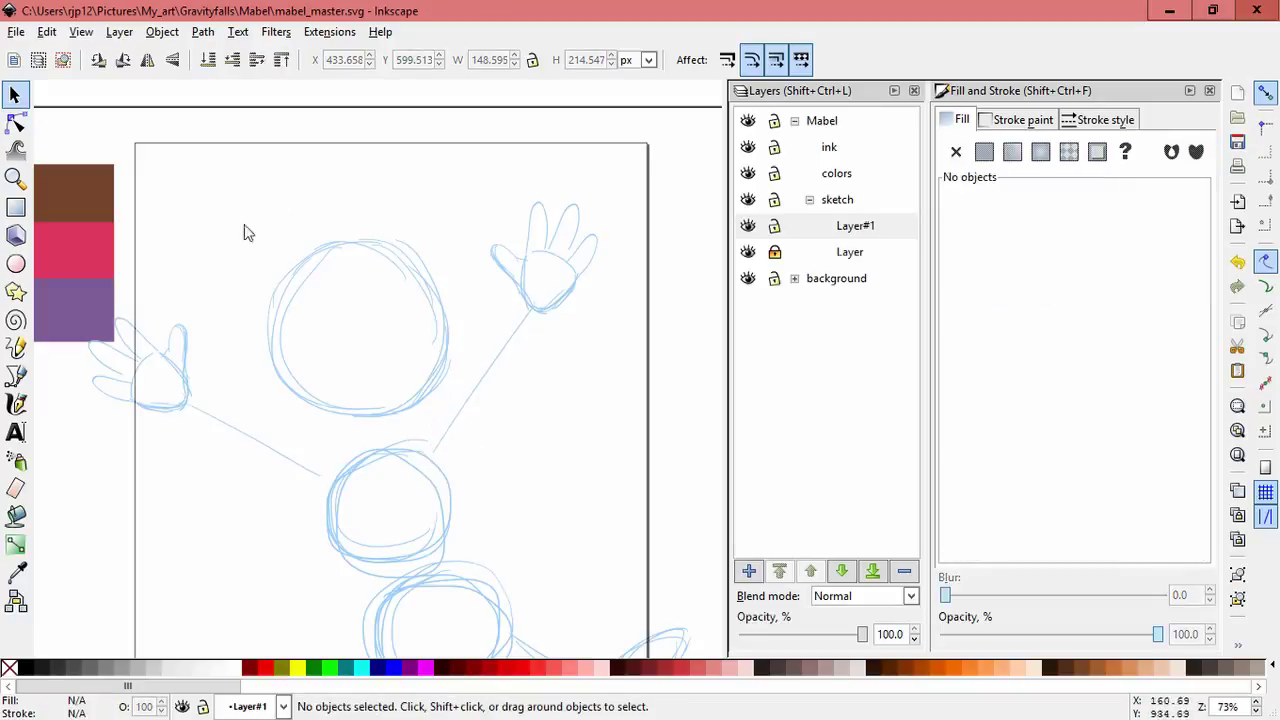
Step: Skew both hand groups slightly and nudge each one back onto the end of its arm line
{"action": "left_click", "coordinate": [183, 354]}
{"action": "left_click_drag", "start_coordinate": [141, 421], "coordinate": [132, 420]}
{"action": "left_click_drag", "start_coordinate": [182, 385], "coordinate": [190, 387]}
{"action": "left_click_drag", "start_coordinate": [629, 350], "coordinate": [480, 172]}
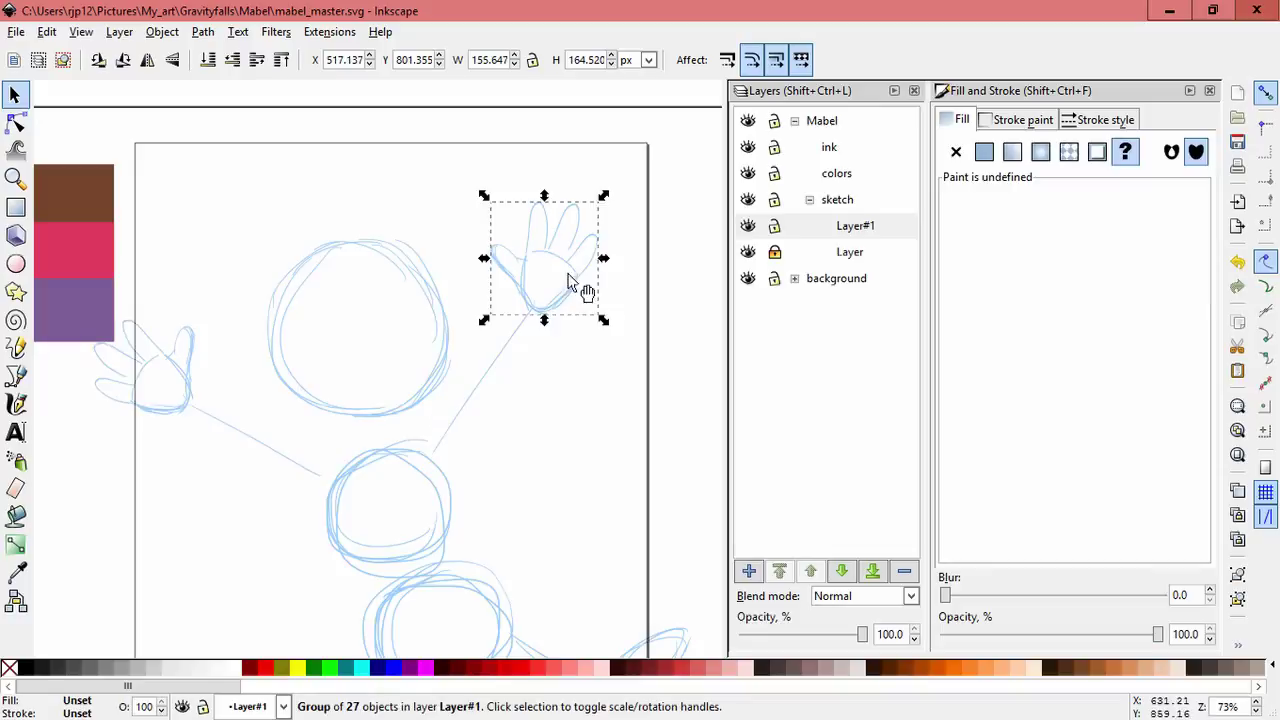
{"action": "left_click", "coordinate": [567, 274]}
{"action": "left_click_drag", "start_coordinate": [606, 258], "coordinate": [607, 253]}
{"action": "left_click_drag", "start_coordinate": [583, 267], "coordinate": [578, 270]}
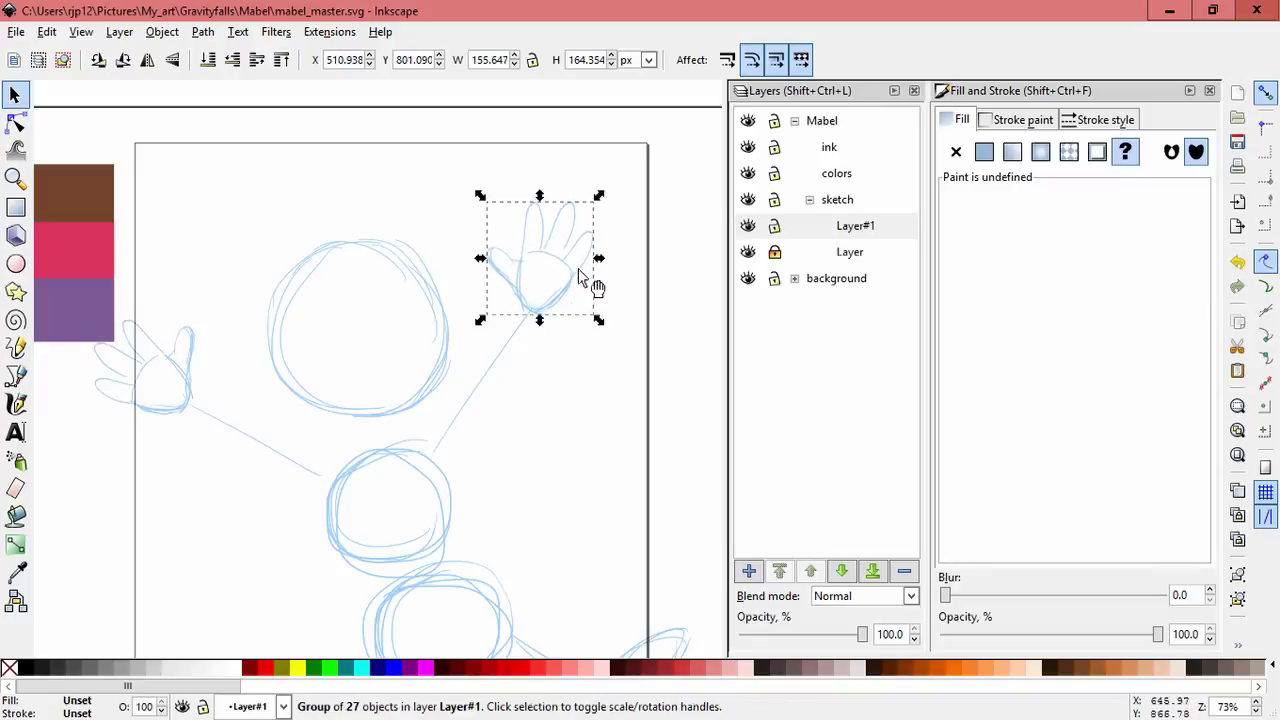
{"action": "left_click", "coordinate": [550, 410]}
Step: Unlock the locked sublayer named Layer inside the sketch layer
{"action": "left_click_drag", "start_coordinate": [534, 314], "coordinate": [504, 164]}
{"action": "middle_click", "coordinate": [566, 285], "text": "shift"}
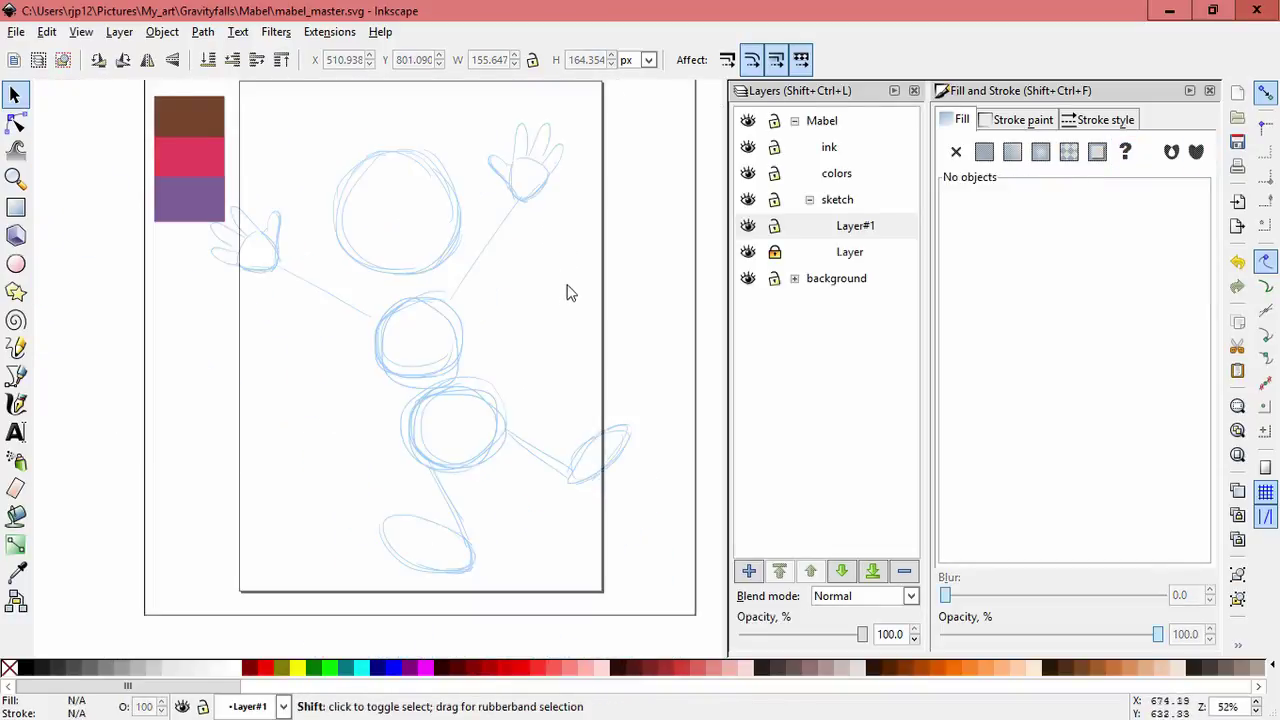
{"action": "middle_click", "coordinate": [575, 260]}
{"action": "left_click", "coordinate": [778, 252]}
{"action": "middle_click", "coordinate": [573, 337], "text": "shift"}
{"action": "middle_click", "coordinate": [570, 337], "text": "shift"}
Step: Scale the whole figure down to about 697 by 747 px and reposition it inside the page border
{"action": "mouse_move", "coordinate": [620, 586]}
{"action": "left_mouse_down"}
{"action": "mouse_move", "coordinate": [182, 197]}
{"action": "mouse_move", "coordinate": [164, 140]}
{"action": "left_mouse_up"}
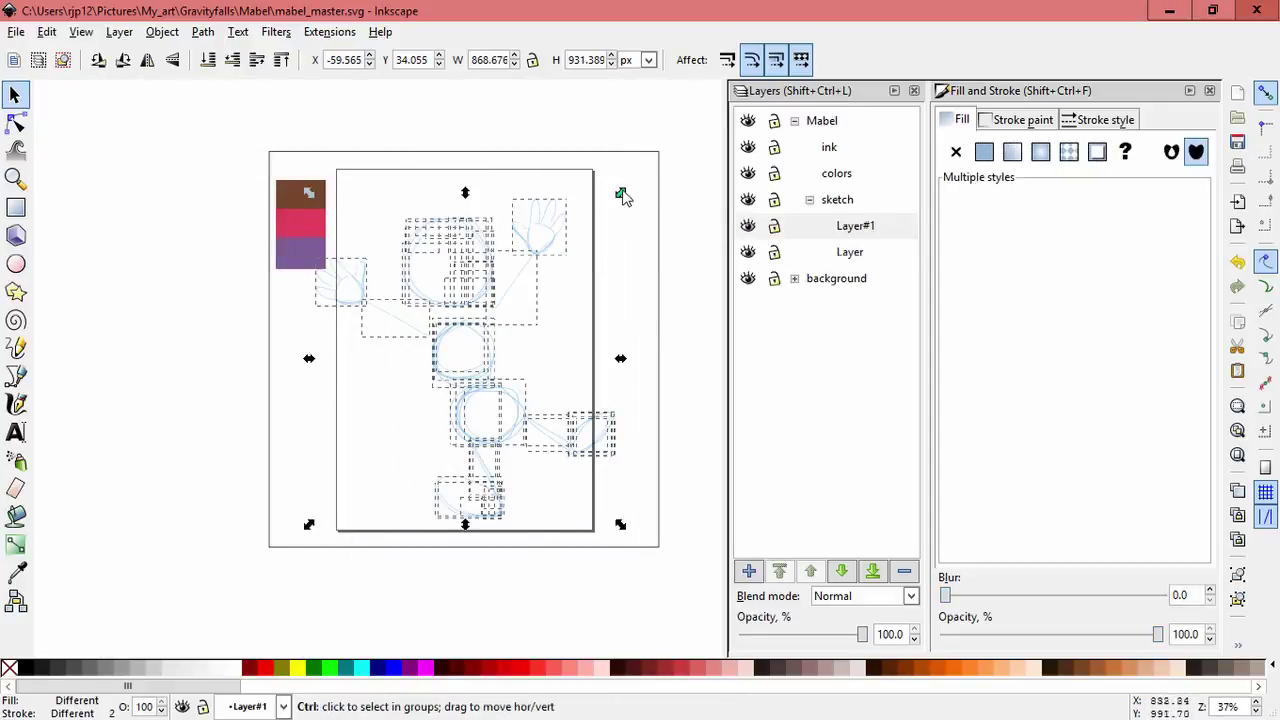
{"action": "left_click_drag", "start_coordinate": [620, 193], "coordinate": [588, 228]}
{"action": "left_click_drag", "start_coordinate": [527, 258], "coordinate": [566, 266]}
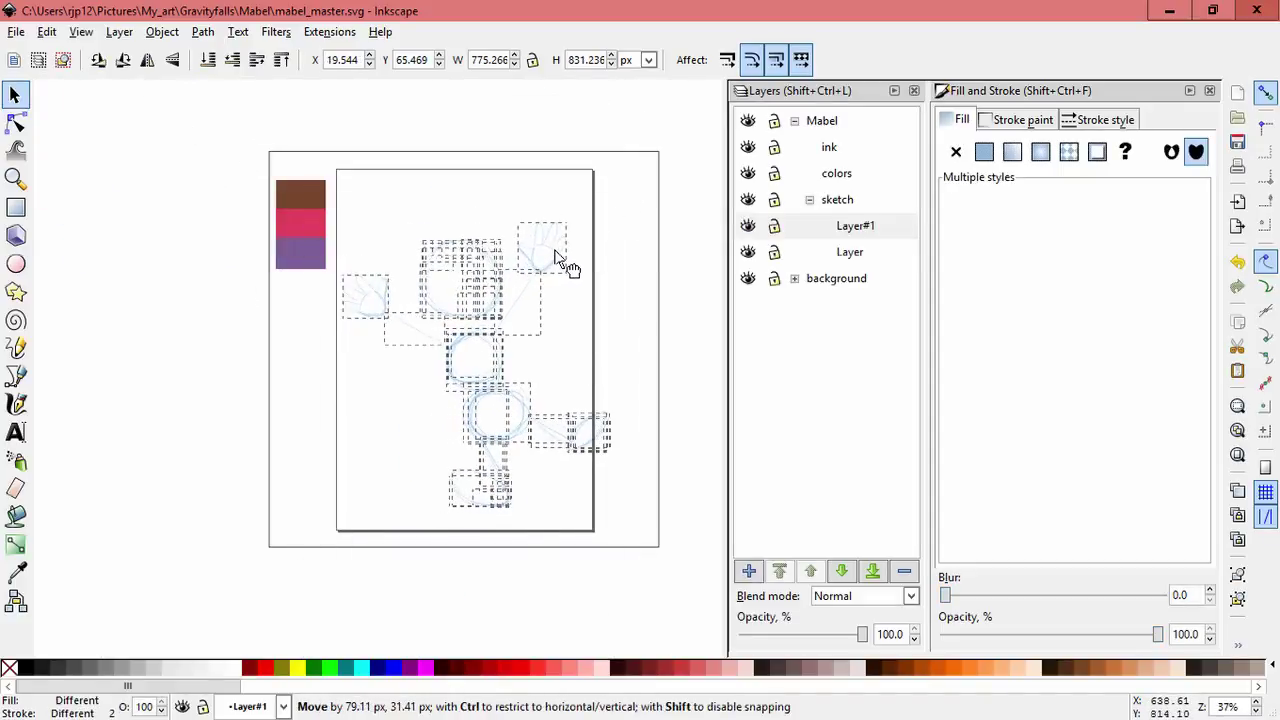
{"action": "left_click_drag", "start_coordinate": [614, 368], "coordinate": [592, 372]}
{"action": "left_click", "coordinate": [651, 277]}
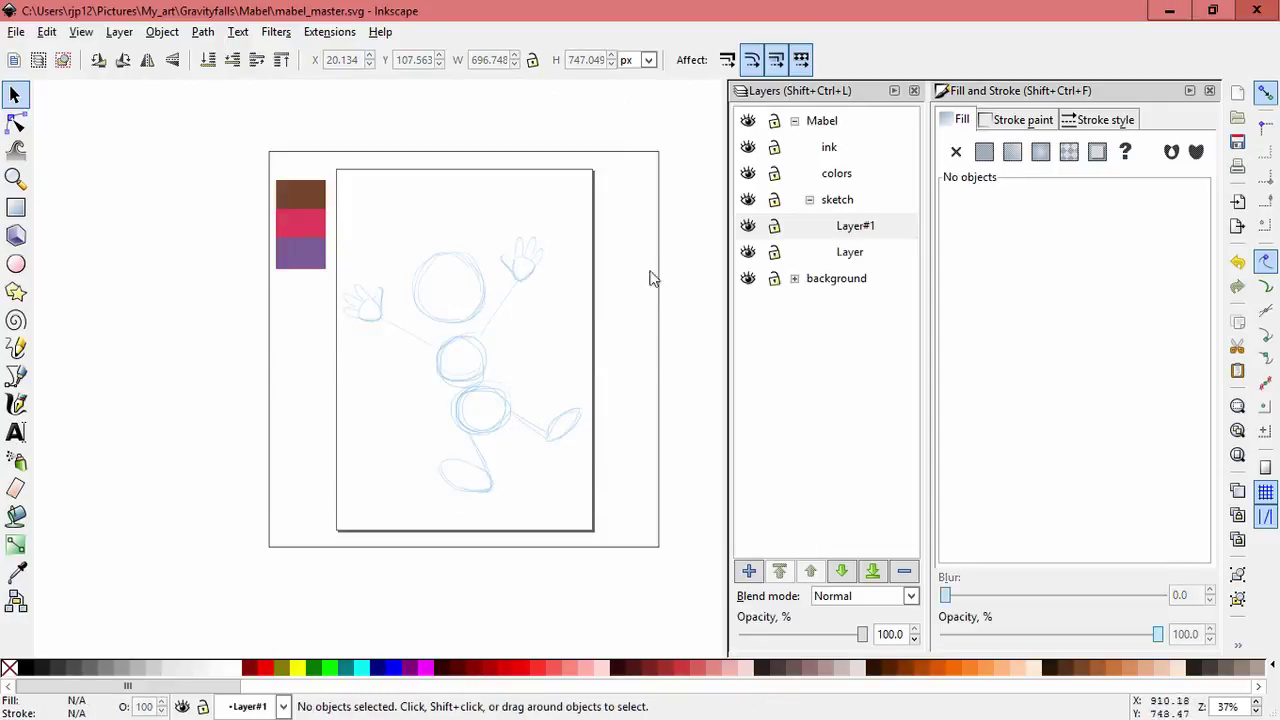
Step: Lock the two existing sublayers of the sketch layer and add a new sublayer above them
{"action": "scroll", "coordinate": [623, 297], "scroll_direction": "up", "scroll_amount": 1}
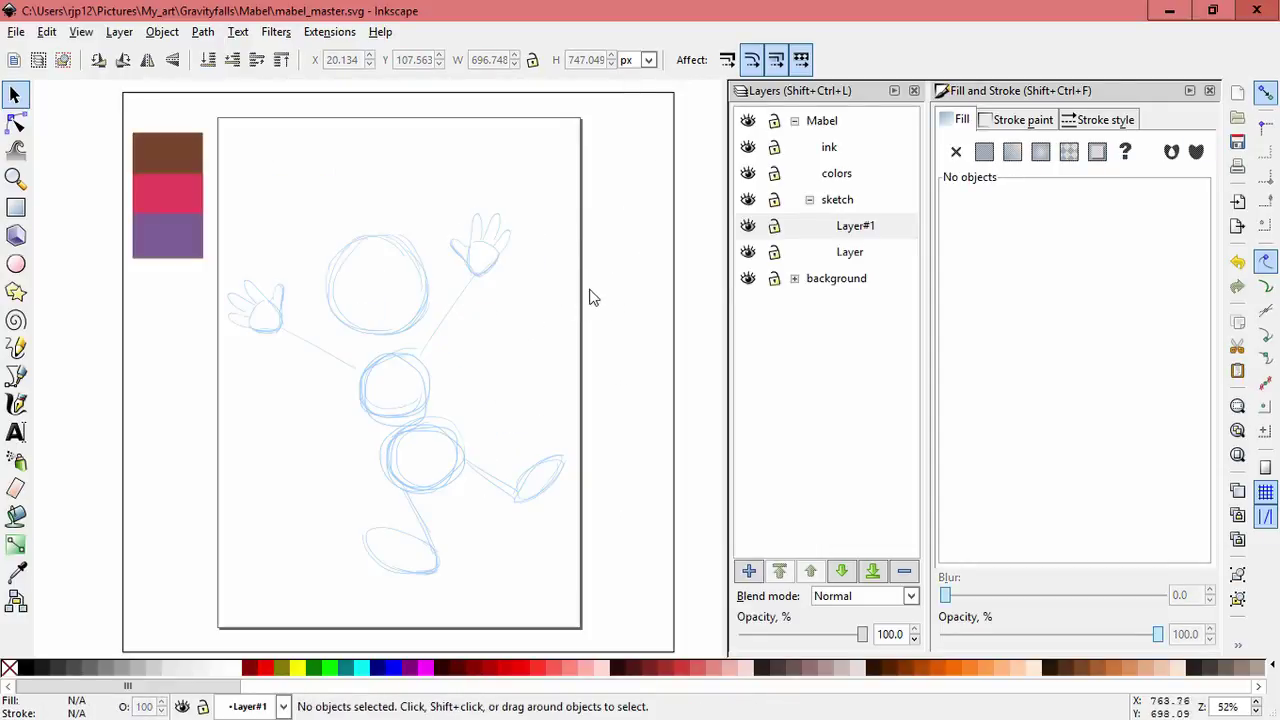
{"action": "left_click", "coordinate": [775, 253]}
{"action": "left_click", "coordinate": [748, 253]}
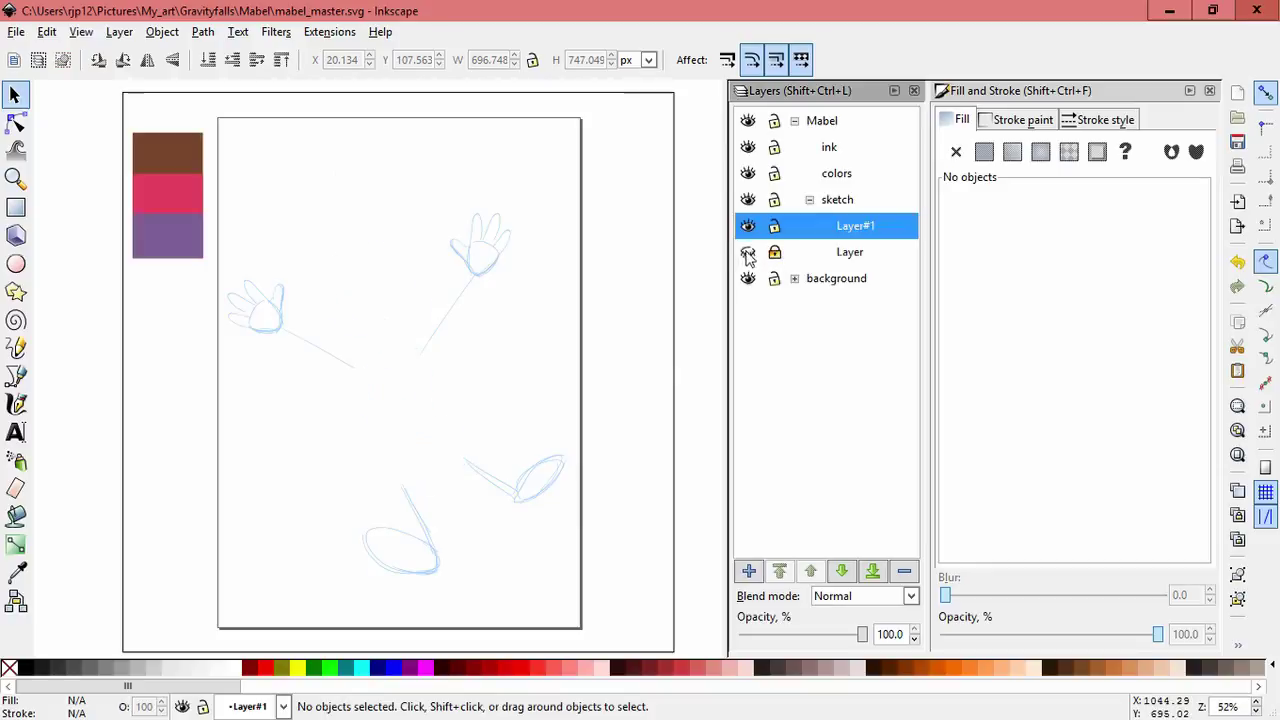
{"action": "left_click", "coordinate": [748, 253]}
{"action": "left_click", "coordinate": [749, 227]}
{"action": "left_click", "coordinate": [774, 227]}
{"action": "left_click", "coordinate": [750, 227]}
{"action": "left_click", "coordinate": [748, 570]}
{"action": "key", "text": "Return"}
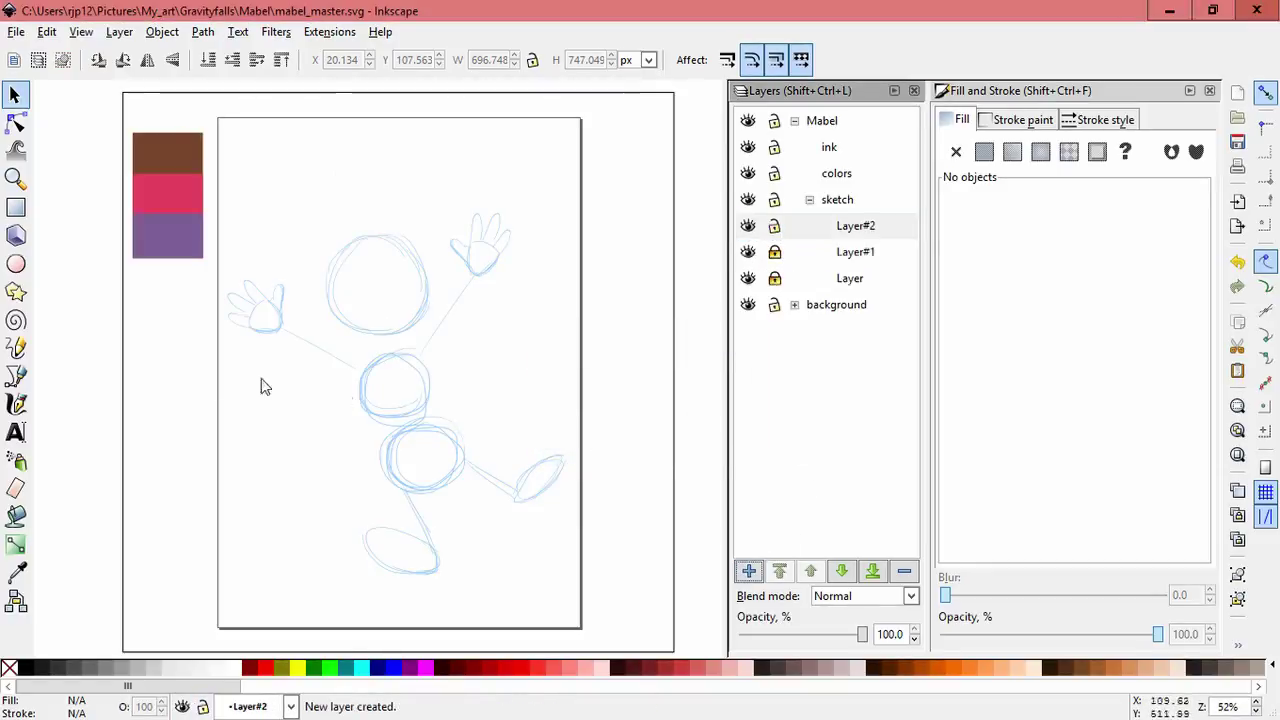
Step: Draw the cheek and jaw curve around the lower right side of the head circle with repeated light blue calligraphic strokes
{"action": "key", "text": "c"}
{"action": "scroll", "coordinate": [455, 386], "scroll_direction": "up", "scroll_amount": 3}
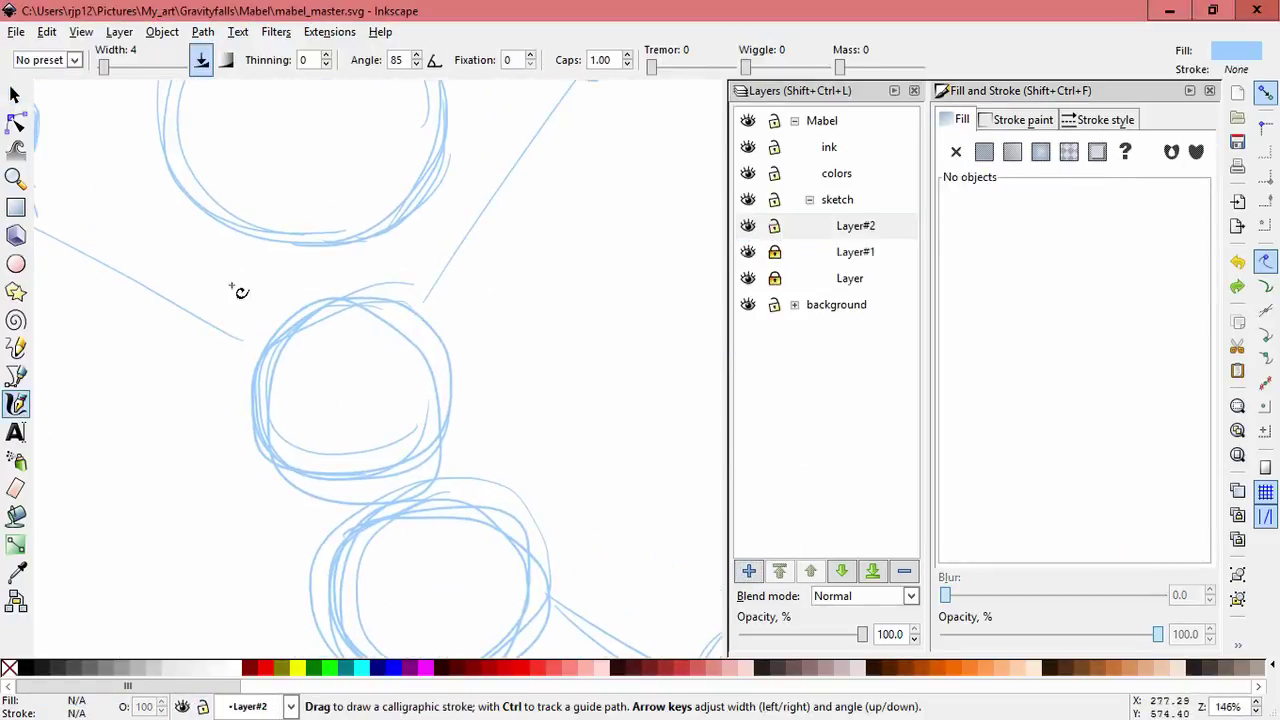
{"action": "left_click_drag", "start_coordinate": [314, 280], "coordinate": [340, 394]}
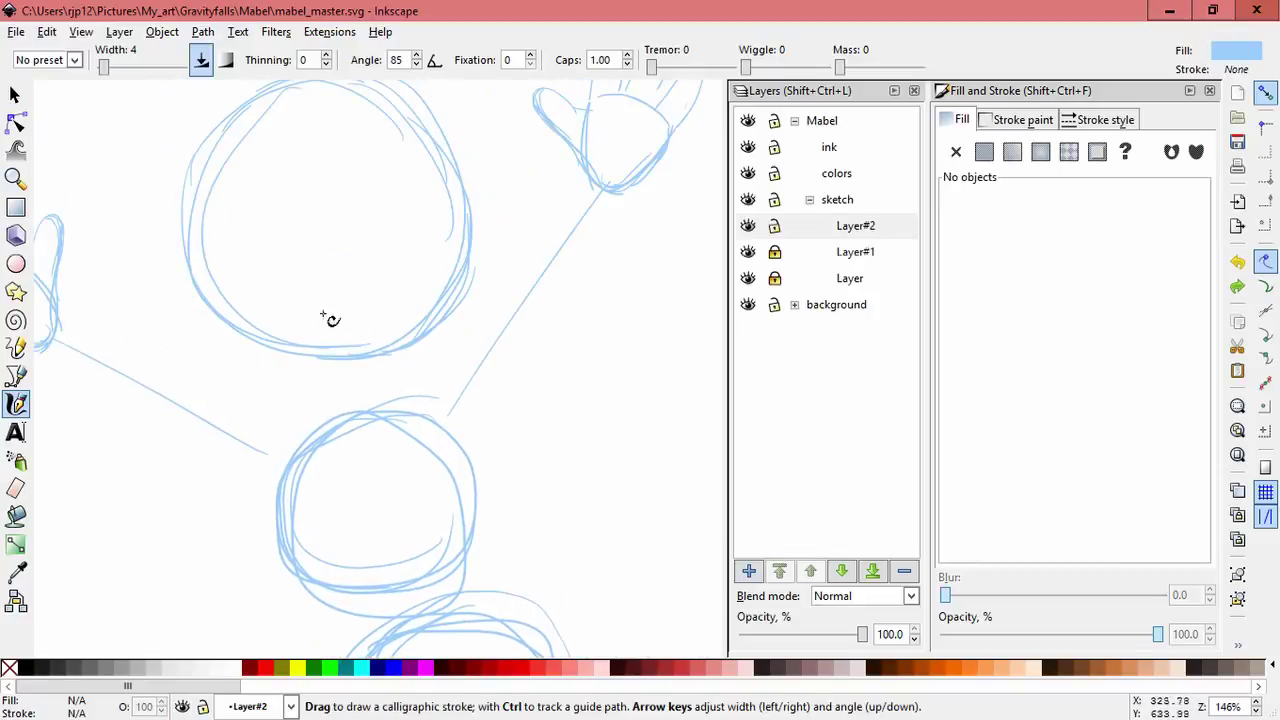
{"action": "mouse_move", "coordinate": [453, 208]}
{"action": "left_mouse_down"}
{"action": "mouse_move", "coordinate": [471, 234]}
{"action": "mouse_move", "coordinate": [486, 230]}
{"action": "mouse_move", "coordinate": [505, 344]}
{"action": "left_mouse_up"}
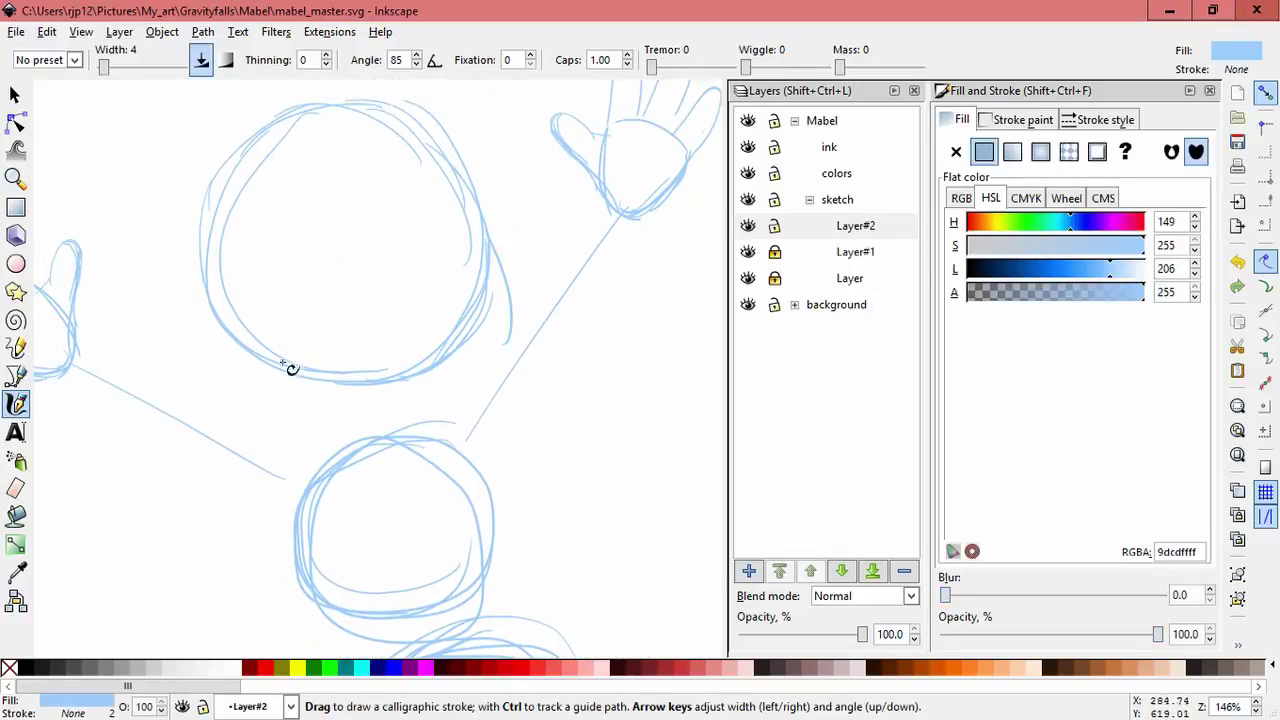
{"action": "left_click_drag", "start_coordinate": [247, 354], "coordinate": [296, 394]}
{"action": "left_click_drag", "start_coordinate": [237, 342], "coordinate": [238, 344]}
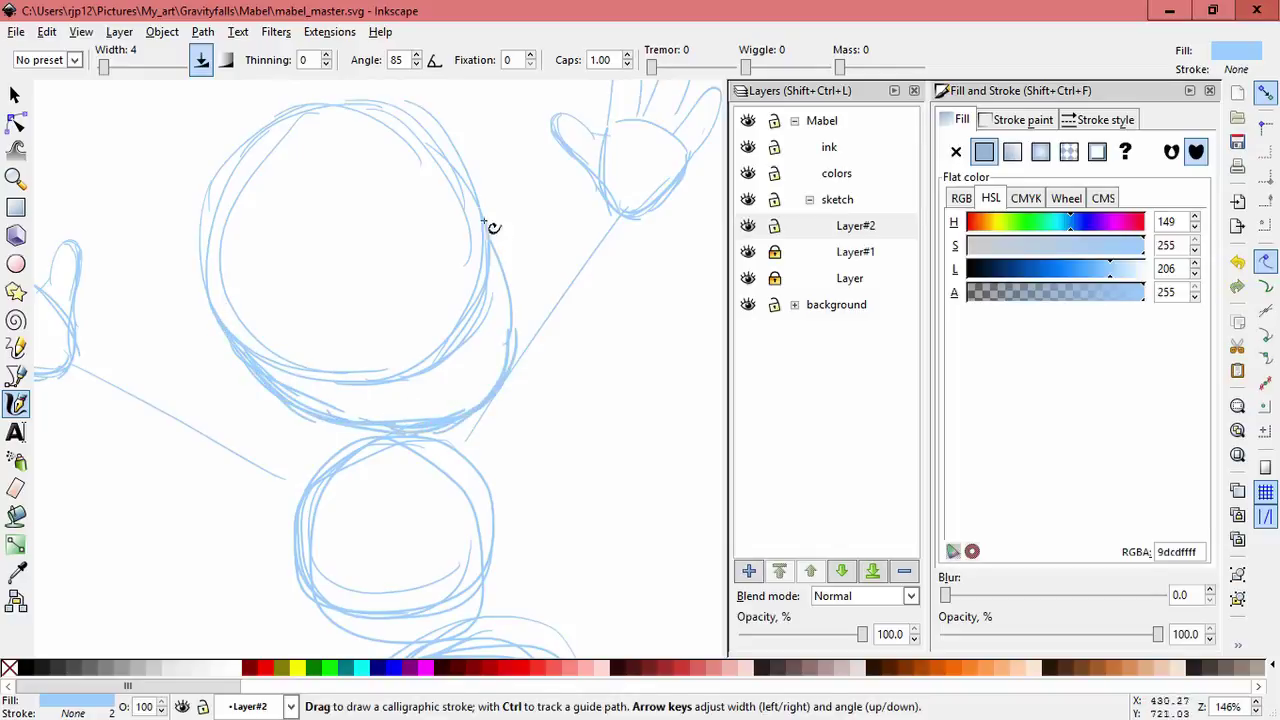
{"action": "mouse_move", "coordinate": [518, 268]}
{"action": "left_mouse_down"}
{"action": "mouse_move", "coordinate": [511, 377]}
{"action": "mouse_move", "coordinate": [449, 417]}
{"action": "left_mouse_up"}
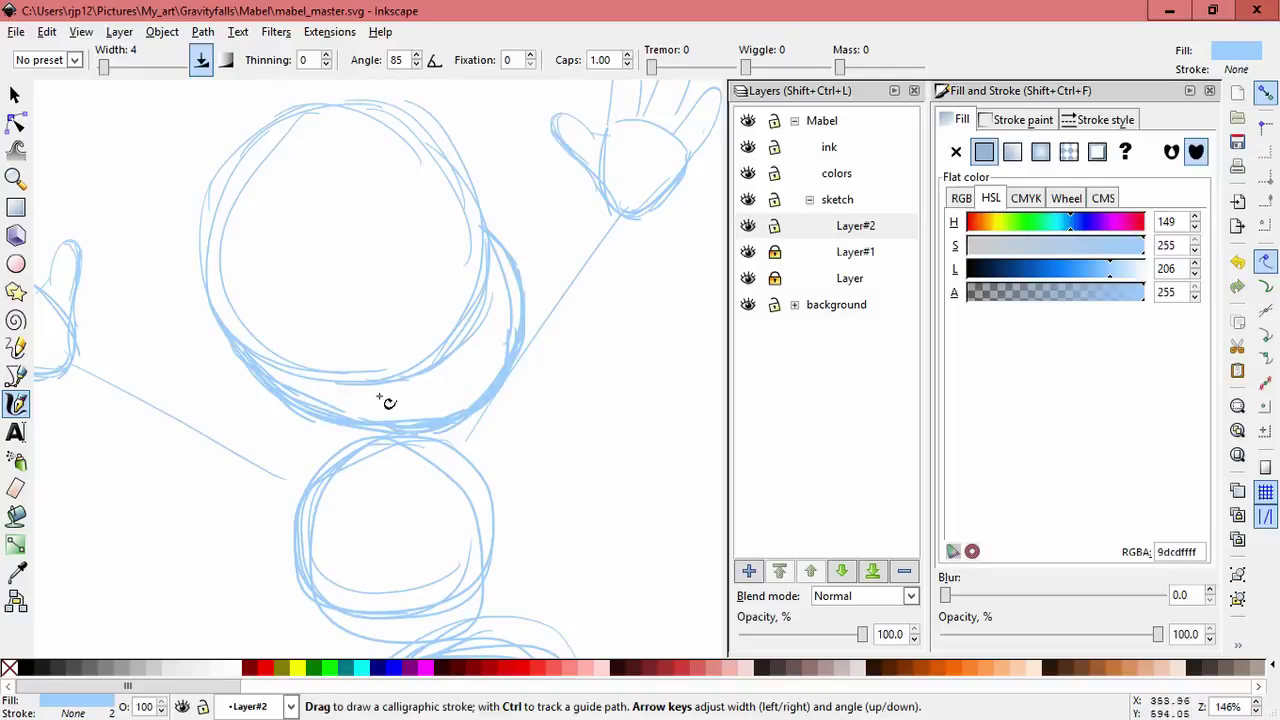
{"action": "left_click_drag", "start_coordinate": [325, 430], "coordinate": [438, 428]}
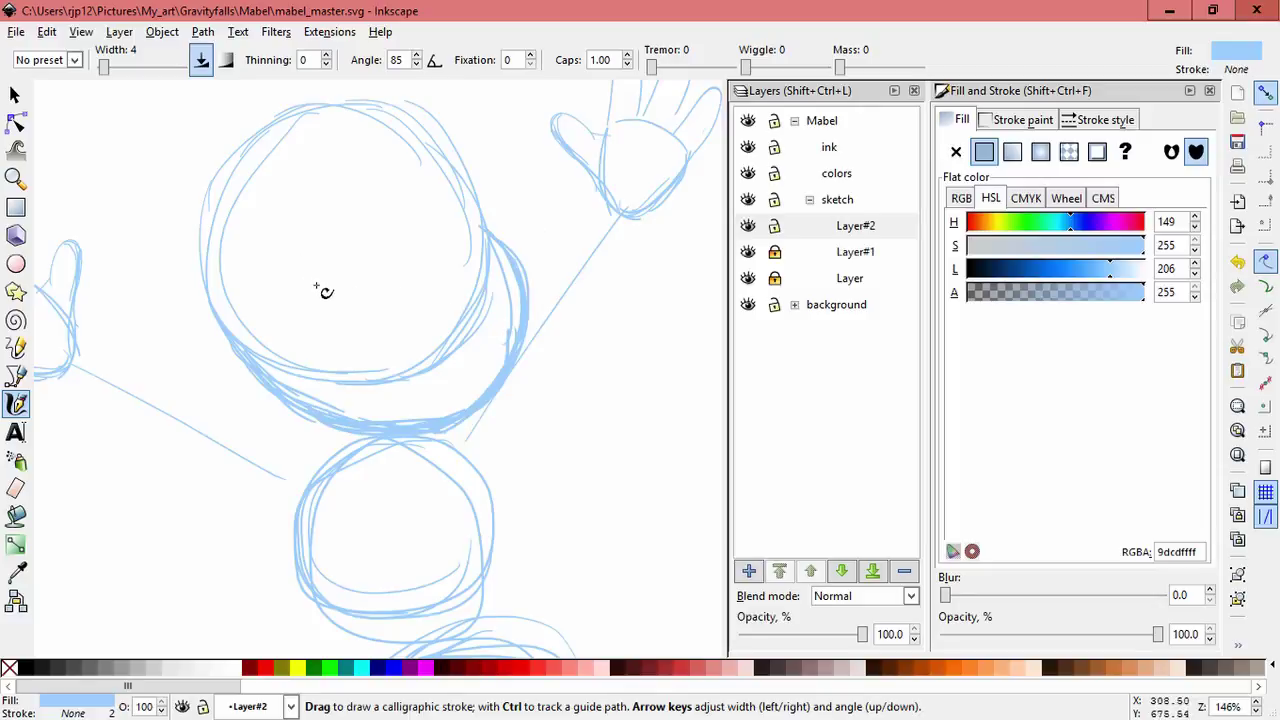
Step: Select all the jaw strokes, then skew, scale and shift them to about 229 by 147 px beneath the head circle
{"action": "left_click_drag", "start_coordinate": [317, 287], "coordinate": [291, 322]}
{"action": "left_click", "coordinate": [12, 95]}
{"action": "left_click_drag", "start_coordinate": [594, 548], "coordinate": [176, 206]}
{"action": "left_click_drag", "start_coordinate": [343, 480], "coordinate": [329, 491]}
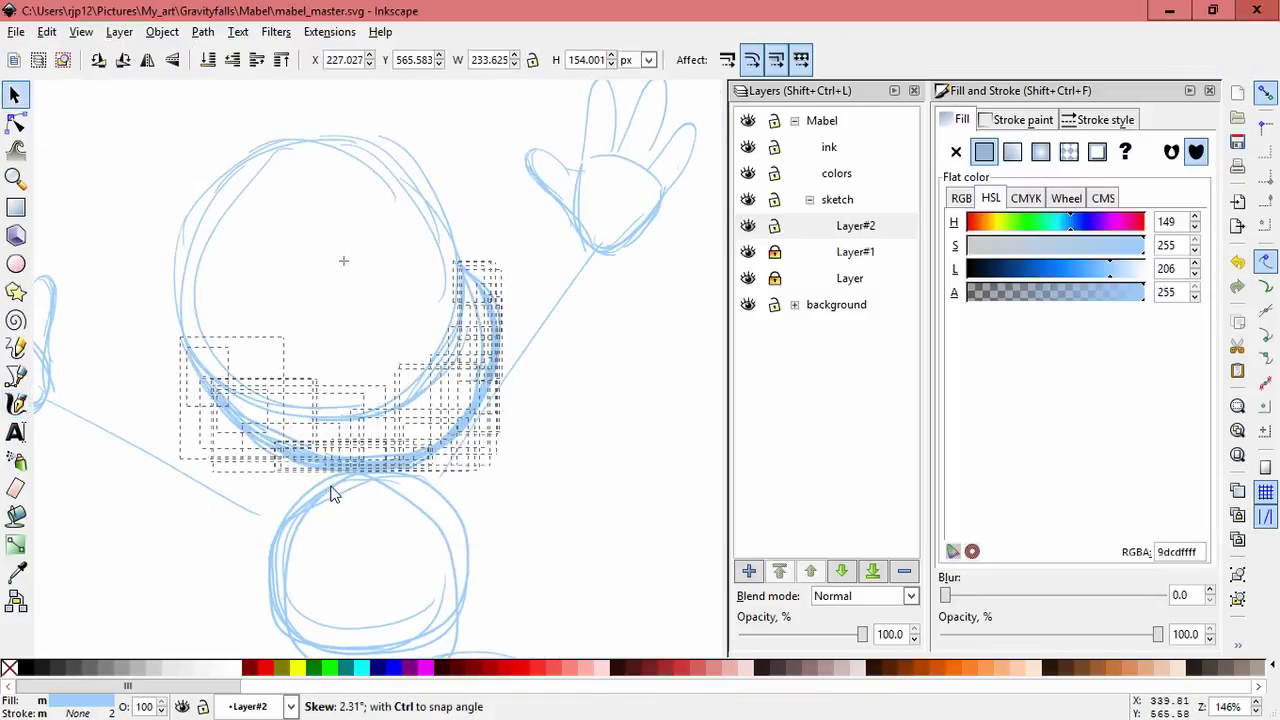
{"action": "mouse_move", "coordinate": [508, 366]}
{"action": "left_mouse_down"}
{"action": "mouse_move", "coordinate": [508, 400]}
{"action": "mouse_move", "coordinate": [487, 363]}
{"action": "left_mouse_up"}
{"action": "left_click_drag", "start_coordinate": [506, 380], "coordinate": [503, 393]}
{"action": "left_click_drag", "start_coordinate": [496, 376], "coordinate": [493, 372]}
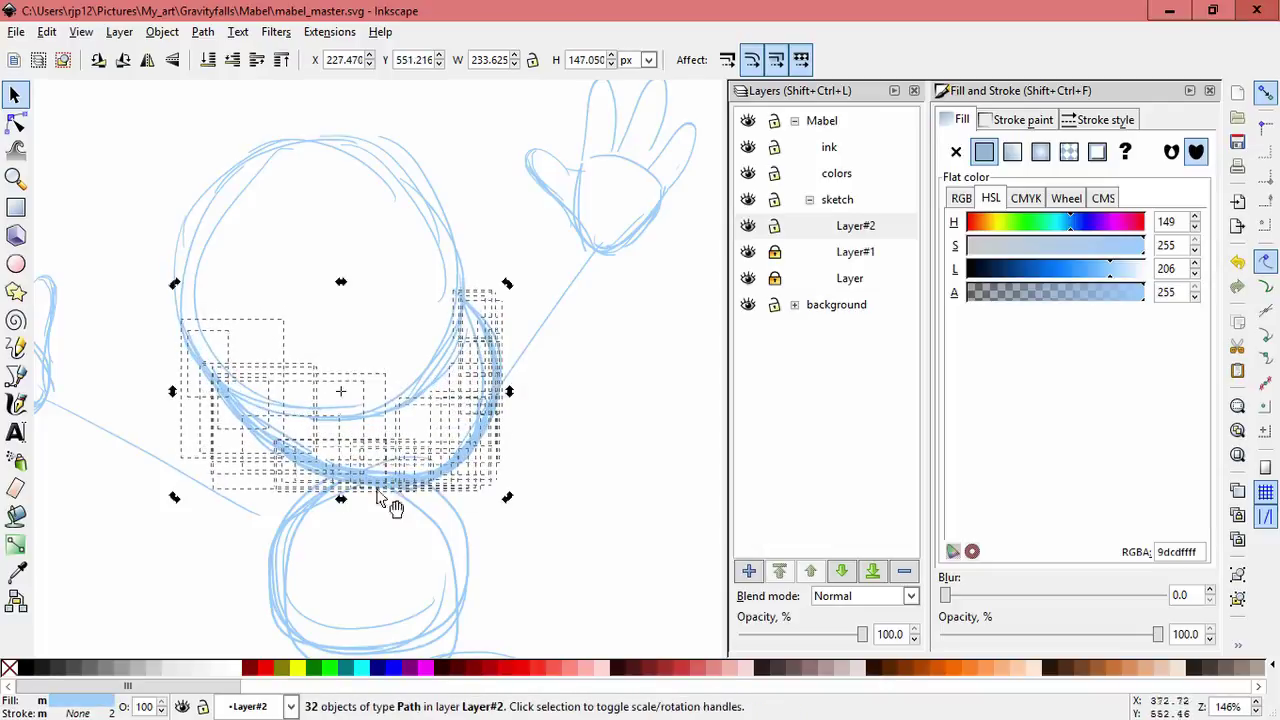
{"action": "left_click_drag", "start_coordinate": [340, 497], "coordinate": [328, 499]}
{"action": "mouse_move", "coordinate": [503, 362]}
{"action": "left_mouse_down"}
{"action": "mouse_move", "coordinate": [500, 412]}
{"action": "mouse_move", "coordinate": [516, 416]}
{"action": "left_mouse_up"}
{"action": "left_click_drag", "start_coordinate": [342, 512], "coordinate": [331, 522]}
{"action": "left_click", "coordinate": [529, 463]}
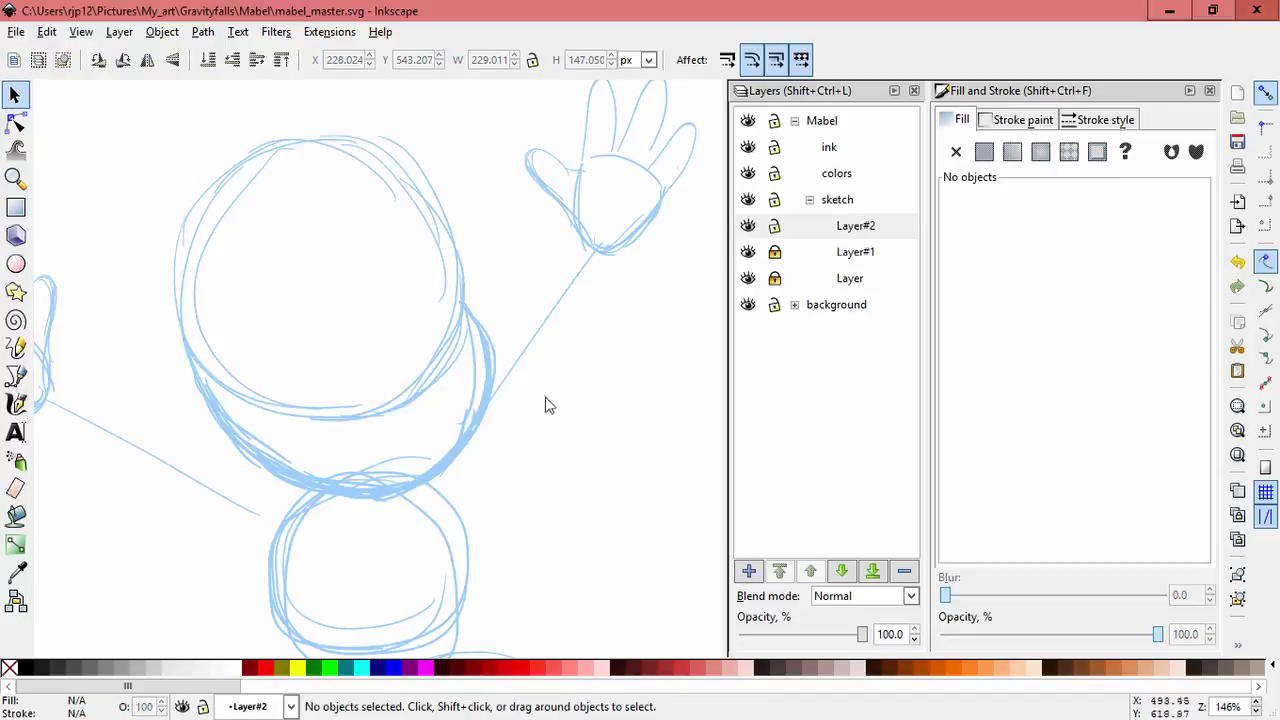
Step: Lock the layer with the jaw strokes and add another sublayer above it inside the sketch layer
{"action": "key", "text": "c"}
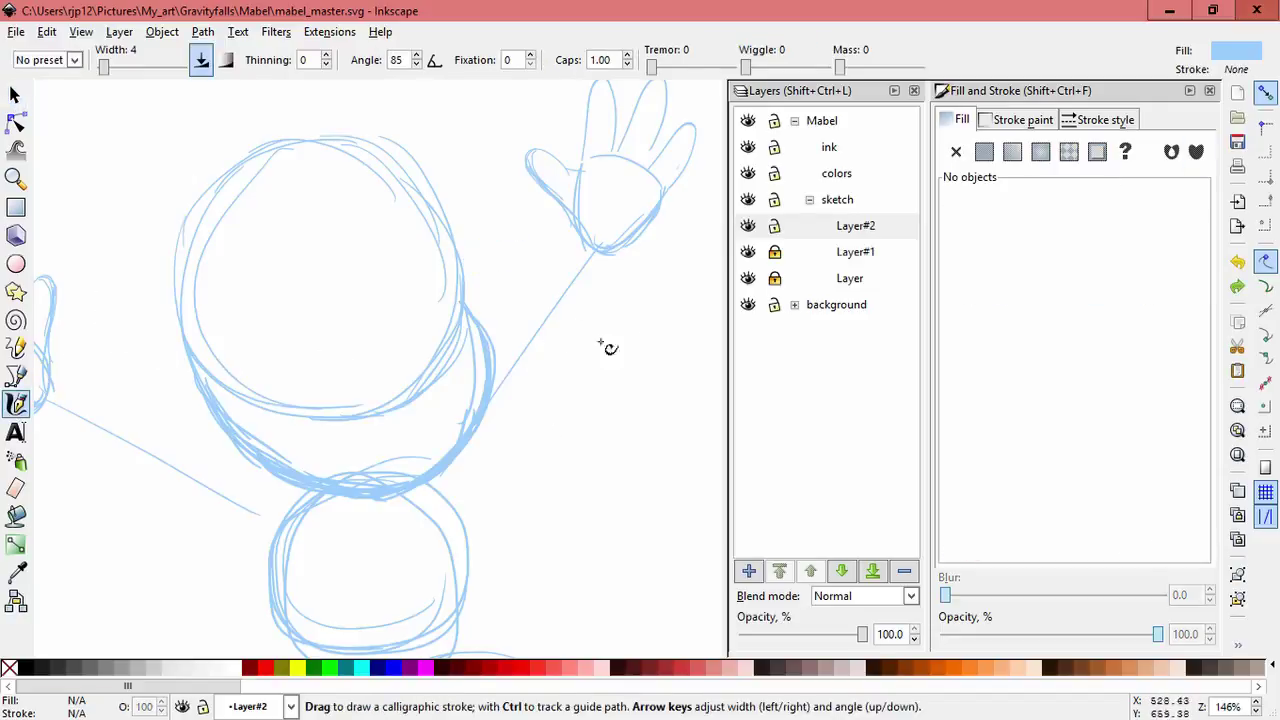
{"action": "left_click", "coordinate": [775, 226]}
{"action": "left_click", "coordinate": [748, 570]}
{"action": "left_click", "coordinate": [703, 426]}
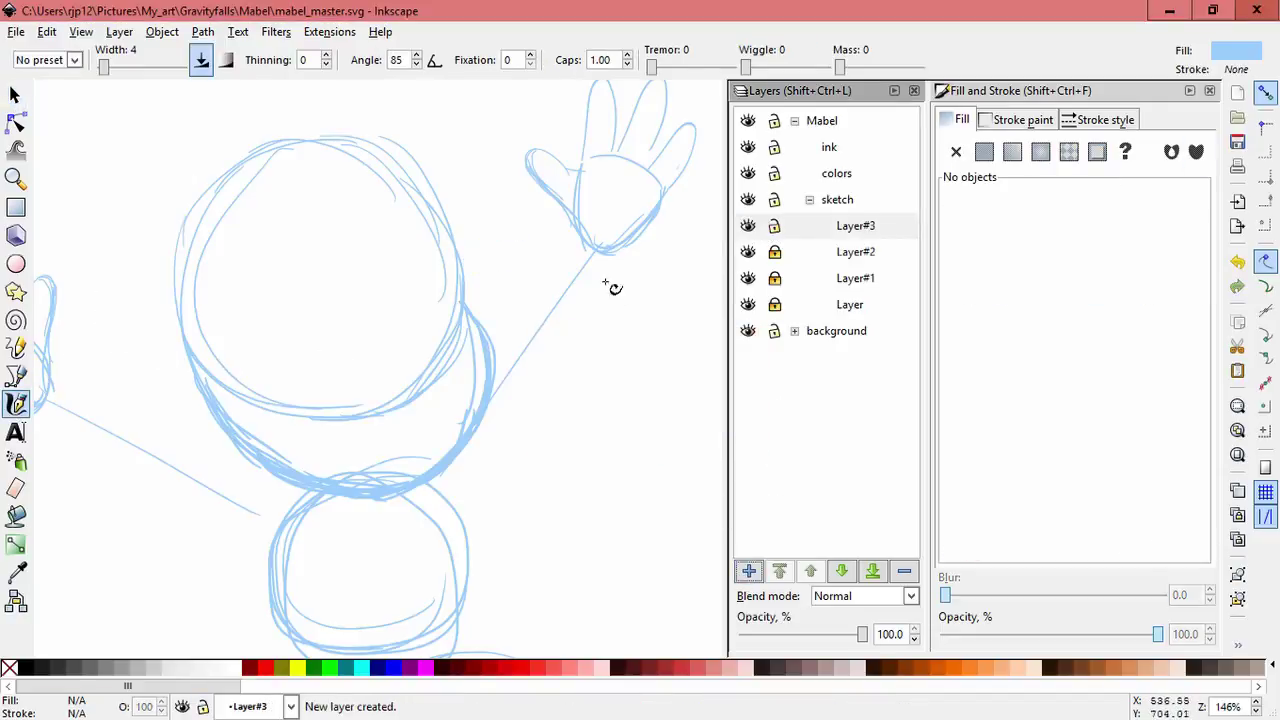
Step: Add a sublayer inside the ink layer and set the calligraphy fill colour to black
{"action": "left_click", "coordinate": [843, 159]}
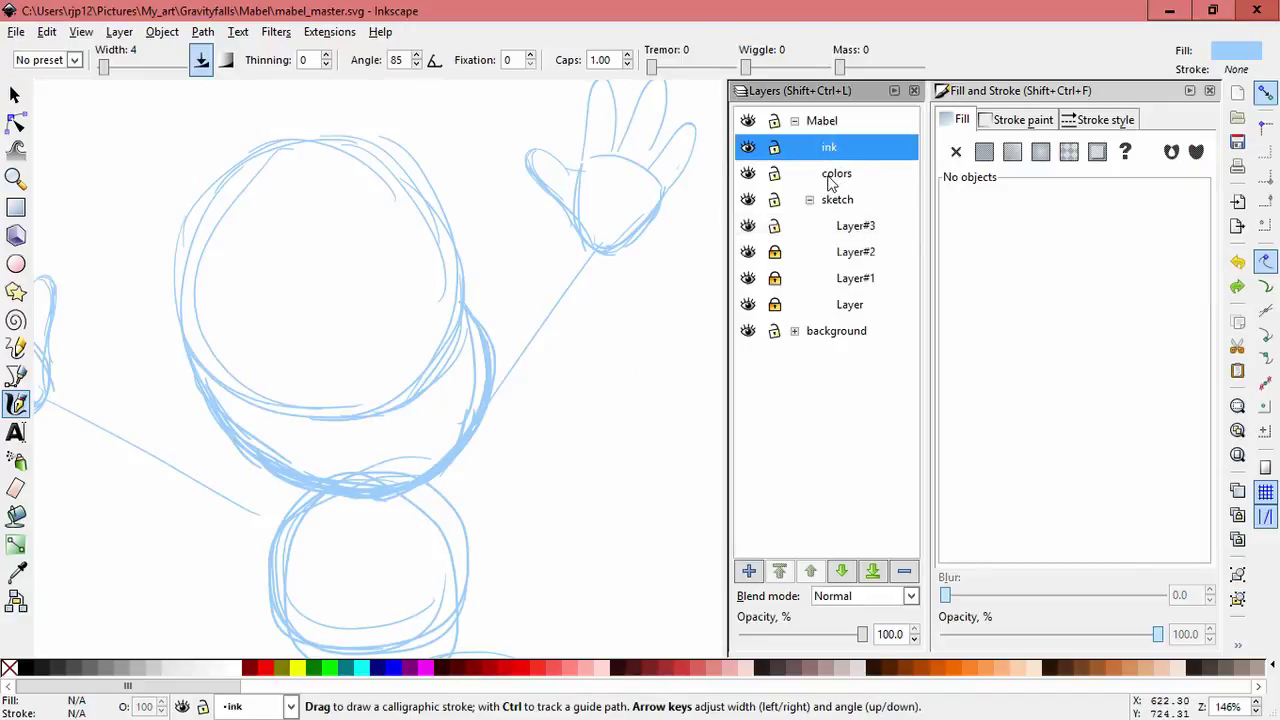
{"action": "left_click", "coordinate": [748, 570]}
{"action": "left_click", "coordinate": [743, 394]}
{"action": "left_click", "coordinate": [663, 460]}
{"action": "left_click", "coordinate": [709, 426]}
{"action": "mouse_move", "coordinate": [590, 292]}
{"action": "left_mouse_down"}
{"action": "mouse_move", "coordinate": [557, 299]}
{"action": "mouse_move", "coordinate": [510, 430]}
{"action": "left_mouse_up"}
{"action": "left_click", "coordinate": [33, 665]}
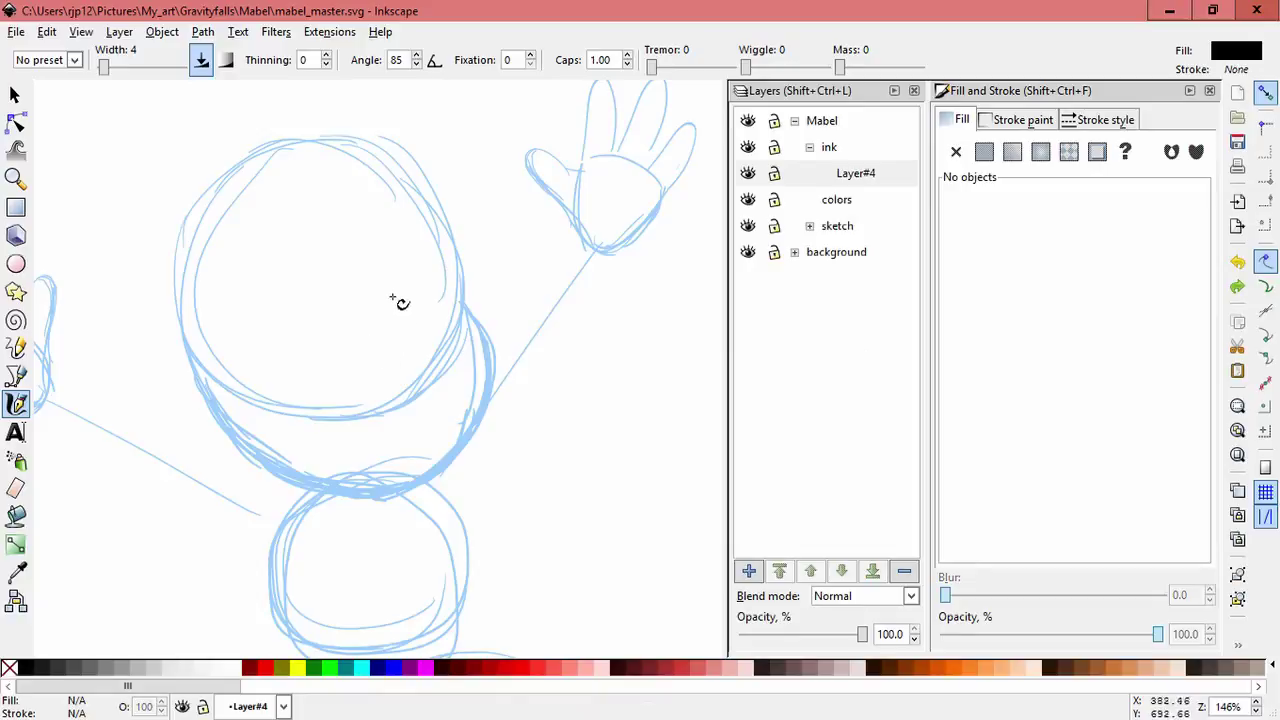
Step: Ink the open mouth outline across the lower face in black strokes: corner crease, upper lip, rounded right end and lower lip
{"action": "scroll", "coordinate": [357, 297], "scroll_direction": "up", "scroll_amount": 1, "text": "ctrl"}
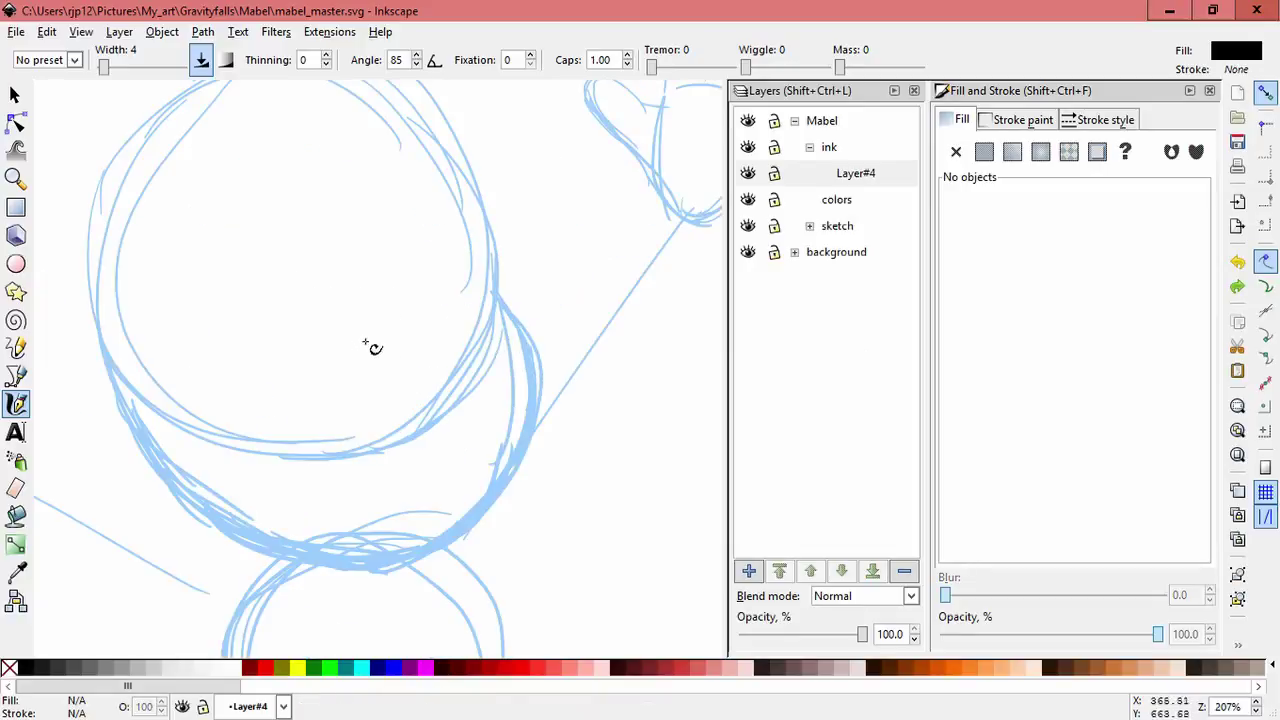
{"action": "left_click_drag", "start_coordinate": [244, 409], "coordinate": [224, 478]}
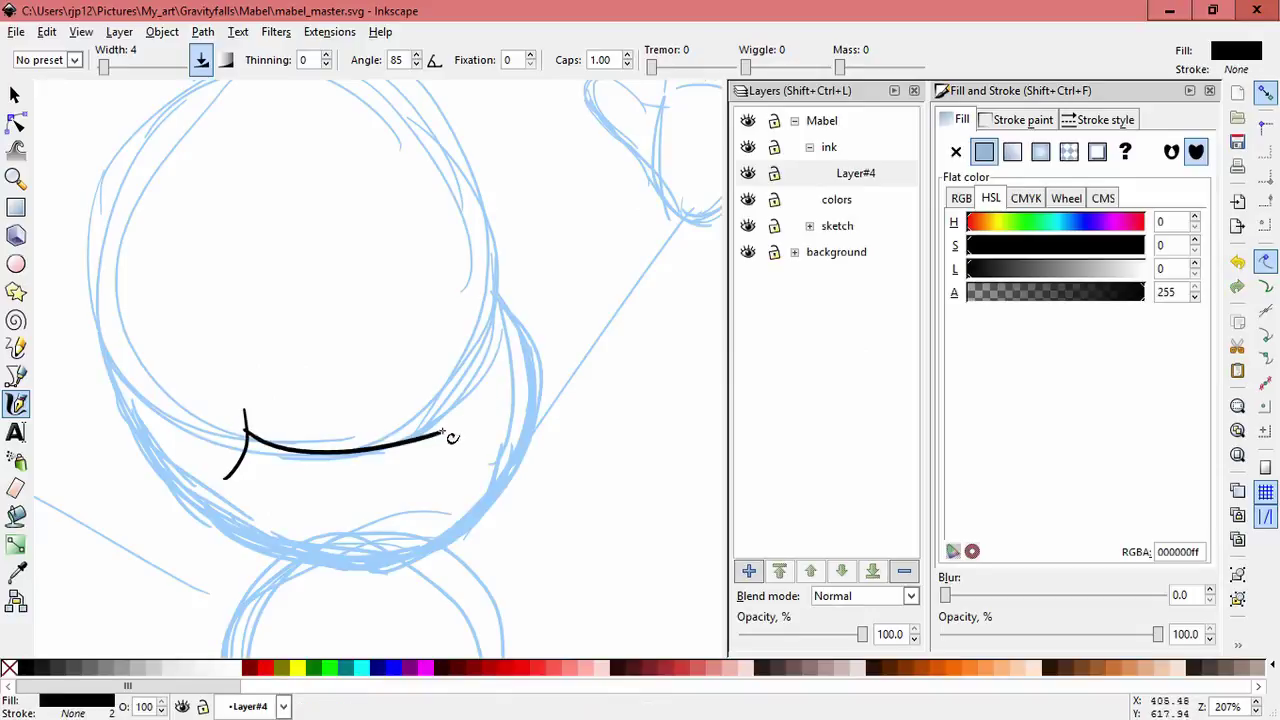
{"action": "left_click_drag", "start_coordinate": [415, 503], "coordinate": [342, 515]}
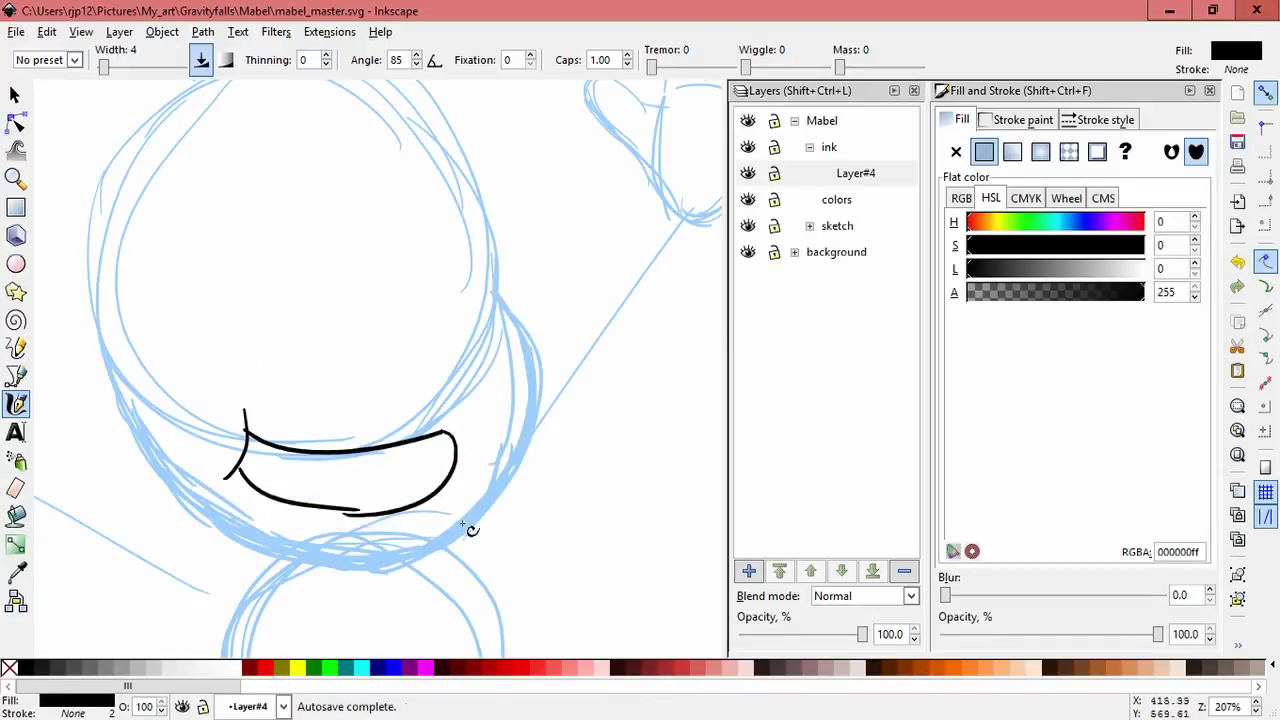
{"action": "key", "text": "ctrl+z"}
{"action": "mouse_move", "coordinate": [237, 472]}
{"action": "left_mouse_down"}
{"action": "mouse_move", "coordinate": [358, 510]}
{"action": "mouse_move", "coordinate": [367, 501]}
{"action": "mouse_move", "coordinate": [229, 500]}
{"action": "left_mouse_up"}
Step: Adjust the two lower lip strokes so they join in one smooth curve beneath the mouth
{"action": "left_click", "coordinate": [14, 99]}
{"action": "left_click", "coordinate": [322, 508]}
{"action": "left_click_drag", "start_coordinate": [298, 528], "coordinate": [330, 525]}
{"action": "mouse_move", "coordinate": [388, 493]}
{"action": "left_mouse_down"}
{"action": "mouse_move", "coordinate": [366, 489]}
{"action": "mouse_move", "coordinate": [404, 519]}
{"action": "left_mouse_up"}
{"action": "key", "text": "ctrl+z"}
{"action": "key", "text": "ctrl+z"}
{"action": "left_click", "coordinate": [305, 506]}
{"action": "left_click", "coordinate": [384, 512]}
{"action": "key", "text": "ctrl+z"}
{"action": "key", "text": "ctrl+z"}
{"action": "left_click", "coordinate": [408, 416]}
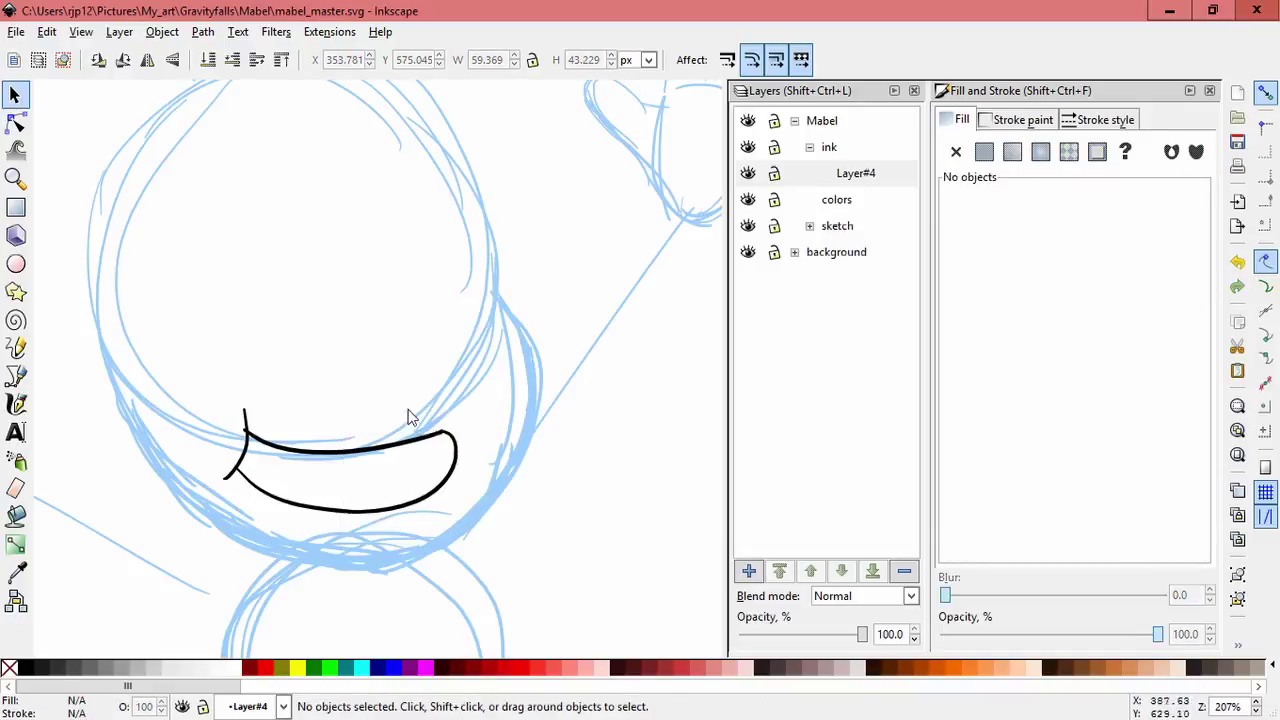
Step: Skew the left mouth-corner stroke and stretch the lower left lip stroke outward to meet it
{"action": "mouse_move", "coordinate": [247, 457]}
{"action": "left_mouse_down"}
{"action": "mouse_move", "coordinate": [222, 488]}
{"action": "mouse_move", "coordinate": [237, 448]}
{"action": "left_mouse_up"}
{"action": "key", "text": "ctrl+z"}
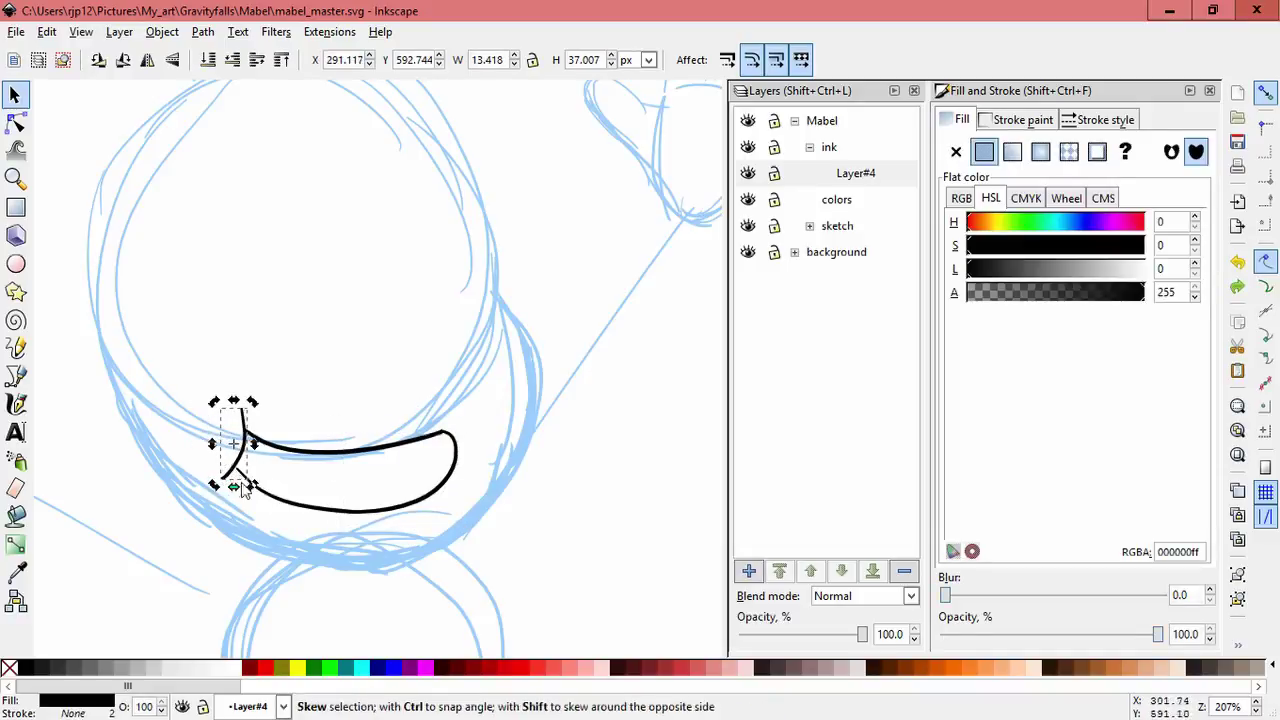
{"action": "left_click", "coordinate": [242, 490]}
{"action": "left_click", "coordinate": [240, 486]}
{"action": "left_click", "coordinate": [244, 455]}
{"action": "left_click", "coordinate": [241, 488]}
{"action": "mouse_move", "coordinate": [241, 488]}
{"action": "left_mouse_down"}
{"action": "mouse_move", "coordinate": [211, 489]}
{"action": "mouse_move", "coordinate": [228, 477]}
{"action": "mouse_move", "coordinate": [226, 492]}
{"action": "mouse_move", "coordinate": [172, 502]}
{"action": "mouse_move", "coordinate": [222, 498]}
{"action": "left_mouse_up"}
{"action": "left_click", "coordinate": [243, 507]}
{"action": "key", "text": "ctrl+z"}
{"action": "left_click", "coordinate": [252, 483]}
{"action": "key", "text": "ctrl+z"}
{"action": "key", "text": "ctrl+z"}
{"action": "key", "text": "ctrl+z"}
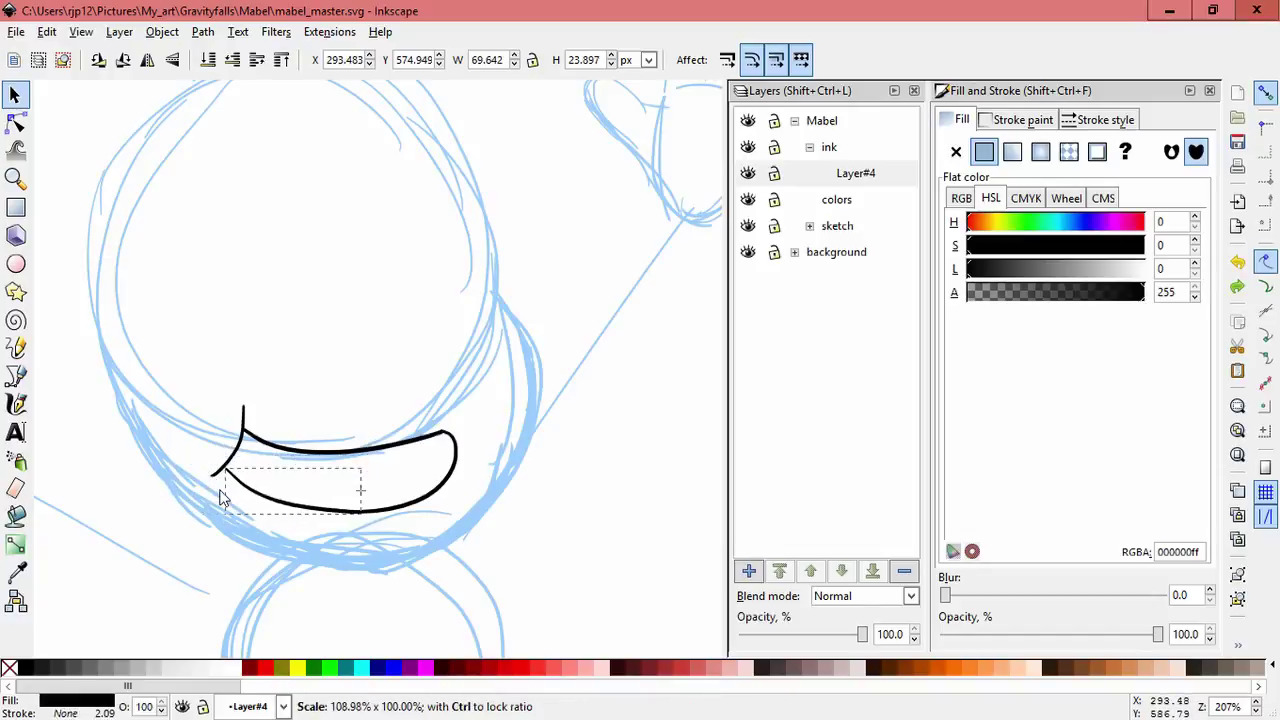
Step: Select the three lip strokes and nudge them slightly up and left onto the mouth-corner stroke
{"action": "left_click_drag", "start_coordinate": [490, 582], "coordinate": [210, 419]}
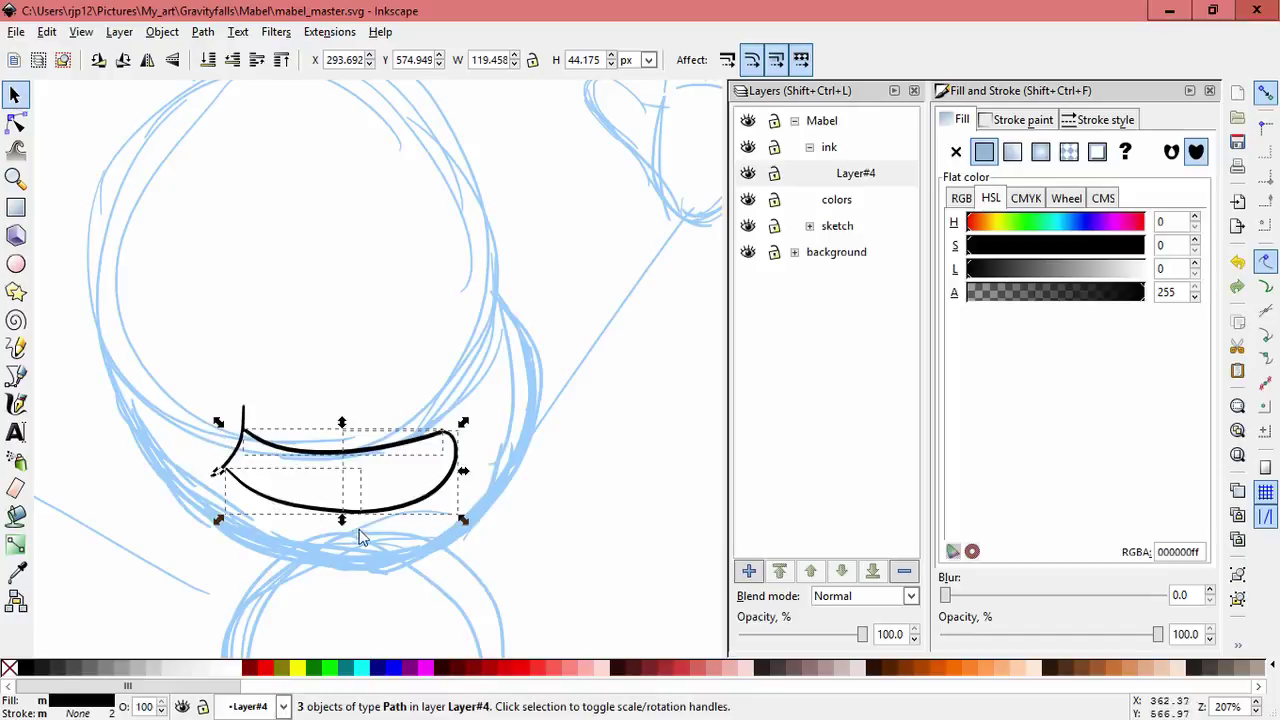
{"action": "left_click_drag", "start_coordinate": [292, 458], "coordinate": [289, 454]}
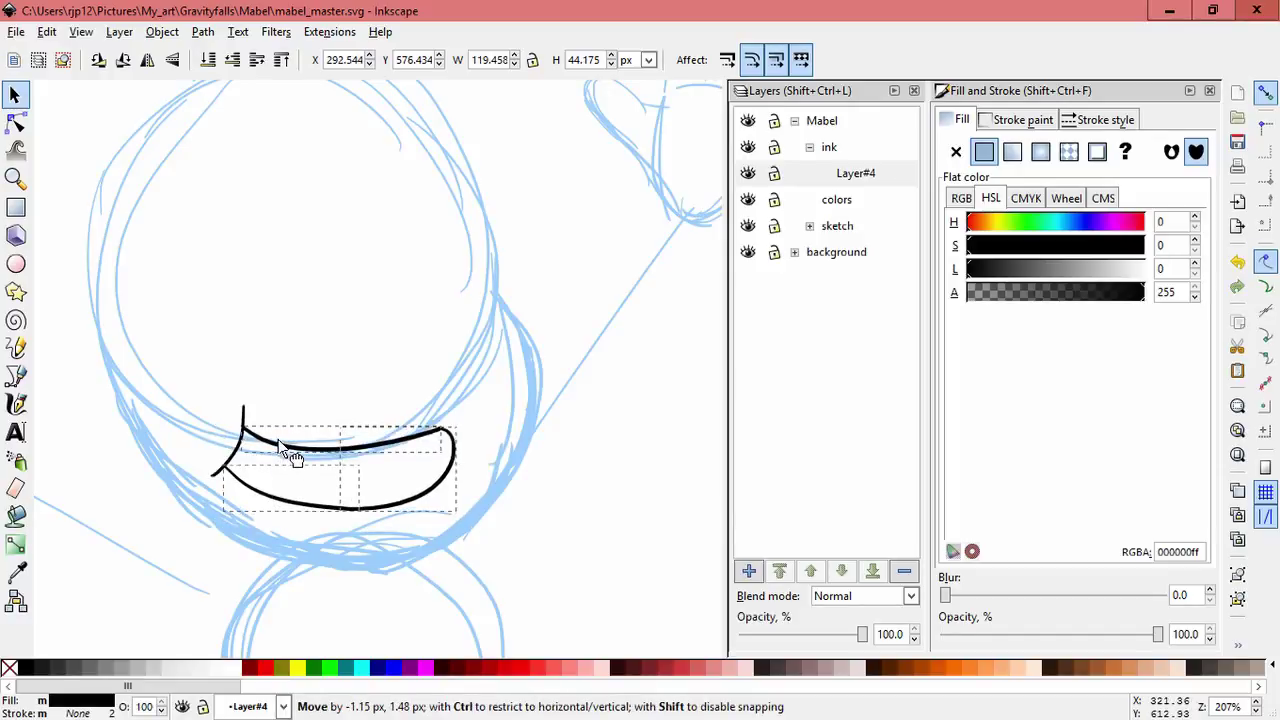
{"action": "mouse_move", "coordinate": [463, 466]}
{"action": "left_mouse_down"}
{"action": "mouse_move", "coordinate": [461, 478]}
{"action": "mouse_move", "coordinate": [432, 472]}
{"action": "mouse_move", "coordinate": [470, 477]}
{"action": "left_mouse_up"}
{"action": "key", "text": "shift+s"}
{"action": "key", "text": "ctrl+z"}
Step: Scale the whole mouth to about 115 by 47 px and tilt its right end upward over the jaw area
{"action": "left_click_drag", "start_coordinate": [140, 356], "coordinate": [478, 449]}
{"action": "left_click", "coordinate": [451, 457]}
{"action": "key", "text": "ctrl+z"}
{"action": "key", "text": "ctrl+z"}
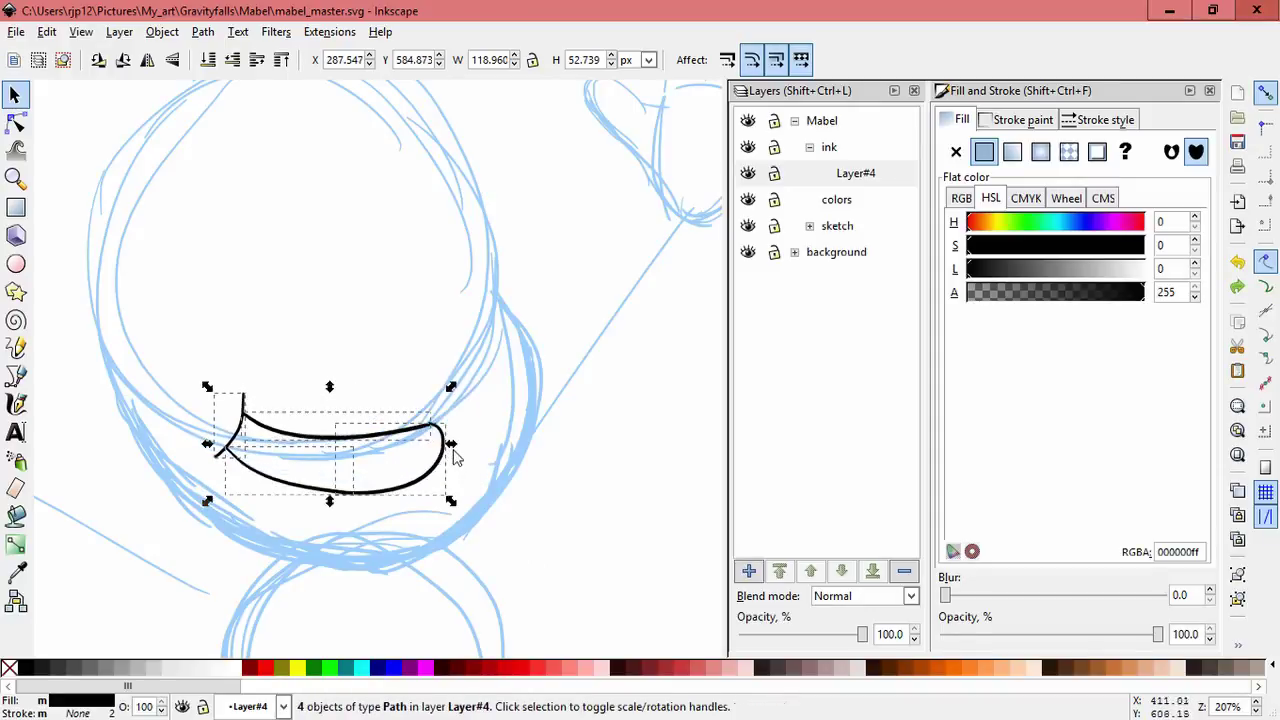
{"action": "left_click_drag", "start_coordinate": [452, 386], "coordinate": [424, 350]}
{"action": "left_click_drag", "start_coordinate": [428, 423], "coordinate": [463, 436]}
{"action": "left_click", "coordinate": [509, 511]}
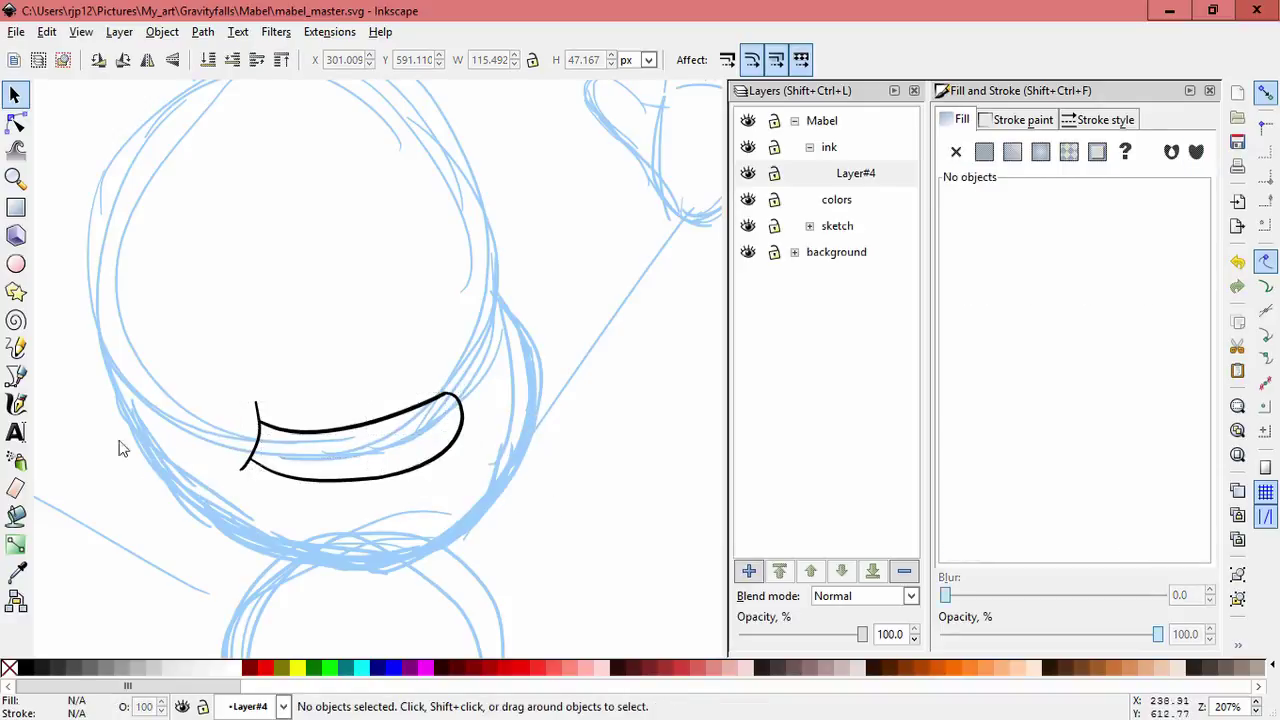
Step: Add another ink sublayer and draw a short curved tongue line from the mouth's left corner toward the lower lip
{"action": "left_click", "coordinate": [17, 408]}
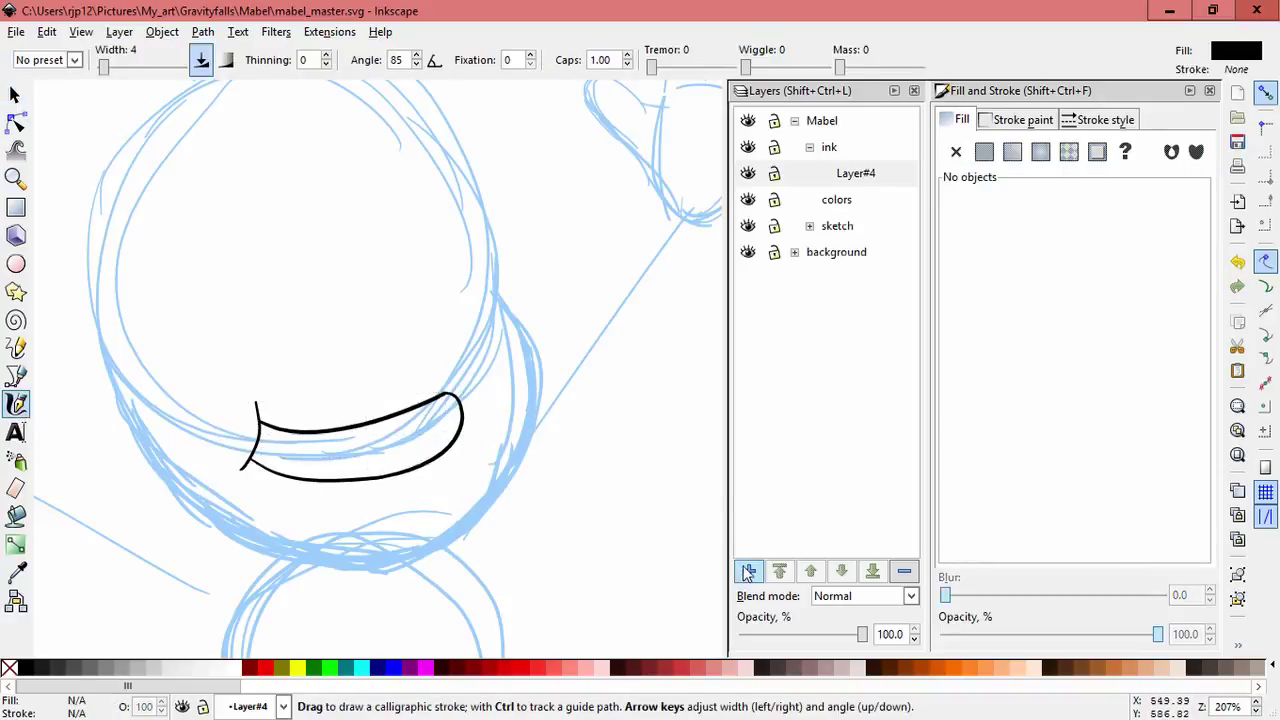
{"action": "left_click", "coordinate": [748, 571]}
{"action": "left_click", "coordinate": [700, 430]}
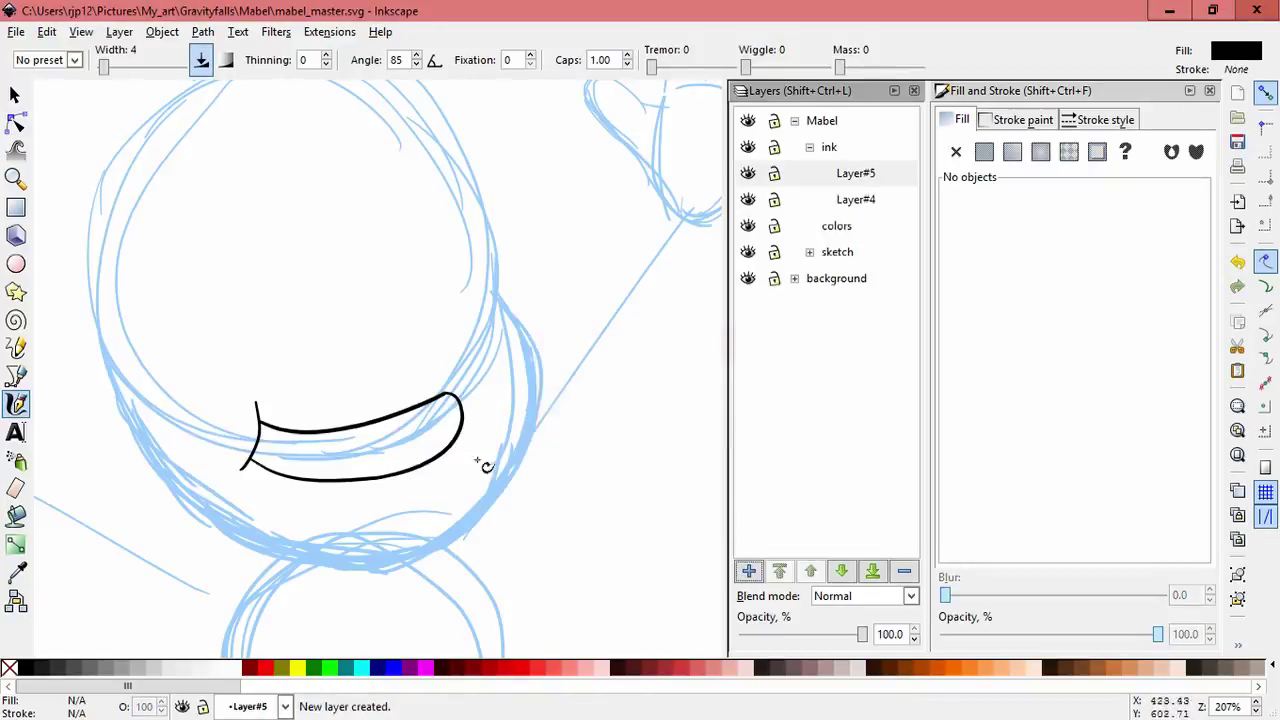
{"action": "left_click_drag", "start_coordinate": [260, 437], "coordinate": [314, 495]}
{"action": "key", "text": "ctrl+z"}
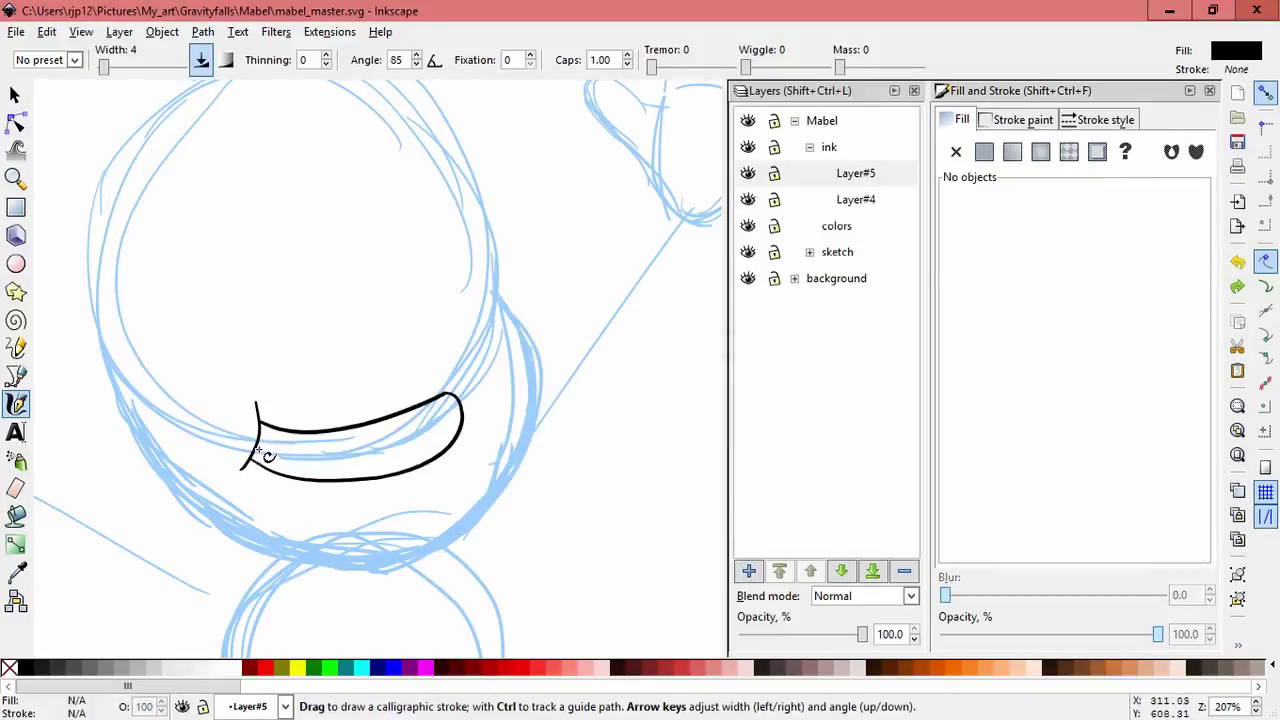
{"action": "left_click_drag", "start_coordinate": [265, 452], "coordinate": [338, 472]}
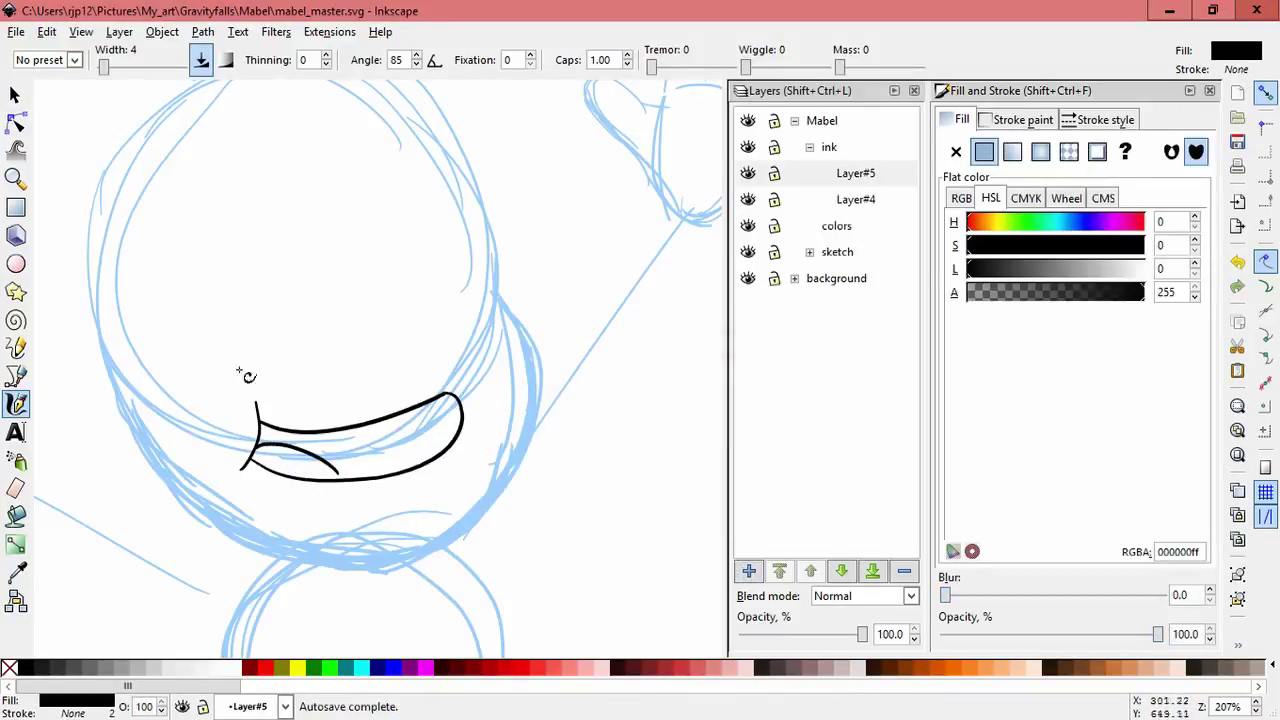
Step: Move and resize the tongue line to about 37 by 17 px so it ends on the lower lip
{"action": "key", "text": "s"}
{"action": "mouse_move", "coordinate": [346, 436]}
{"action": "left_mouse_down"}
{"action": "mouse_move", "coordinate": [344, 466]}
{"action": "mouse_move", "coordinate": [335, 446]}
{"action": "left_mouse_up"}
{"action": "key", "text": "ctrl+z"}
{"action": "left_click", "coordinate": [332, 470]}
{"action": "key", "text": "Escape"}
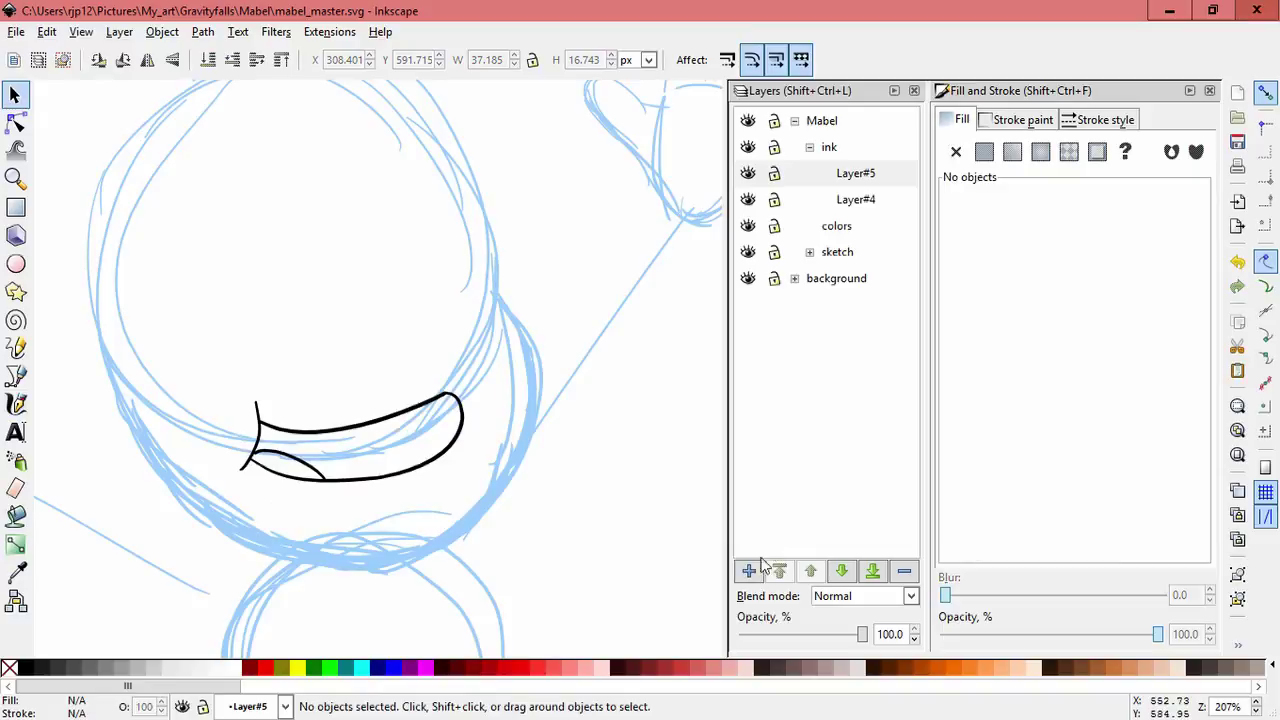
Step: Add another ink sublayer and draw the teeth line from the mouth's right end along the upper lip
{"action": "left_click", "coordinate": [758, 568]}
{"action": "left_click", "coordinate": [708, 428]}
{"action": "left_click", "coordinate": [16, 406]}
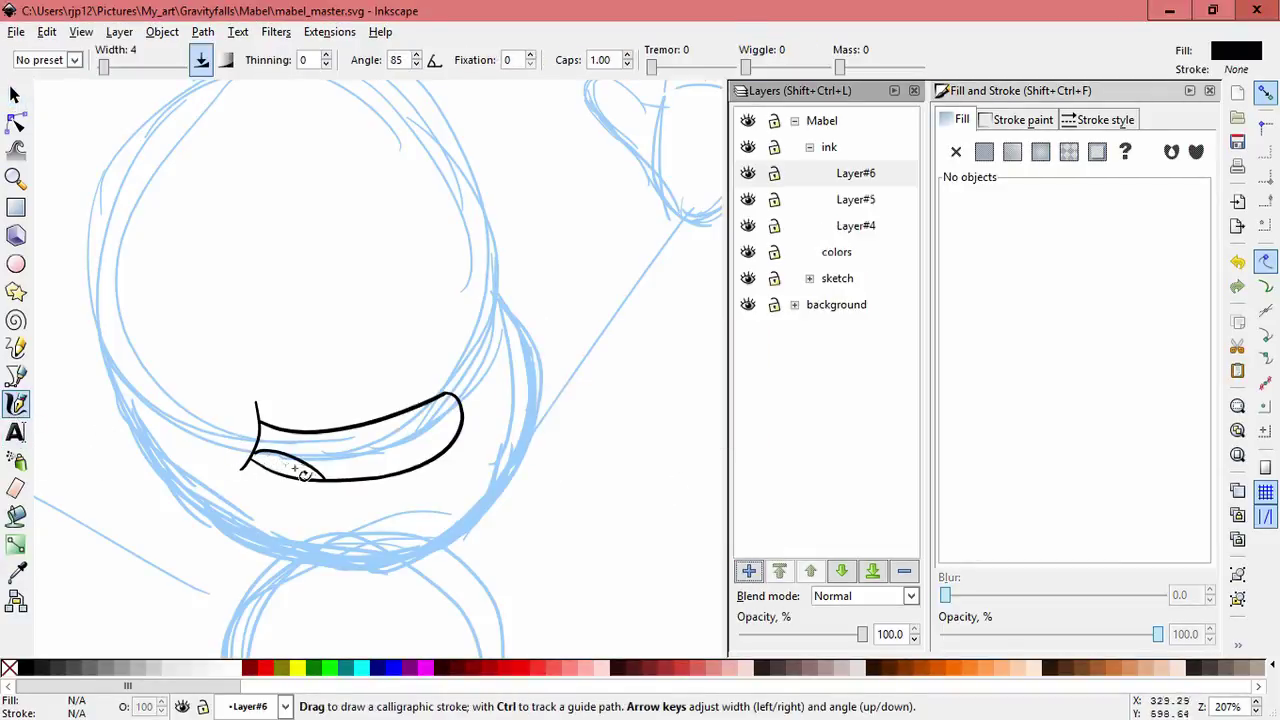
{"action": "mouse_move", "coordinate": [448, 408]}
{"action": "left_mouse_down"}
{"action": "mouse_move", "coordinate": [429, 434]}
{"action": "mouse_move", "coordinate": [305, 434]}
{"action": "left_mouse_up"}
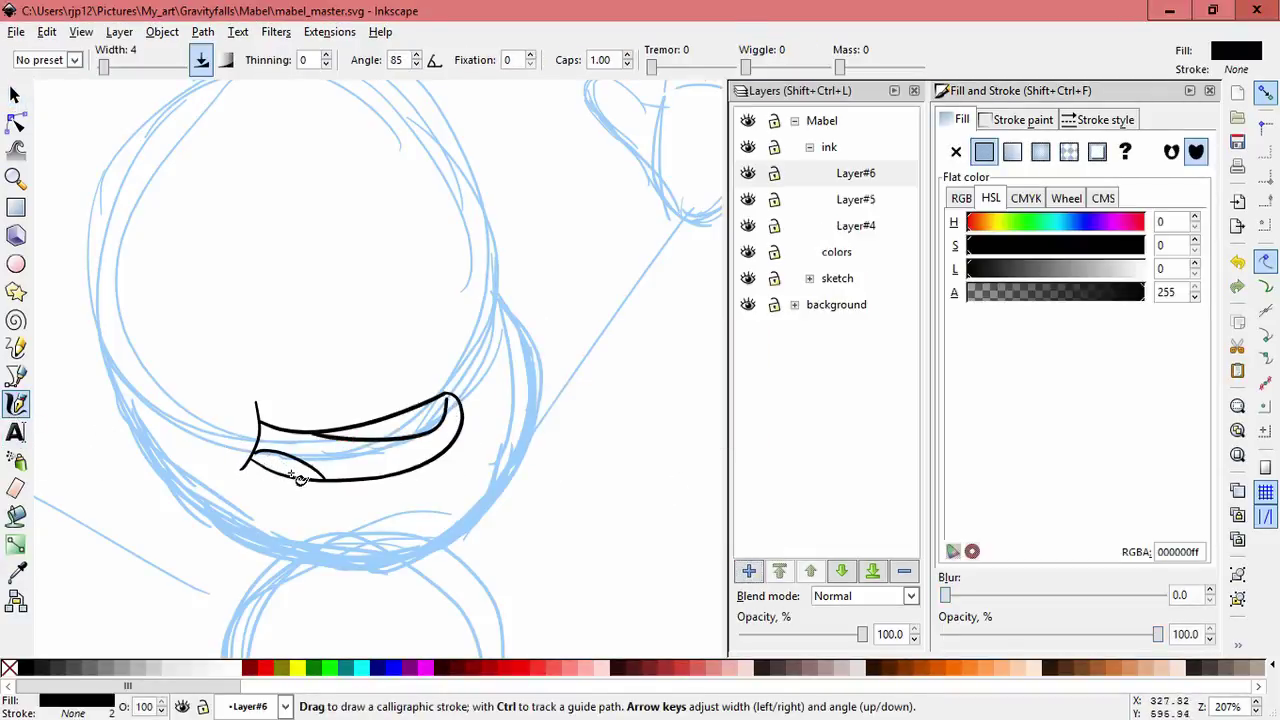
Step: Reshape the teeth line to about 68 by 32 px so it curves lower beneath the upper lip
{"action": "left_click", "coordinate": [16, 93]}
{"action": "left_click", "coordinate": [331, 448]}
{"action": "left_click_drag", "start_coordinate": [301, 447], "coordinate": [304, 459]}
{"action": "left_click_drag", "start_coordinate": [448, 409], "coordinate": [445, 411]}
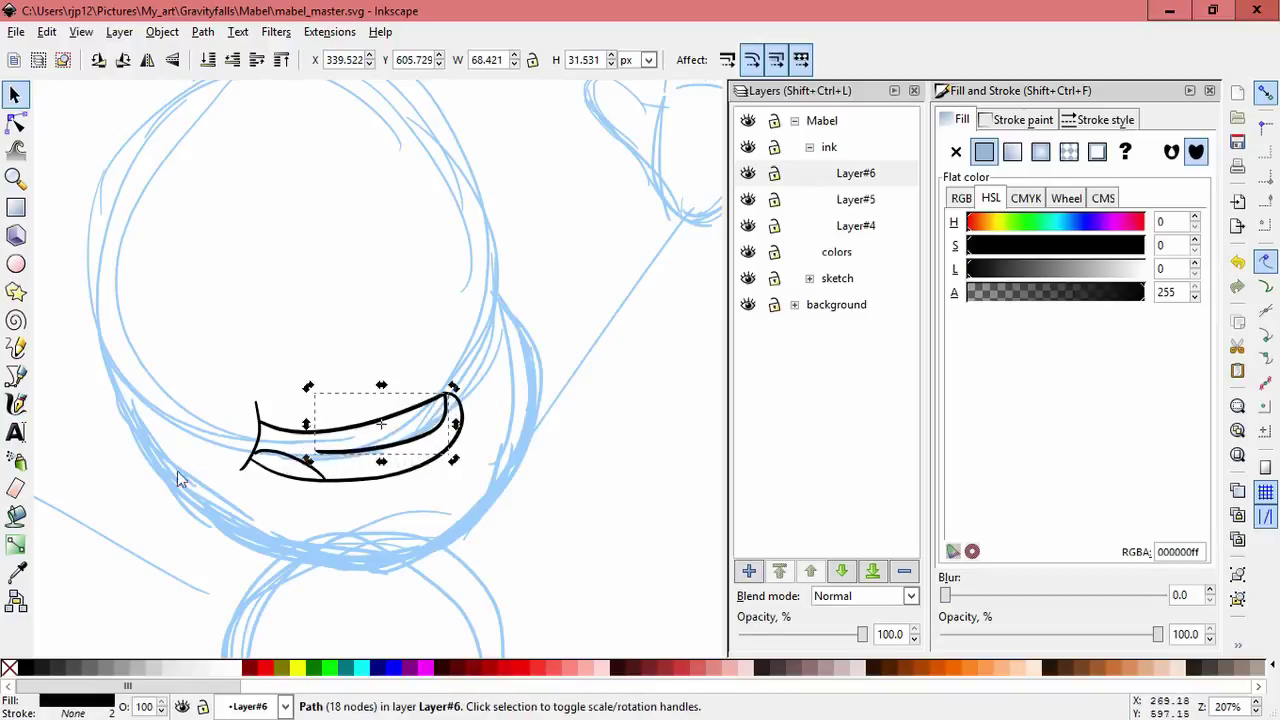
Step: Draw the remaining teeth line, about 35 by 9 px, from the left mouth corner to the existing line, retrying strokes as needed
{"action": "left_click", "coordinate": [16, 403]}
{"action": "key", "text": "ctrl+z"}
{"action": "mouse_move", "coordinate": [250, 432]}
{"action": "left_mouse_down"}
{"action": "mouse_move", "coordinate": [354, 457]}
{"action": "mouse_move", "coordinate": [340, 447]}
{"action": "left_mouse_up"}
{"action": "key", "text": "ctrl+z"}
{"action": "key", "text": "ctrl+z"}
{"action": "key", "text": "ctrl+z"}
{"action": "key", "text": "ctrl+z"}
{"action": "left_click", "coordinate": [16, 95]}
{"action": "left_click", "coordinate": [179, 503]}
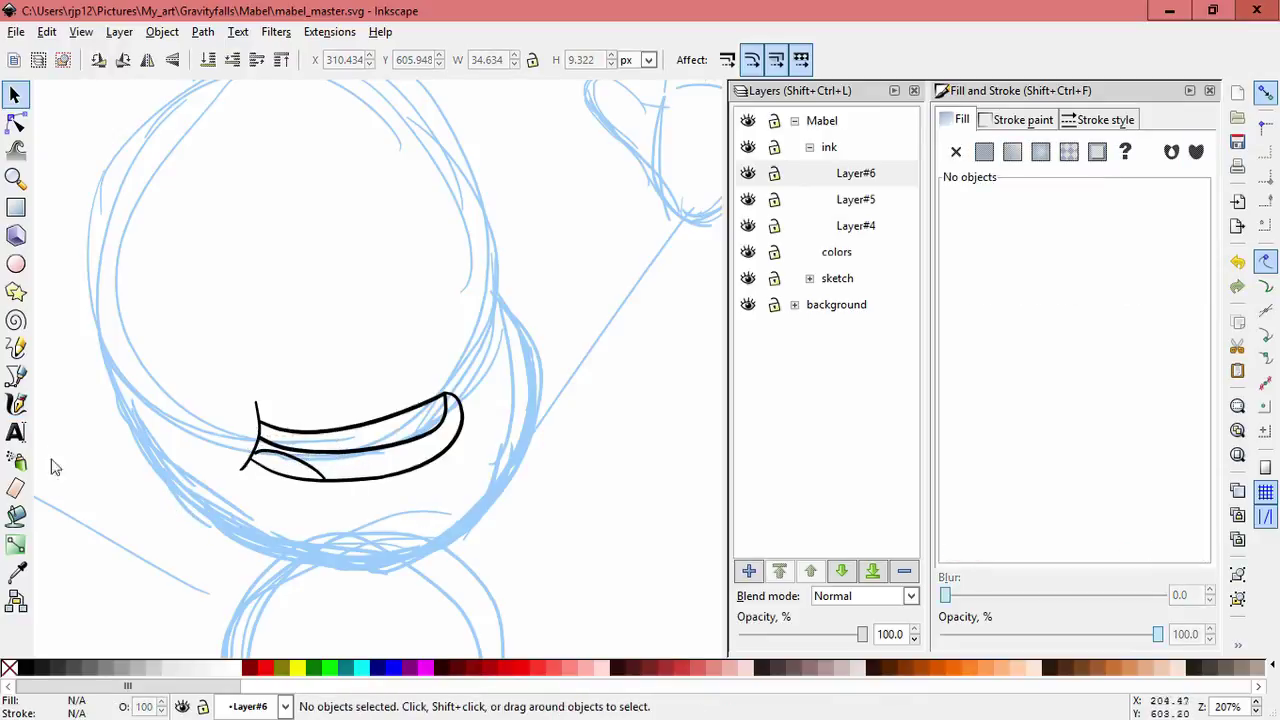
Step: Add another ink sublayer and draw two small curved tooth marks hanging from the upper lip
{"action": "left_click", "coordinate": [16, 404]}
{"action": "left_click", "coordinate": [748, 571]}
{"action": "left_click", "coordinate": [692, 428]}
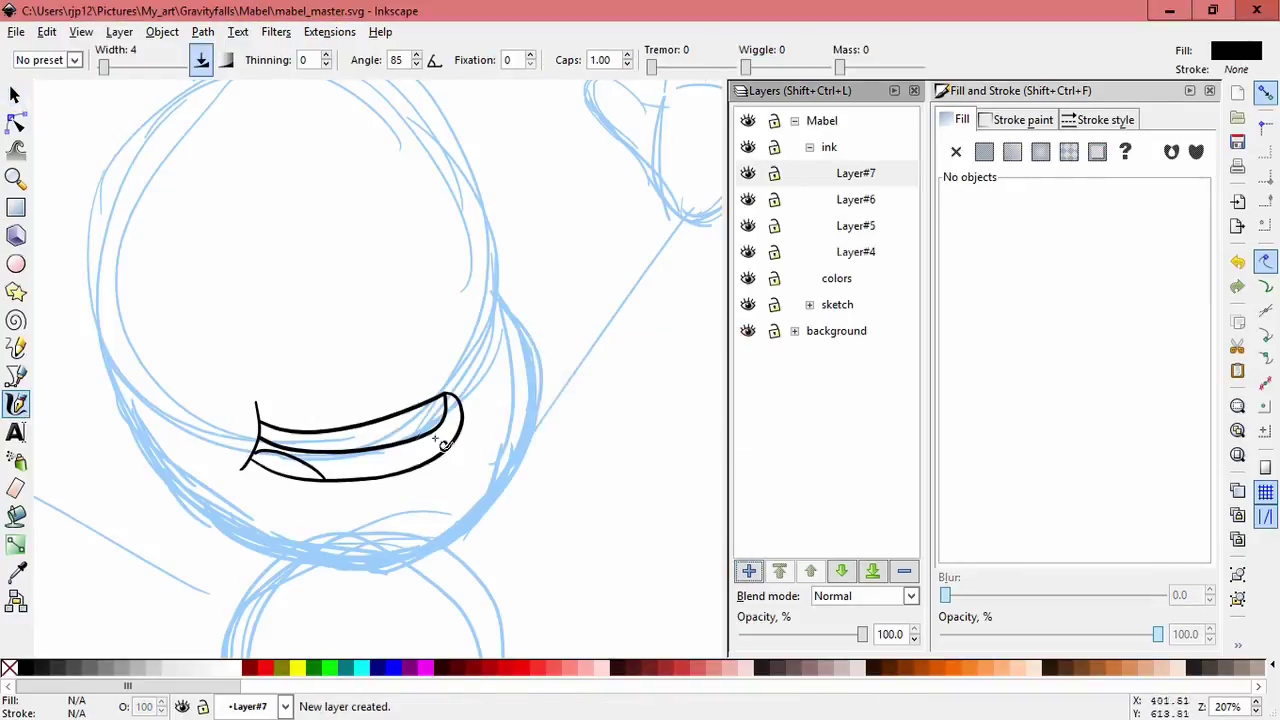
{"action": "left_click_drag", "start_coordinate": [400, 417], "coordinate": [432, 400]}
{"action": "mouse_move", "coordinate": [326, 432]}
{"action": "left_mouse_down"}
{"action": "mouse_move", "coordinate": [347, 432]}
{"action": "mouse_move", "coordinate": [283, 440]}
{"action": "mouse_move", "coordinate": [297, 436]}
{"action": "left_mouse_up"}
Step: Narrow and reposition the two tooth marks against the upper lip, making the right one about 21 by 10 px
{"action": "left_click", "coordinate": [14, 94]}
{"action": "left_click_drag", "start_coordinate": [405, 424], "coordinate": [436, 444]}
{"action": "left_click", "coordinate": [334, 438]}
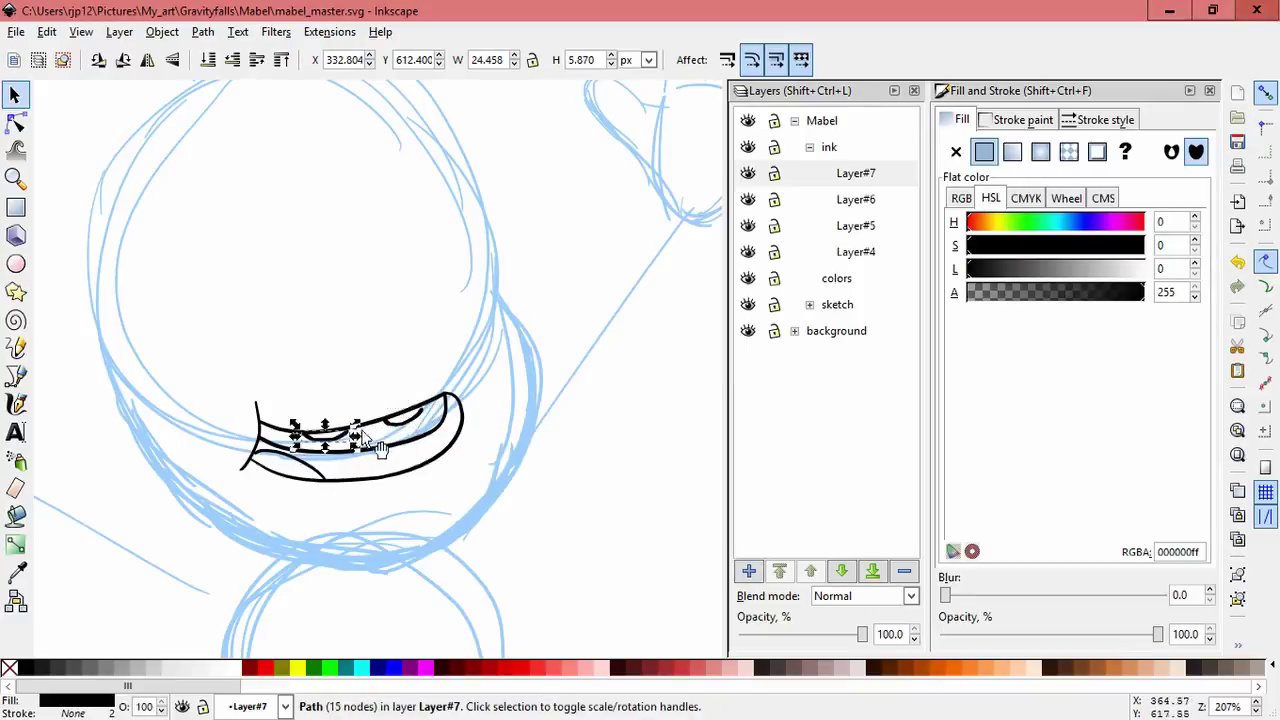
{"action": "left_click_drag", "start_coordinate": [356, 437], "coordinate": [323, 437]}
{"action": "left_click_drag", "start_coordinate": [397, 426], "coordinate": [389, 426]}
{"action": "left_click", "coordinate": [548, 428]}
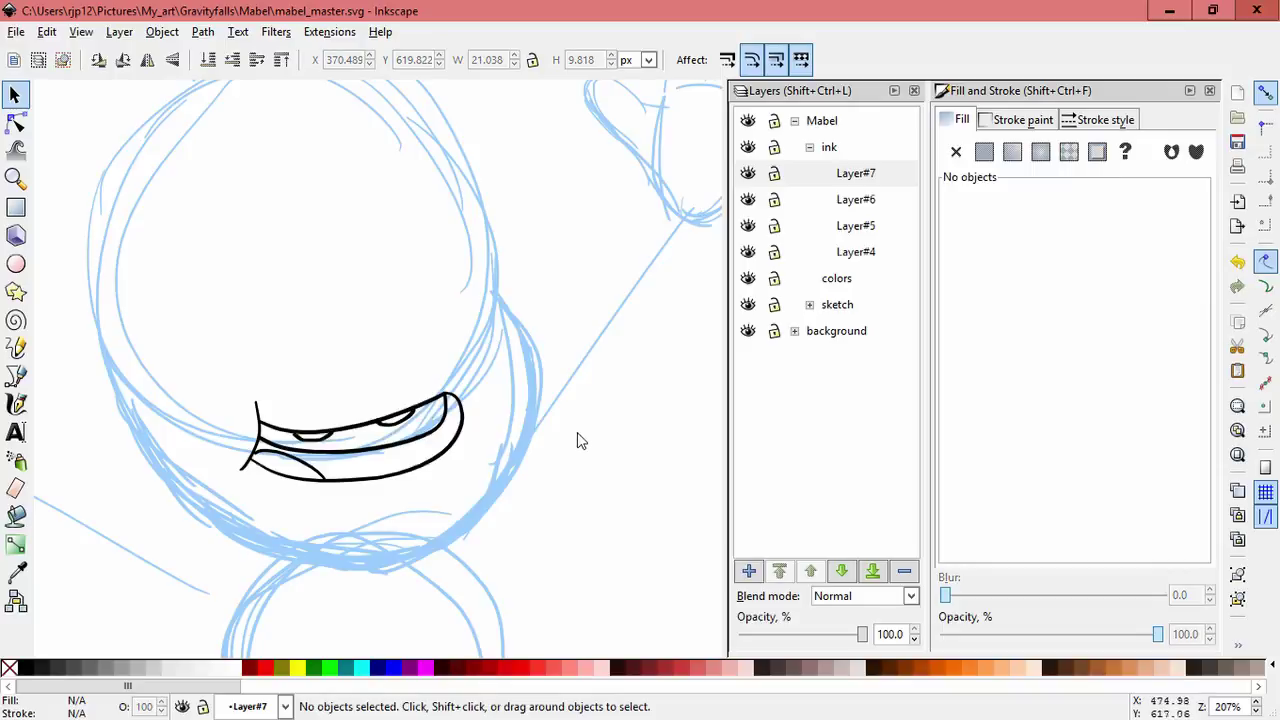
Step: Select all the mouth strokes and rotate them so the right end tilts up, filling about 122 by 55 px
{"action": "left_click_drag", "start_coordinate": [509, 366], "coordinate": [497, 390]}
{"action": "left_click_drag", "start_coordinate": [166, 357], "coordinate": [486, 543]}
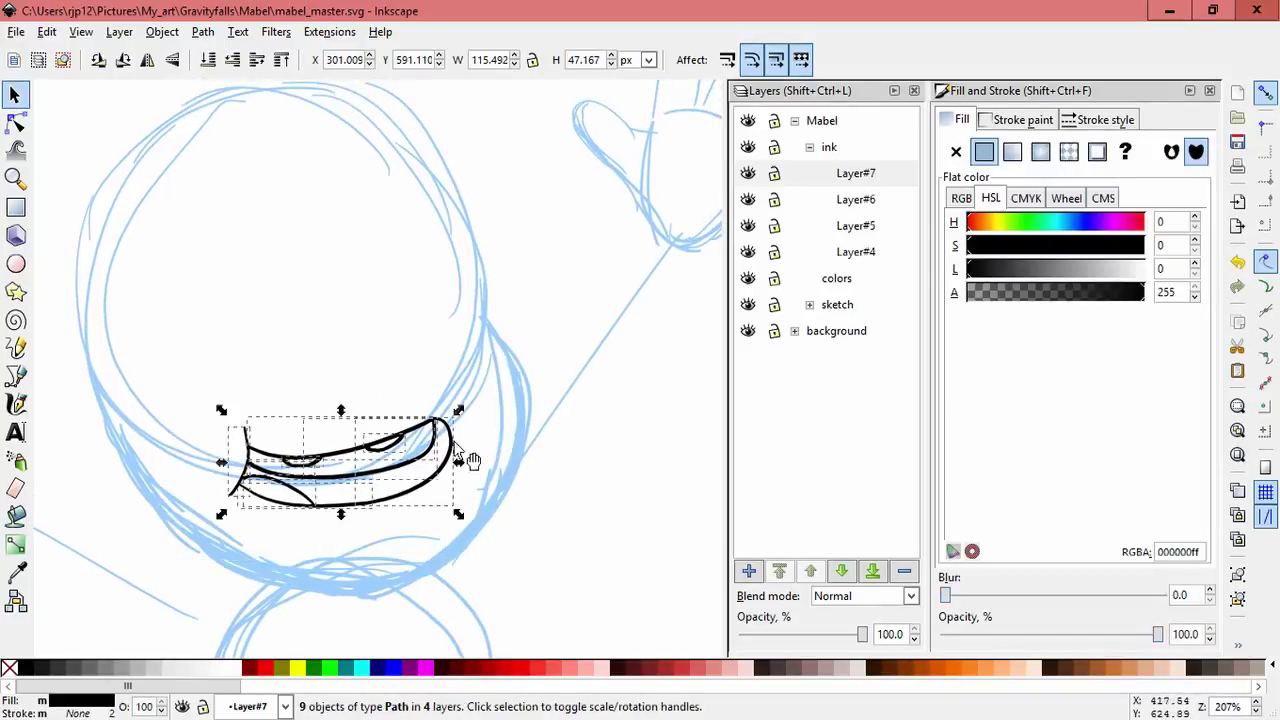
{"action": "mouse_move", "coordinate": [471, 457]}
{"action": "left_mouse_down"}
{"action": "mouse_move", "coordinate": [478, 477]}
{"action": "mouse_move", "coordinate": [486, 463]}
{"action": "left_mouse_up"}
{"action": "left_click", "coordinate": [468, 450]}
{"action": "left_click_drag", "start_coordinate": [480, 414], "coordinate": [456, 399]}
{"action": "mouse_move", "coordinate": [401, 458]}
{"action": "left_mouse_down"}
{"action": "mouse_move", "coordinate": [410, 447]}
{"action": "mouse_move", "coordinate": [394, 436]}
{"action": "left_mouse_up"}
{"action": "left_click", "coordinate": [541, 460]}
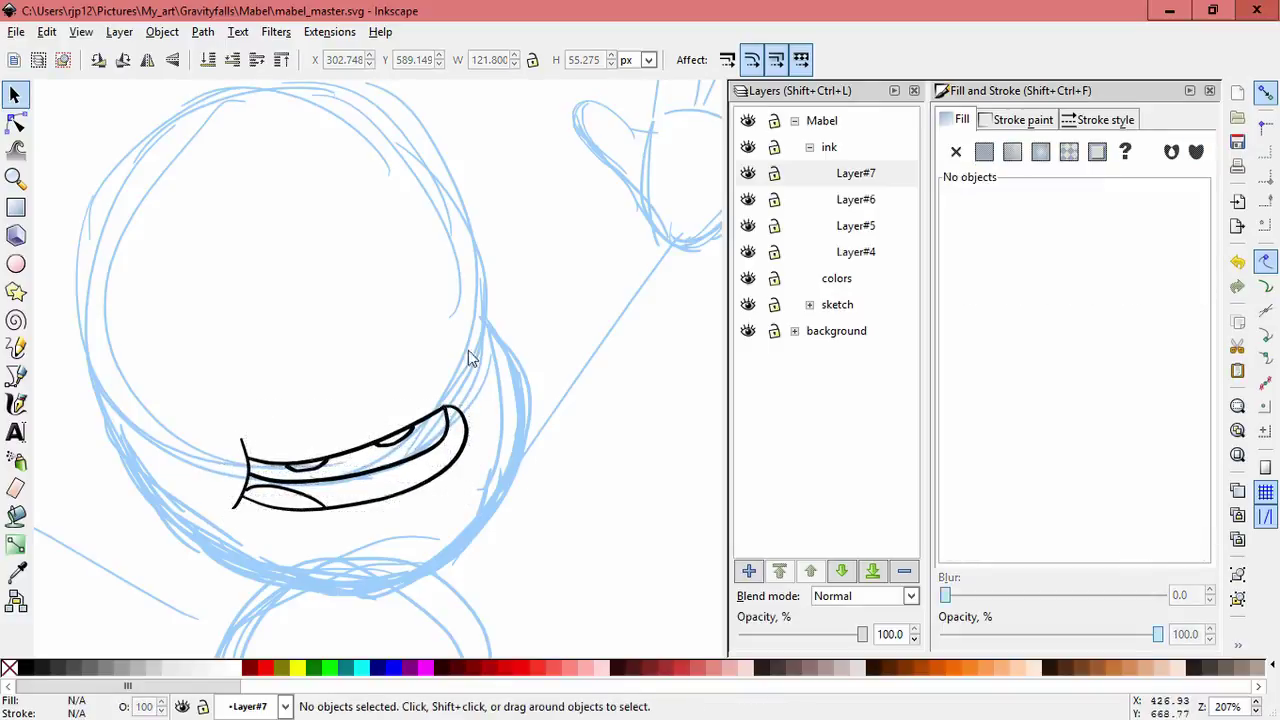
Step: Add another ink sublayer and draw the nose curve above the mouth, about 41 by 37 px, retrying the stroke as needed
{"action": "left_click", "coordinate": [16, 403]}
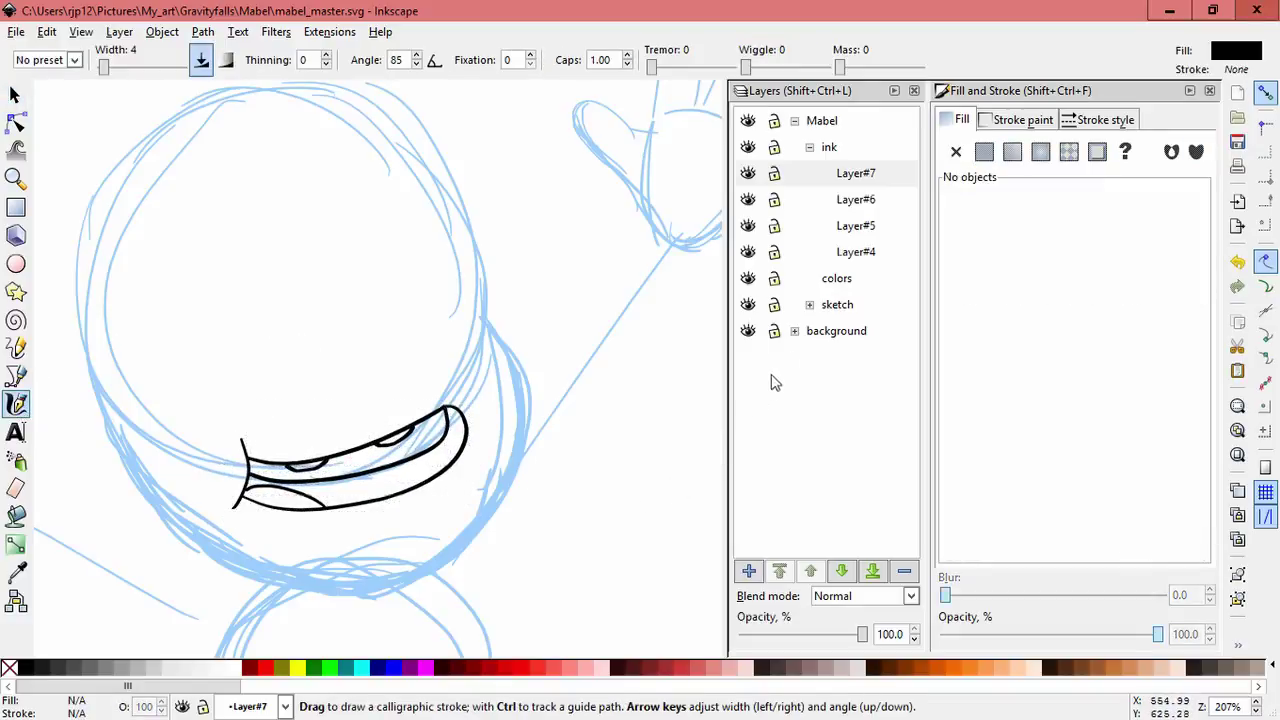
{"action": "left_click", "coordinate": [748, 572]}
{"action": "key", "text": "Return"}
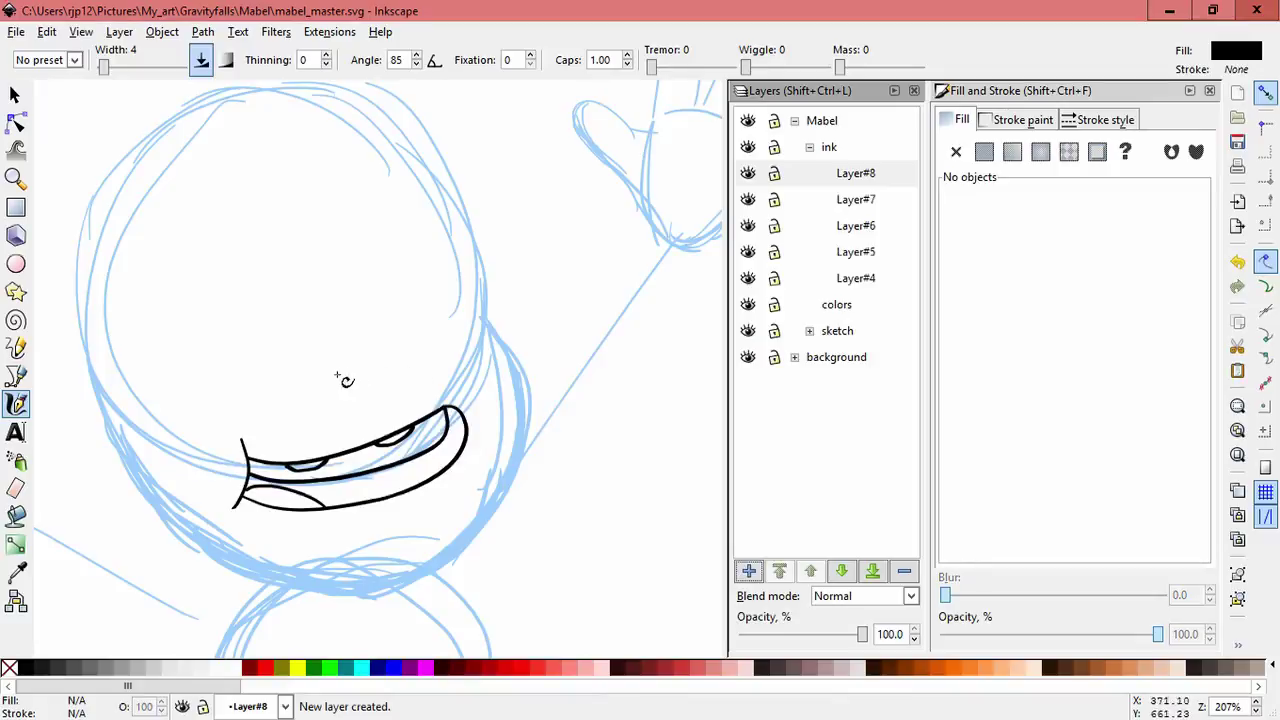
{"action": "left_click_drag", "start_coordinate": [329, 375], "coordinate": [350, 440]}
{"action": "key", "text": "ctrl+z"}
{"action": "key", "text": "ctrl+z"}
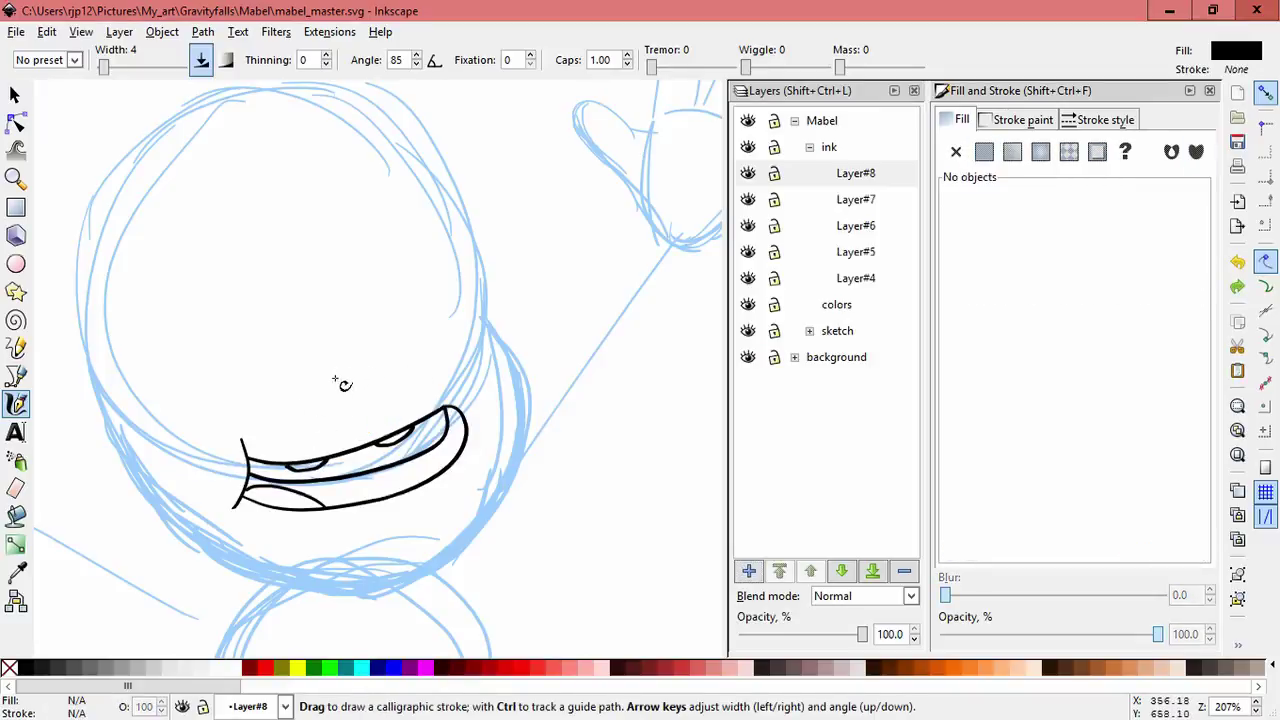
{"action": "left_click_drag", "start_coordinate": [336, 390], "coordinate": [345, 440]}
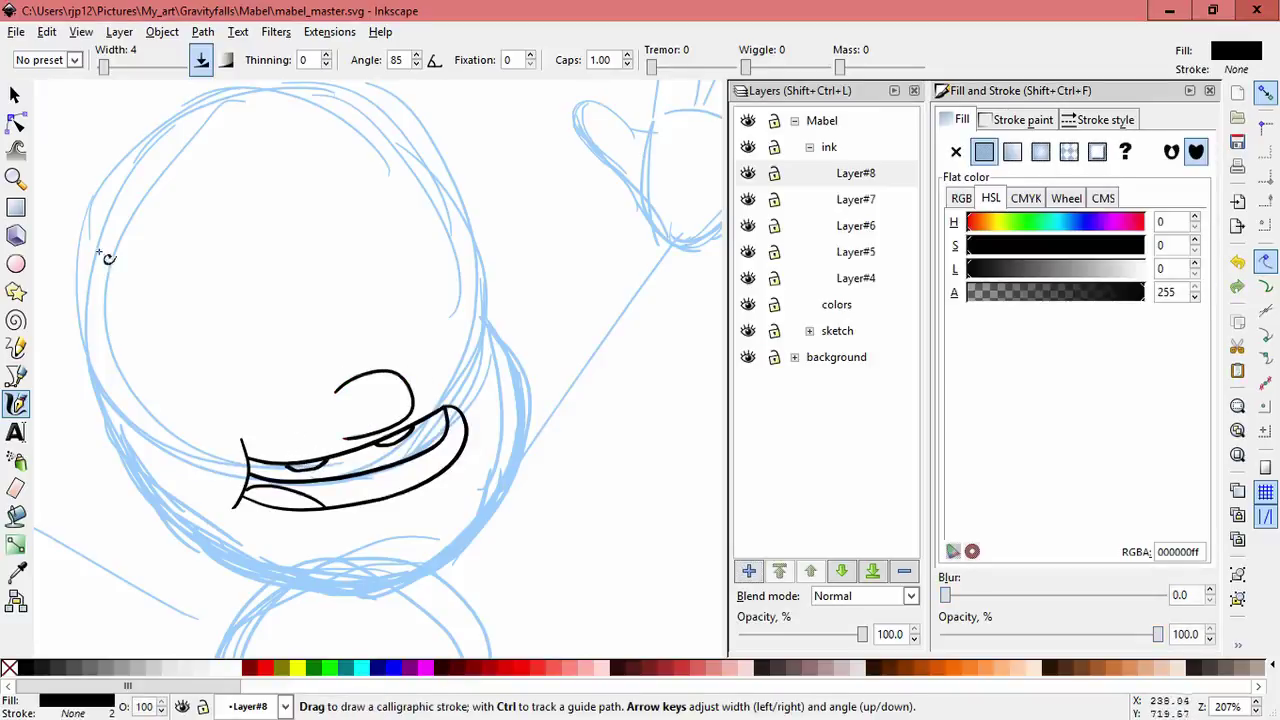
Step: Reshape the nose curve and shrink it to about 30 by 28 px above the upper lip
{"action": "key", "text": "s"}
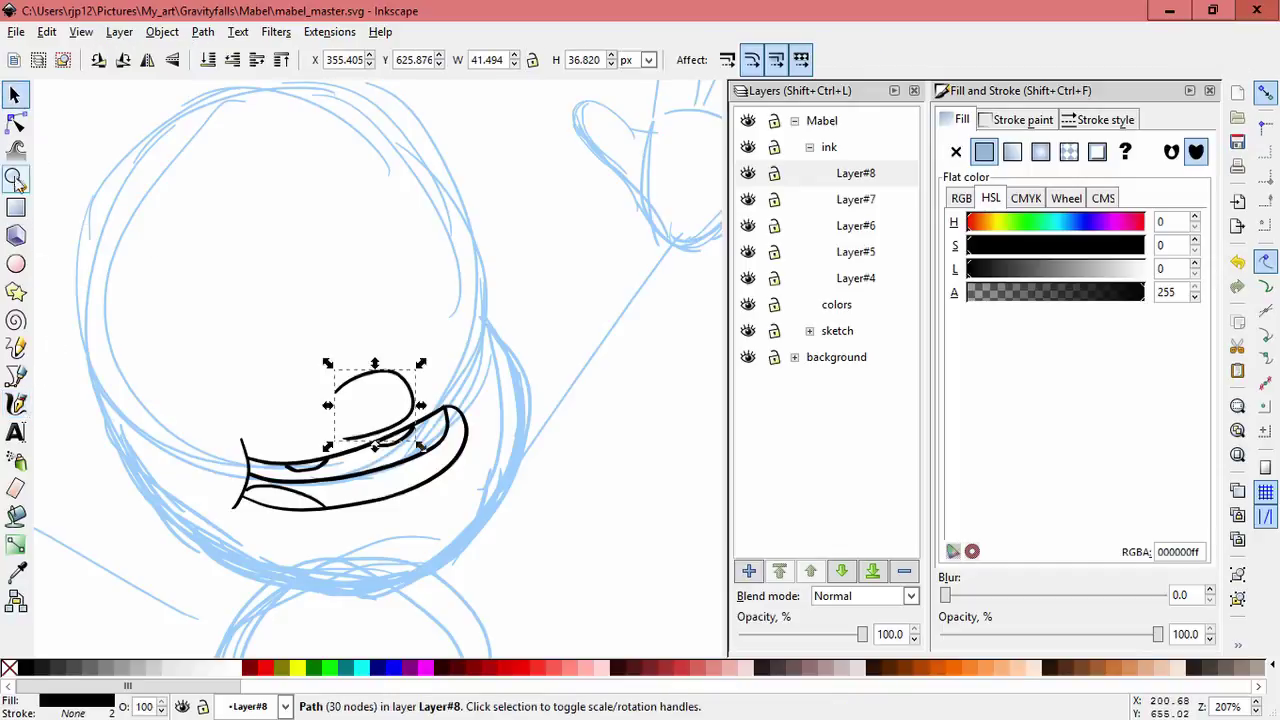
{"action": "key", "text": "w"}
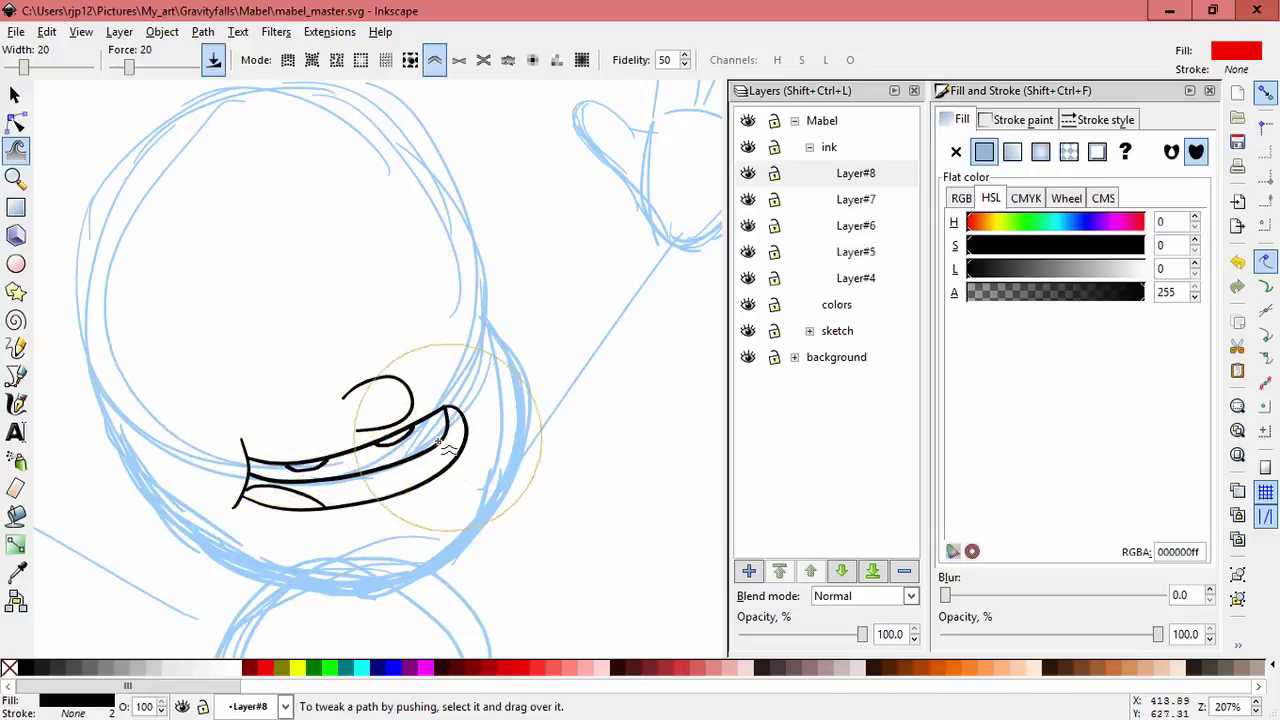
{"action": "left_click", "coordinate": [15, 97]}
{"action": "left_click_drag", "start_coordinate": [417, 405], "coordinate": [407, 410]}
{"action": "left_click", "coordinate": [393, 390]}
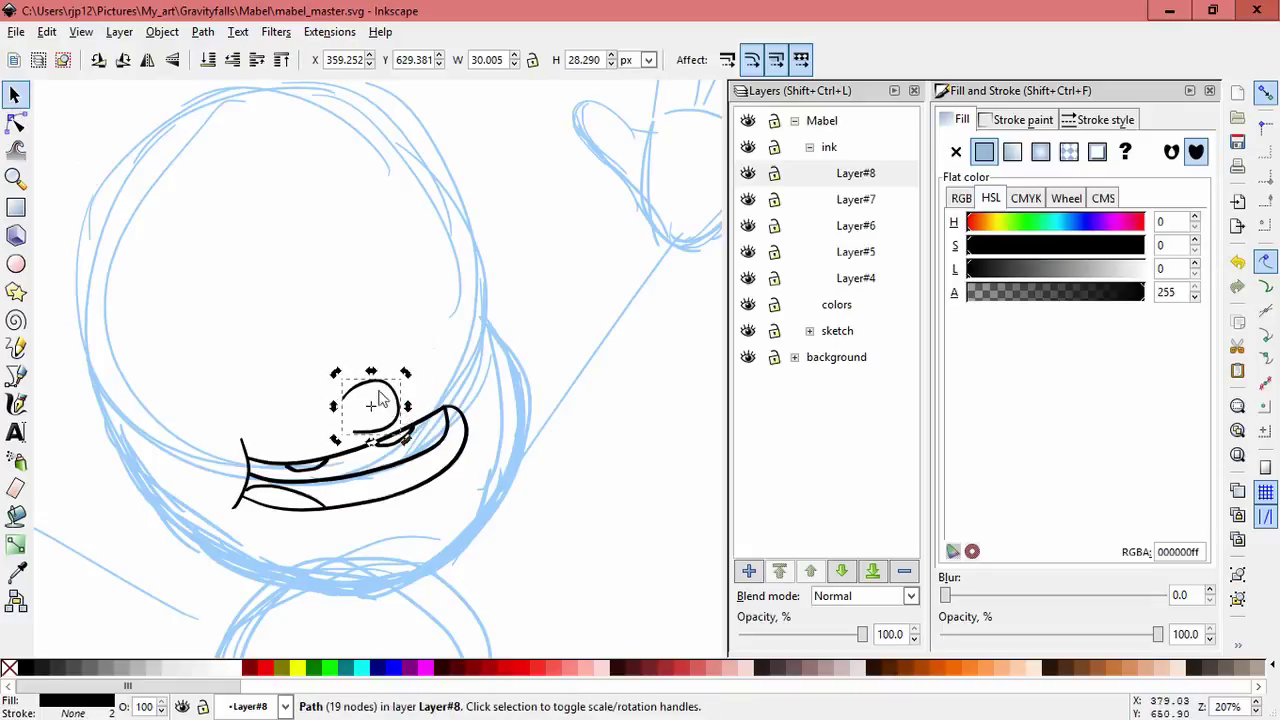
Step: Draw the right eye's round outline above the nose, about 61 by 57 px, retrying the stroke as needed
{"action": "left_click", "coordinate": [17, 403]}
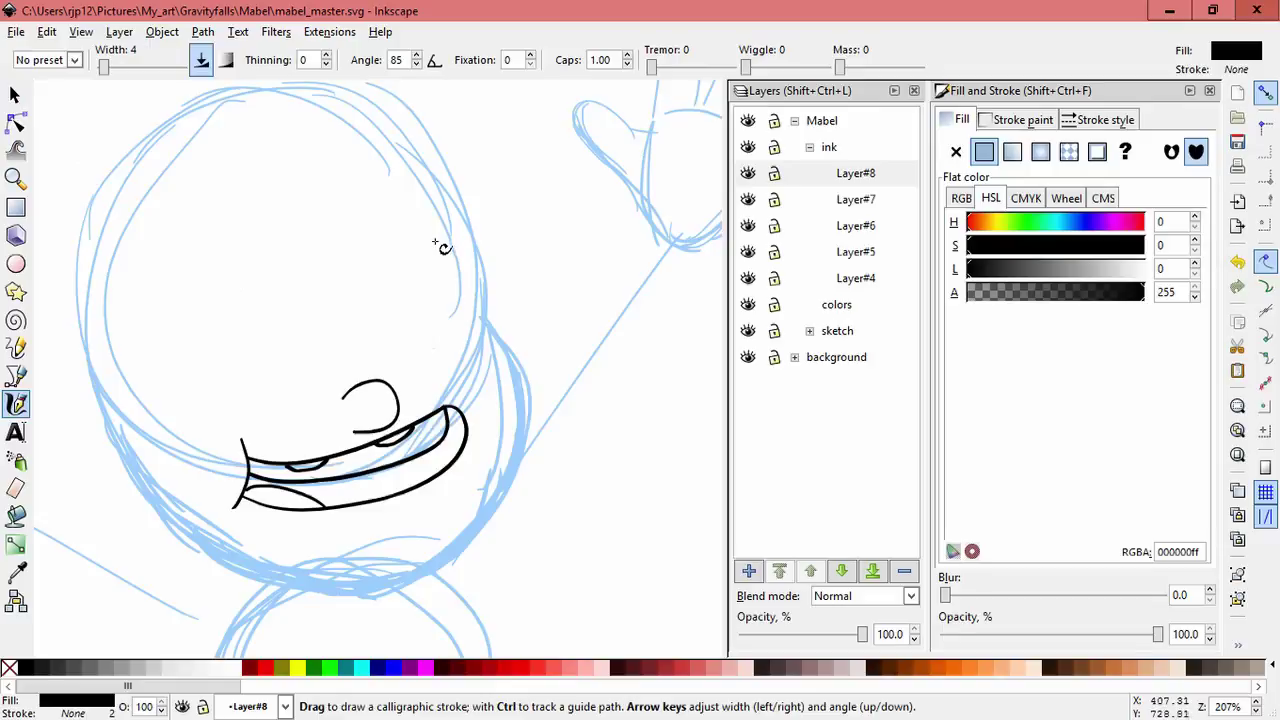
{"action": "left_click_drag", "start_coordinate": [432, 238], "coordinate": [480, 305]}
{"action": "key", "text": "ctrl+z"}
{"action": "mouse_move", "coordinate": [433, 262]}
{"action": "left_mouse_down"}
{"action": "mouse_move", "coordinate": [470, 325]}
{"action": "mouse_move", "coordinate": [445, 273]}
{"action": "left_mouse_up"}
{"action": "key", "text": "ctrl+z"}
{"action": "left_click_drag", "start_coordinate": [383, 247], "coordinate": [384, 250]}
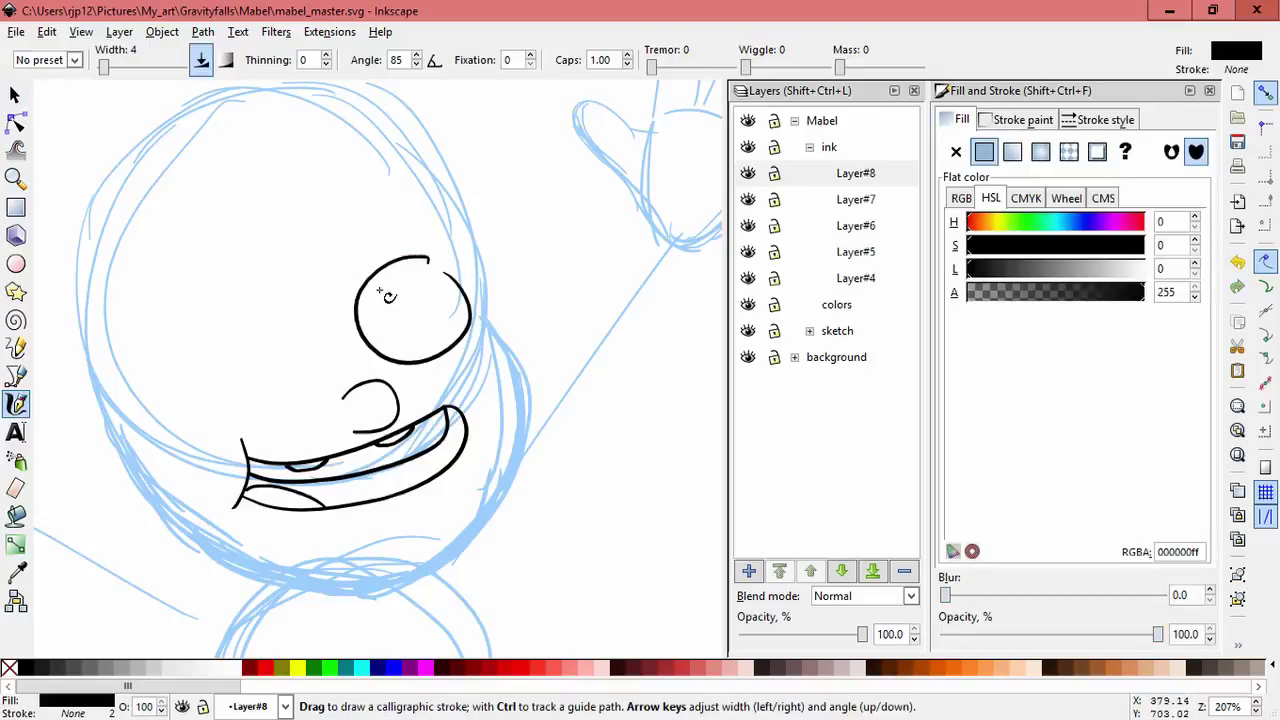
Step: Skew the right eye outline slightly and stretch it downward to about 63 px high
{"action": "left_click", "coordinate": [16, 95]}
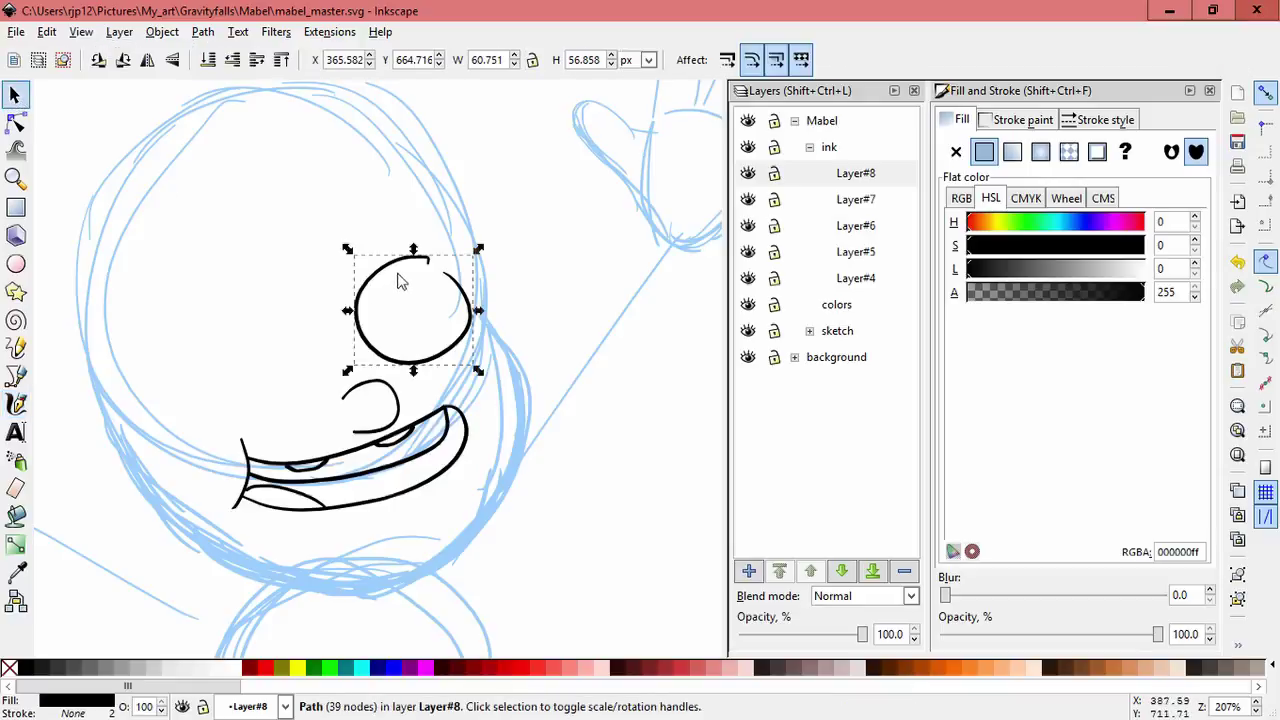
{"action": "left_click", "coordinate": [474, 320]}
{"action": "left_click_drag", "start_coordinate": [480, 313], "coordinate": [479, 311]}
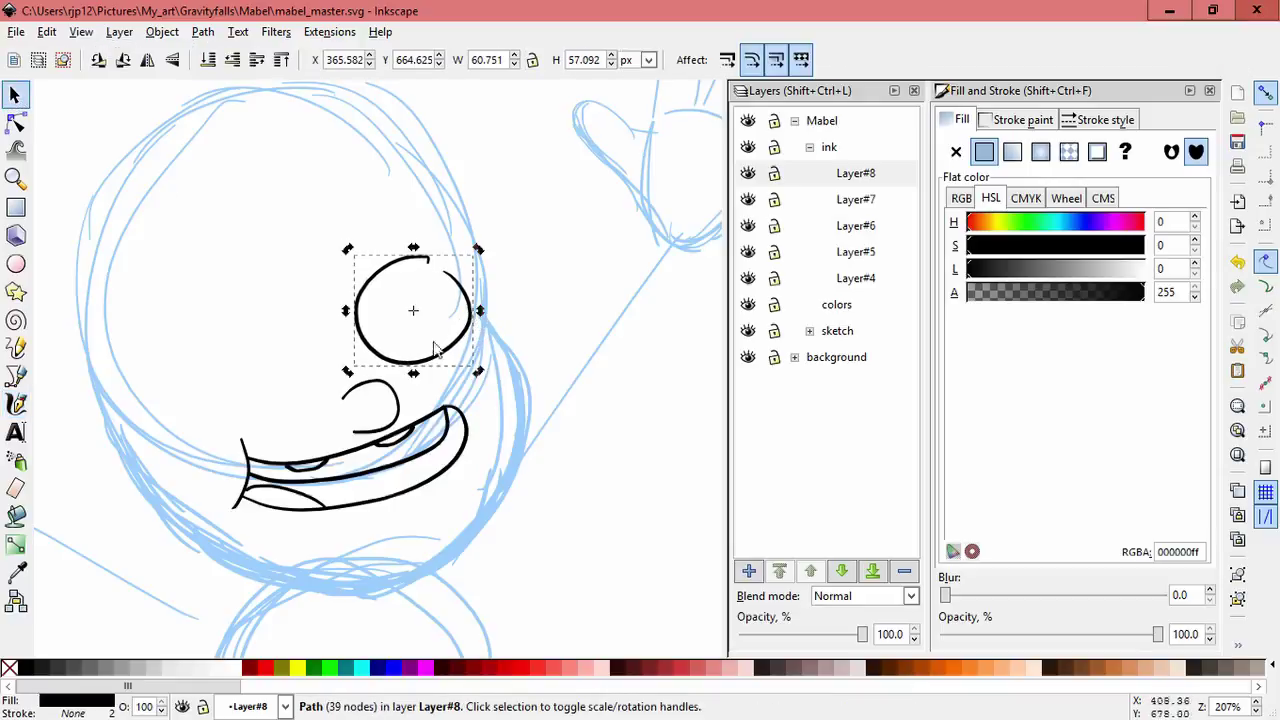
{"action": "left_click", "coordinate": [424, 361]}
{"action": "left_click_drag", "start_coordinate": [420, 374], "coordinate": [423, 386]}
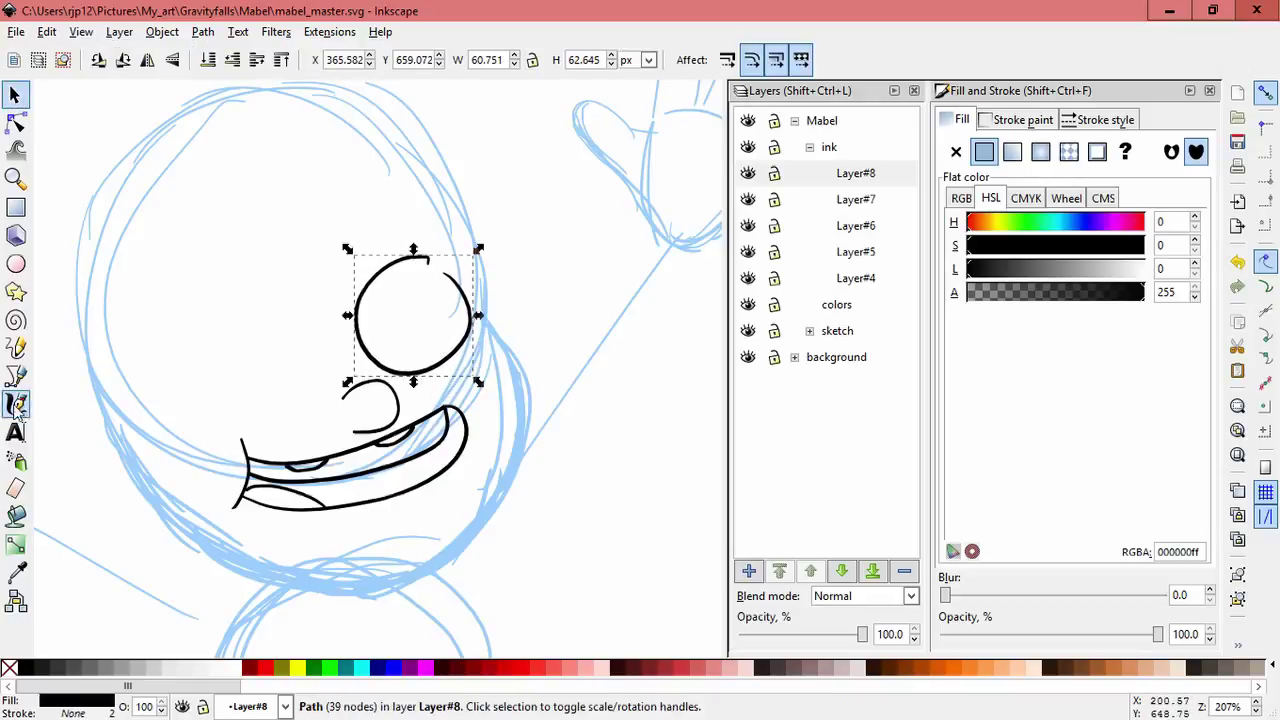
Step: Draw a solid pupil about 8 by 10 px in the right eye and shift the outline and pupil down toward the nose
{"action": "left_click", "coordinate": [16, 405]}
{"action": "left_click_drag", "start_coordinate": [421, 319], "coordinate": [417, 334]}
{"action": "left_click", "coordinate": [14, 94]}
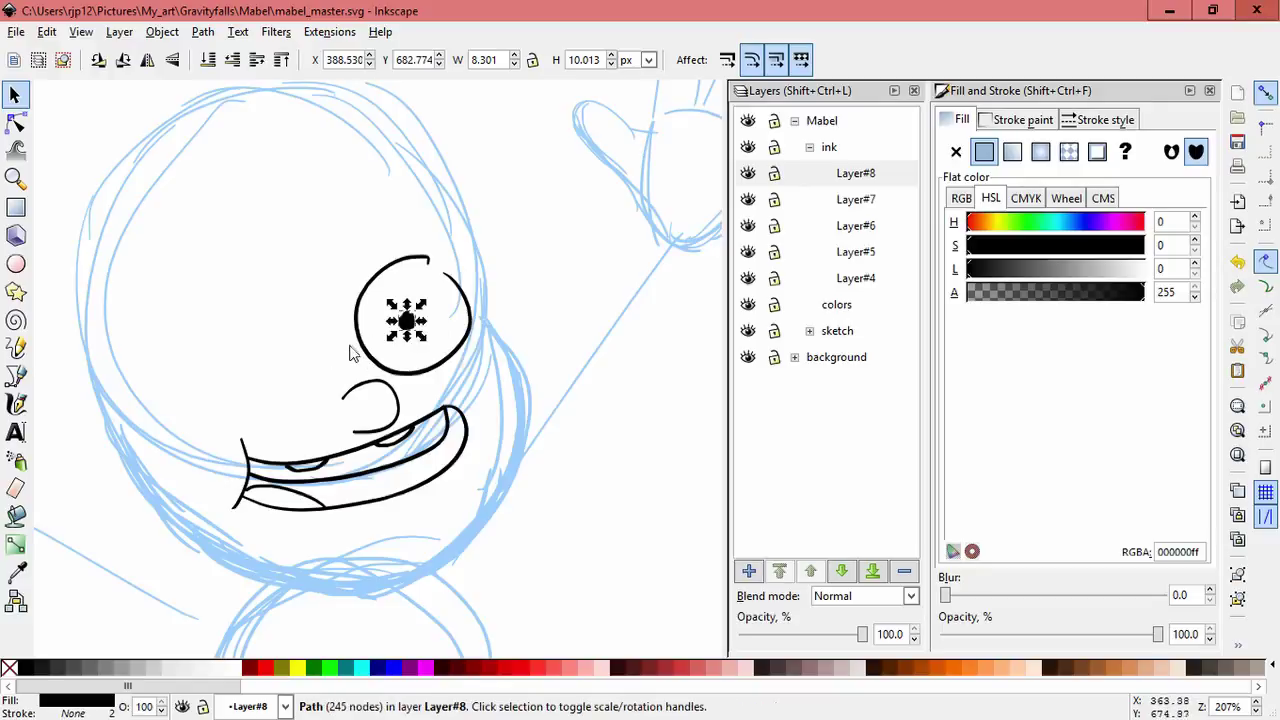
{"action": "mouse_move", "coordinate": [393, 371]}
{"action": "left_mouse_down"}
{"action": "mouse_move", "coordinate": [385, 382]}
{"action": "mouse_move", "coordinate": [402, 392]}
{"action": "left_mouse_up"}
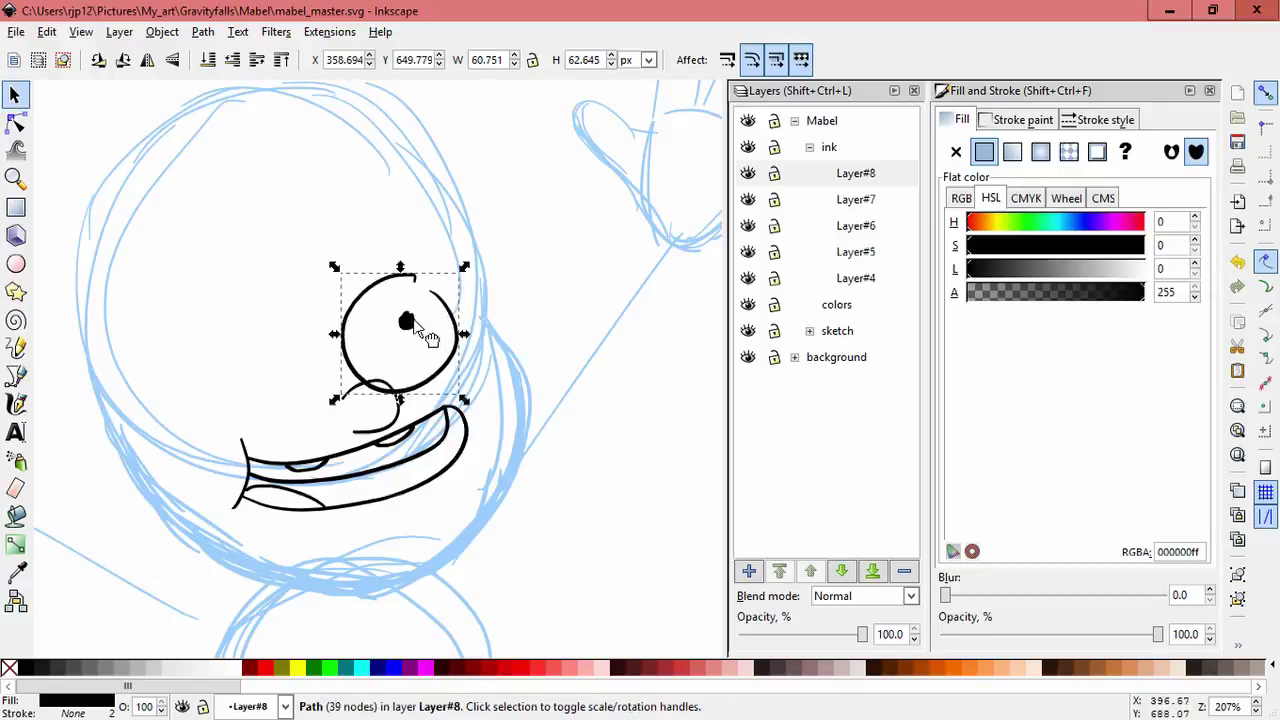
{"action": "mouse_move", "coordinate": [406, 323]}
{"action": "left_mouse_down"}
{"action": "mouse_move", "coordinate": [404, 345]}
{"action": "mouse_move", "coordinate": [392, 344]}
{"action": "left_mouse_up"}
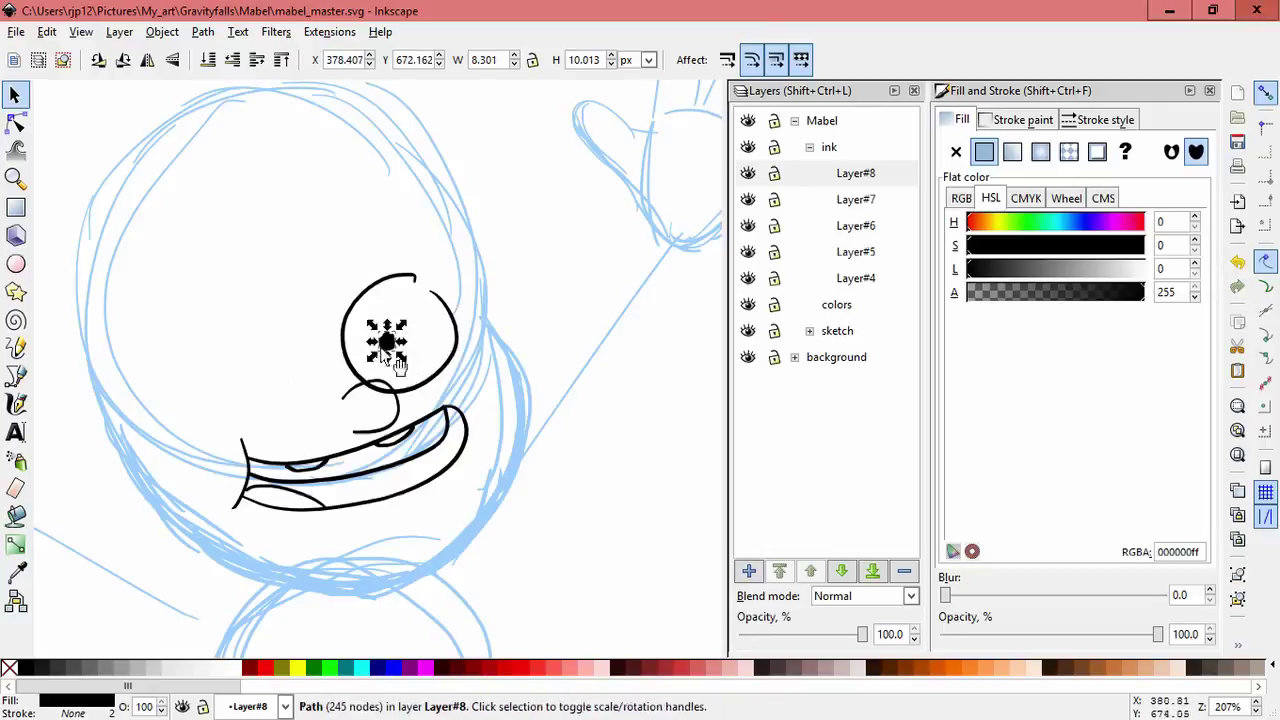
Step: Duplicate the right eye outline and place the copy to its left, slightly lower and overlapping it, as the left eye
{"action": "left_click", "coordinate": [349, 374]}
{"action": "left_click", "coordinate": [356, 371]}
{"action": "key", "text": "ctrl+d"}
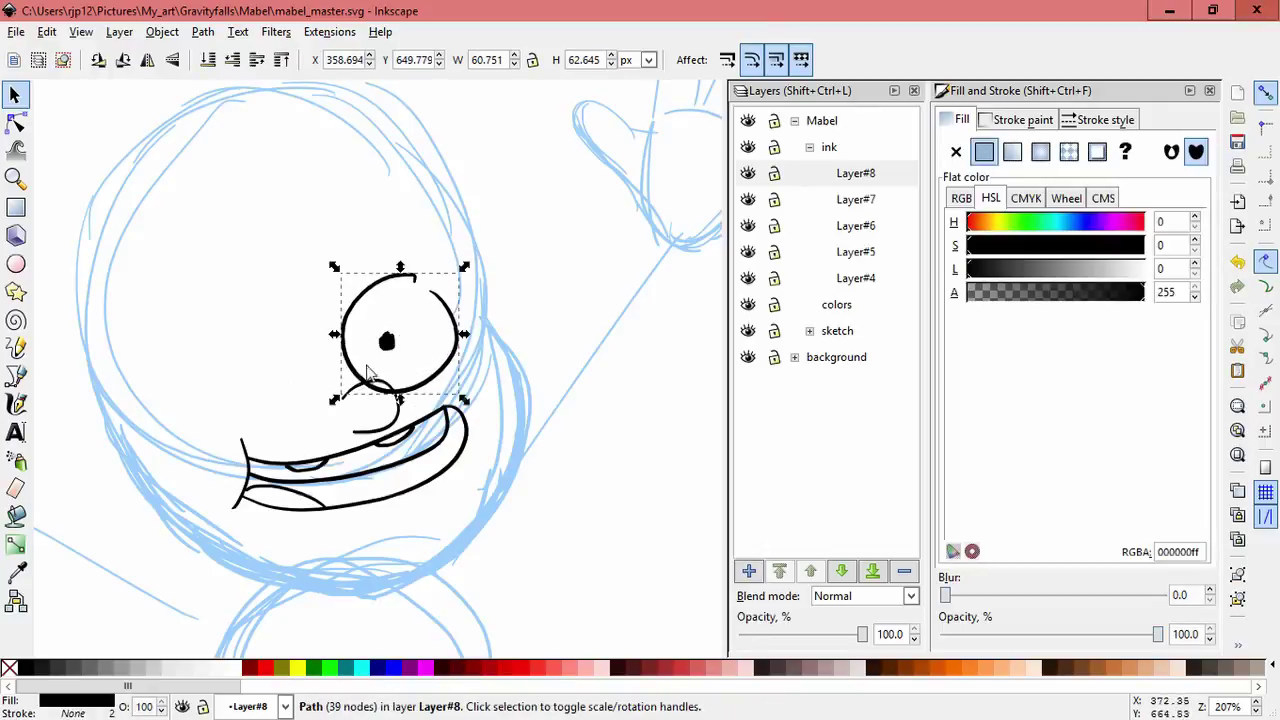
{"action": "left_click_drag", "start_coordinate": [366, 368], "coordinate": [253, 390]}
Step: Draw a closed polygon around the right eye that excludes the parts overlapping the left eye and the nose
{"action": "left_click", "coordinate": [419, 384]}
{"action": "left_click", "coordinate": [16, 376]}
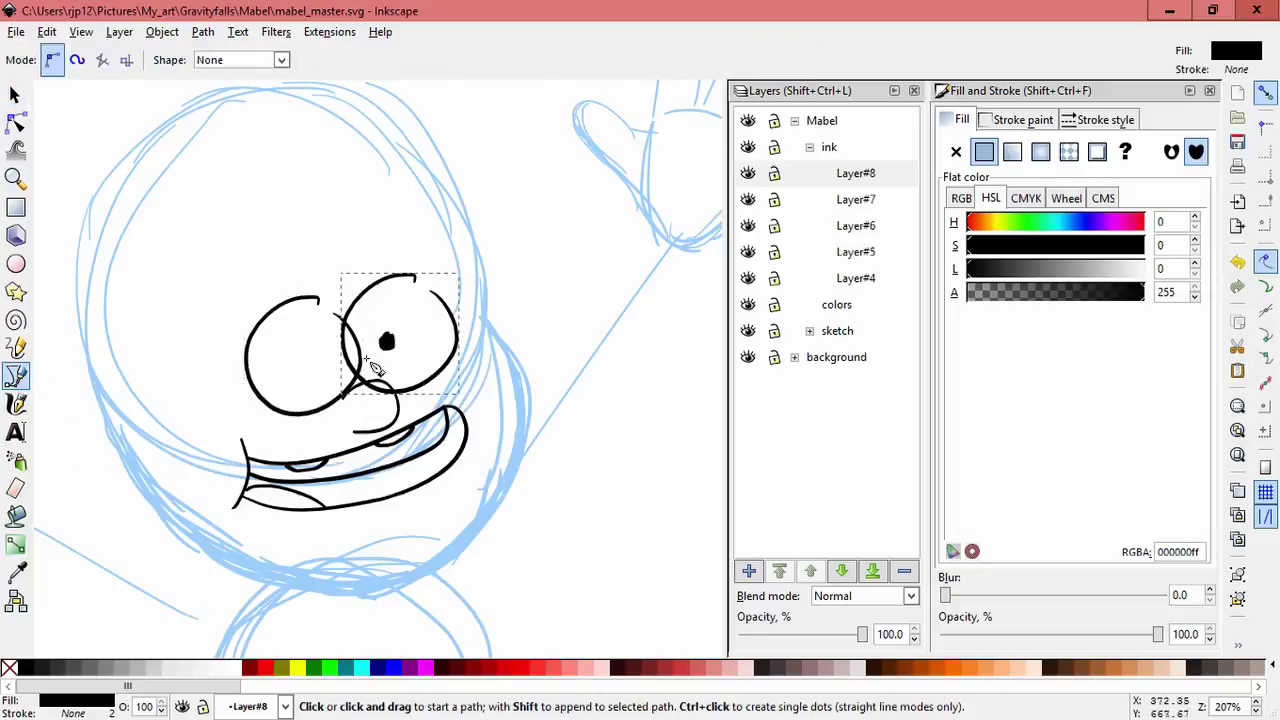
{"action": "left_click", "coordinate": [347, 391]}
{"action": "left_click", "coordinate": [361, 358]}
{"action": "left_click", "coordinate": [353, 331]}
{"action": "left_click", "coordinate": [334, 313]}
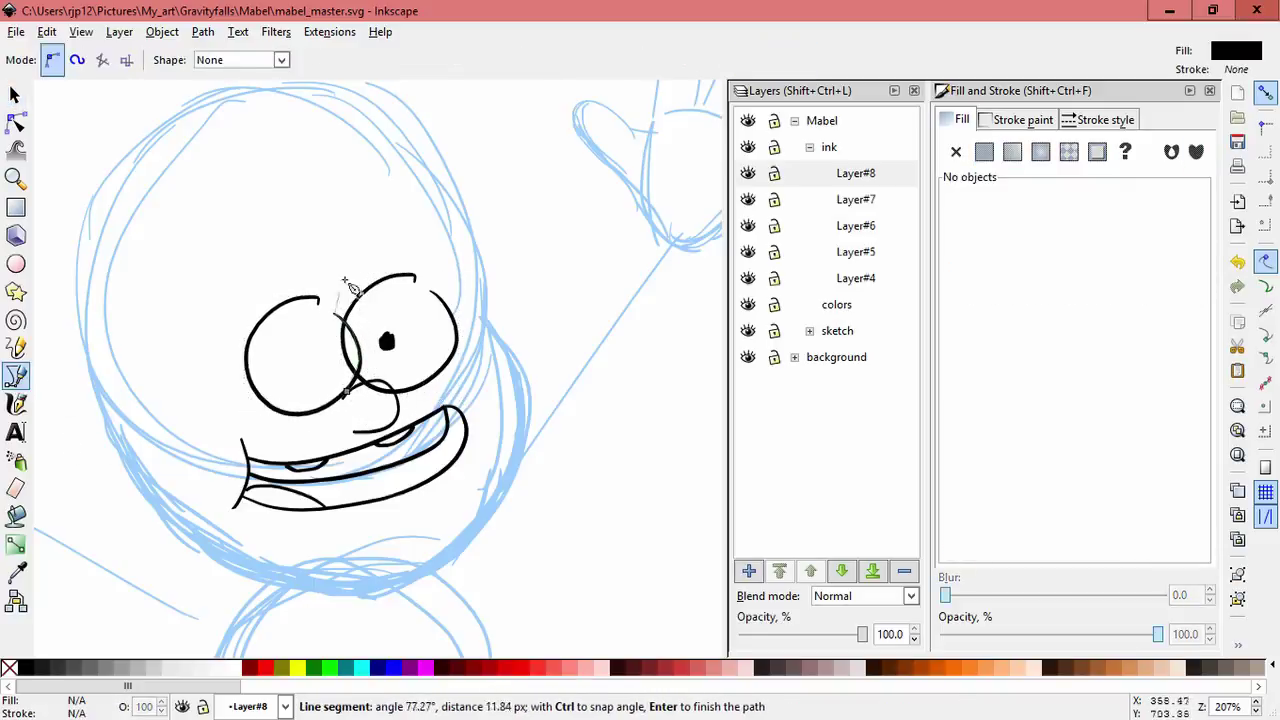
{"action": "left_click", "coordinate": [370, 250]}
{"action": "left_click", "coordinate": [451, 255]}
{"action": "left_click", "coordinate": [498, 334]}
{"action": "left_click", "coordinate": [427, 416]}
{"action": "left_click", "coordinate": [365, 413]}
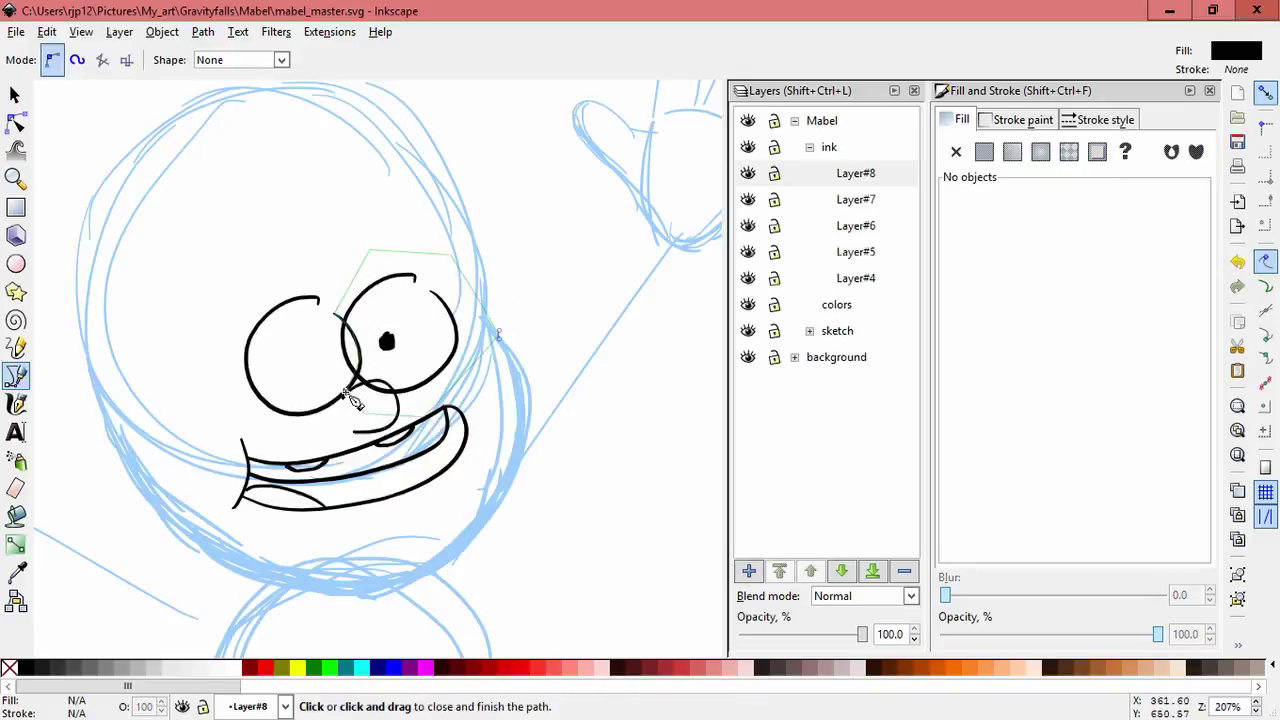
{"action": "left_click", "coordinate": [346, 391]}
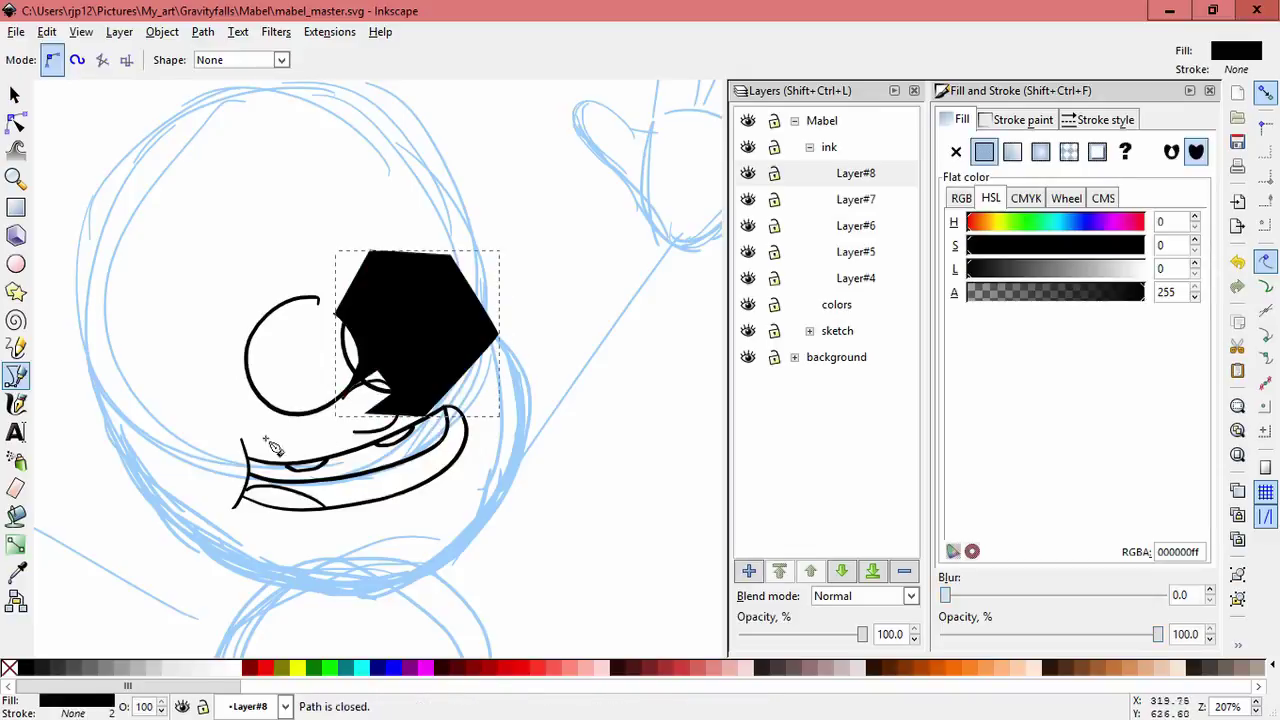
Step: Fill the polygon with white and set it as a mask on the right eye outline
{"action": "key", "text": "s"}
{"action": "left_click_drag", "start_coordinate": [1006, 260], "coordinate": [1223, 258]}
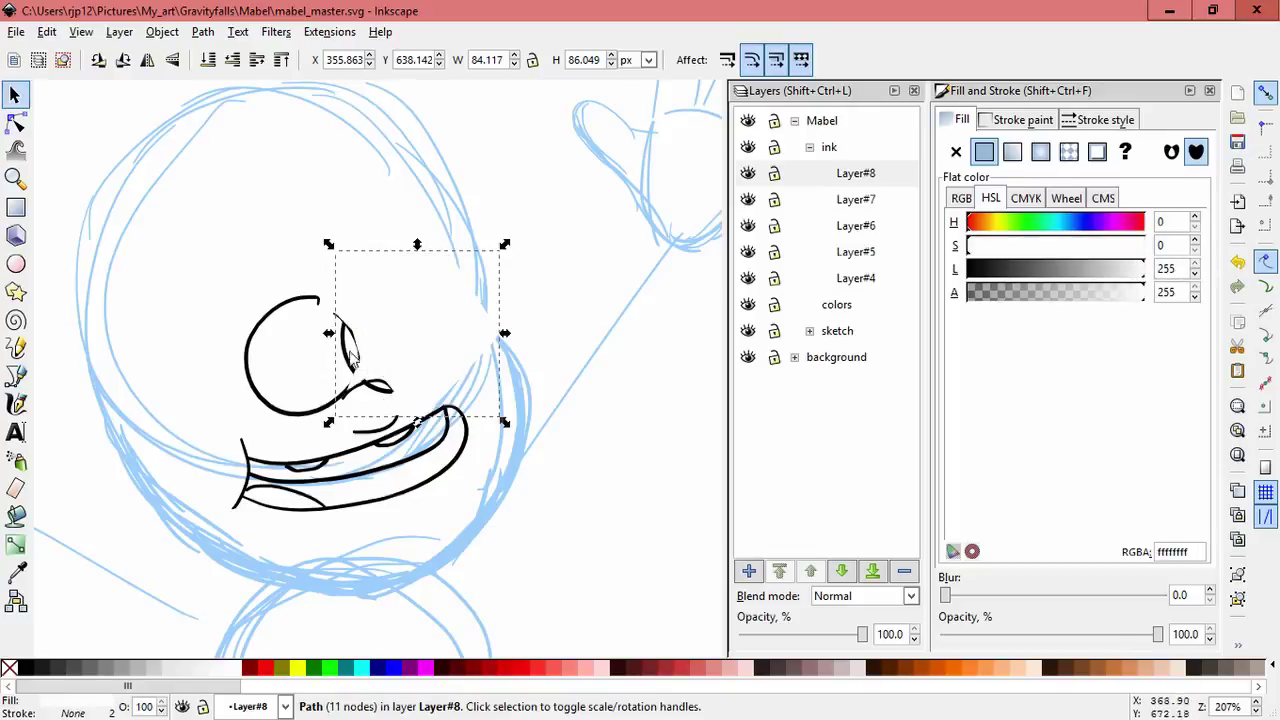
{"action": "left_click", "coordinate": [350, 355], "text": "shift"}
{"action": "left_click", "coordinate": [161, 32]}
{"action": "left_click", "coordinate": [405, 172]}
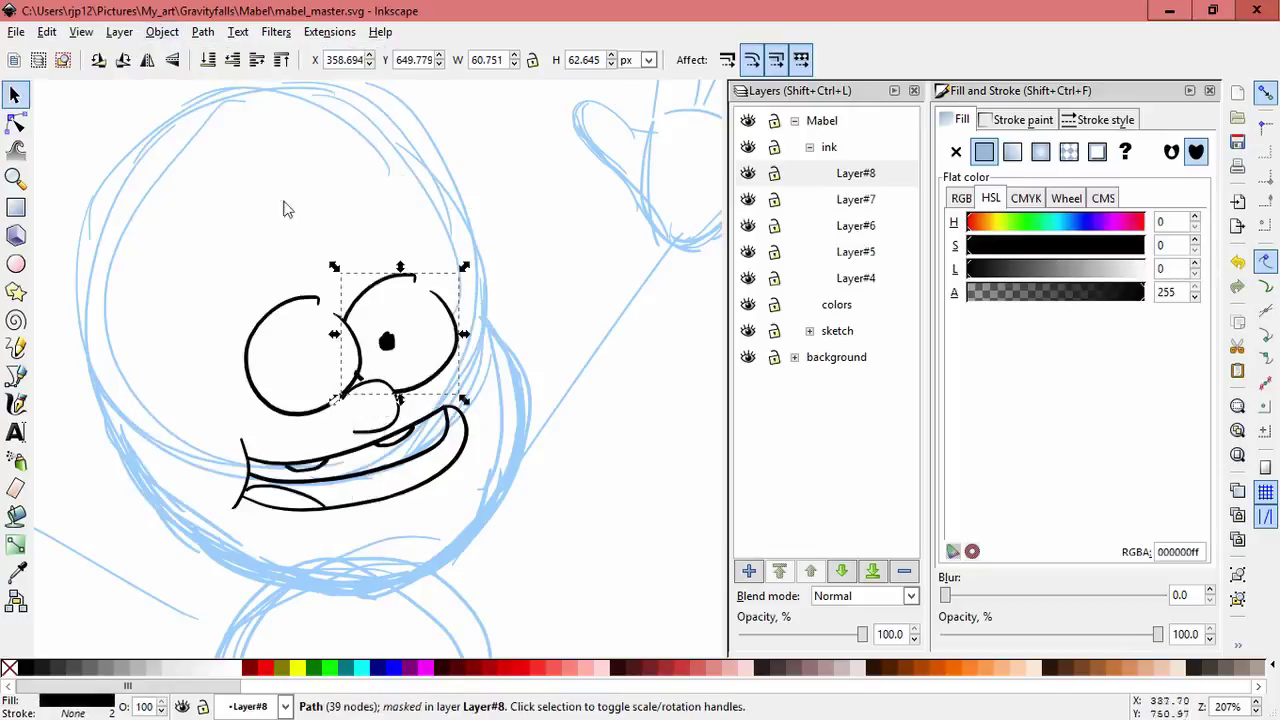
Step: Adjust the mask's nodes along the nose so the right eye outline is hidden behind the nose curve
{"action": "left_click", "coordinate": [15, 121]}
{"action": "scroll", "coordinate": [347, 415], "scroll_direction": "up", "scroll_amount": 3}
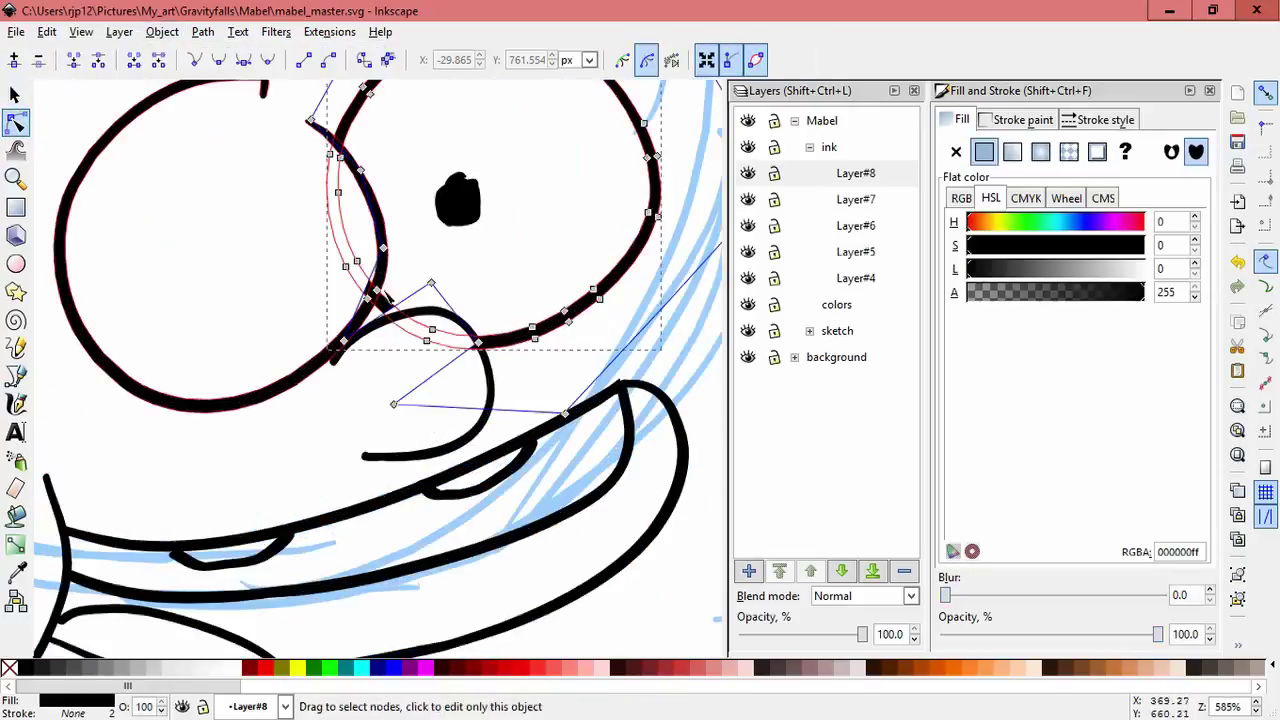
{"action": "left_click", "coordinate": [378, 290]}
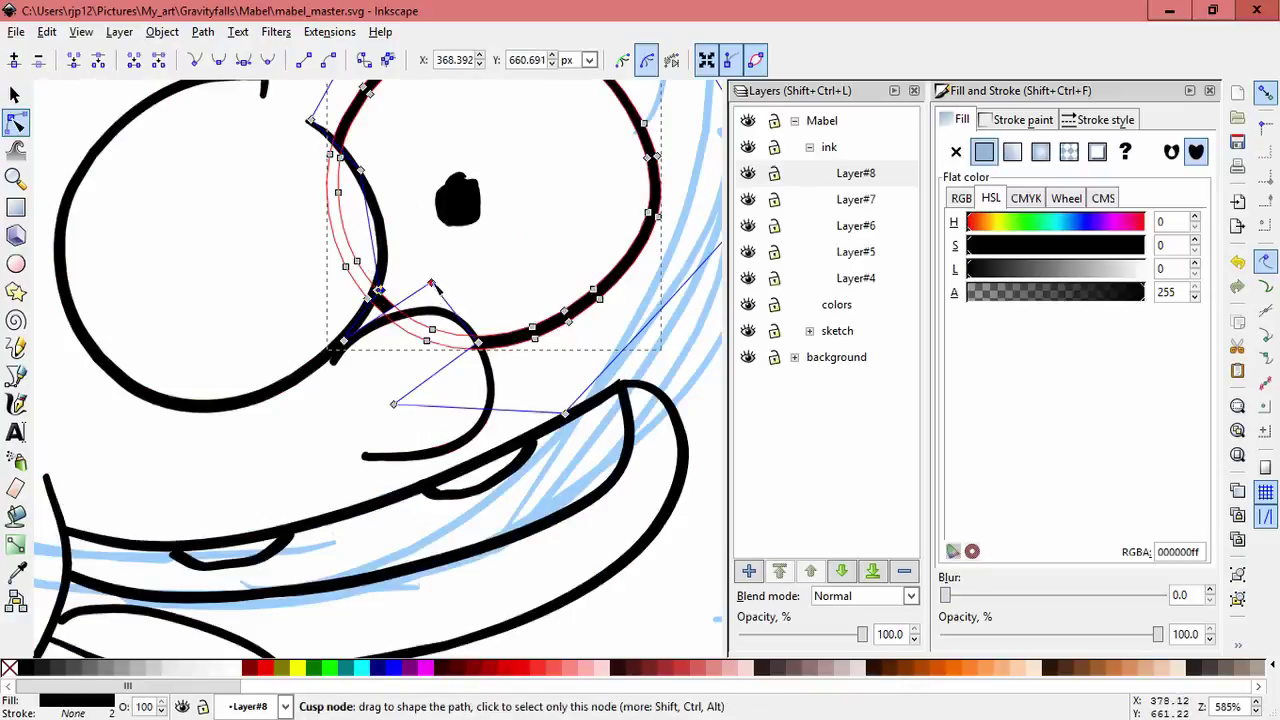
{"action": "left_click_drag", "start_coordinate": [431, 282], "coordinate": [442, 296]}
{"action": "left_click_drag", "start_coordinate": [478, 343], "coordinate": [488, 350]}
{"action": "left_click_drag", "start_coordinate": [394, 405], "coordinate": [462, 412]}
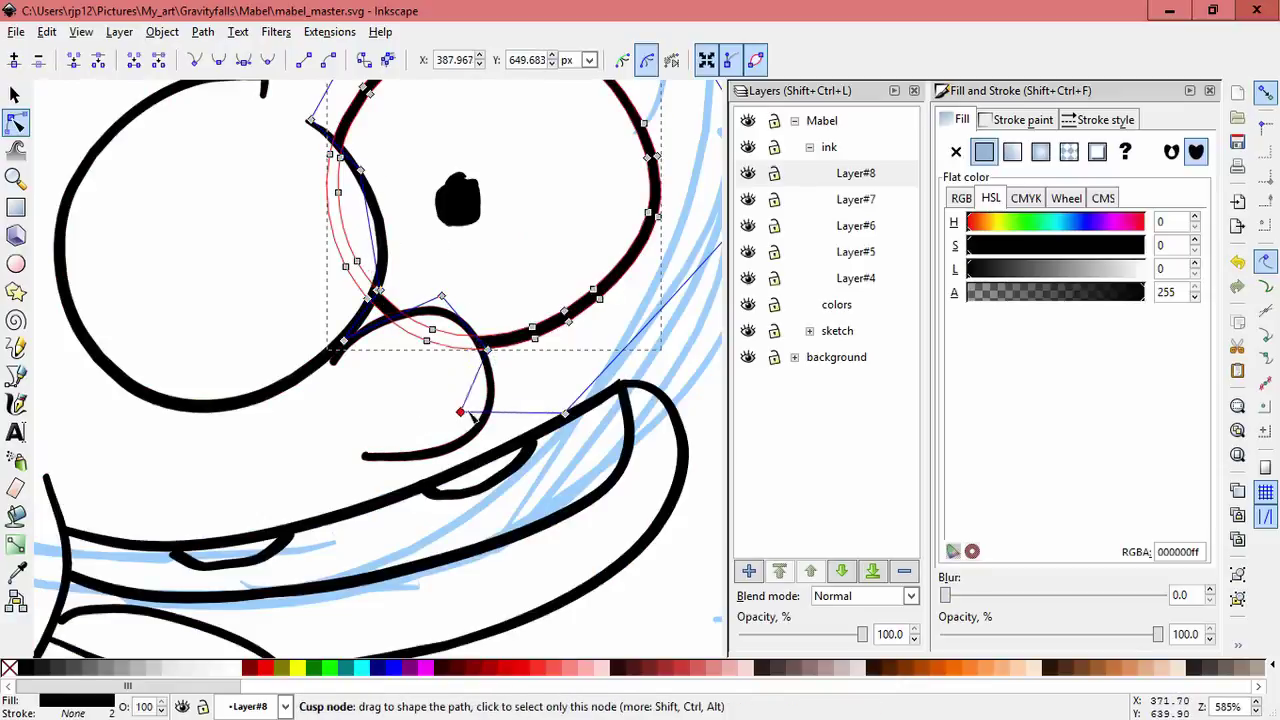
{"action": "left_click", "coordinate": [402, 370]}
{"action": "scroll", "coordinate": [400, 366], "scroll_direction": "down", "scroll_amount": 3}
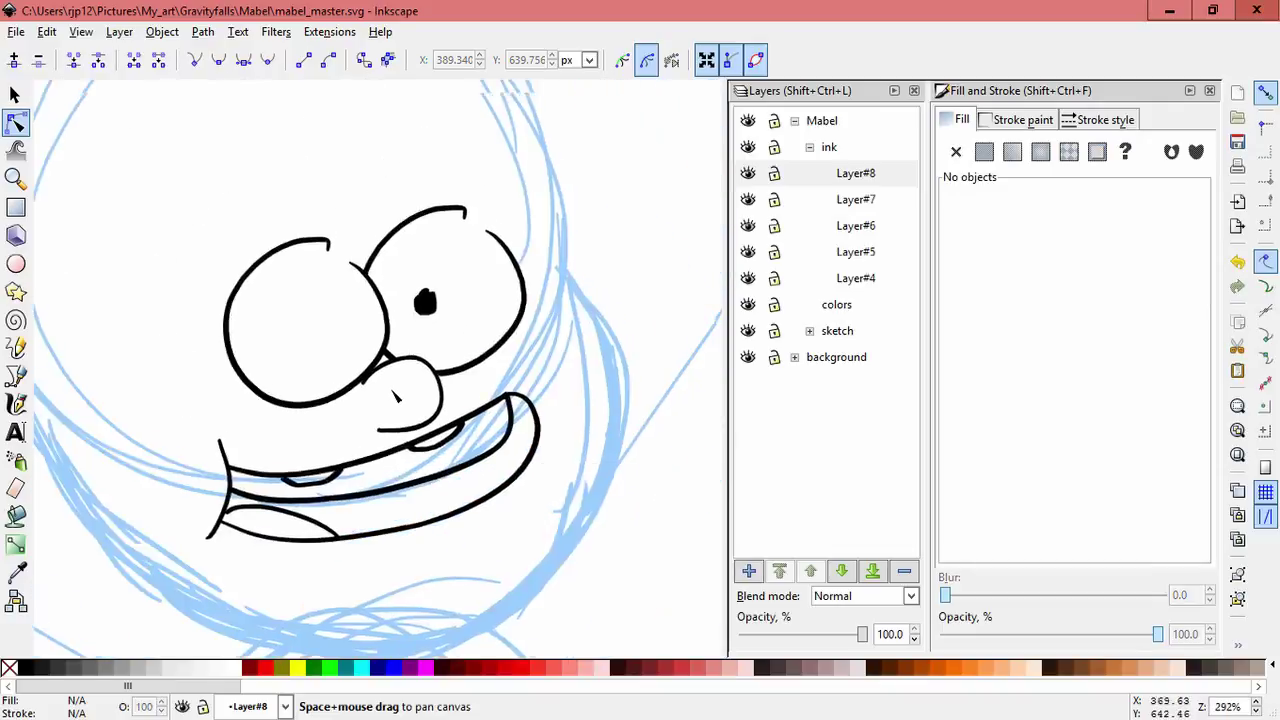
Step: Duplicate the right eye's pupil and place the copy in the left eye, near its inner side
{"action": "key", "text": "s"}
{"action": "left_click", "coordinate": [382, 341]}
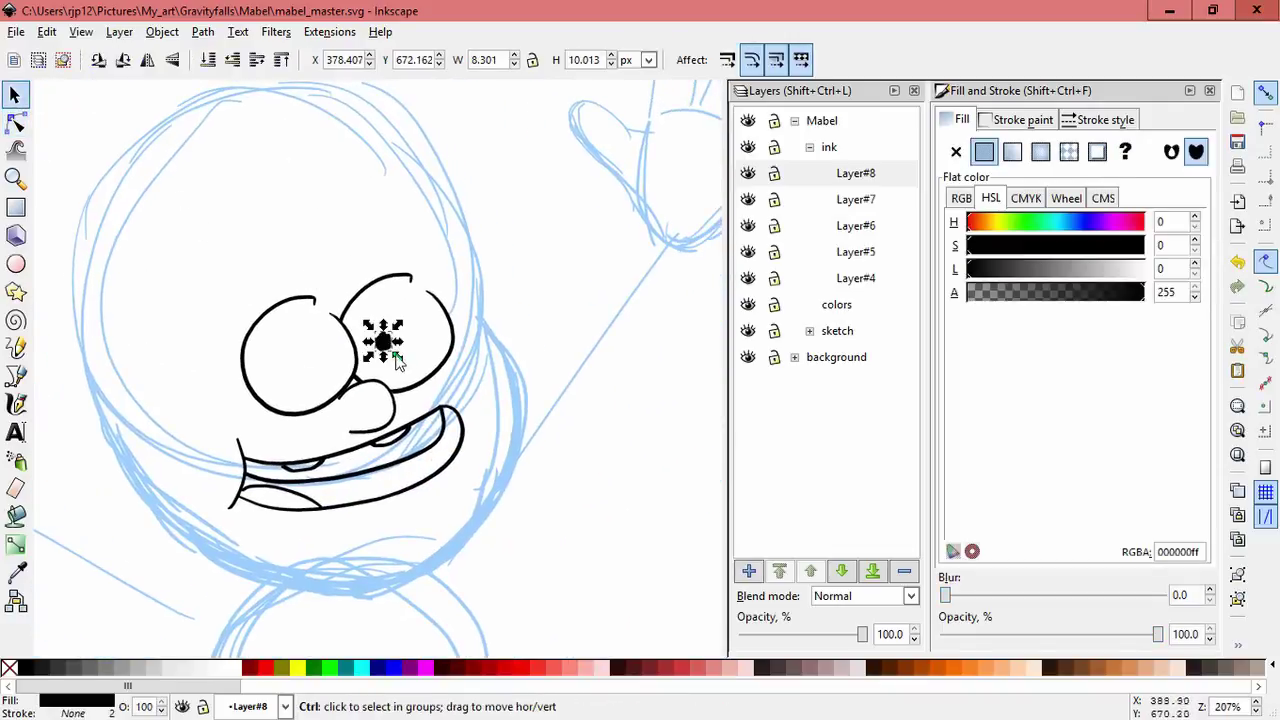
{"action": "left_click_drag", "start_coordinate": [380, 343], "coordinate": [314, 358]}
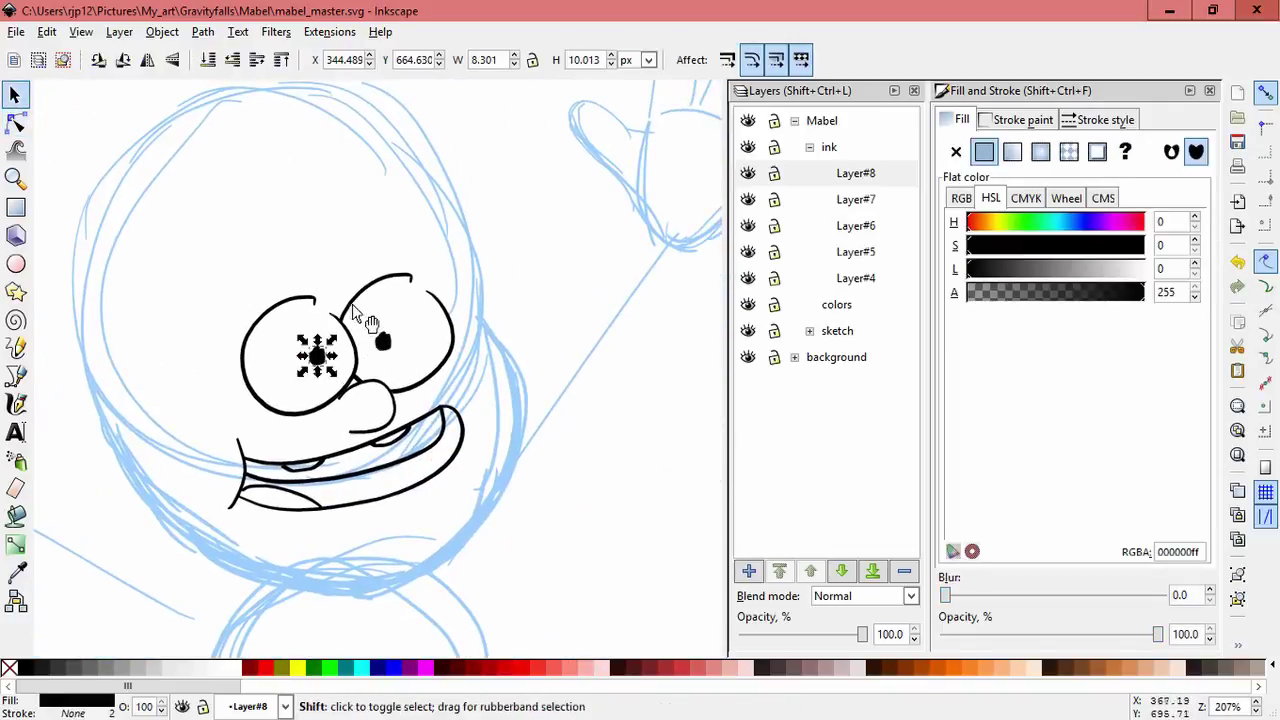
Step: Enlarge both eye outlines and the left pupil together to about 127 by 85 px, extending up and left
{"action": "left_click", "coordinate": [351, 303], "text": "shift"}
{"action": "left_click", "coordinate": [300, 301], "text": "shift"}
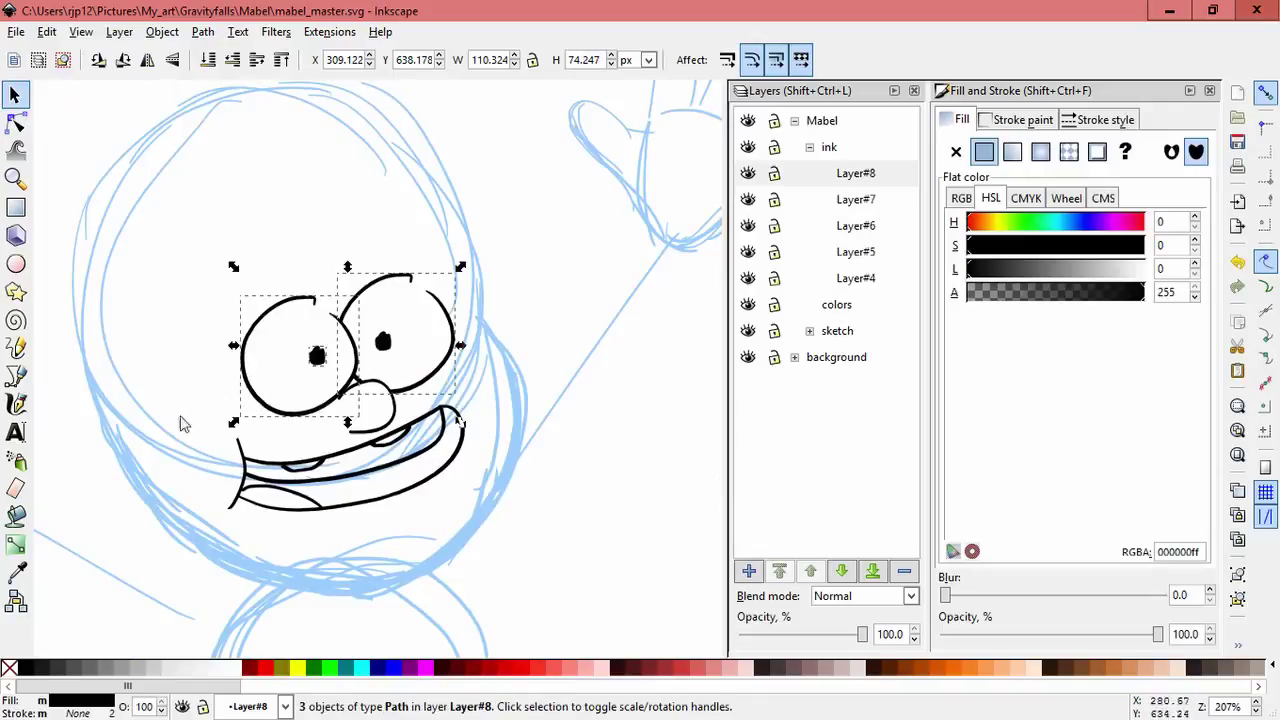
{"action": "left_click_drag", "start_coordinate": [233, 266], "coordinate": [163, 271]}
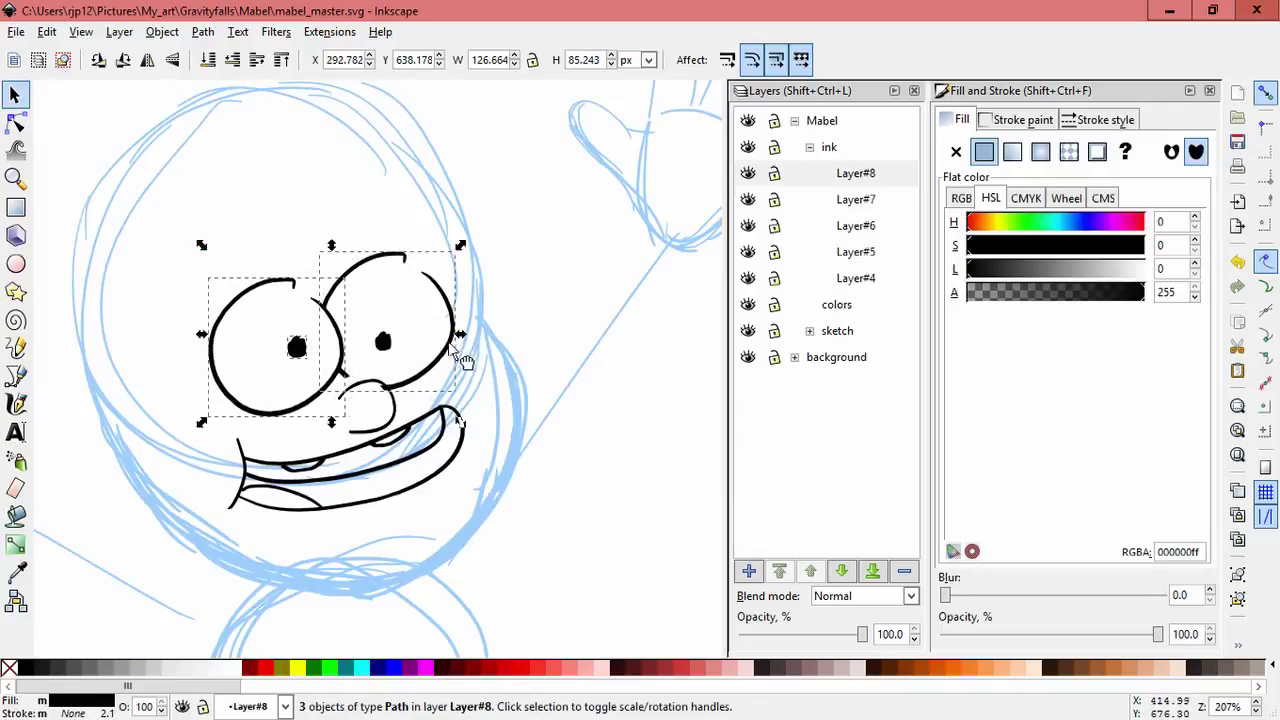
Step: Move both eye outlines and the left pupil slightly right, and fit the right eye's mask nodes to the nose curve
{"action": "left_click_drag", "start_coordinate": [455, 352], "coordinate": [464, 355]}
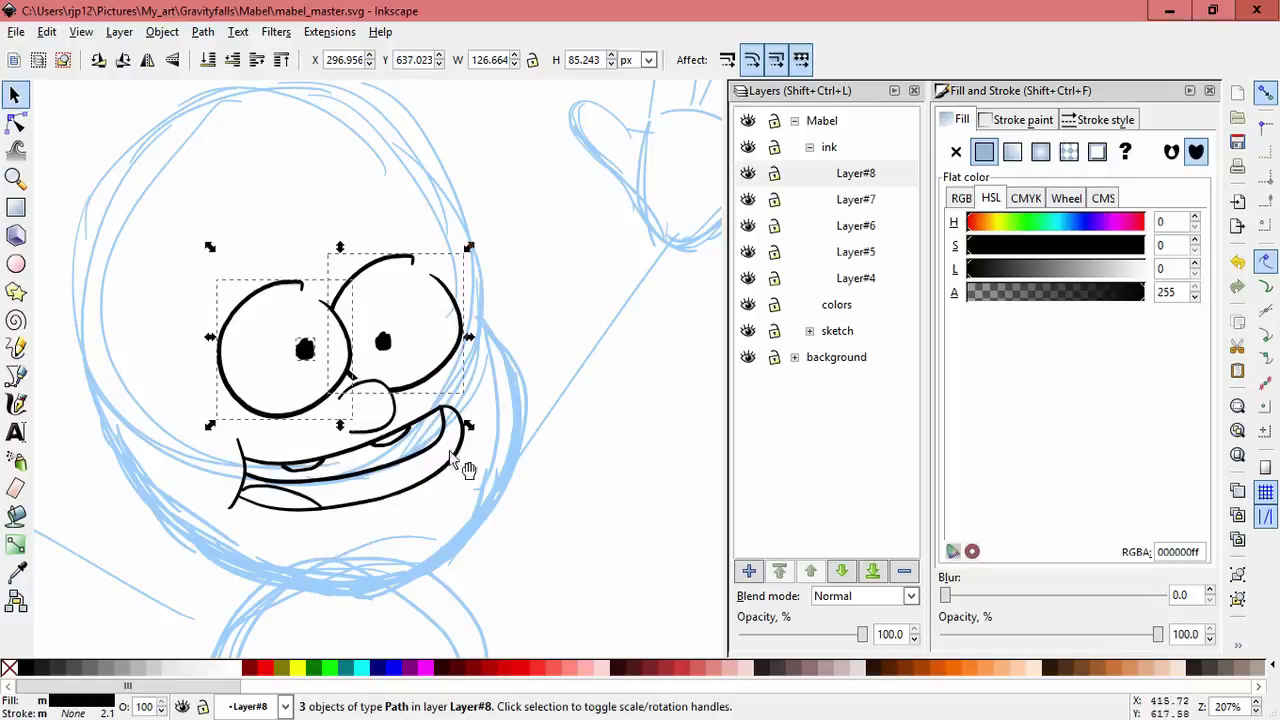
{"action": "left_click", "coordinate": [497, 382]}
{"action": "left_click", "coordinate": [405, 388]}
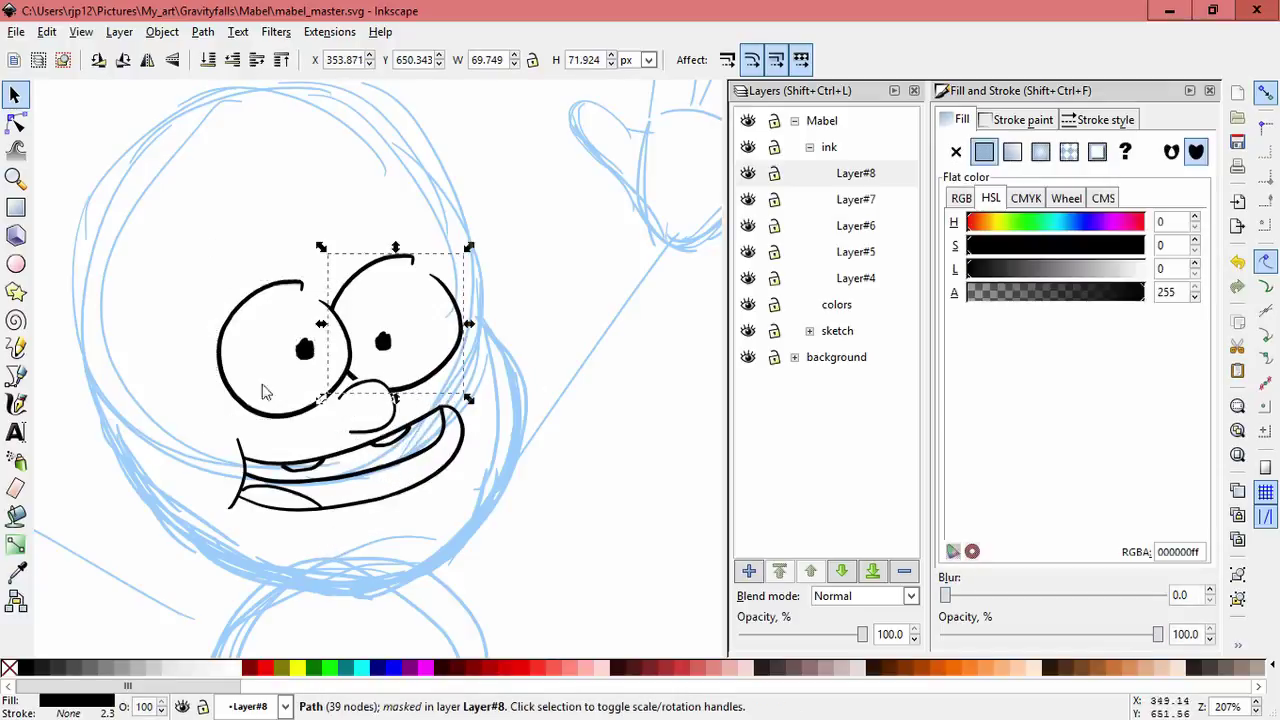
{"action": "left_click", "coordinate": [28, 128]}
{"action": "scroll", "coordinate": [330, 418], "scroll_direction": "up", "scroll_amount": 2}
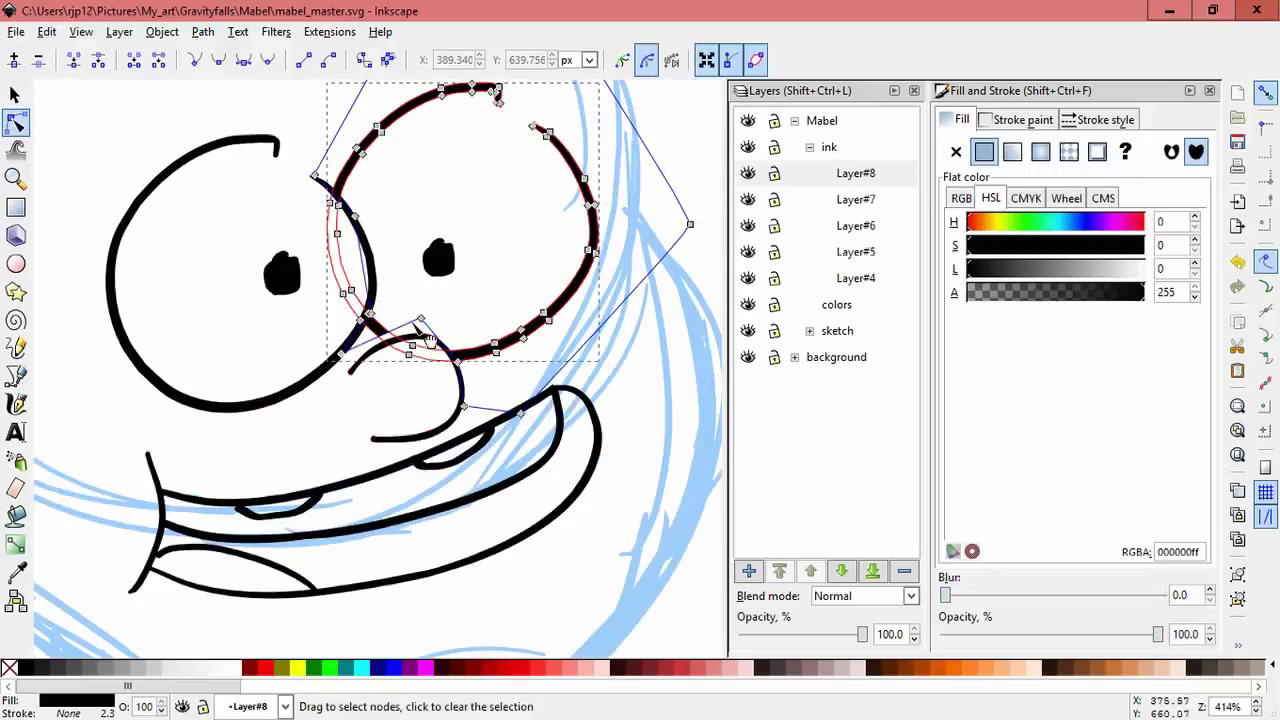
{"action": "left_click", "coordinate": [510, 410]}
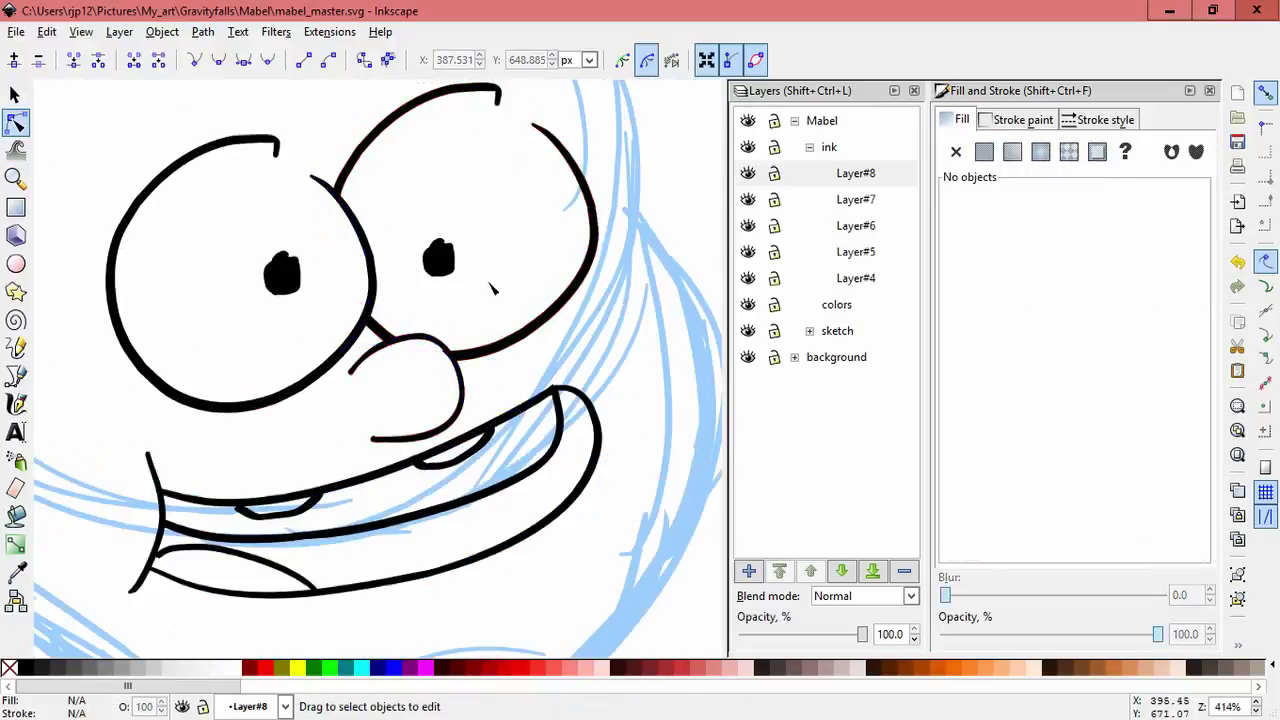
Step: Move the left eye's pupil slightly left, nearer the centre of its eye
{"action": "scroll", "coordinate": [536, 386], "scroll_direction": "down", "scroll_amount": 1}
{"action": "scroll", "coordinate": [537, 386], "scroll_direction": "down", "scroll_amount": 2}
{"action": "left_click", "coordinate": [15, 94]}
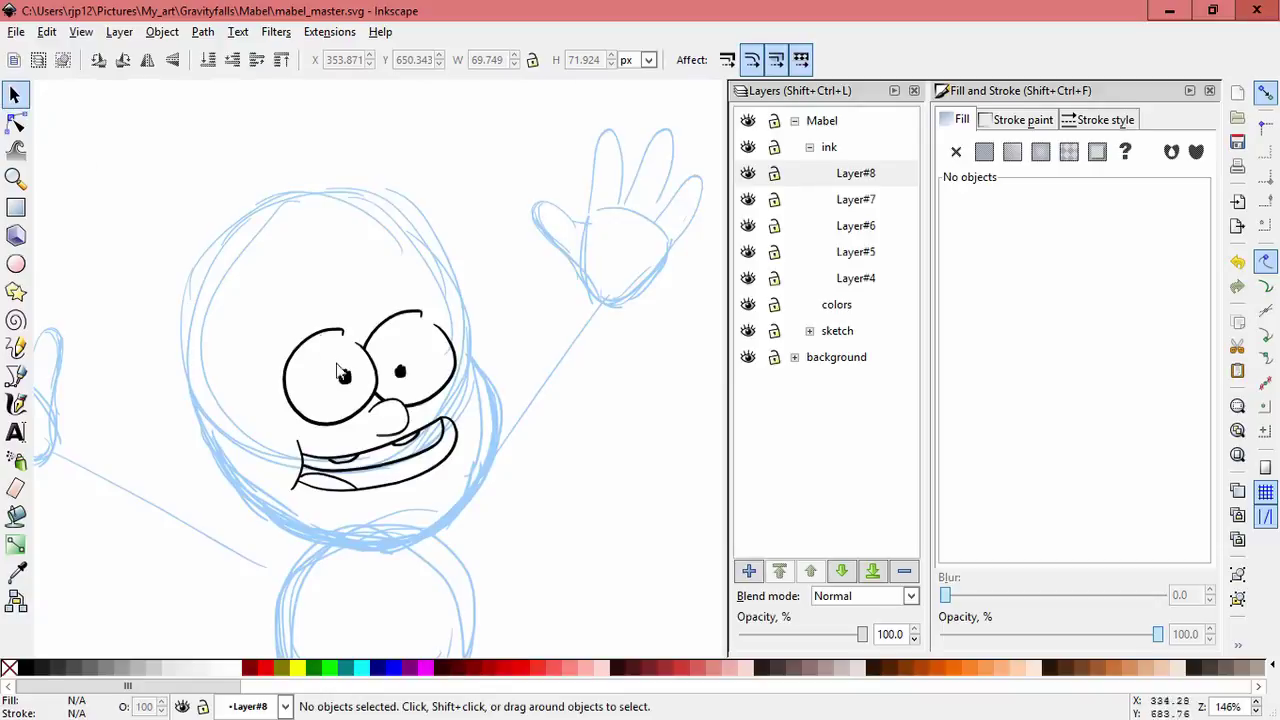
{"action": "left_click_drag", "start_coordinate": [345, 384], "coordinate": [336, 381]}
{"action": "left_click", "coordinate": [528, 378]}
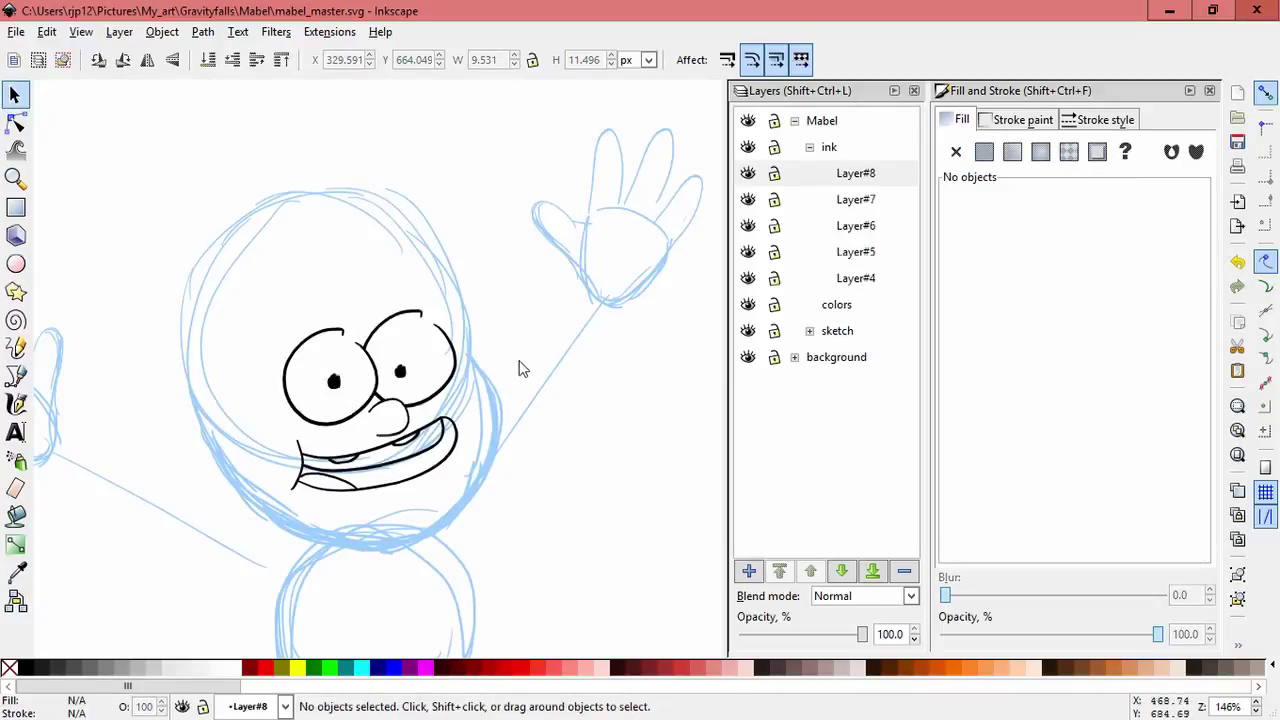
Step: Lock Layer#8 and skew all the mouth strokes so the right end drops, giving about 122 by 47 px
{"action": "left_click_drag", "start_coordinate": [496, 550], "coordinate": [226, 376]}
{"action": "left_click", "coordinate": [517, 510]}
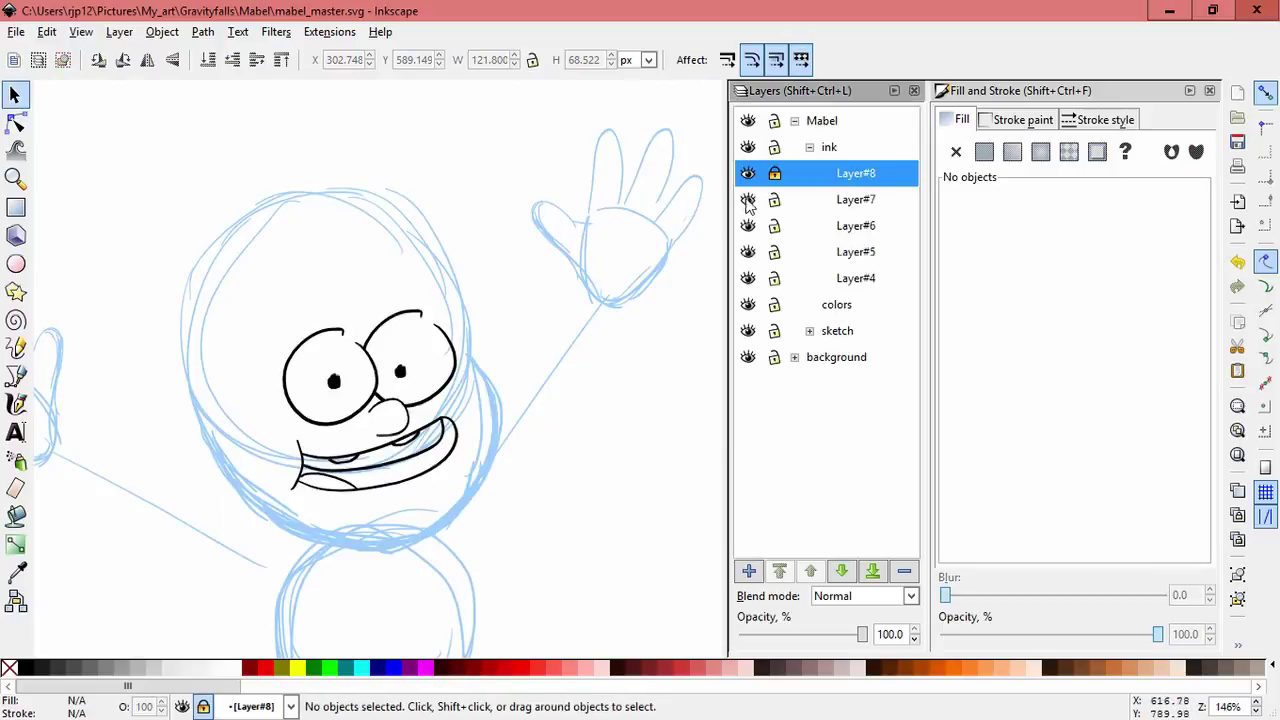
{"action": "left_click_drag", "start_coordinate": [509, 543], "coordinate": [265, 408]}
{"action": "left_click", "coordinate": [456, 438]}
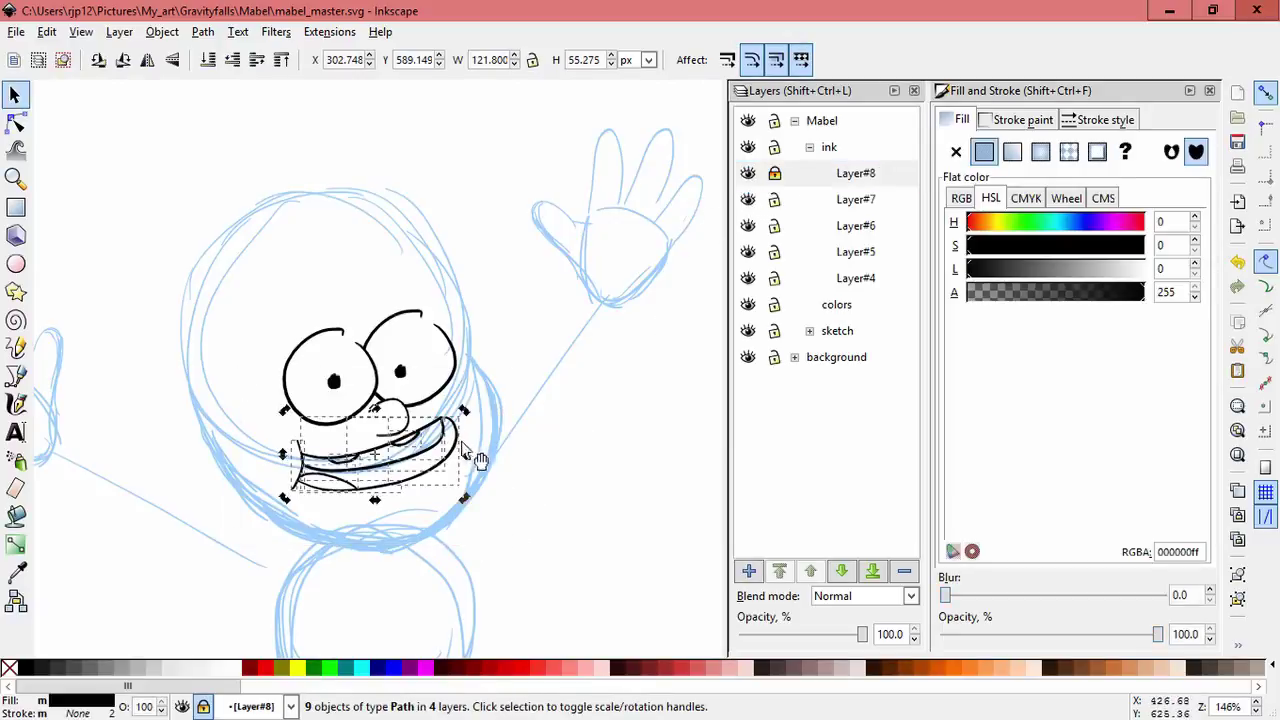
{"action": "left_click_drag", "start_coordinate": [464, 453], "coordinate": [466, 469]}
{"action": "left_click", "coordinate": [543, 461]}
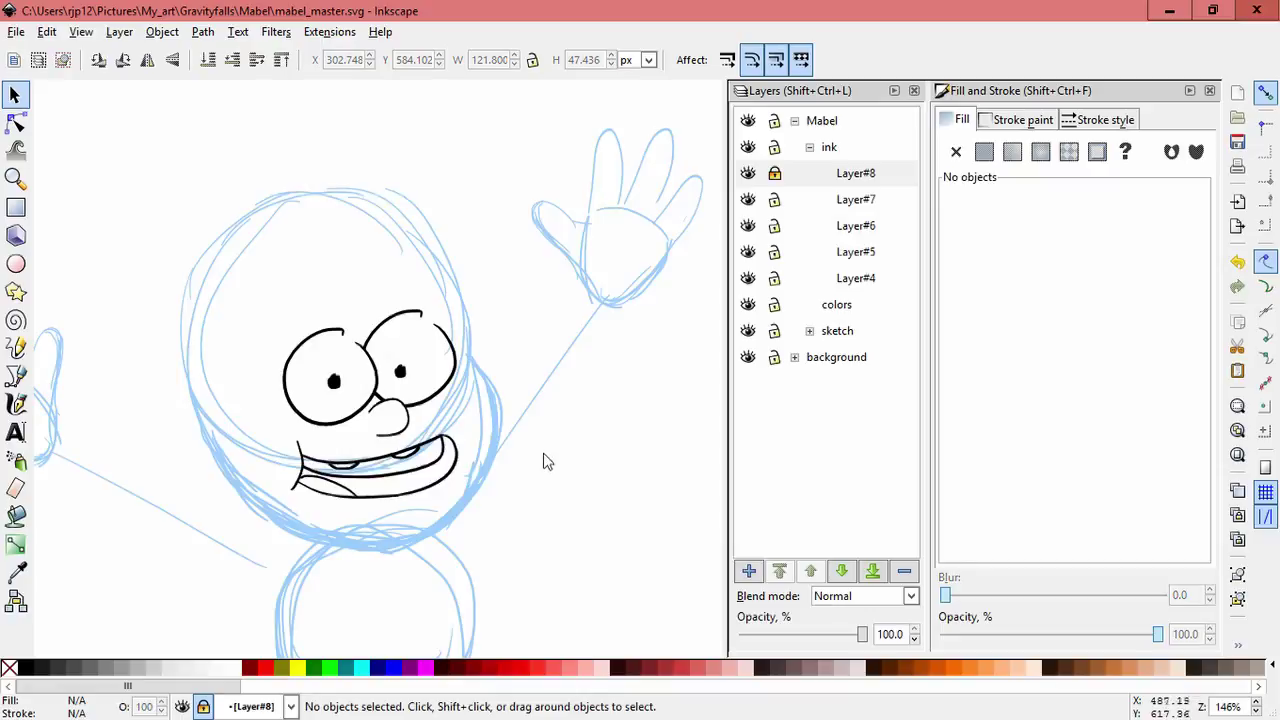
Step: Shrink the whole mouth to about 110 by 43 px, keeping its right end beneath the right eye
{"action": "left_click_drag", "start_coordinate": [488, 525], "coordinate": [206, 374]}
{"action": "left_click_drag", "start_coordinate": [464, 470], "coordinate": [447, 469]}
{"action": "left_click_drag", "start_coordinate": [442, 471], "coordinate": [460, 467]}
{"action": "left_click", "coordinate": [483, 479]}
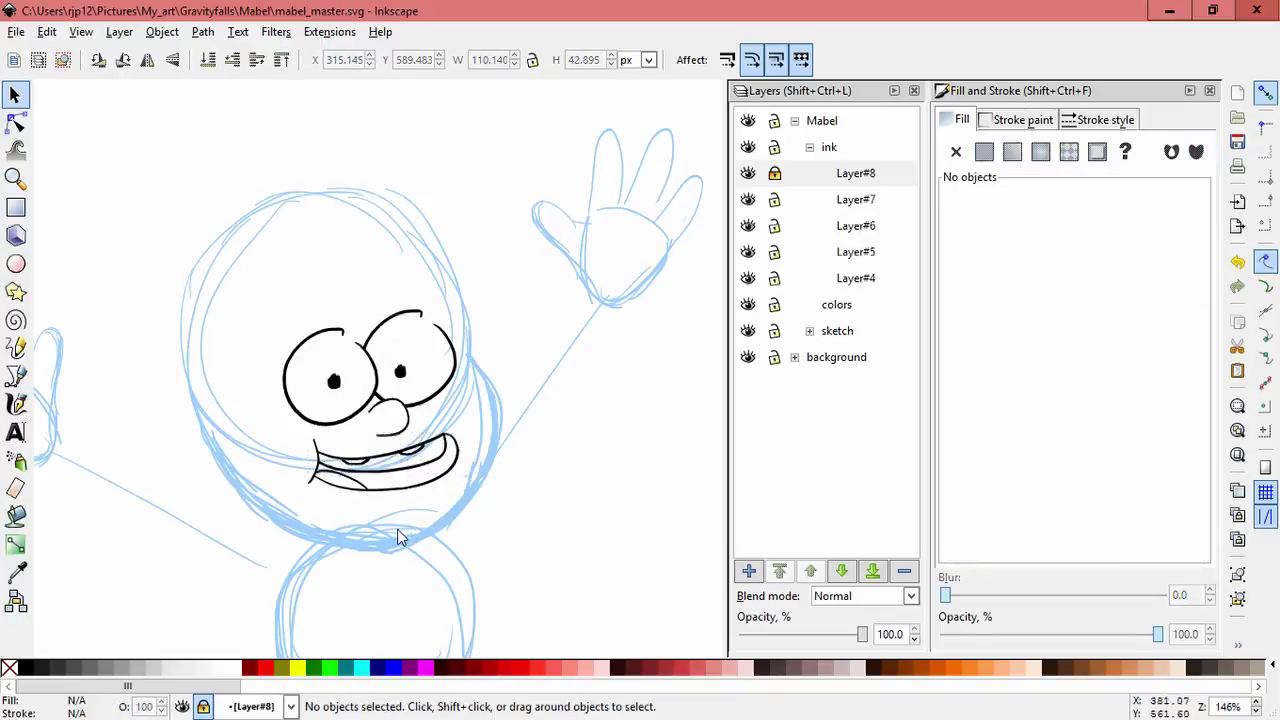
Step: Skew the right part of the lower teeth line upward past the upper lip, to about 65 by 32 px
{"action": "scroll", "coordinate": [398, 537], "scroll_direction": "up", "scroll_amount": 2}
{"action": "left_click", "coordinate": [434, 437]}
{"action": "left_click", "coordinate": [251, 449], "text": "shift"}
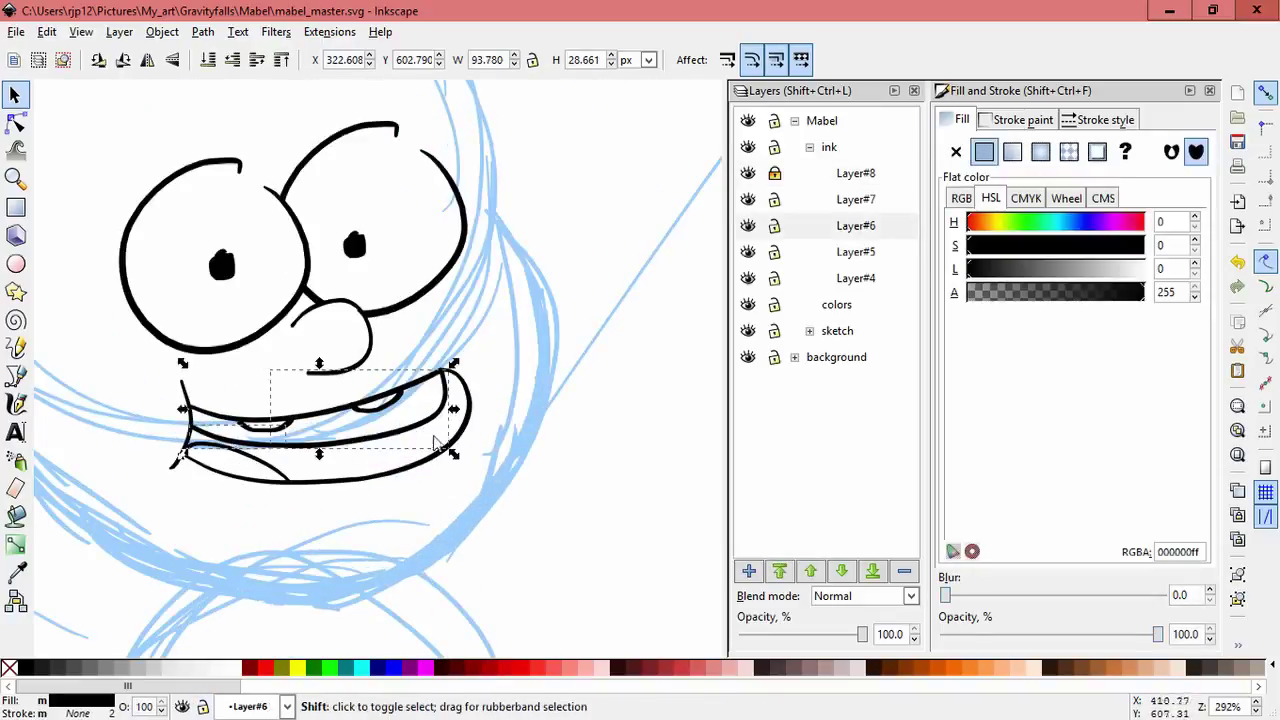
{"action": "left_click", "coordinate": [438, 440]}
{"action": "left_click_drag", "start_coordinate": [457, 409], "coordinate": [455, 394]}
{"action": "left_click", "coordinate": [487, 360]}
{"action": "left_click", "coordinate": [441, 402]}
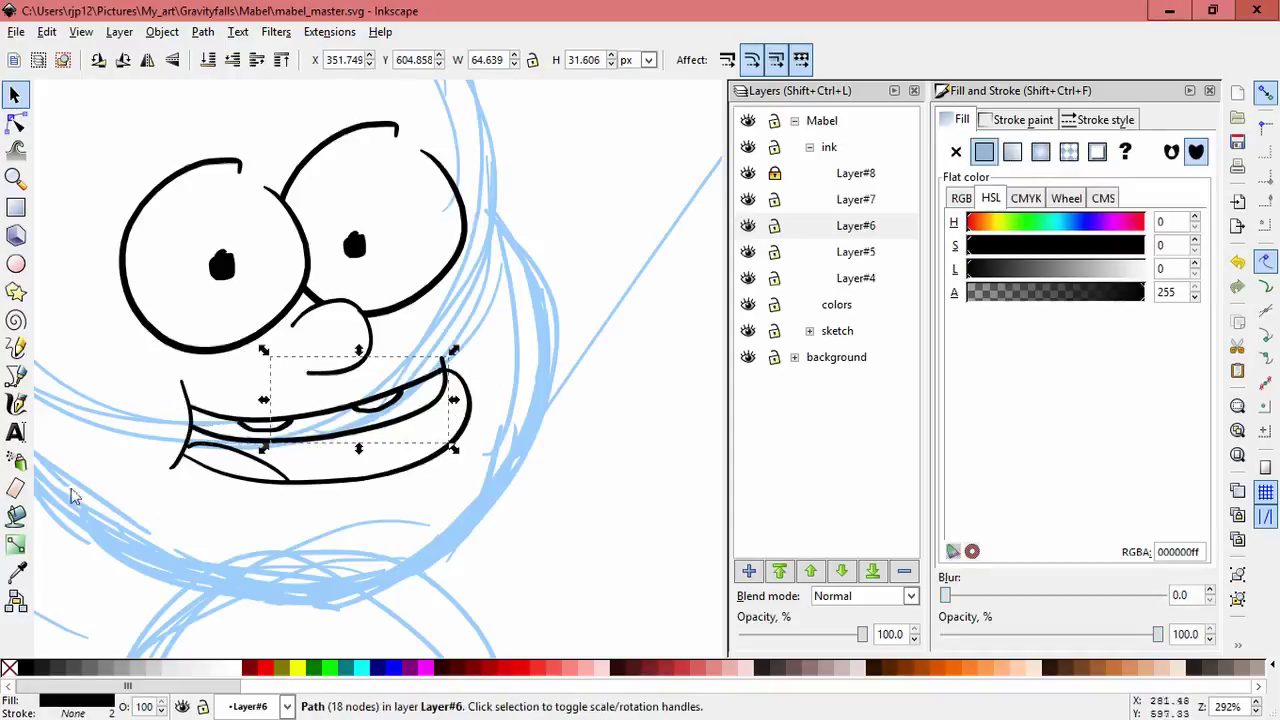
Step: Group the two lower teeth line strokes and draw a white-filled closed shape about 115 by 40 px over the mouth below the upper lip
{"action": "left_click", "coordinate": [216, 448], "text": "shift"}
{"action": "key", "text": "ctrl+g"}
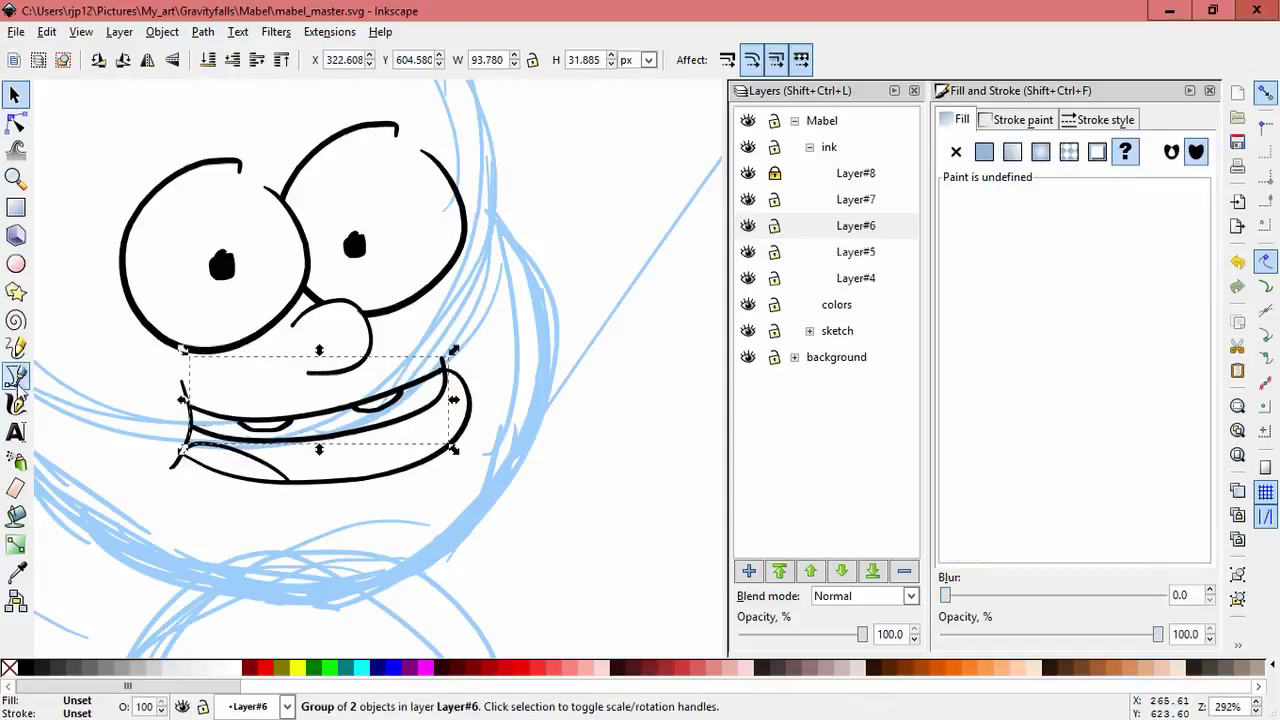
{"action": "left_click", "coordinate": [16, 376]}
{"action": "left_click", "coordinate": [160, 429]}
{"action": "left_click", "coordinate": [474, 370]}
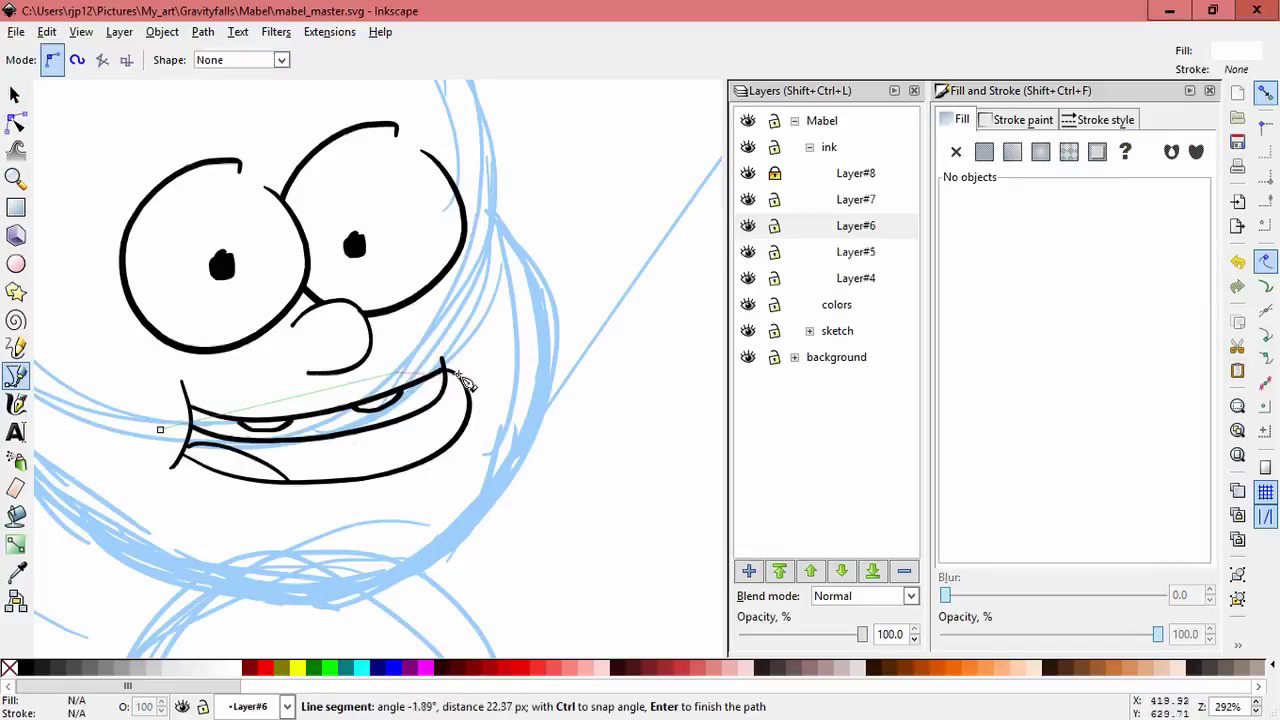
{"action": "left_click", "coordinate": [474, 470]}
{"action": "left_click", "coordinate": [160, 429]}
{"action": "left_click", "coordinate": [15, 93]}
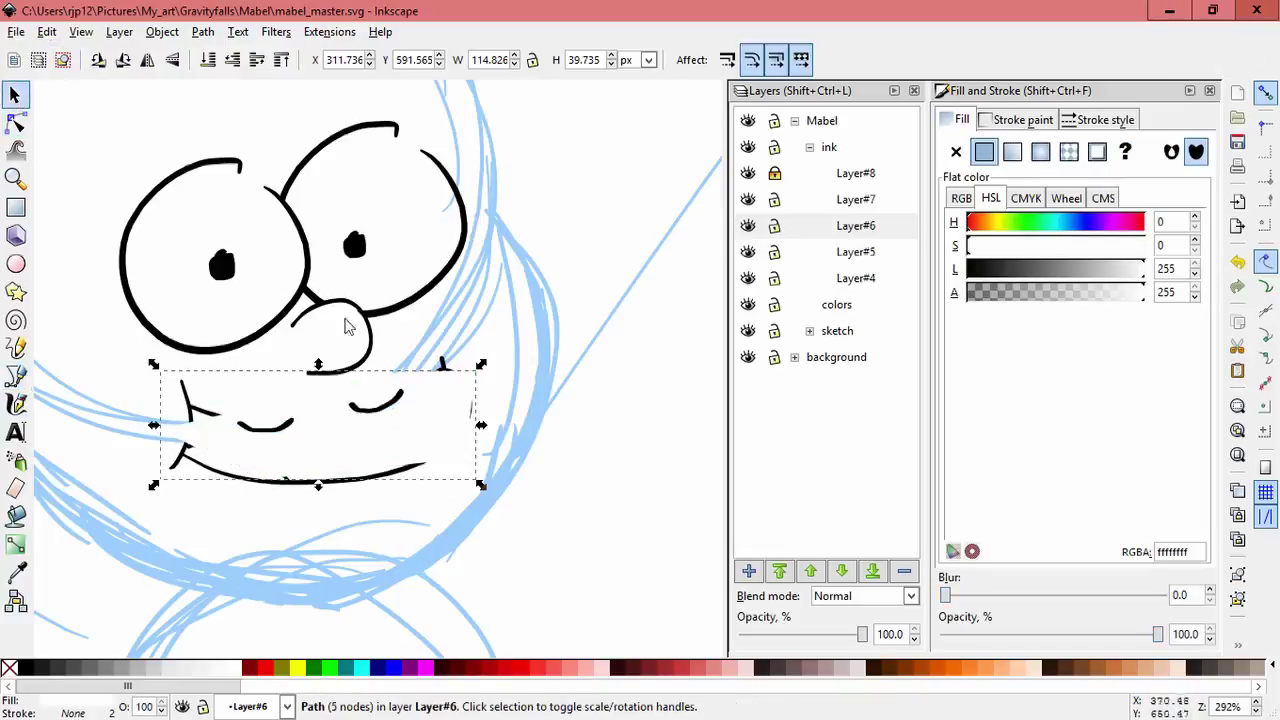
Step: Set the white shape as a mask on the grouped teeth line so its end above the upper lip is hidden
{"action": "left_click", "coordinate": [458, 371], "text": "shift"}
{"action": "left_click", "coordinate": [202, 31]}
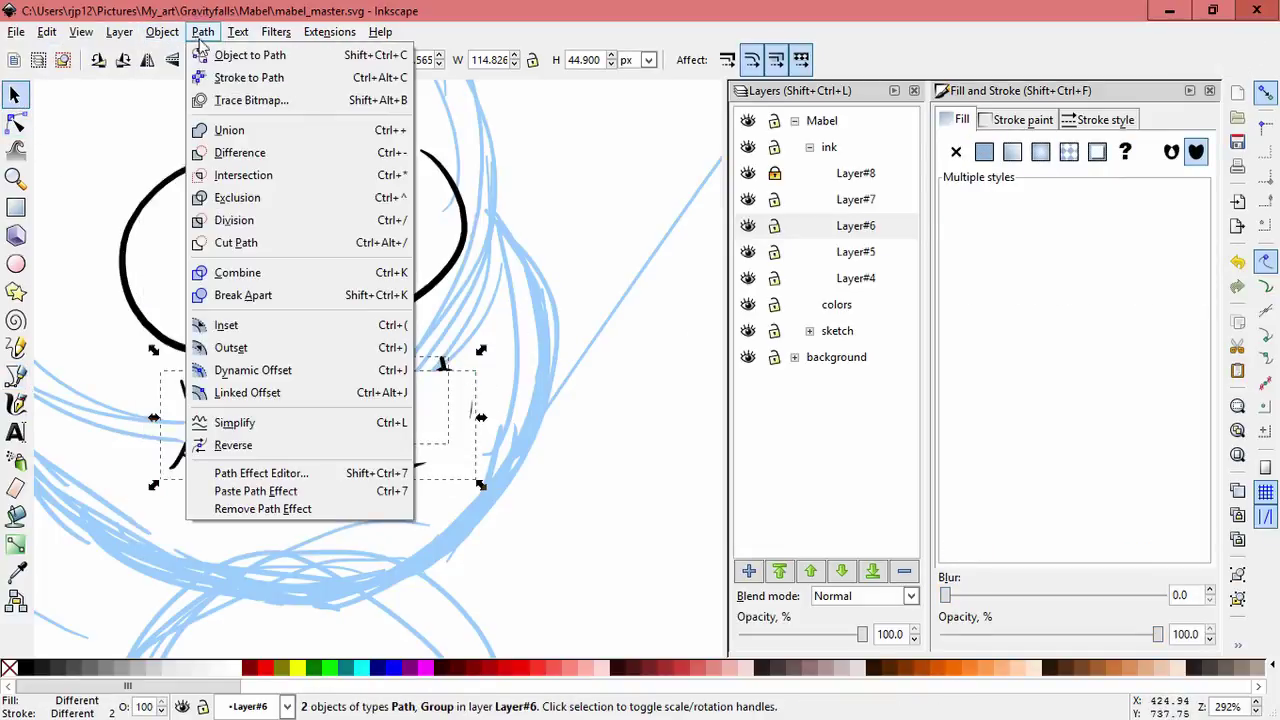
{"action": "mouse_move", "coordinate": [162, 31]}
{"action": "left_click", "coordinate": [406, 181]}
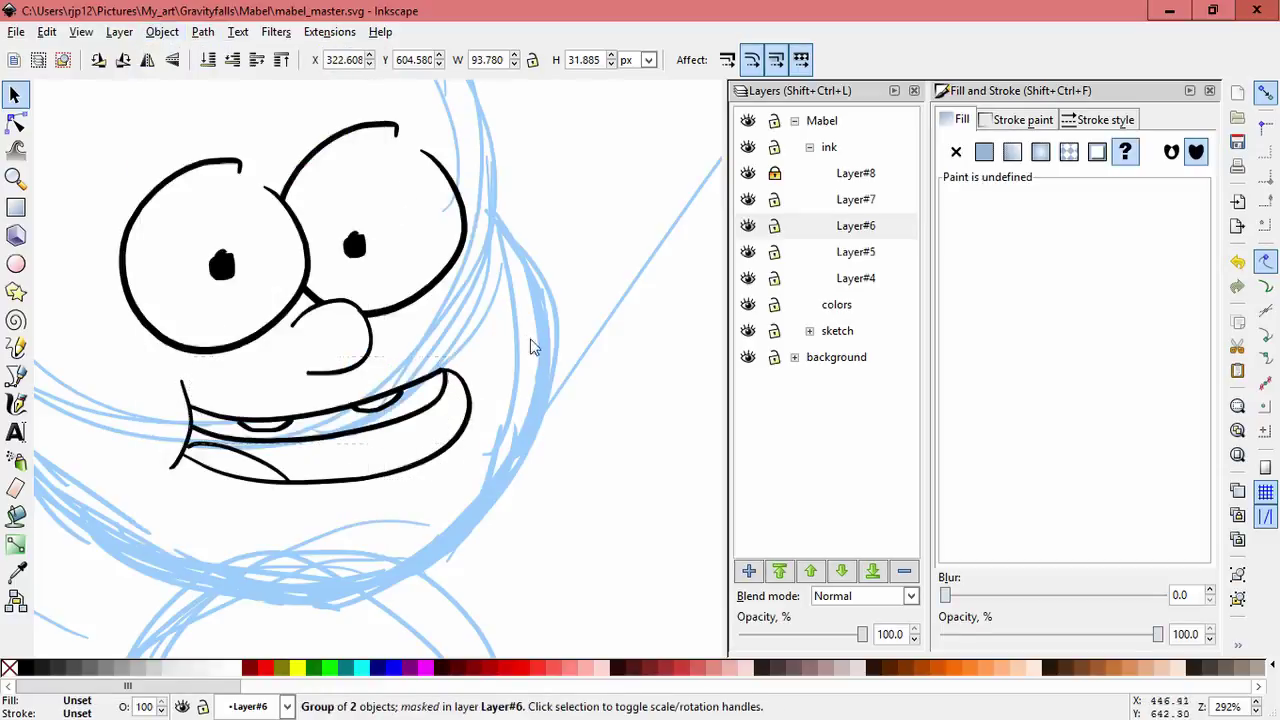
Step: Try enlarging the tongue line in the mouth's left corner to about 48 by 16 px
{"action": "left_click", "coordinate": [297, 478]}
{"action": "mouse_move", "coordinate": [297, 478]}
{"action": "left_mouse_down"}
{"action": "mouse_move", "coordinate": [268, 474]}
{"action": "mouse_move", "coordinate": [245, 438]}
{"action": "mouse_move", "coordinate": [323, 489]}
{"action": "mouse_move", "coordinate": [301, 473]}
{"action": "left_mouse_up"}
{"action": "key", "text": "ctrl+z"}
{"action": "left_click", "coordinate": [271, 464]}
{"action": "left_click", "coordinate": [332, 508]}
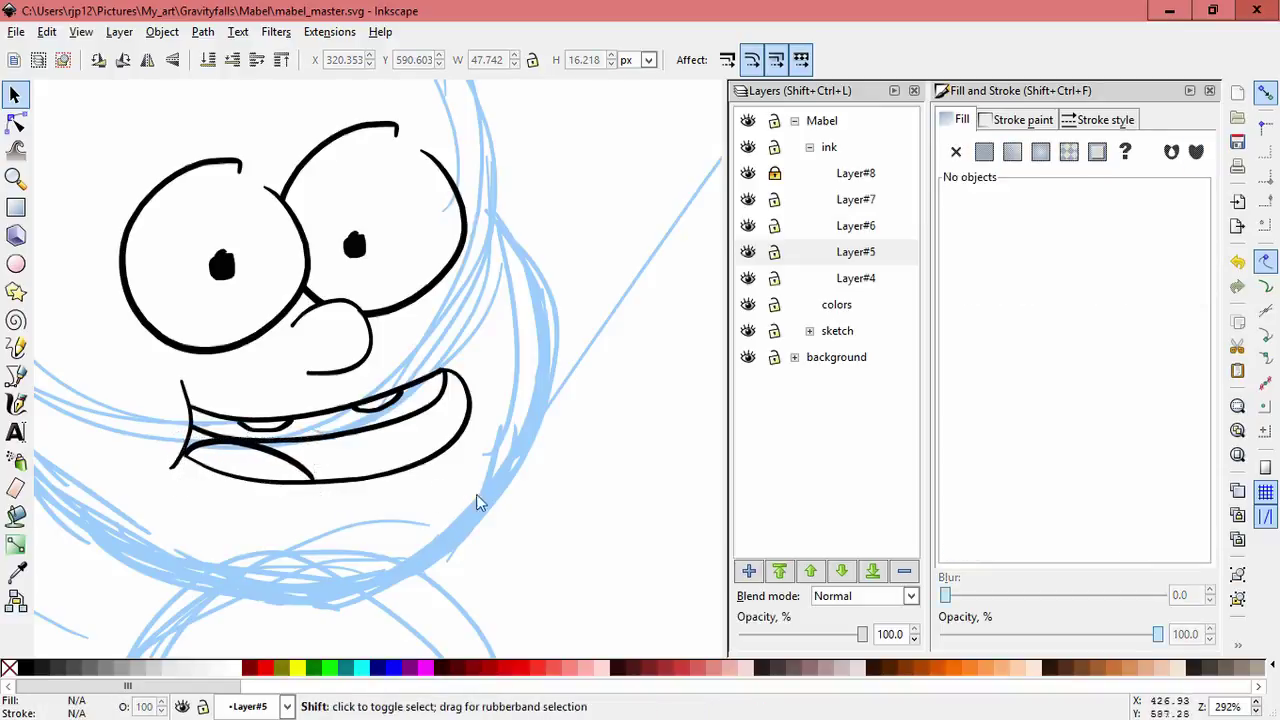
Step: Reshape the tongue line at the mouth's left corner to about 27 by 15 px so it meets the lower lip
{"action": "middle_click", "coordinate": [480, 503], "text": "shift"}
{"action": "middle_click", "coordinate": [480, 505], "text": "shift"}
{"action": "middle_click", "coordinate": [487, 524], "text": "shift"}
{"action": "left_click_drag", "start_coordinate": [514, 518], "coordinate": [512, 428]}
{"action": "scroll", "coordinate": [500, 440], "scroll_direction": "down", "scroll_amount": 2}
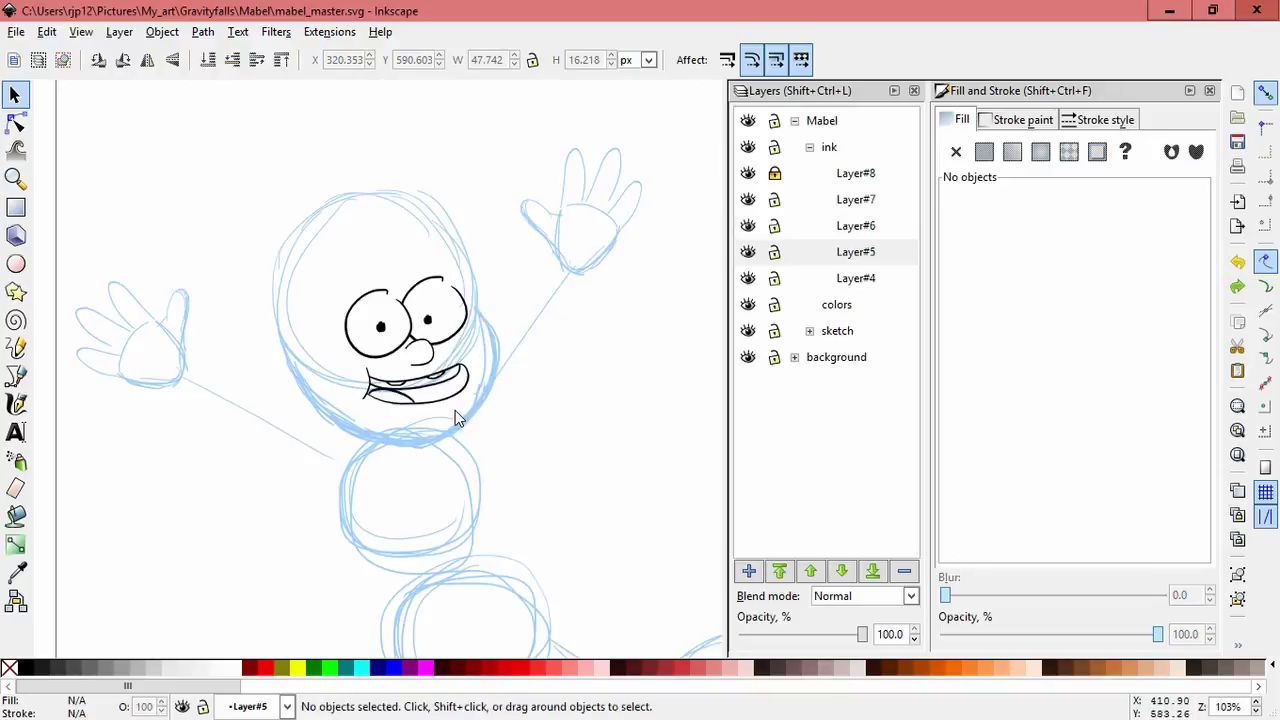
{"action": "scroll", "coordinate": [410, 430], "scroll_direction": "up", "scroll_amount": 3}
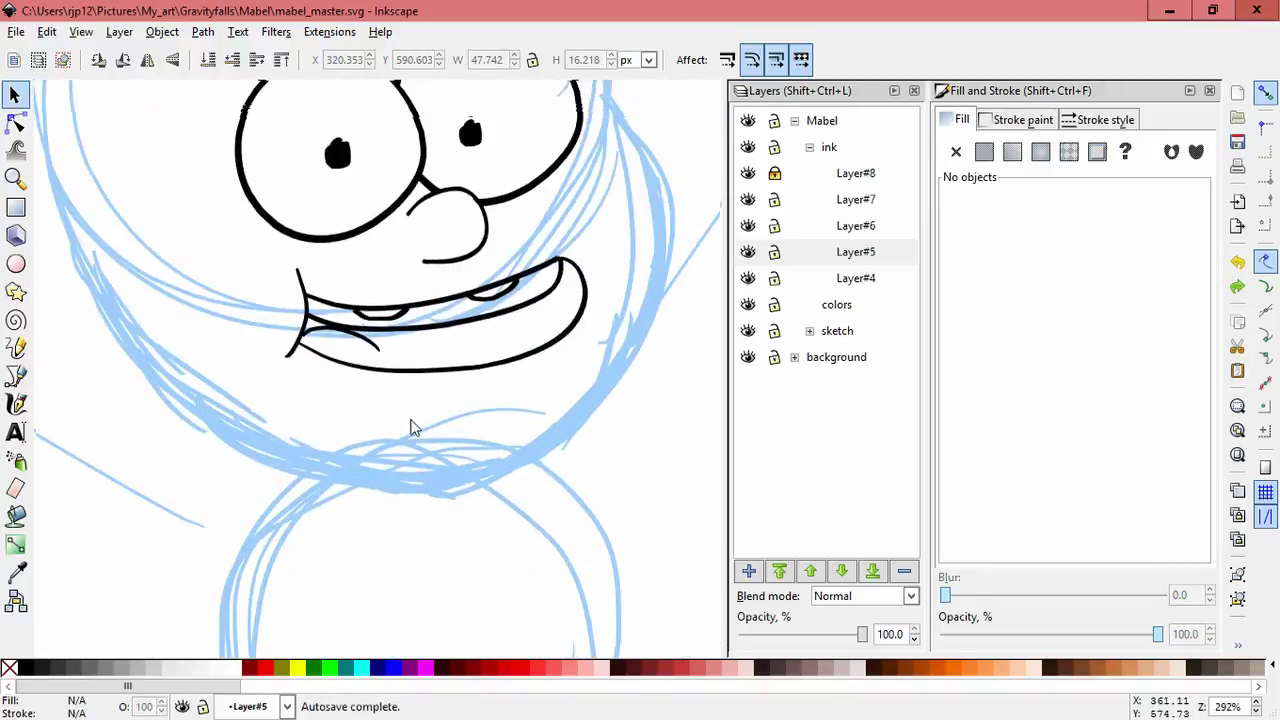
{"action": "scroll", "coordinate": [410, 428], "scroll_direction": "up", "scroll_amount": 1}
{"action": "left_click", "coordinate": [372, 372]}
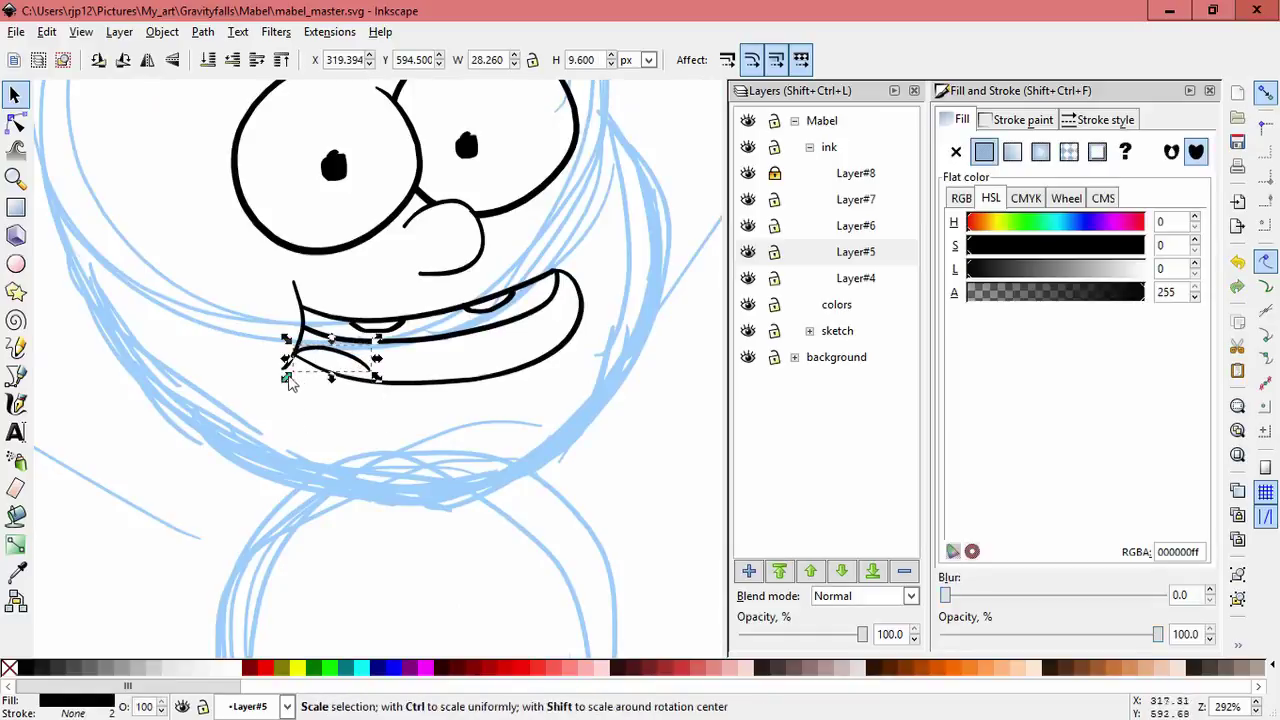
{"action": "left_click_drag", "start_coordinate": [331, 338], "coordinate": [338, 333]}
{"action": "left_click_drag", "start_coordinate": [353, 354], "coordinate": [378, 390]}
{"action": "left_click", "coordinate": [379, 448]}
{"action": "left_click", "coordinate": [278, 368]}
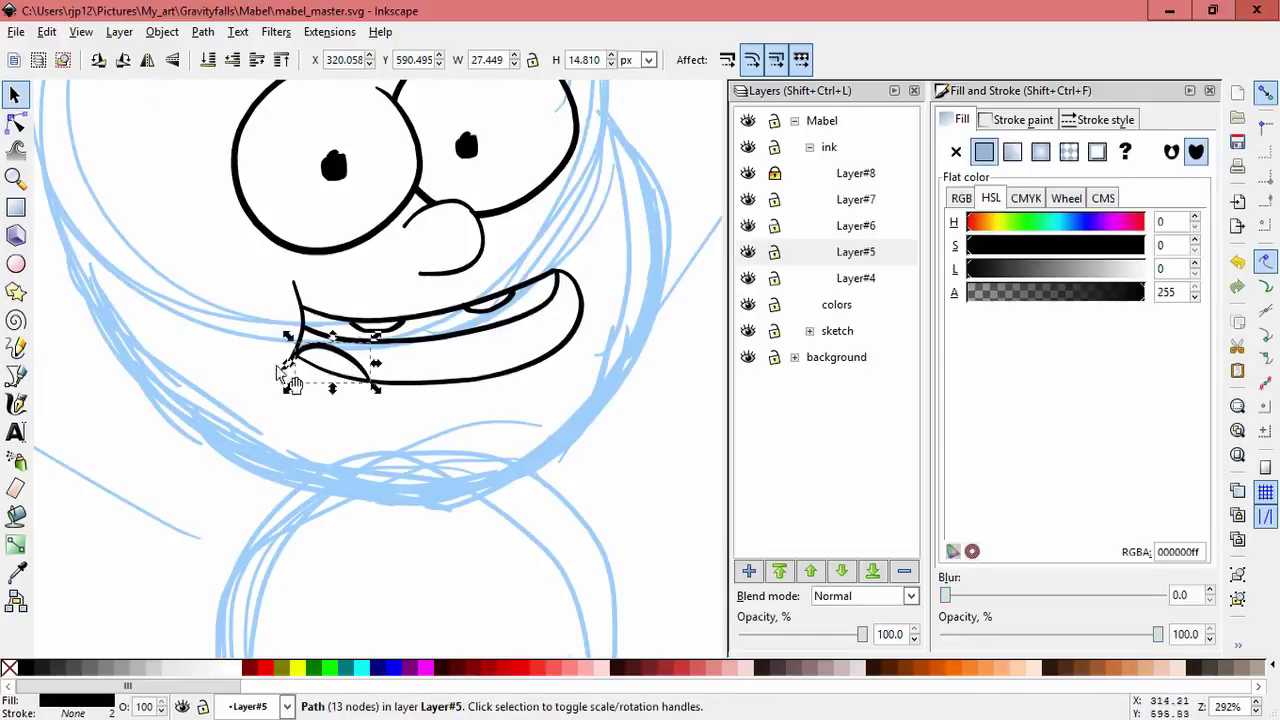
Step: Tweak the tongue line's curve and fit it between the mouth corner and the lower lip at about 28 by 14 px
{"action": "left_click", "coordinate": [15, 149]}
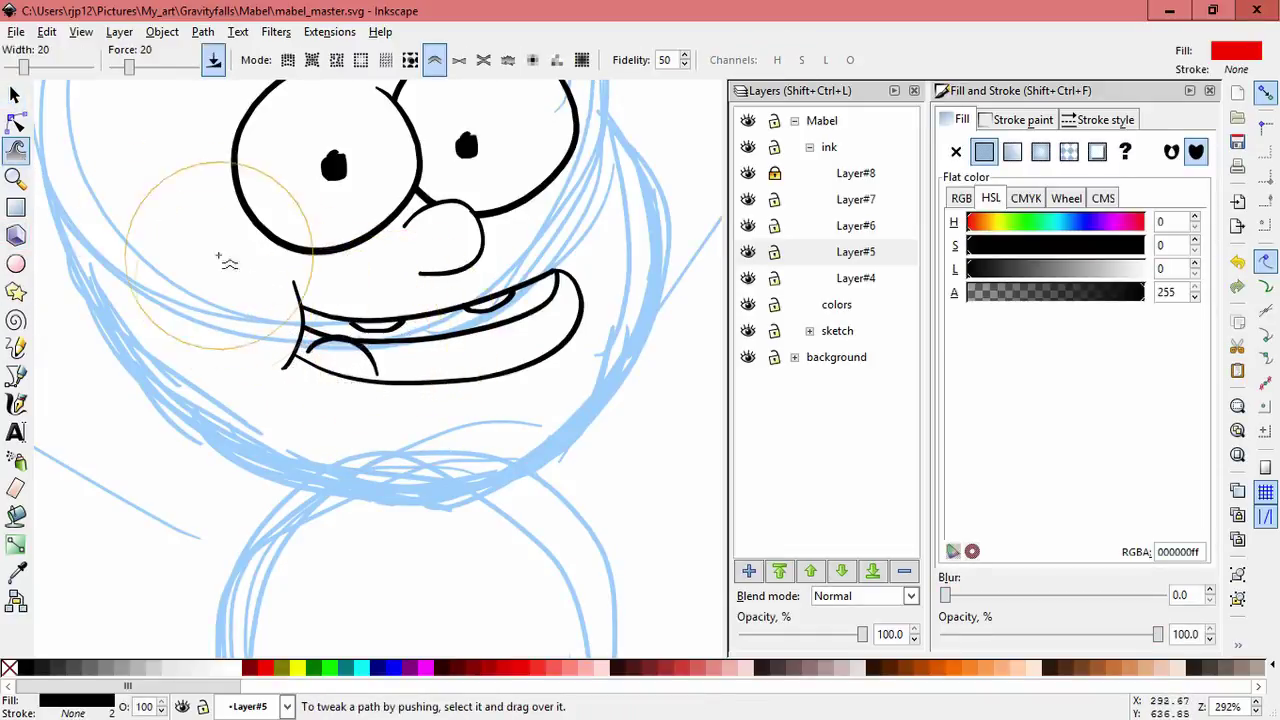
{"action": "left_click", "coordinate": [15, 94]}
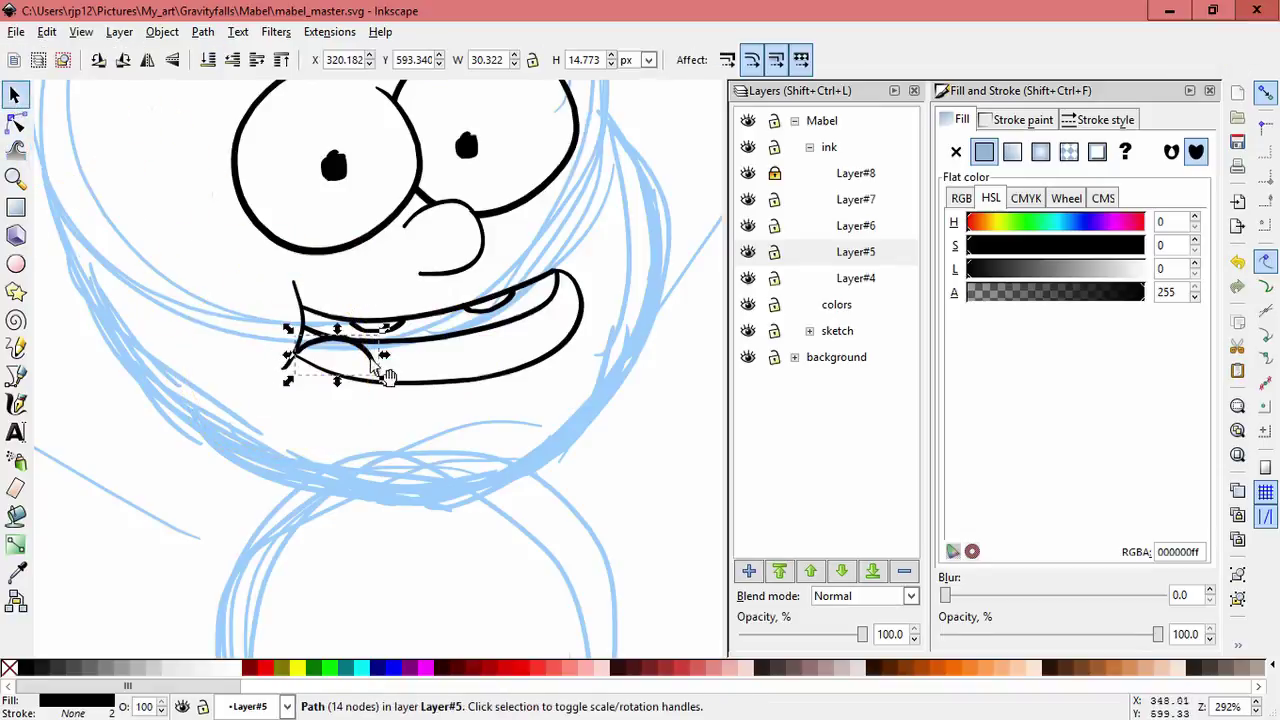
{"action": "mouse_move", "coordinate": [385, 382]}
{"action": "left_mouse_down"}
{"action": "mouse_move", "coordinate": [378, 392]}
{"action": "mouse_move", "coordinate": [346, 367]}
{"action": "mouse_move", "coordinate": [377, 362]}
{"action": "left_mouse_up"}
{"action": "left_click", "coordinate": [368, 348]}
{"action": "left_click", "coordinate": [366, 362]}
{"action": "left_click", "coordinate": [369, 370]}
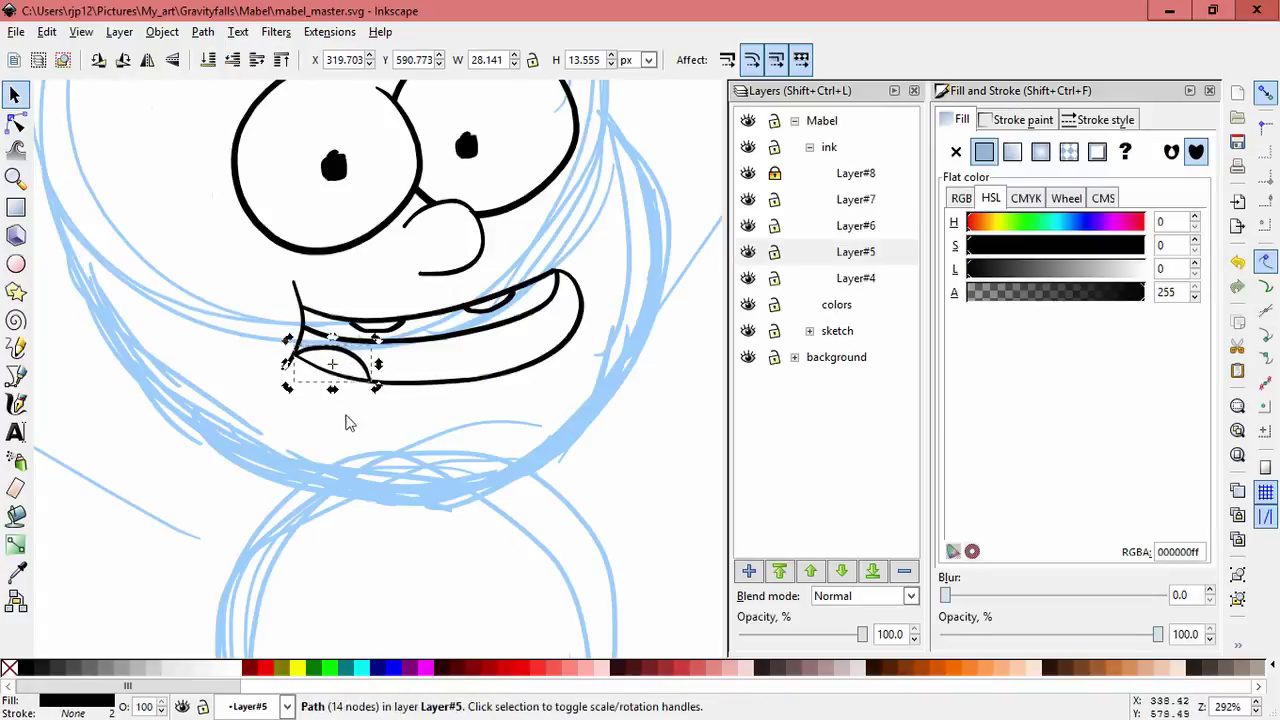
{"action": "left_click", "coordinate": [350, 418]}
Step: Move the tongue line right along the lower lip, away from the mouth's left corner
{"action": "middle_click", "coordinate": [506, 450], "text": "shift"}
{"action": "middle_click", "coordinate": [510, 460], "text": "shift"}
{"action": "middle_click", "coordinate": [511, 466], "text": "shift"}
{"action": "left_click_drag", "start_coordinate": [522, 444], "coordinate": [508, 428]}
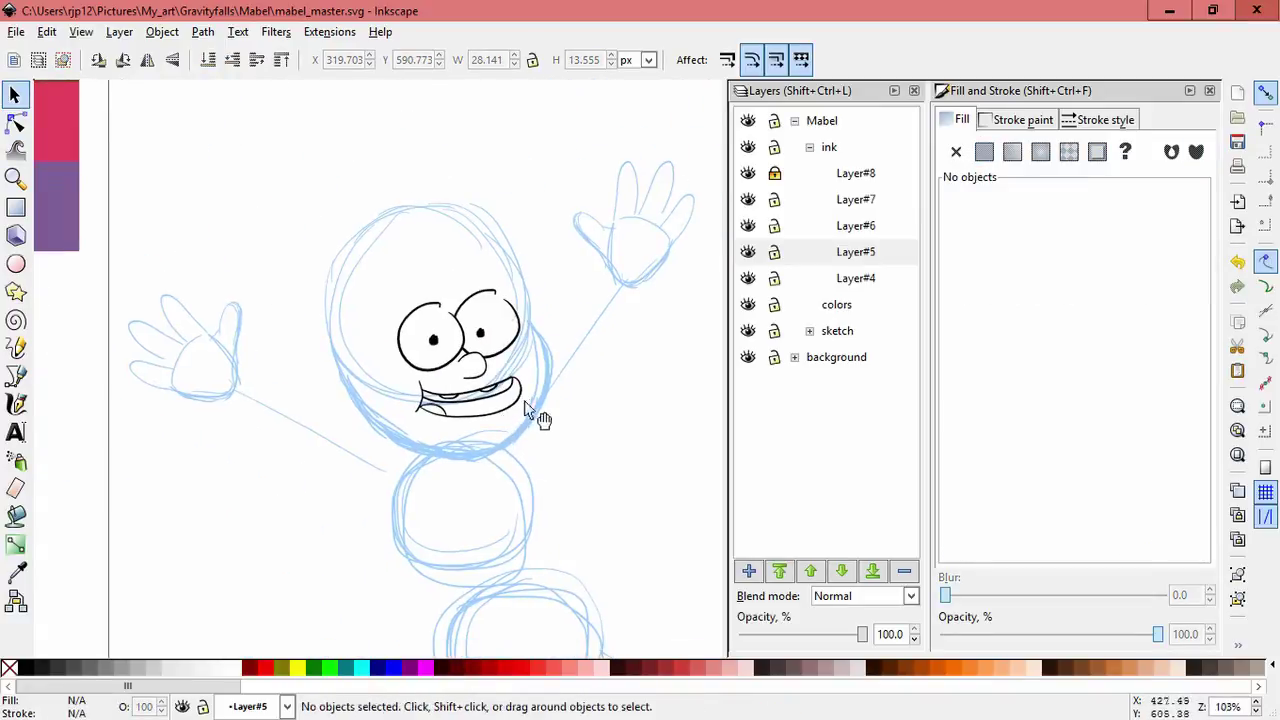
{"action": "scroll", "coordinate": [488, 446], "scroll_direction": "up", "scroll_amount": 2}
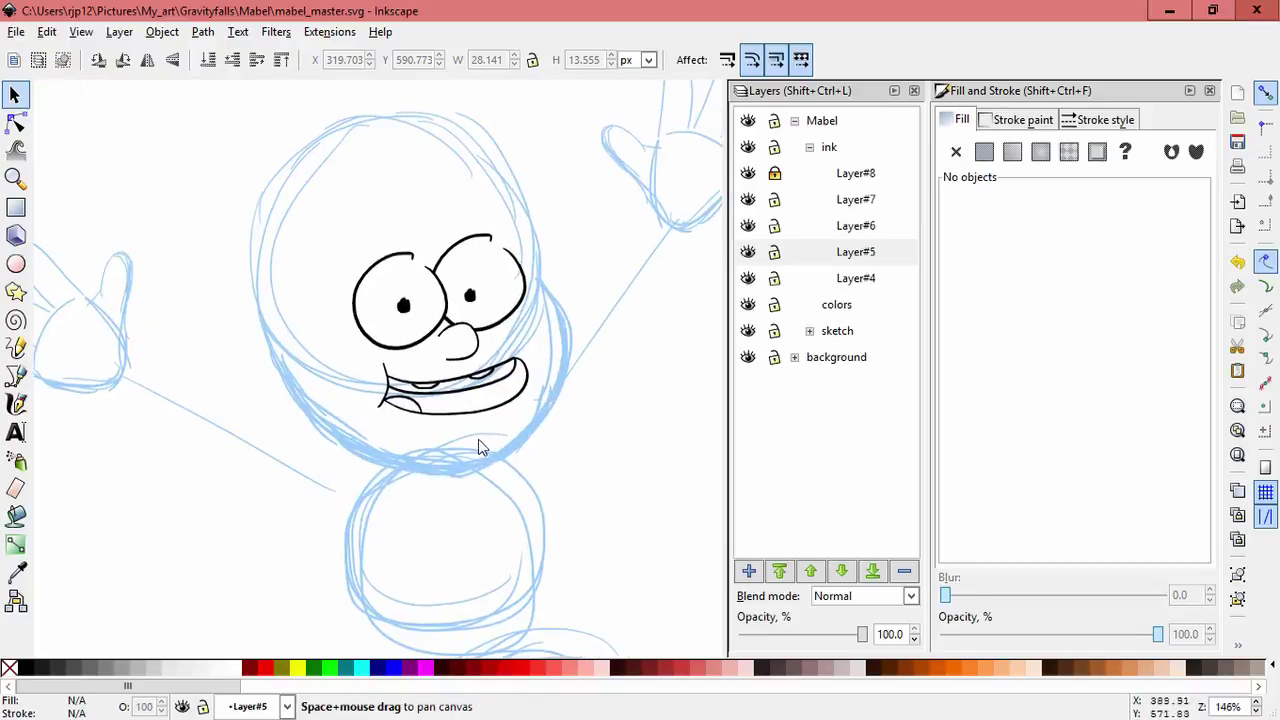
{"action": "left_click_drag", "start_coordinate": [426, 418], "coordinate": [441, 397]}
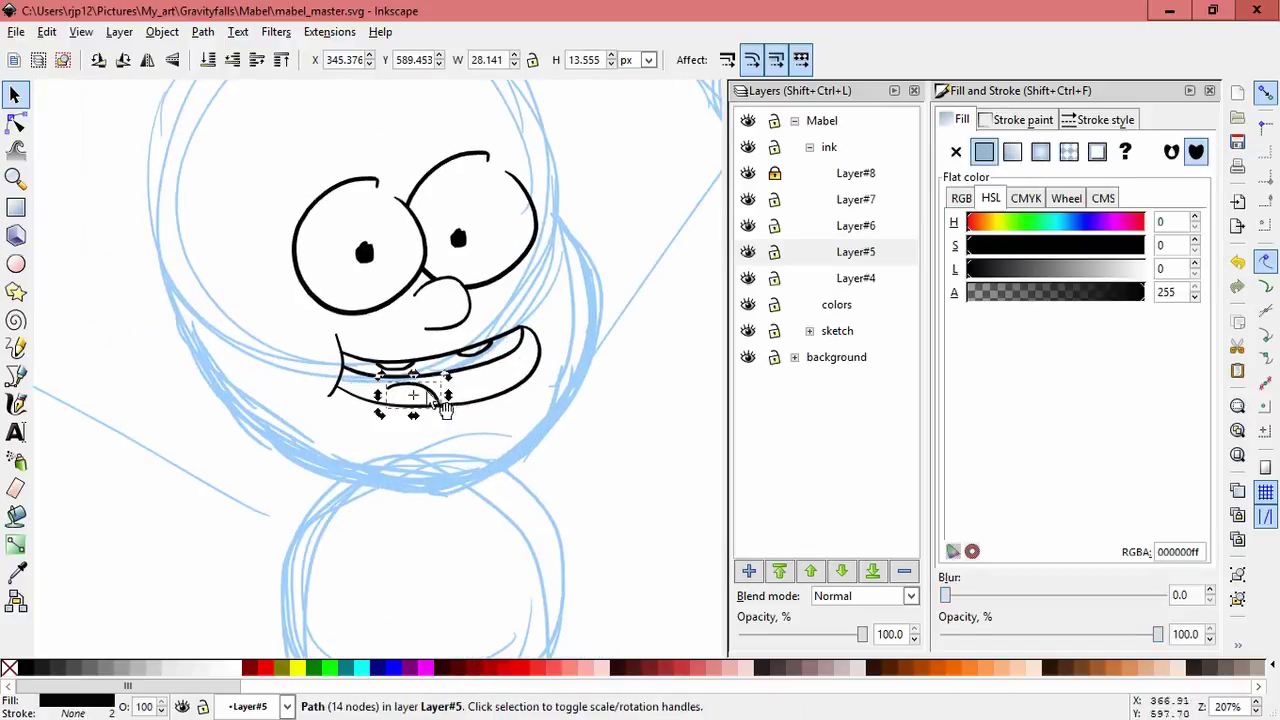
{"action": "left_click", "coordinate": [393, 385]}
{"action": "left_click", "coordinate": [388, 387]}
{"action": "left_click", "coordinate": [388, 385]}
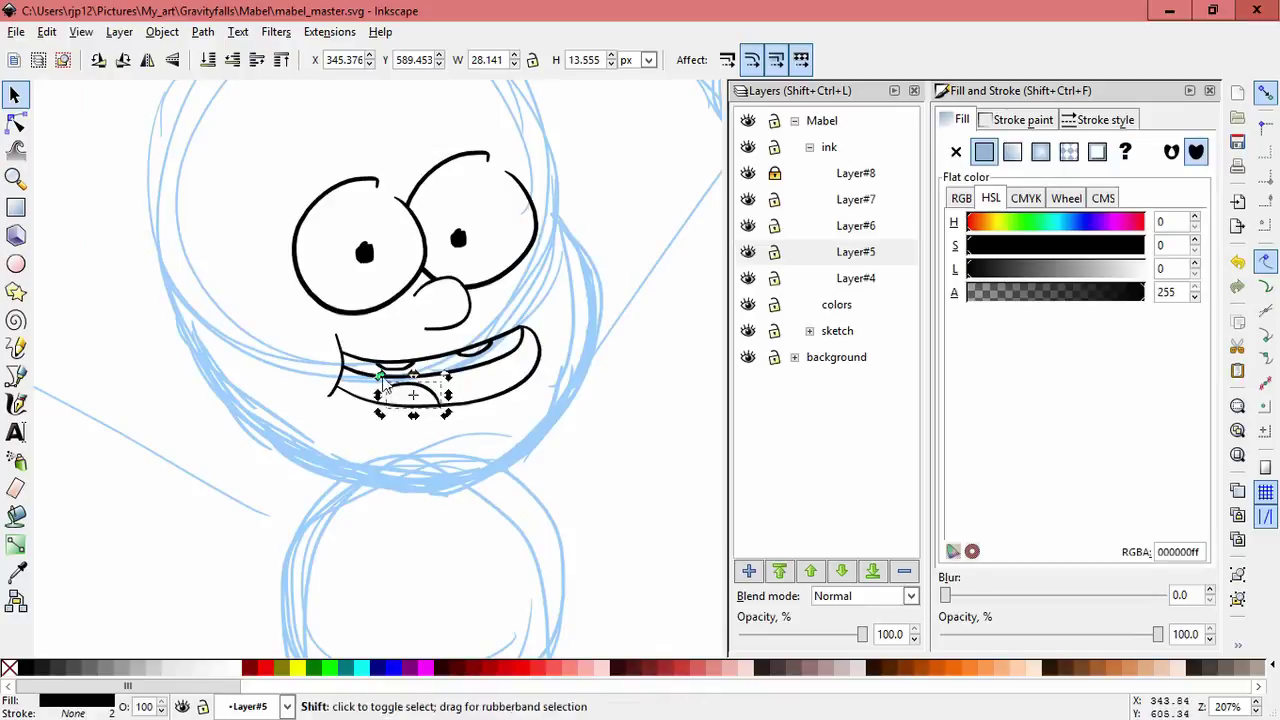
Step: Stretch the tongue line left to the mouth corner and flatten it to about 61 by 10 px, ending on the lower lip
{"action": "left_click_drag", "start_coordinate": [379, 377], "coordinate": [345, 400]}
{"action": "left_click", "coordinate": [388, 396]}
{"action": "mouse_move", "coordinate": [440, 398]}
{"action": "left_mouse_down"}
{"action": "mouse_move", "coordinate": [477, 403]}
{"action": "mouse_move", "coordinate": [443, 411]}
{"action": "left_mouse_up"}
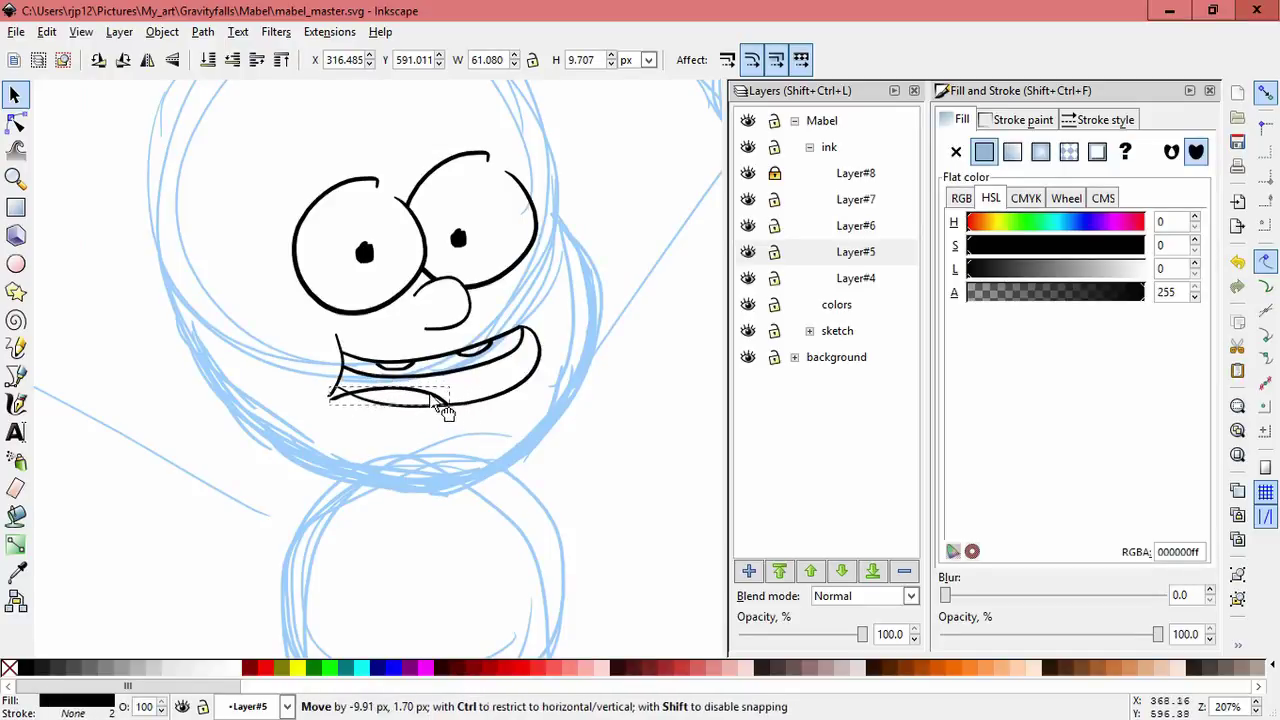
{"action": "left_click", "coordinate": [405, 452]}
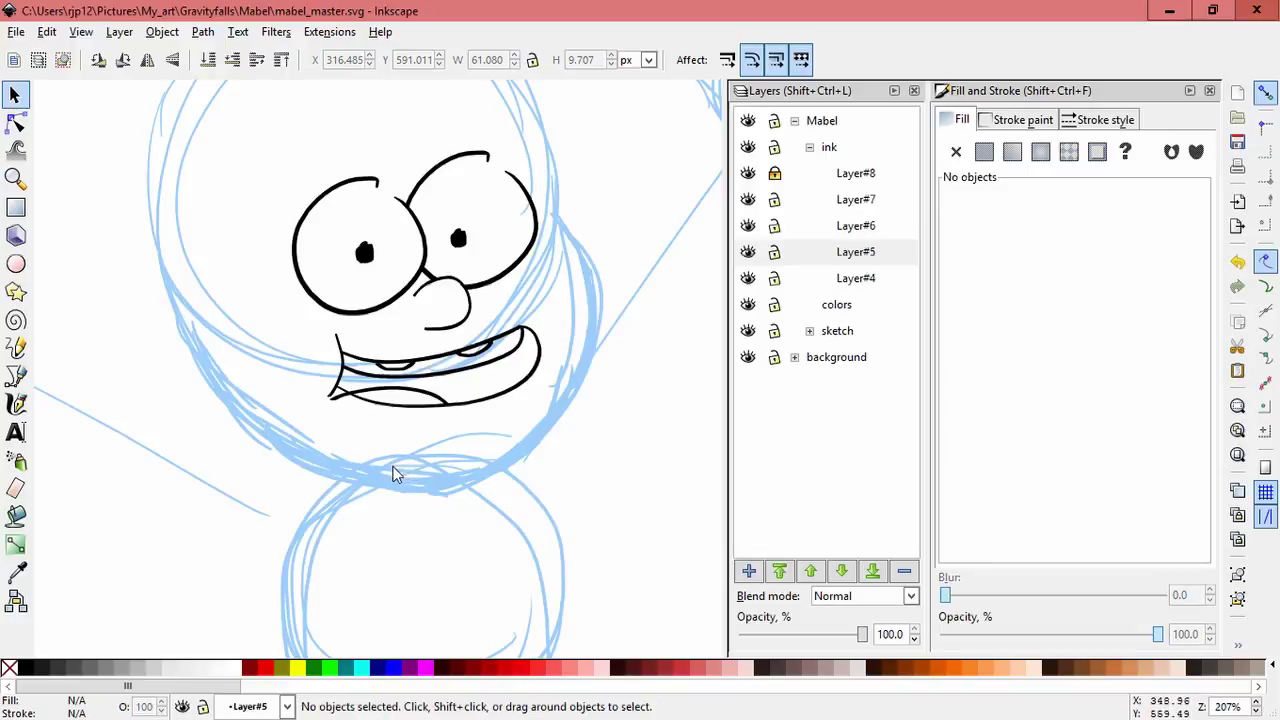
Step: Draw a white-filled closed shape over the tongue line, with its lower edge following the lower lip from the mouth's left corner
{"action": "scroll", "coordinate": [423, 443], "scroll_direction": "up", "scroll_amount": 1}
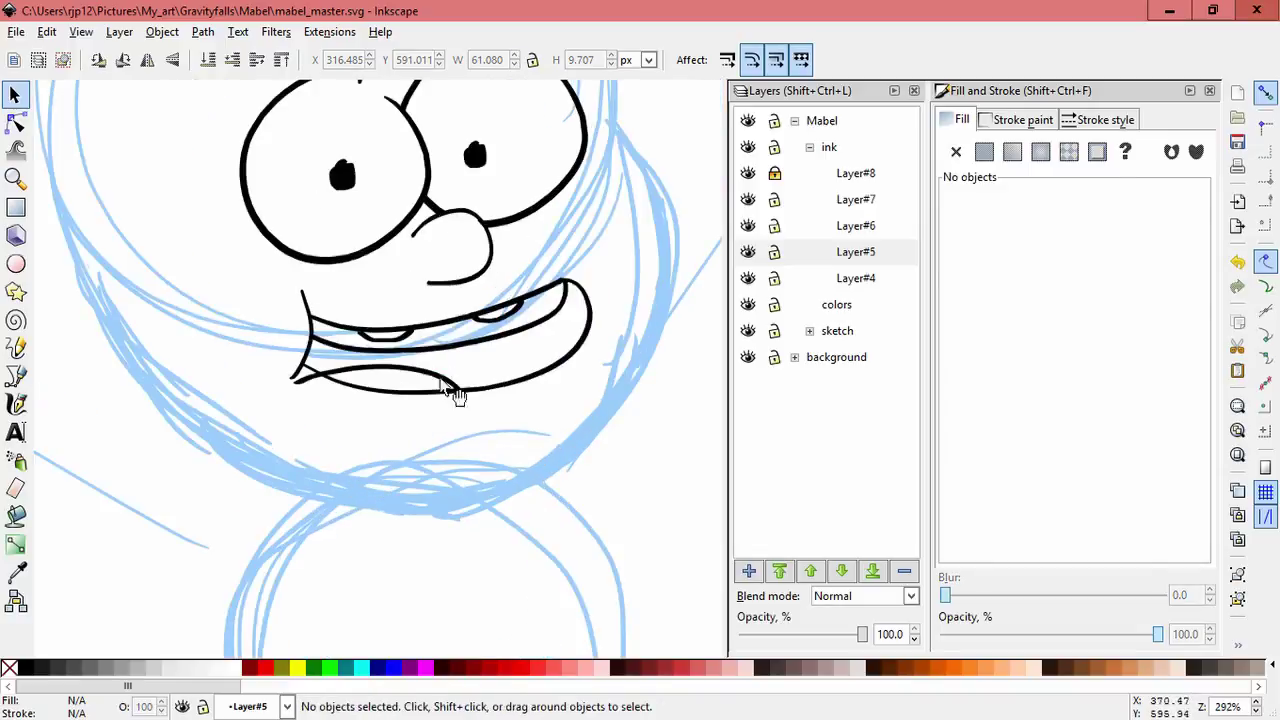
{"action": "left_click", "coordinate": [455, 391]}
{"action": "left_click", "coordinate": [15, 375]}
{"action": "left_click", "coordinate": [306, 369]}
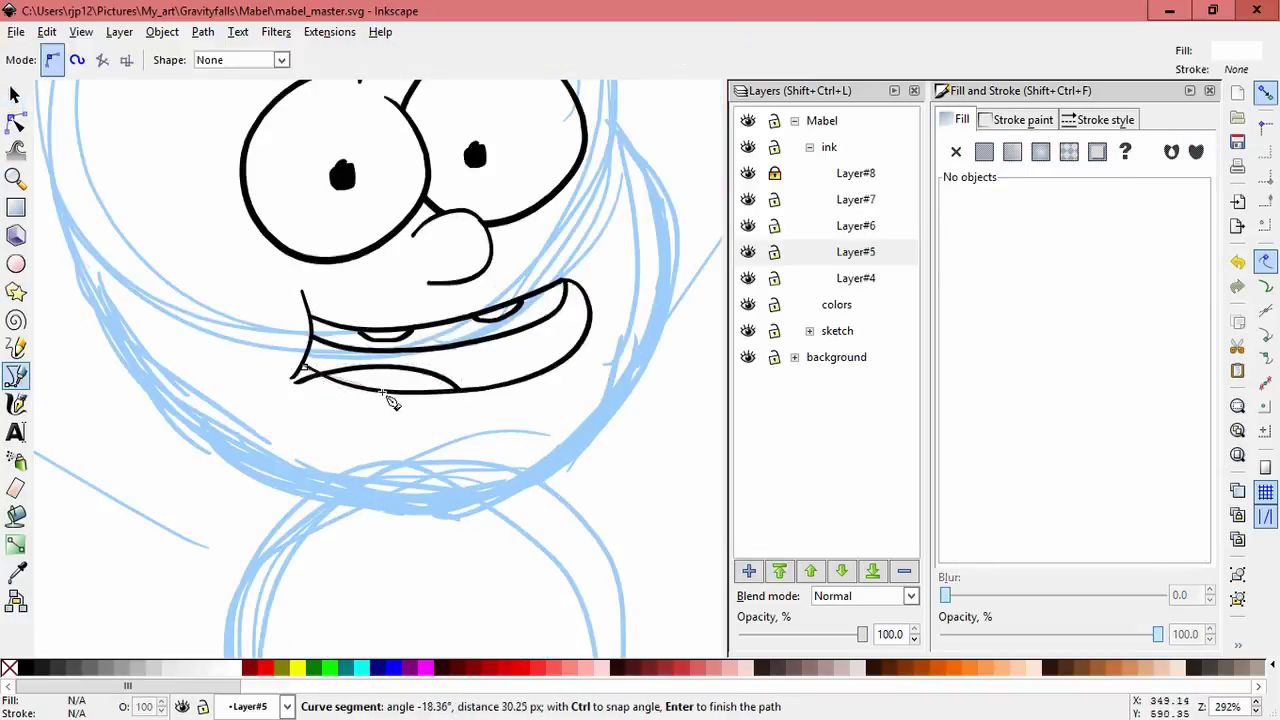
{"action": "left_click", "coordinate": [382, 392]}
{"action": "left_click", "coordinate": [493, 388]}
{"action": "left_click", "coordinate": [493, 332]}
{"action": "left_click", "coordinate": [336, 333]}
{"action": "left_click", "coordinate": [305, 368]}
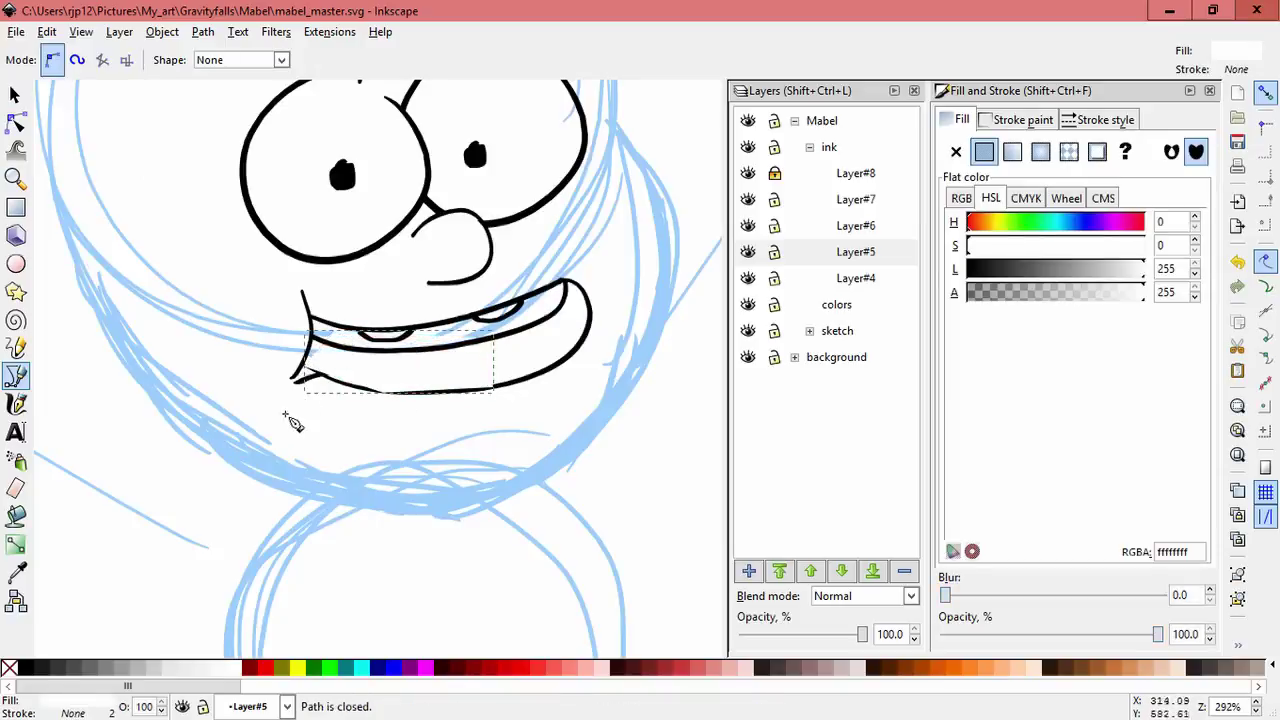
Step: Apply the white-filled shape as a mask on the tongue line, trimming the line's end past the mouth's left corner
{"action": "left_click", "coordinate": [12, 93]}
{"action": "left_click", "coordinate": [329, 385], "text": "shift"}
{"action": "left_click", "coordinate": [162, 31]}
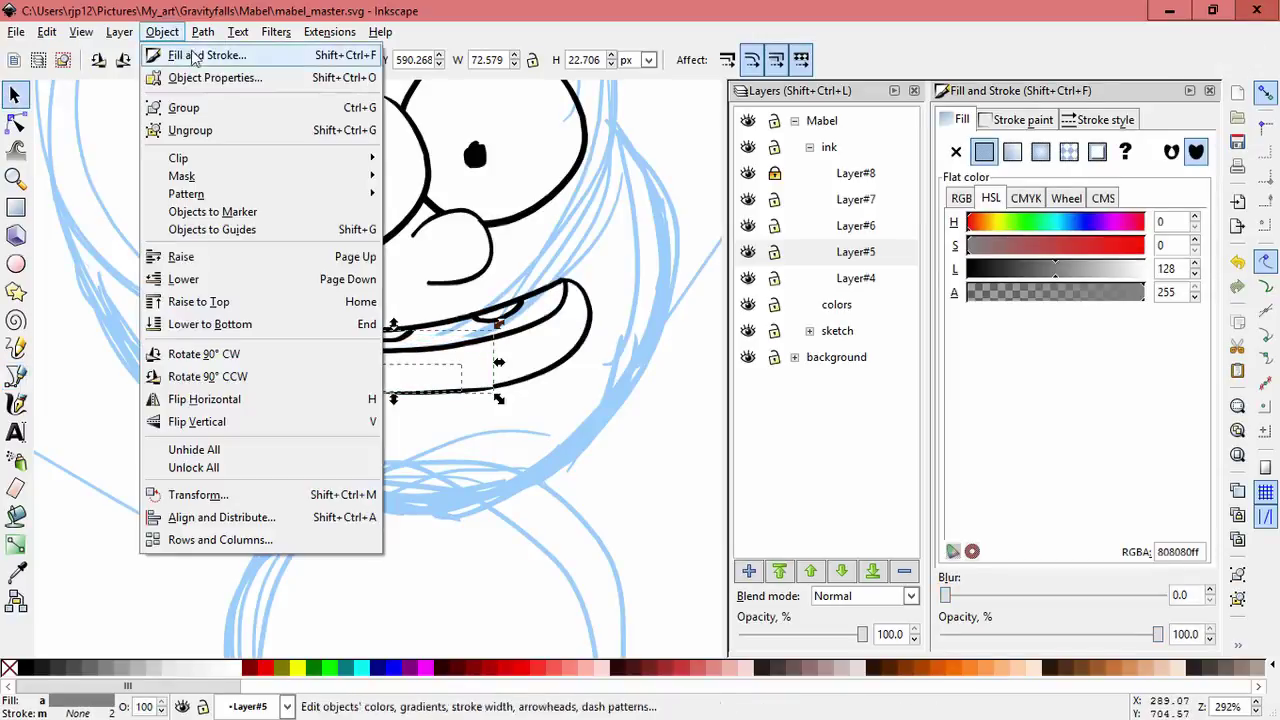
{"action": "left_click", "coordinate": [410, 176]}
{"action": "key", "text": "n"}
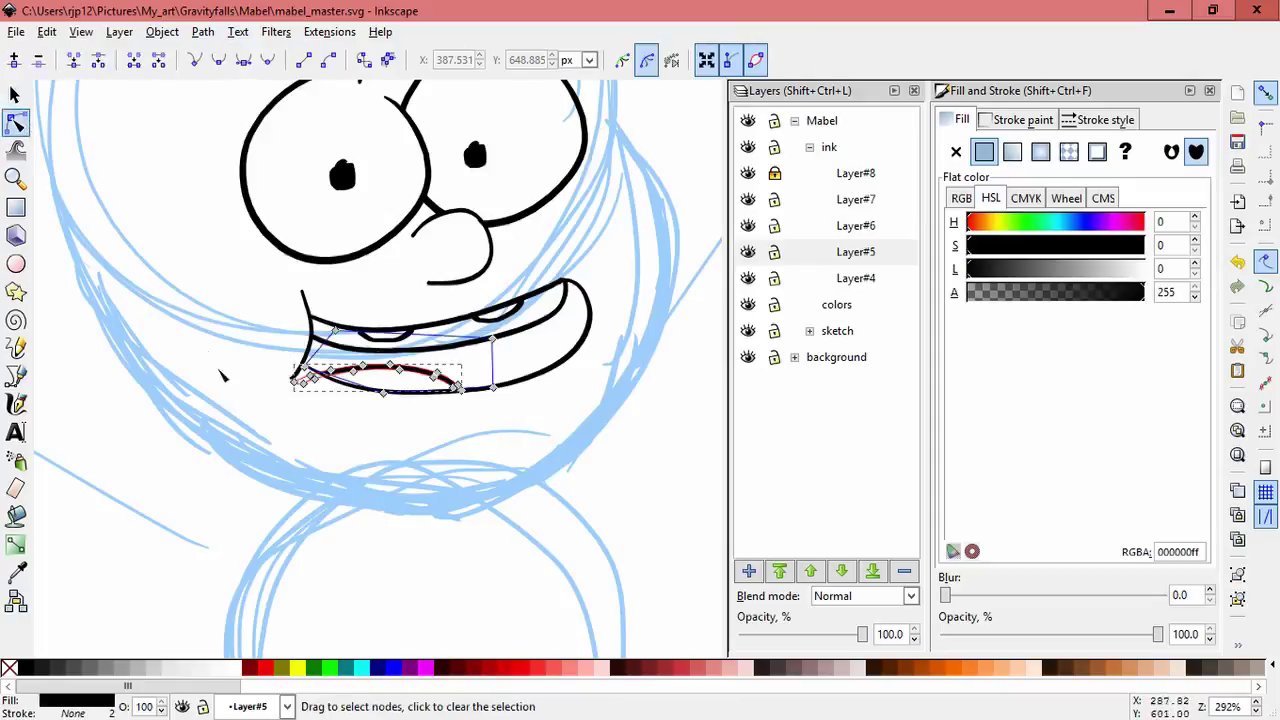
{"action": "scroll", "coordinate": [296, 415], "scroll_direction": "up", "scroll_amount": 1}
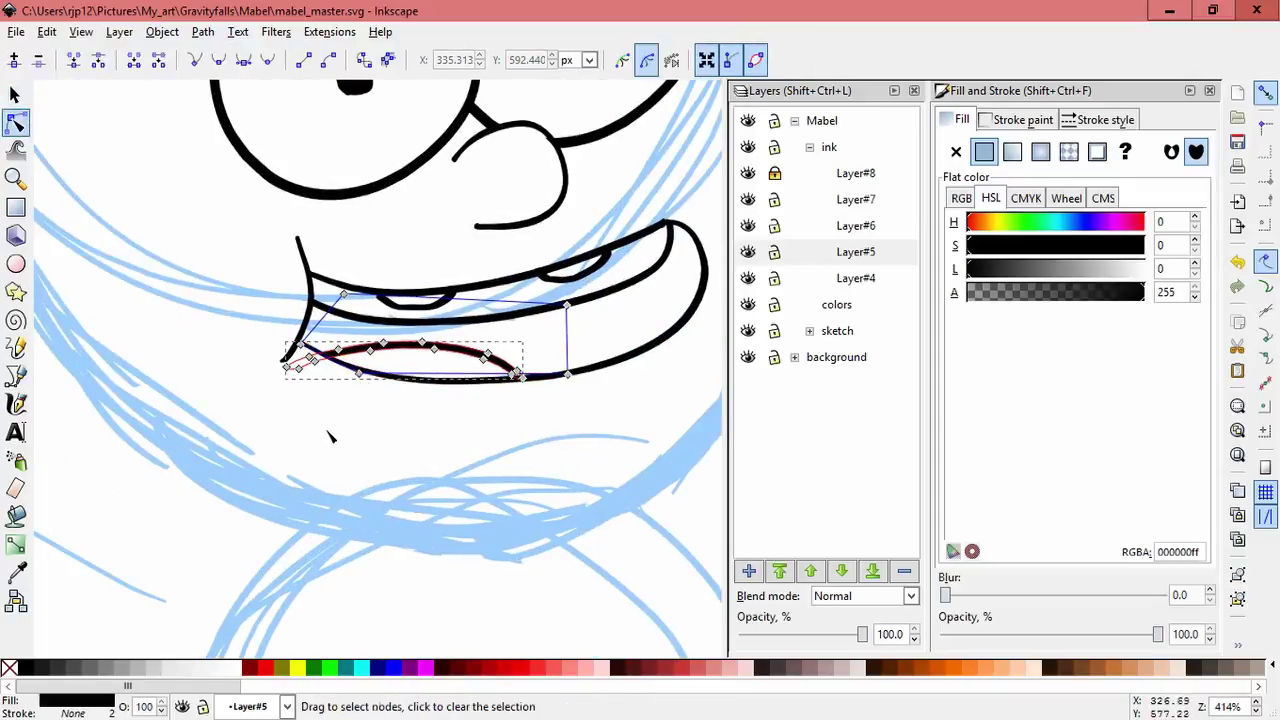
{"action": "left_click", "coordinate": [286, 362]}
{"action": "left_click", "coordinate": [290, 364]}
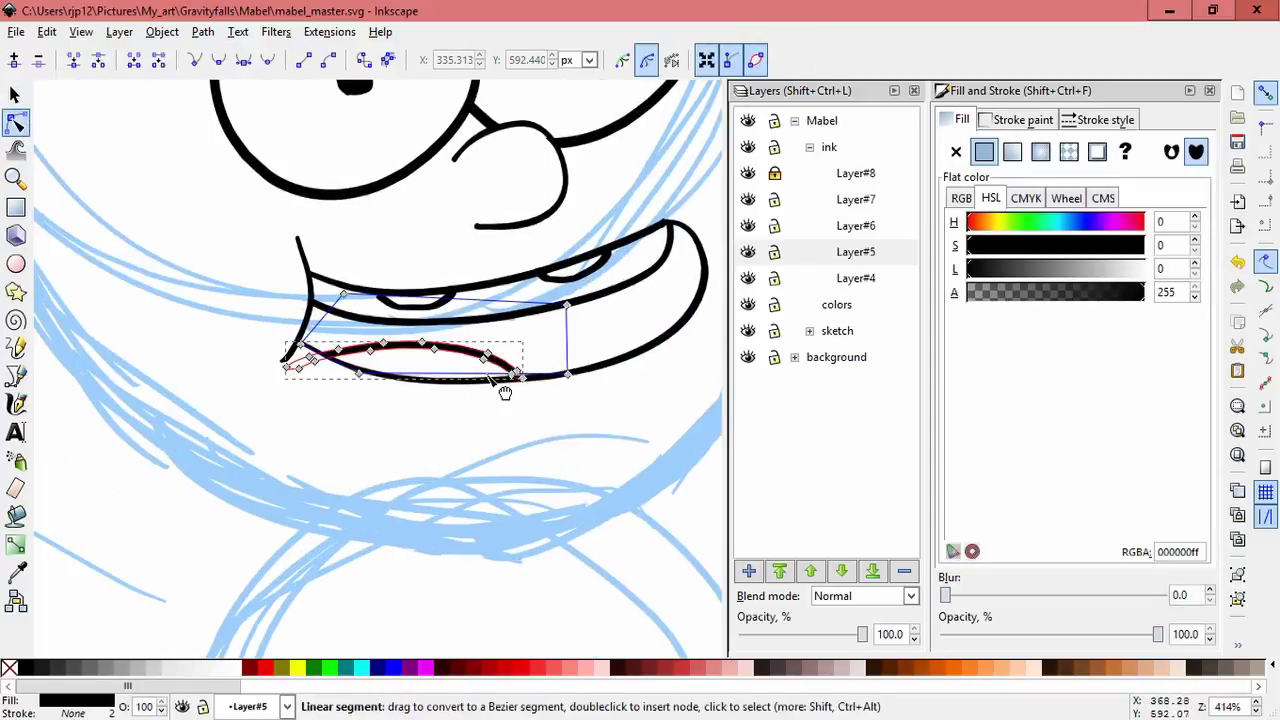
{"action": "left_click", "coordinate": [444, 428]}
Step: Deselect the masked tongue line and save the drawing
{"action": "left_click", "coordinate": [16, 95]}
{"action": "middle_click", "coordinate": [369, 426], "text": "shift"}
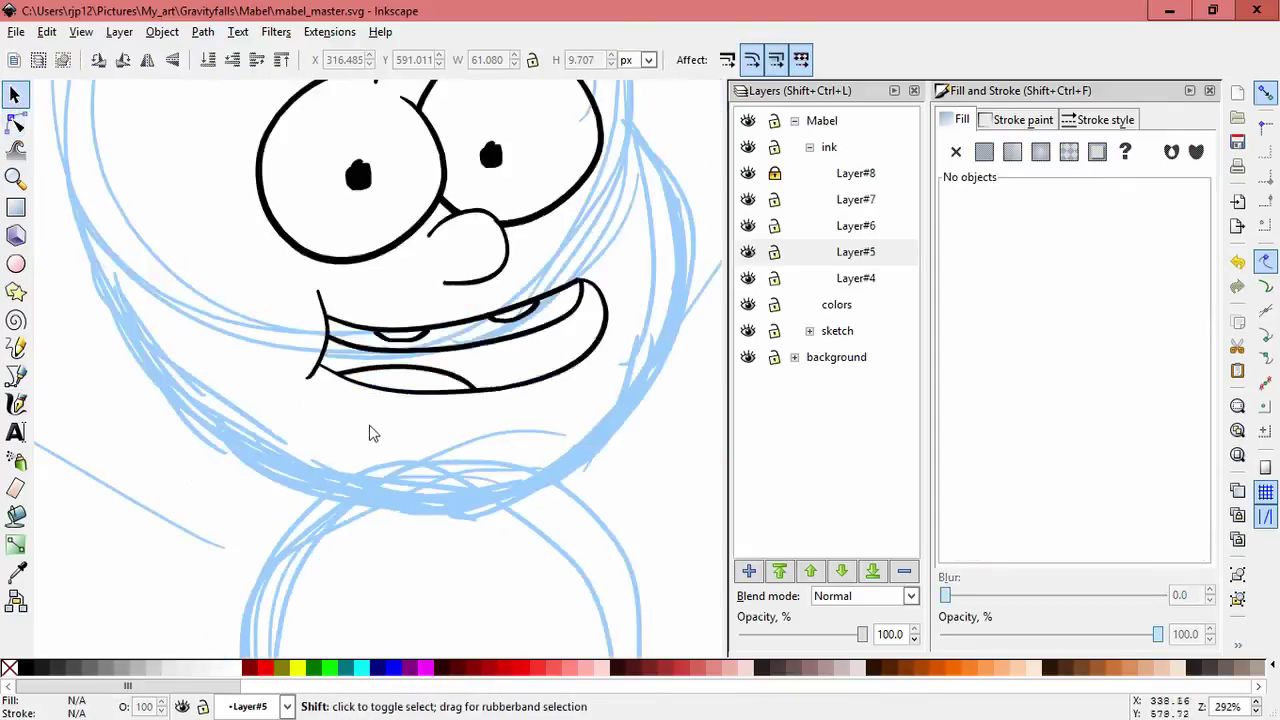
{"action": "middle_click", "coordinate": [372, 433], "text": "shift"}
{"action": "middle_click", "coordinate": [377, 446], "text": "shift"}
{"action": "middle_click", "coordinate": [381, 458], "text": "shift"}
{"action": "key", "text": "ctrl+s"}
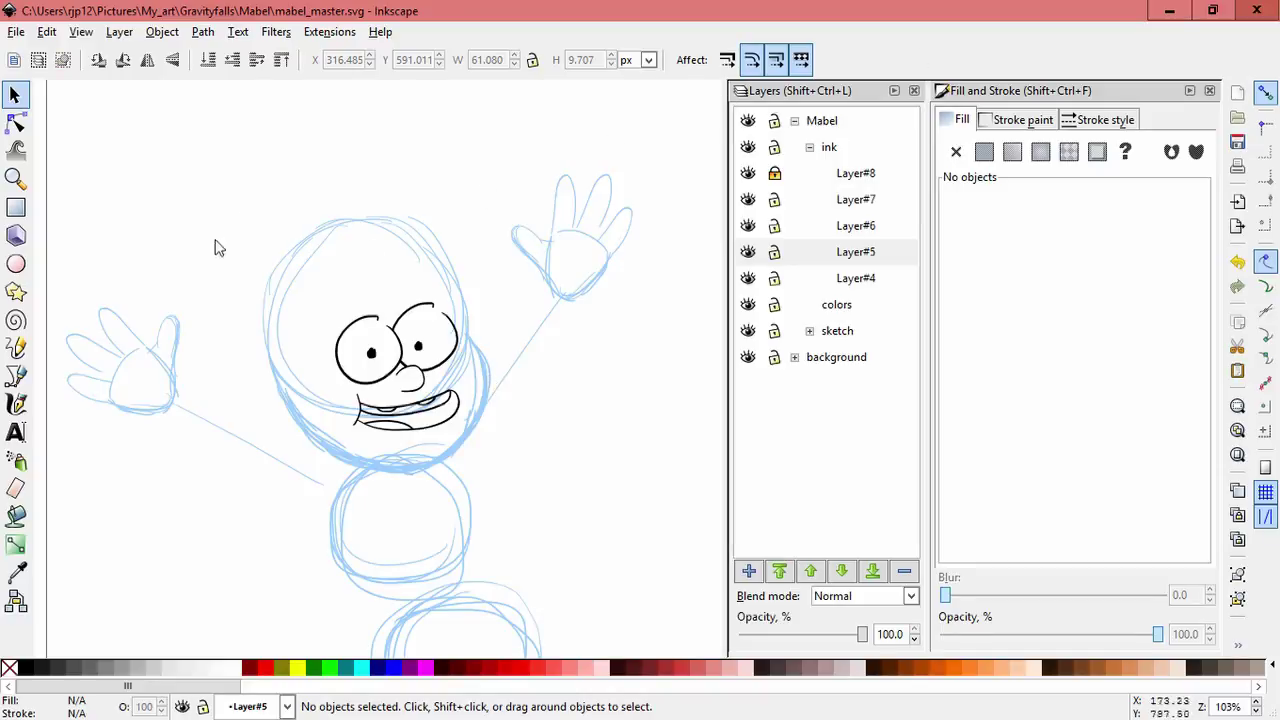
Step: Set the calligraphy pen's fill colour to black
{"action": "left_click", "coordinate": [15, 403]}
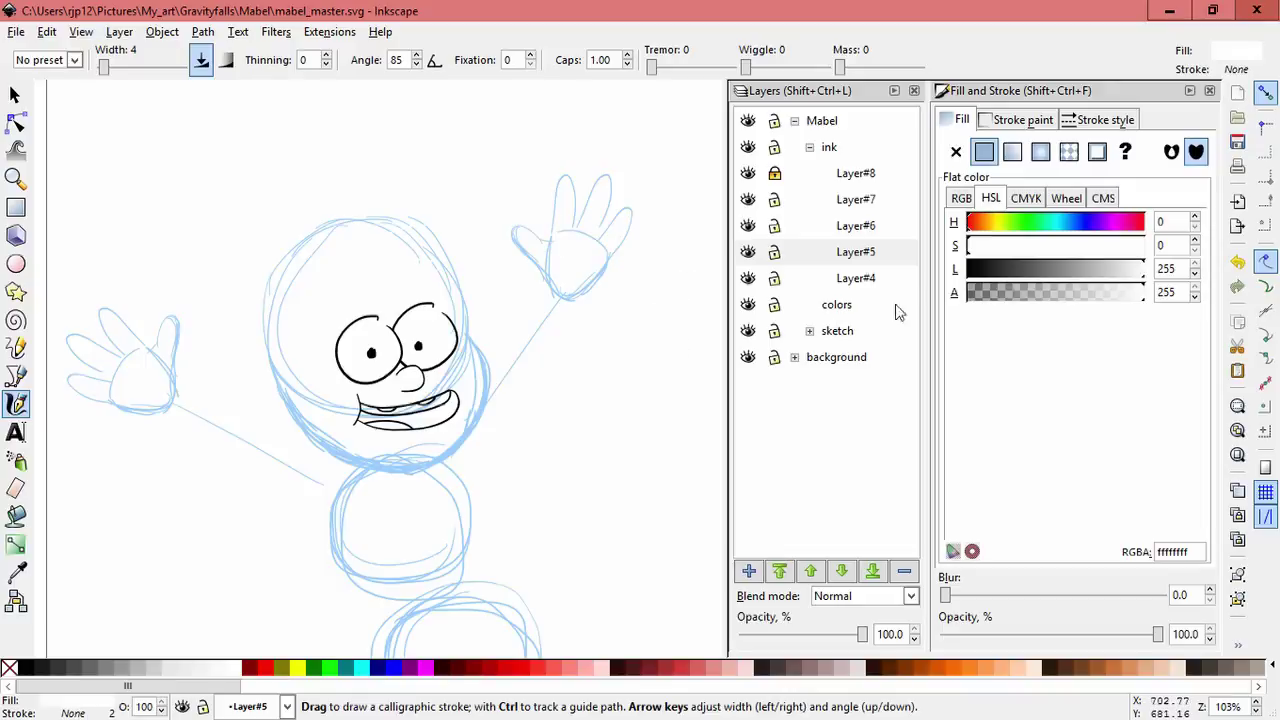
{"action": "left_click_drag", "start_coordinate": [984, 270], "coordinate": [955, 274]}
{"action": "key", "text": "ctrl+z"}
{"action": "key", "text": "ctrl+z"}
{"action": "left_click_drag", "start_coordinate": [505, 153], "coordinate": [310, 289]}
{"action": "key", "text": "ctrl+z"}
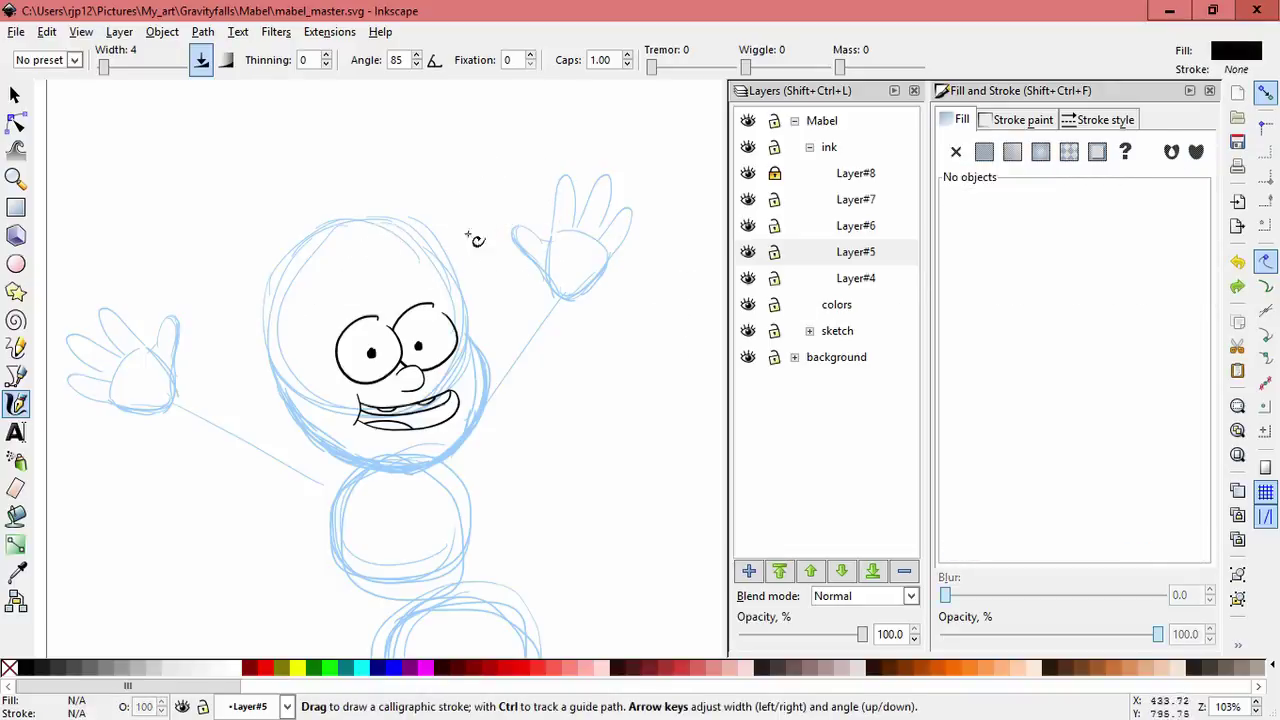
Step: Lock Layer#4, Layer#5, Layer#6 and Layer#7 in the ink group
{"action": "scroll", "coordinate": [487, 295], "scroll_direction": "up", "scroll_amount": 3}
{"action": "left_click_drag", "start_coordinate": [472, 298], "coordinate": [625, 271]}
{"action": "scroll", "coordinate": [500, 308], "scroll_direction": "up", "scroll_amount": 1}
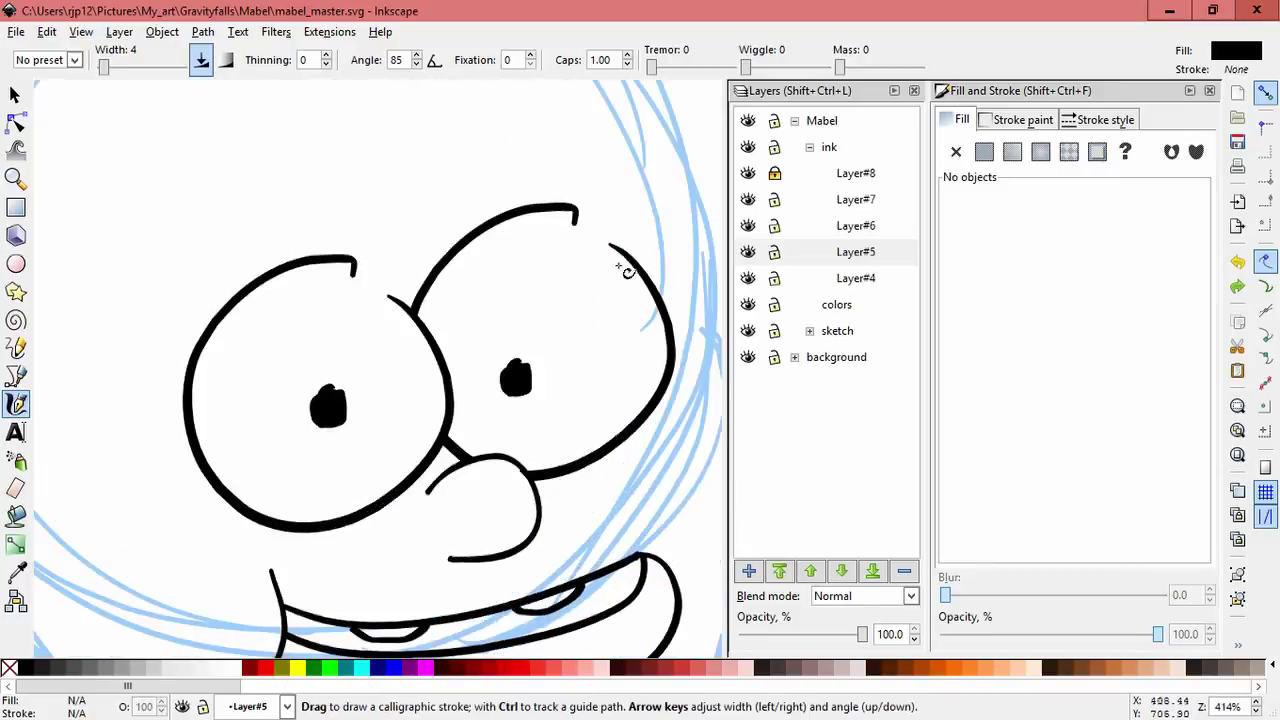
{"action": "left_click", "coordinate": [774, 279]}
{"action": "left_click", "coordinate": [774, 253]}
{"action": "left_click", "coordinate": [774, 227]}
{"action": "left_click", "coordinate": [774, 201]}
{"action": "left_click", "coordinate": [749, 174]}
{"action": "left_click", "coordinate": [749, 174]}
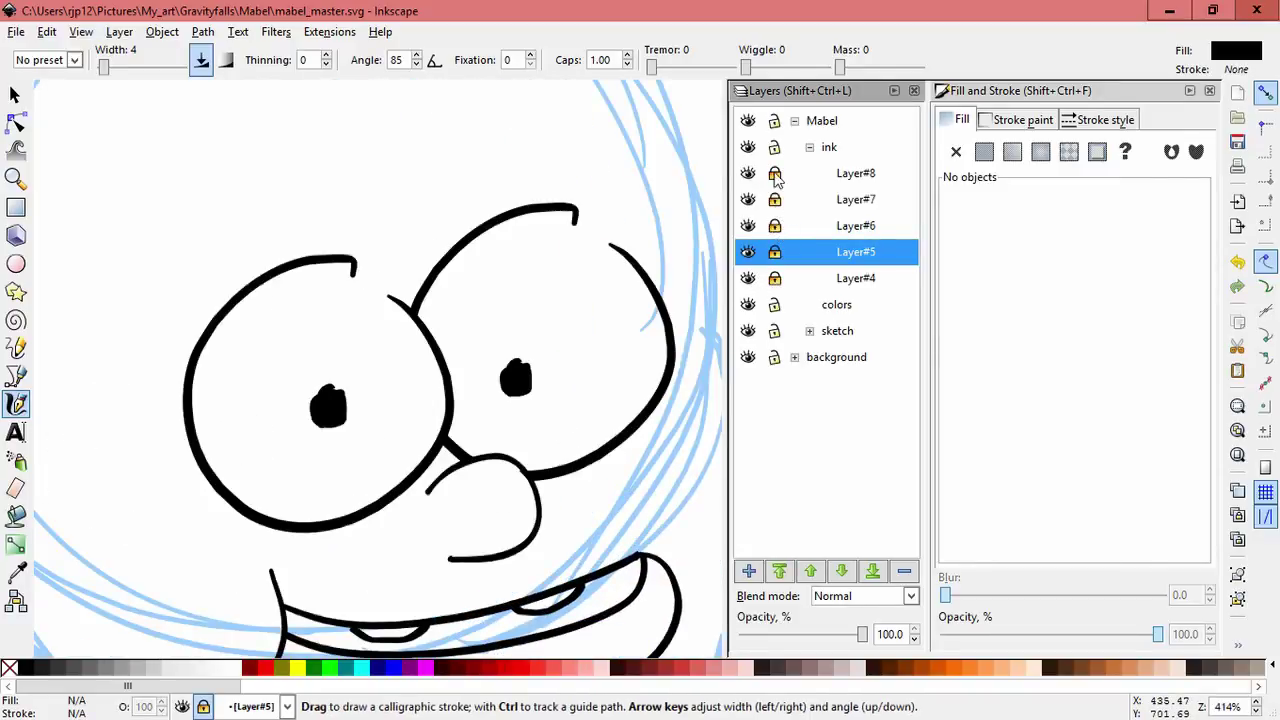
Step: Add a new layer directly above Layer#8 in the ink group
{"action": "left_click", "coordinate": [774, 173]}
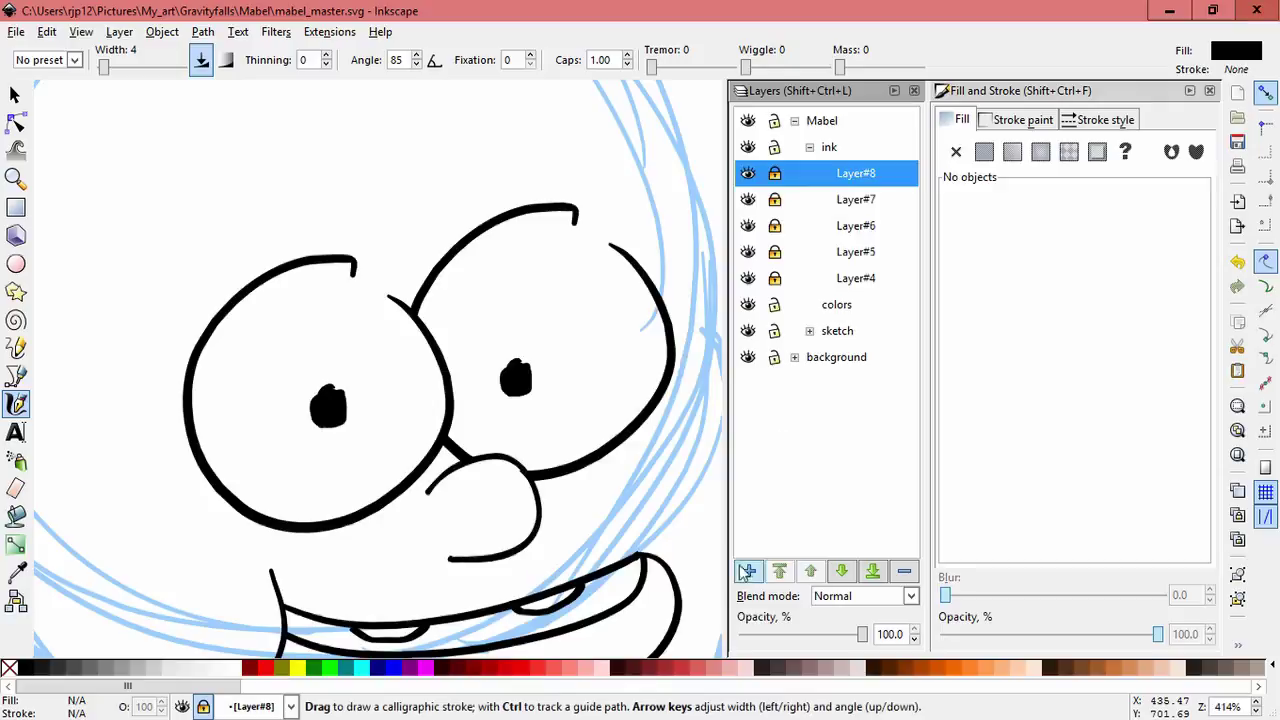
{"action": "left_click", "coordinate": [748, 570]}
{"action": "key", "text": "Return"}
Step: Ink two short eyelashes on the left eye's outer upper side and two at the right eye's upper-right gap
{"action": "left_click_drag", "start_coordinate": [538, 166], "coordinate": [433, 197]}
{"action": "key", "text": "ctrl+z"}
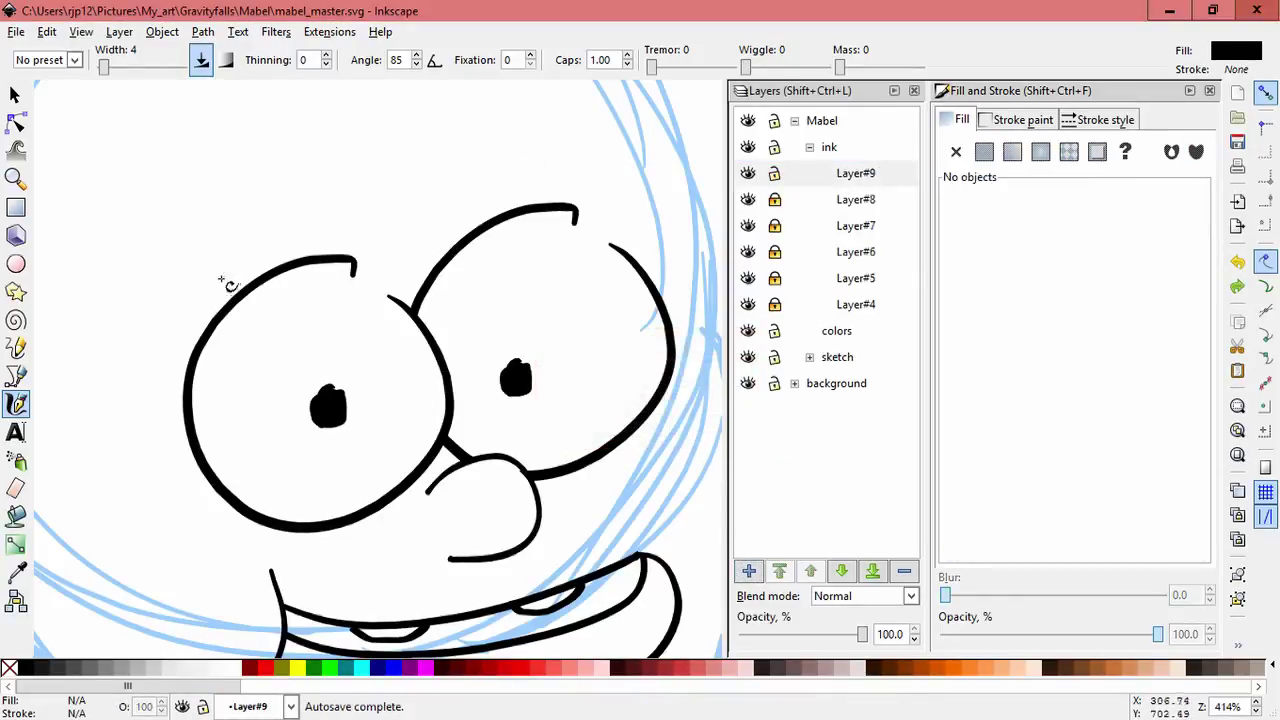
{"action": "left_click_drag", "start_coordinate": [215, 318], "coordinate": [170, 300]}
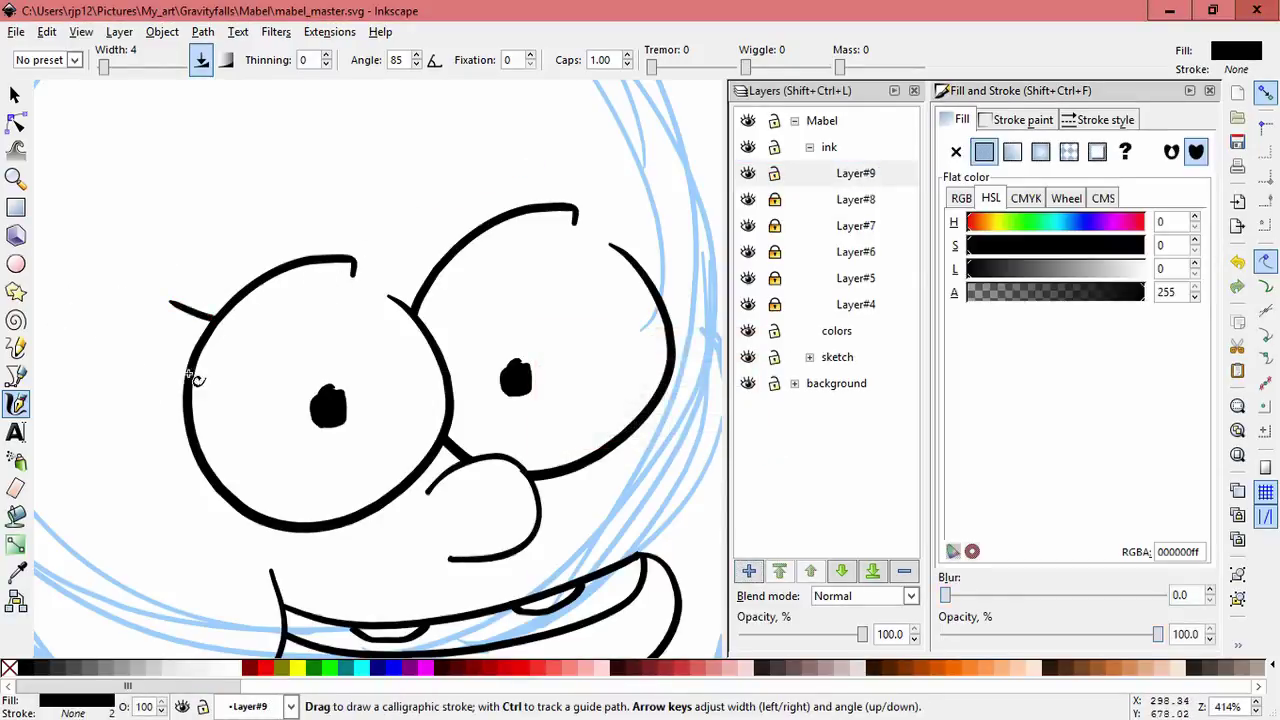
{"action": "left_click_drag", "start_coordinate": [190, 366], "coordinate": [126, 360]}
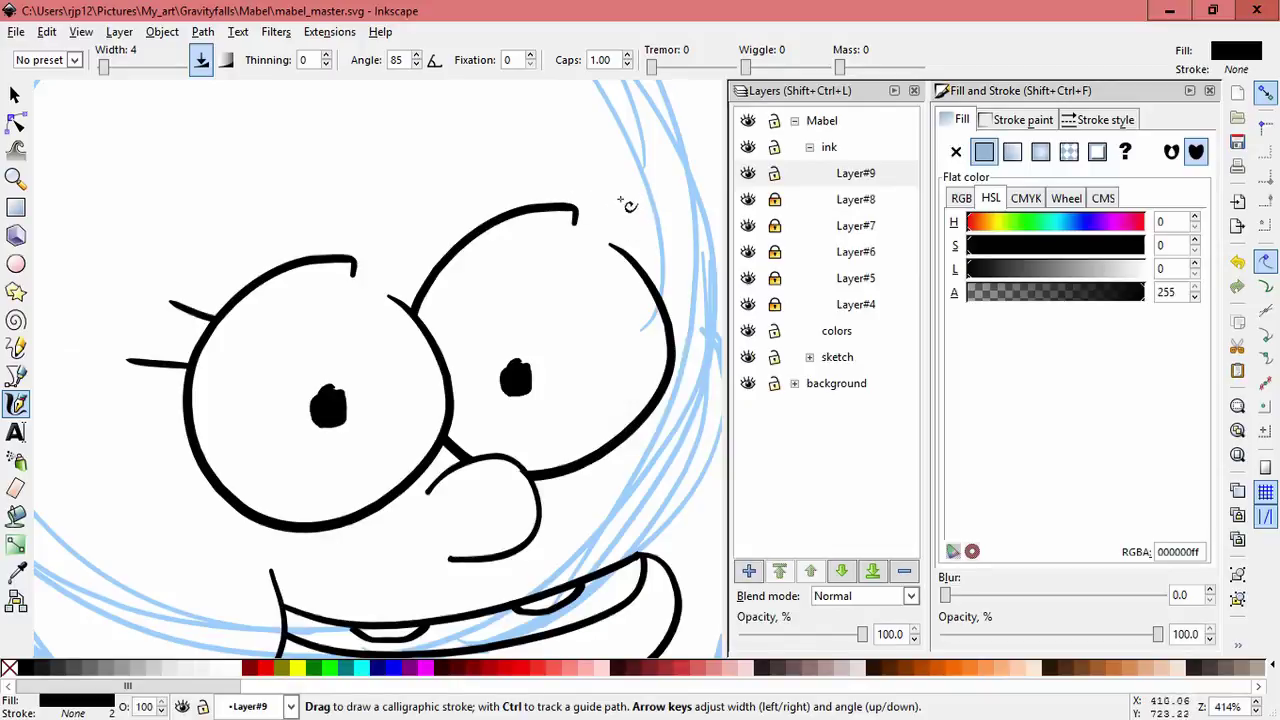
{"action": "left_click_drag", "start_coordinate": [572, 196], "coordinate": [614, 163]}
{"action": "left_click_drag", "start_coordinate": [596, 224], "coordinate": [626, 195]}
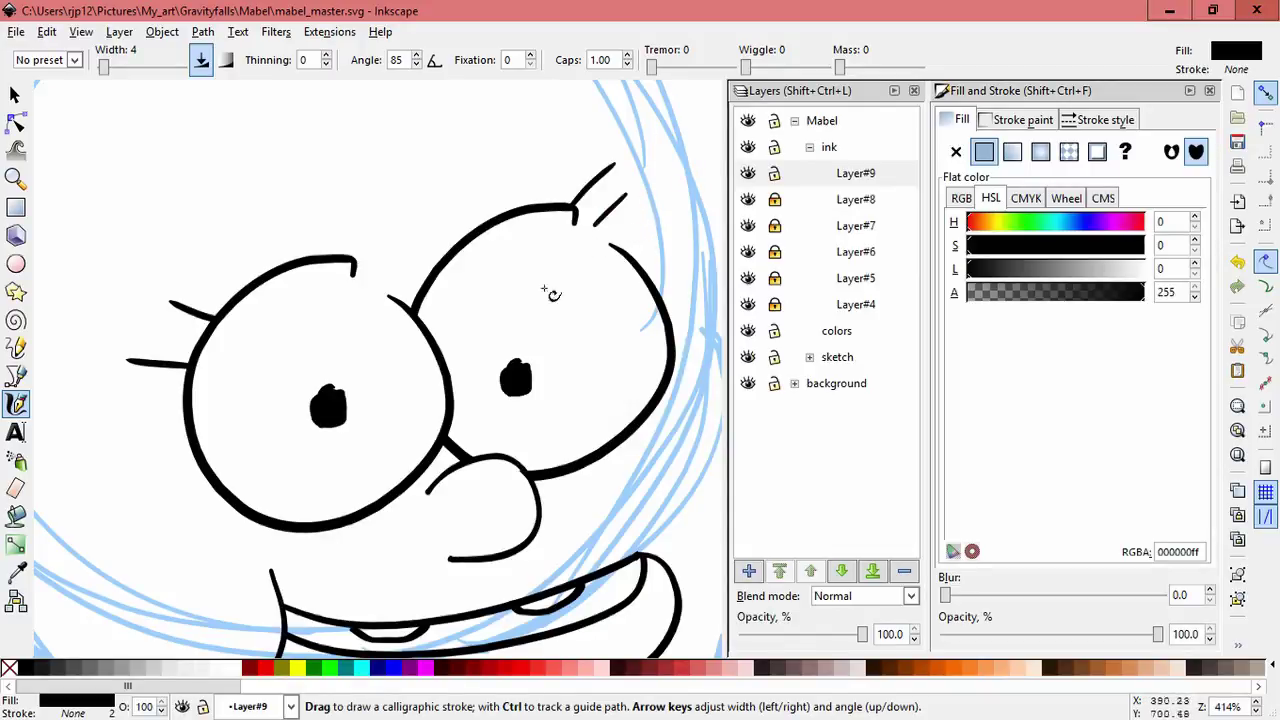
Step: Shift the right eye's two lashes further right so the lower one meets the upper end of the eye's right outline
{"action": "left_click", "coordinate": [14, 96]}
{"action": "mouse_move", "coordinate": [552, 140]}
{"action": "left_mouse_down"}
{"action": "mouse_move", "coordinate": [661, 233]}
{"action": "mouse_move", "coordinate": [637, 232]}
{"action": "mouse_move", "coordinate": [643, 220]}
{"action": "left_mouse_up"}
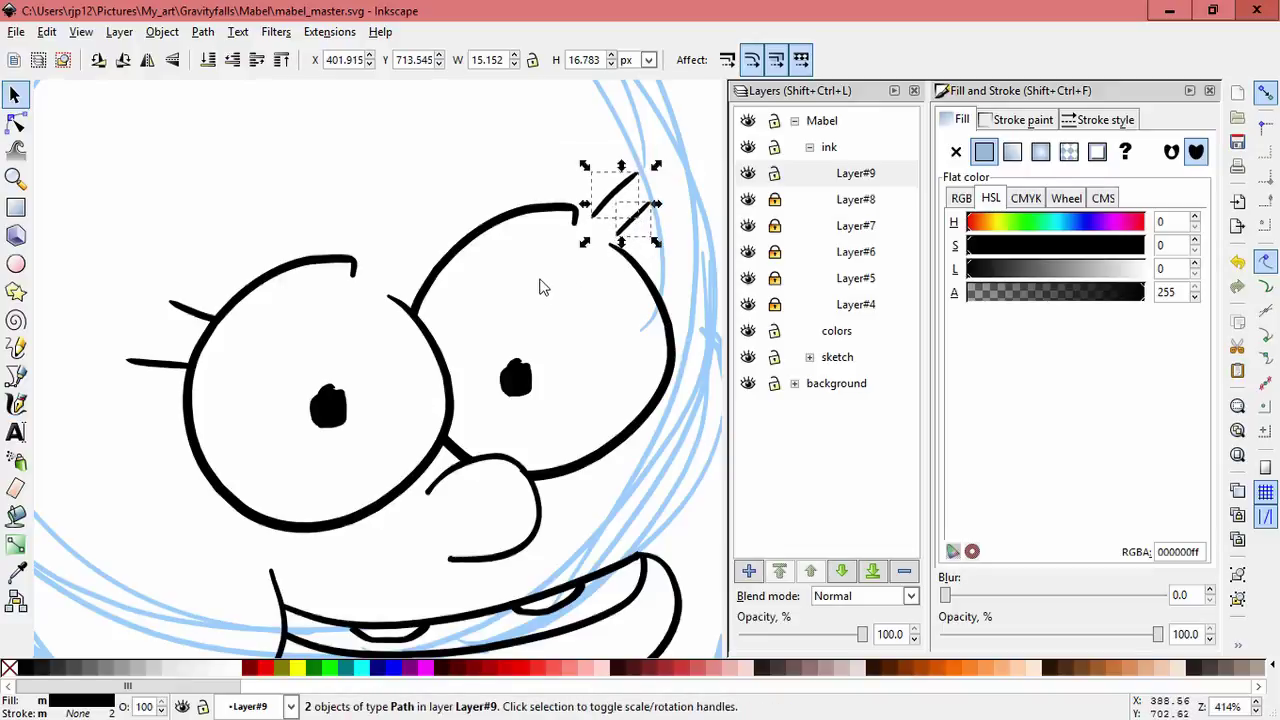
{"action": "left_click", "coordinate": [632, 220]}
{"action": "mouse_move", "coordinate": [660, 210]}
{"action": "left_mouse_down"}
{"action": "mouse_move", "coordinate": [657, 258]}
{"action": "mouse_move", "coordinate": [634, 214]}
{"action": "left_mouse_up"}
{"action": "left_click", "coordinate": [648, 242]}
{"action": "left_click", "coordinate": [586, 269]}
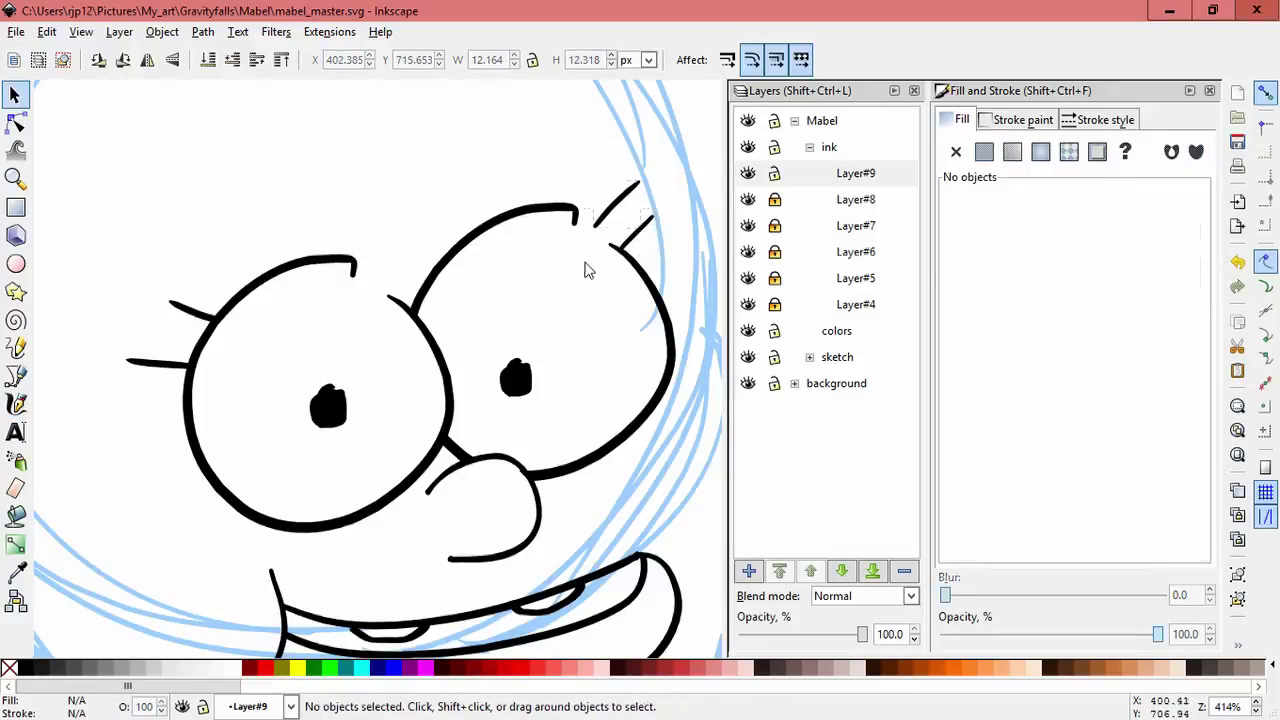
Step: Ink a curved black eyebrow above each eye
{"action": "middle_click", "coordinate": [592, 313], "text": "shift"}
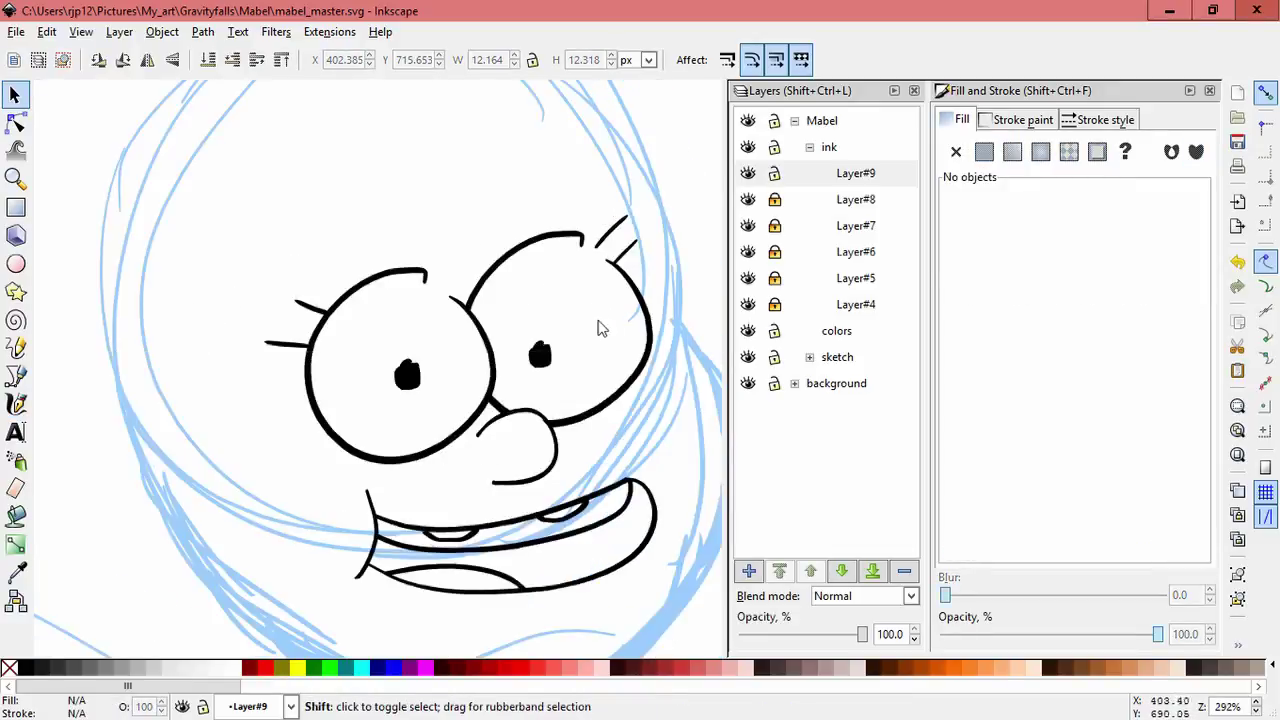
{"action": "middle_click", "coordinate": [616, 337], "text": "shift"}
{"action": "left_click_drag", "start_coordinate": [615, 337], "coordinate": [556, 322]}
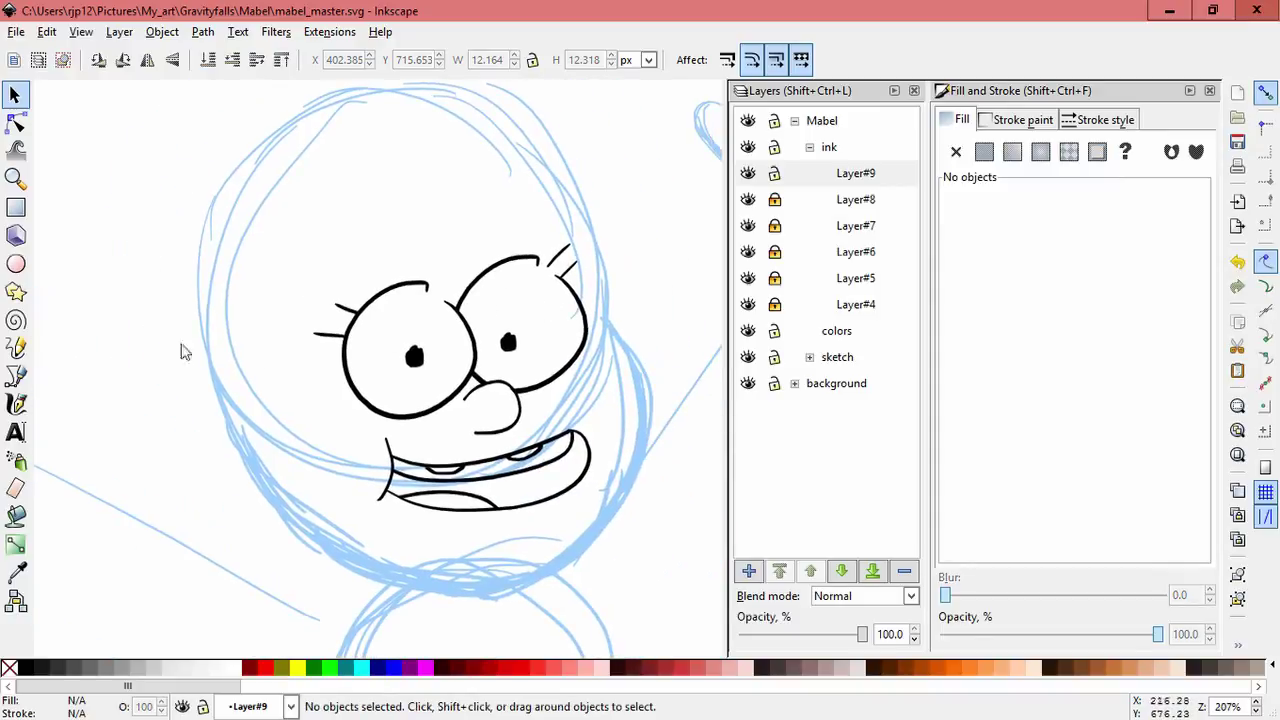
{"action": "left_click", "coordinate": [16, 404]}
{"action": "left_click_drag", "start_coordinate": [361, 242], "coordinate": [313, 300]}
{"action": "left_click_drag", "start_coordinate": [522, 207], "coordinate": [571, 230]}
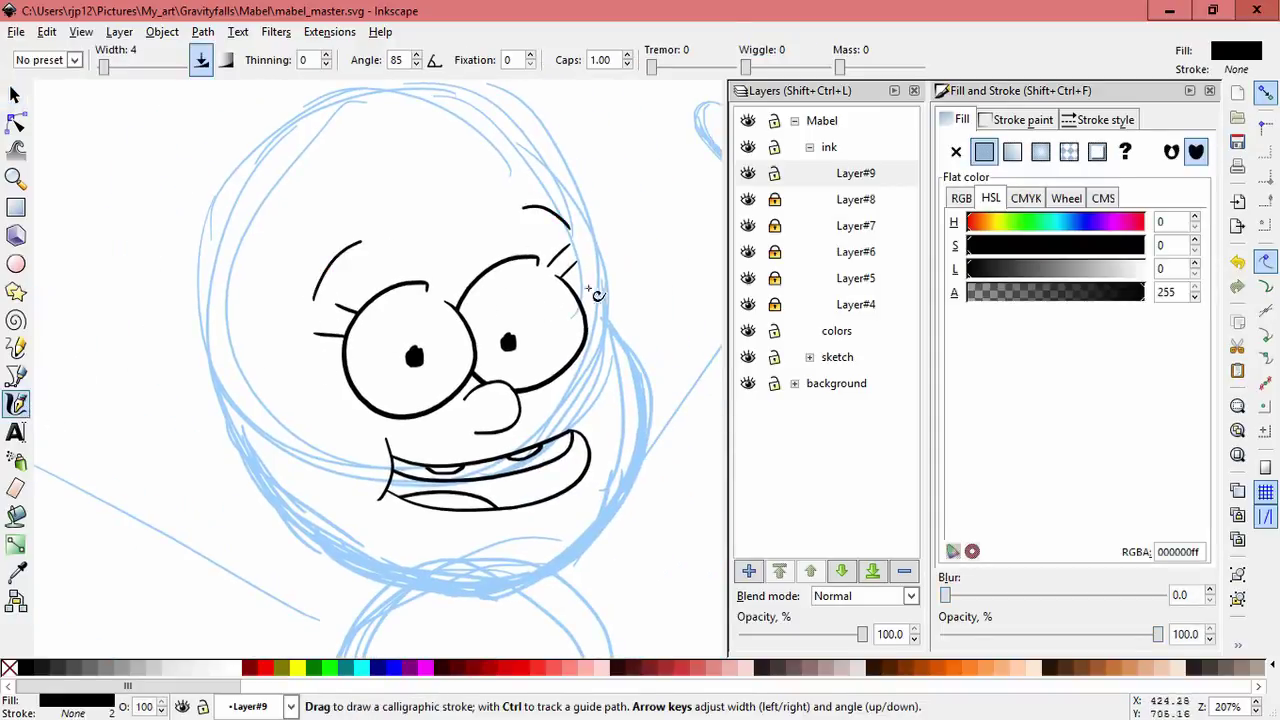
Step: Save the drawing with the inked lashes and eyebrows
{"action": "left_click_drag", "start_coordinate": [581, 383], "coordinate": [518, 310]}
{"action": "scroll", "coordinate": [577, 319], "scroll_direction": "down", "scroll_amount": 2}
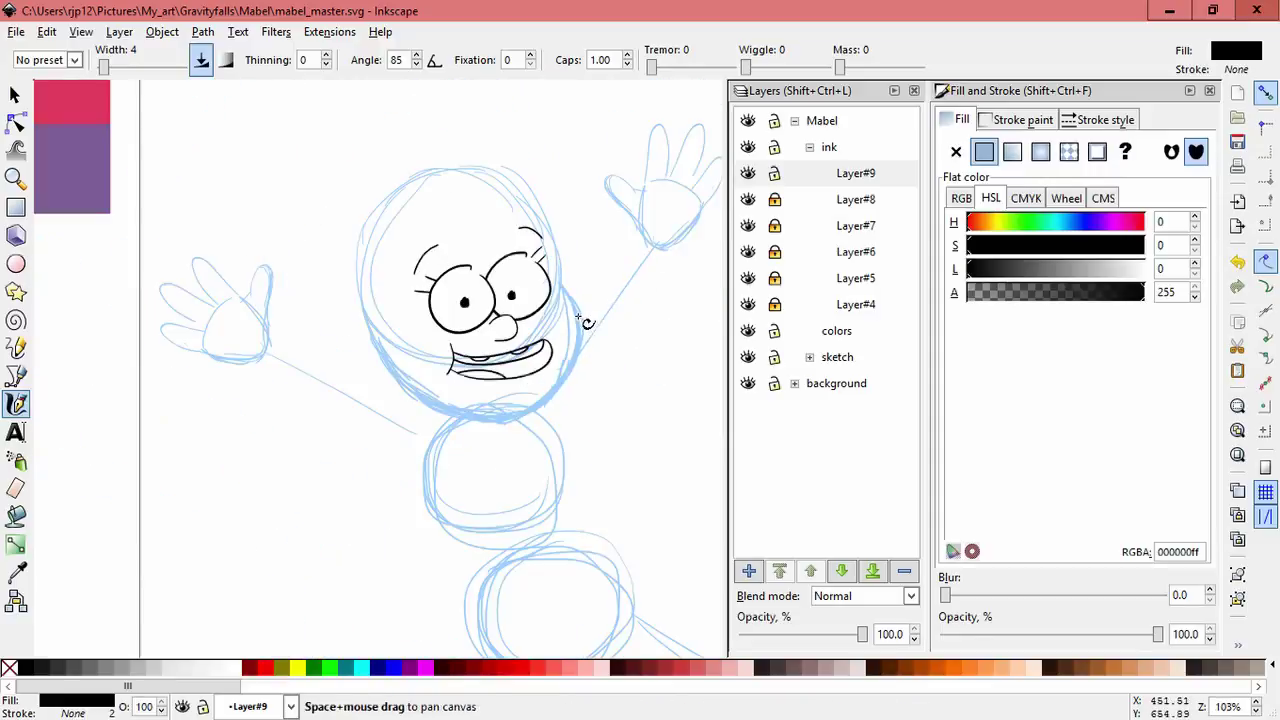
{"action": "key", "text": "ctrl+s"}
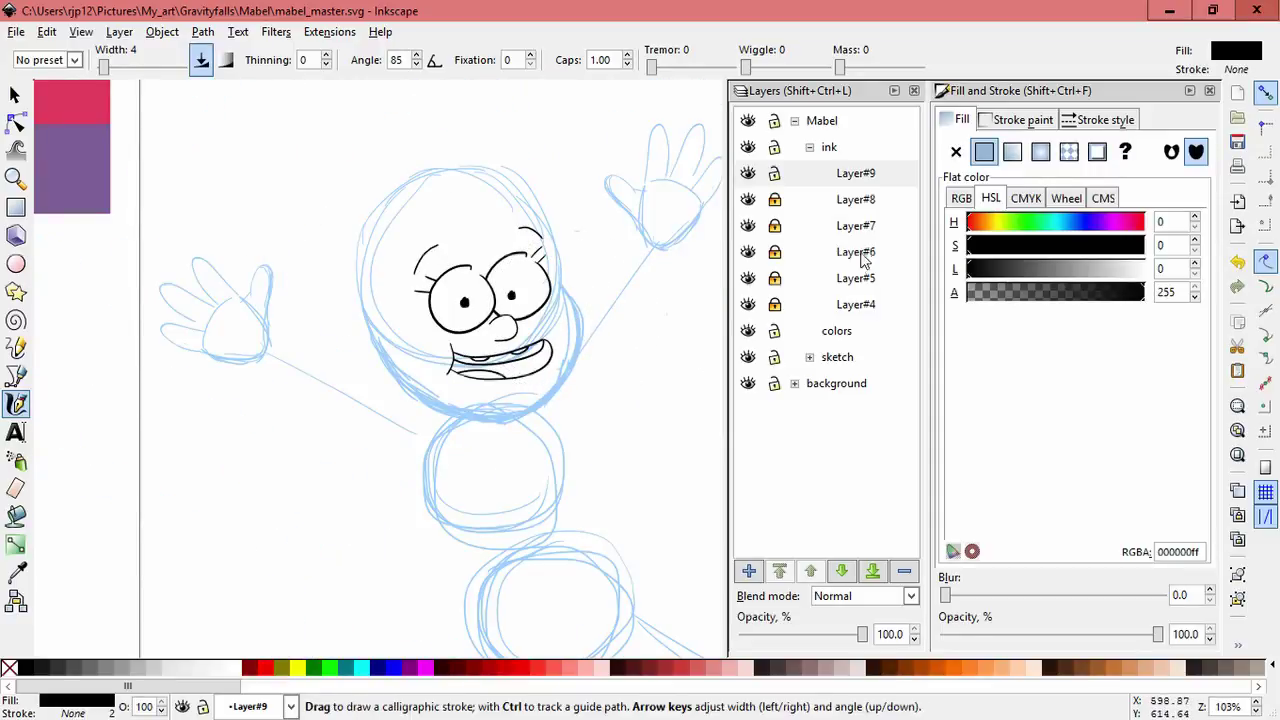
Step: Make Layer#3 in the sketch group the active layer and lock the ink group
{"action": "left_click", "coordinate": [810, 148]}
{"action": "left_click", "coordinate": [810, 200]}
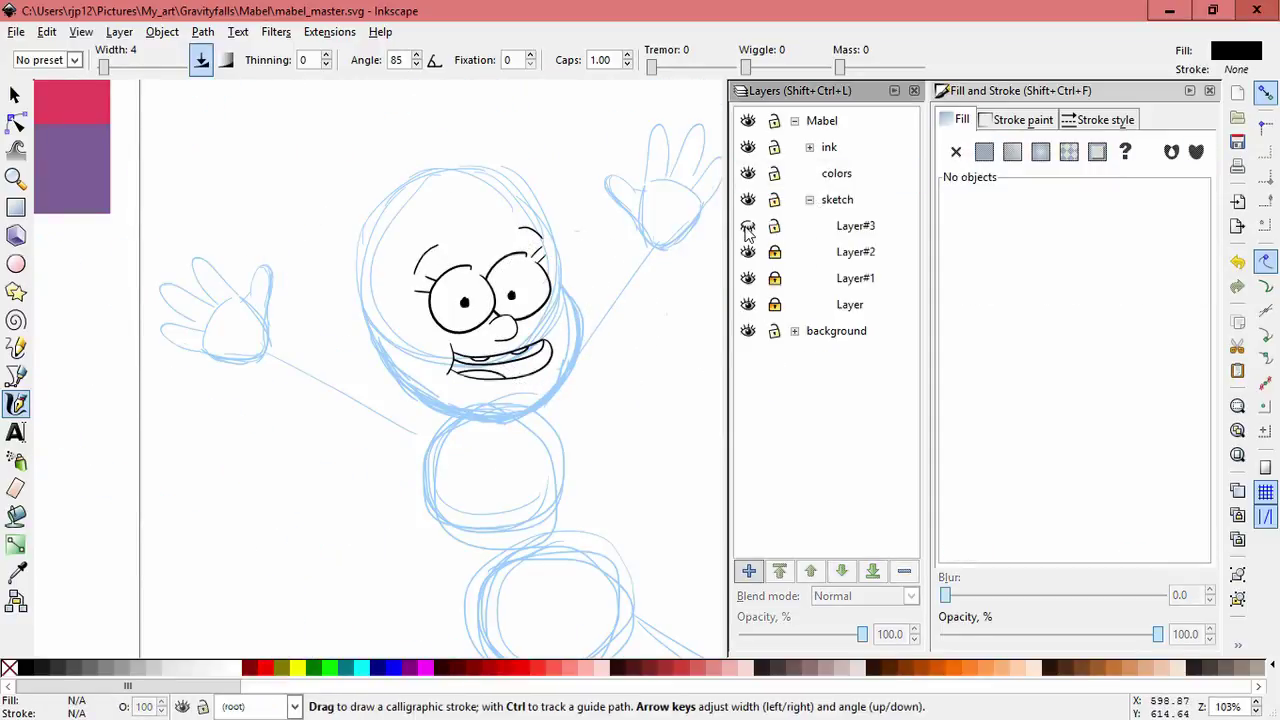
{"action": "left_click", "coordinate": [778, 228]}
{"action": "left_click", "coordinate": [773, 150]}
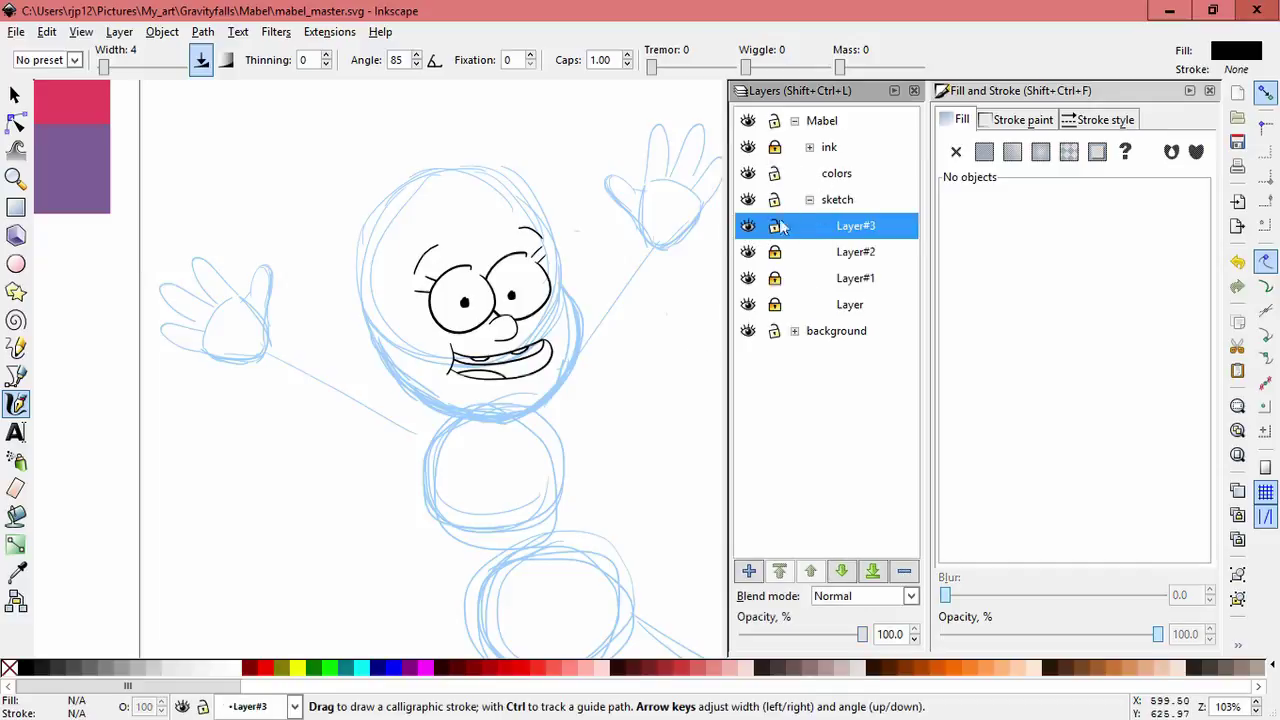
Step: Sample the sketch's light blue for the calligraphy pen and darken it to lightness 154 (3498ff)
{"action": "left_click_drag", "start_coordinate": [641, 356], "coordinate": [536, 468]}
{"action": "key", "text": "ctrl+z"}
{"action": "left_click", "coordinate": [16, 573]}
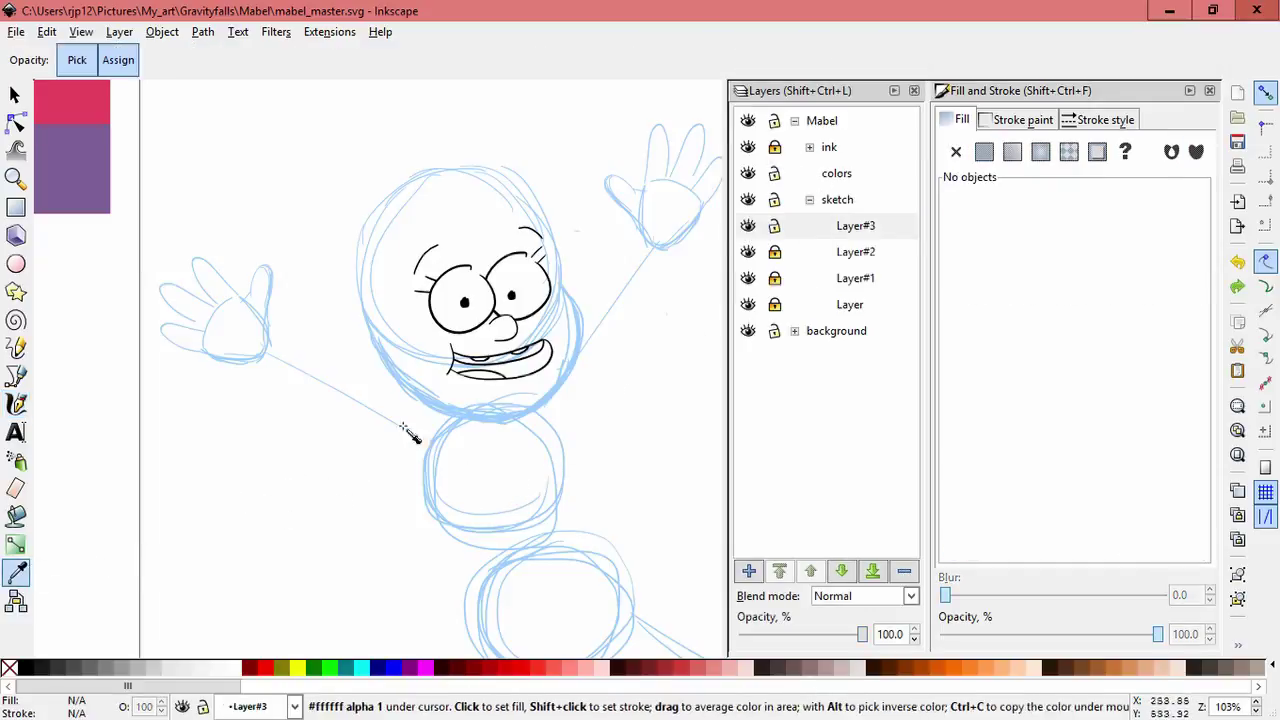
{"action": "left_click", "coordinate": [555, 390]}
{"action": "left_click", "coordinate": [16, 404]}
{"action": "left_click_drag", "start_coordinate": [408, 277], "coordinate": [293, 389]}
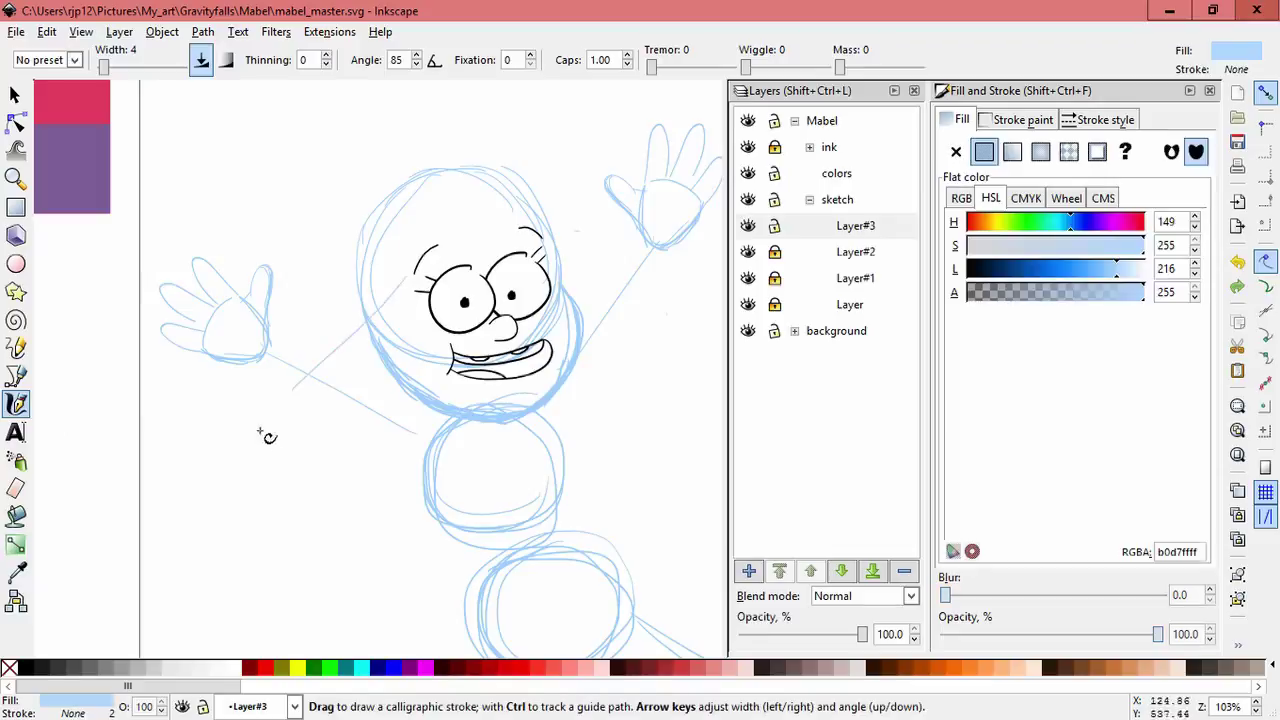
{"action": "left_click", "coordinate": [1086, 269]}
{"action": "left_click", "coordinate": [1074, 272]}
{"action": "key", "text": "ctrl+z"}
{"action": "key", "text": "ctrl+z"}
{"action": "key", "text": "ctrl+z"}
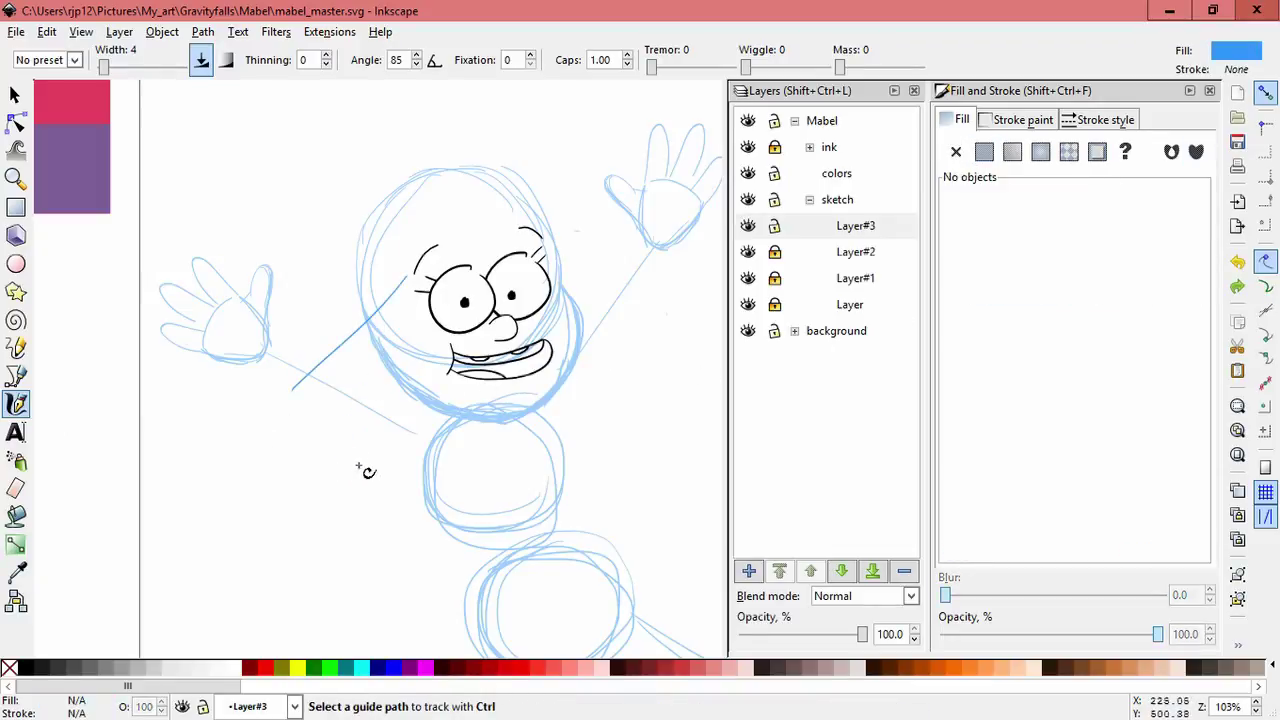
Step: Sketch the hair in blue with two fringe curves parting above the eyes and an outer outline over the head
{"action": "mouse_move", "coordinate": [560, 162]}
{"action": "left_mouse_down"}
{"action": "mouse_move", "coordinate": [492, 210]}
{"action": "mouse_move", "coordinate": [524, 203]}
{"action": "mouse_move", "coordinate": [362, 362]}
{"action": "left_mouse_up"}
{"action": "key", "text": "ctrl+z"}
{"action": "scroll", "coordinate": [550, 220], "scroll_direction": "up", "scroll_amount": 1}
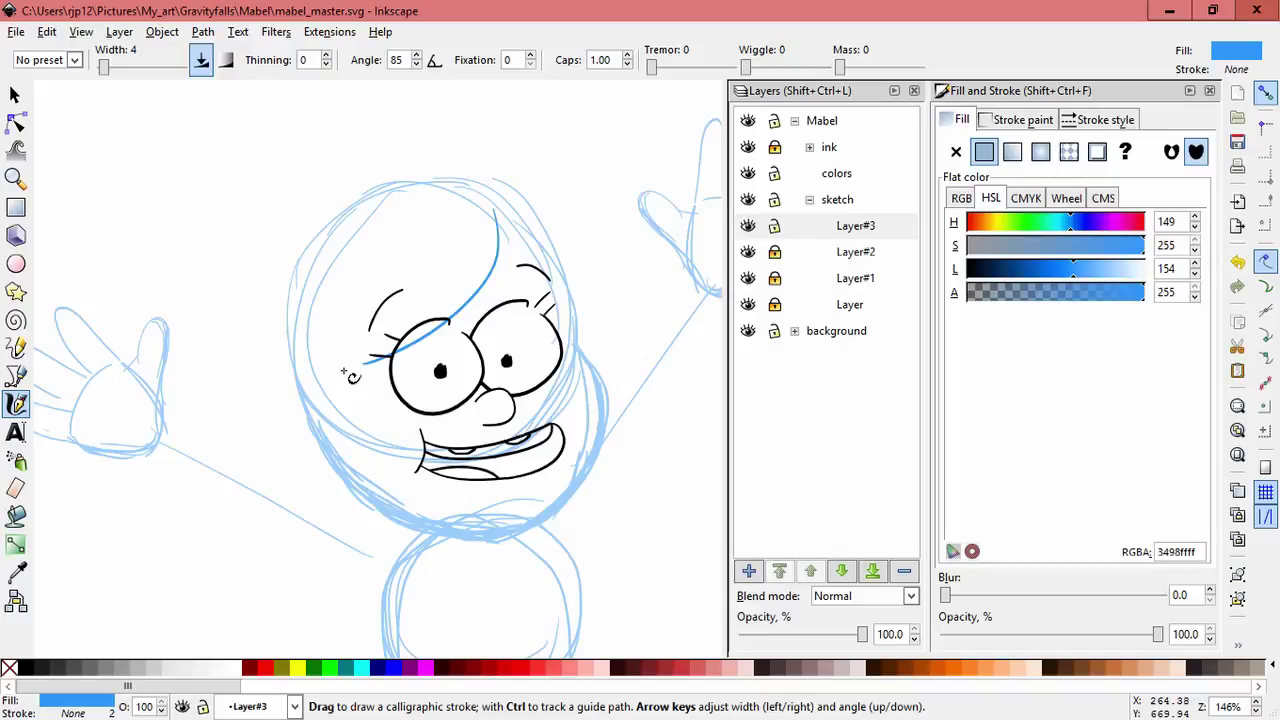
{"action": "left_click_drag", "start_coordinate": [287, 290], "coordinate": [447, 161]}
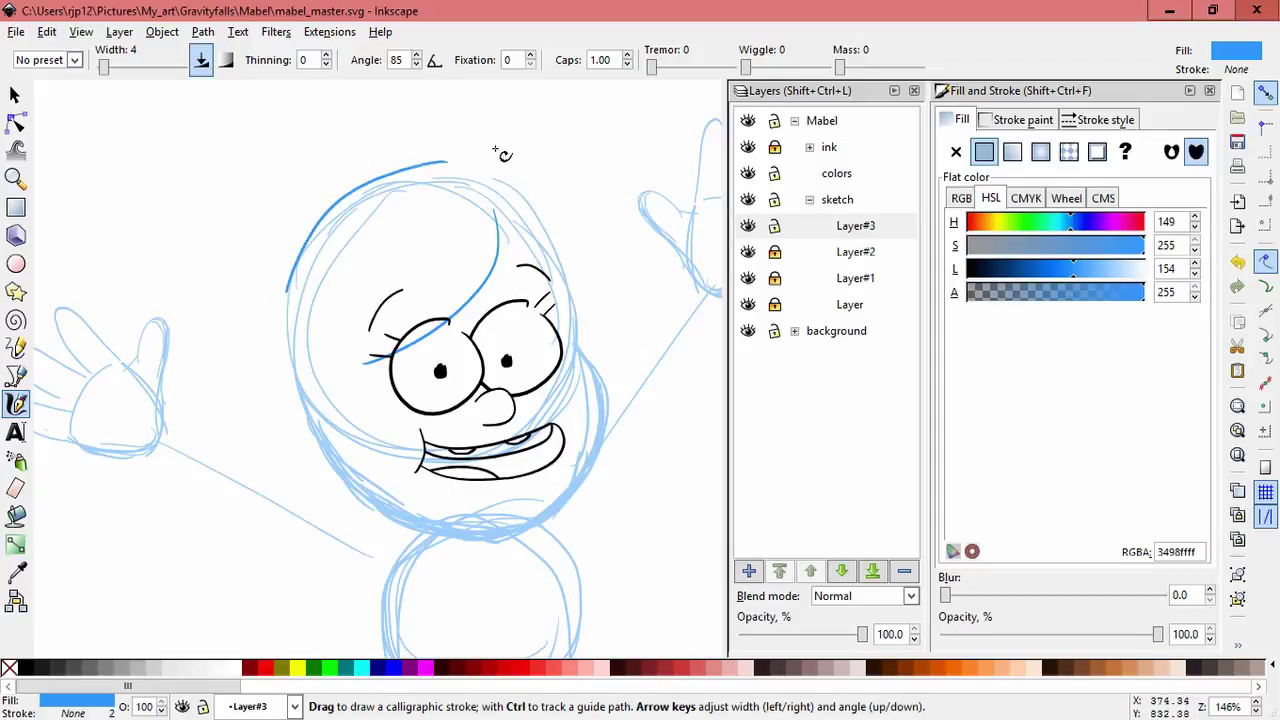
{"action": "left_click_drag", "start_coordinate": [495, 212], "coordinate": [592, 290]}
{"action": "left_click_drag", "start_coordinate": [444, 160], "coordinate": [603, 297]}
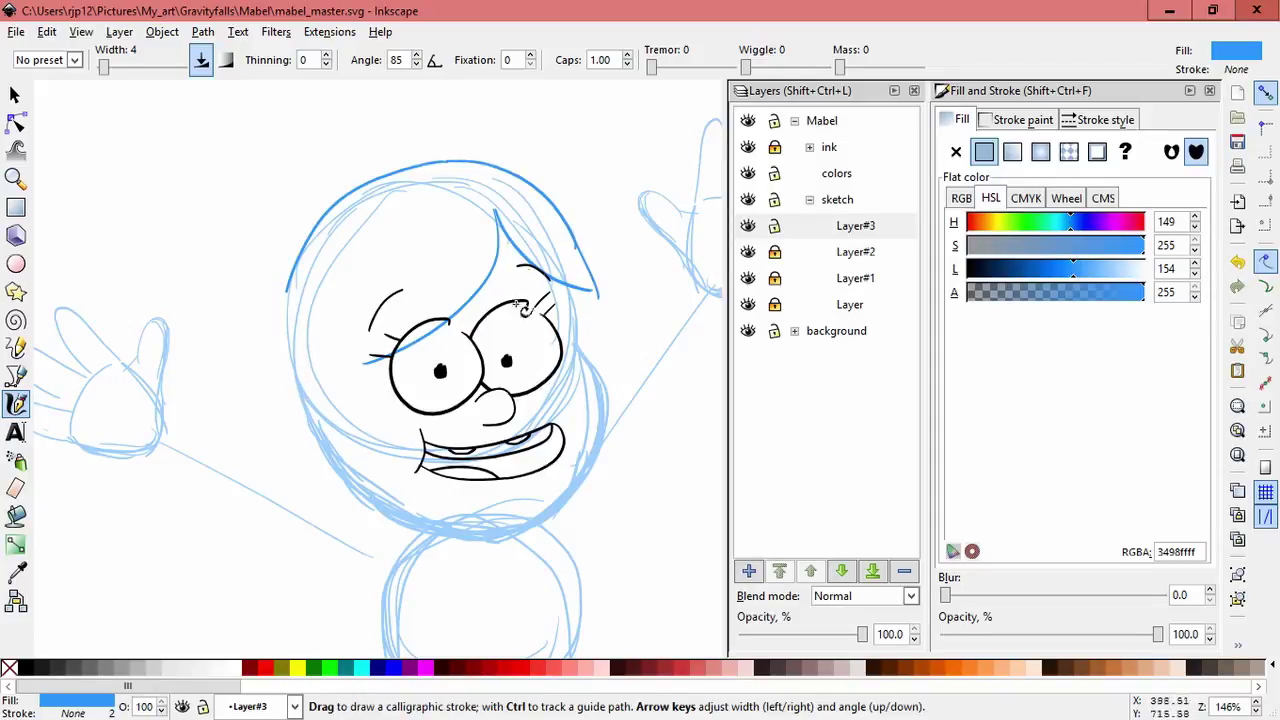
{"action": "left_click_drag", "start_coordinate": [608, 323], "coordinate": [584, 313]}
Step: Raise the three outer hair outline strokes together and stretch them to about 234 by 115 px around the head
{"action": "left_click", "coordinate": [15, 95]}
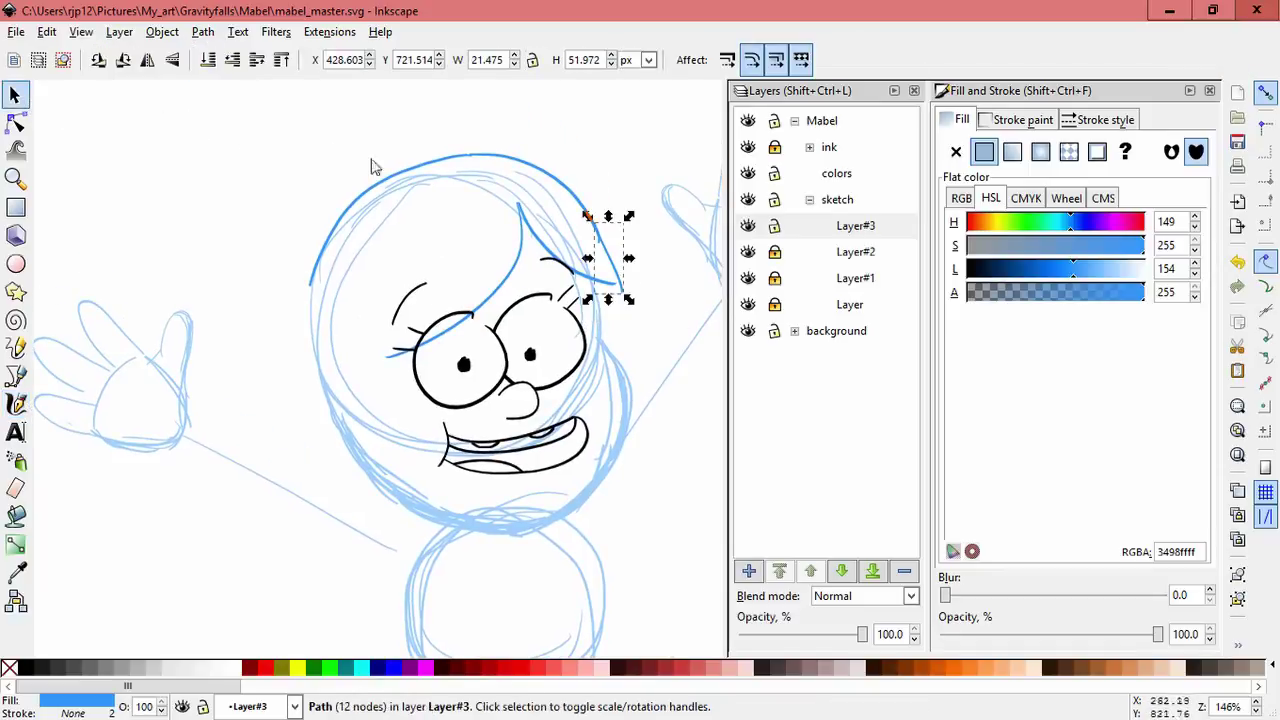
{"action": "left_click", "coordinate": [373, 167]}
{"action": "left_click", "coordinate": [529, 169], "text": "shift"}
{"action": "left_click", "coordinate": [584, 213], "text": "shift"}
{"action": "mouse_move", "coordinate": [584, 213]}
{"action": "left_mouse_down"}
{"action": "mouse_move", "coordinate": [559, 197]}
{"action": "mouse_move", "coordinate": [563, 185]}
{"action": "left_mouse_up"}
{"action": "left_click_drag", "start_coordinate": [450, 268], "coordinate": [451, 296]}
{"action": "left_click_drag", "start_coordinate": [608, 209], "coordinate": [620, 213]}
{"action": "left_click", "coordinate": [356, 332]}
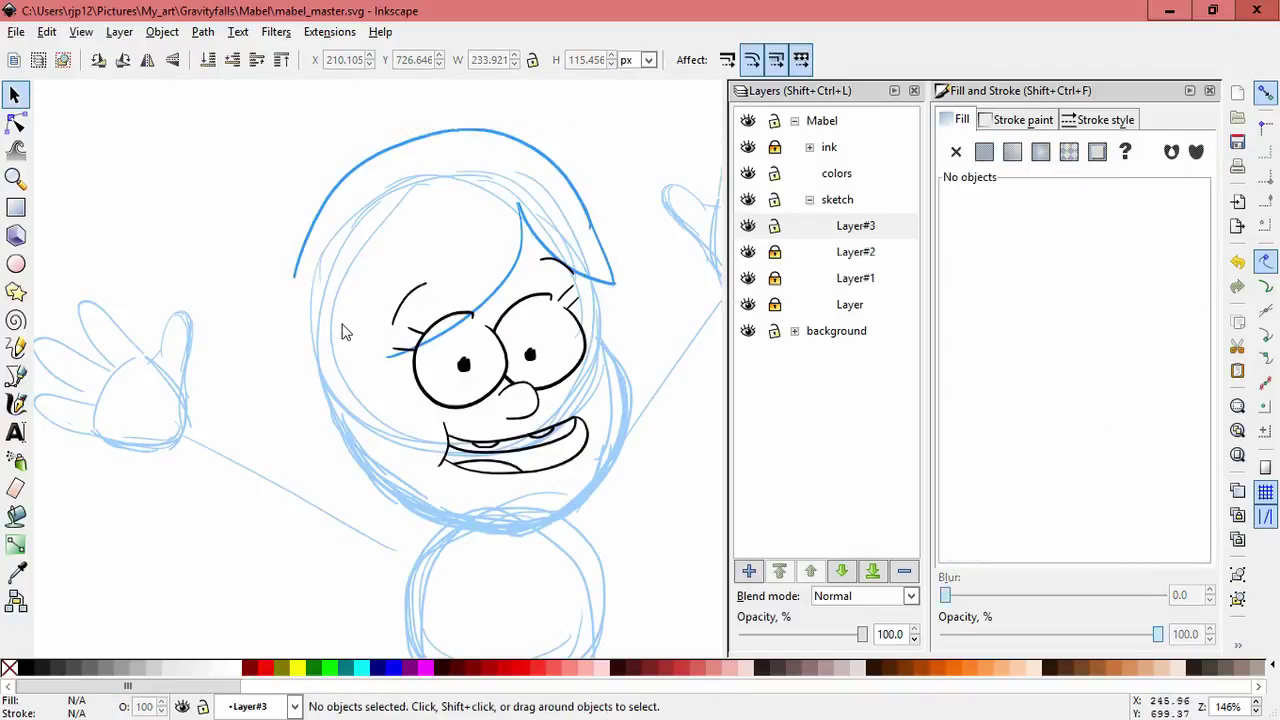
Step: Sketch the hair's long outer edge in blue, from beside the head down past the shoulder into a rounded curl
{"action": "scroll", "coordinate": [320, 310], "scroll_direction": "down", "scroll_amount": 1}
{"action": "key", "text": "c"}
{"action": "left_click_drag", "start_coordinate": [296, 244], "coordinate": [331, 470]}
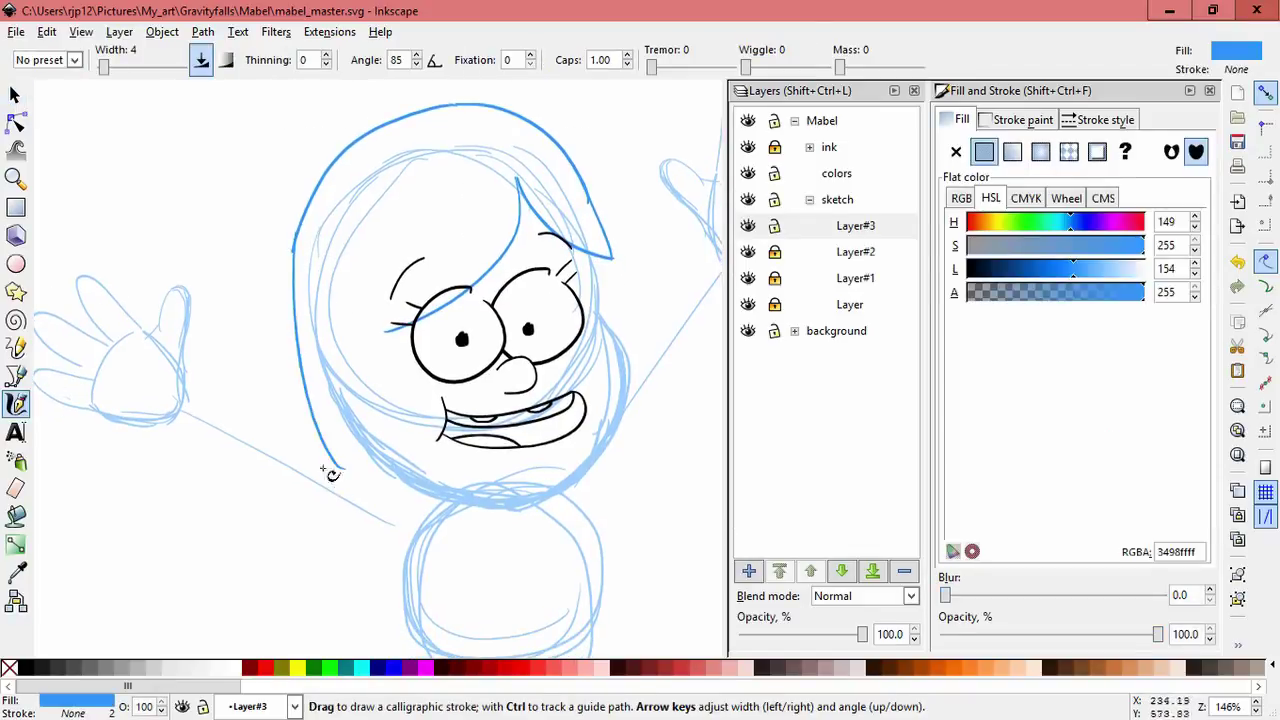
{"action": "left_click_drag", "start_coordinate": [304, 257], "coordinate": [328, 401]}
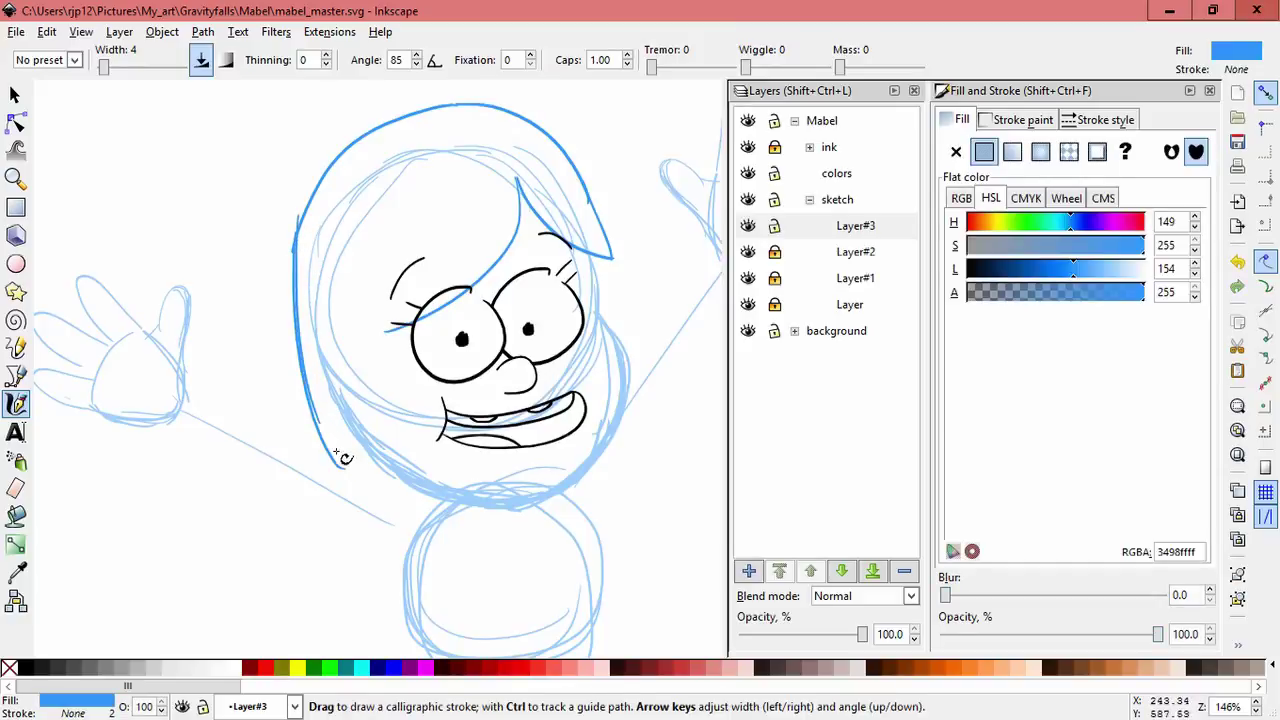
{"action": "mouse_move", "coordinate": [340, 455]}
{"action": "left_mouse_down"}
{"action": "mouse_move", "coordinate": [343, 351]}
{"action": "mouse_move", "coordinate": [358, 323]}
{"action": "left_mouse_up"}
{"action": "mouse_move", "coordinate": [358, 325]}
{"action": "left_mouse_down"}
{"action": "mouse_move", "coordinate": [378, 440]}
{"action": "mouse_move", "coordinate": [343, 514]}
{"action": "mouse_move", "coordinate": [487, 562]}
{"action": "mouse_move", "coordinate": [501, 548]}
{"action": "left_mouse_up"}
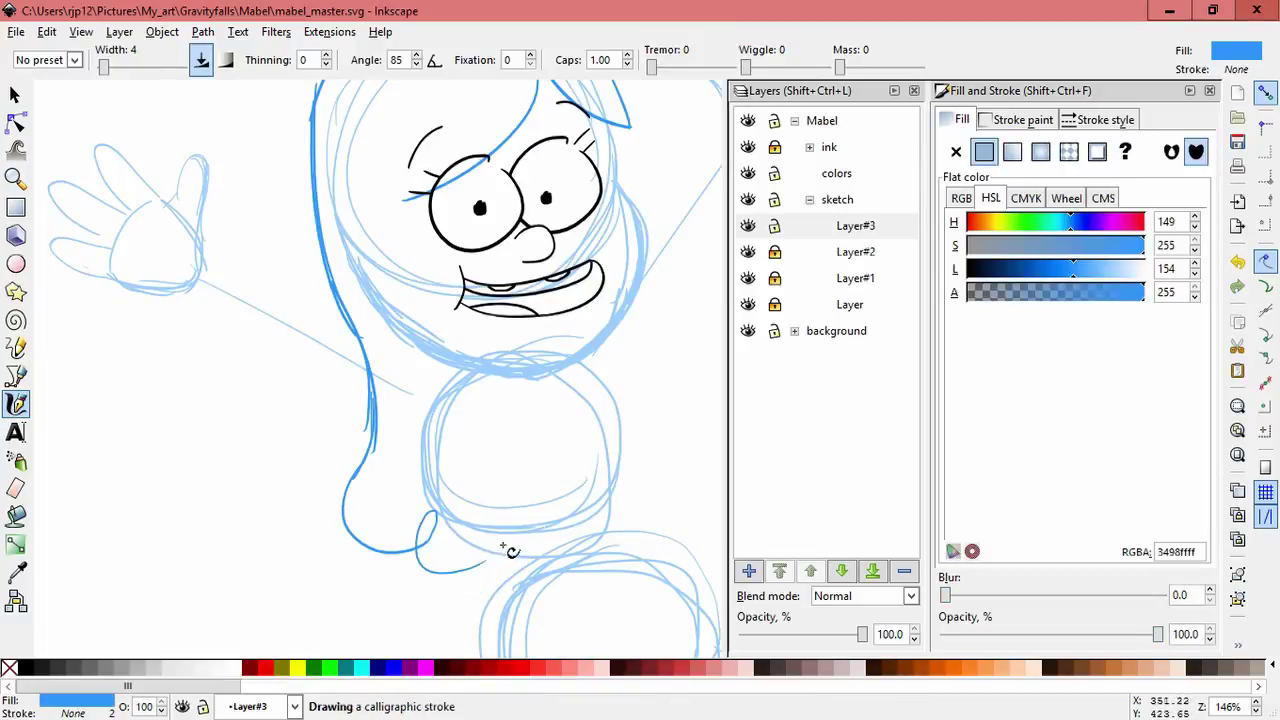
{"action": "left_click_drag", "start_coordinate": [427, 571], "coordinate": [519, 551]}
{"action": "key", "text": "ctrl+z"}
{"action": "key", "text": "ctrl+z"}
{"action": "key", "text": "ctrl+z"}
{"action": "key", "text": "ctrl+z"}
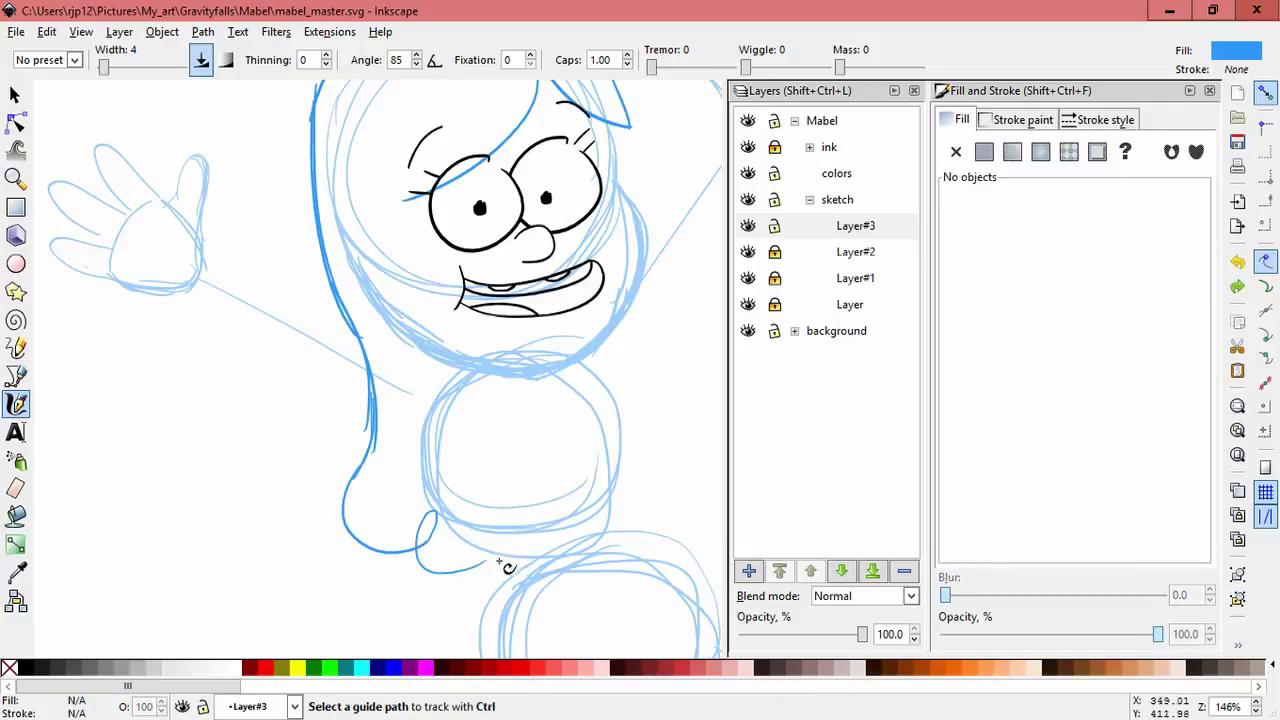
Step: Redraw the second curl at the hair's lower end as an open scallop joined to the first curl
{"action": "mouse_move", "coordinate": [418, 540]}
{"action": "left_mouse_down"}
{"action": "mouse_move", "coordinate": [497, 590]}
{"action": "mouse_move", "coordinate": [521, 558]}
{"action": "left_mouse_up"}
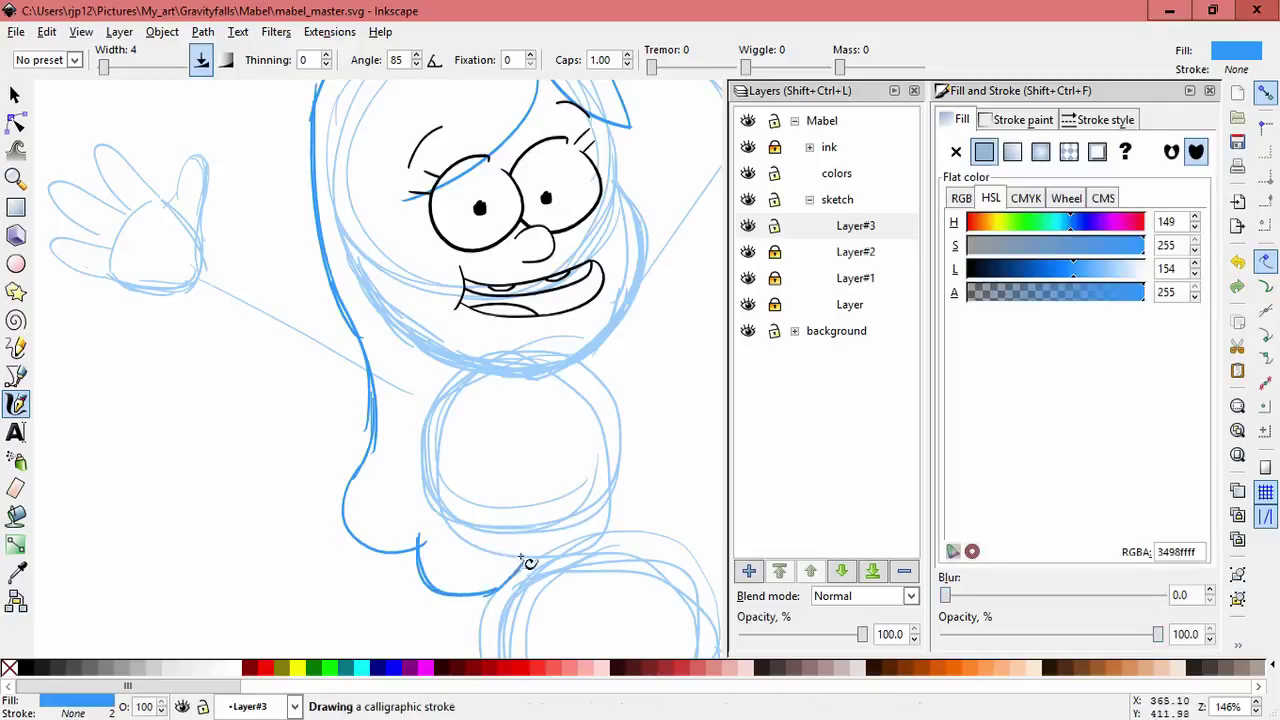
{"action": "left_click_drag", "start_coordinate": [486, 599], "coordinate": [523, 561]}
{"action": "mouse_move", "coordinate": [437, 515]}
{"action": "left_mouse_down"}
{"action": "mouse_move", "coordinate": [422, 548]}
{"action": "mouse_move", "coordinate": [386, 552]}
{"action": "left_mouse_up"}
{"action": "left_click_drag", "start_coordinate": [637, 311], "coordinate": [589, 465]}
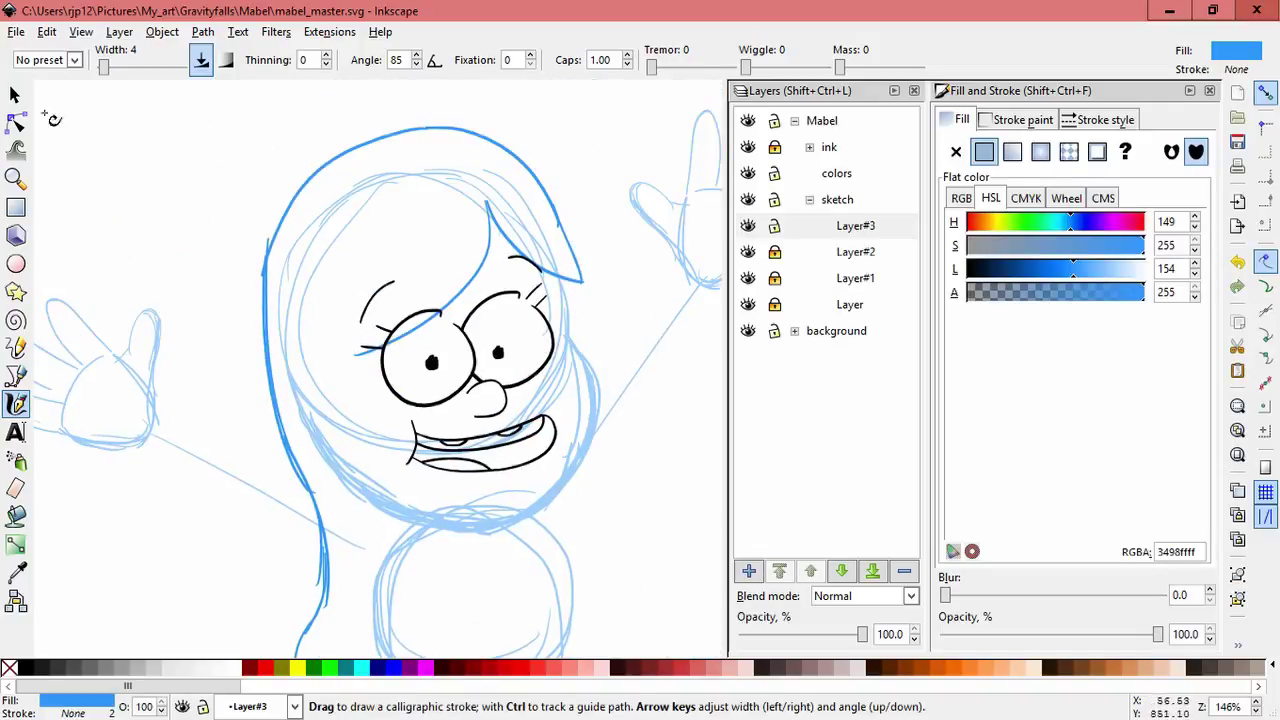
Step: Select the two fringe curves and the outline strokes over the head and narrow them together to about 223 px wide
{"action": "key", "text": "s"}
{"action": "left_click_drag", "start_coordinate": [437, 103], "coordinate": [590, 276]}
{"action": "mouse_move", "coordinate": [213, 128]}
{"action": "left_mouse_down"}
{"action": "mouse_move", "coordinate": [392, 195]}
{"action": "mouse_move", "coordinate": [526, 426]}
{"action": "left_mouse_up"}
{"action": "left_click", "coordinate": [578, 252], "text": "shift"}
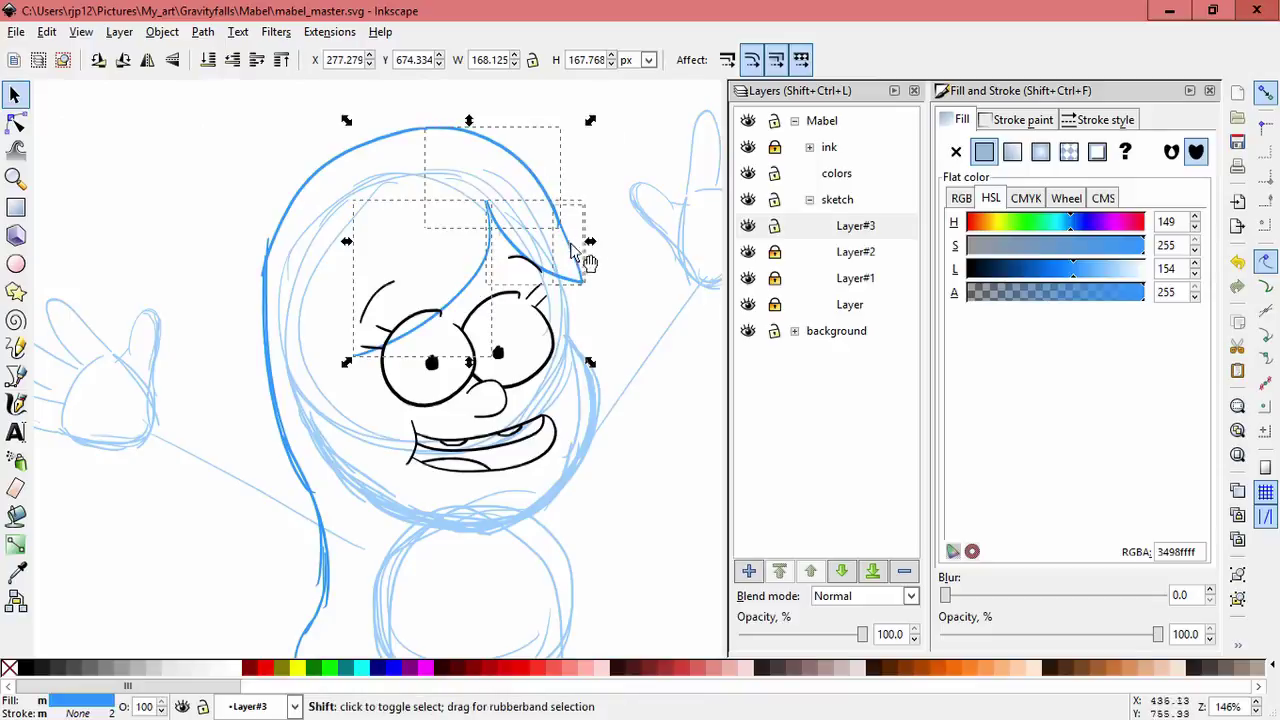
{"action": "left_click", "coordinate": [391, 149], "text": "shift"}
{"action": "left_click_drag", "start_coordinate": [591, 121], "coordinate": [577, 130]}
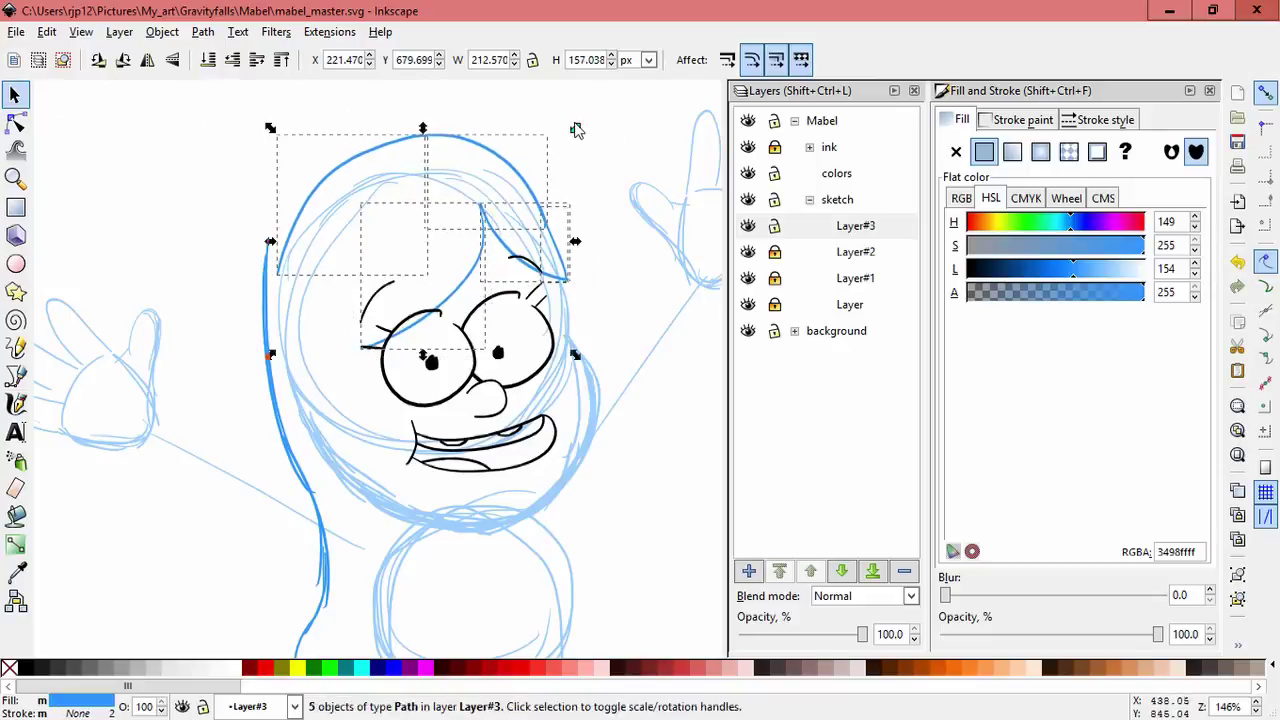
{"action": "key", "text": "ctrl+z"}
{"action": "left_click_drag", "start_coordinate": [591, 241], "coordinate": [577, 247]}
{"action": "left_click", "coordinate": [624, 258]}
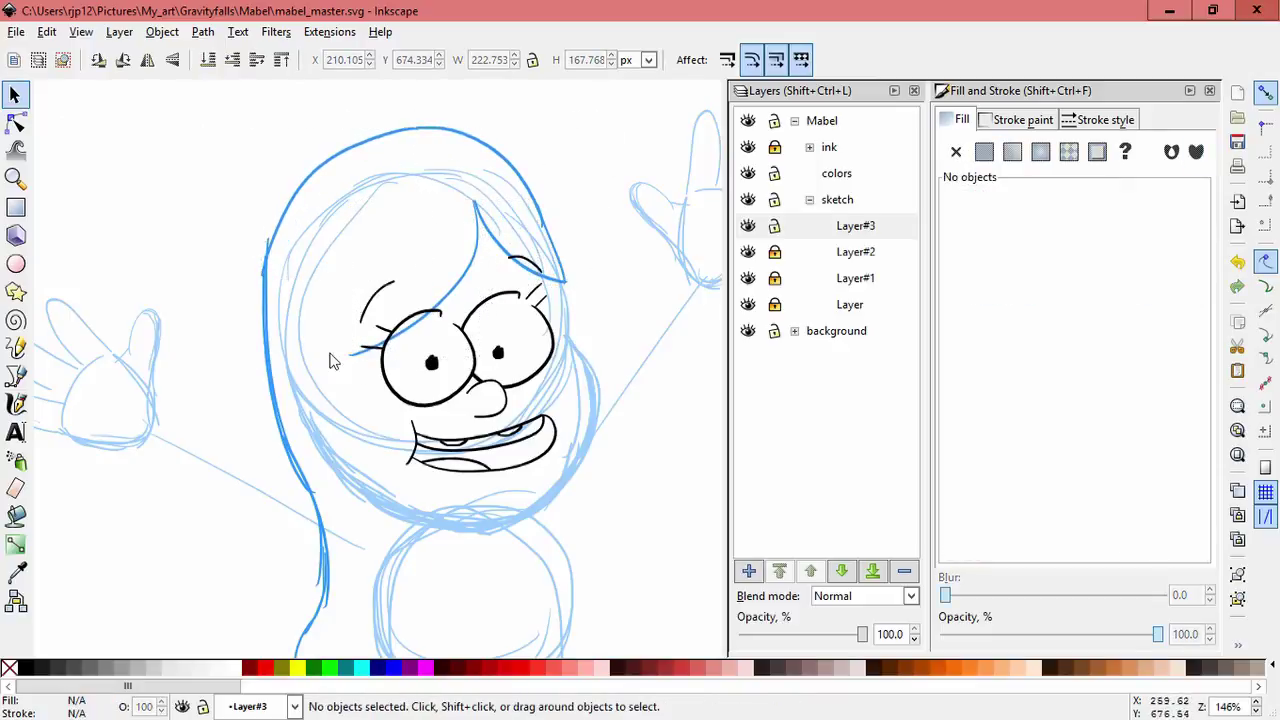
Step: Stretch the long fringe curve outward and down to about 114 by 128 px
{"action": "left_click", "coordinate": [353, 356]}
{"action": "left_click_drag", "start_coordinate": [352, 358], "coordinate": [312, 378]}
{"action": "key", "text": "ctrl+z"}
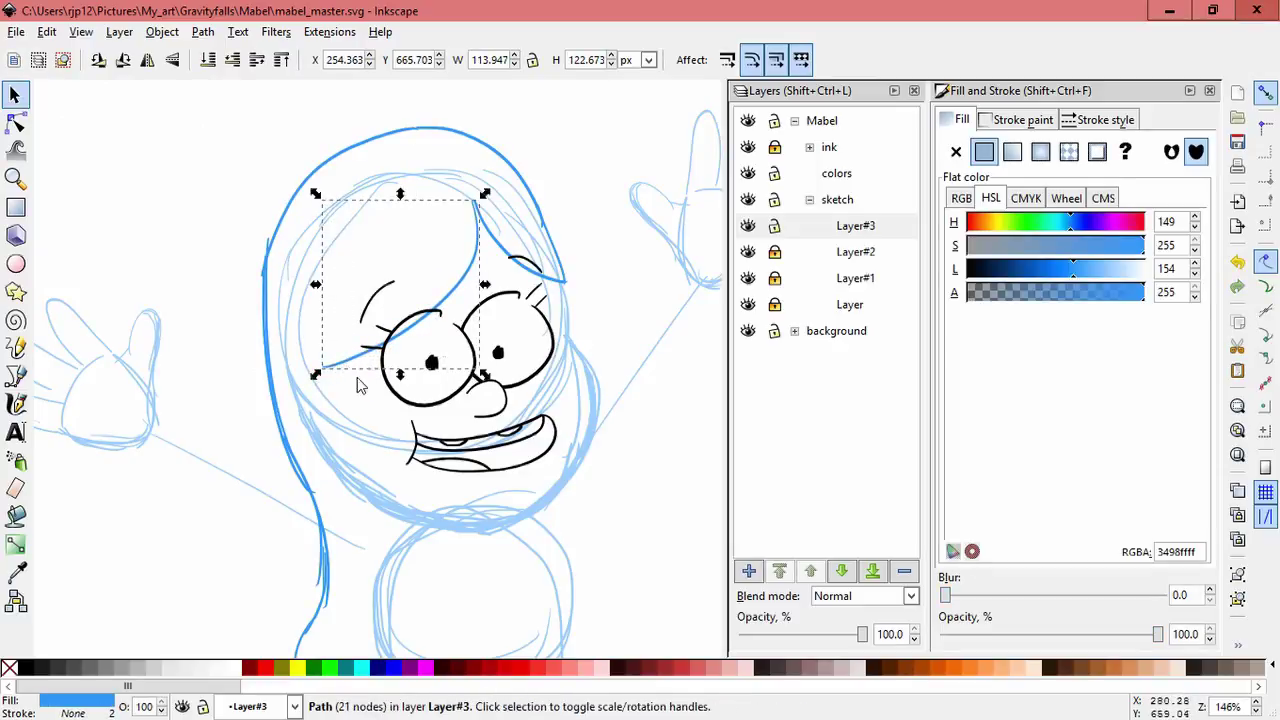
{"action": "left_click_drag", "start_coordinate": [399, 378], "coordinate": [400, 386]}
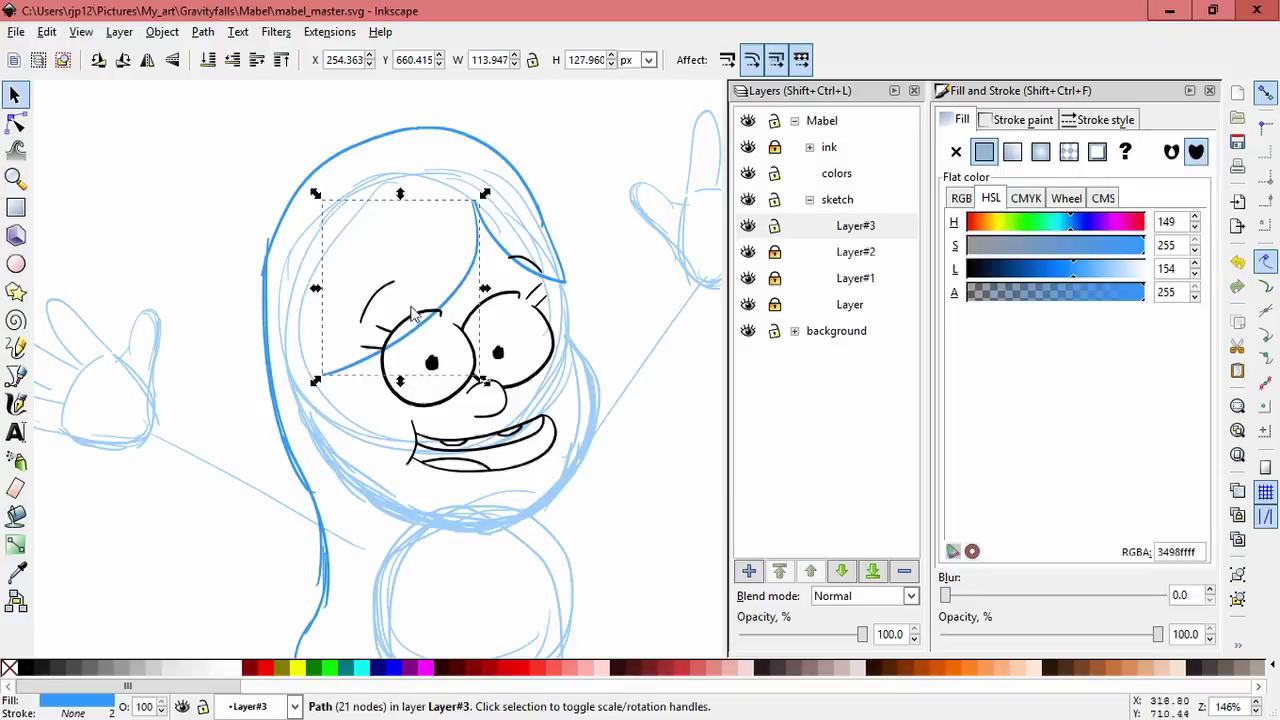
Step: Sketch loose hair tufts sticking out from the back of the hair outline with the calligraphy pen
{"action": "left_click", "coordinate": [15, 403]}
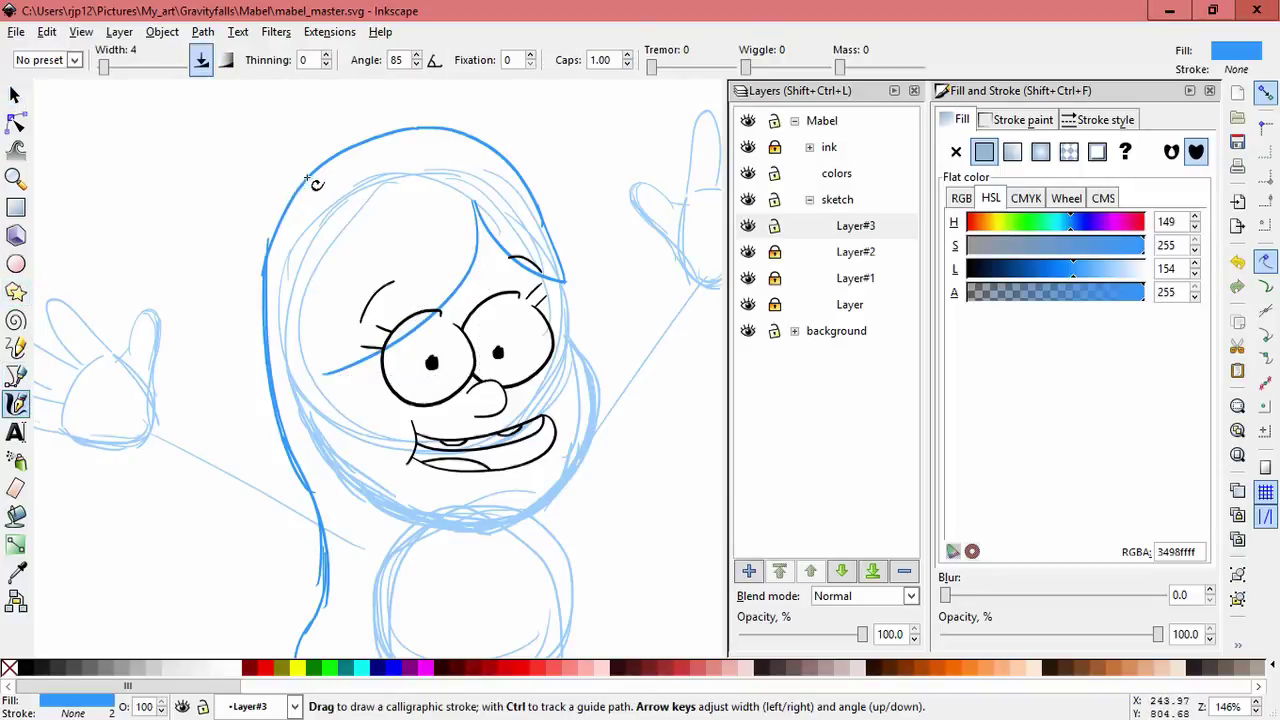
{"action": "mouse_move", "coordinate": [306, 174]}
{"action": "left_mouse_down"}
{"action": "mouse_move", "coordinate": [262, 188]}
{"action": "mouse_move", "coordinate": [284, 223]}
{"action": "left_mouse_up"}
{"action": "key", "text": "ctrl+z"}
{"action": "key", "text": "ctrl+z"}
{"action": "key", "text": "ctrl+z"}
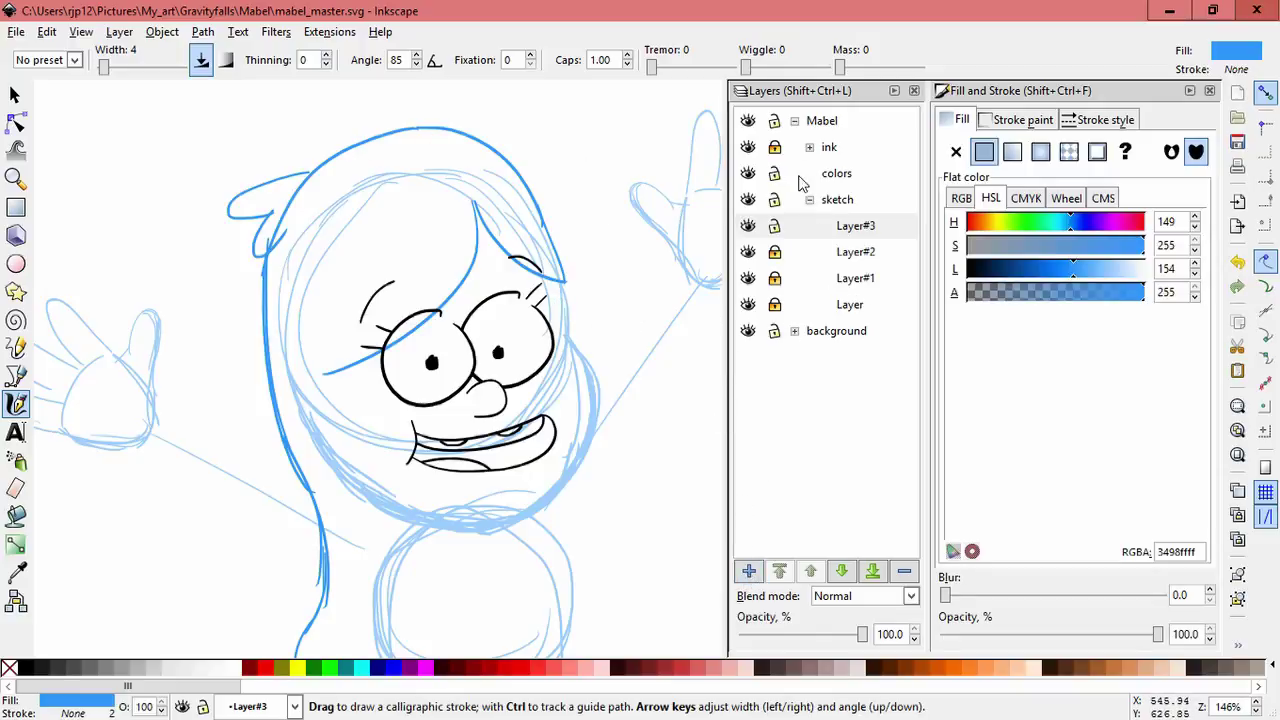
Step: Unlock the ink group, lock Layer#9 and add a new layer above it
{"action": "left_click", "coordinate": [775, 148]}
{"action": "left_click", "coordinate": [810, 148]}
{"action": "left_click", "coordinate": [748, 174]}
{"action": "left_click", "coordinate": [748, 174]}
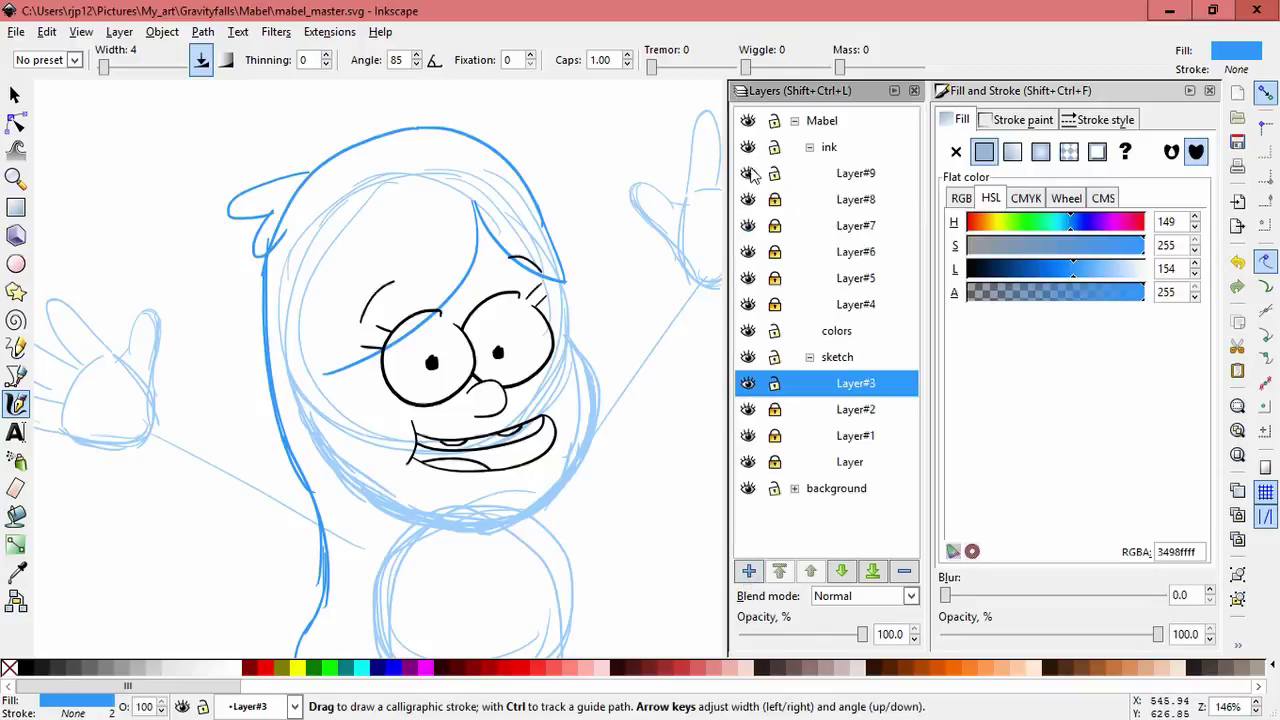
{"action": "left_click", "coordinate": [773, 175]}
{"action": "left_click", "coordinate": [748, 570]}
{"action": "left_click", "coordinate": [706, 426]}
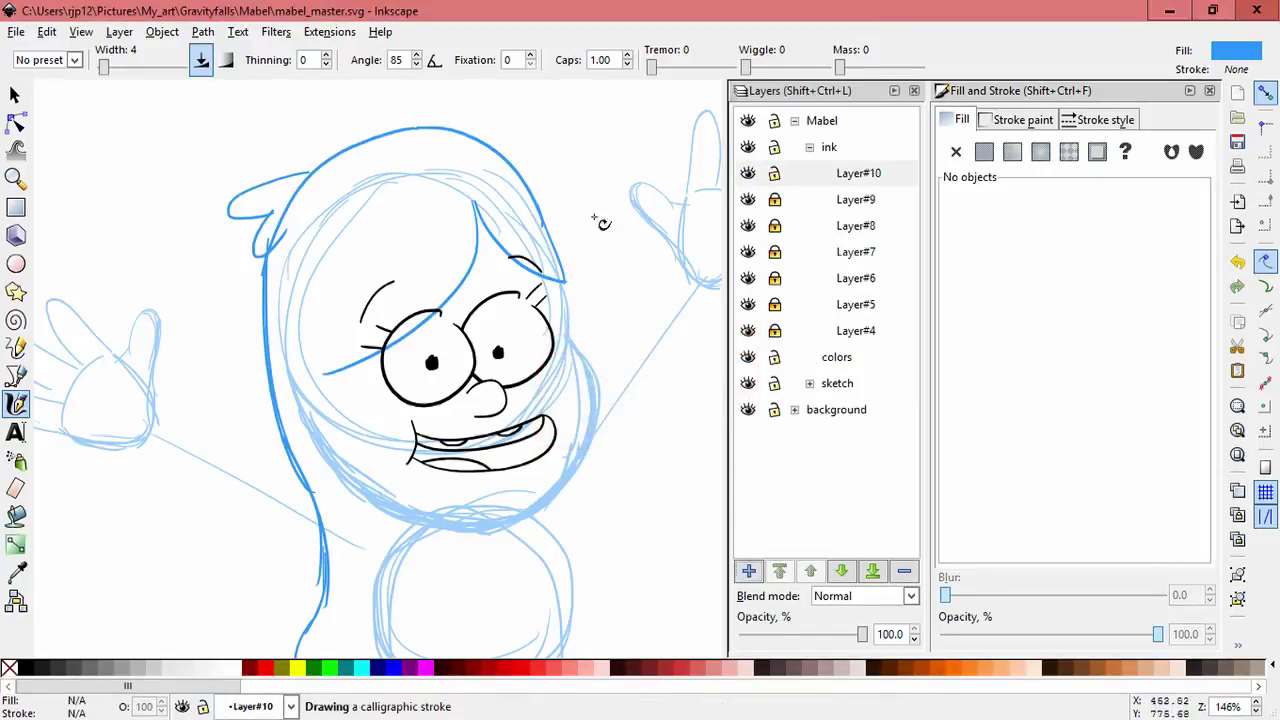
Step: Draw the ear in blue at the fringe's lower end and enlarge it to about 48 by 73 px
{"action": "scroll", "coordinate": [294, 357], "scroll_direction": "up", "scroll_amount": 2}
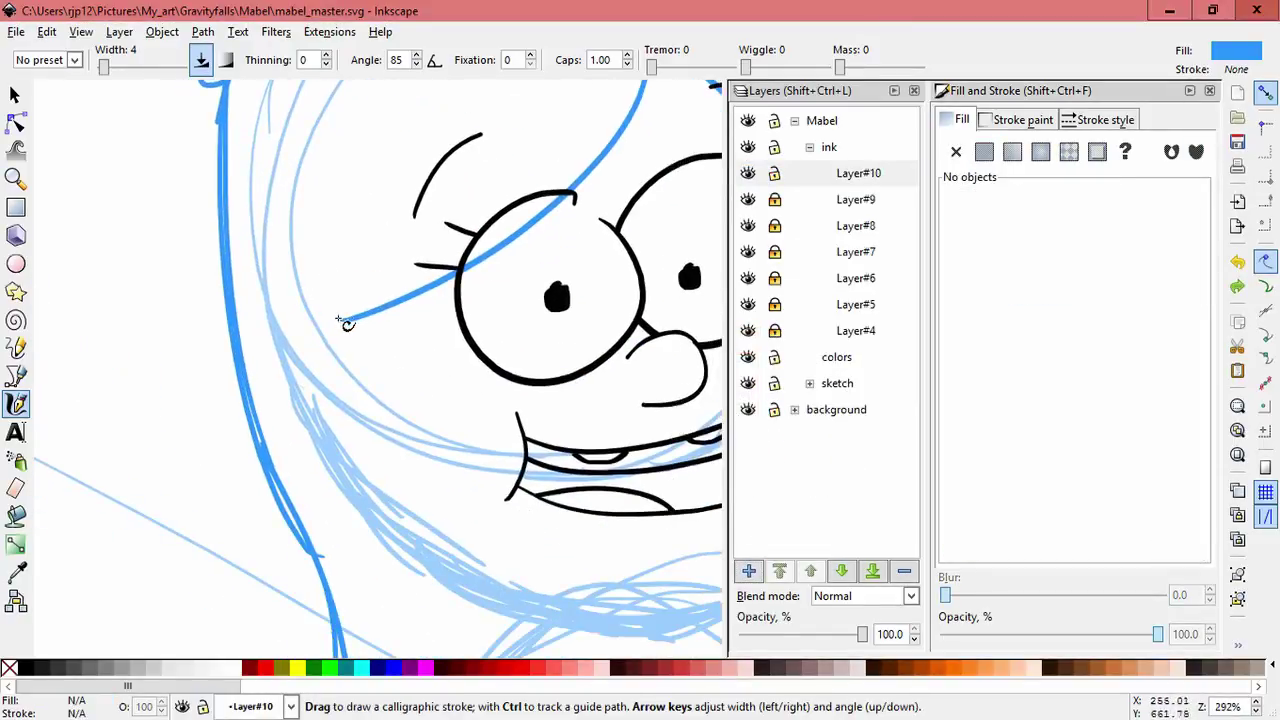
{"action": "left_click_drag", "start_coordinate": [348, 325], "coordinate": [329, 429]}
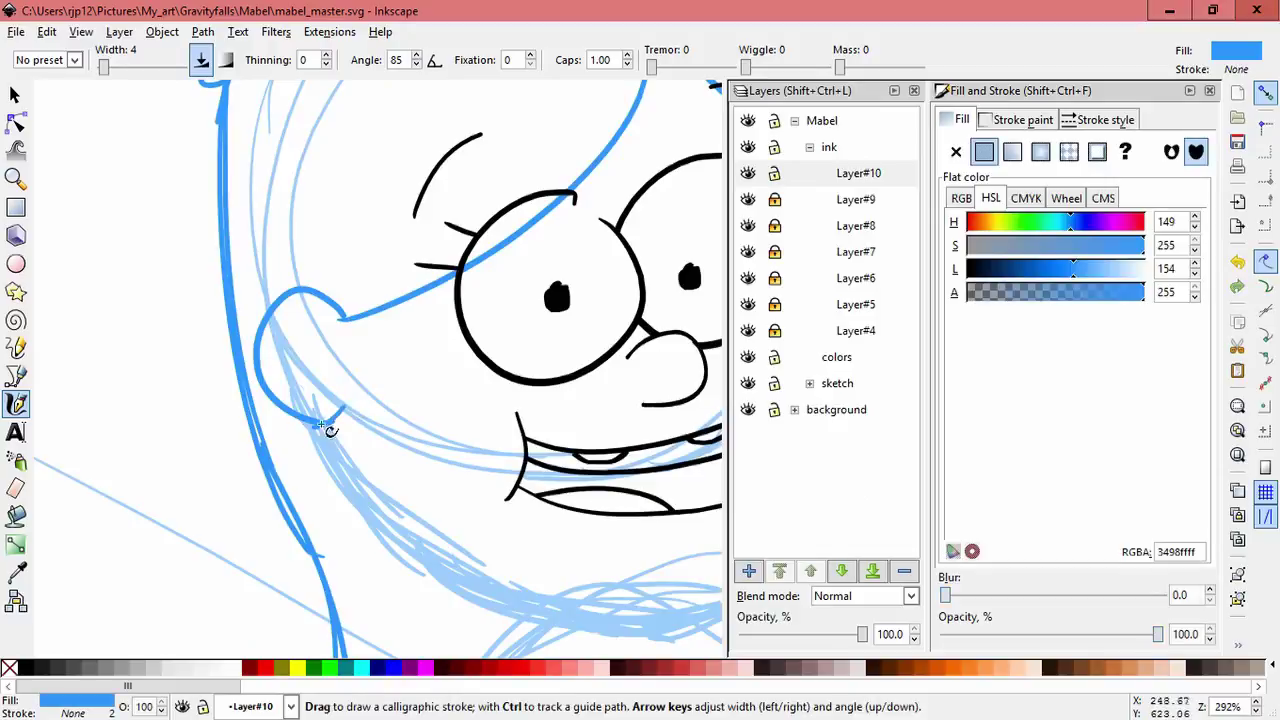
{"action": "key", "text": "s"}
{"action": "left_click", "coordinate": [352, 434], "text": "shift"}
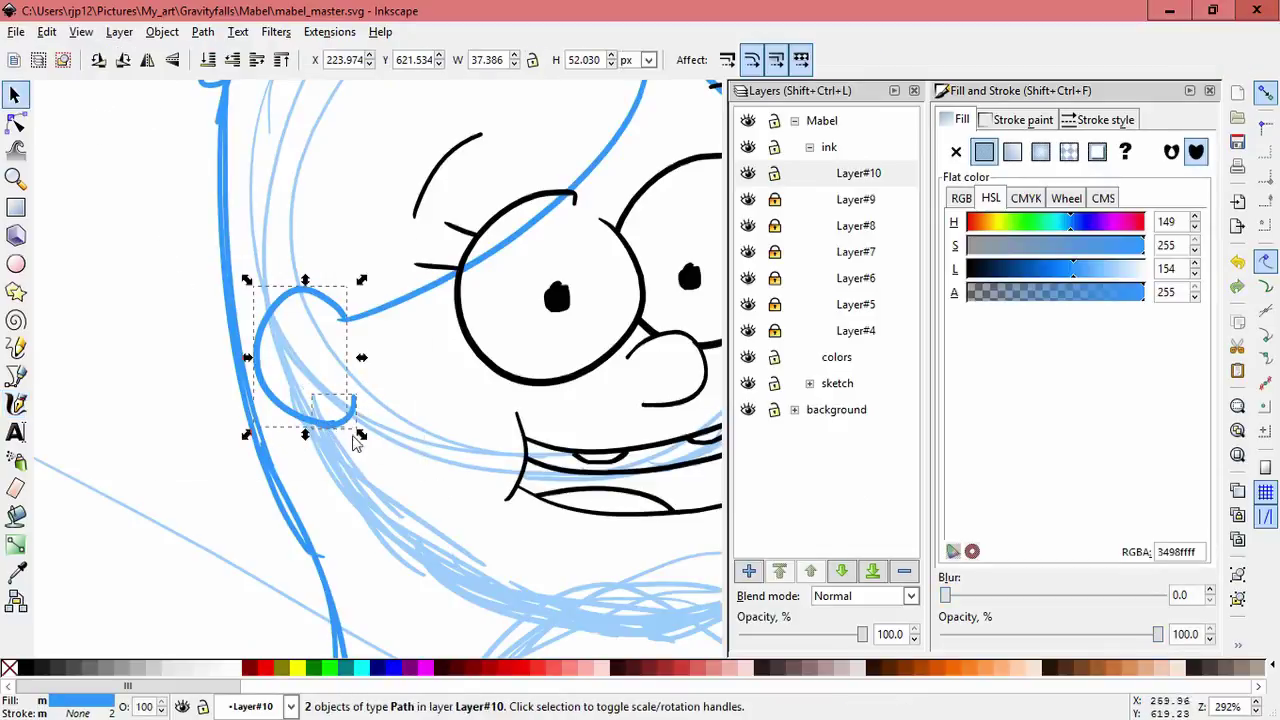
{"action": "left_click_drag", "start_coordinate": [356, 440], "coordinate": [405, 508]}
{"action": "left_click_drag", "start_coordinate": [335, 467], "coordinate": [332, 468]}
{"action": "mouse_move", "coordinate": [431, 517]}
{"action": "left_mouse_down"}
{"action": "mouse_move", "coordinate": [226, 306]}
{"action": "mouse_move", "coordinate": [221, 270]}
{"action": "left_mouse_up"}
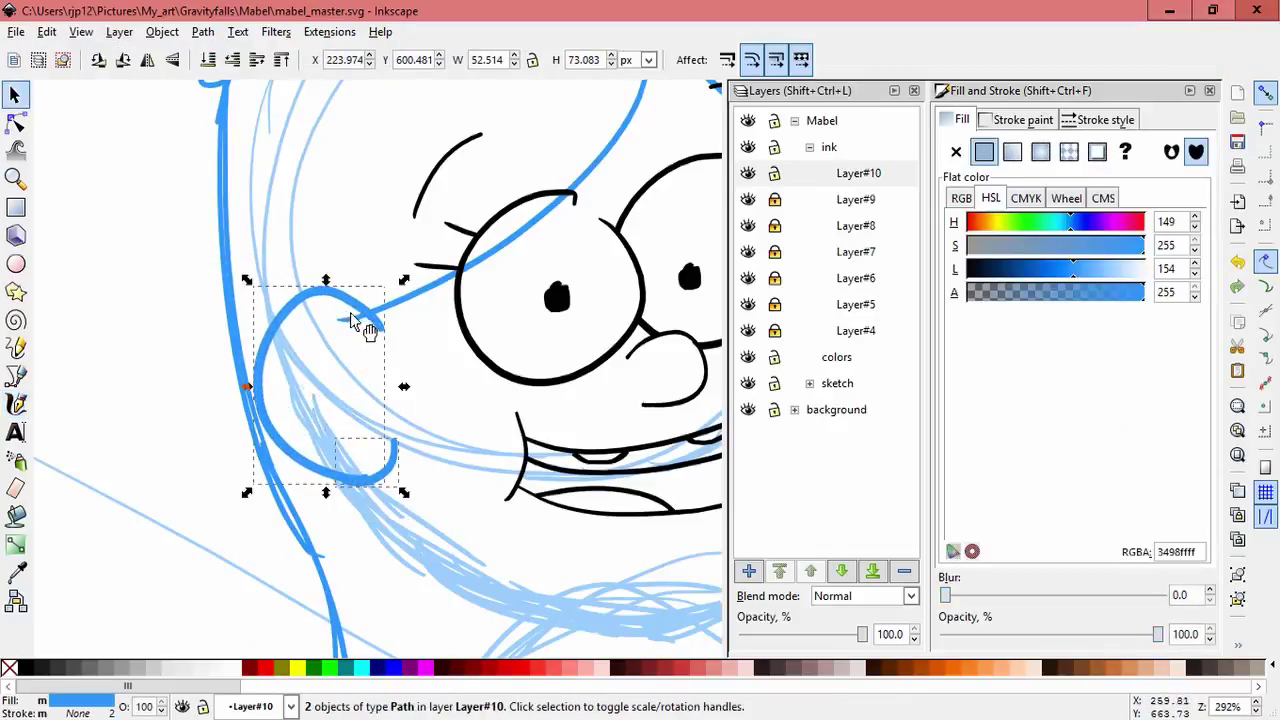
{"action": "left_click_drag", "start_coordinate": [356, 302], "coordinate": [323, 301]}
{"action": "left_click_drag", "start_coordinate": [215, 387], "coordinate": [227, 388]}
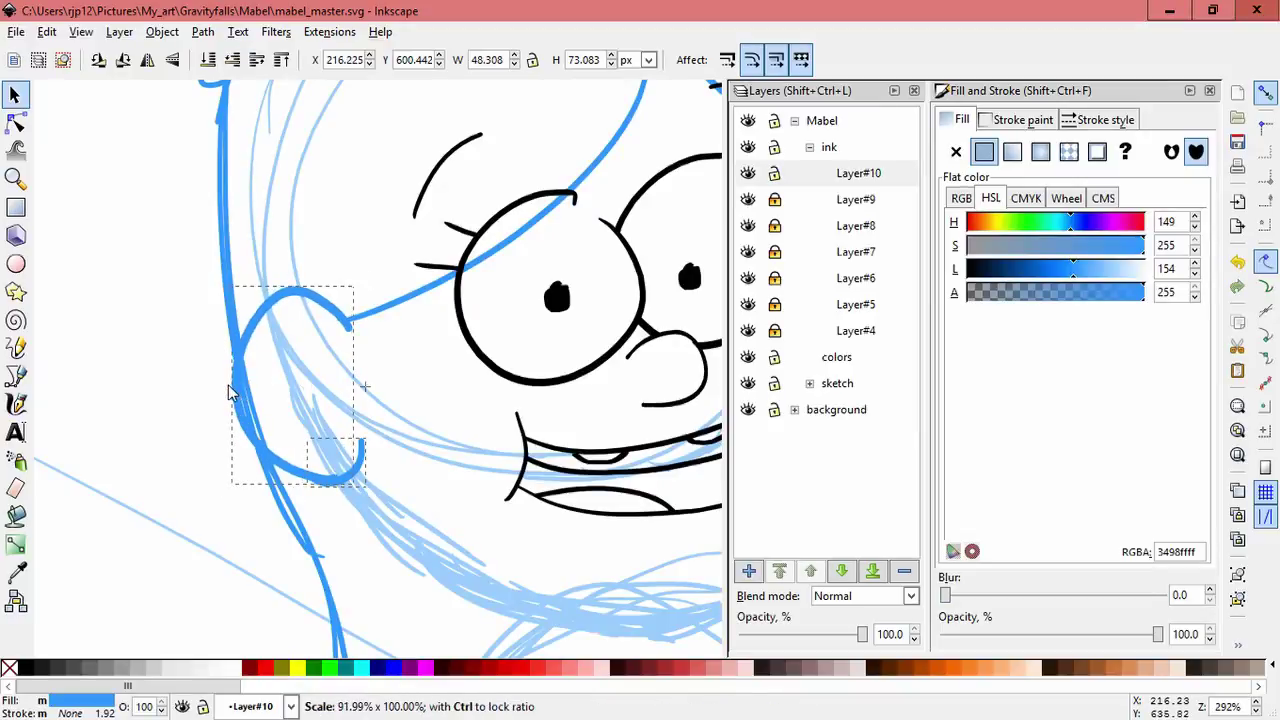
{"action": "left_click", "coordinate": [423, 378]}
Step: Lock the ink group, list the sketch group's layers and toggle Layer#3's visibility to check its strokes
{"action": "scroll", "coordinate": [422, 405], "scroll_direction": "down", "scroll_amount": 2}
{"action": "left_click_drag", "start_coordinate": [403, 427], "coordinate": [352, 423]}
{"action": "left_click_drag", "start_coordinate": [604, 337], "coordinate": [620, 350]}
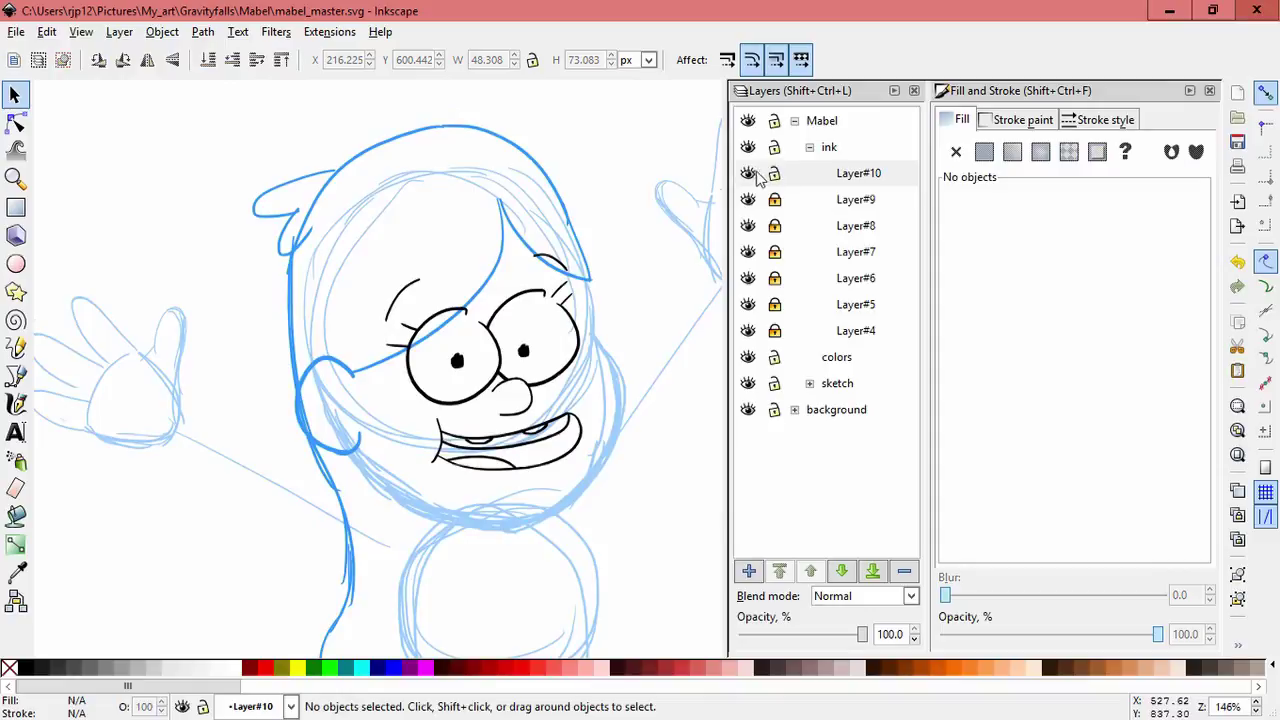
{"action": "left_click", "coordinate": [809, 147]}
{"action": "left_click", "coordinate": [809, 199]}
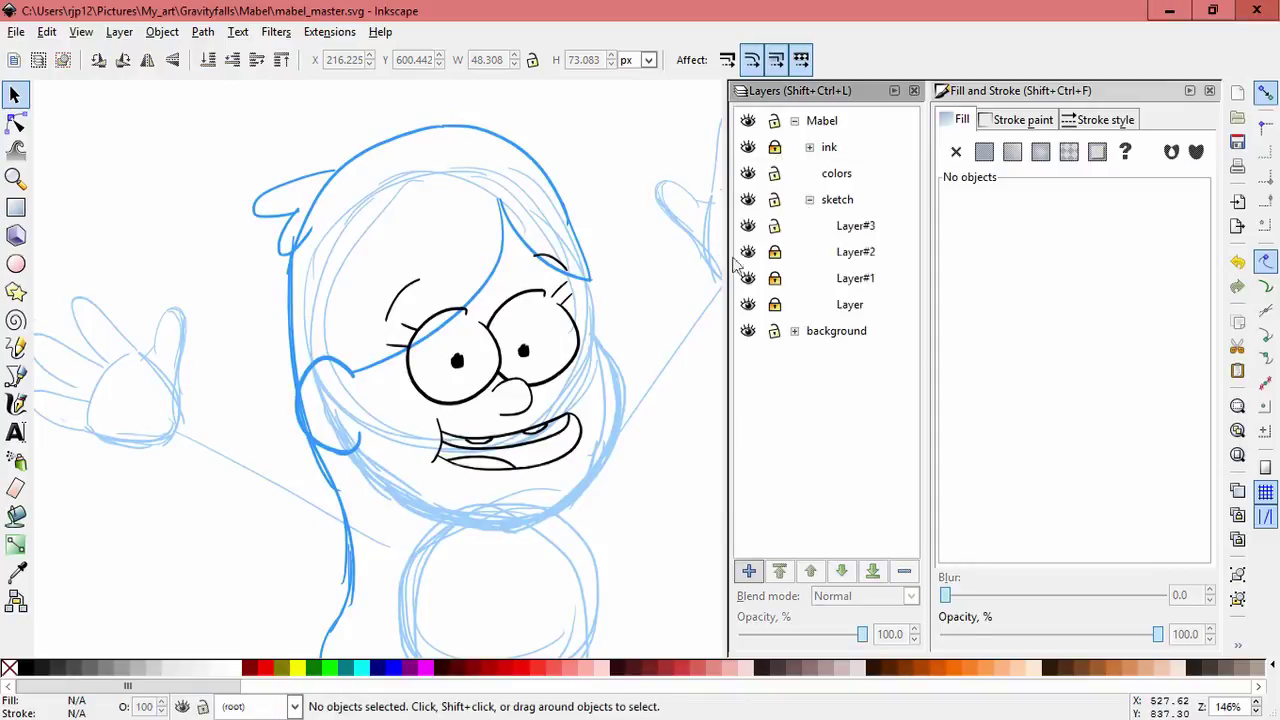
{"action": "left_click", "coordinate": [747, 226]}
{"action": "left_click", "coordinate": [747, 226]}
Step: Select the fringe, outline and tuft strokes on the head and flatten them to about 161 px high
{"action": "left_click_drag", "start_coordinate": [203, 106], "coordinate": [656, 402]}
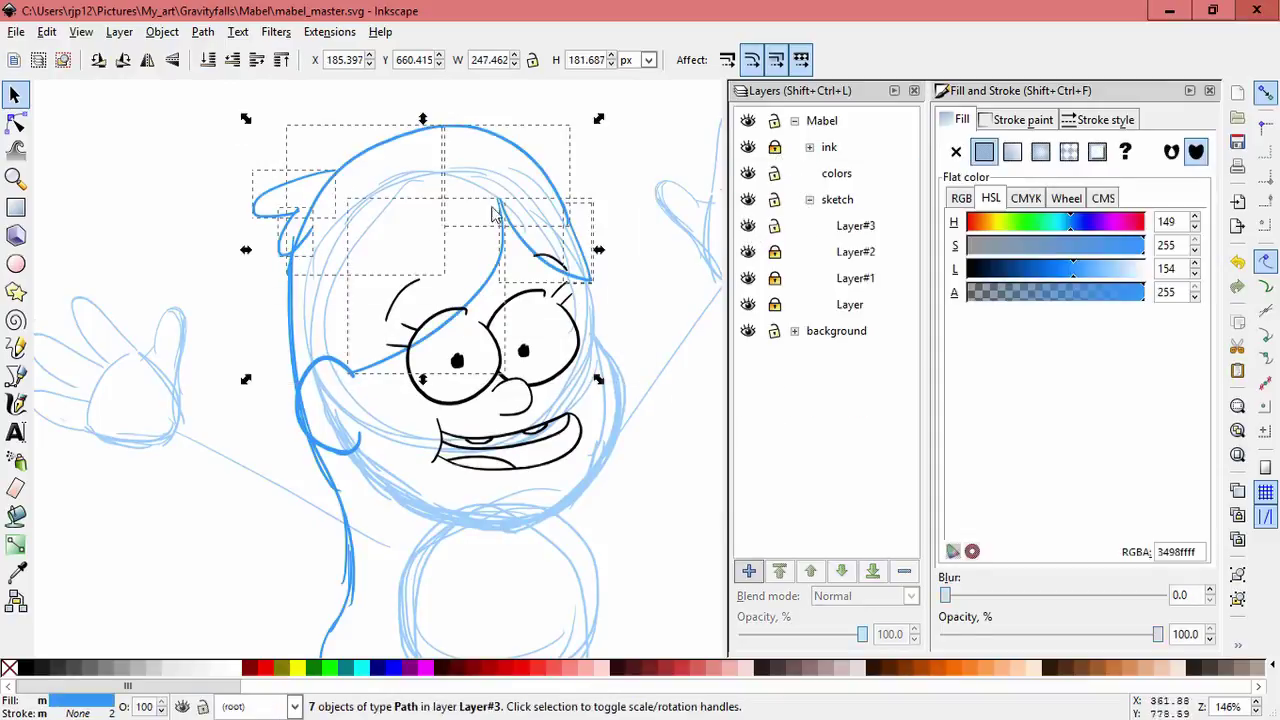
{"action": "left_click_drag", "start_coordinate": [422, 118], "coordinate": [450, 164]}
{"action": "left_click", "coordinate": [637, 245]}
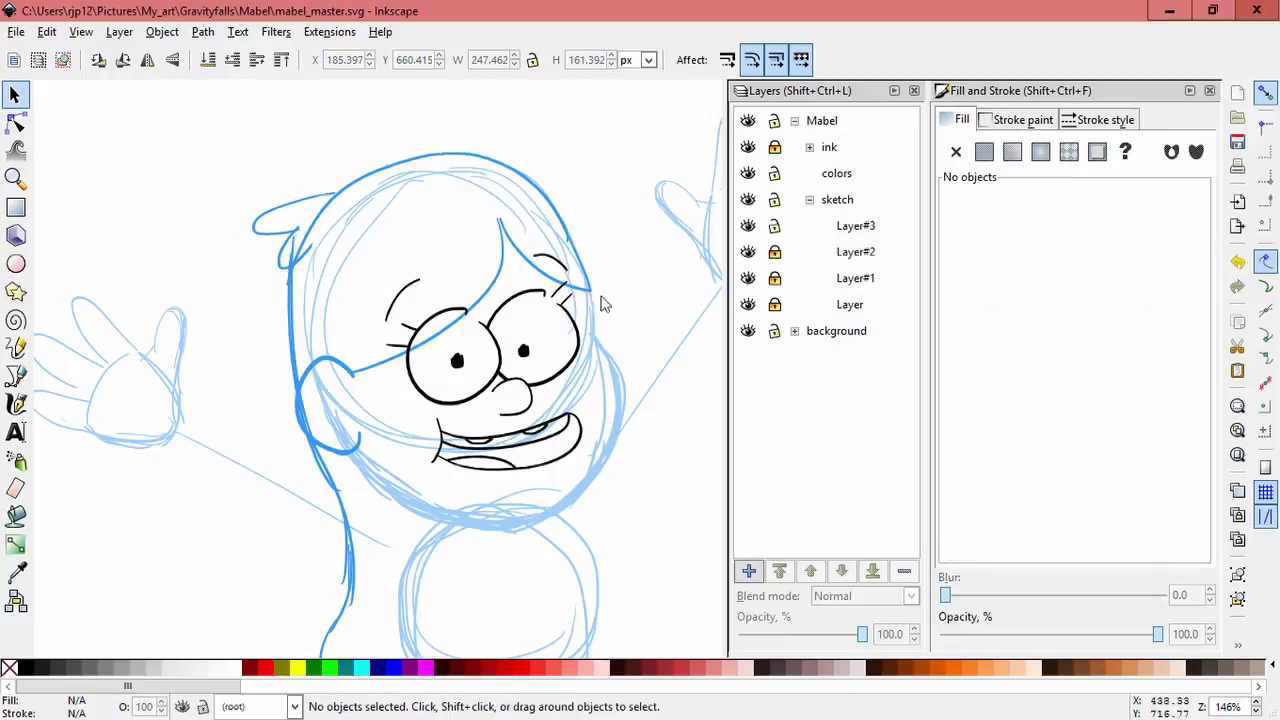
Step: Shorten the long hair stroke beside the head from its upper end to about 157 px high
{"action": "key", "text": "space"}
{"action": "left_click_drag", "start_coordinate": [628, 337], "coordinate": [626, 307]}
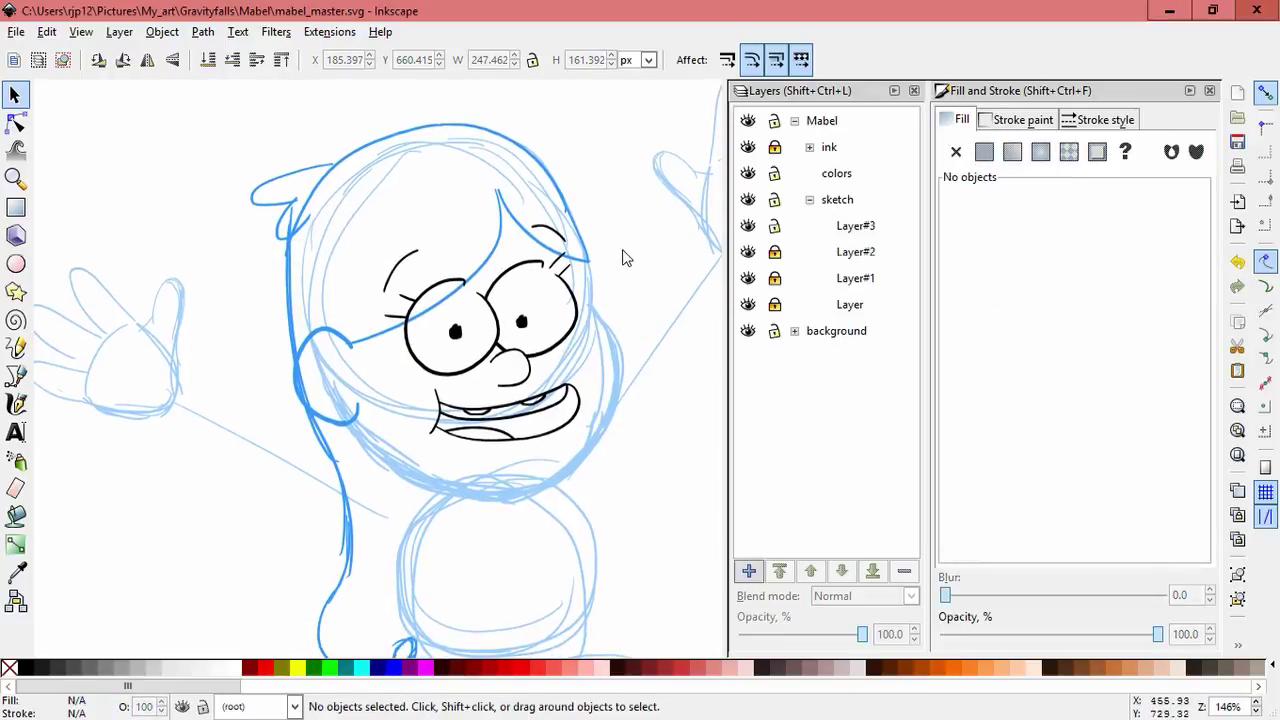
{"action": "left_click_drag", "start_coordinate": [310, 230], "coordinate": [406, 214]}
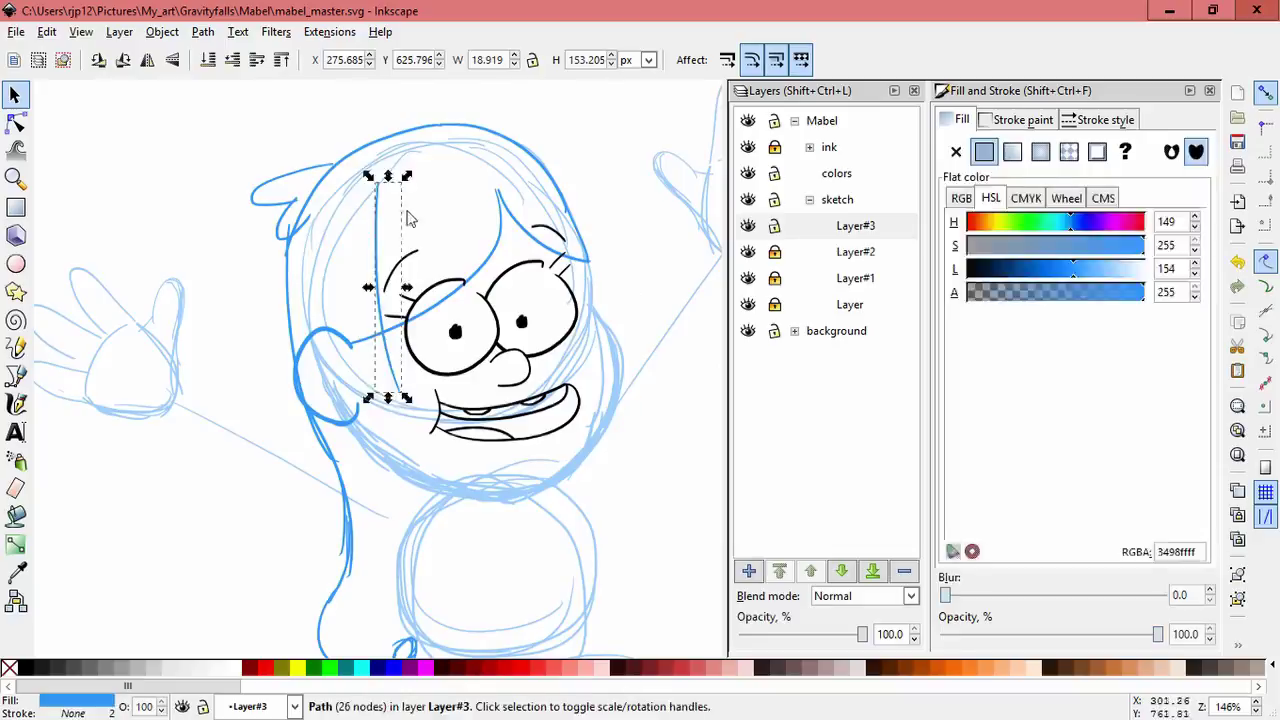
{"action": "key", "text": "ctrl+z"}
{"action": "left_click_drag", "start_coordinate": [313, 217], "coordinate": [314, 243]}
{"action": "left_click", "coordinate": [447, 231]}
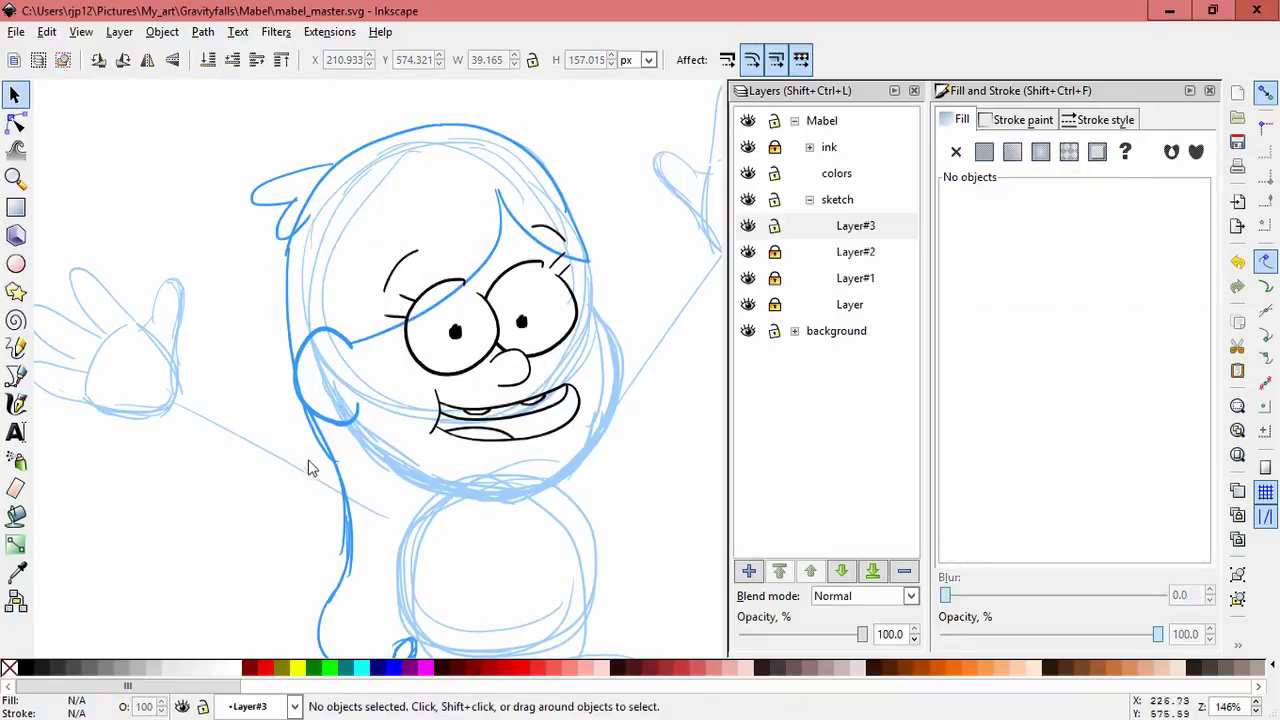
{"action": "left_click_drag", "start_coordinate": [319, 452], "coordinate": [286, 487]}
{"action": "key", "text": "ctrl+z"}
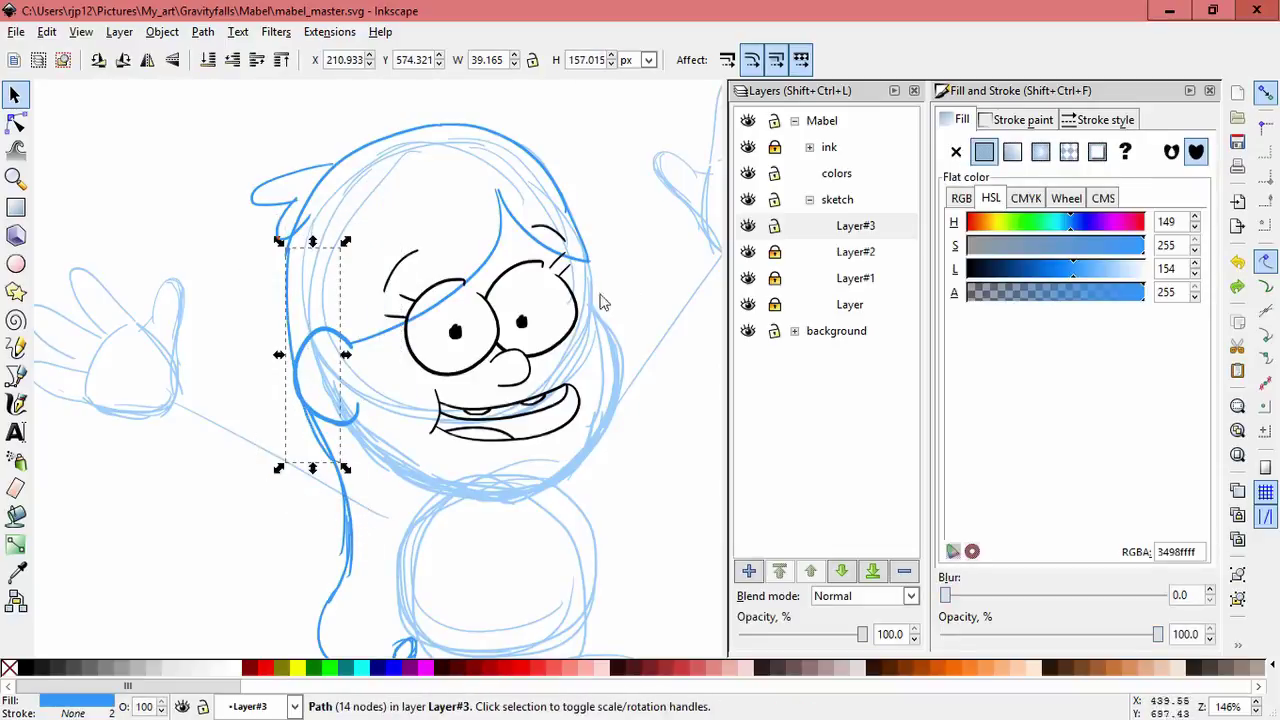
Step: Lock Layer#3 in the sketch group and list the layers of the ink group
{"action": "left_click_drag", "start_coordinate": [621, 300], "coordinate": [594, 243]}
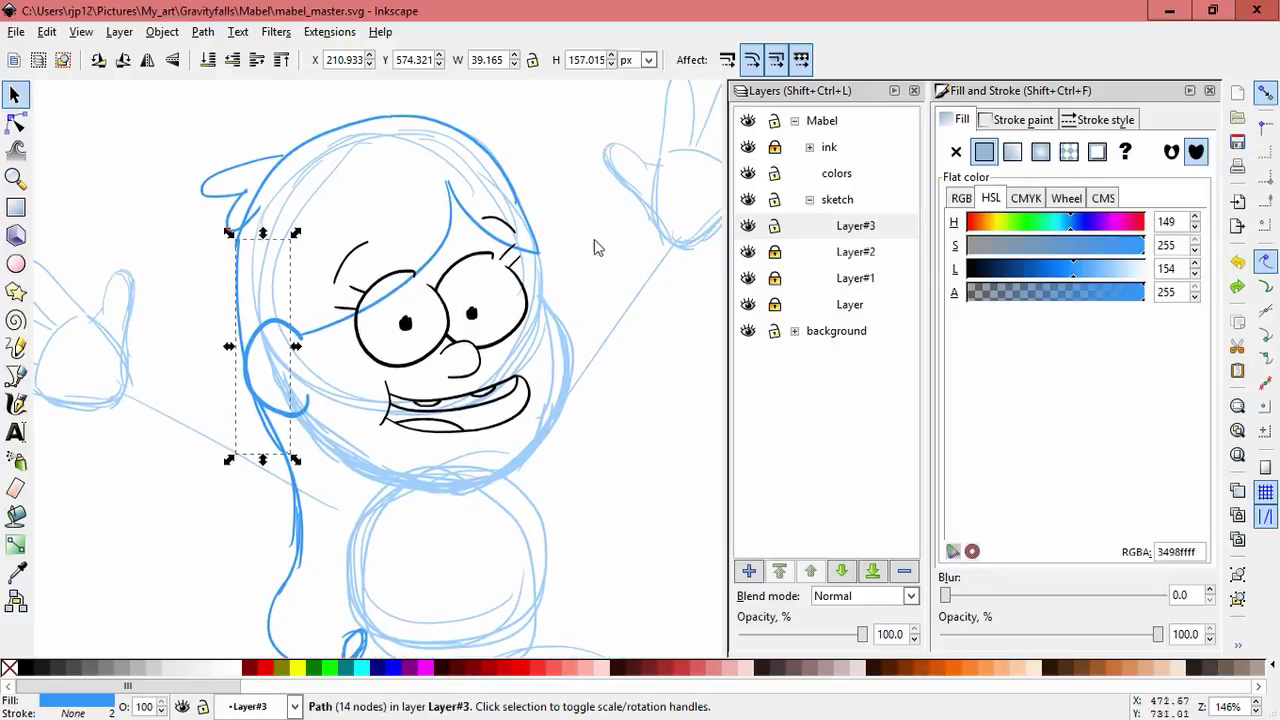
{"action": "middle_click", "coordinate": [612, 420], "text": "shift"}
{"action": "left_click_drag", "start_coordinate": [636, 445], "coordinate": [576, 387]}
{"action": "scroll", "coordinate": [586, 380], "scroll_direction": "up", "scroll_amount": 1}
{"action": "left_click", "coordinate": [787, 228]}
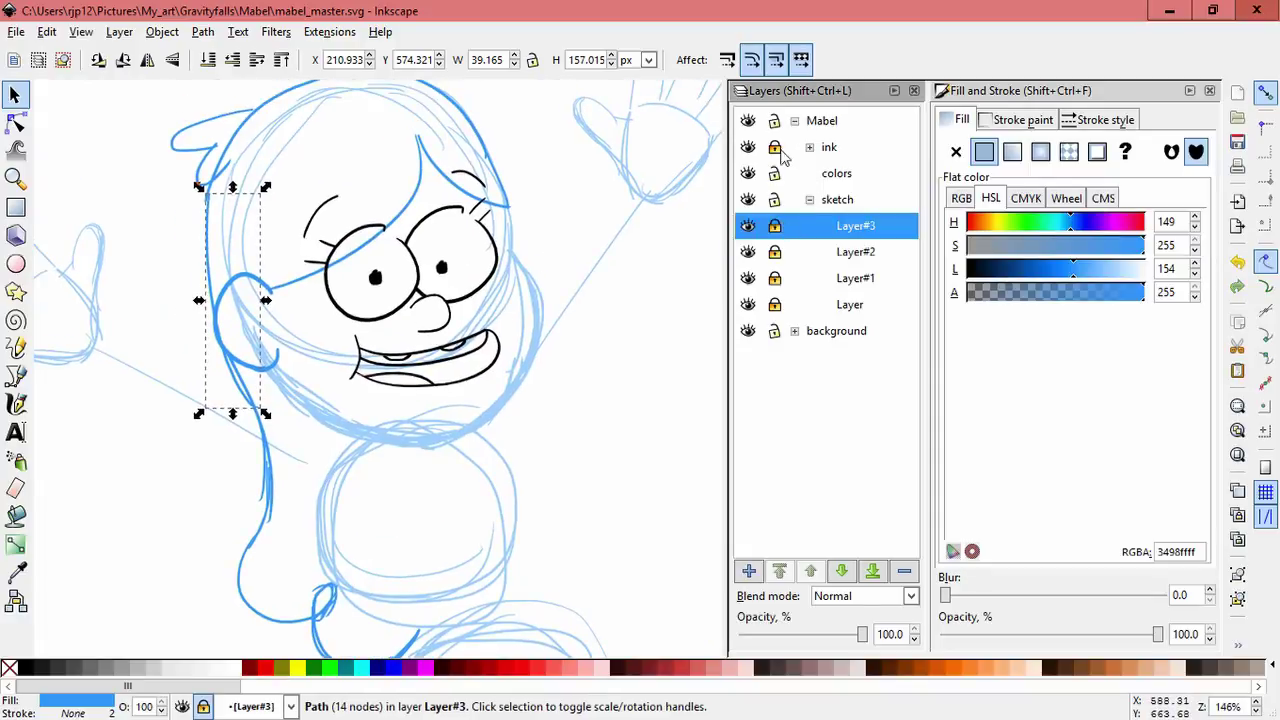
{"action": "left_click", "coordinate": [809, 147]}
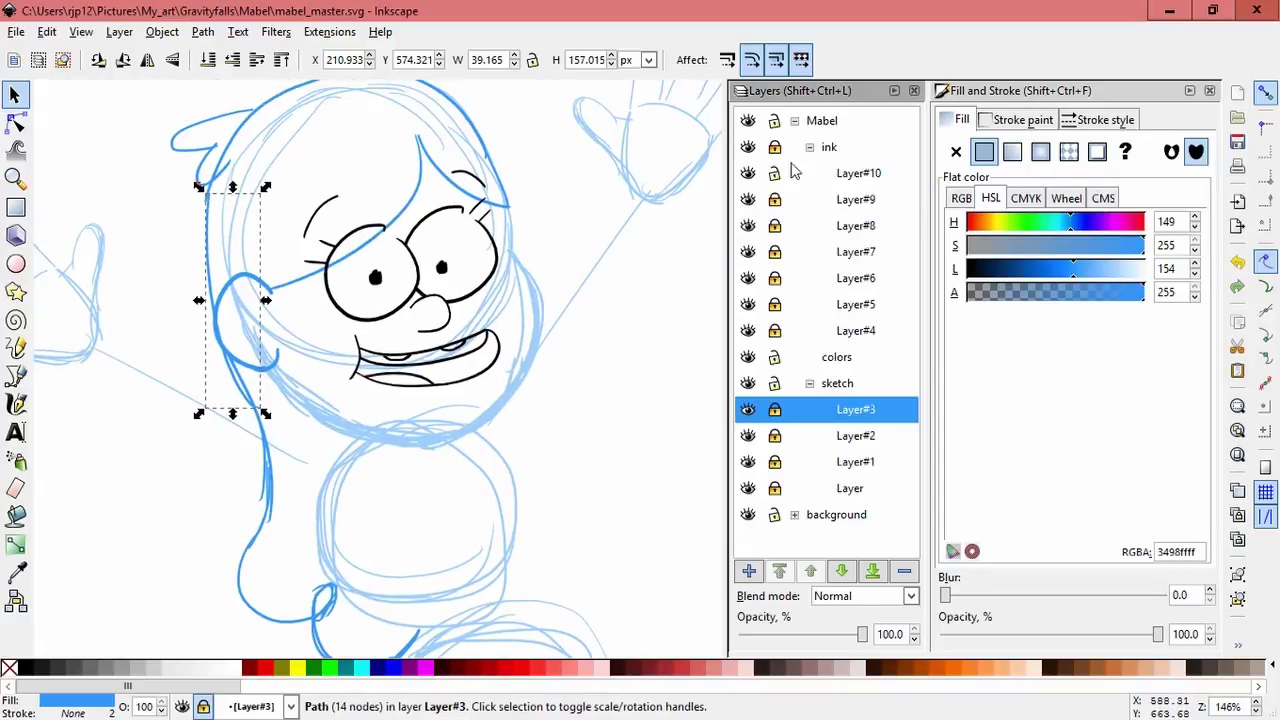
Step: Unlock the ink group's Layer#7, Layer#6 and Layer#5, toggling the ink layers' visibility to identify the mouth parts
{"action": "left_click", "coordinate": [749, 200]}
{"action": "left_click", "coordinate": [749, 200]}
{"action": "left_click", "coordinate": [749, 226]}
{"action": "left_click", "coordinate": [749, 226]}
{"action": "left_click", "coordinate": [749, 252]}
{"action": "left_click", "coordinate": [749, 252]}
{"action": "left_click", "coordinate": [749, 278]}
{"action": "left_click", "coordinate": [749, 278]}
{"action": "left_click", "coordinate": [749, 304]}
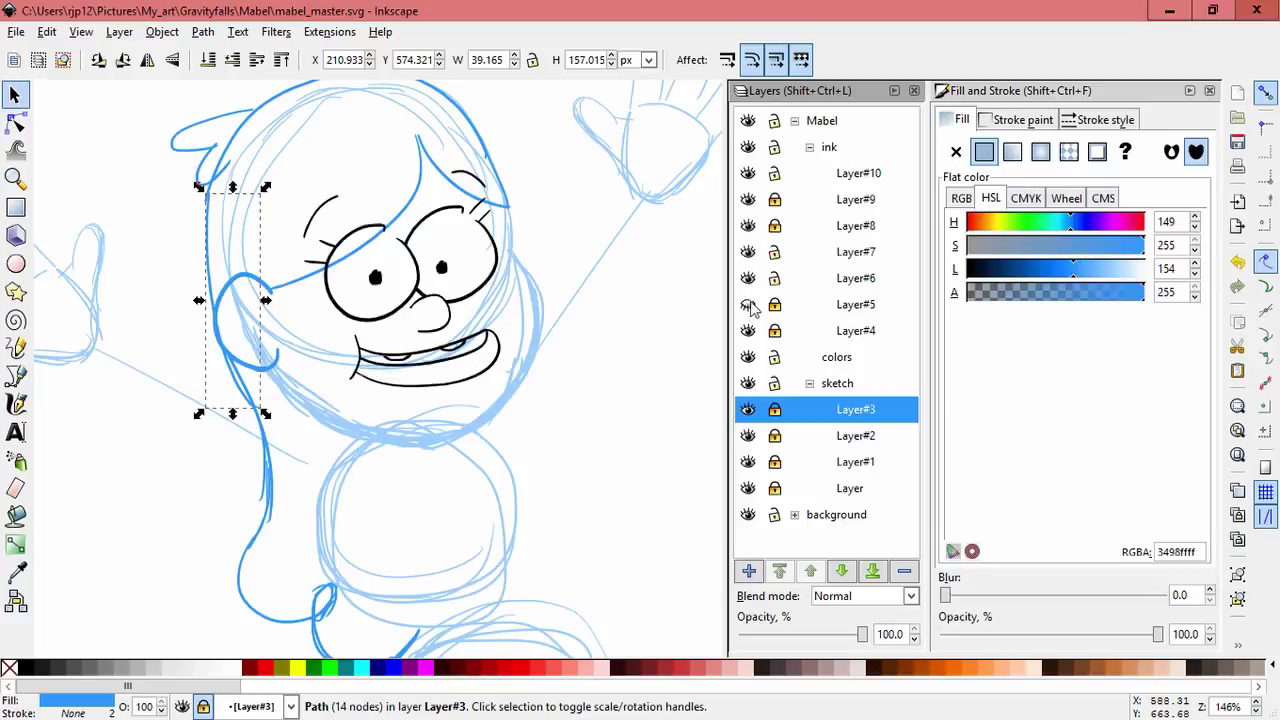
{"action": "left_click", "coordinate": [749, 304]}
{"action": "left_click", "coordinate": [749, 330]}
{"action": "left_click", "coordinate": [749, 330]}
Step: Select the mouth strokes and try the Tweak tool on them
{"action": "left_click_drag", "start_coordinate": [545, 430], "coordinate": [316, 301]}
{"action": "left_click", "coordinate": [15, 149]}
{"action": "left_click", "coordinate": [432, 336]}
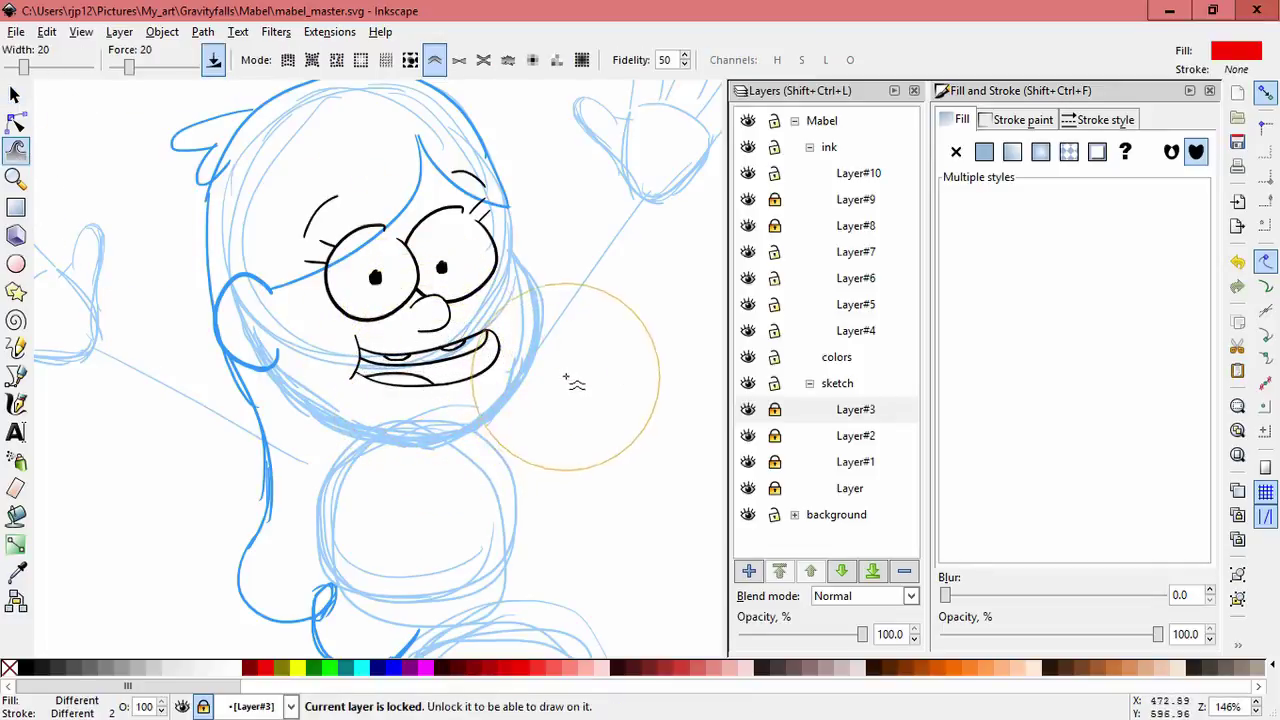
{"action": "left_click", "coordinate": [15, 94]}
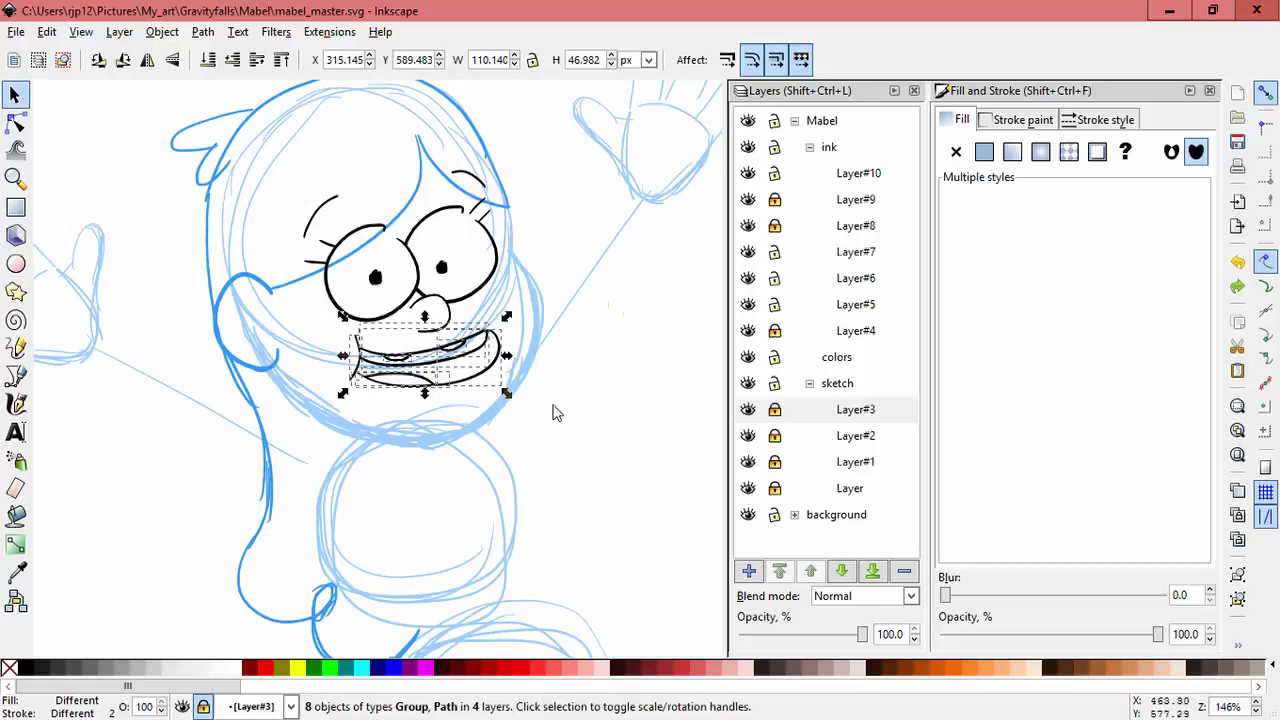
{"action": "left_click_drag", "start_coordinate": [563, 446], "coordinate": [296, 318]}
{"action": "left_click", "coordinate": [555, 448]}
{"action": "left_click", "coordinate": [488, 390]}
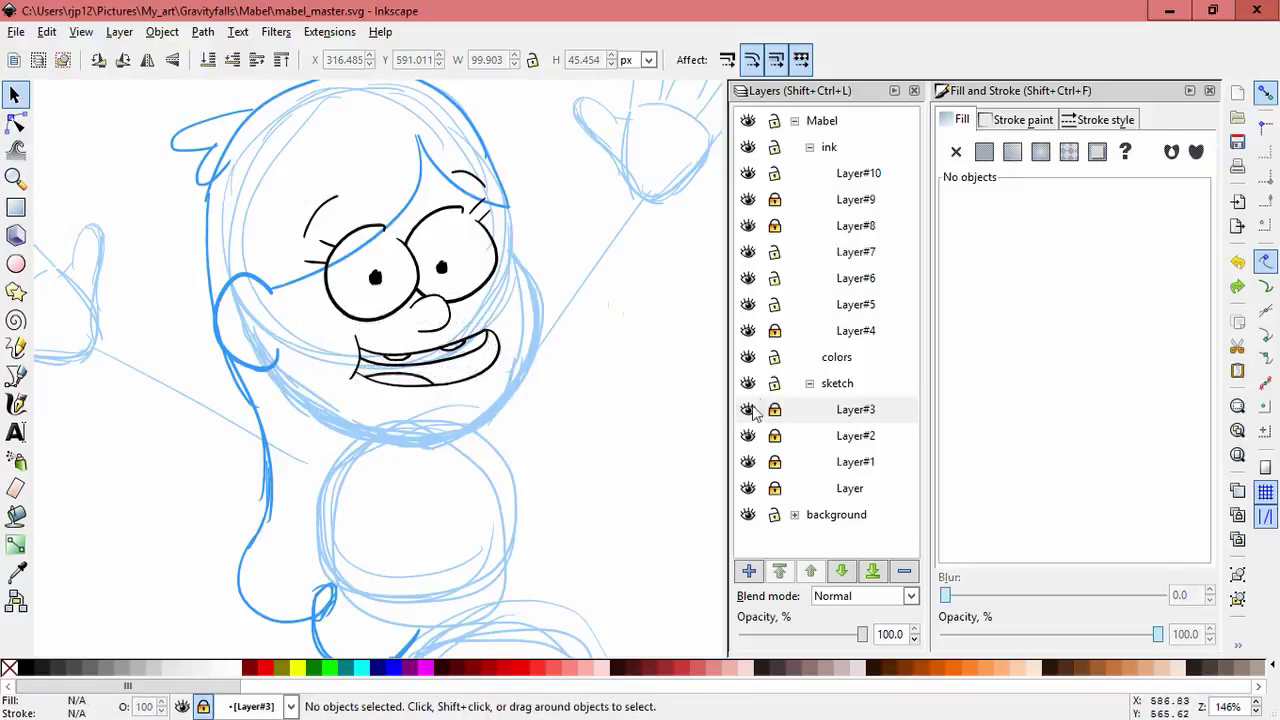
Step: Unlock the ink group's Layer#4 and lock the colors layer, toggling visibility to identify the layer's contents
{"action": "left_click", "coordinate": [774, 330]}
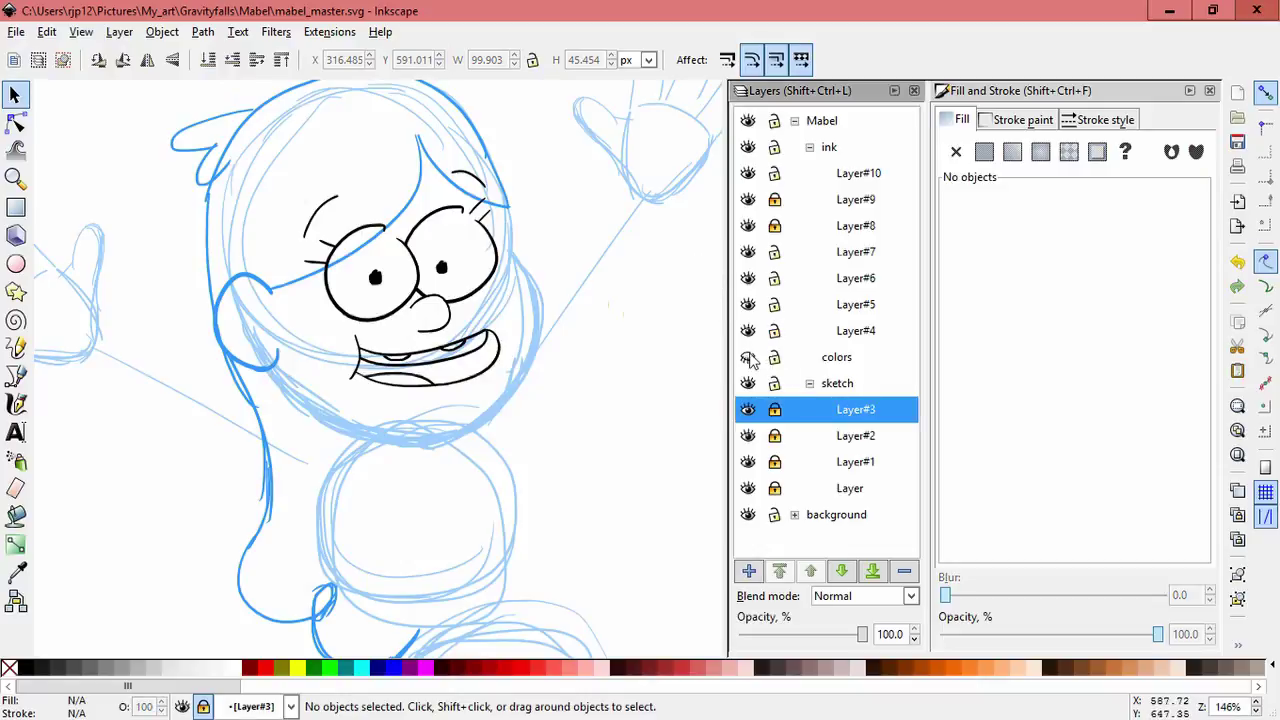
{"action": "left_click", "coordinate": [752, 328]}
{"action": "left_click", "coordinate": [752, 327]}
{"action": "left_click", "coordinate": [774, 331]}
Step: Select all the mouth strokes and move them slightly down, away from the nose
{"action": "left_click_drag", "start_coordinate": [551, 443], "coordinate": [247, 293]}
{"action": "left_click_drag", "start_coordinate": [571, 438], "coordinate": [345, 308]}
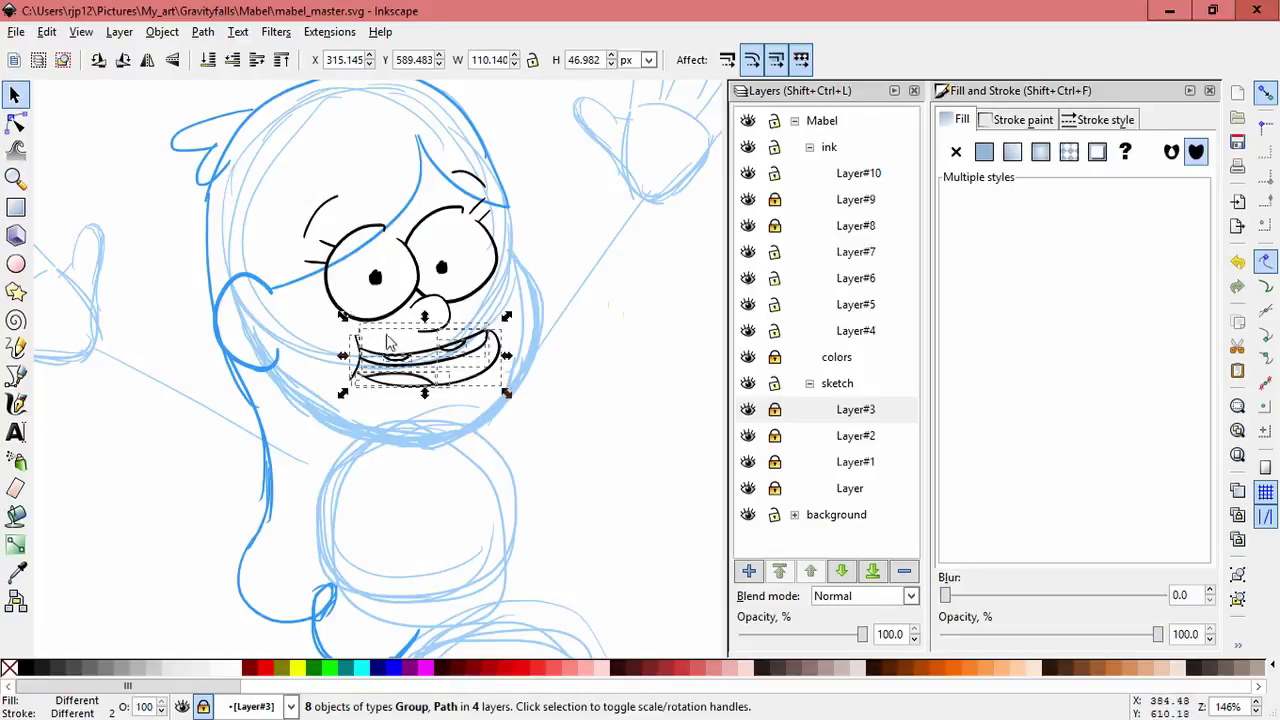
{"action": "left_click", "coordinate": [15, 149]}
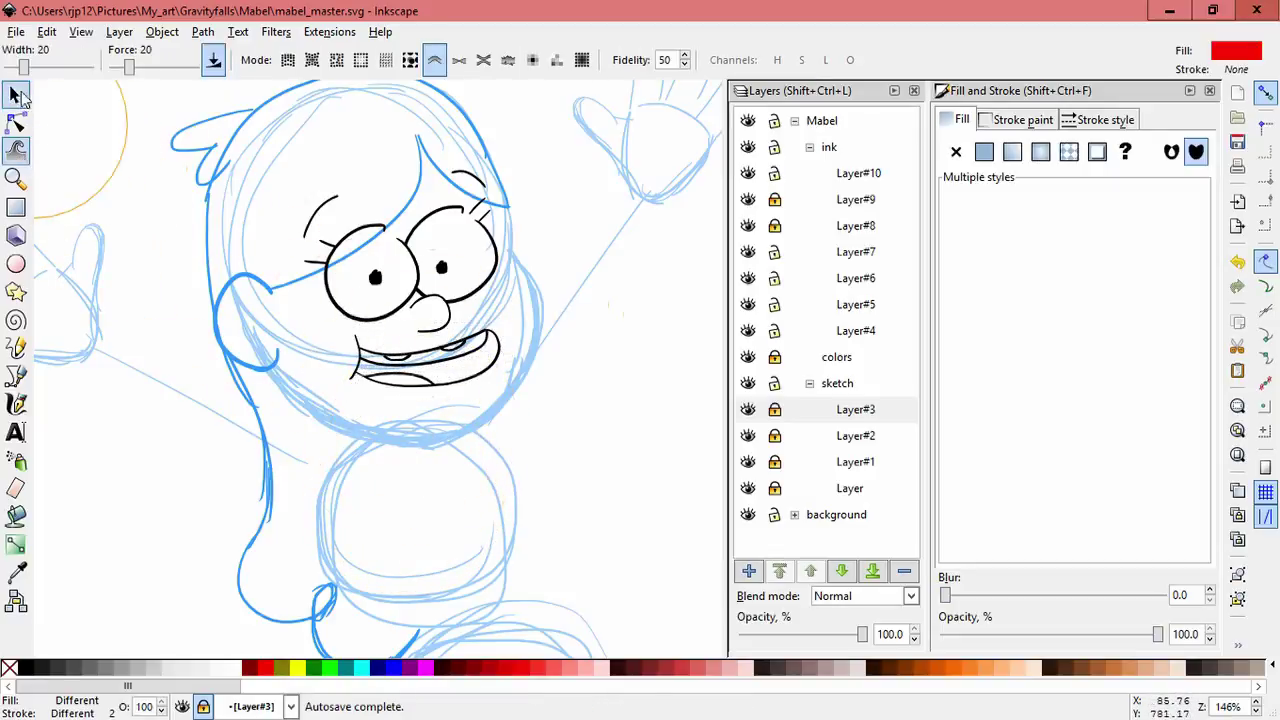
{"action": "left_click", "coordinate": [18, 95]}
{"action": "left_click_drag", "start_coordinate": [495, 357], "coordinate": [496, 362]}
{"action": "left_click", "coordinate": [588, 392]}
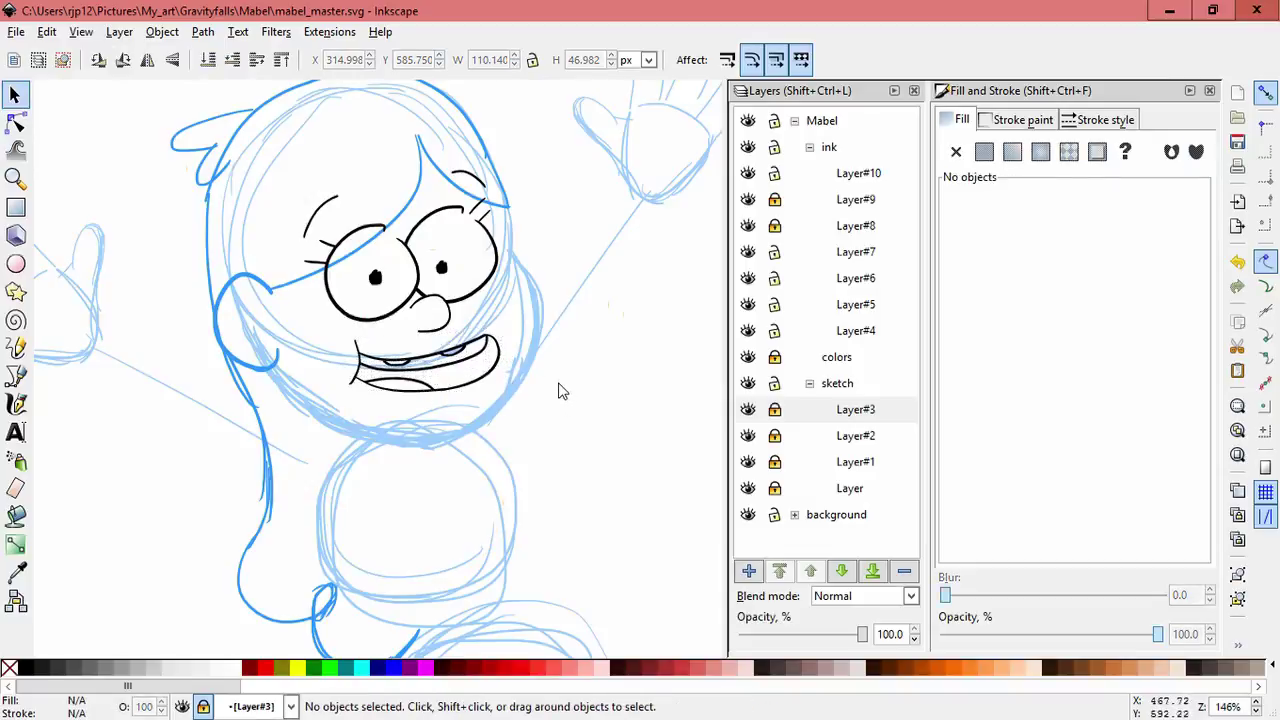
Step: Select the mouth strokes without the nose and scale them down to about 99 by 43 px
{"action": "left_click_drag", "start_coordinate": [528, 418], "coordinate": [284, 290]}
{"action": "left_click_drag", "start_coordinate": [540, 446], "coordinate": [337, 315]}
{"action": "left_click", "coordinate": [357, 361], "text": "shift"}
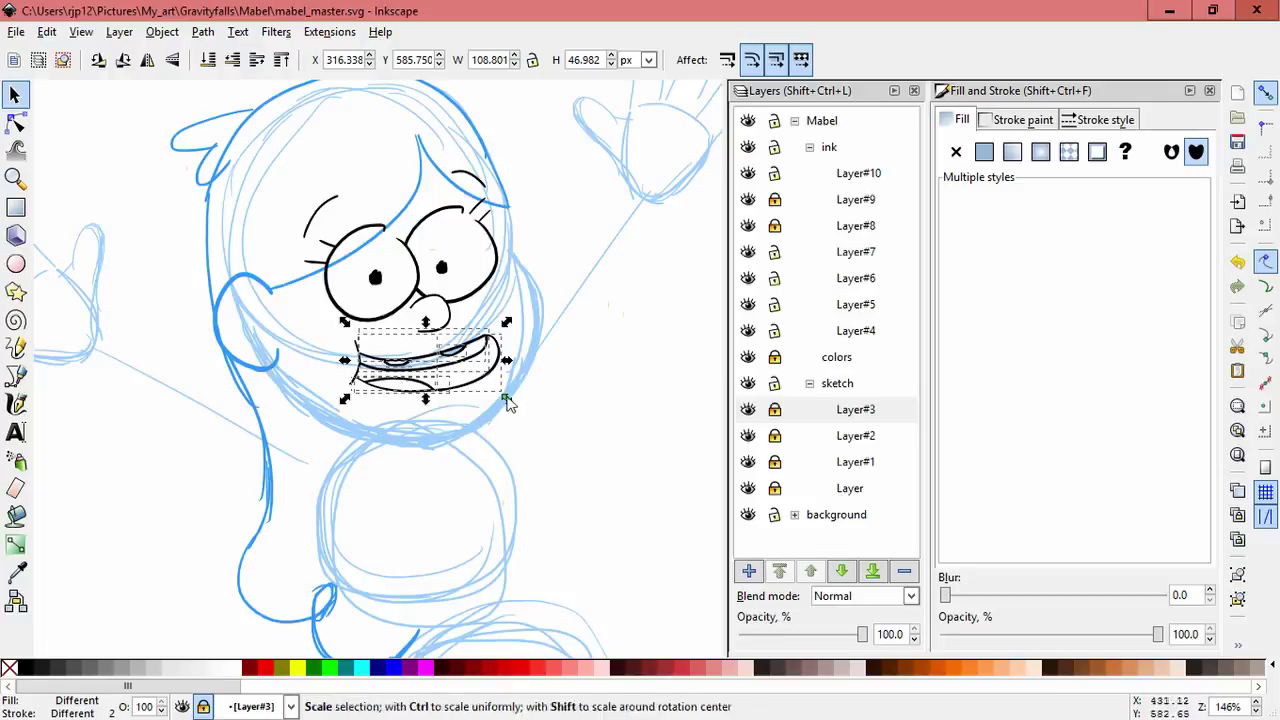
{"action": "left_click_drag", "start_coordinate": [507, 399], "coordinate": [495, 392]}
{"action": "left_click_drag", "start_coordinate": [477, 370], "coordinate": [492, 392]}
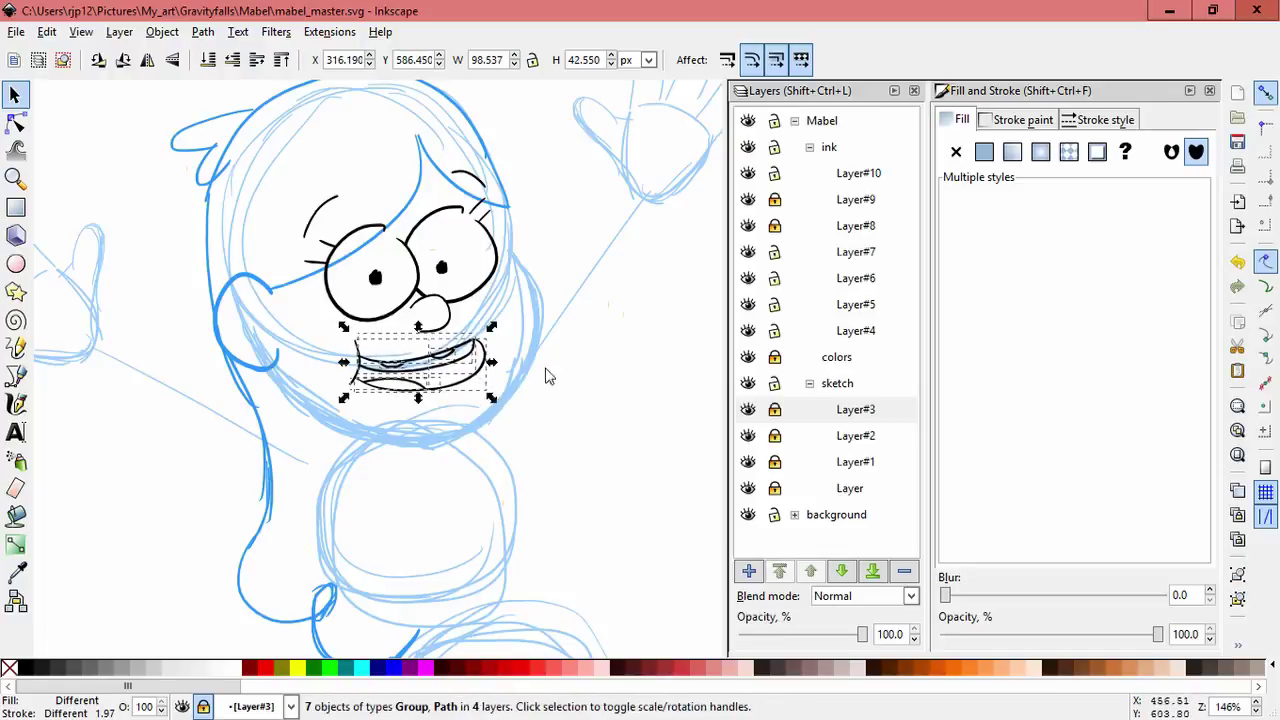
{"action": "left_click", "coordinate": [550, 375]}
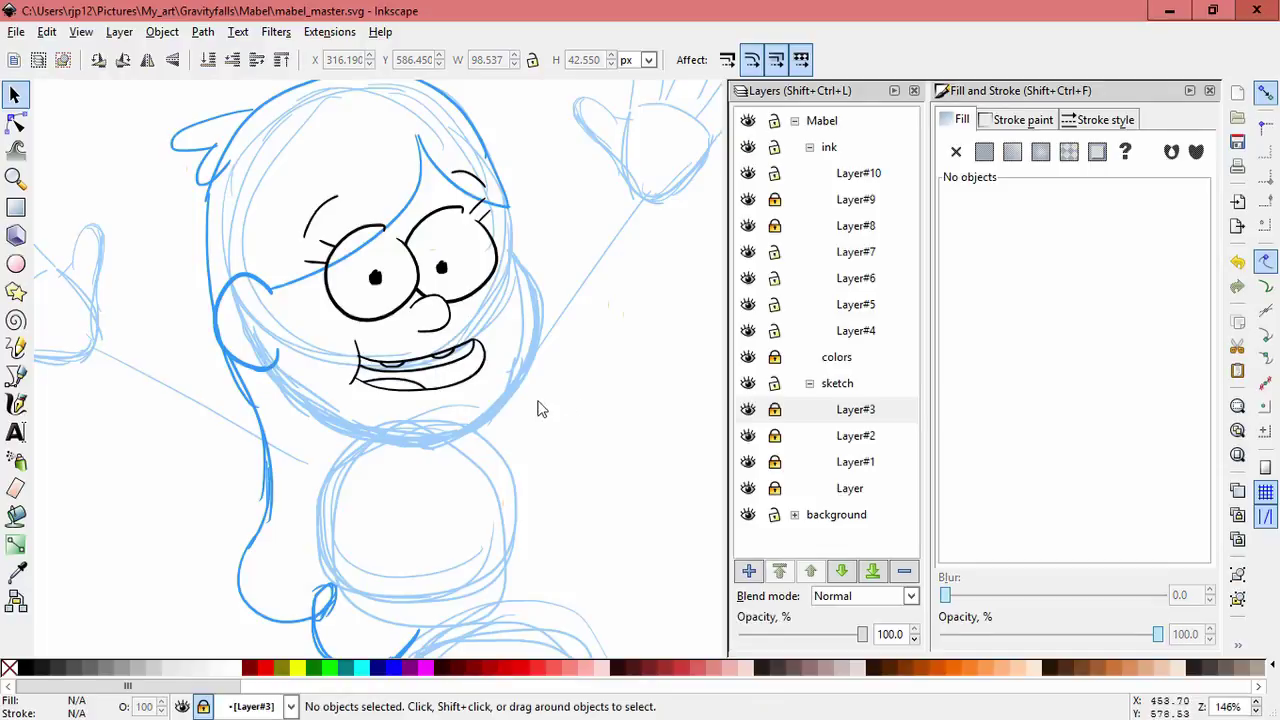
Step: Unlock the ink group's Layer#8 and Layer#9, toggling their visibility to identify the eye parts
{"action": "left_click", "coordinate": [747, 224]}
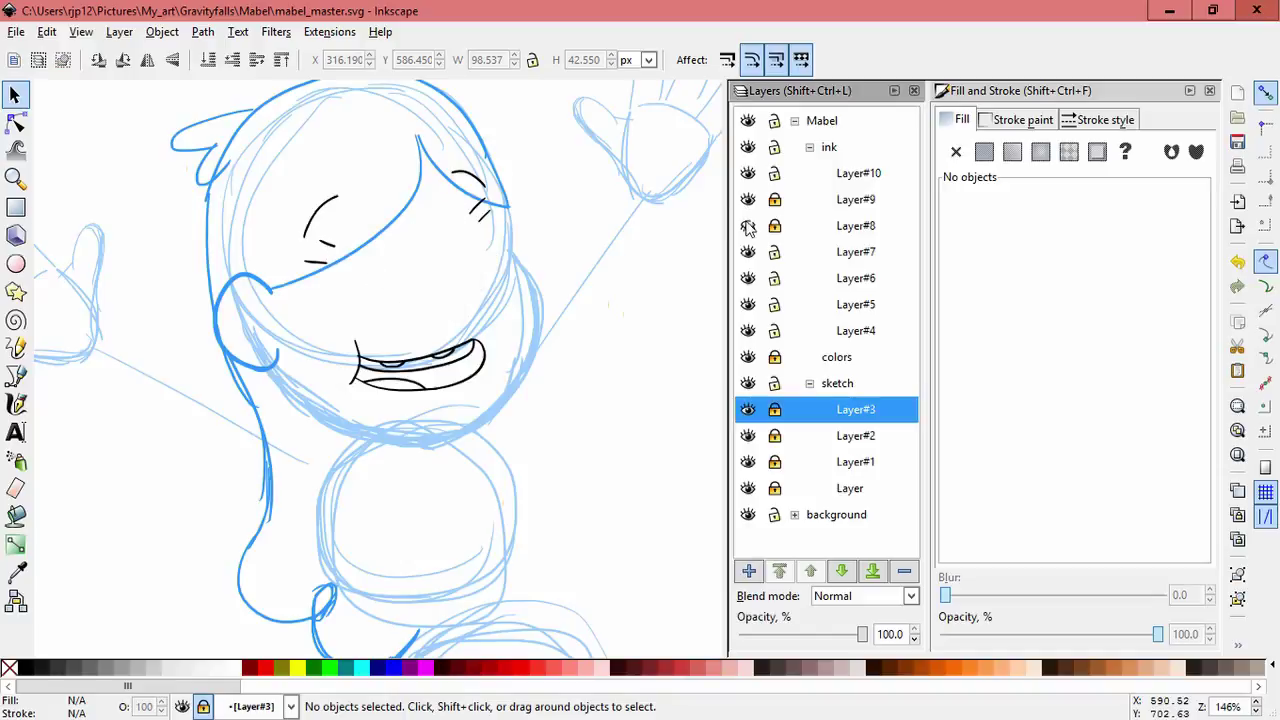
{"action": "left_click", "coordinate": [747, 224]}
{"action": "left_click", "coordinate": [774, 224]}
{"action": "left_click", "coordinate": [750, 198]}
{"action": "left_click", "coordinate": [752, 197]}
Step: Try to enlarge all the inked face features to about 158 by 180 px and reposition them within the head
{"action": "left_click_drag", "start_coordinate": [275, 160], "coordinate": [526, 417]}
{"action": "left_click_drag", "start_coordinate": [522, 287], "coordinate": [528, 275]}
{"action": "left_click", "coordinate": [622, 390]}
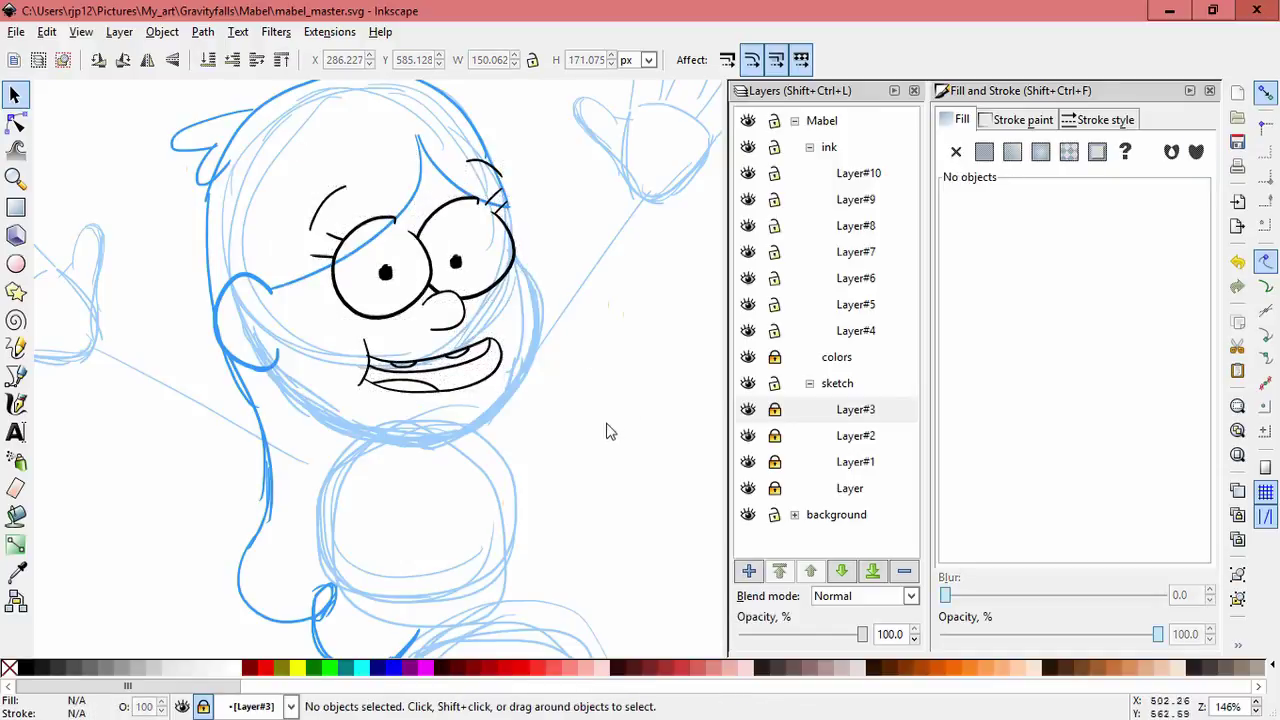
{"action": "left_click_drag", "start_coordinate": [287, 124], "coordinate": [497, 437]}
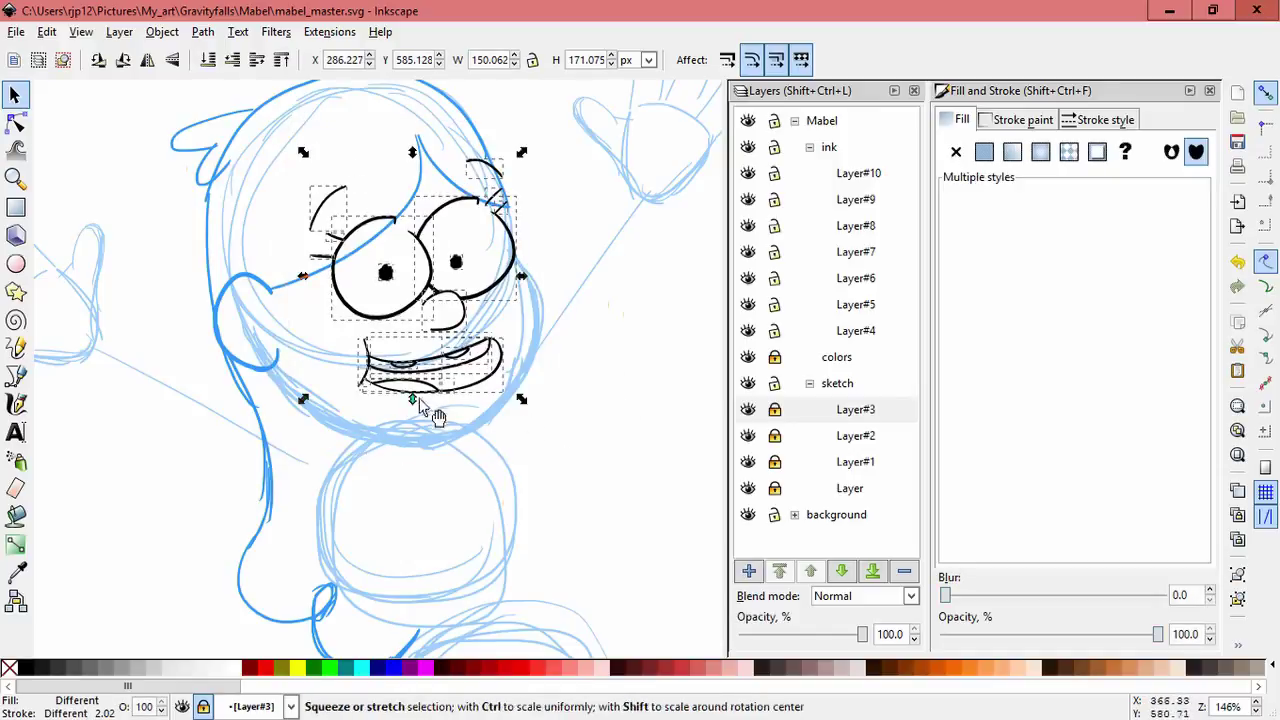
{"action": "left_click_drag", "start_coordinate": [423, 409], "coordinate": [417, 424]}
{"action": "left_click_drag", "start_coordinate": [517, 303], "coordinate": [511, 298]}
{"action": "left_click", "coordinate": [556, 464]}
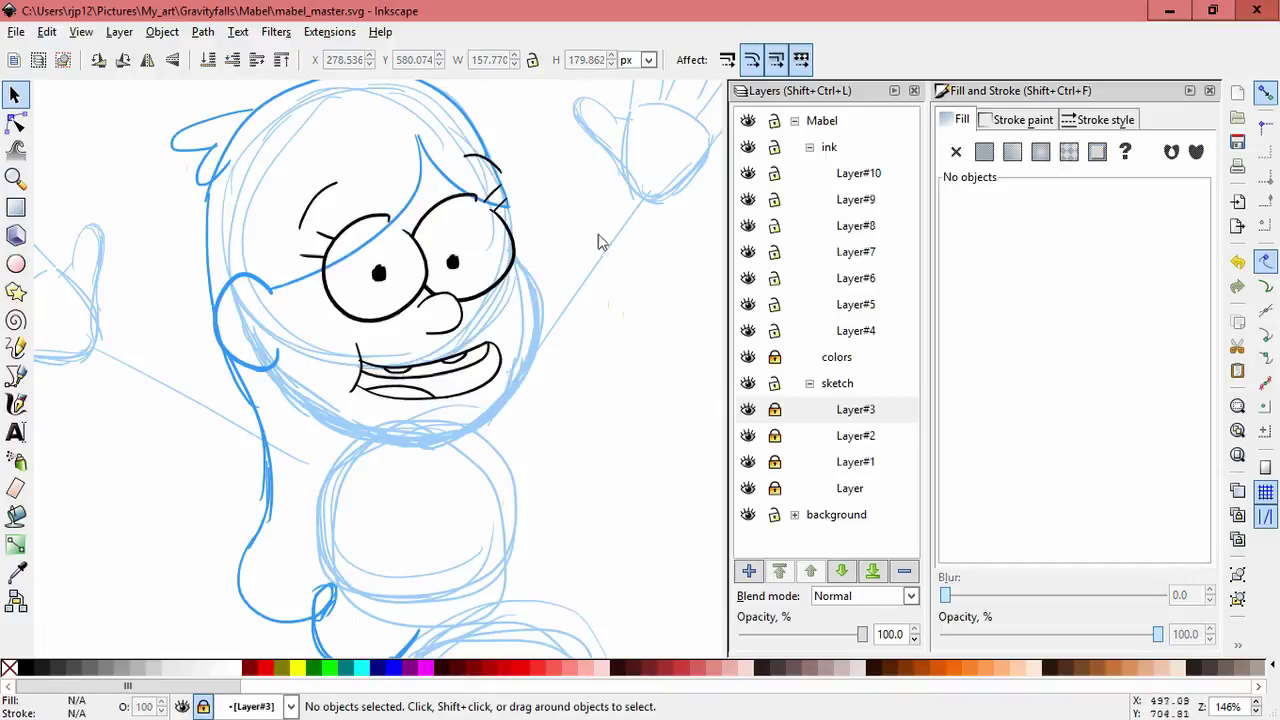
Step: Undo the recent face enlargement and repositioning, including another try at adjusting the selected features from their side
{"action": "key", "text": "ctrl+z"}
{"action": "key", "text": "ctrl+z"}
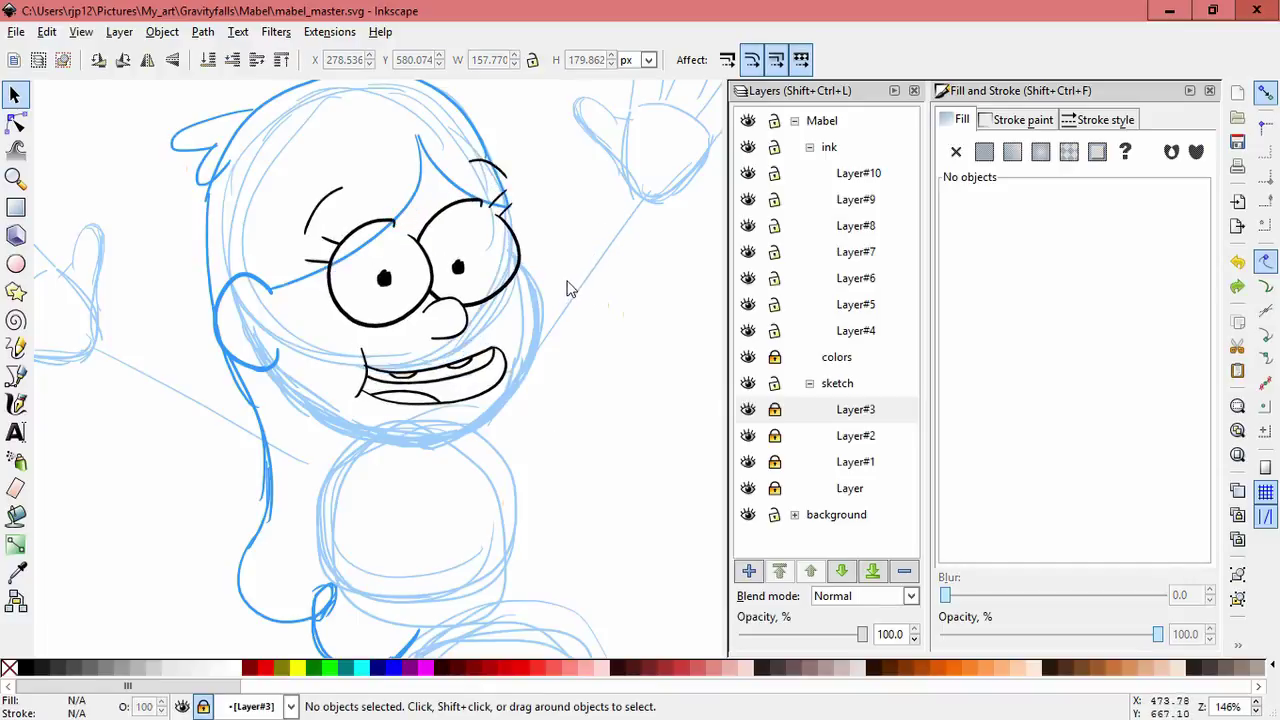
{"action": "mouse_move", "coordinate": [600, 466]}
{"action": "left_mouse_down"}
{"action": "mouse_move", "coordinate": [300, 191]}
{"action": "mouse_move", "coordinate": [317, 197]}
{"action": "mouse_move", "coordinate": [320, 175]}
{"action": "left_mouse_up"}
{"action": "left_click_drag", "start_coordinate": [303, 276], "coordinate": [293, 277]}
{"action": "key", "text": "ctrl+z"}
{"action": "key", "text": "ctrl+z"}
{"action": "key", "text": "ctrl+z"}
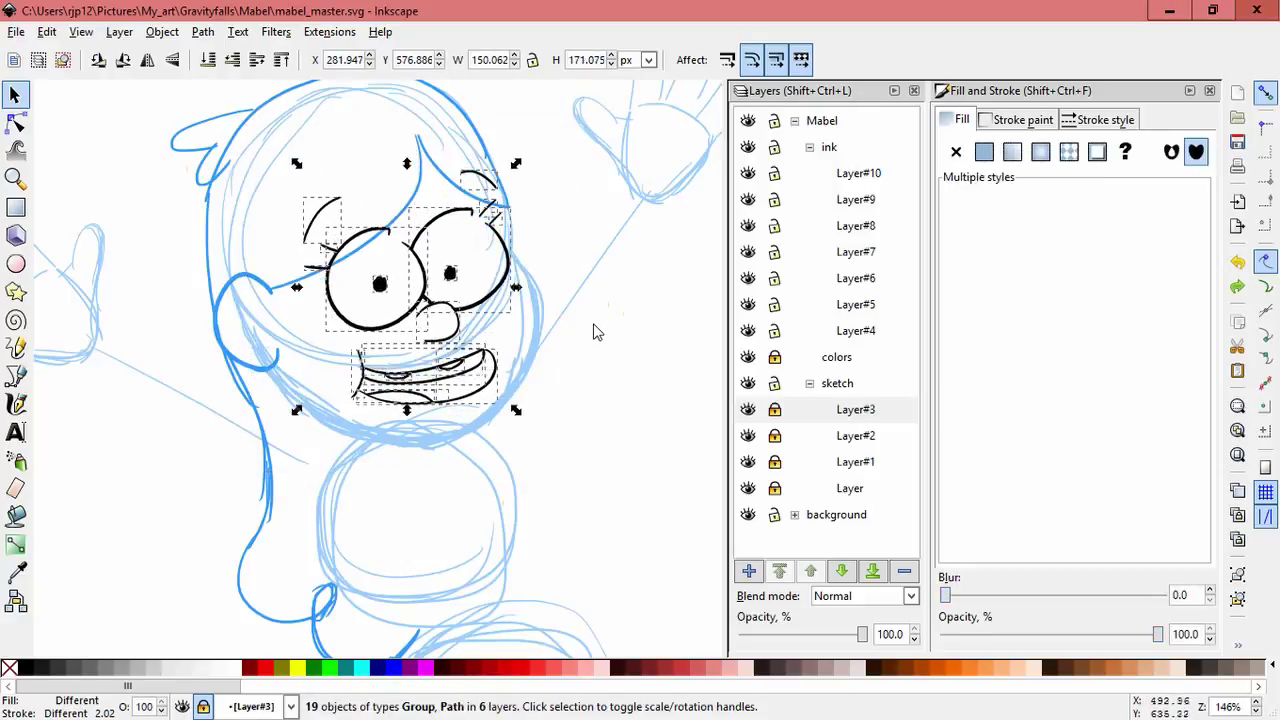
Step: Try to shift all the inked face features about 7 px horizontally to the right, and undo it
{"action": "left_click", "coordinate": [577, 326]}
{"action": "left_click_drag", "start_coordinate": [570, 427], "coordinate": [235, 150]}
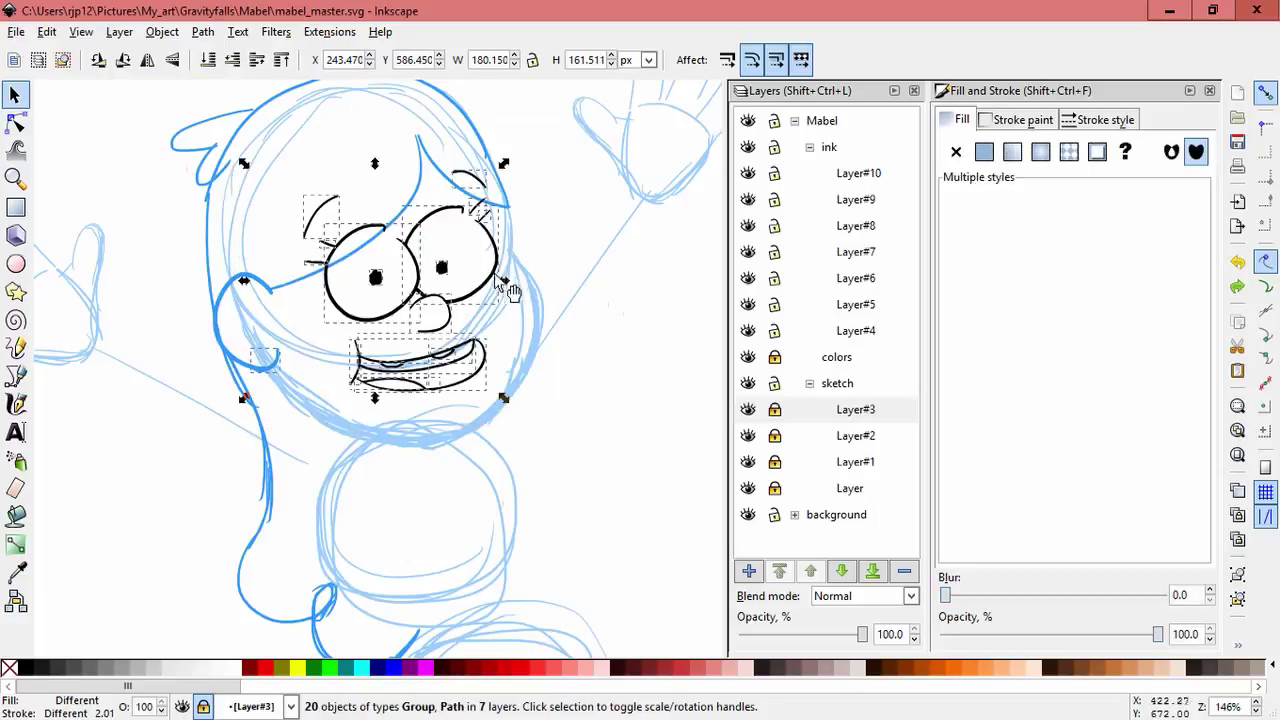
{"action": "left_click_drag", "start_coordinate": [502, 282], "coordinate": [518, 288]}
{"action": "key", "text": "ctrl+z"}
{"action": "left_click_drag", "start_coordinate": [588, 459], "coordinate": [405, 333]}
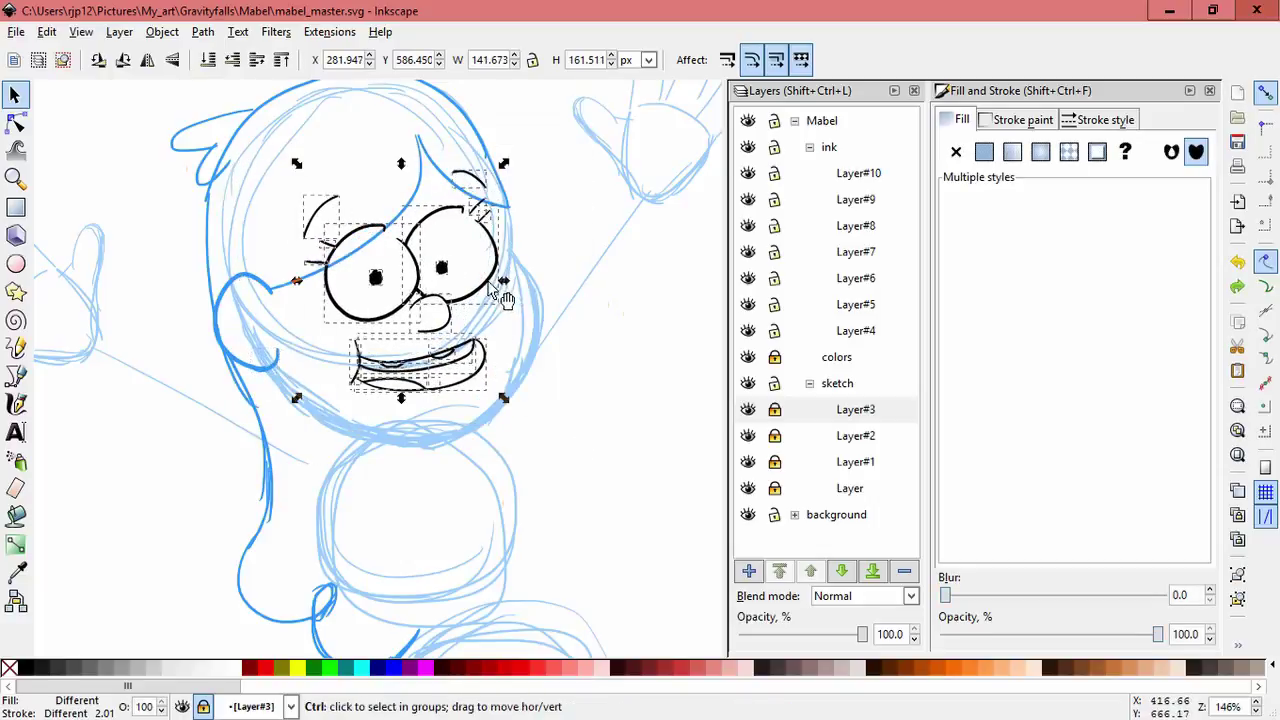
{"action": "left_click_drag", "start_coordinate": [503, 294], "coordinate": [513, 292]}
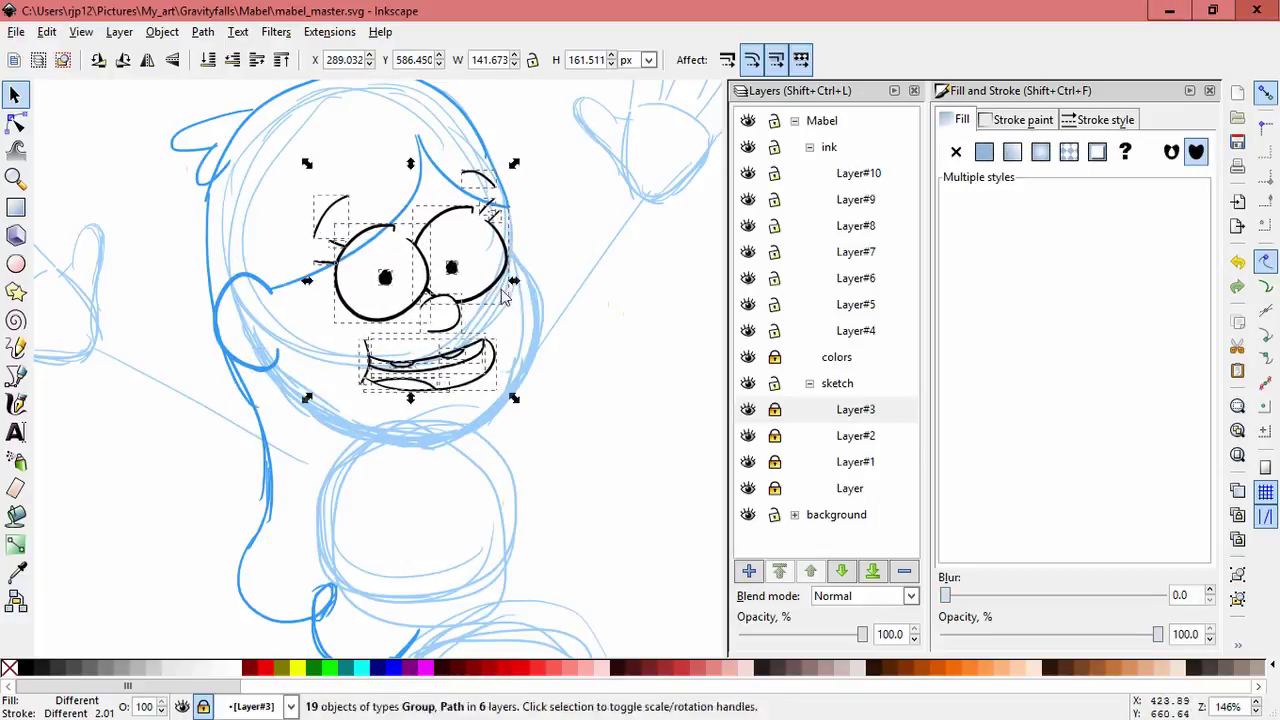
{"action": "key", "text": "ctrl+z"}
{"action": "left_click", "coordinate": [580, 368]}
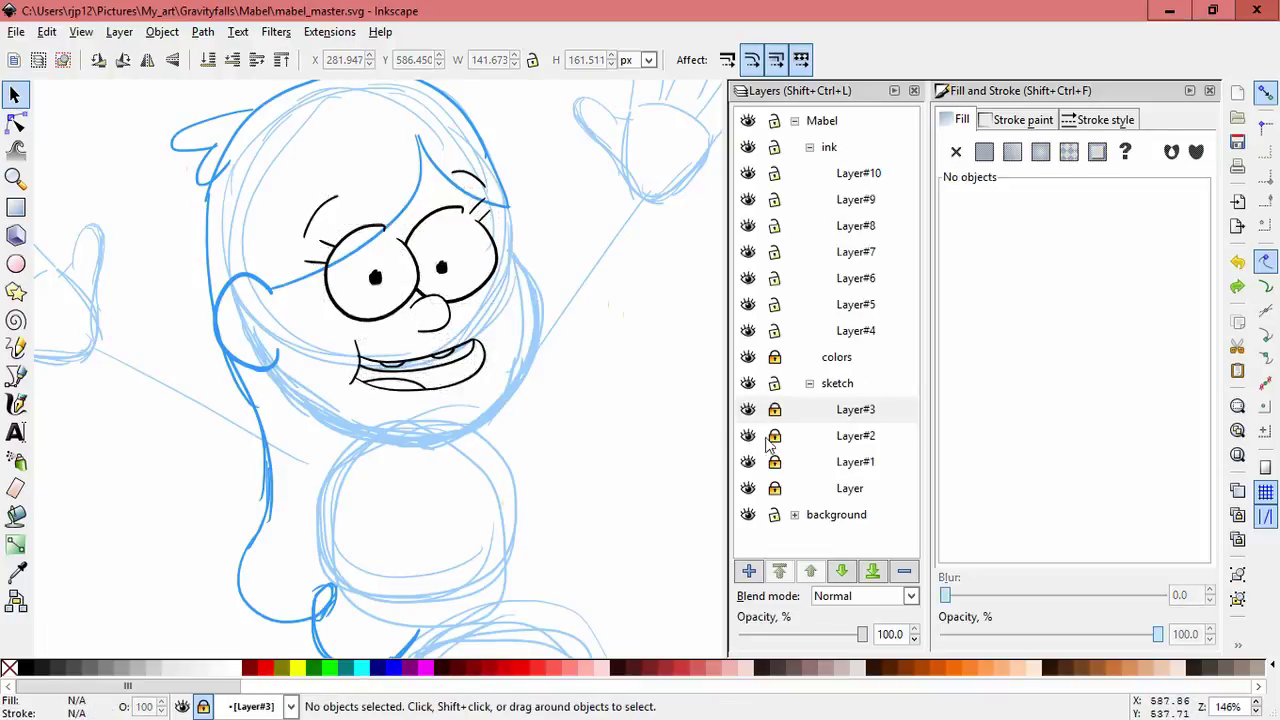
Step: Add a layer above Layer#3 in the sketch group and draw two short blue neck strokes under the chin with the Calligraphy tool
{"action": "left_click", "coordinate": [748, 570]}
{"action": "left_click", "coordinate": [700, 420]}
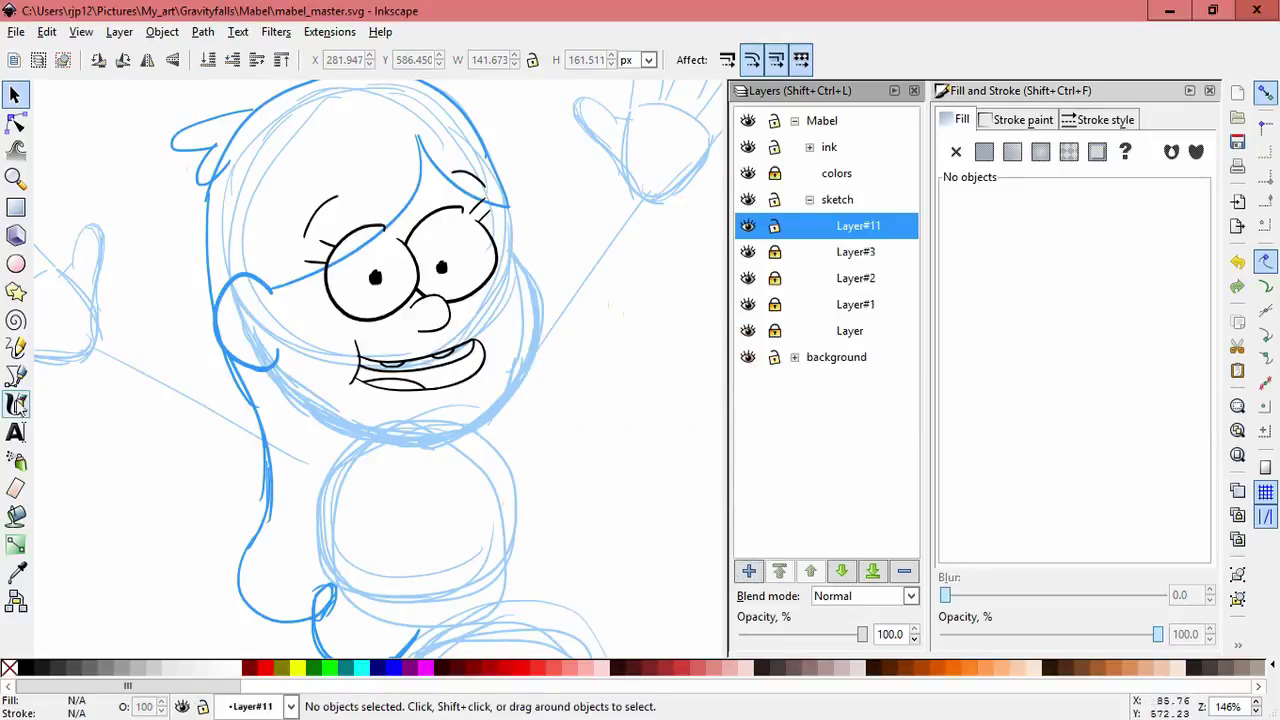
{"action": "left_click", "coordinate": [16, 403]}
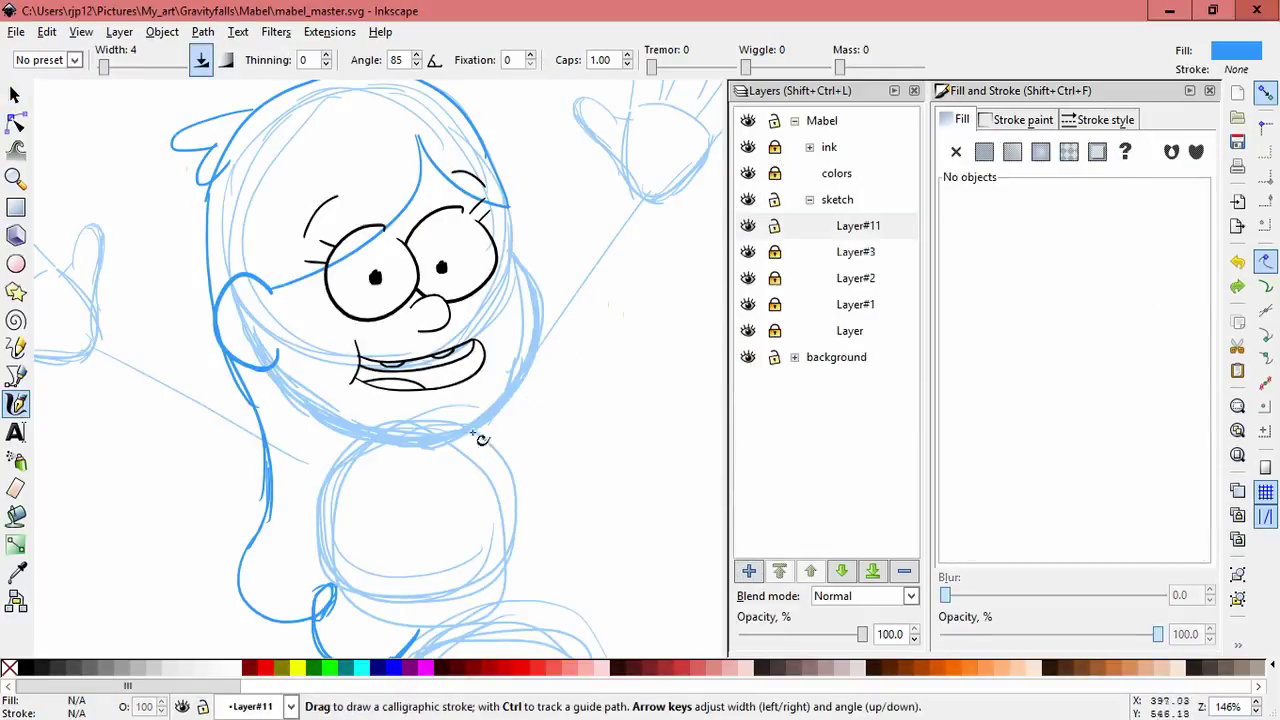
{"action": "key", "text": "space"}
{"action": "left_click_drag", "start_coordinate": [512, 381], "coordinate": [591, 249]}
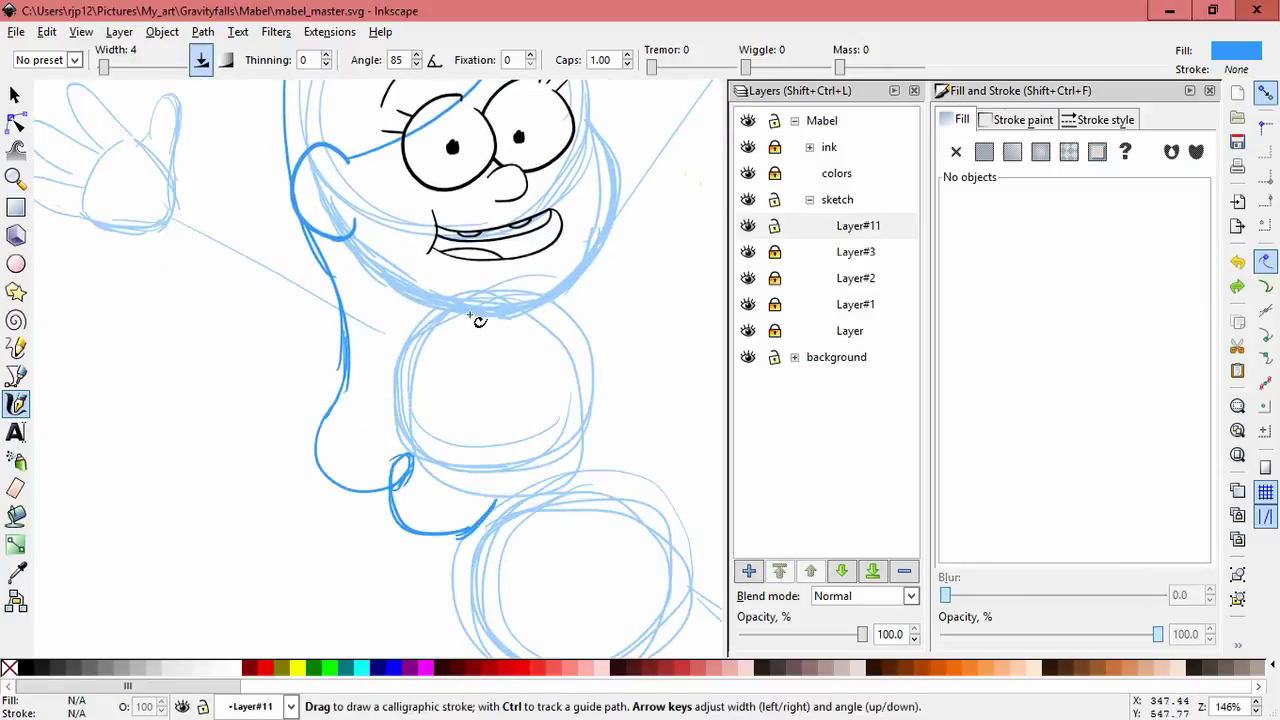
{"action": "left_click", "coordinate": [466, 318]}
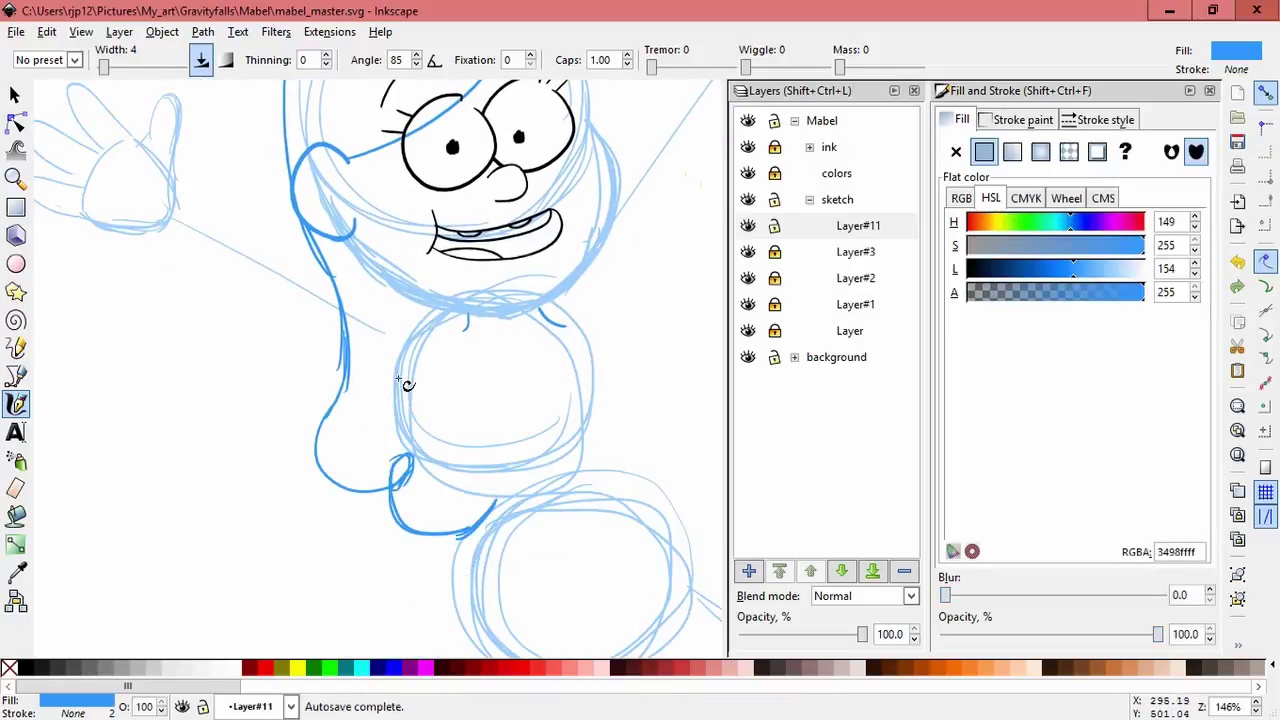
Step: Lock Layer#11 and add a new layer above it in the sketch group
{"action": "key", "text": "ctrl+shift+n"}
{"action": "left_click", "coordinate": [708, 423]}
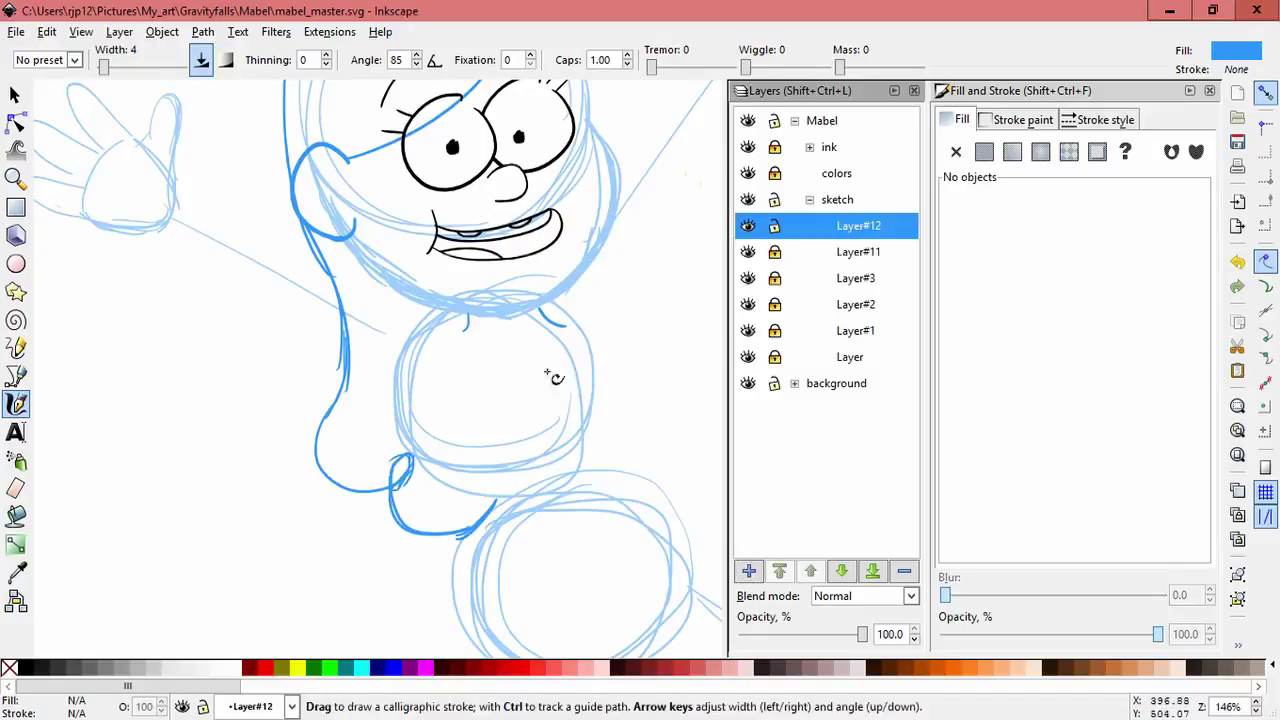
Step: Try to sketch a wide collar outline around the neck, and undo its strokes
{"action": "mouse_move", "coordinate": [440, 312]}
{"action": "left_mouse_down"}
{"action": "mouse_move", "coordinate": [422, 358]}
{"action": "mouse_move", "coordinate": [428, 313]}
{"action": "mouse_move", "coordinate": [420, 357]}
{"action": "mouse_move", "coordinate": [536, 361]}
{"action": "mouse_move", "coordinate": [604, 332]}
{"action": "left_mouse_up"}
{"action": "key", "text": "ctrl+z"}
{"action": "left_click_drag", "start_coordinate": [556, 295], "coordinate": [601, 323]}
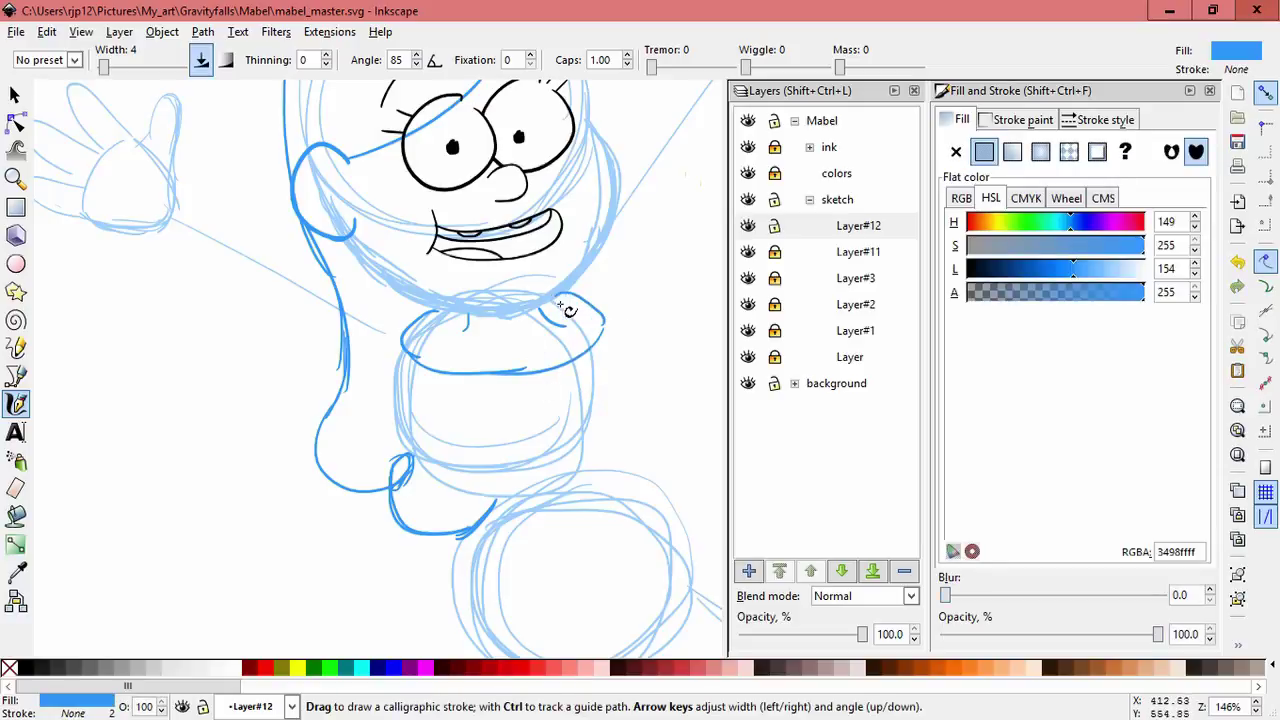
{"action": "key", "text": "ctrl+z"}
{"action": "key", "text": "ctrl+z"}
{"action": "key", "text": "ctrl+z"}
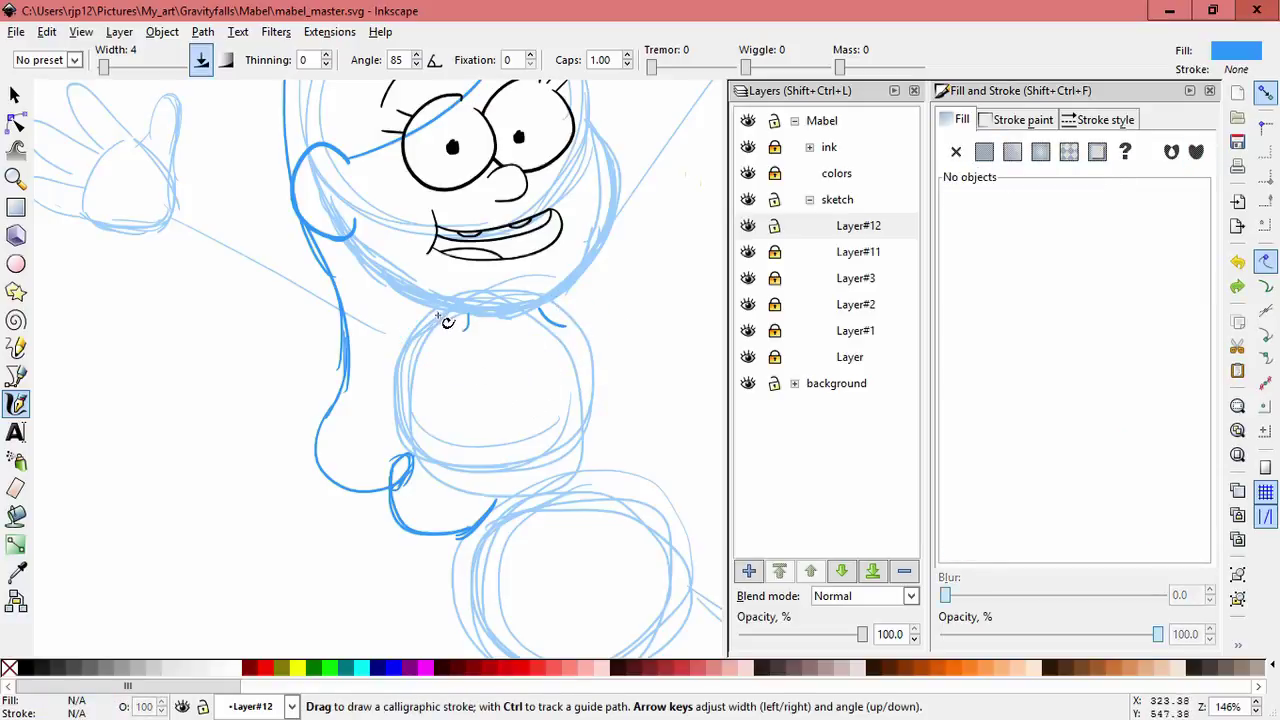
Step: Sketch the sweater collar in blue with a curved neck opening and a thick rounded outer outline below the chin
{"action": "mouse_move", "coordinate": [450, 330]}
{"action": "left_mouse_down"}
{"action": "mouse_move", "coordinate": [570, 338]}
{"action": "mouse_move", "coordinate": [573, 314]}
{"action": "left_mouse_up"}
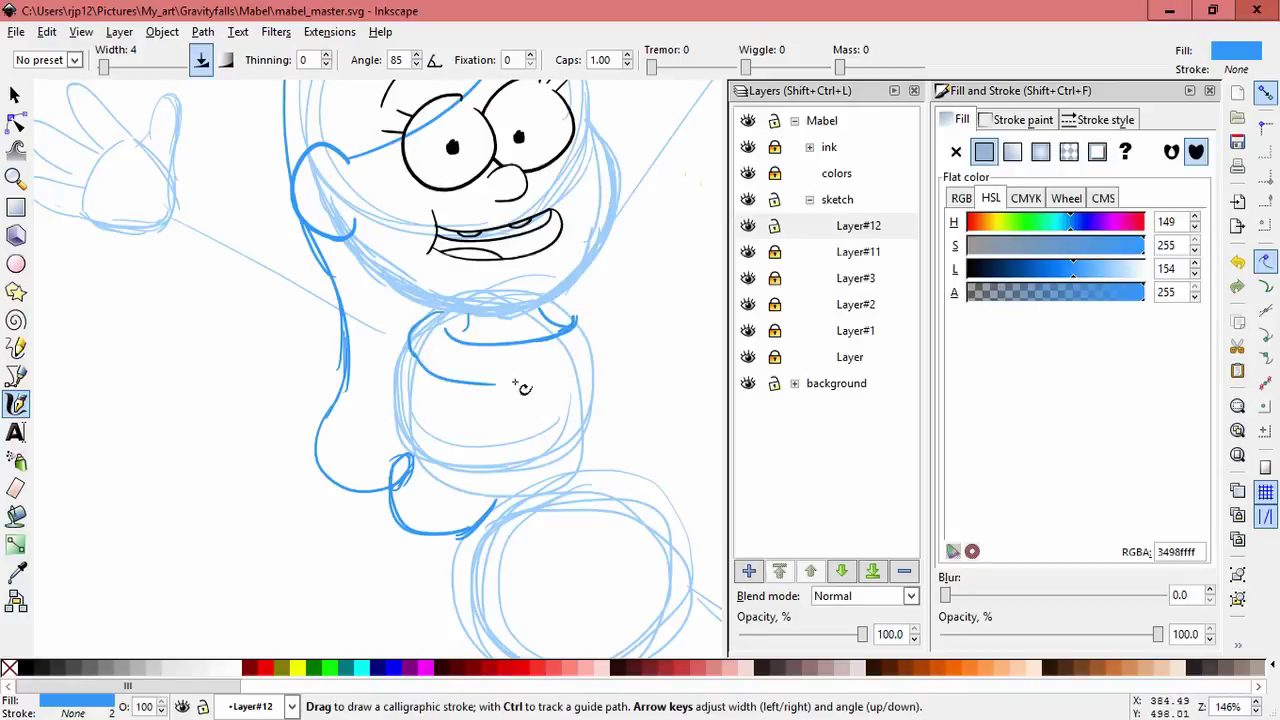
{"action": "left_click_drag", "start_coordinate": [487, 381], "coordinate": [457, 386]}
{"action": "key", "text": "ctrl+z"}
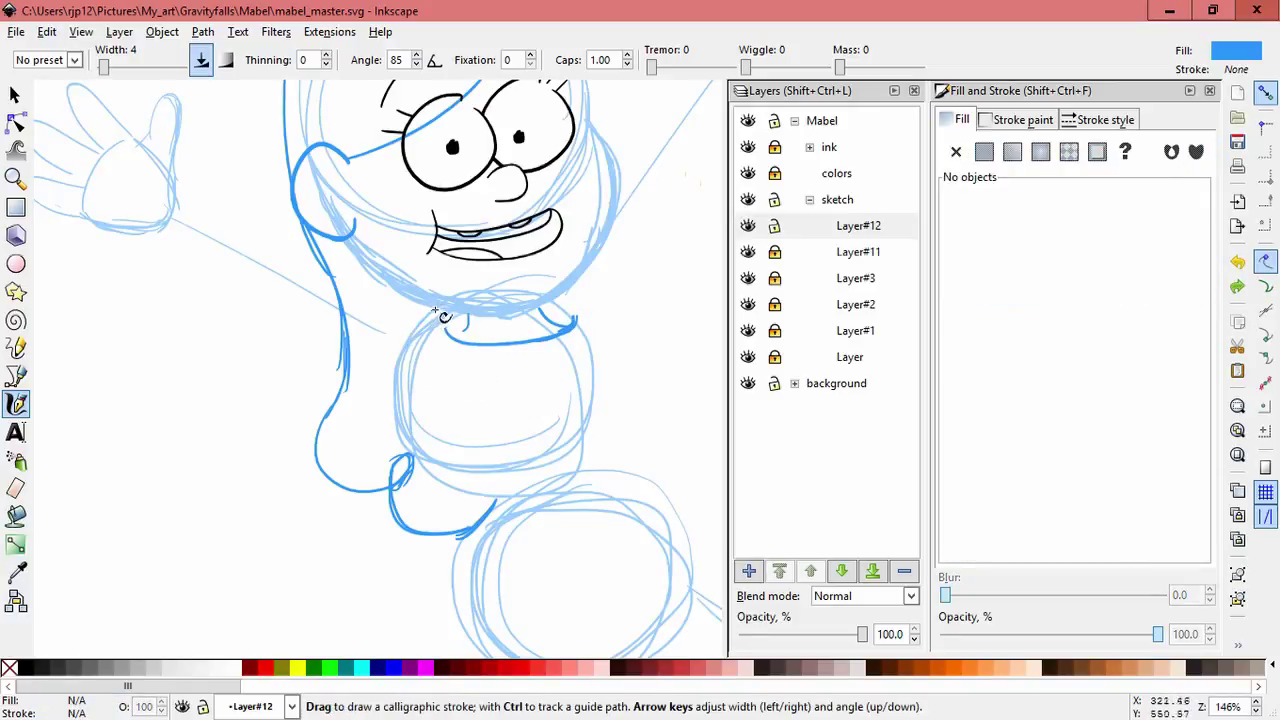
{"action": "mouse_move", "coordinate": [413, 326]}
{"action": "left_mouse_down"}
{"action": "mouse_move", "coordinate": [437, 319]}
{"action": "mouse_move", "coordinate": [428, 368]}
{"action": "mouse_move", "coordinate": [543, 382]}
{"action": "mouse_move", "coordinate": [598, 358]}
{"action": "mouse_move", "coordinate": [601, 339]}
{"action": "left_mouse_up"}
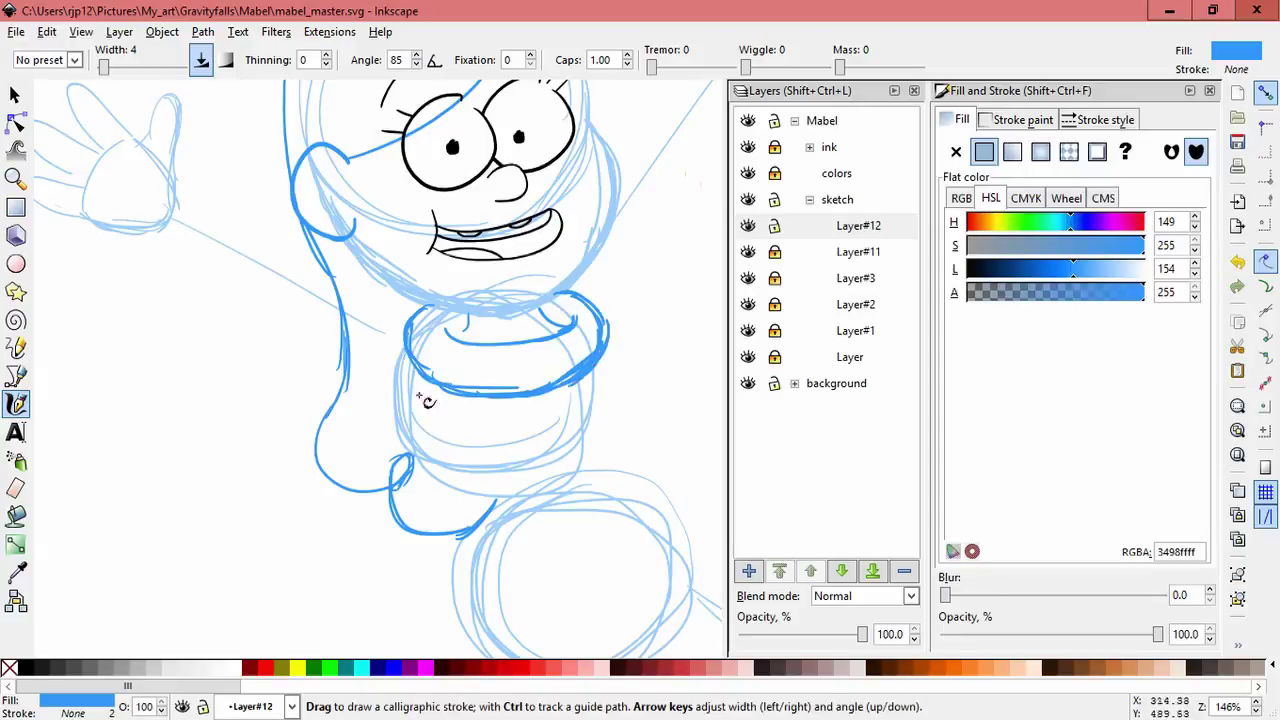
Step: Select the neck-opening strokes inside the collar and skew their left side slightly upward
{"action": "left_click", "coordinate": [15, 96]}
{"action": "left_click", "coordinate": [504, 351]}
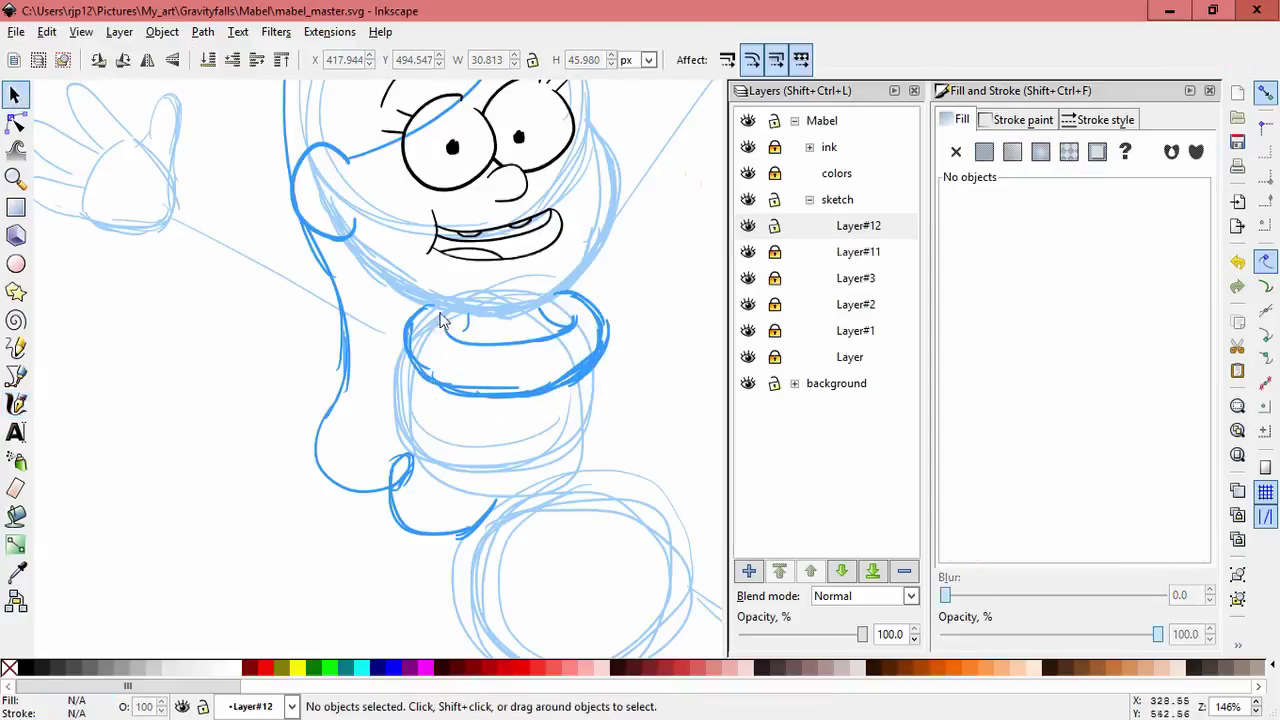
{"action": "left_click_drag", "start_coordinate": [439, 290], "coordinate": [582, 356]}
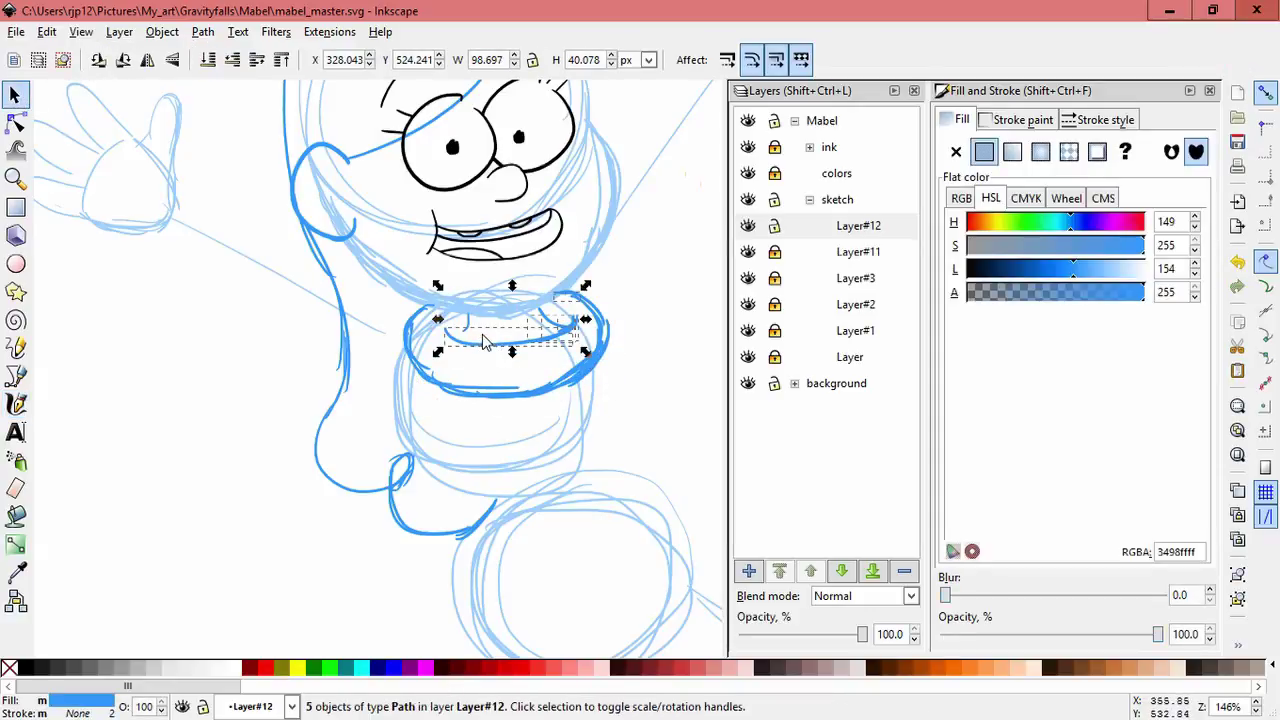
{"action": "left_click", "coordinate": [582, 299], "text": "shift"}
{"action": "left_click", "coordinate": [545, 358]}
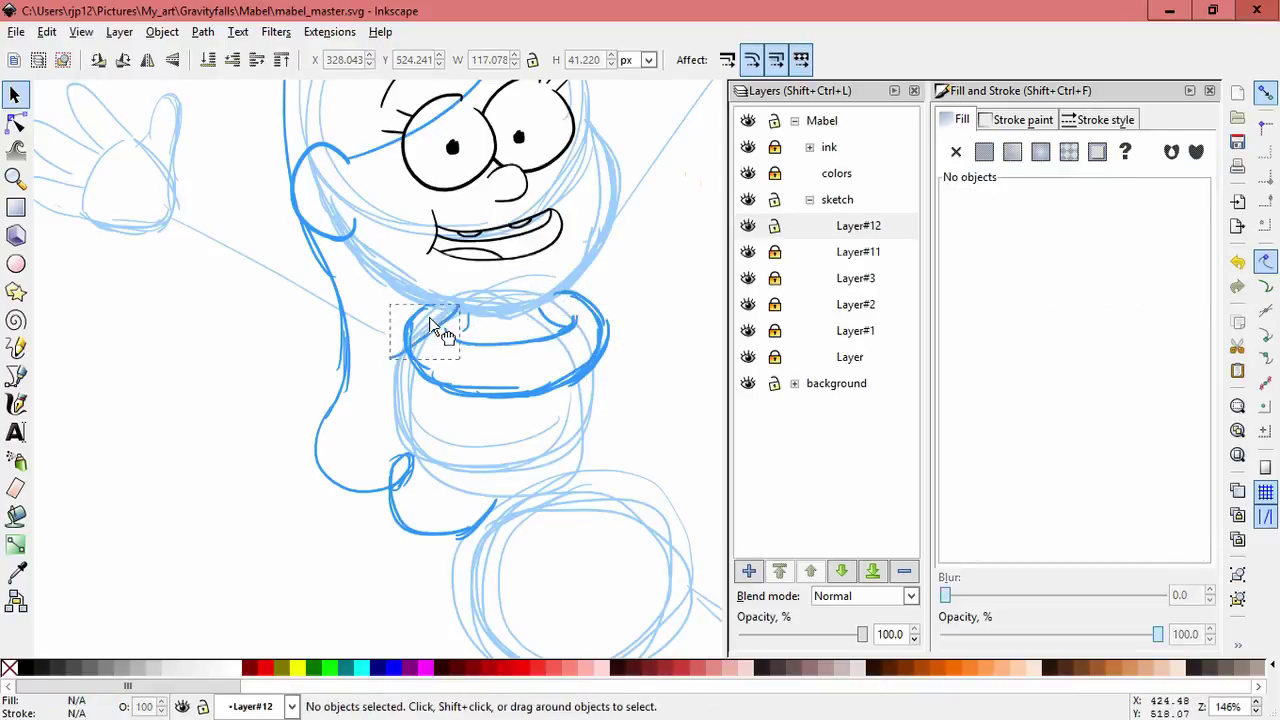
{"action": "key", "text": "ctrl+z"}
{"action": "mouse_move", "coordinate": [430, 320]}
{"action": "left_mouse_down"}
{"action": "mouse_move", "coordinate": [450, 311]}
{"action": "mouse_move", "coordinate": [486, 354]}
{"action": "mouse_move", "coordinate": [596, 306]}
{"action": "left_mouse_up"}
{"action": "key", "text": "ctrl+z"}
{"action": "left_click", "coordinate": [450, 352]}
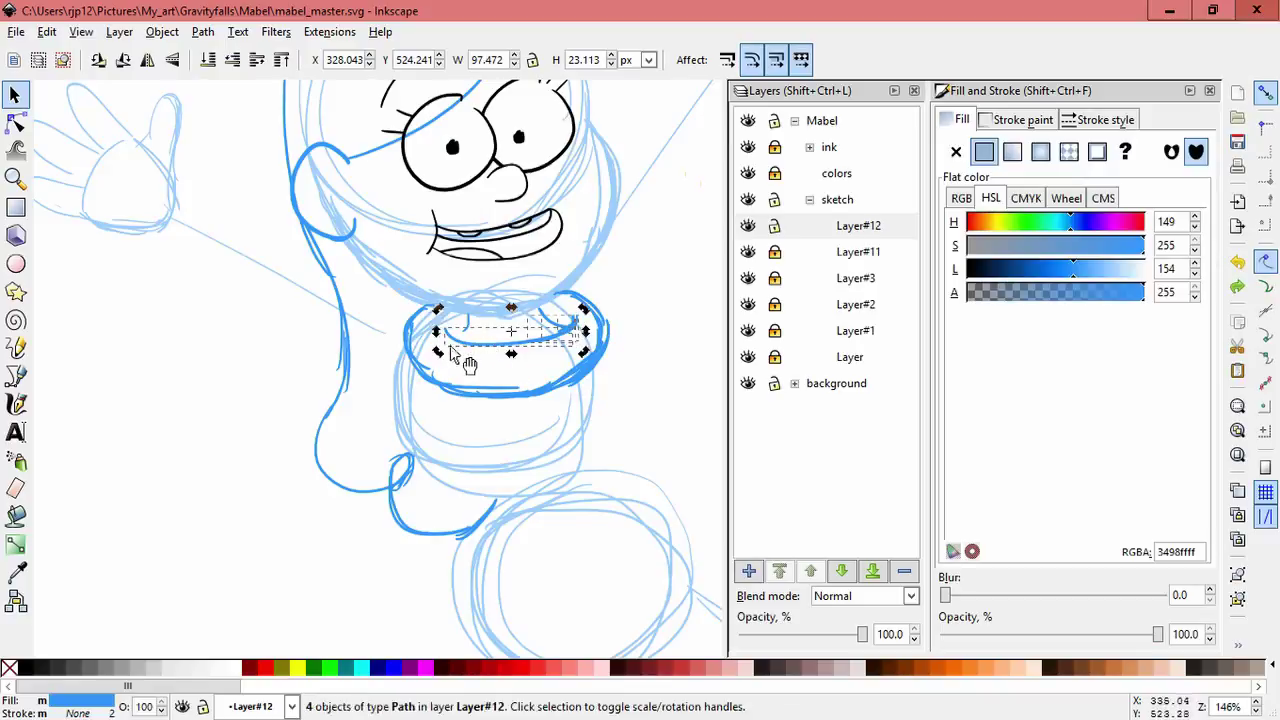
{"action": "left_click_drag", "start_coordinate": [436, 331], "coordinate": [436, 321]}
{"action": "left_click", "coordinate": [622, 303]}
Step: Select all the collar strokes, stretch them downward to about 88 px high and shift the collar slightly up
{"action": "left_click_drag", "start_coordinate": [632, 440], "coordinate": [440, 308]}
{"action": "left_click_drag", "start_coordinate": [506, 401], "coordinate": [507, 417]}
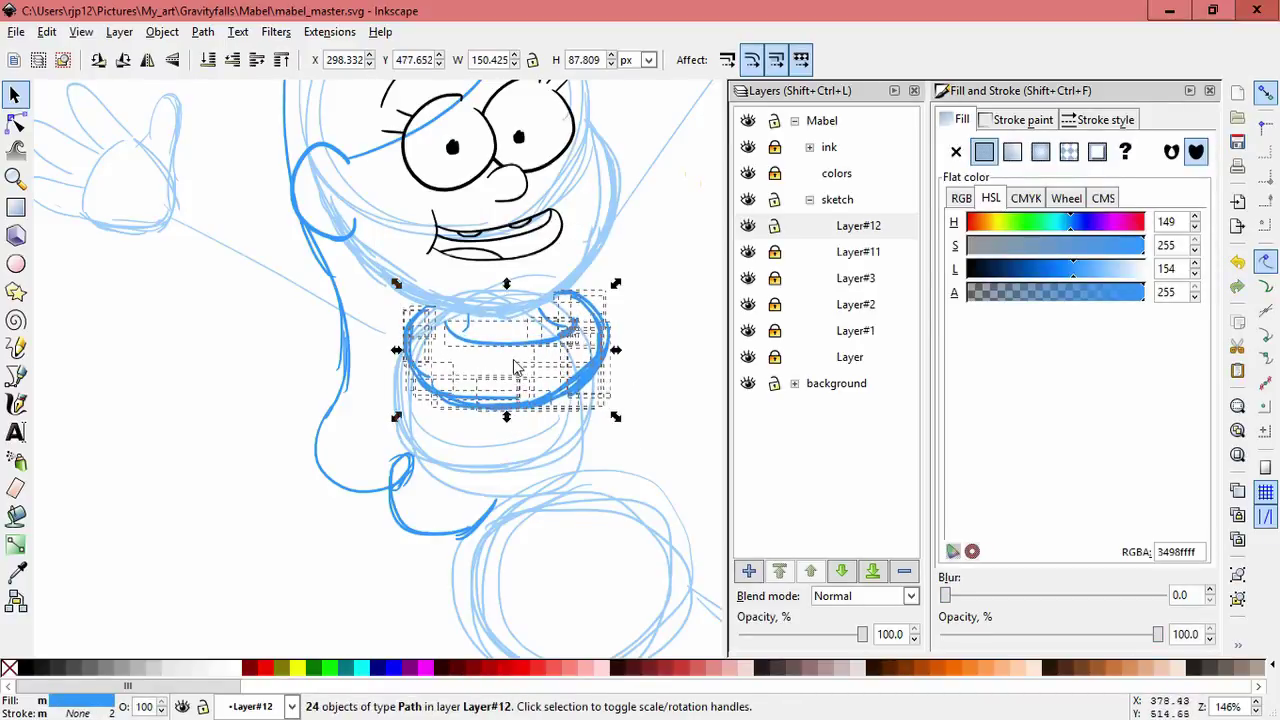
{"action": "left_click_drag", "start_coordinate": [521, 346], "coordinate": [521, 352]}
{"action": "left_click", "coordinate": [606, 400]}
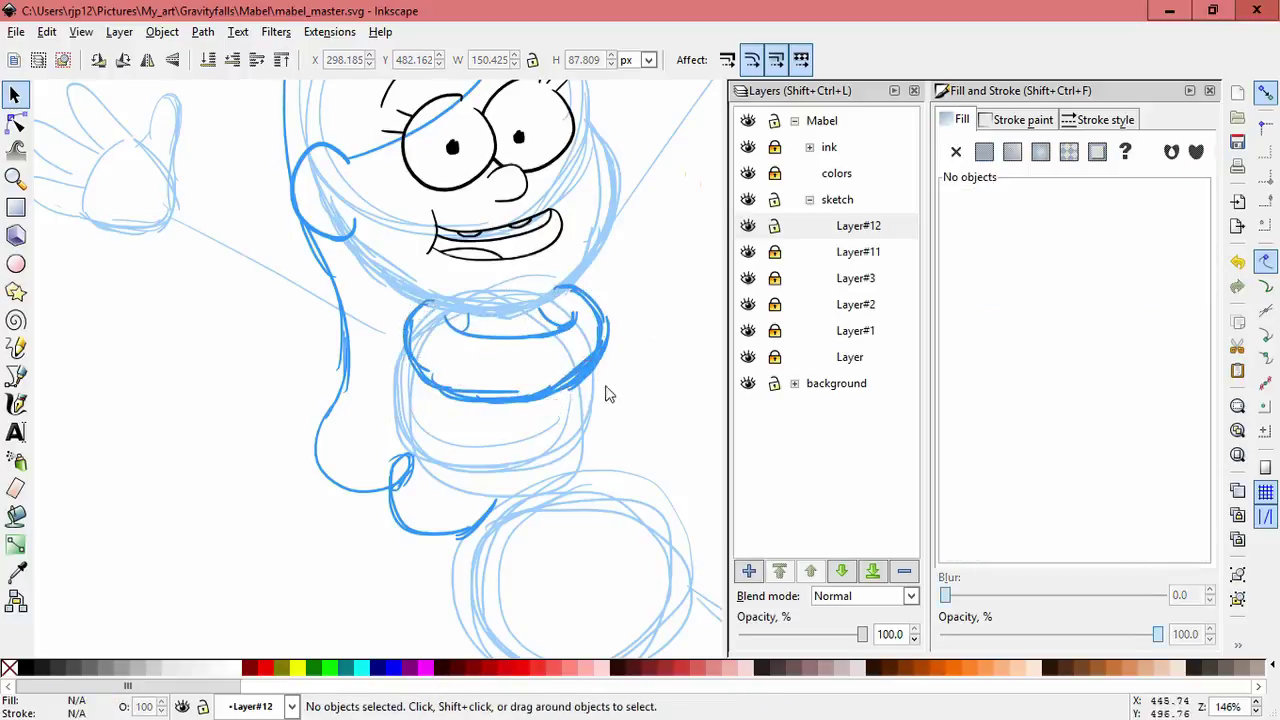
Step: Sketch a short blue shoulder line with the Calligraphy tool from the hair below the left ear to the collar
{"action": "key", "text": "minus"}
{"action": "key", "text": "minus"}
{"action": "scroll", "coordinate": [498, 300], "scroll_direction": "up", "scroll_amount": 1}
{"action": "scroll", "coordinate": [457, 400], "scroll_direction": "up", "scroll_amount": 4}
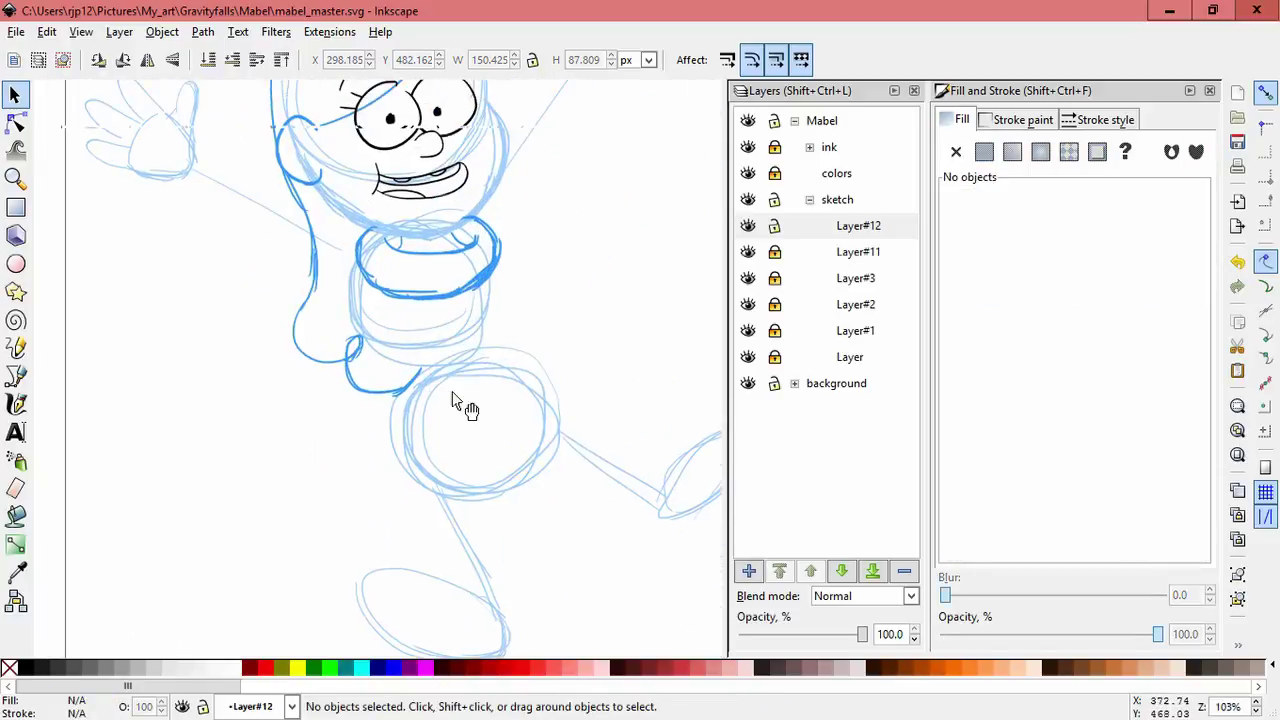
{"action": "left_click", "coordinate": [16, 404]}
{"action": "scroll", "coordinate": [337, 420], "scroll_direction": "up", "scroll_amount": 1}
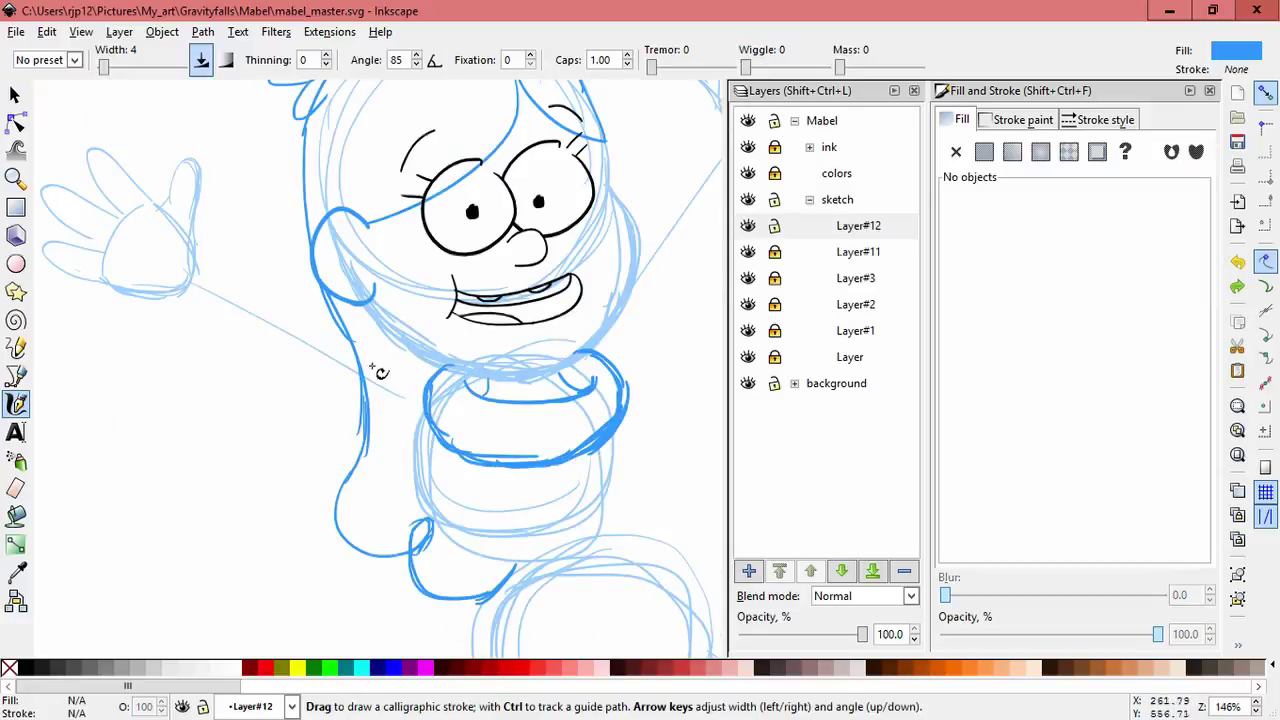
{"action": "left_click_drag", "start_coordinate": [334, 351], "coordinate": [410, 380]}
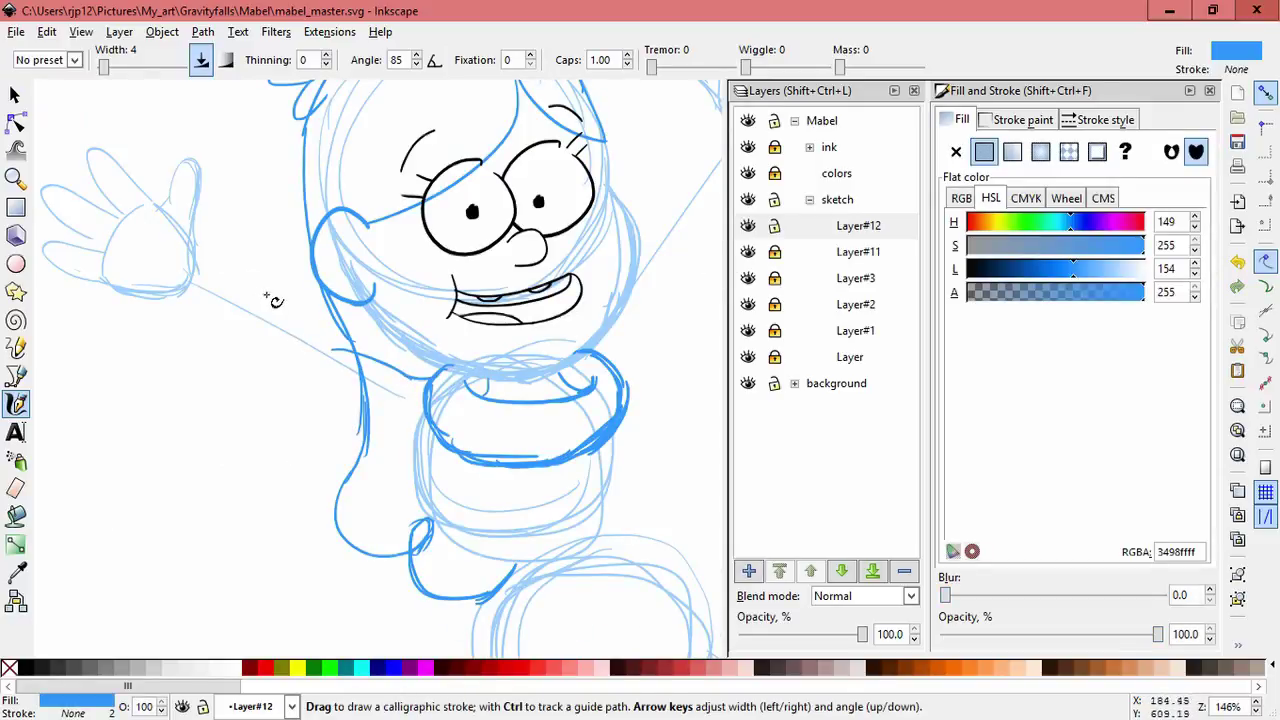
Step: Sketch the top edge of the left raised arm's sleeve, curving from the hand down to the shoulder line
{"action": "mouse_move", "coordinate": [195, 250]}
{"action": "left_mouse_down"}
{"action": "mouse_move", "coordinate": [310, 348]}
{"action": "mouse_move", "coordinate": [323, 321]}
{"action": "left_mouse_up"}
{"action": "key", "text": "ctrl+z"}
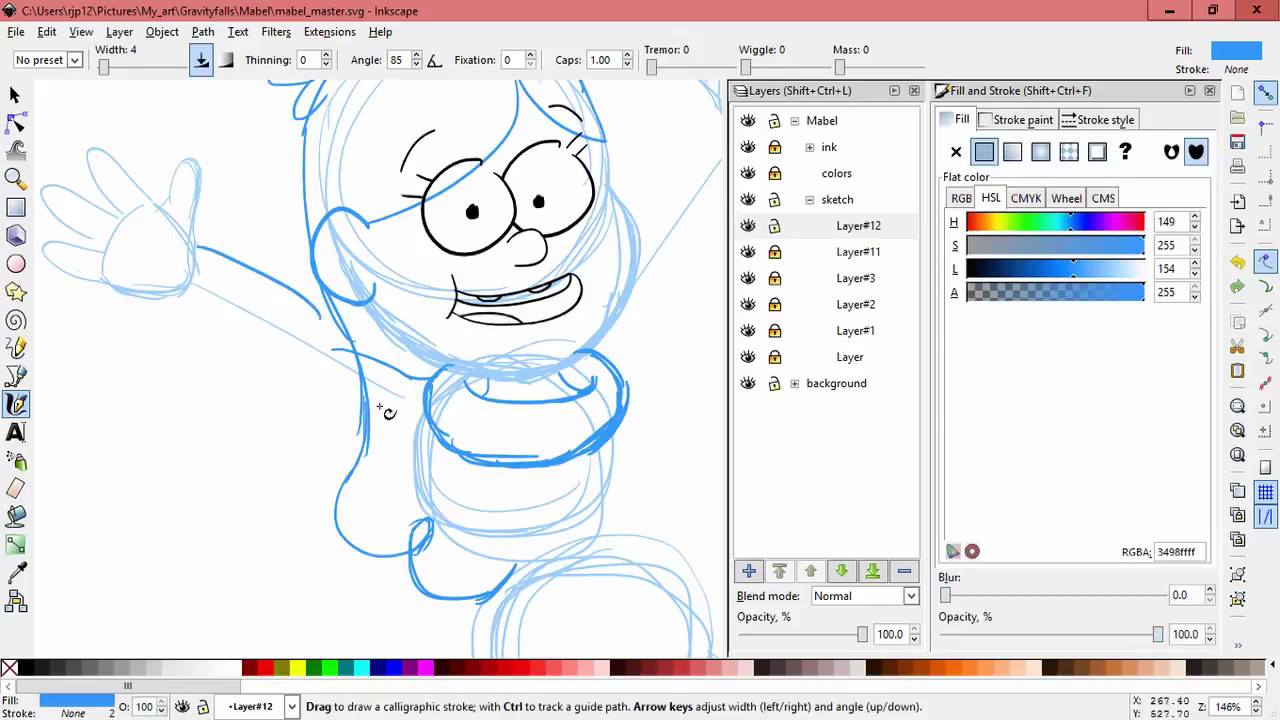
{"action": "key", "text": "ctrl+z"}
{"action": "key", "text": "ctrl+z"}
{"action": "left_click_drag", "start_coordinate": [189, 243], "coordinate": [356, 348]}
Step: Sketch the left sleeve's drooping cuff below the hand and its underside running back to the torso
{"action": "left_click_drag", "start_coordinate": [196, 261], "coordinate": [138, 372]}
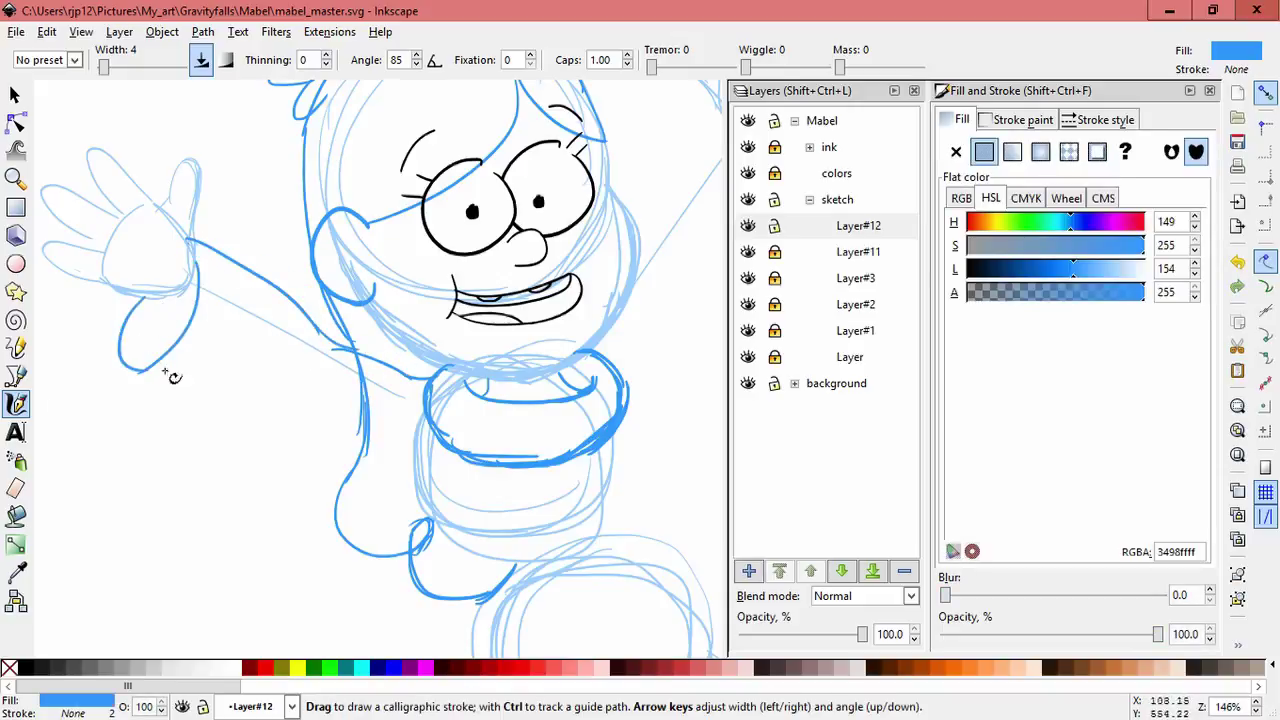
{"action": "key", "text": "ctrl+z"}
{"action": "key", "text": "ctrl+z"}
{"action": "mouse_move", "coordinate": [141, 299]}
{"action": "left_mouse_down"}
{"action": "mouse_move", "coordinate": [134, 382]}
{"action": "mouse_move", "coordinate": [180, 420]}
{"action": "left_mouse_up"}
{"action": "key", "text": "ctrl+z"}
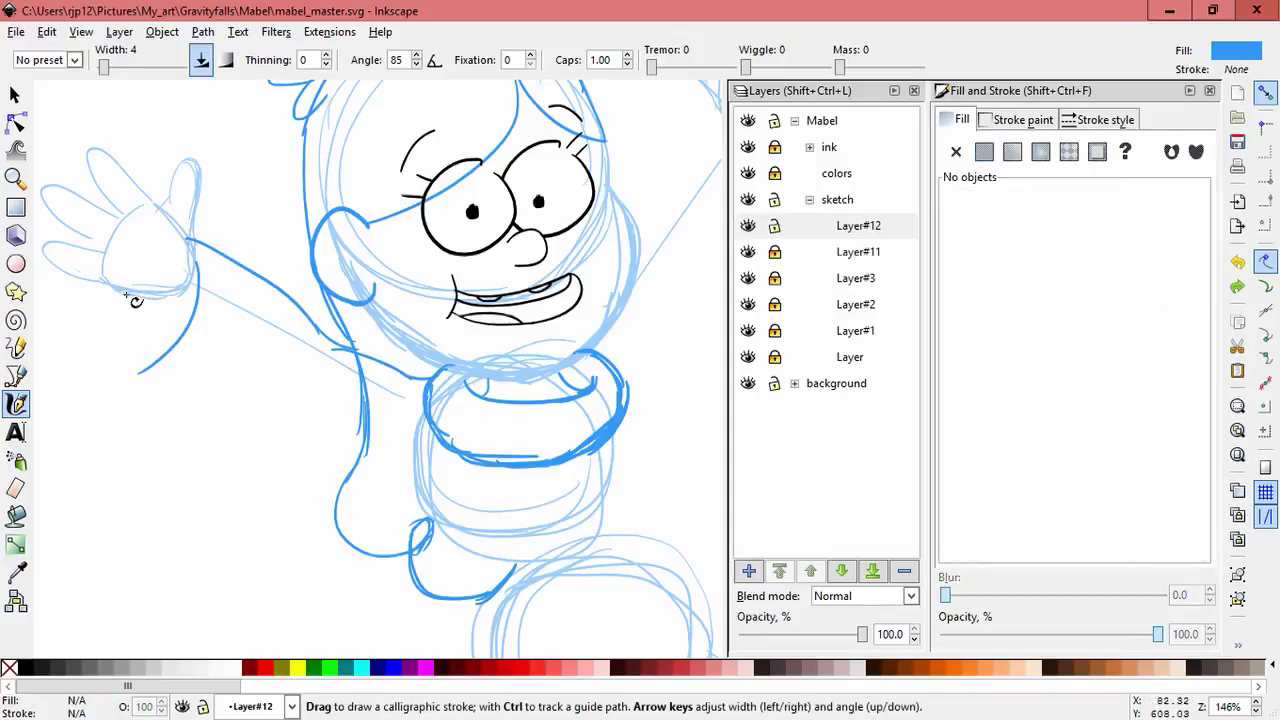
{"action": "mouse_move", "coordinate": [127, 296]}
{"action": "left_mouse_down"}
{"action": "mouse_move", "coordinate": [198, 445]}
{"action": "mouse_move", "coordinate": [397, 484]}
{"action": "left_mouse_up"}
Step: Sketch the right raised arm's sleeve with a top edge from head to hand, a hanging cuff and an underside to the collar
{"action": "key", "text": "space"}
{"action": "left_click_drag", "start_coordinate": [311, 395], "coordinate": [114, 306]}
{"action": "left_click_drag", "start_coordinate": [589, 274], "coordinate": [600, 466]}
{"action": "left_click_drag", "start_coordinate": [452, 384], "coordinate": [552, 213]}
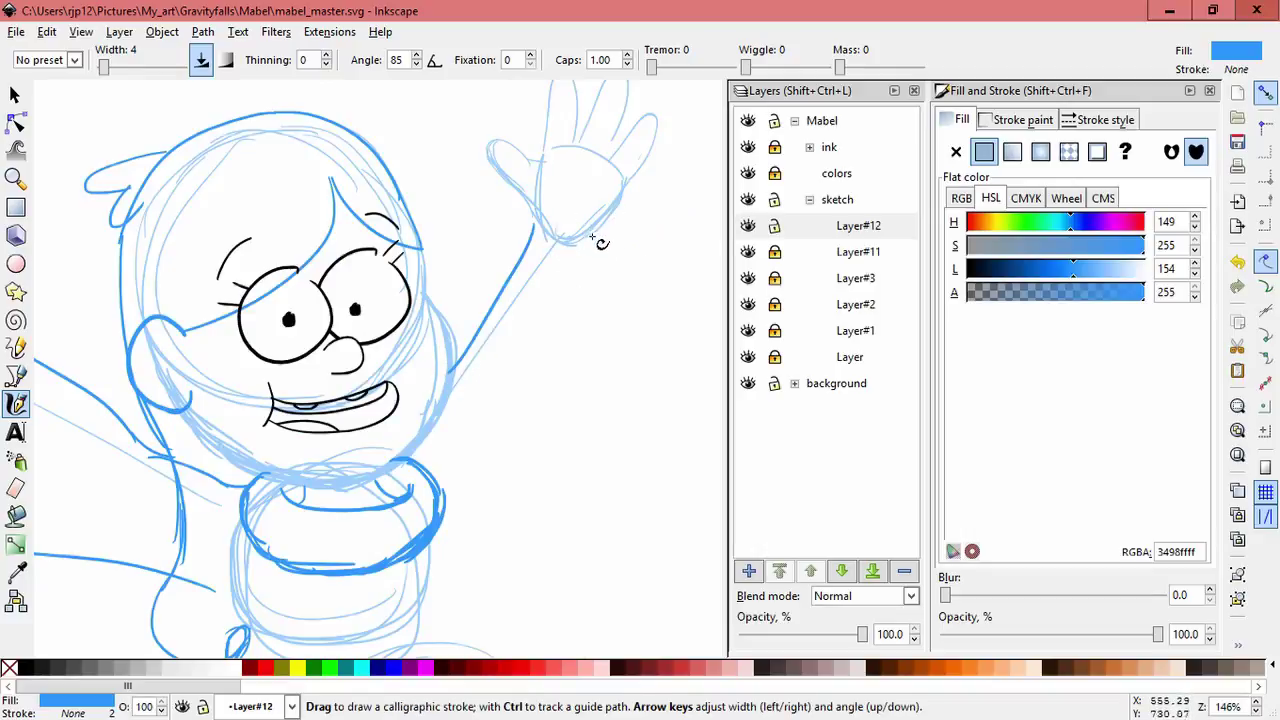
{"action": "mouse_move", "coordinate": [540, 236]}
{"action": "left_mouse_down"}
{"action": "mouse_move", "coordinate": [575, 343]}
{"action": "mouse_move", "coordinate": [620, 344]}
{"action": "left_mouse_up"}
{"action": "key", "text": "ctrl+z"}
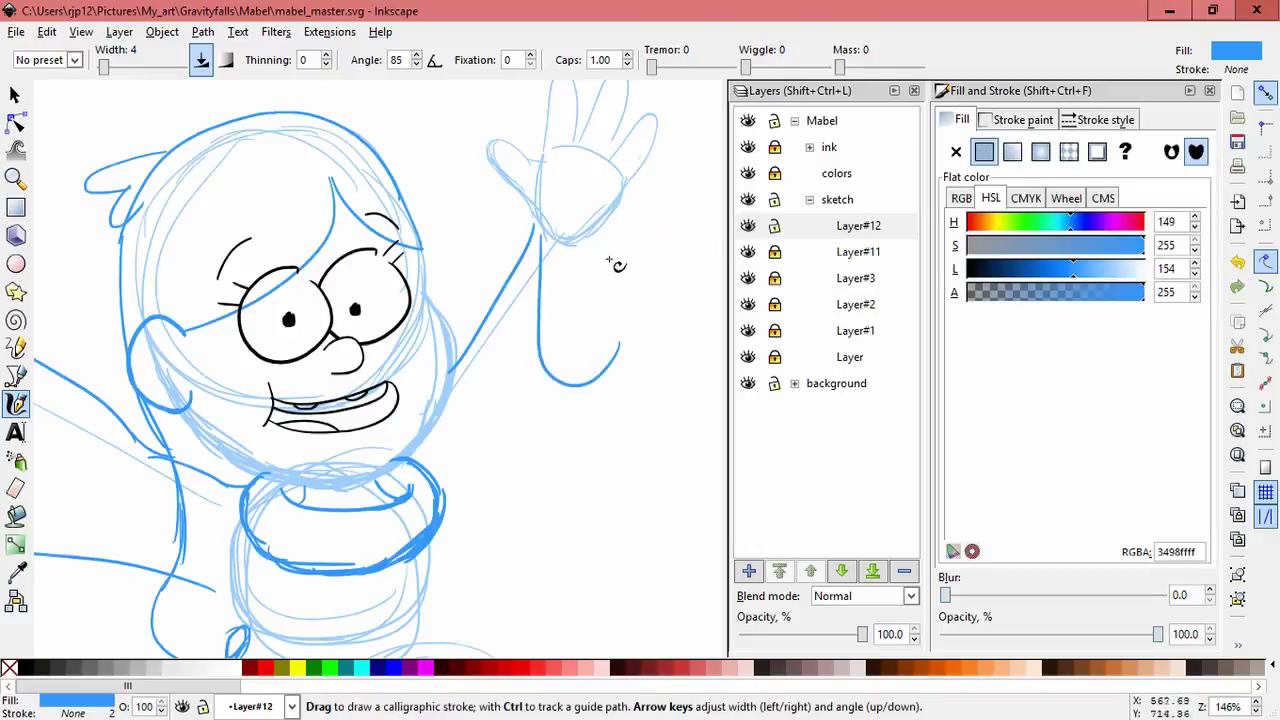
{"action": "left_click_drag", "start_coordinate": [598, 237], "coordinate": [594, 390]}
{"action": "key", "text": "ctrl+z"}
{"action": "mouse_move", "coordinate": [604, 233]}
{"action": "left_mouse_down"}
{"action": "mouse_move", "coordinate": [574, 499]}
{"action": "mouse_move", "coordinate": [549, 401]}
{"action": "mouse_move", "coordinate": [578, 373]}
{"action": "left_mouse_up"}
{"action": "key", "text": "ctrl+z"}
Step: Sketch both sides of the sweater's torso, running down from the sleeves past the body circle
{"action": "key", "text": "space"}
{"action": "mouse_move", "coordinate": [655, 370]}
{"action": "left_mouse_down"}
{"action": "mouse_move", "coordinate": [522, 462]}
{"action": "mouse_move", "coordinate": [529, 337]}
{"action": "mouse_move", "coordinate": [562, 300]}
{"action": "mouse_move", "coordinate": [624, 470]}
{"action": "left_mouse_up"}
{"action": "left_click_drag", "start_coordinate": [342, 372], "coordinate": [366, 560]}
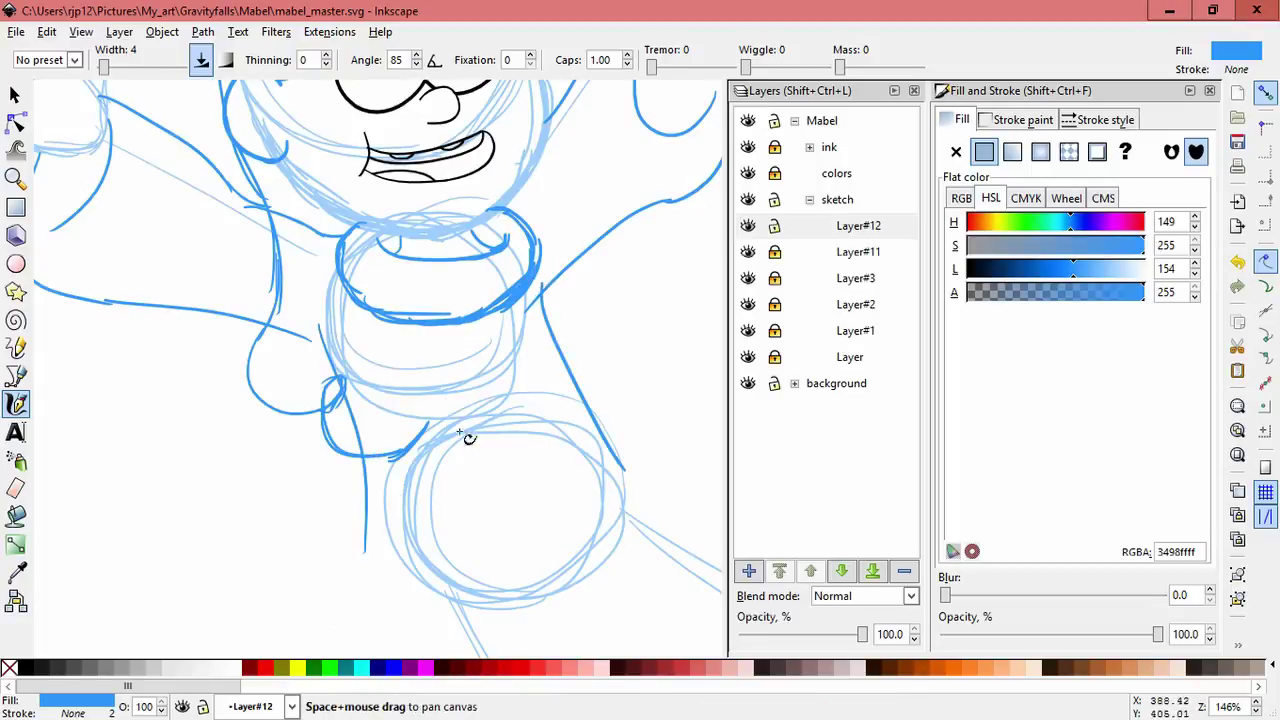
Step: Sketch the sweater's curved bottom hem across the hip circle and the rounded corner at its right end
{"action": "left_click_drag", "start_coordinate": [555, 480], "coordinate": [530, 355]}
{"action": "left_click_drag", "start_coordinate": [341, 434], "coordinate": [616, 381]}
{"action": "key", "text": "ctrl+z"}
{"action": "mouse_move", "coordinate": [492, 404]}
{"action": "left_mouse_down"}
{"action": "mouse_move", "coordinate": [617, 377]}
{"action": "mouse_move", "coordinate": [600, 403]}
{"action": "left_mouse_up"}
{"action": "key", "text": "ctrl+z"}
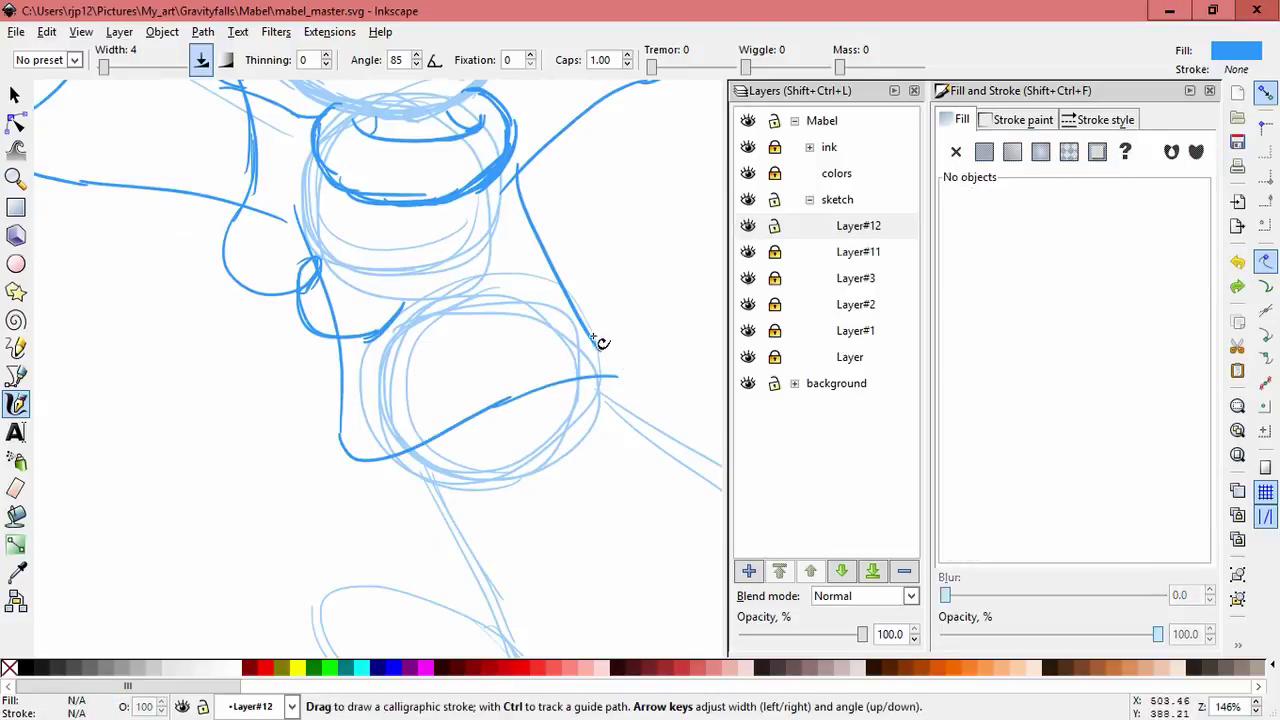
{"action": "left_click_drag", "start_coordinate": [594, 337], "coordinate": [624, 410]}
{"action": "key", "text": "ctrl+z"}
{"action": "key", "text": "ctrl+z"}
Step: Select the sweater's right side stroke and shorten it slightly to about 129 px high to meet the hem corner
{"action": "left_click", "coordinate": [15, 95]}
{"action": "left_click", "coordinate": [593, 342]}
{"action": "left_click_drag", "start_coordinate": [605, 356], "coordinate": [605, 344]}
{"action": "left_click", "coordinate": [514, 463]}
Step: Try to sketch the skirt's left edge below the sweater hem, and undo the stroke
{"action": "left_click_drag", "start_coordinate": [490, 442], "coordinate": [430, 402]}
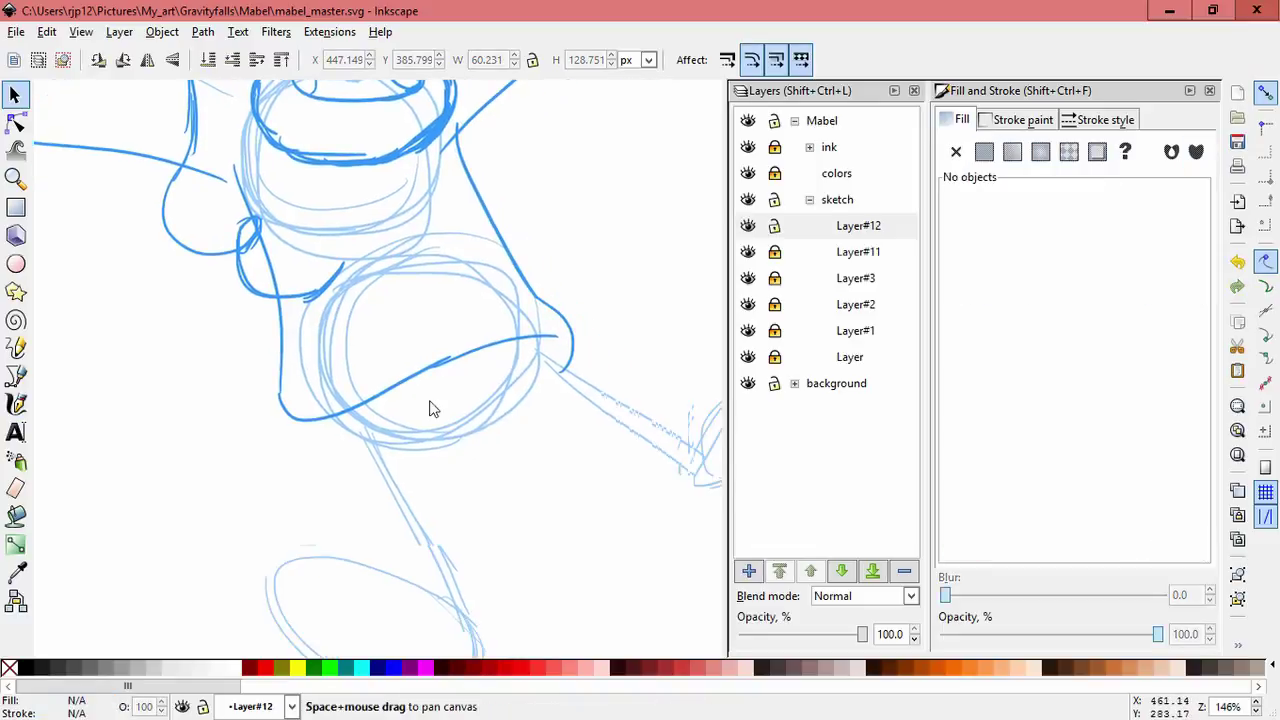
{"action": "left_click_drag", "start_coordinate": [537, 362], "coordinate": [498, 393]}
{"action": "middle_click", "coordinate": [487, 382], "text": "shift"}
{"action": "middle_click", "coordinate": [486, 379], "text": "shift"}
{"action": "scroll", "coordinate": [505, 441], "scroll_direction": "up", "scroll_amount": 1}
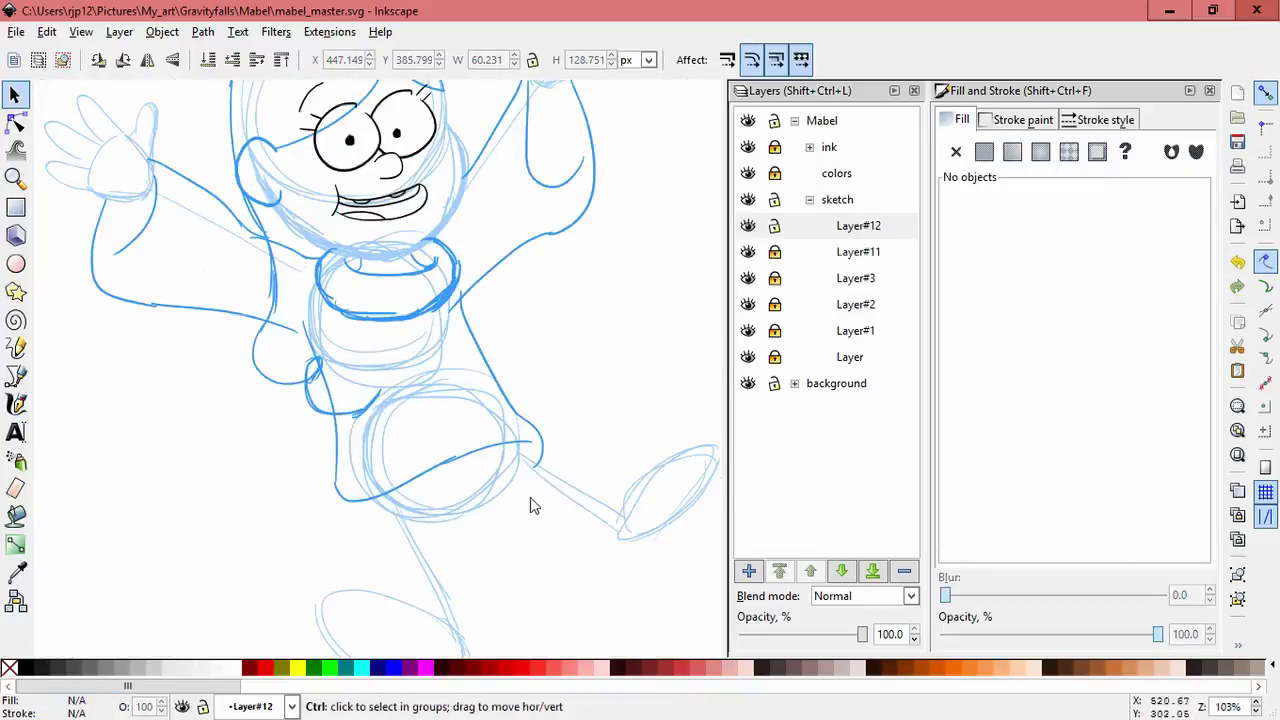
{"action": "scroll", "coordinate": [238, 384], "scroll_direction": "down", "scroll_amount": 3}
{"action": "left_click", "coordinate": [18, 404]}
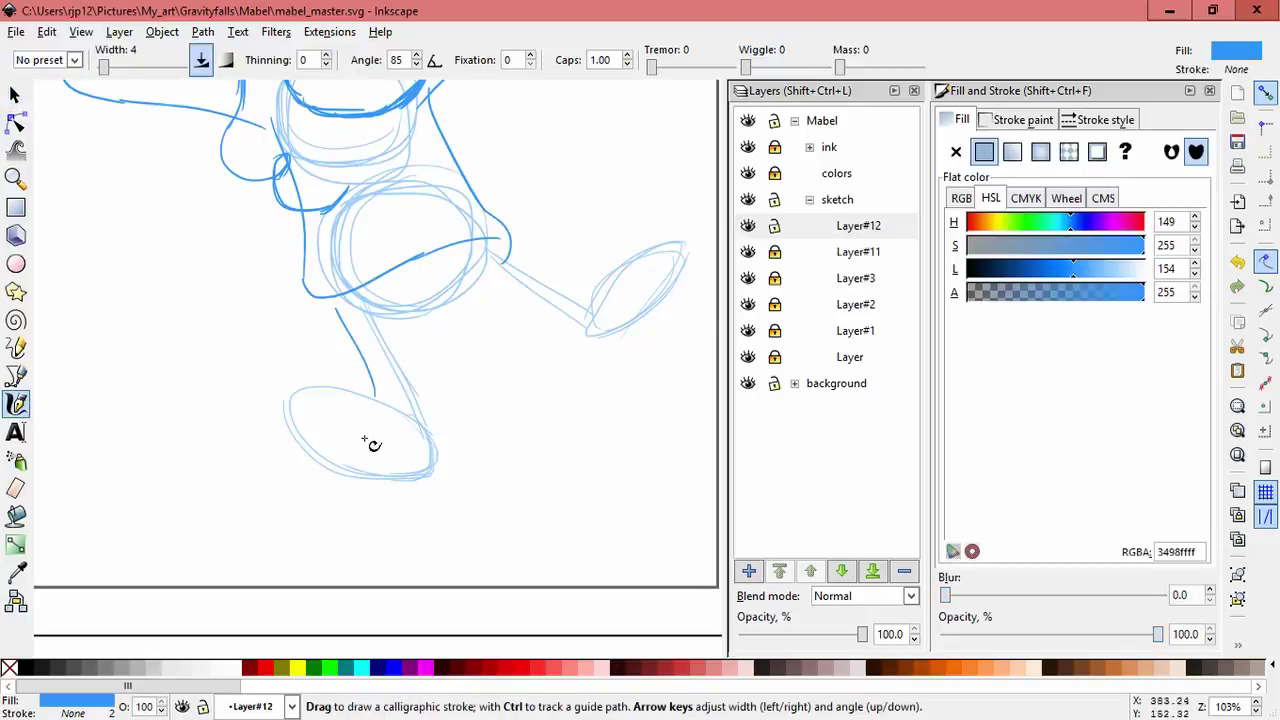
{"action": "left_click_drag", "start_coordinate": [333, 300], "coordinate": [362, 366]}
{"action": "key", "text": "z"}
{"action": "key", "text": "ctrl+z"}
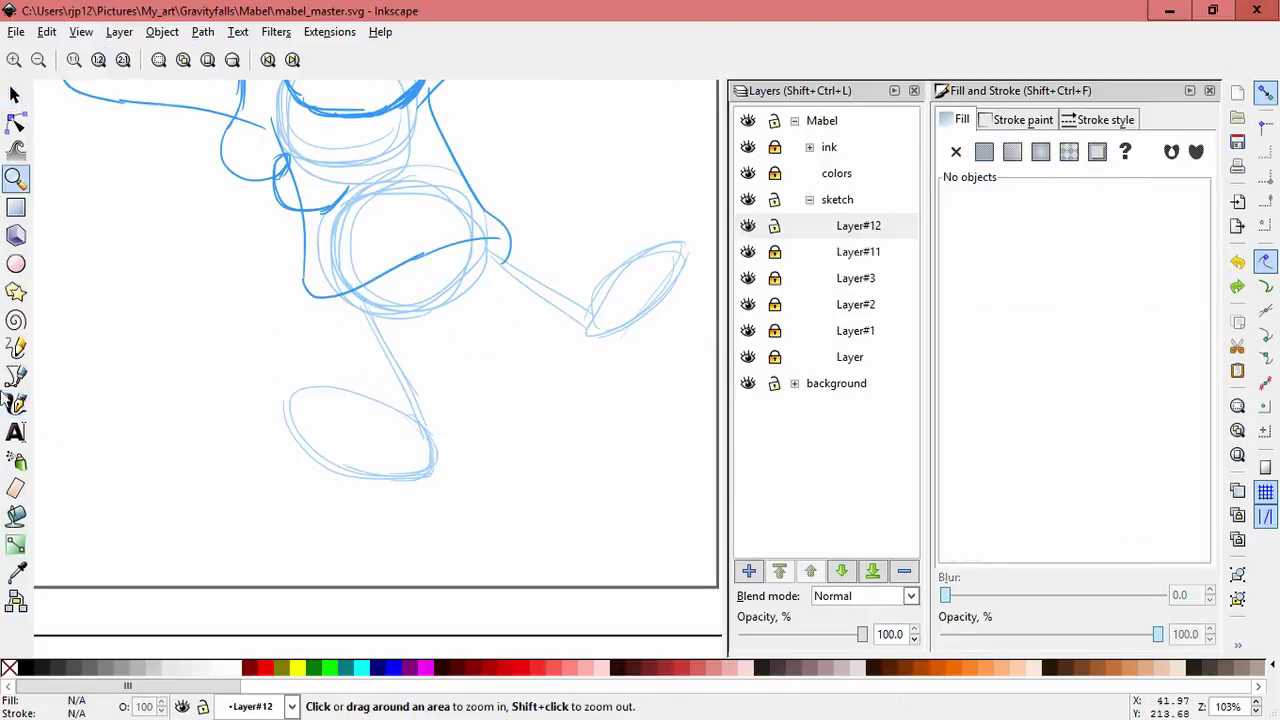
Step: Sketch the skirt below the sweater with a short left edge, a right edge toward the foot and a curved bottom hem
{"action": "left_click", "coordinate": [12, 402]}
{"action": "left_click_drag", "start_coordinate": [336, 298], "coordinate": [357, 363]}
{"action": "left_click_drag", "start_coordinate": [500, 252], "coordinate": [578, 281]}
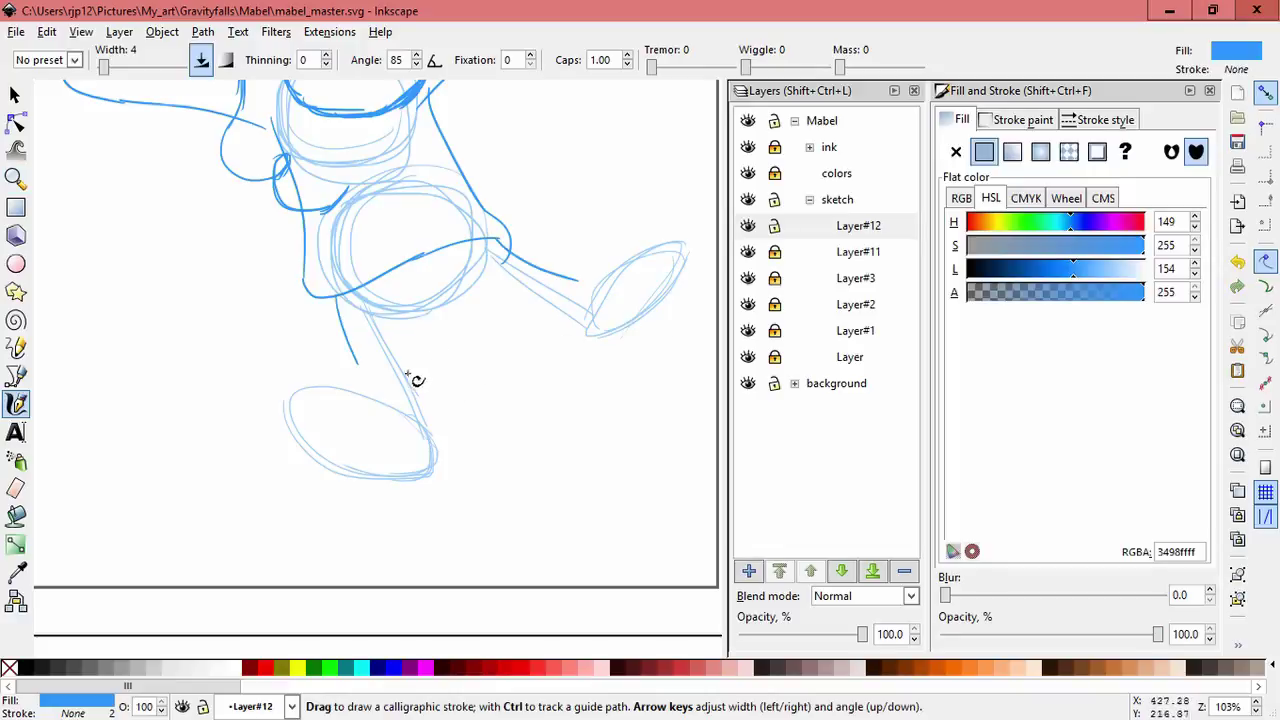
{"action": "mouse_move", "coordinate": [369, 371]}
{"action": "left_mouse_down"}
{"action": "mouse_move", "coordinate": [610, 294]}
{"action": "mouse_move", "coordinate": [579, 295]}
{"action": "mouse_move", "coordinate": [586, 309]}
{"action": "mouse_move", "coordinate": [577, 281]}
{"action": "mouse_move", "coordinate": [361, 375]}
{"action": "left_mouse_up"}
{"action": "key", "text": "ctrl+z"}
{"action": "key", "text": "ctrl+z"}
{"action": "key", "text": "ctrl+z"}
{"action": "key", "text": "ctrl+z"}
{"action": "key", "text": "ctrl+z"}
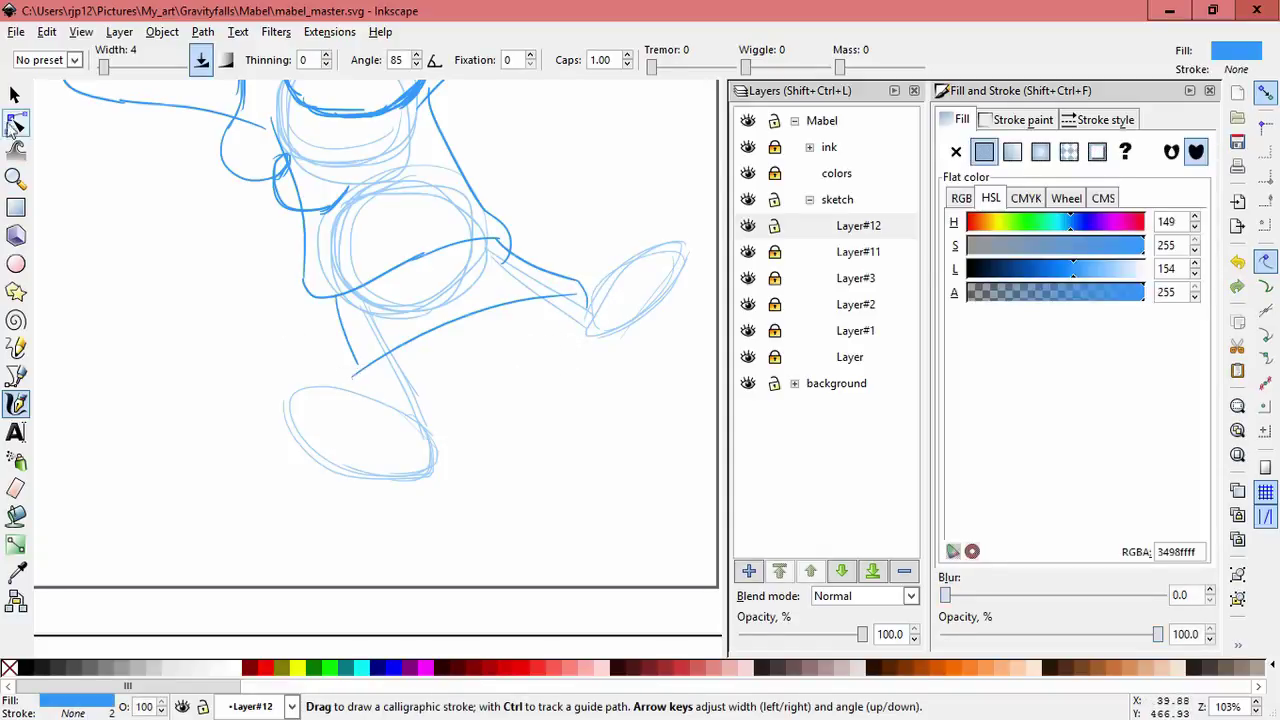
Step: Select the skirt's left edge and reshape it to about 12 px wide and 95 px high
{"action": "left_click", "coordinate": [14, 96]}
{"action": "left_click", "coordinate": [345, 341]}
{"action": "left_click", "coordinate": [355, 362]}
{"action": "mouse_move", "coordinate": [347, 374]}
{"action": "left_mouse_down"}
{"action": "mouse_move", "coordinate": [333, 376]}
{"action": "mouse_move", "coordinate": [342, 392]}
{"action": "left_mouse_up"}
{"action": "left_click", "coordinate": [343, 356]}
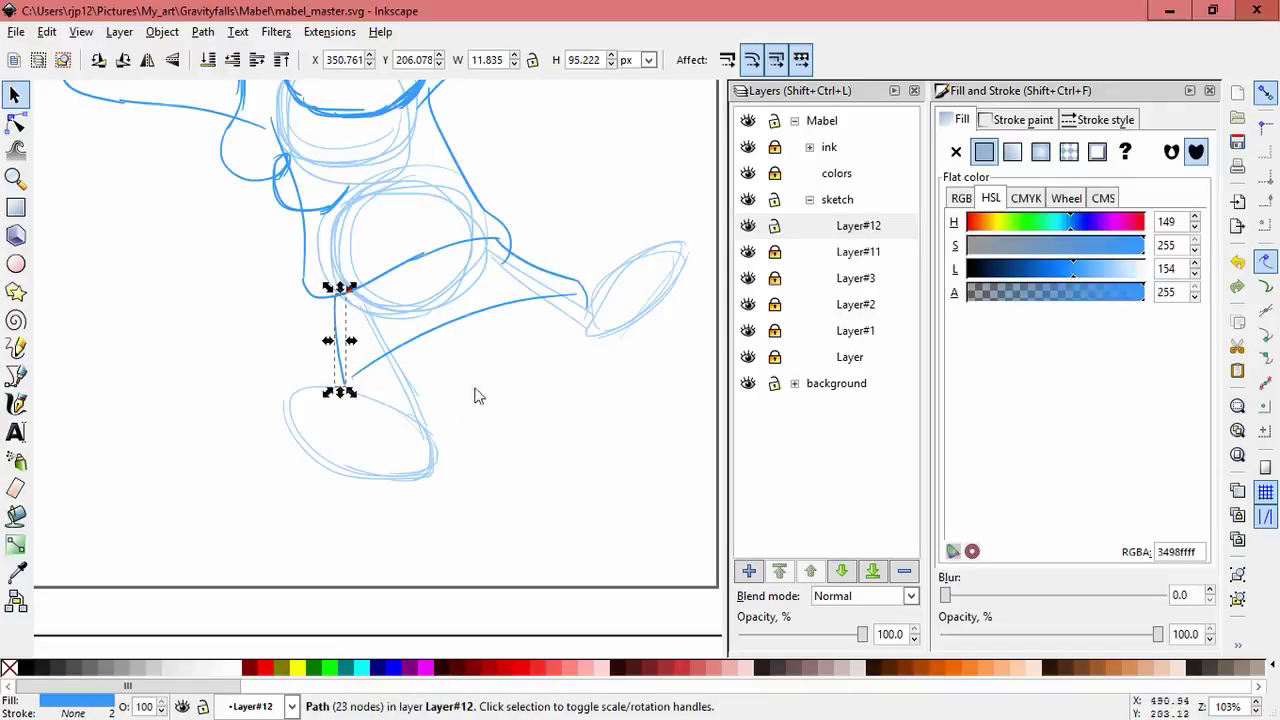
Step: Select the skirt's bottom hem stroke and push its curve slightly with the Tweak tool at width 20 and force 20
{"action": "left_click", "coordinate": [476, 394]}
{"action": "left_click", "coordinate": [444, 334]}
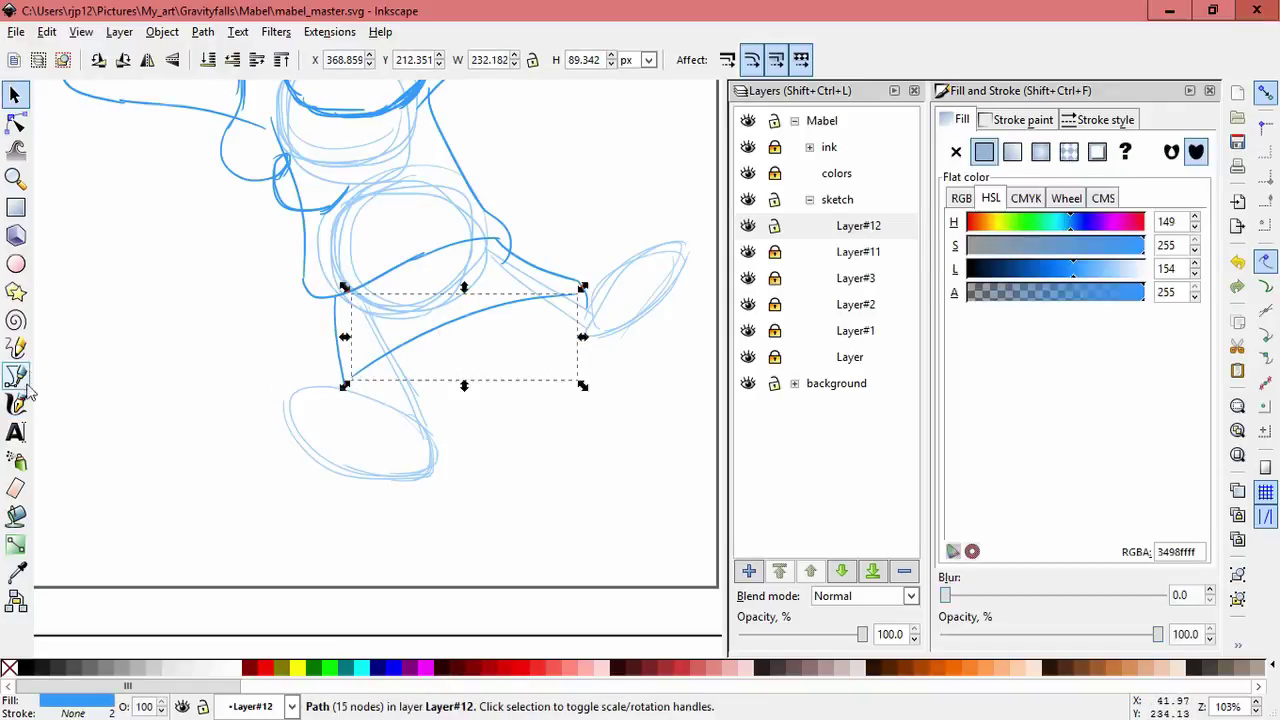
{"action": "left_click", "coordinate": [15, 149]}
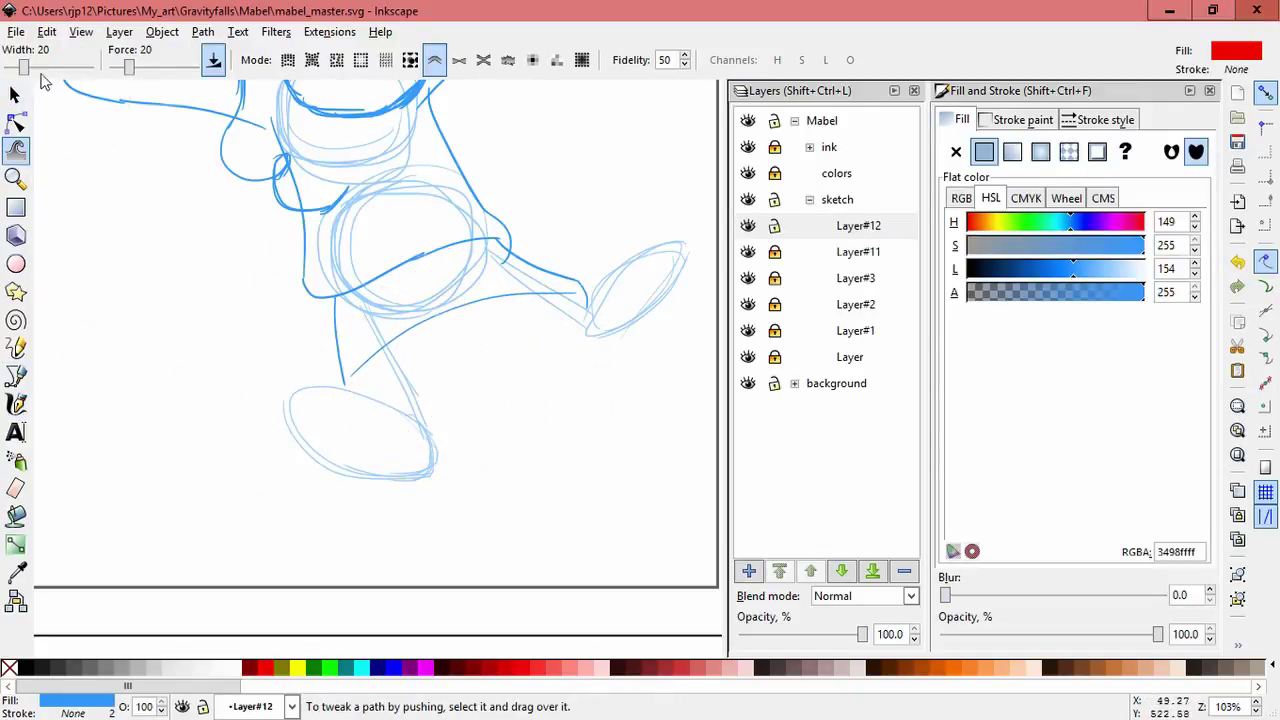
{"action": "left_click", "coordinate": [15, 94]}
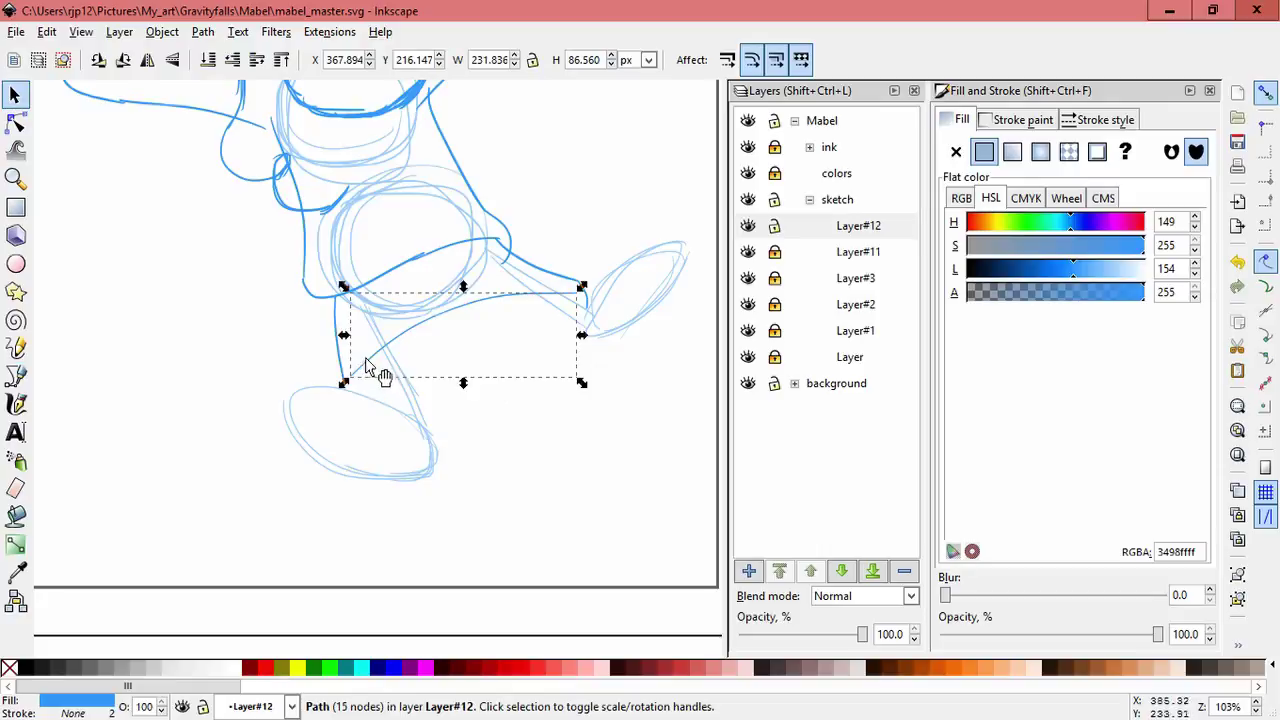
Step: Select the skirt's left edge and bottom hem together and squeeze them slightly inward from the left
{"action": "left_click", "coordinate": [362, 362]}
{"action": "left_click", "coordinate": [336, 355]}
{"action": "left_click", "coordinate": [367, 356], "text": "shift"}
{"action": "left_click_drag", "start_coordinate": [331, 345], "coordinate": [358, 348]}
{"action": "left_click", "coordinate": [363, 335]}
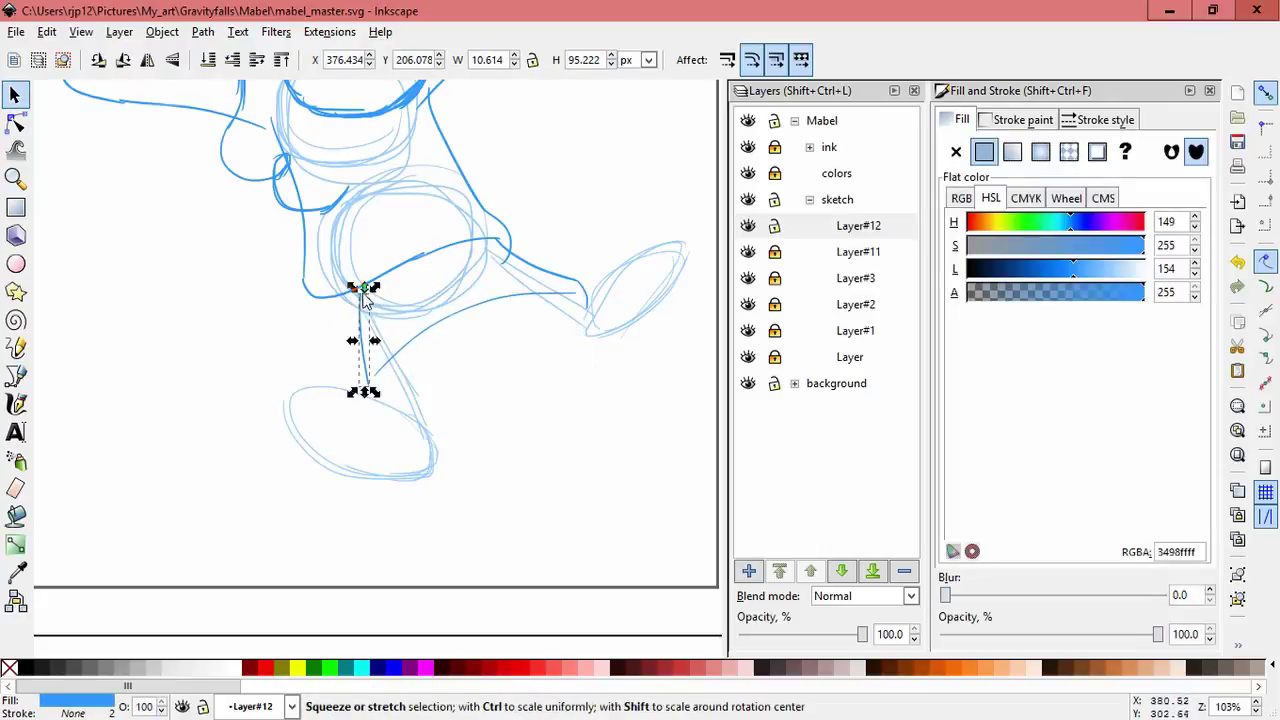
Step: Slant and stretch the skirt's left side line so it runs from the sweater hem down towards the lower foot
{"action": "left_click", "coordinate": [364, 330]}
{"action": "left_click_drag", "start_coordinate": [360, 289], "coordinate": [343, 292]}
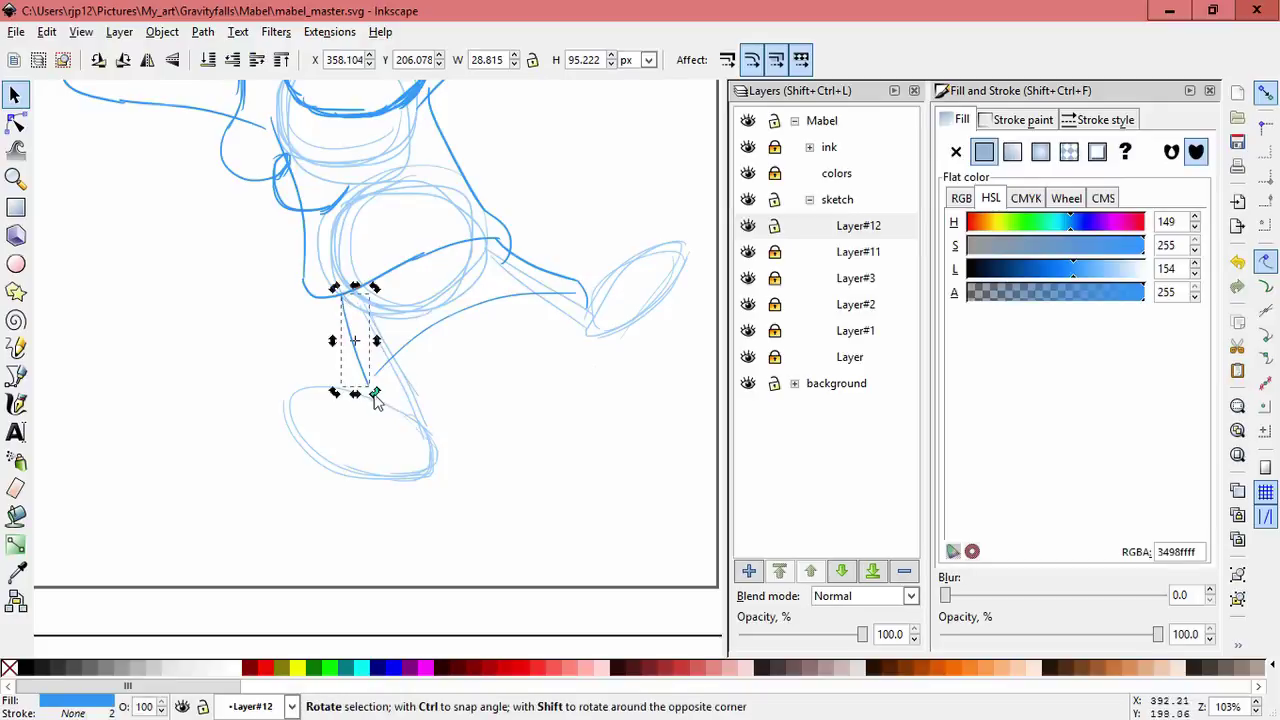
{"action": "left_click", "coordinate": [366, 375]}
{"action": "left_click_drag", "start_coordinate": [375, 392], "coordinate": [390, 399]}
Step: Try to narrow the skirt's bottom curve to about 178 px wide
{"action": "left_click", "coordinate": [403, 348]}
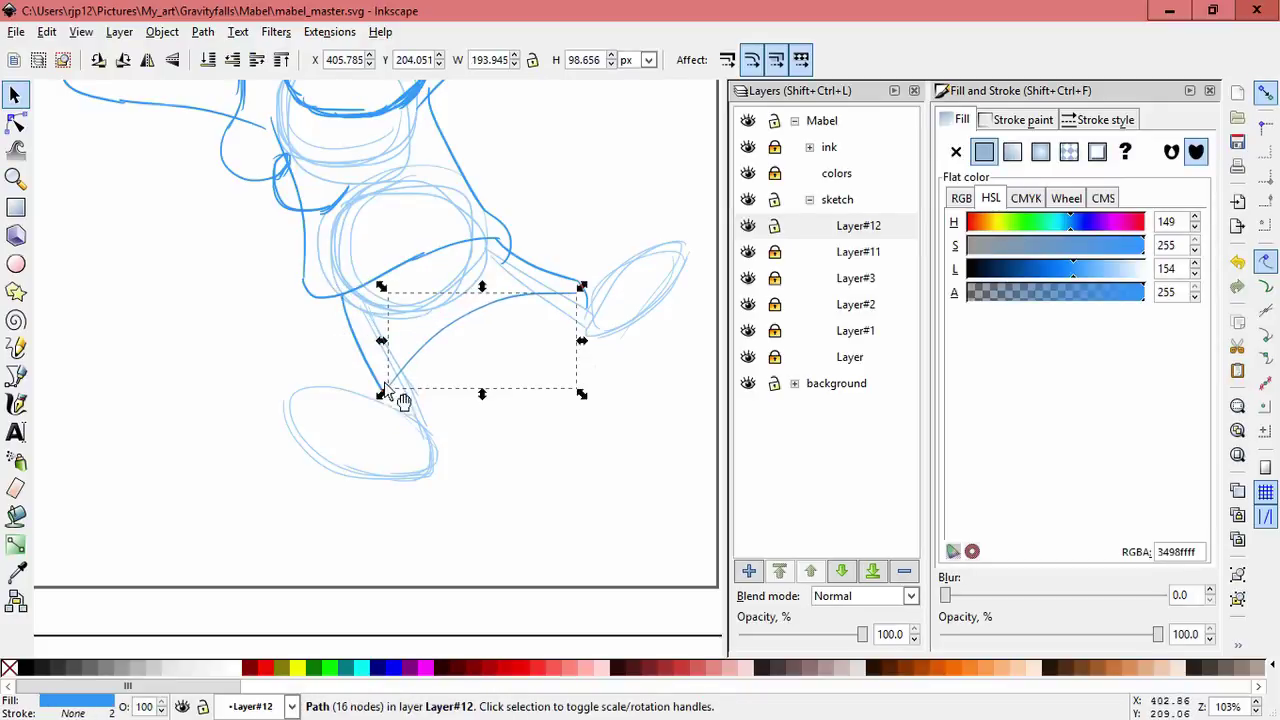
{"action": "left_click_drag", "start_coordinate": [582, 287], "coordinate": [566, 287]}
{"action": "key", "text": "Escape"}
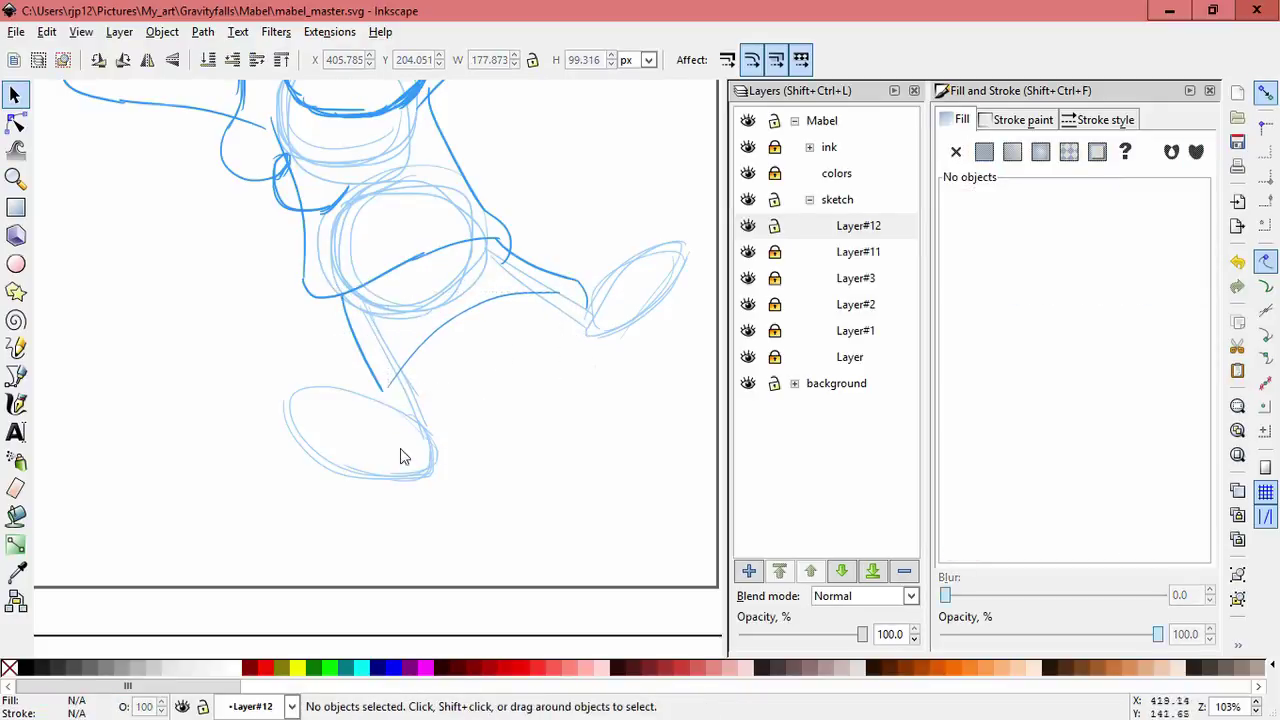
Step: Redraw the skirt's bottom curve as a calligraphic stroke and stretch it between both skirt sides, about 200 by 102 px
{"action": "left_click", "coordinate": [16, 404]}
{"action": "mouse_move", "coordinate": [405, 355]}
{"action": "left_mouse_down"}
{"action": "mouse_move", "coordinate": [546, 303]}
{"action": "mouse_move", "coordinate": [585, 305]}
{"action": "left_mouse_up"}
{"action": "key", "text": "s"}
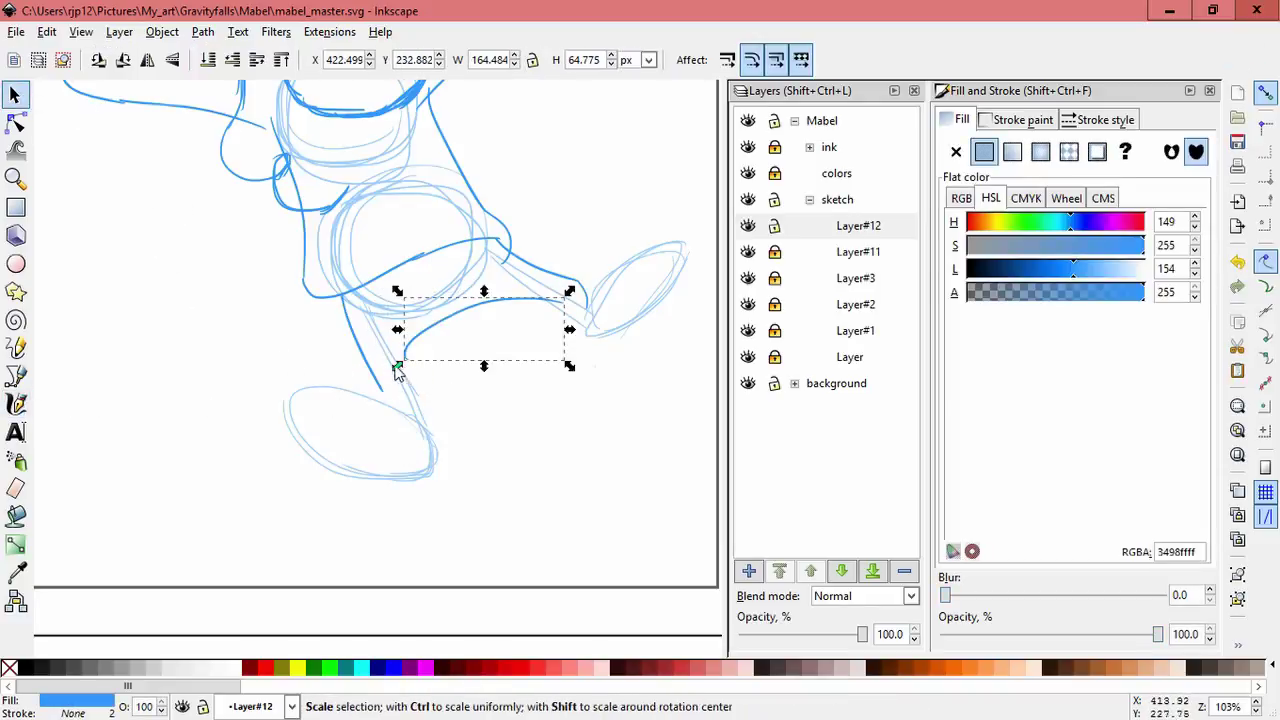
{"action": "left_click_drag", "start_coordinate": [394, 366], "coordinate": [385, 387]}
{"action": "left_click_drag", "start_coordinate": [571, 294], "coordinate": [584, 295]}
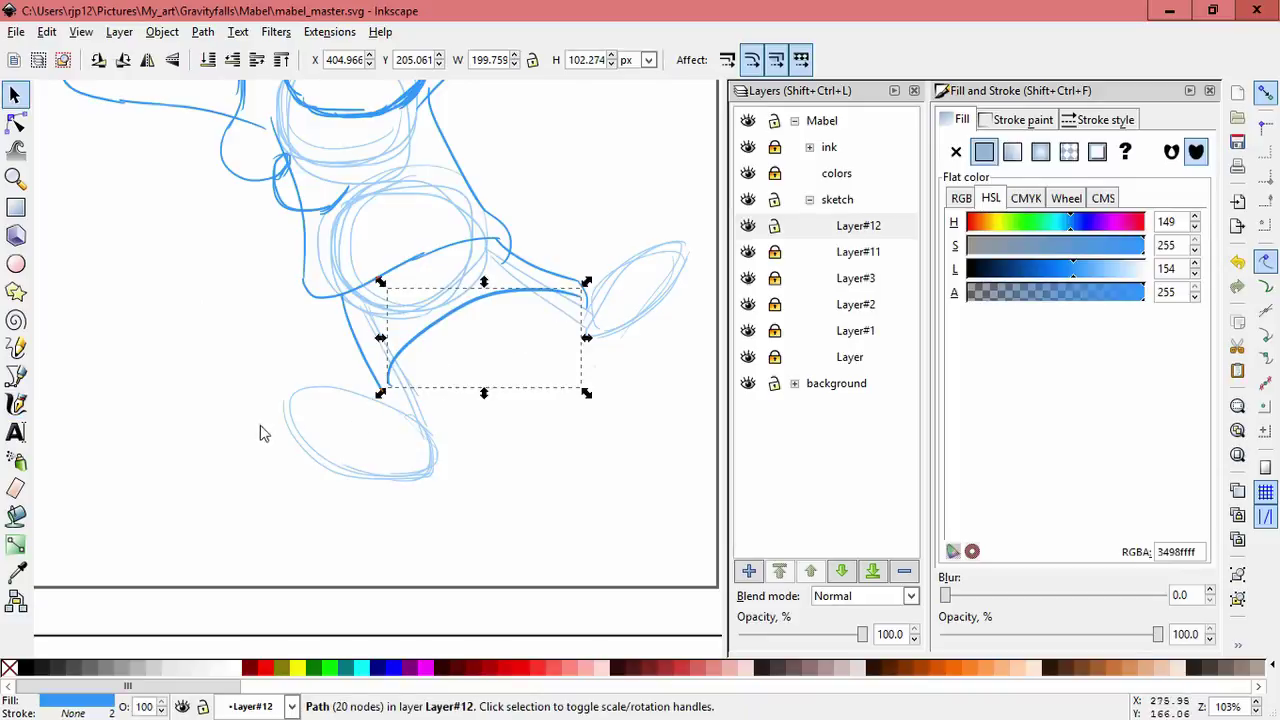
Step: Draw a calligraphic curve inside the left hair outline, running between the crown and the ear, redoing unsatisfactory strokes
{"action": "left_click", "coordinate": [16, 404]}
{"action": "left_click_drag", "start_coordinate": [508, 262], "coordinate": [529, 444]}
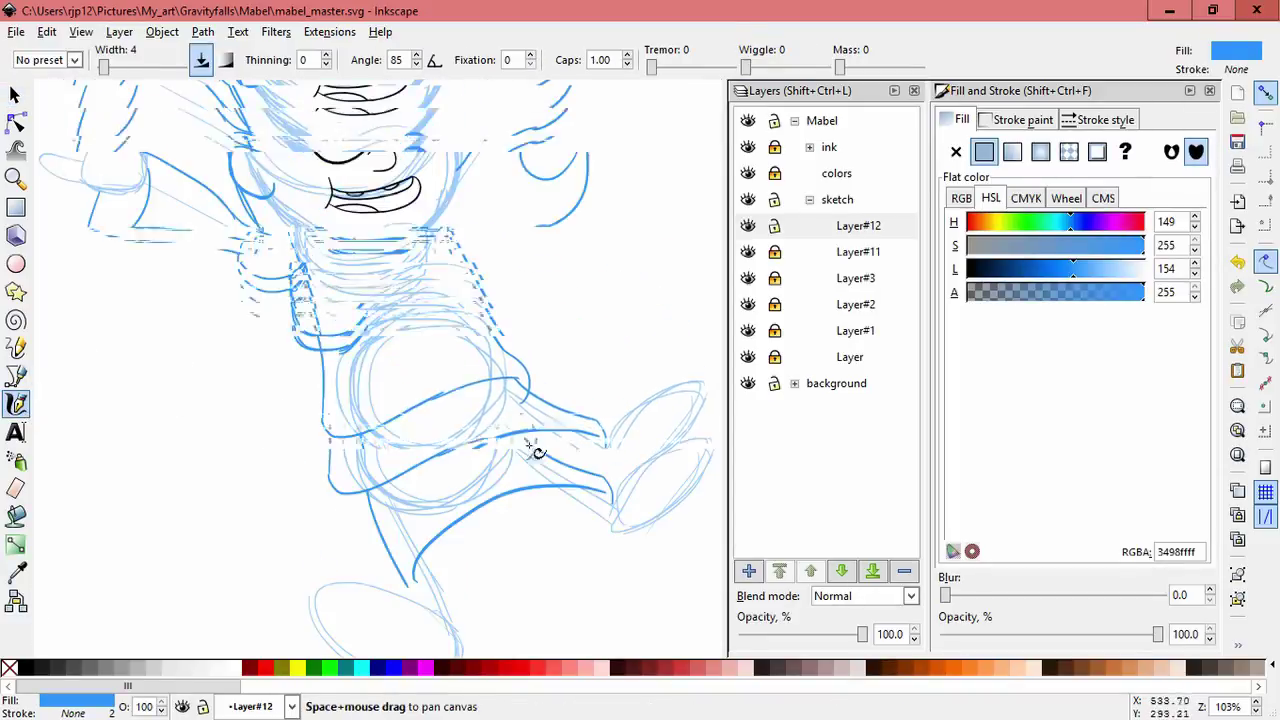
{"action": "left_click_drag", "start_coordinate": [553, 346], "coordinate": [582, 469]}
{"action": "left_click_drag", "start_coordinate": [576, 393], "coordinate": [572, 440]}
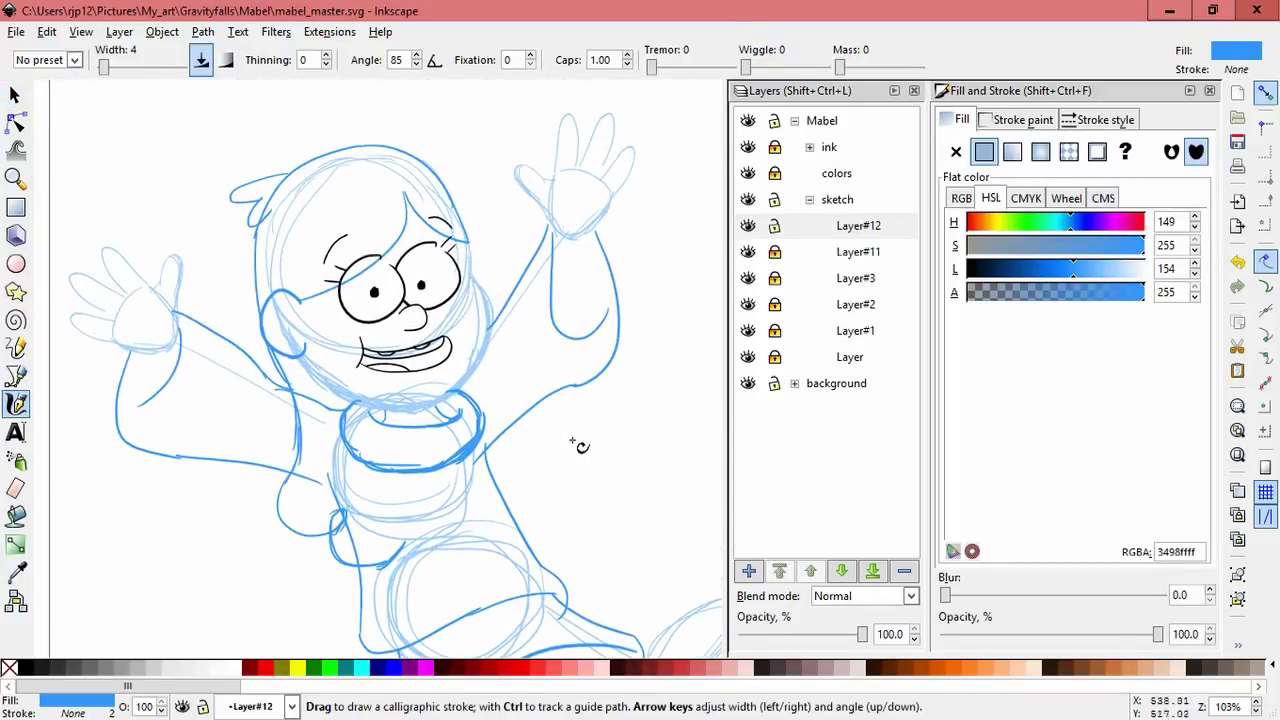
{"action": "scroll", "coordinate": [308, 153], "scroll_direction": "up", "scroll_amount": 2}
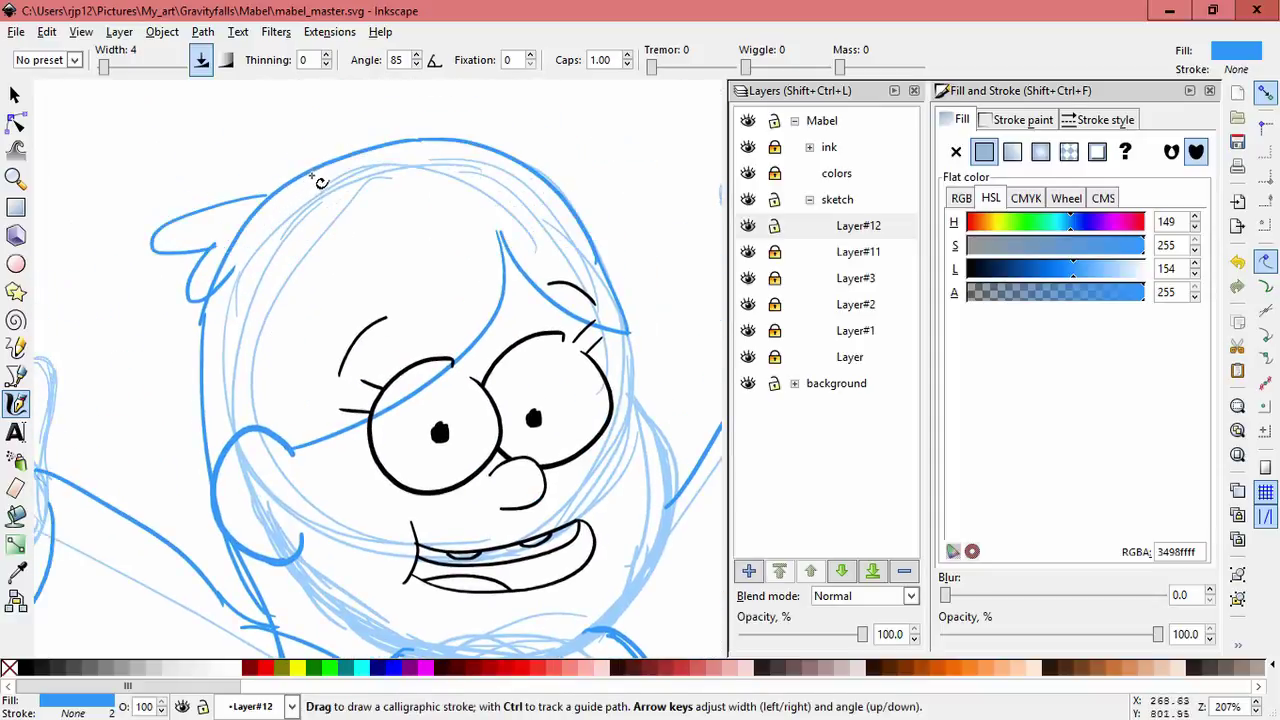
{"action": "left_click_drag", "start_coordinate": [312, 178], "coordinate": [262, 420]}
{"action": "key", "text": "ctrl+z"}
{"action": "key", "text": "ctrl+z"}
{"action": "mouse_move", "coordinate": [326, 165]}
{"action": "left_mouse_down"}
{"action": "mouse_move", "coordinate": [262, 425]}
{"action": "mouse_move", "coordinate": [314, 198]}
{"action": "left_mouse_up"}
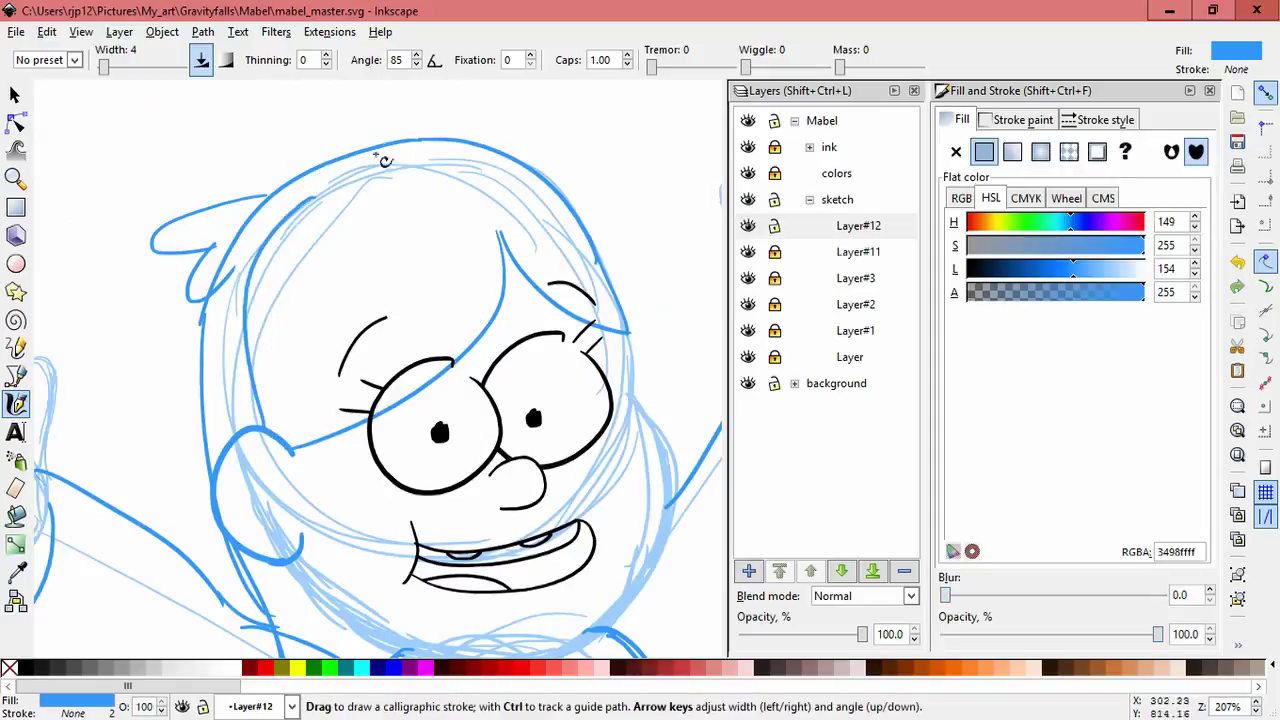
{"action": "key", "text": "ctrl+z"}
{"action": "left_click_drag", "start_coordinate": [270, 432], "coordinate": [367, 147]}
Step: Resize the new hair curve to about 46 by 141 px so its ends meet the crown and the ear
{"action": "key", "text": "s"}
{"action": "left_click_drag", "start_coordinate": [287, 227], "coordinate": [232, 249]}
{"action": "mouse_move", "coordinate": [196, 317]}
{"action": "left_mouse_down"}
{"action": "mouse_move", "coordinate": [223, 323]}
{"action": "mouse_move", "coordinate": [214, 314]}
{"action": "left_mouse_up"}
{"action": "left_click_drag", "start_coordinate": [262, 463], "coordinate": [264, 453]}
{"action": "left_click", "coordinate": [402, 266]}
Step: Lock Layer#12 and add a new layer above it in the sketch group
{"action": "scroll", "coordinate": [402, 266], "scroll_direction": "down", "scroll_amount": 2}
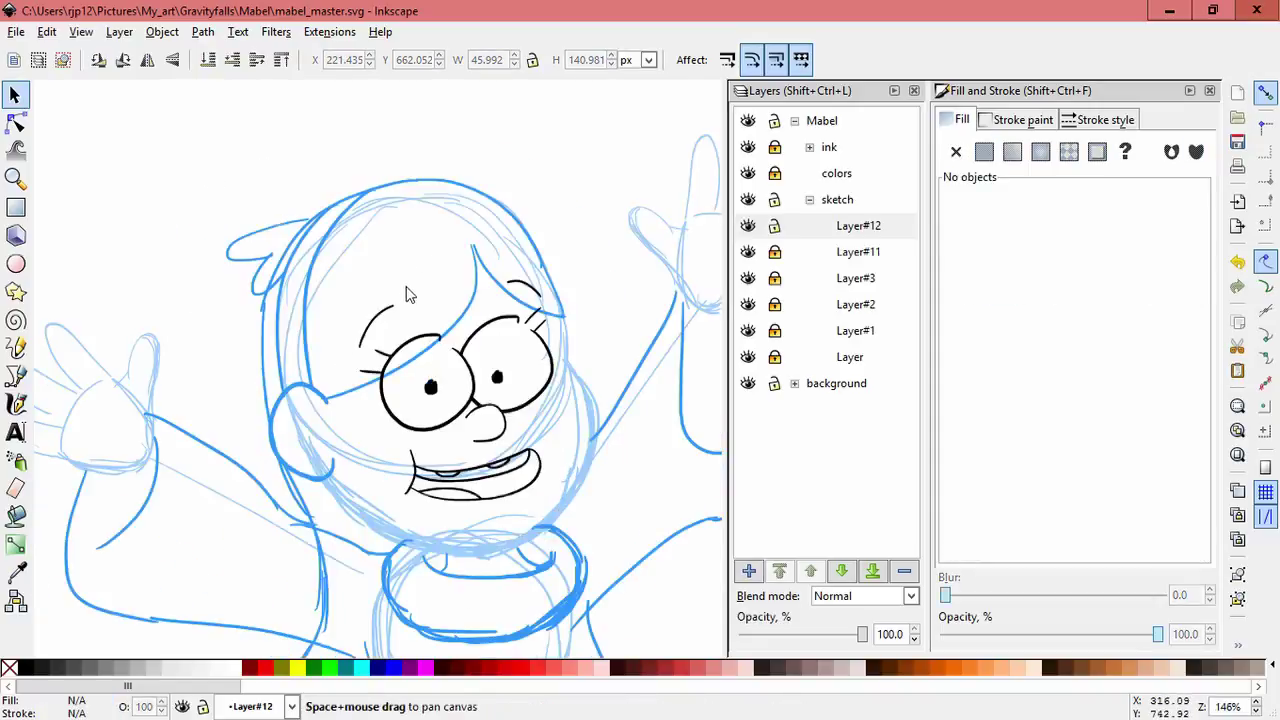
{"action": "left_click_drag", "start_coordinate": [527, 298], "coordinate": [487, 209]}
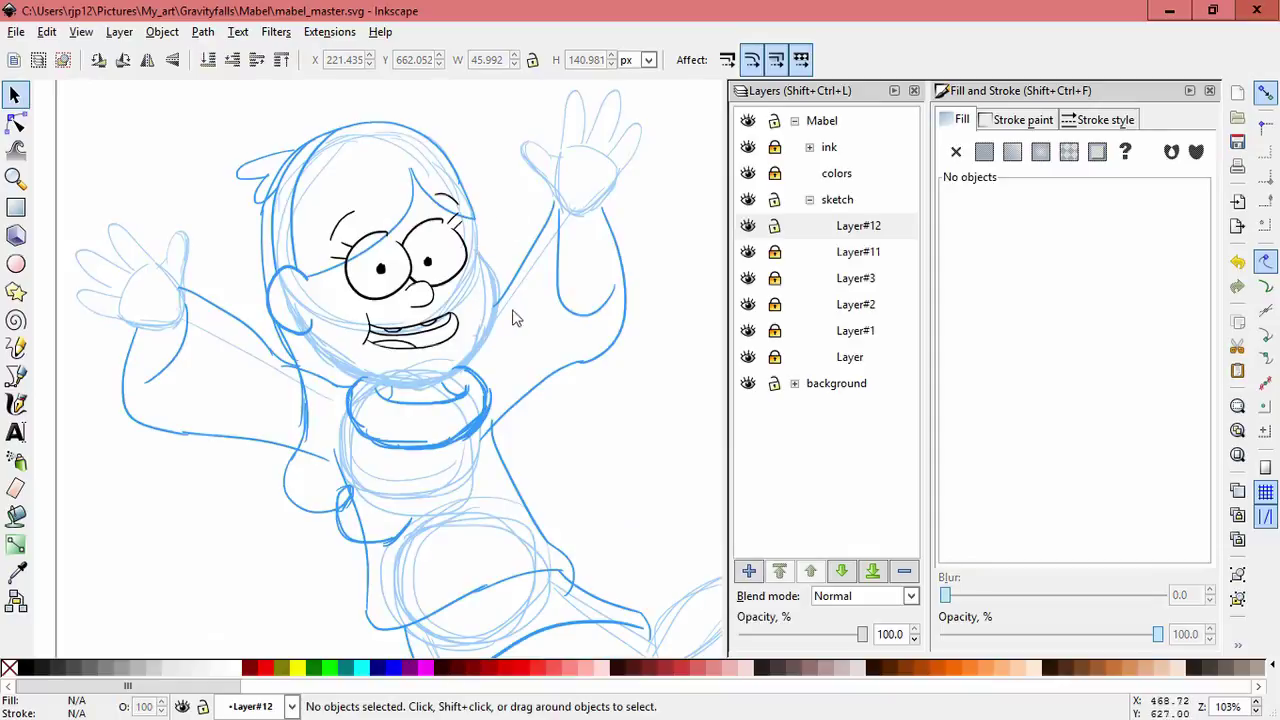
{"action": "left_click", "coordinate": [775, 227]}
{"action": "left_click", "coordinate": [749, 572]}
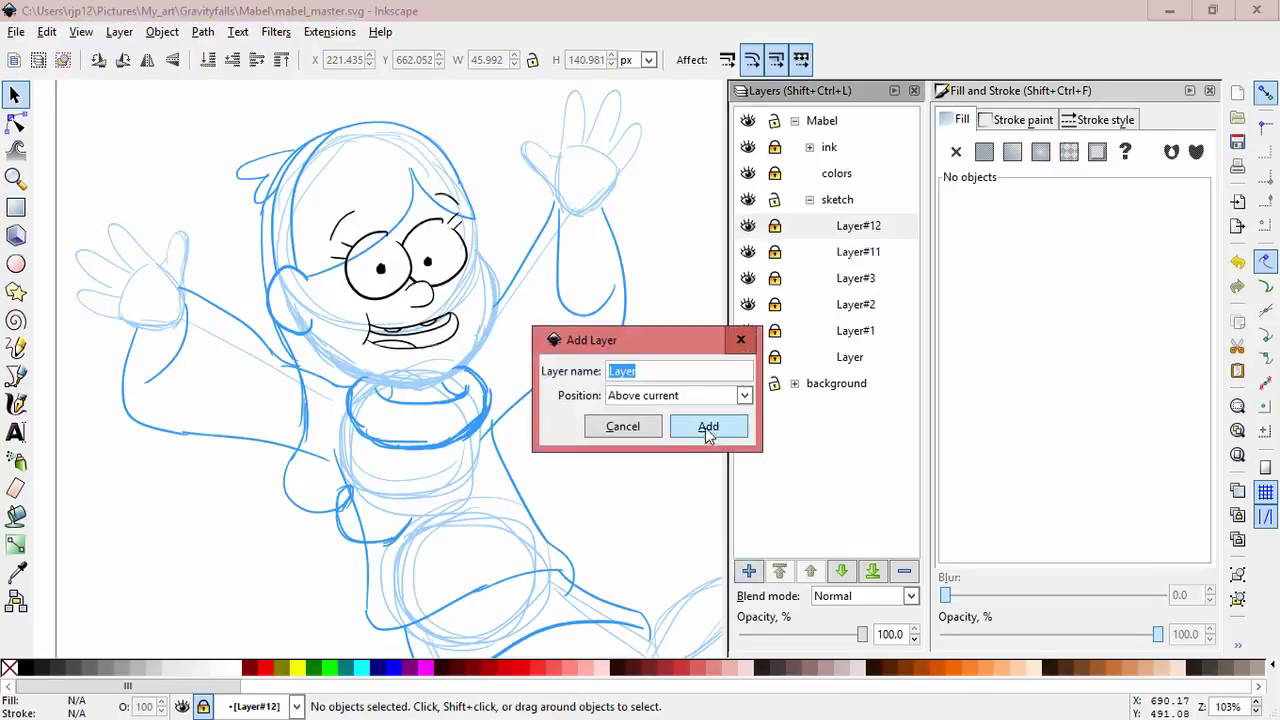
{"action": "left_click", "coordinate": [707, 429]}
Step: Draw the raised right arm's two edges with calligraphic strokes, one from the wrist into the sleeve and one below the thumb
{"action": "left_click", "coordinate": [15, 403]}
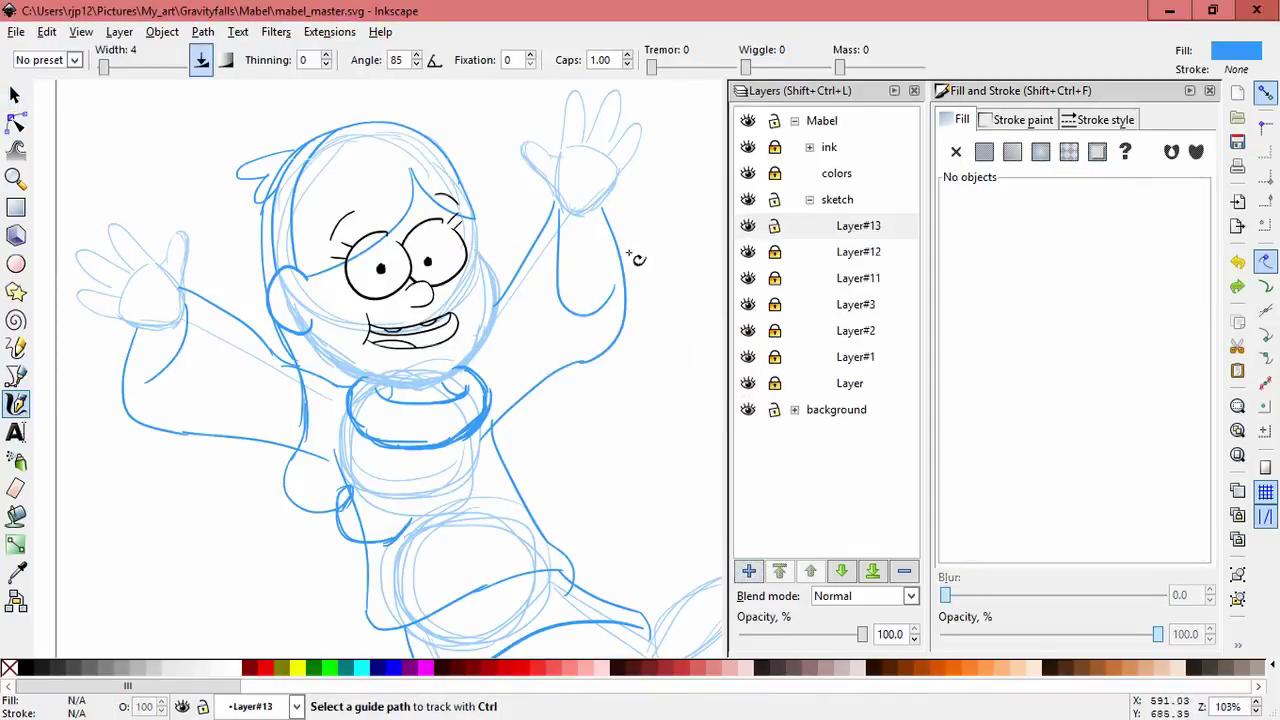
{"action": "scroll", "coordinate": [626, 265], "scroll_direction": "up", "scroll_amount": 2}
{"action": "left_click_drag", "start_coordinate": [535, 182], "coordinate": [450, 315]}
{"action": "key", "text": "ctrl+z"}
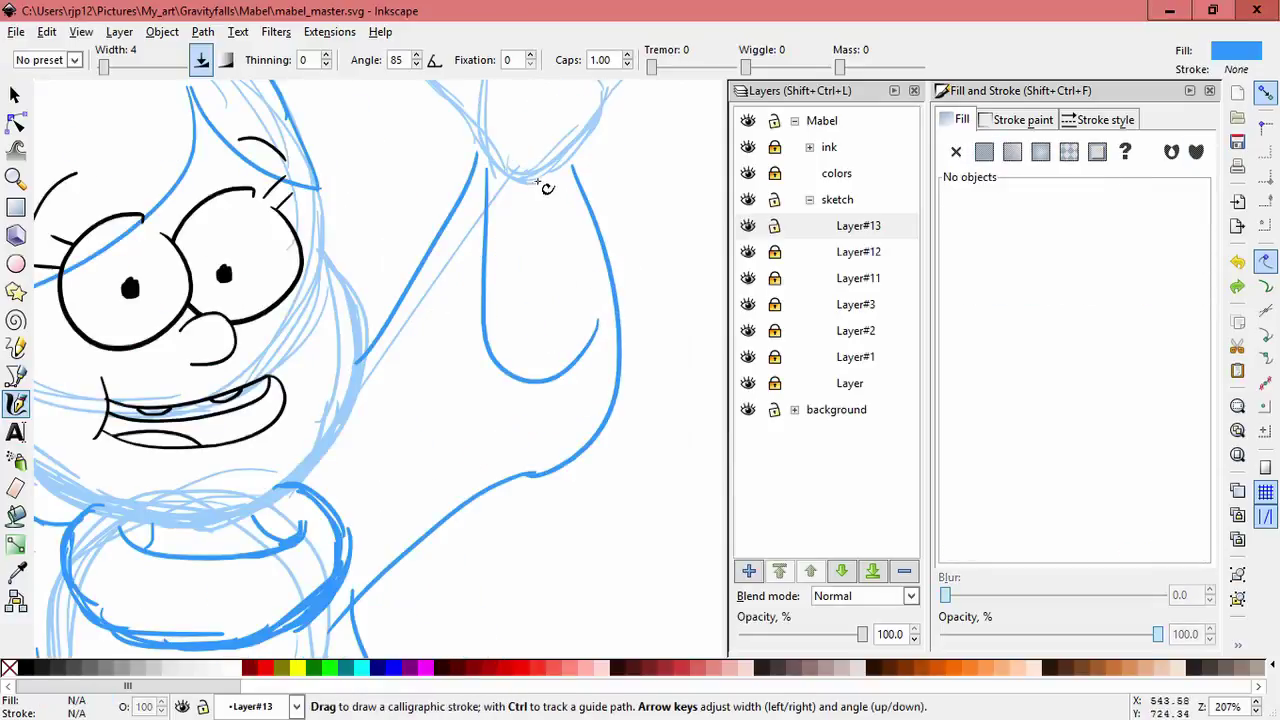
{"action": "left_click_drag", "start_coordinate": [538, 180], "coordinate": [484, 288]}
{"action": "key", "text": "space"}
{"action": "left_click_drag", "start_coordinate": [525, 282], "coordinate": [455, 470]}
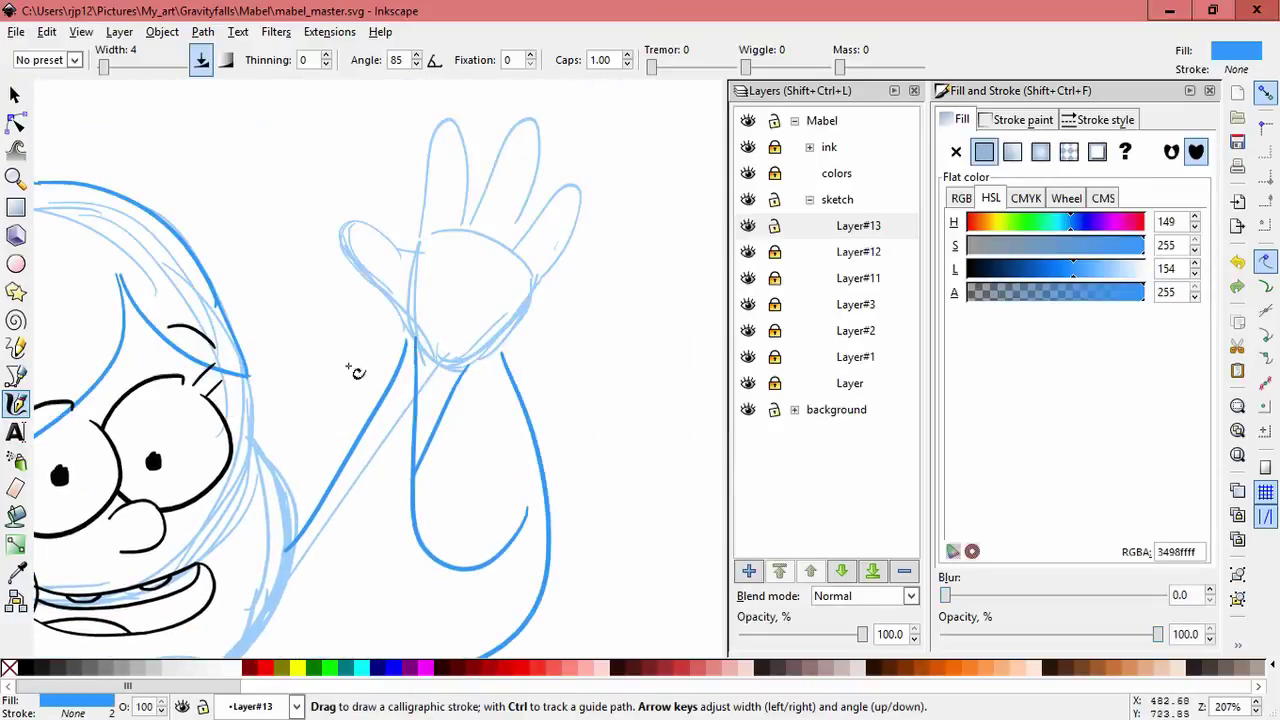
{"action": "scroll", "coordinate": [420, 337], "scroll_direction": "up", "scroll_amount": 1}
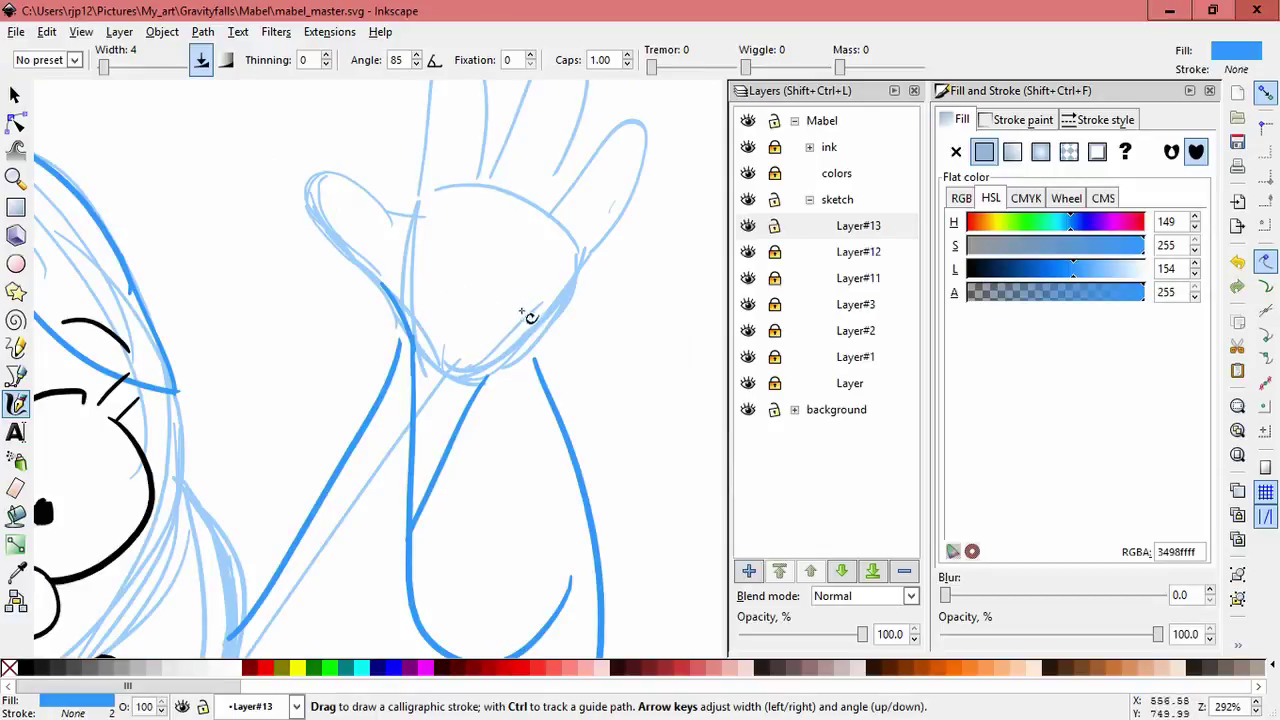
Step: Cut the two new arm strokes from Layer#13 and lock that layer
{"action": "key", "text": "ctrl"}
{"action": "left_click", "coordinate": [15, 95]}
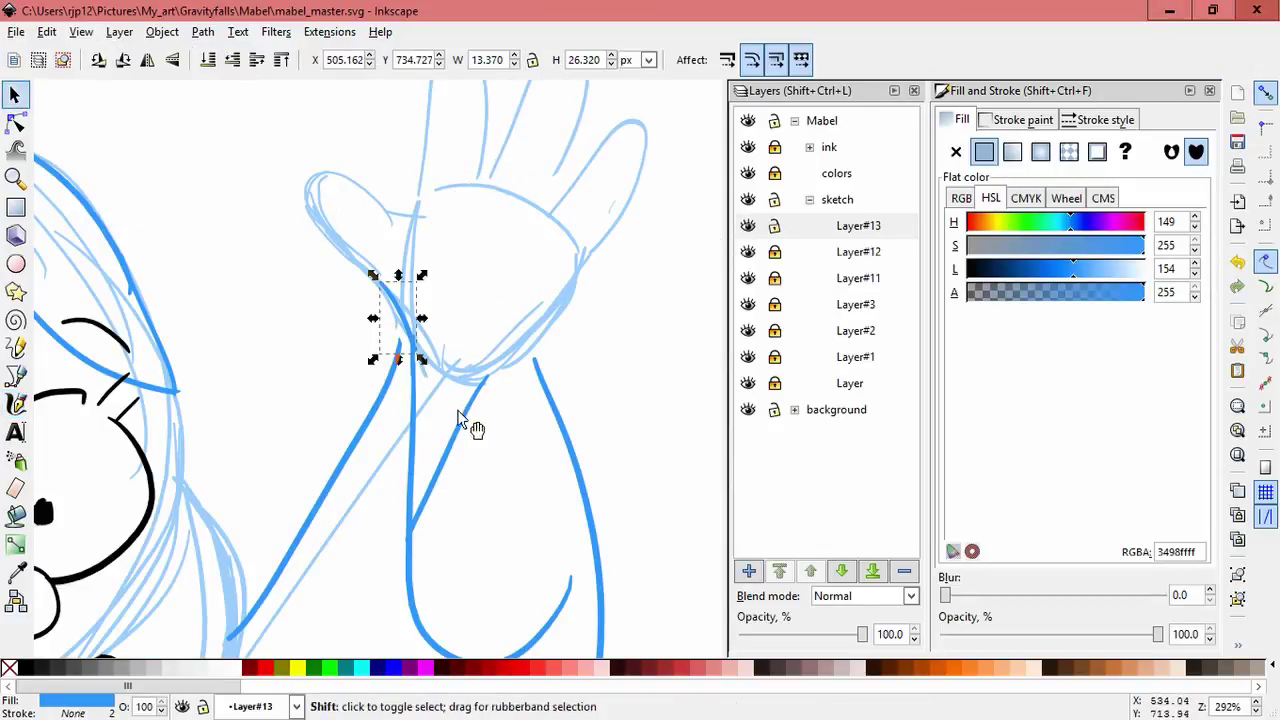
{"action": "left_click", "coordinate": [510, 444]}
{"action": "left_click", "coordinate": [830, 226]}
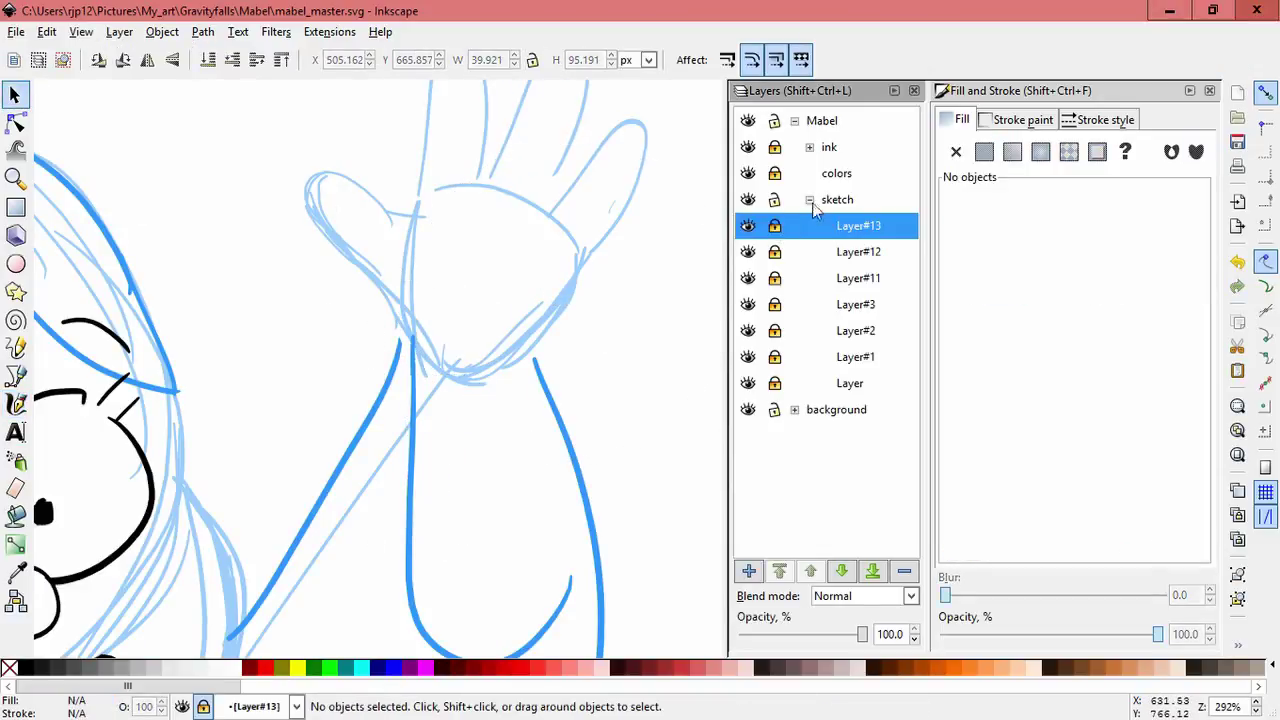
Step: Unlock the ink group and add a new layer above Layer#10 inside it
{"action": "left_click", "coordinate": [809, 199]}
{"action": "left_click", "coordinate": [809, 146]}
{"action": "left_click", "coordinate": [820, 173]}
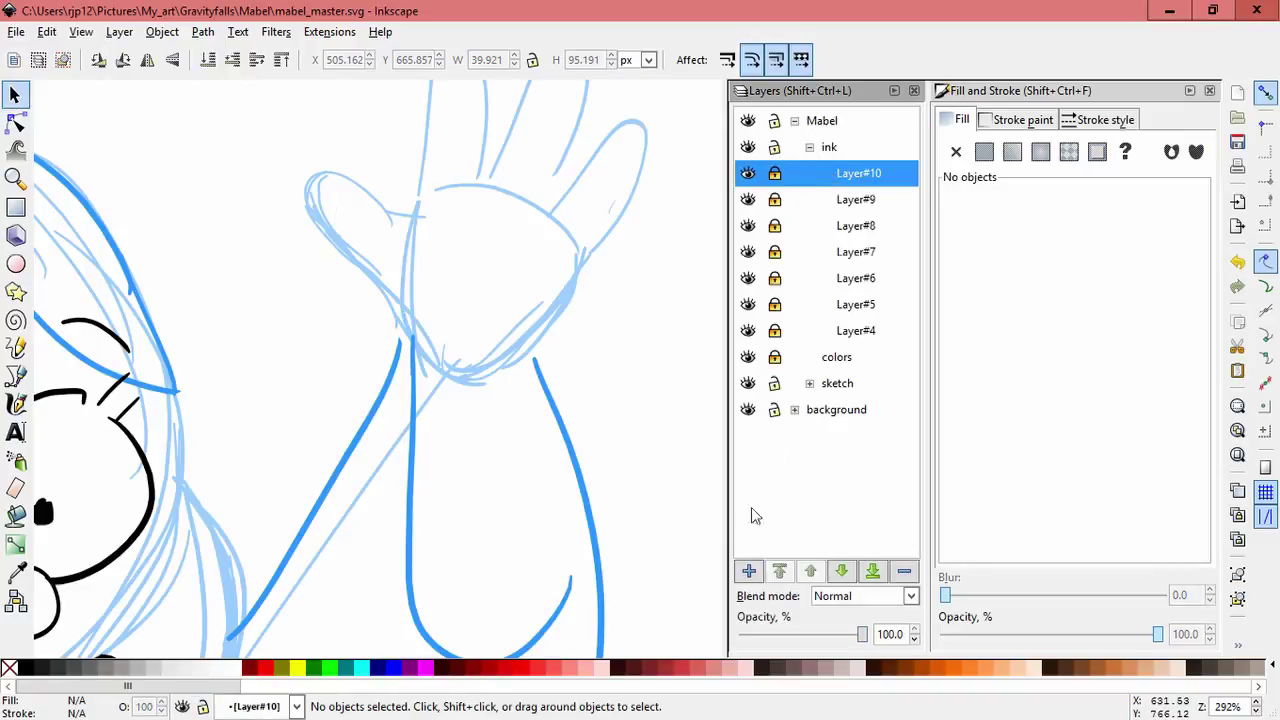
{"action": "left_click", "coordinate": [749, 571]}
{"action": "left_click", "coordinate": [742, 430]}
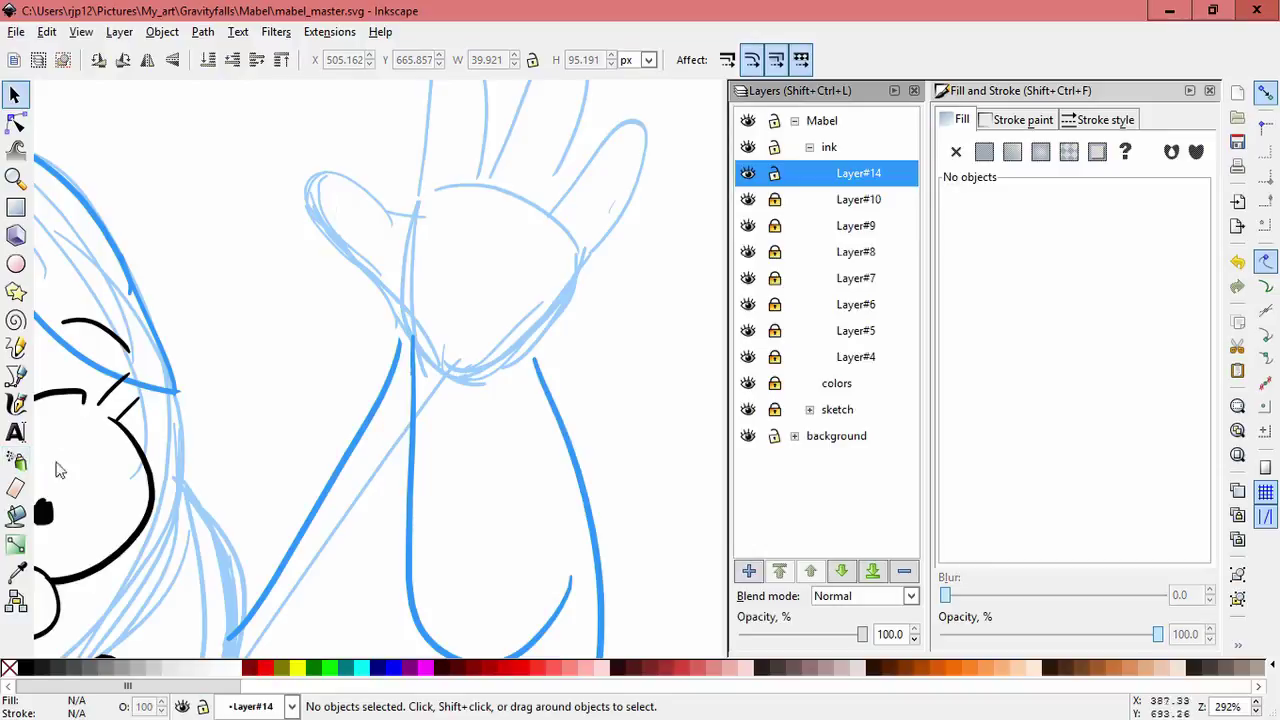
Step: Paste the two arm strokes in place on the new ink layer and make them black with lightness 0
{"action": "key", "text": "c"}
{"action": "left_click", "coordinate": [47, 32]}
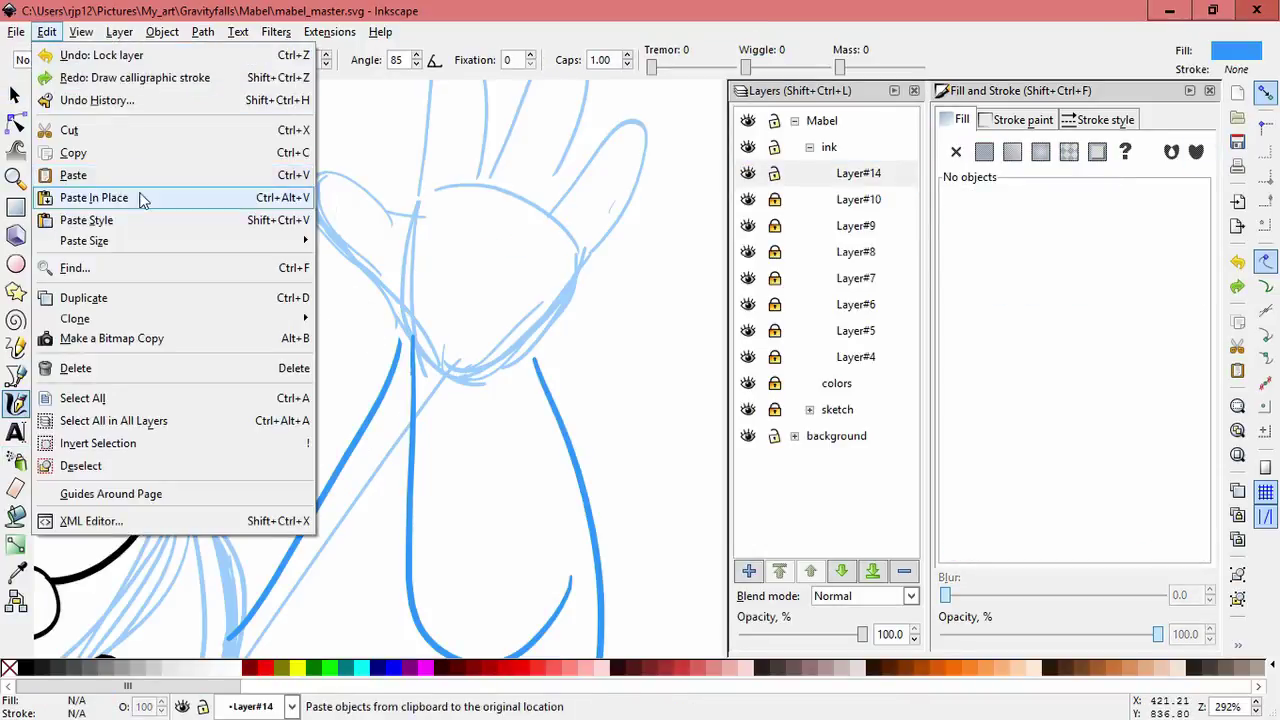
{"action": "left_click", "coordinate": [94, 198]}
{"action": "left_click", "coordinate": [15, 94]}
{"action": "left_click_drag", "start_coordinate": [228, 164], "coordinate": [558, 520]}
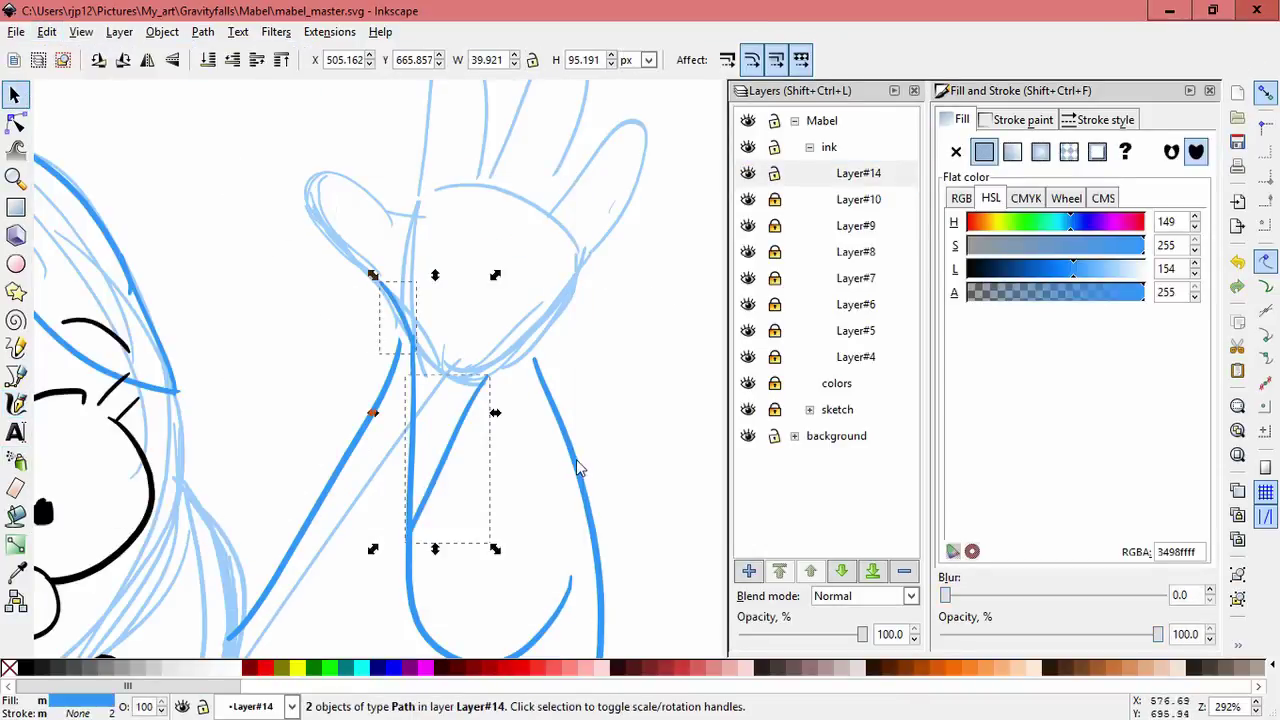
{"action": "left_click_drag", "start_coordinate": [994, 273], "coordinate": [890, 300]}
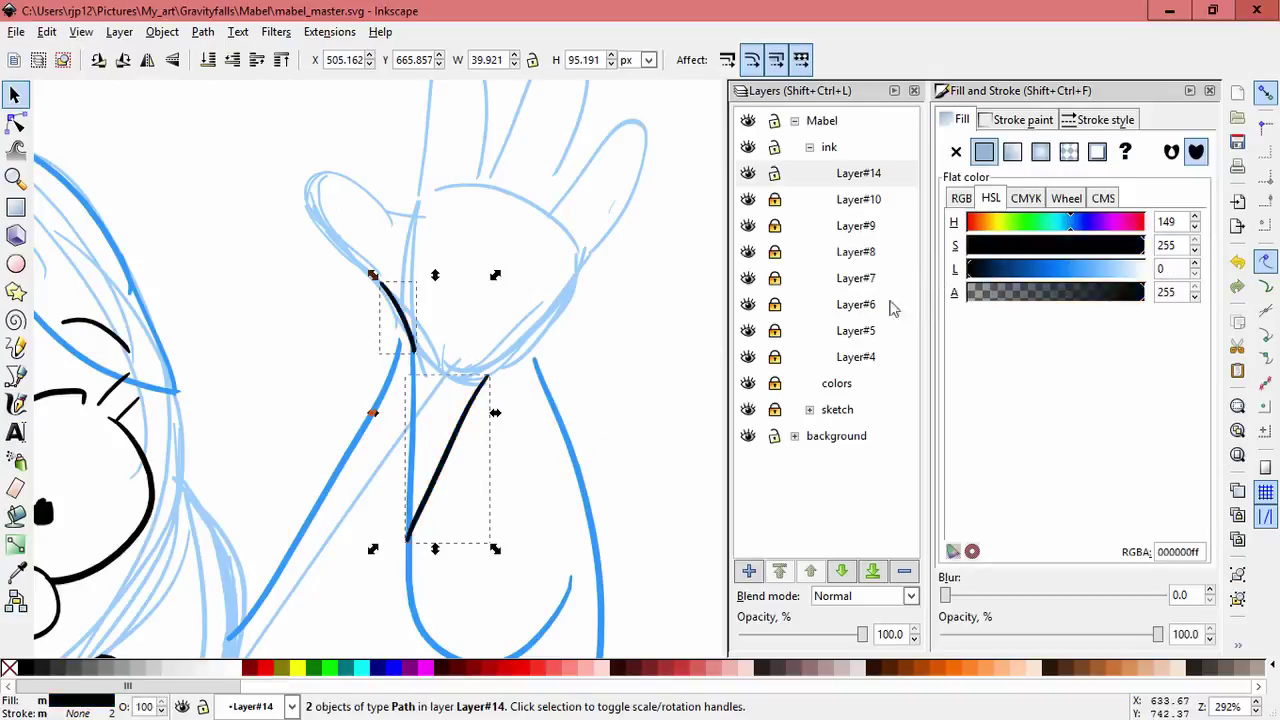
Step: Lock Layer#14 and add another ink layer directly above Layer#10
{"action": "left_click", "coordinate": [601, 340]}
{"action": "middle_click", "coordinate": [597, 392], "text": "shift"}
{"action": "middle_click", "coordinate": [592, 402], "text": "shift"}
{"action": "middle_click", "coordinate": [579, 422], "text": "shift"}
{"action": "left_click_drag", "start_coordinate": [576, 430], "coordinate": [580, 265]}
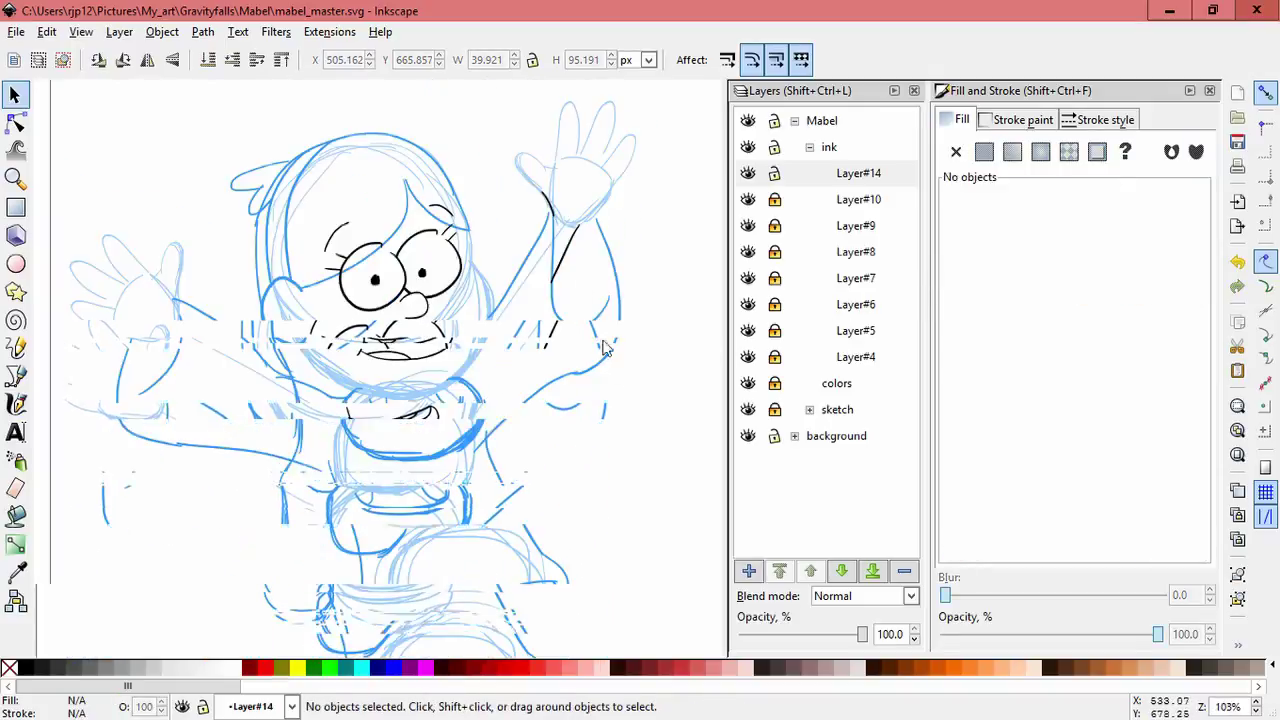
{"action": "left_click_drag", "start_coordinate": [583, 485], "coordinate": [562, 400]}
{"action": "scroll", "coordinate": [563, 405], "scroll_direction": "down", "scroll_amount": 3}
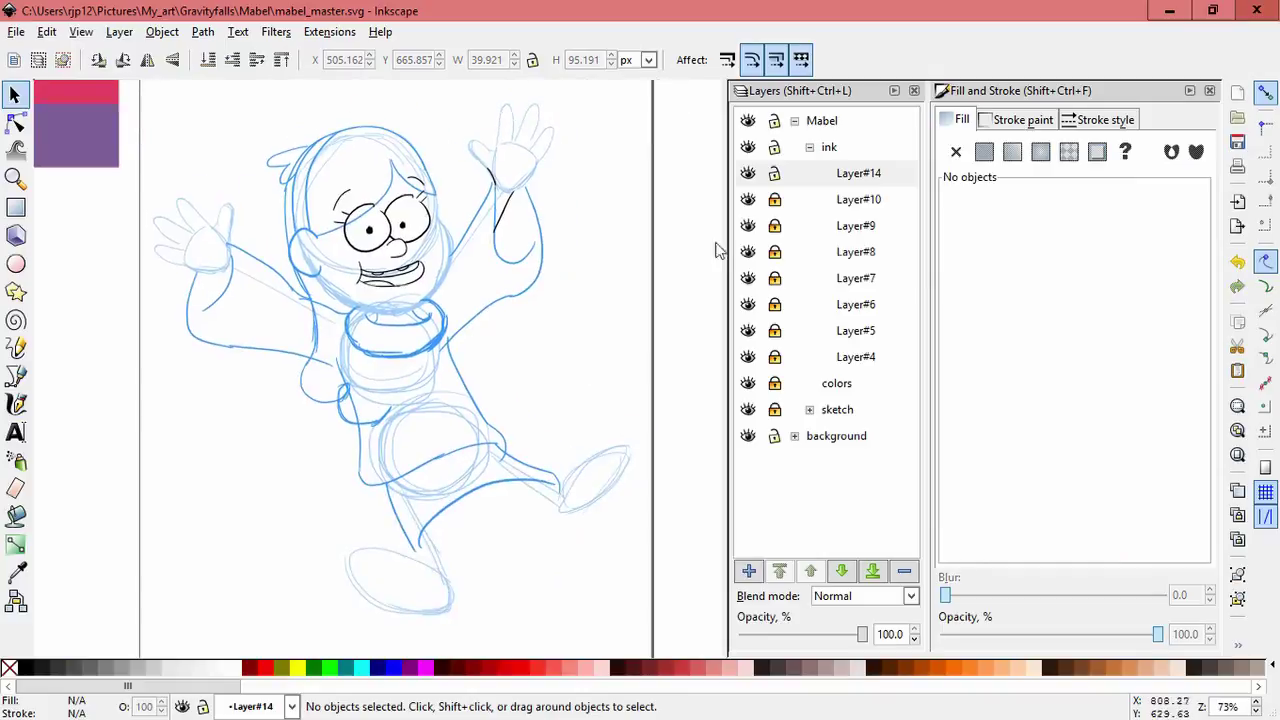
{"action": "left_click", "coordinate": [774, 174]}
{"action": "left_click", "coordinate": [840, 203]}
{"action": "left_click", "coordinate": [750, 571]}
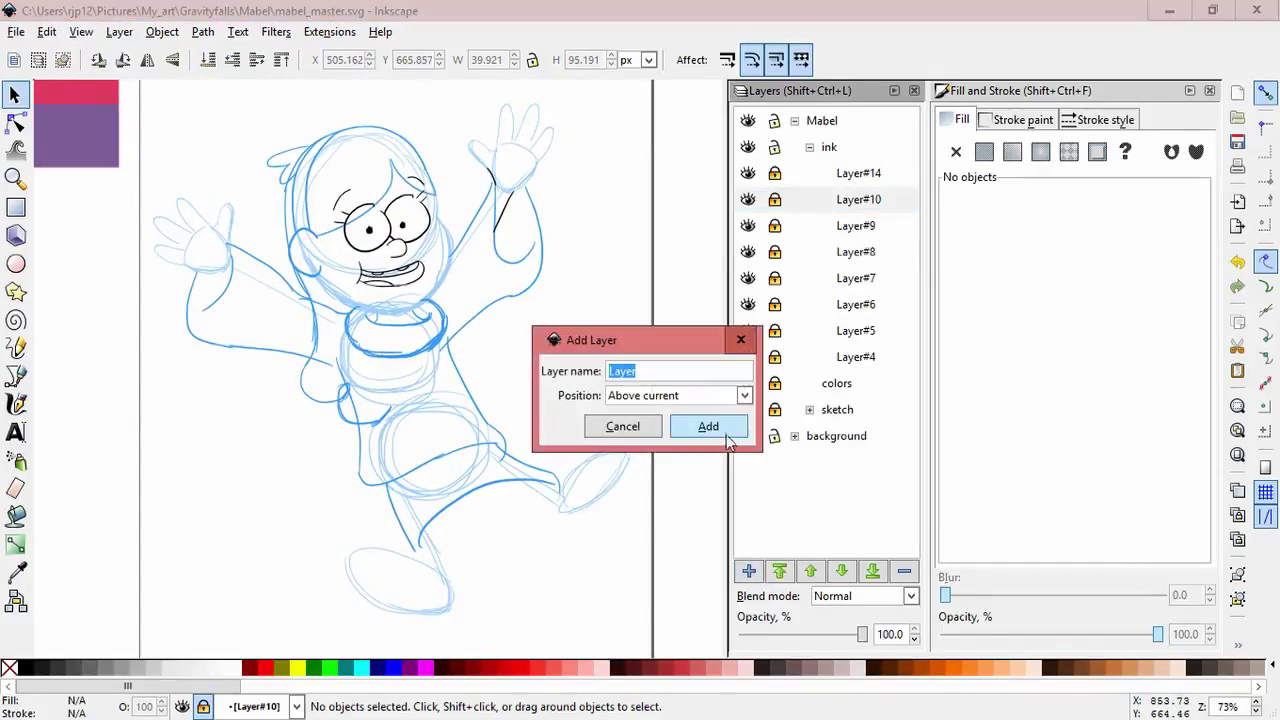
{"action": "left_click", "coordinate": [731, 429]}
Step: Check the contents of Layer#13 and Layer#12 by toggling their visibility, and delete Layer#13 from the sketch group
{"action": "scroll", "coordinate": [780, 366], "scroll_direction": "down", "scroll_amount": 2}
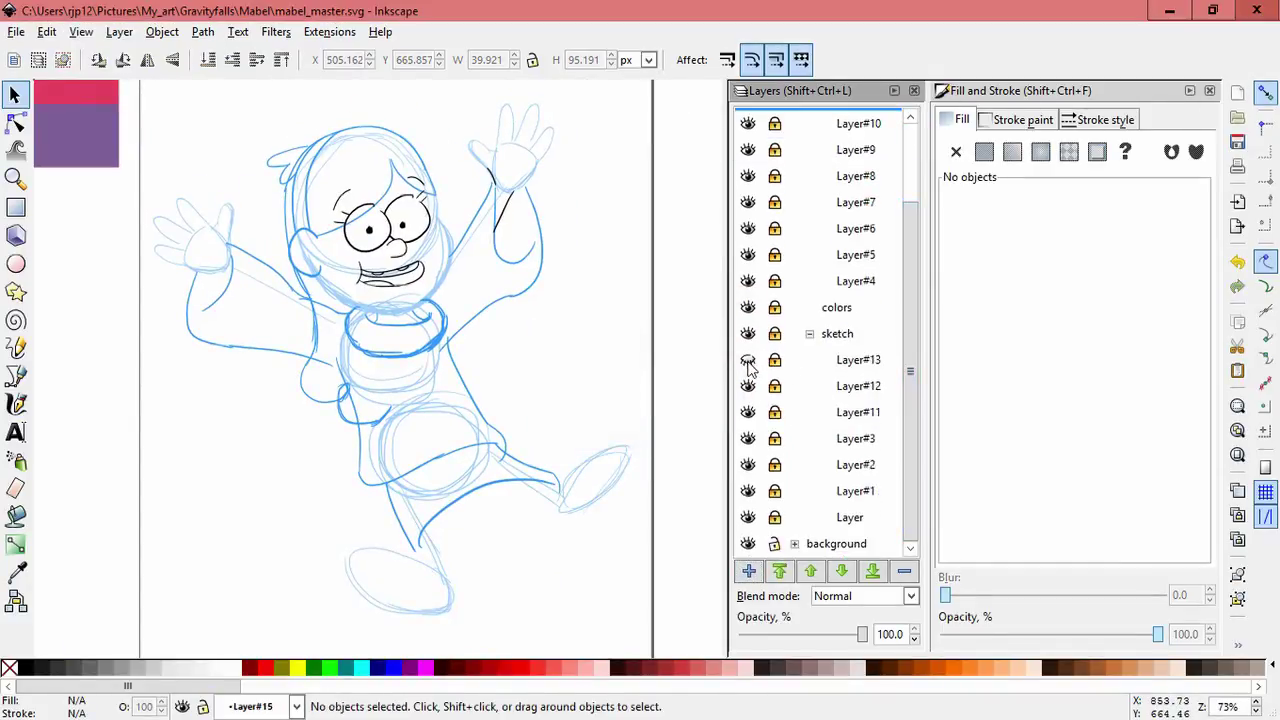
{"action": "left_click", "coordinate": [749, 388]}
{"action": "left_click", "coordinate": [749, 388]}
{"action": "left_click", "coordinate": [749, 362]}
{"action": "left_click", "coordinate": [846, 362]}
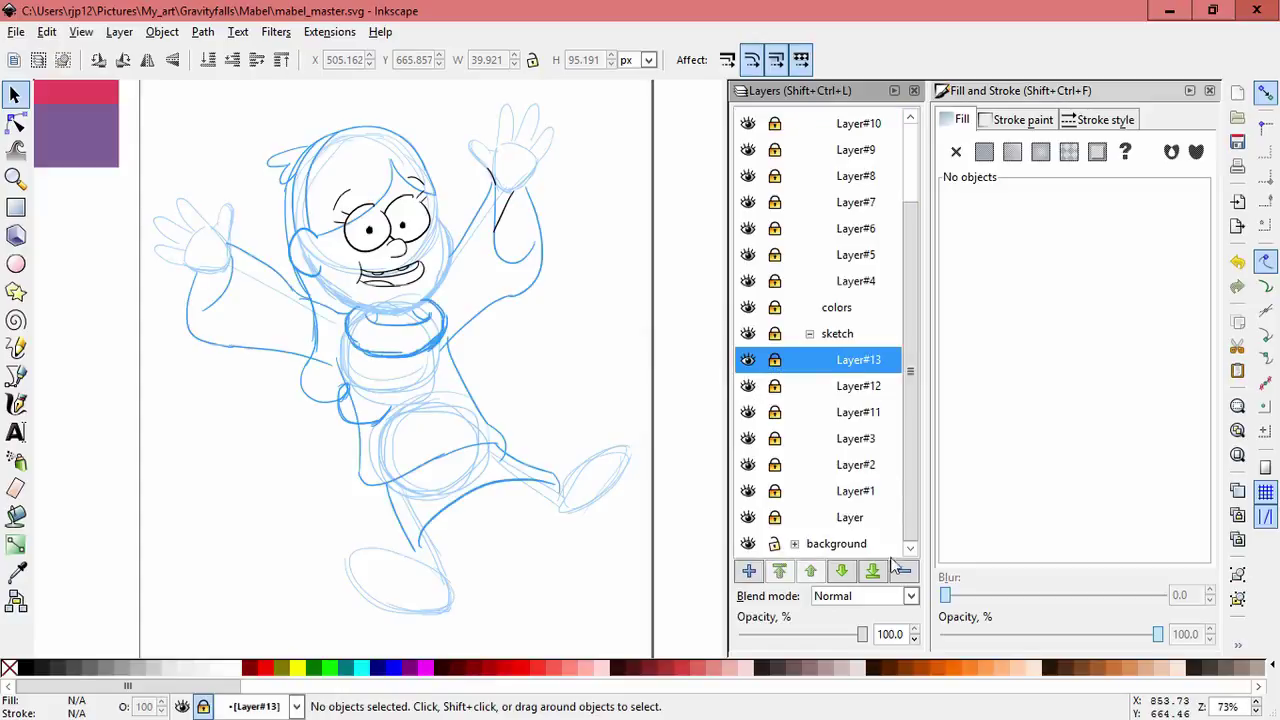
{"action": "left_click", "coordinate": [901, 571]}
Step: Identify the outline layers by toggling their visibility, and unlock the sketch group with Layer#12, Layer#11 and Layer#3
{"action": "left_click", "coordinate": [810, 200]}
{"action": "left_click", "coordinate": [750, 227]}
{"action": "left_click", "coordinate": [749, 226]}
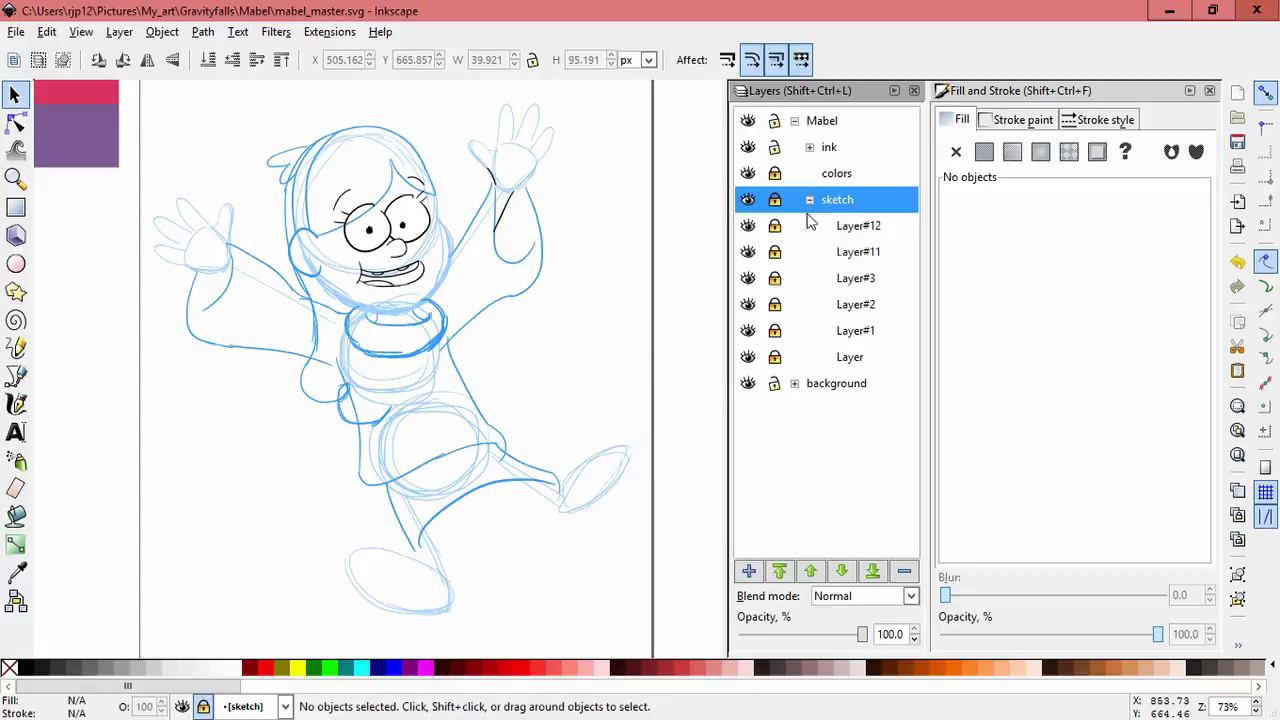
{"action": "left_click", "coordinate": [752, 228]}
{"action": "left_click", "coordinate": [752, 228]}
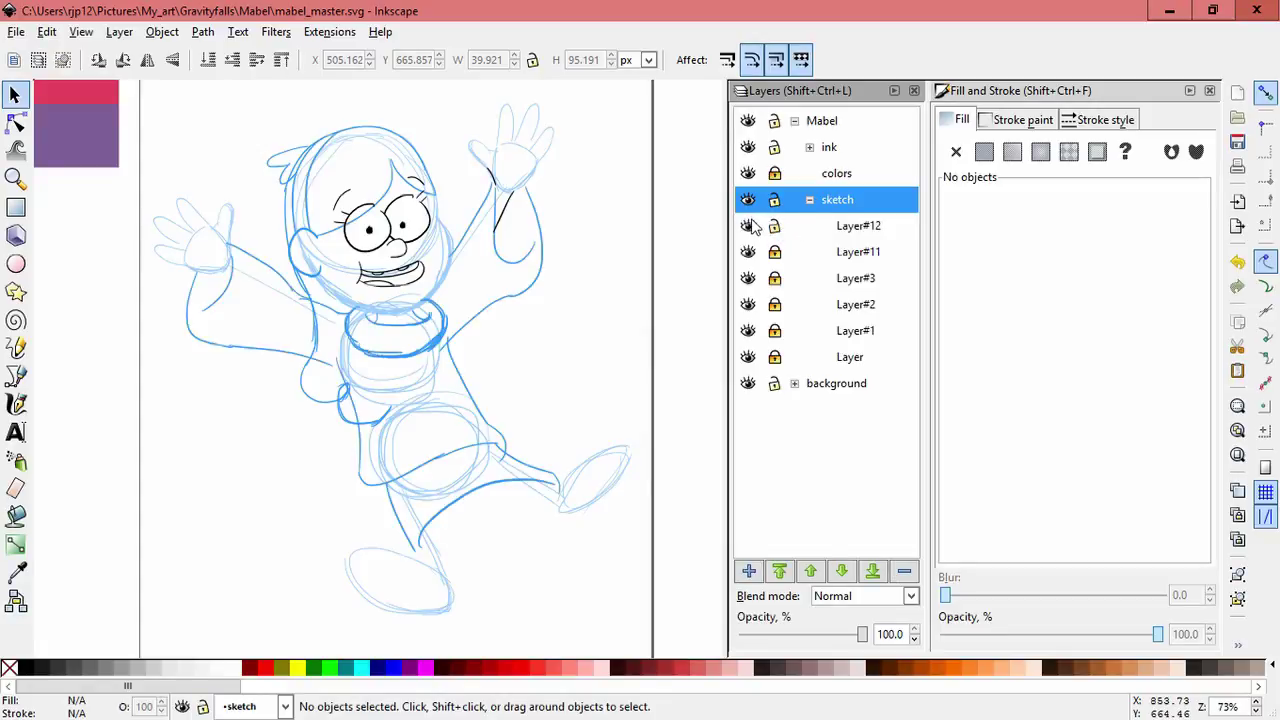
{"action": "left_click", "coordinate": [749, 279]}
{"action": "left_click", "coordinate": [749, 279]}
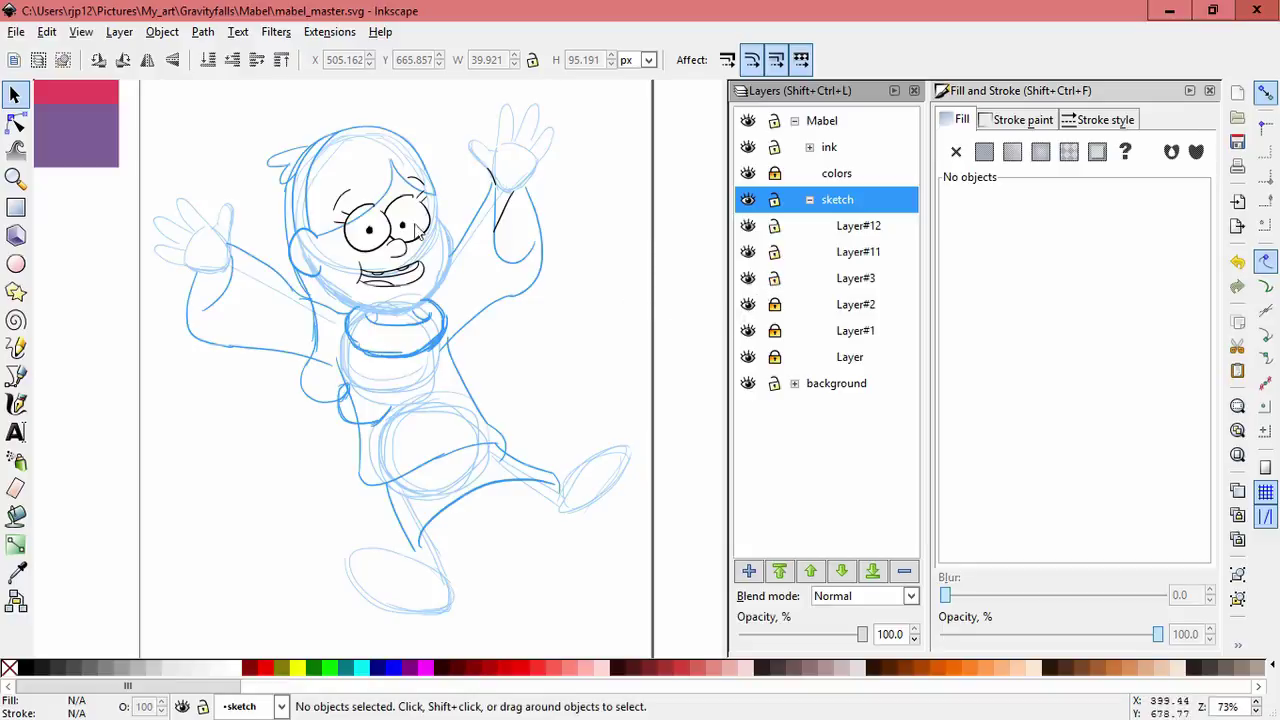
Step: Cut the hair, clothing and sleeve outlines from the unlocked sketch layers and paste them in place on Layer#15 in the ink group
{"action": "left_click_drag", "start_coordinate": [143, 111], "coordinate": [657, 614]}
{"action": "key", "text": "Delete"}
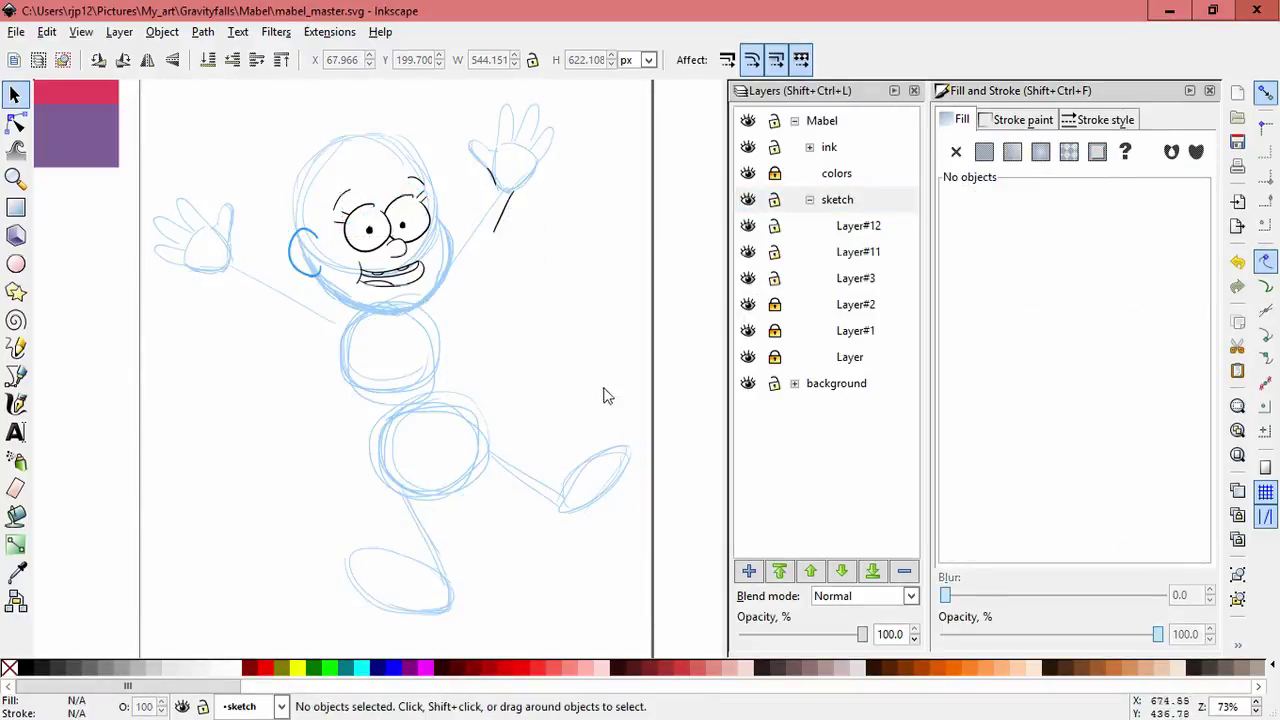
{"action": "left_click", "coordinate": [809, 147]}
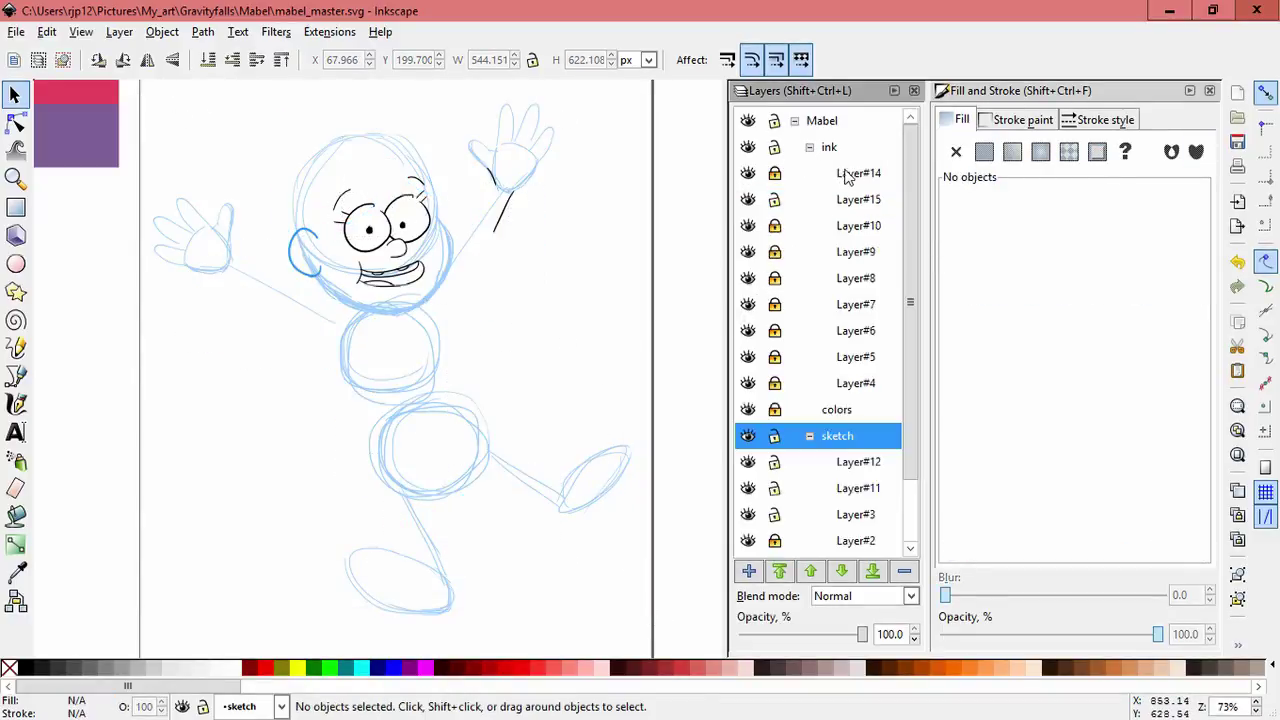
{"action": "left_click", "coordinate": [805, 174]}
{"action": "left_click", "coordinate": [803, 203]}
{"action": "left_click", "coordinate": [47, 32]}
{"action": "left_click", "coordinate": [86, 197]}
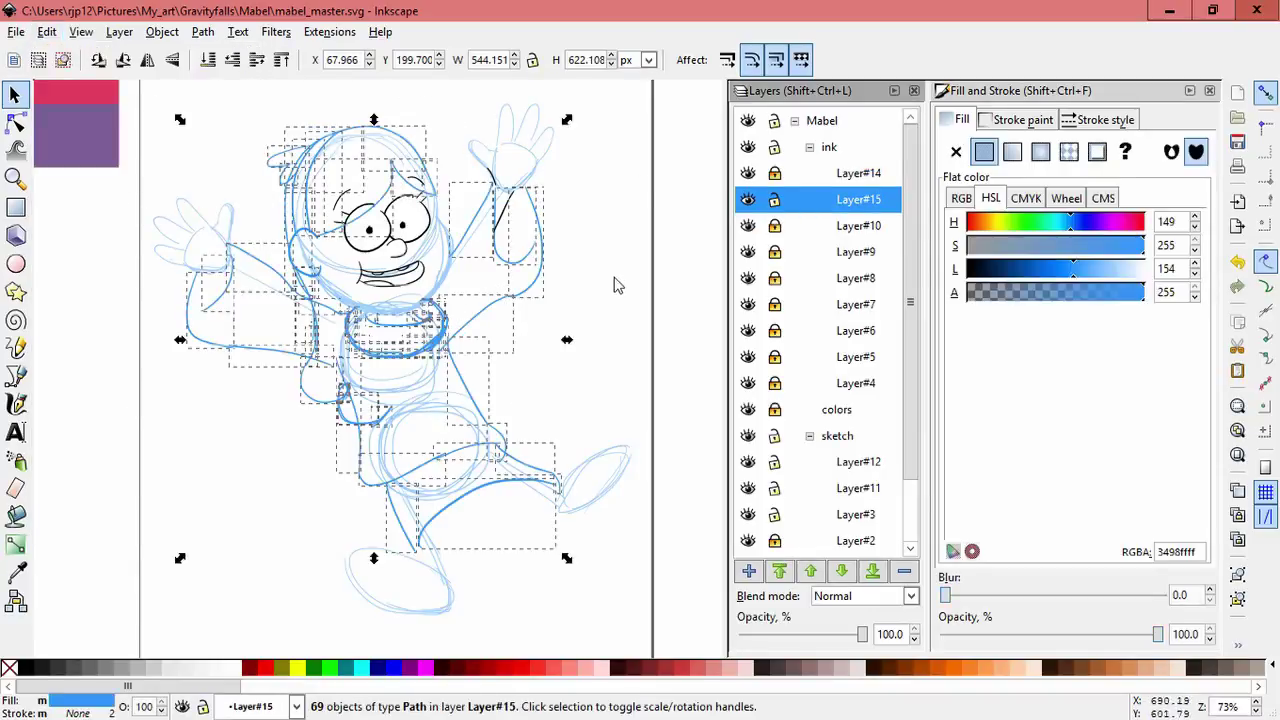
{"action": "key", "text": "Escape"}
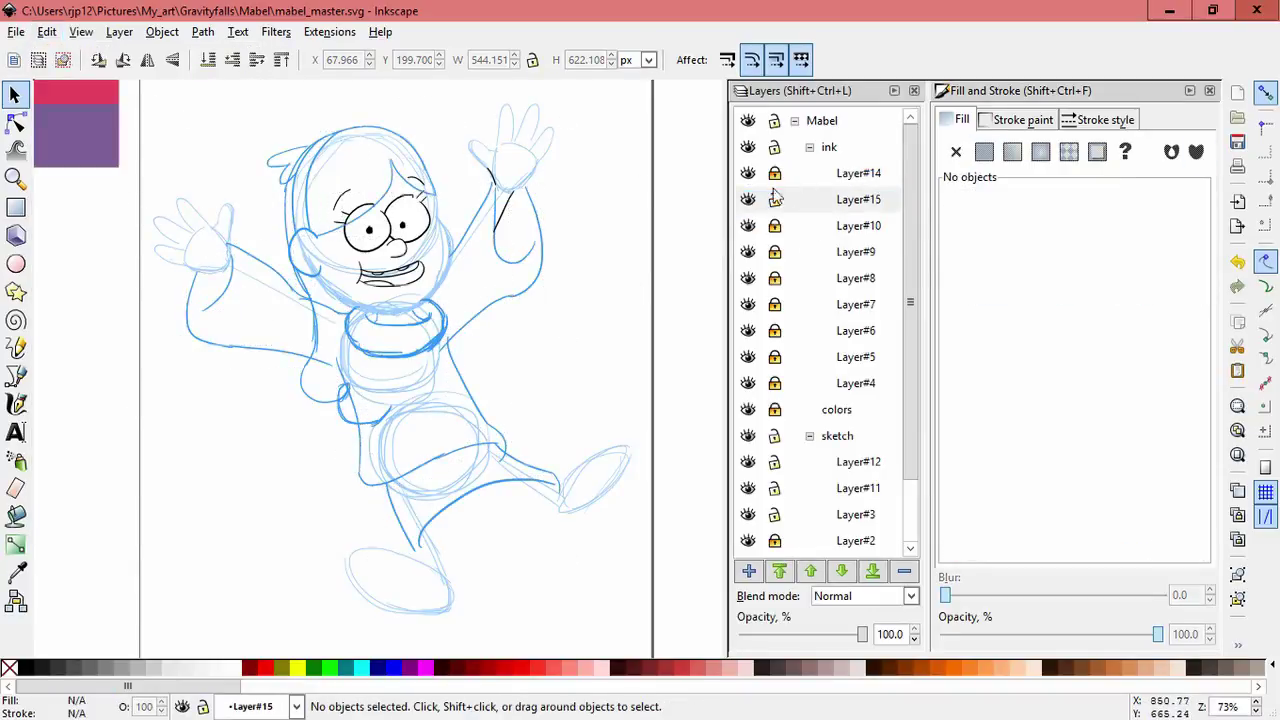
Step: Check the contents of Layer#15 and Layer#10 by toggling their visibility, and fill the ear outline on Layer#10 with black
{"action": "left_click", "coordinate": [748, 200]}
{"action": "left_click", "coordinate": [749, 205]}
{"action": "left_click", "coordinate": [749, 200]}
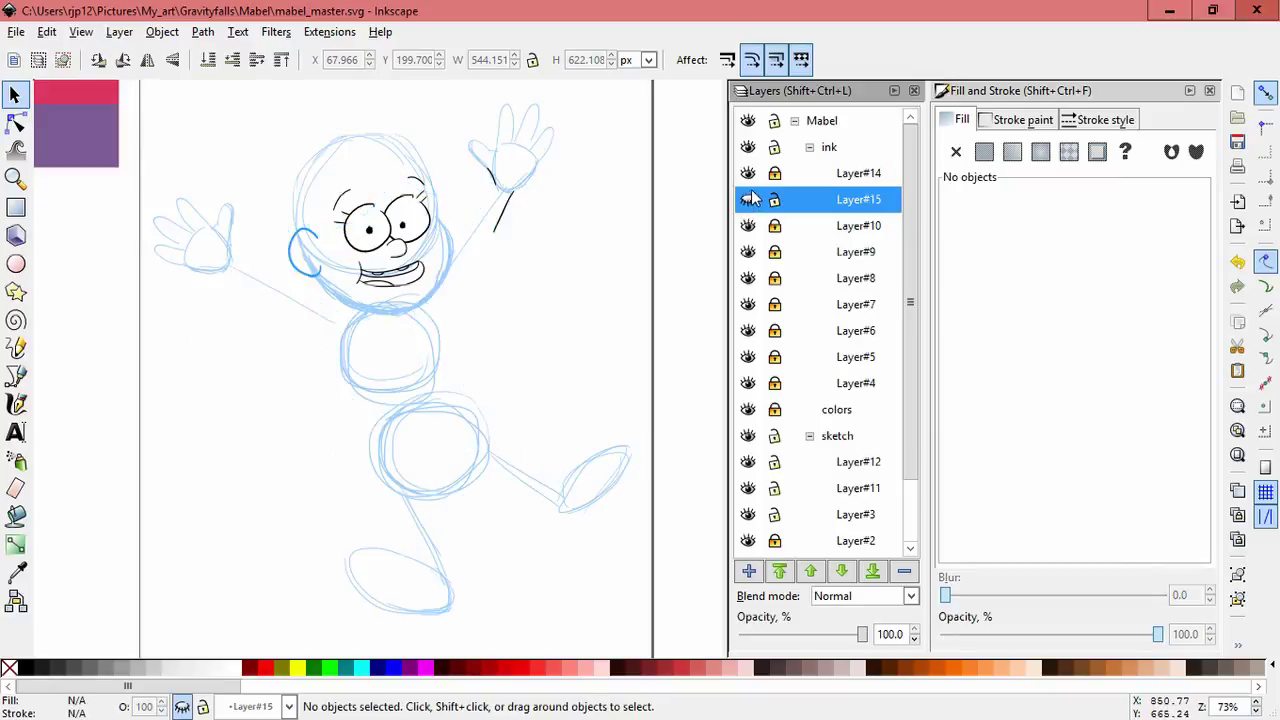
{"action": "left_click", "coordinate": [749, 200]}
{"action": "left_click", "coordinate": [751, 227]}
{"action": "left_click", "coordinate": [752, 229]}
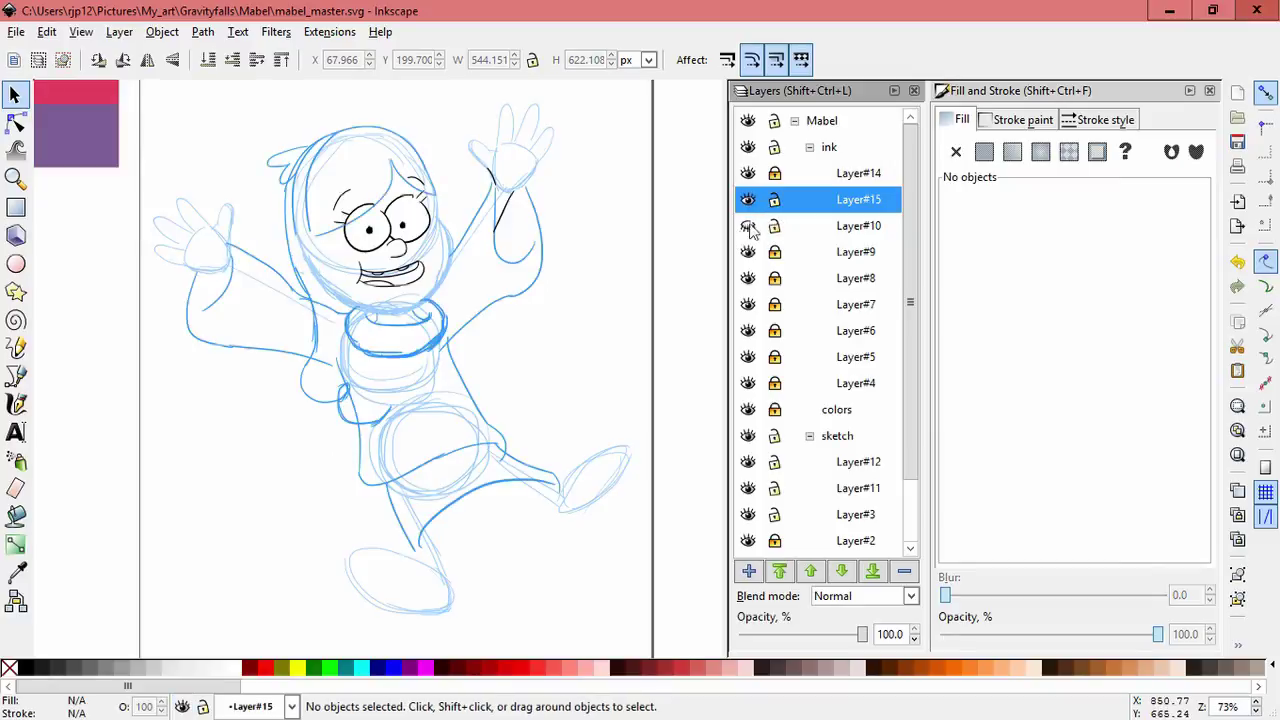
{"action": "left_click", "coordinate": [779, 202]}
{"action": "left_click_drag", "start_coordinate": [251, 208], "coordinate": [362, 318]}
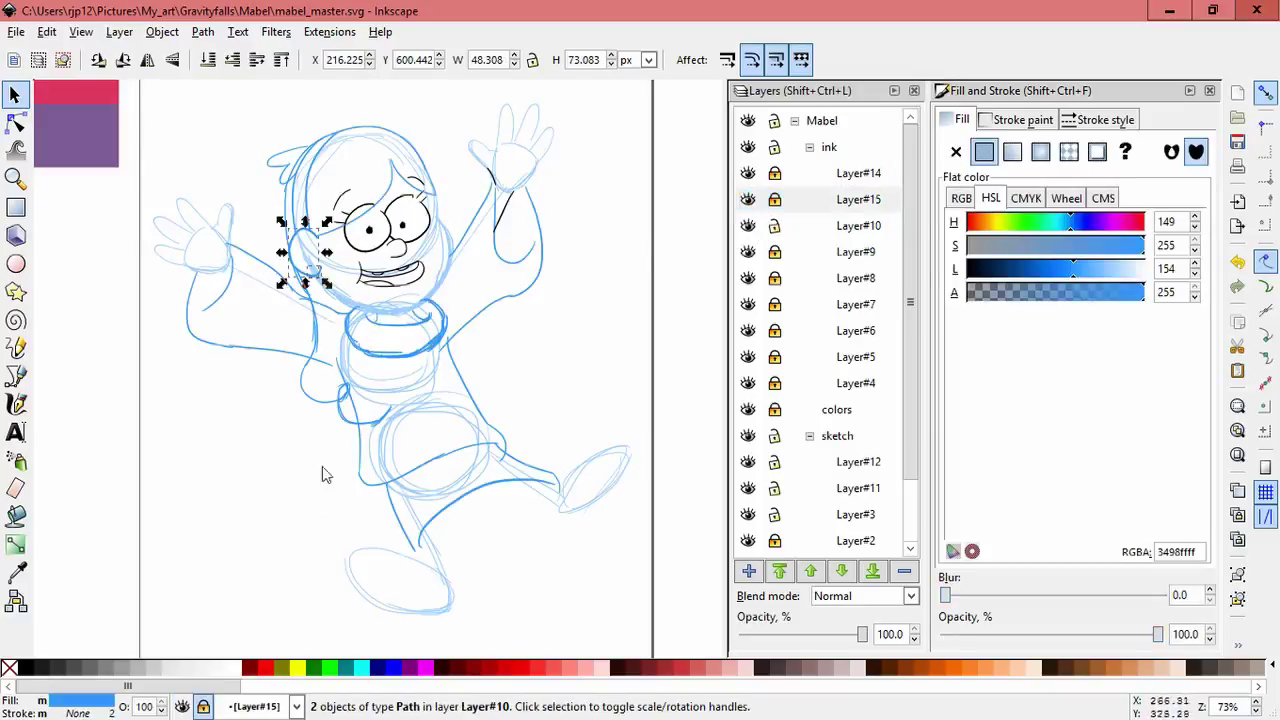
{"action": "left_click", "coordinate": [25, 668]}
{"action": "key", "text": "Escape"}
{"action": "left_click_drag", "start_coordinate": [142, 94], "coordinate": [600, 515]}
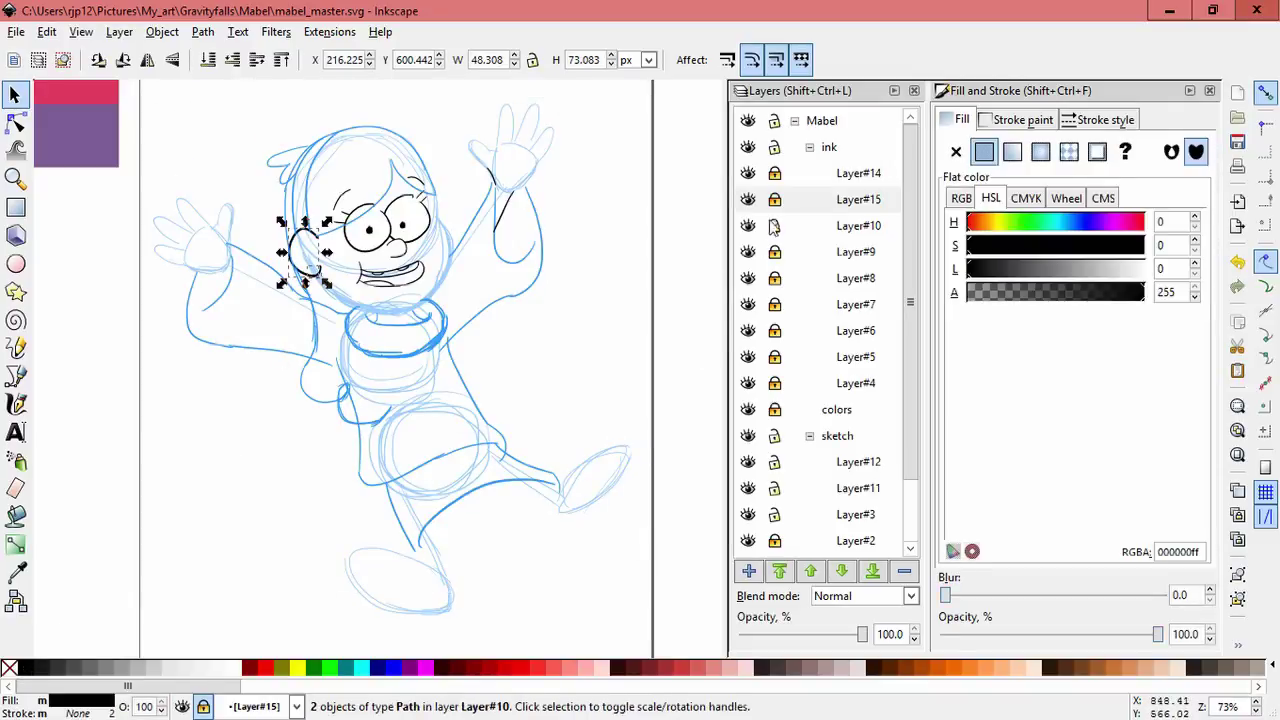
Step: Lock Layer#10, unlock Layer#15, and fill all its hair, clothing and sleeve outlines with black
{"action": "left_click", "coordinate": [772, 227]}
{"action": "left_click", "coordinate": [745, 228]}
{"action": "left_click", "coordinate": [749, 204]}
{"action": "left_click", "coordinate": [772, 204]}
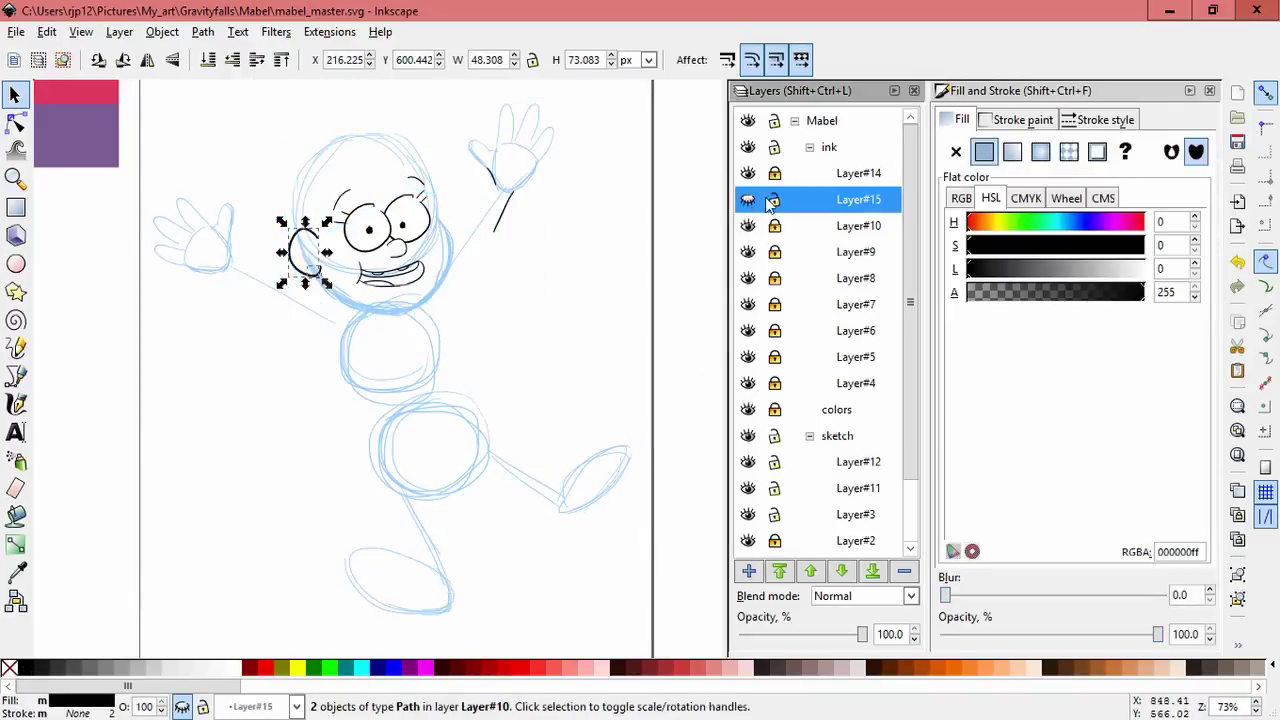
{"action": "left_click", "coordinate": [748, 204]}
{"action": "key", "text": "Escape"}
{"action": "left_click_drag", "start_coordinate": [131, 109], "coordinate": [640, 620]}
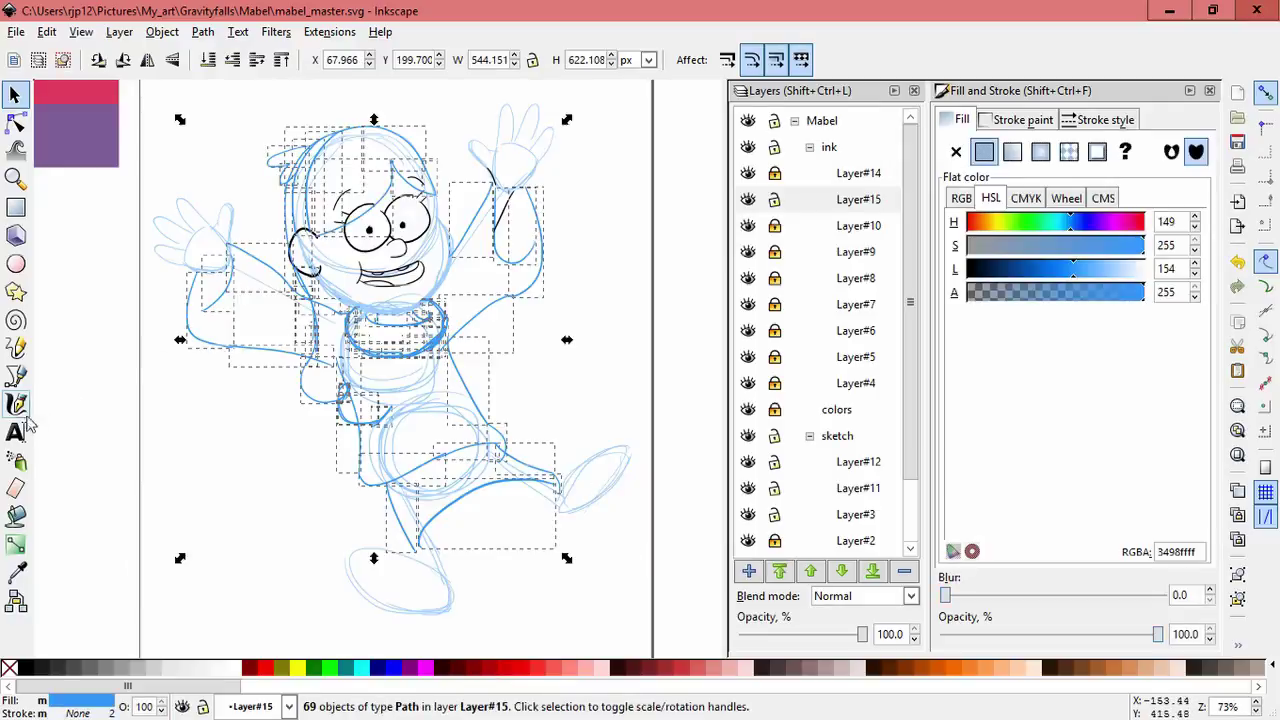
{"action": "left_click", "coordinate": [25, 668]}
{"action": "left_click", "coordinate": [190, 474]}
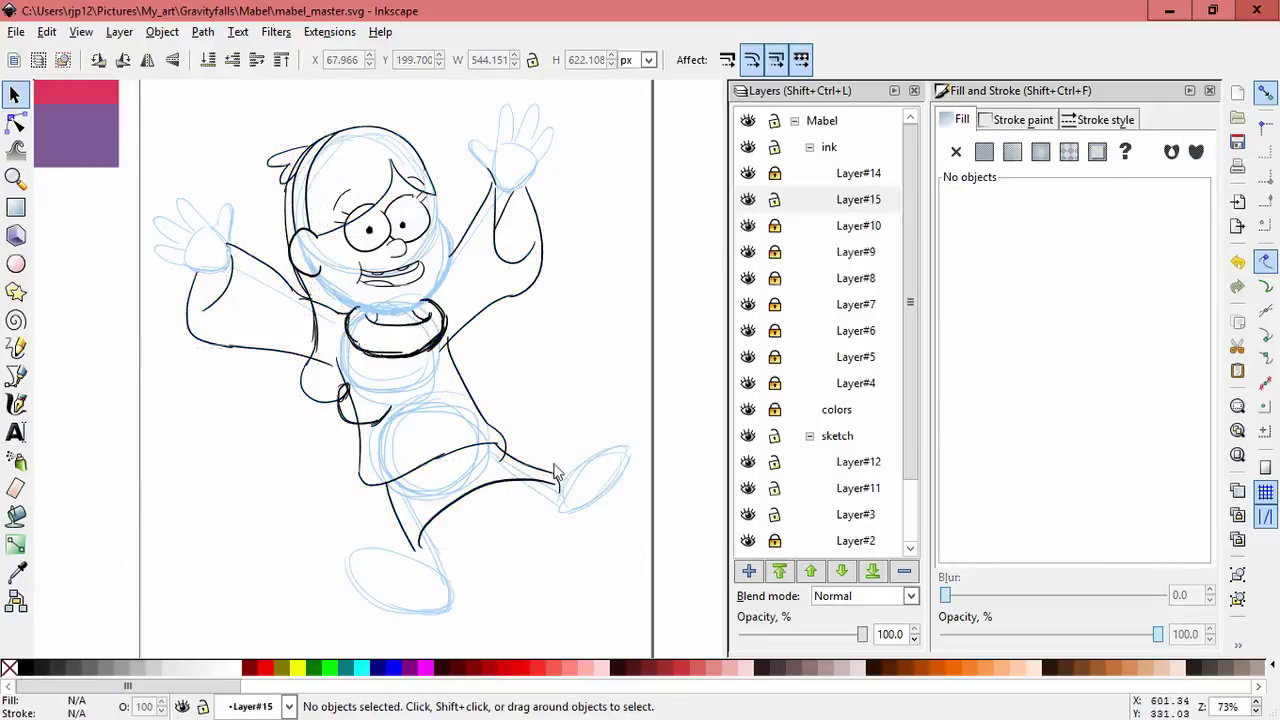
Step: Find the leg sketch by toggling the visibility of Layer#1, unlock that layer and lock Layer#15
{"action": "scroll", "coordinate": [579, 540], "scroll_direction": "up", "scroll_amount": 1, "text": "ctrl"}
{"action": "scroll", "coordinate": [560, 420], "scroll_direction": "down", "scroll_amount": 2}
{"action": "scroll", "coordinate": [551, 329], "scroll_direction": "down", "scroll_amount": 2, "text": "ctrl"}
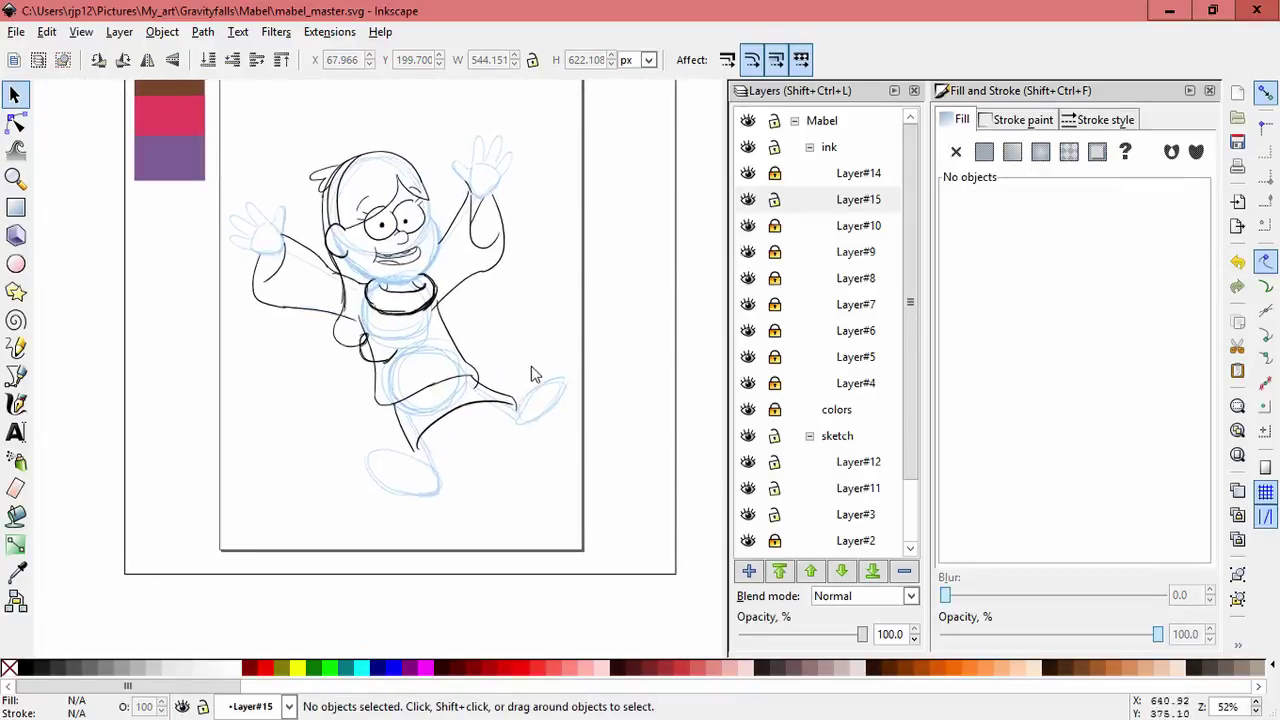
{"action": "left_click", "coordinate": [860, 304]}
{"action": "scroll", "coordinate": [860, 300], "scroll_direction": "down", "scroll_amount": 1}
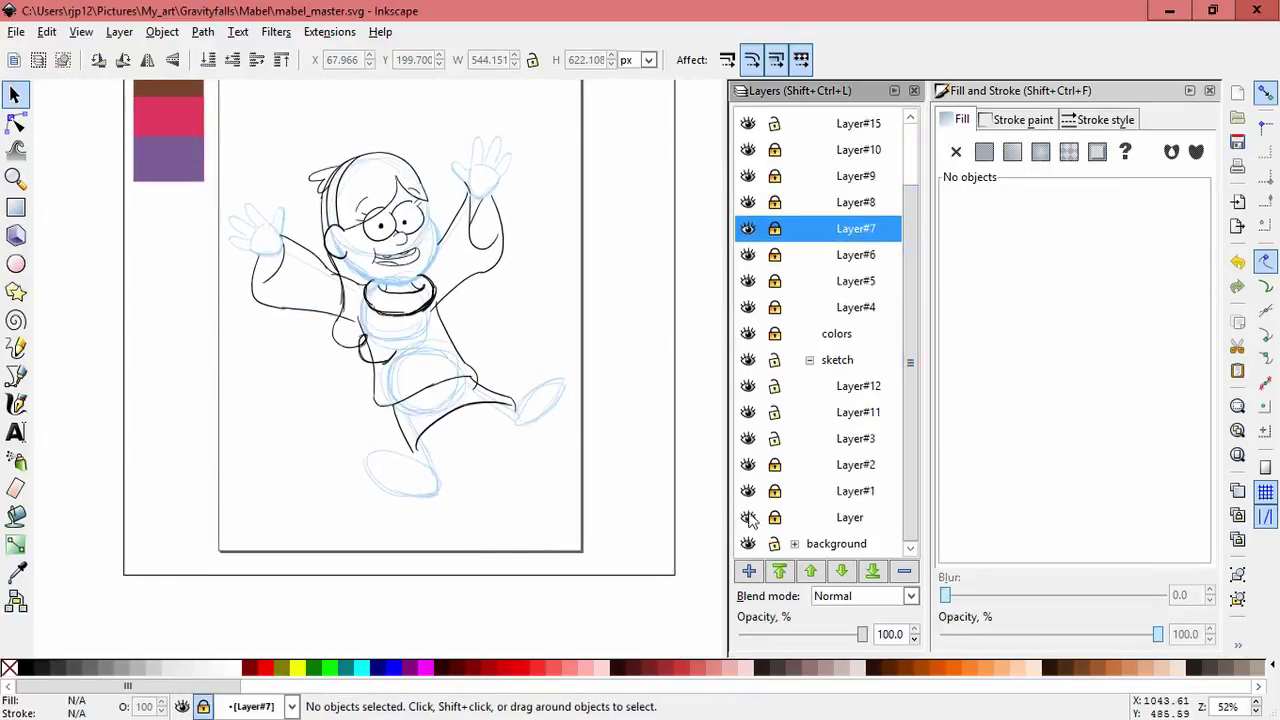
{"action": "left_click", "coordinate": [748, 491]}
{"action": "left_click", "coordinate": [748, 491]}
{"action": "scroll", "coordinate": [914, 251], "scroll_direction": "up", "scroll_amount": 1}
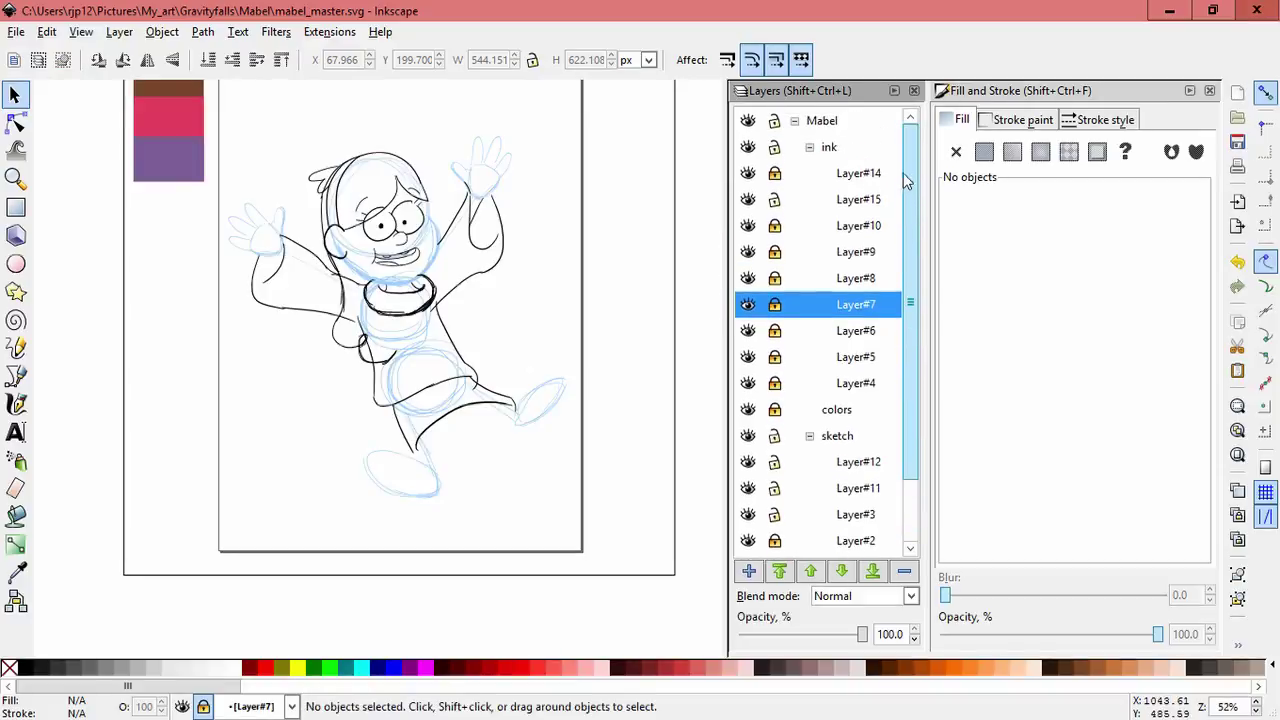
{"action": "left_click", "coordinate": [776, 200]}
Step: Move both blue leg and foot sketches slightly down and to the right, and reposition the raised leg separately below the skirt hem
{"action": "left_click_drag", "start_coordinate": [583, 567], "coordinate": [263, 367]}
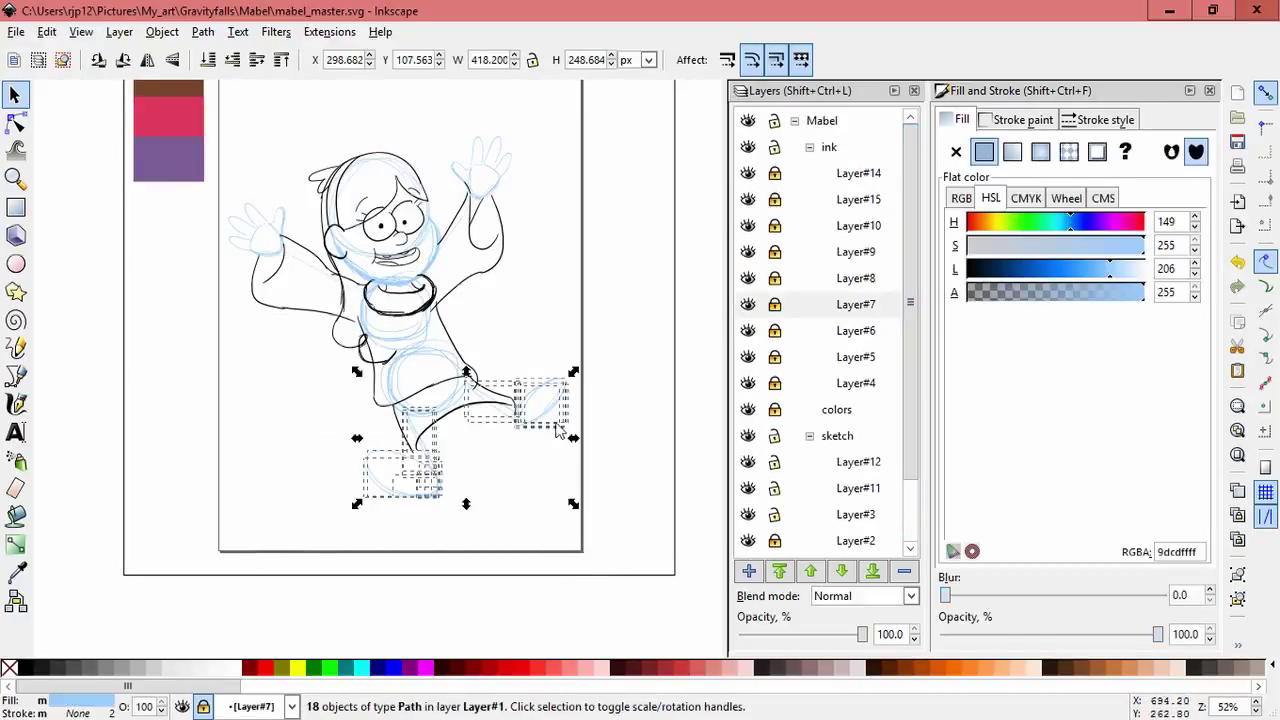
{"action": "left_click_drag", "start_coordinate": [553, 424], "coordinate": [559, 451]}
{"action": "left_click_drag", "start_coordinate": [611, 493], "coordinate": [455, 352]}
{"action": "left_click_drag", "start_coordinate": [554, 437], "coordinate": [576, 428]}
{"action": "left_click", "coordinate": [538, 424]}
{"action": "left_click_drag", "start_coordinate": [484, 453], "coordinate": [490, 464]}
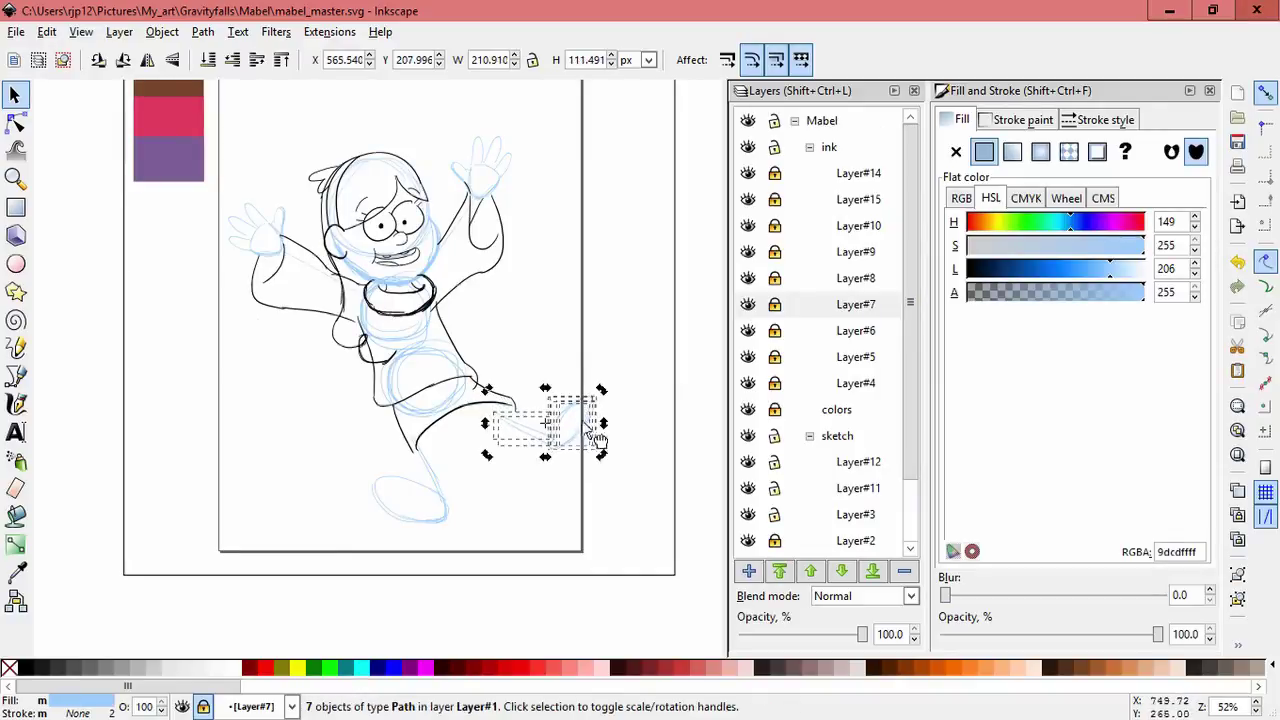
{"action": "left_click_drag", "start_coordinate": [589, 424], "coordinate": [575, 410]}
Step: Shift the lower leg sketch slightly up and right, and move the raised leg and foot farther out from the skirt
{"action": "left_click_drag", "start_coordinate": [472, 538], "coordinate": [341, 455]}
{"action": "left_click_drag", "start_coordinate": [442, 495], "coordinate": [453, 485]}
{"action": "left_click", "coordinate": [620, 484]}
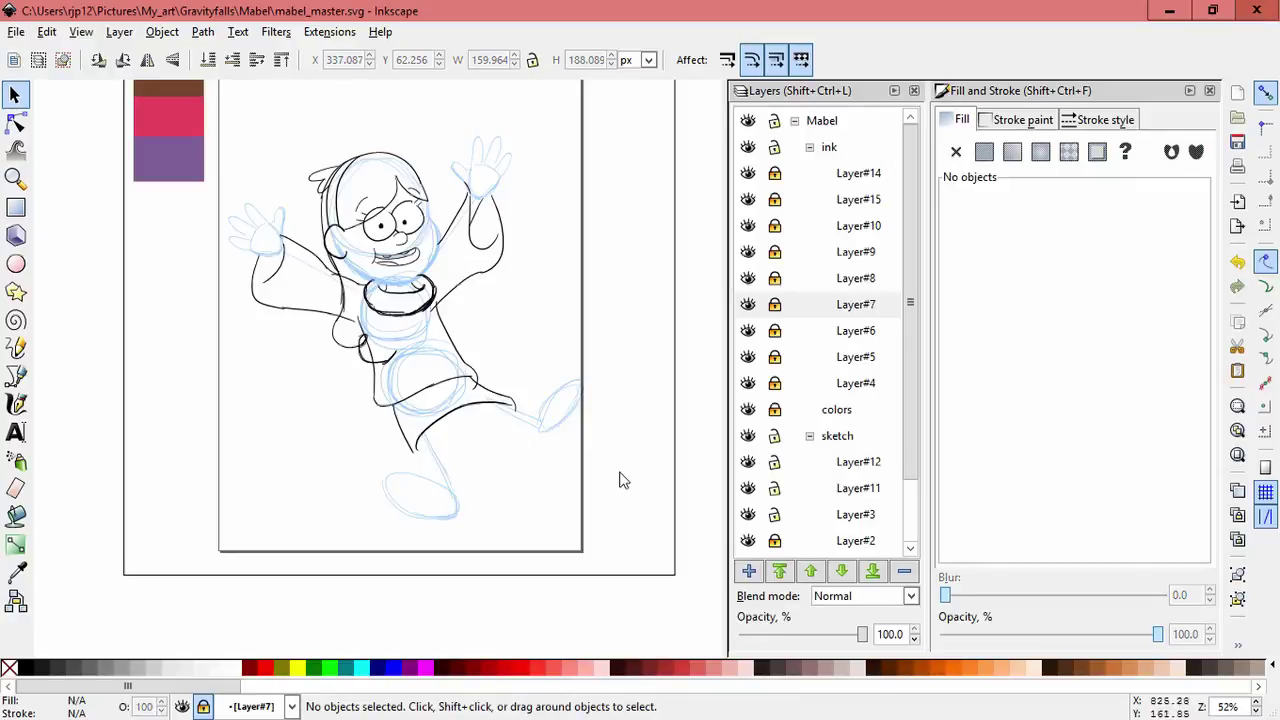
{"action": "left_click_drag", "start_coordinate": [642, 457], "coordinate": [474, 362]}
{"action": "left_click_drag", "start_coordinate": [577, 404], "coordinate": [592, 411]}
{"action": "left_click", "coordinate": [546, 533]}
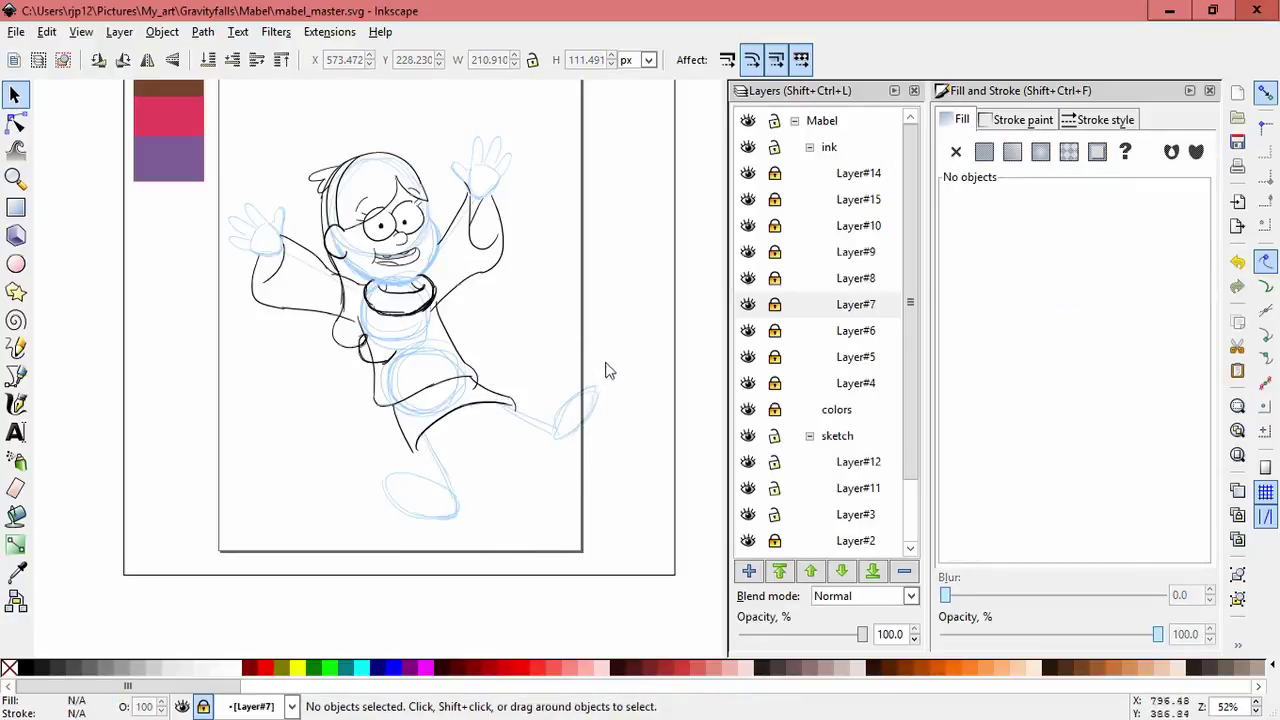
Step: Unlock Layer#14 and ink the lower palm edge of the right-hand raised hand in black with the Calligraphy tool at width 4
{"action": "left_click", "coordinate": [848, 176]}
{"action": "left_click", "coordinate": [774, 173]}
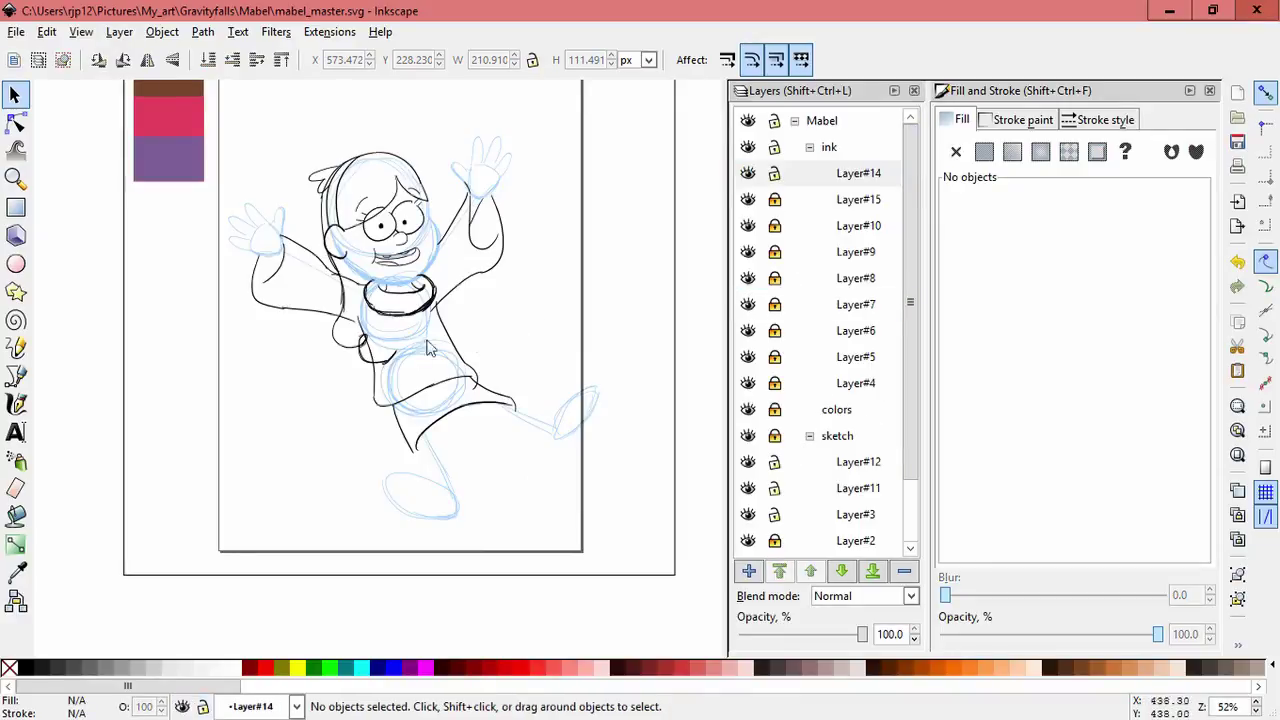
{"action": "left_click", "coordinate": [16, 404]}
{"action": "scroll", "coordinate": [463, 340], "scroll_direction": "up", "scroll_amount": 4, "text": "ctrl"}
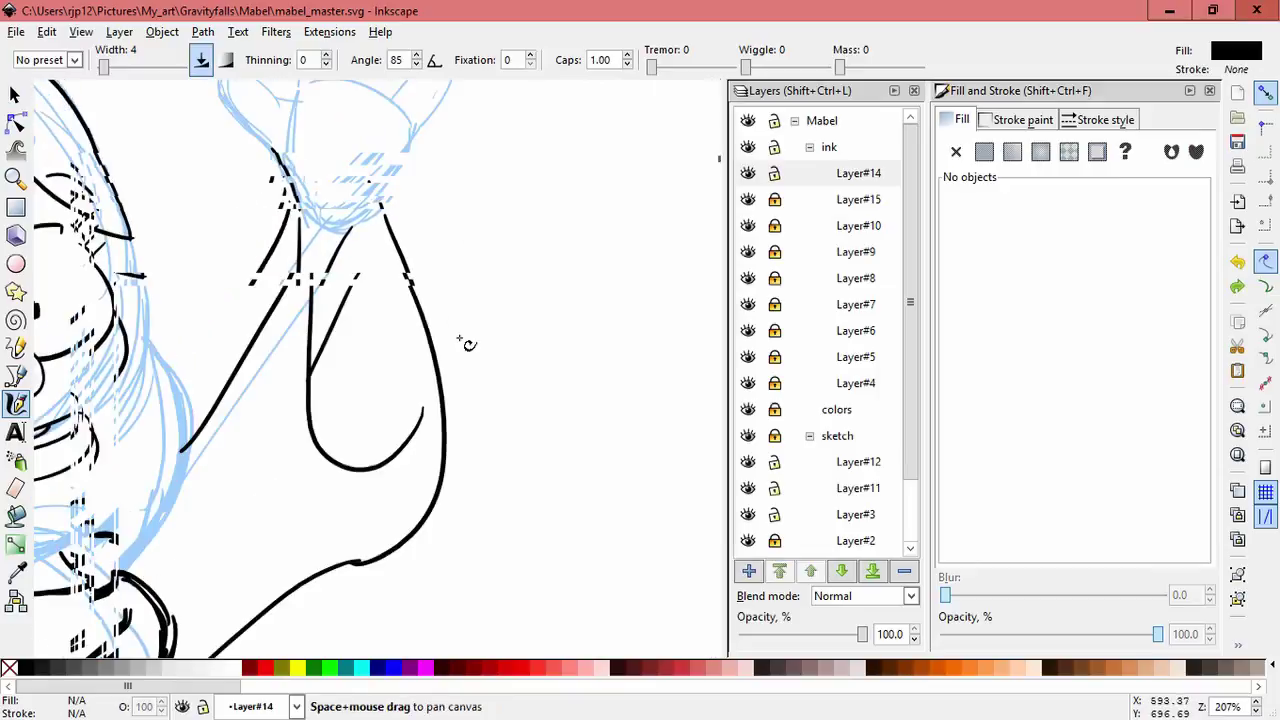
{"action": "scroll", "coordinate": [452, 349], "scroll_direction": "up", "scroll_amount": 1, "text": "ctrl"}
{"action": "left_click_drag", "start_coordinate": [318, 411], "coordinate": [417, 351]}
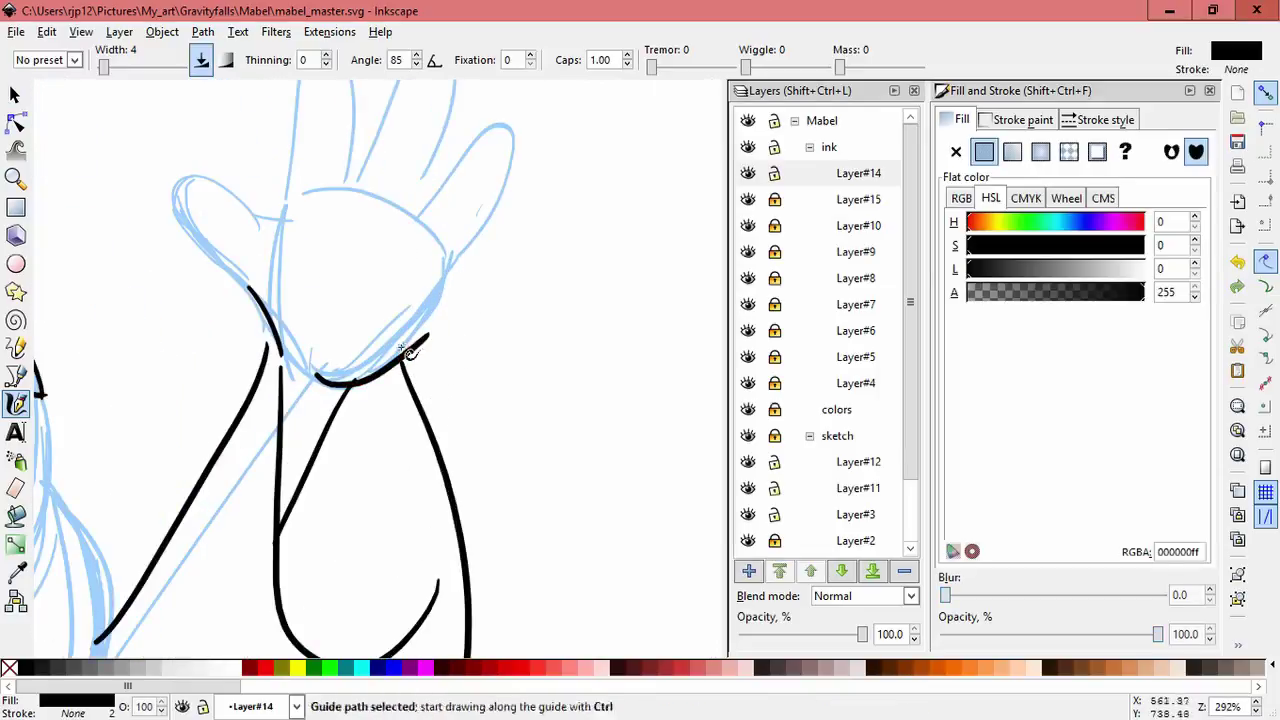
{"action": "left_click_drag", "start_coordinate": [320, 386], "coordinate": [420, 340]}
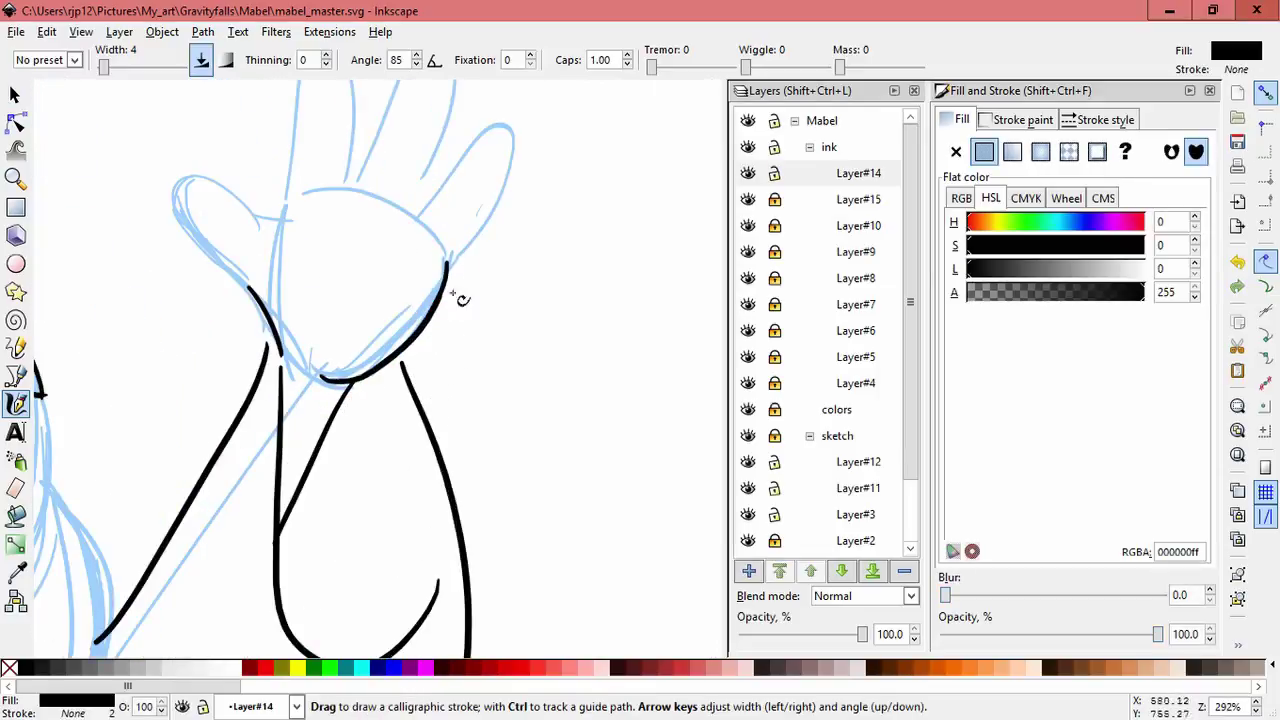
Step: Ink the little finger's outline over the blue sketch, redrawing the inner edge and tip until the strokes connect
{"action": "scroll", "coordinate": [447, 362], "scroll_direction": "up", "scroll_amount": 4}
{"action": "scroll", "coordinate": [447, 362], "scroll_direction": "right", "scroll_amount": 2}
{"action": "mouse_move", "coordinate": [386, 412]}
{"action": "left_mouse_down"}
{"action": "mouse_move", "coordinate": [447, 323]}
{"action": "mouse_move", "coordinate": [440, 280]}
{"action": "left_mouse_up"}
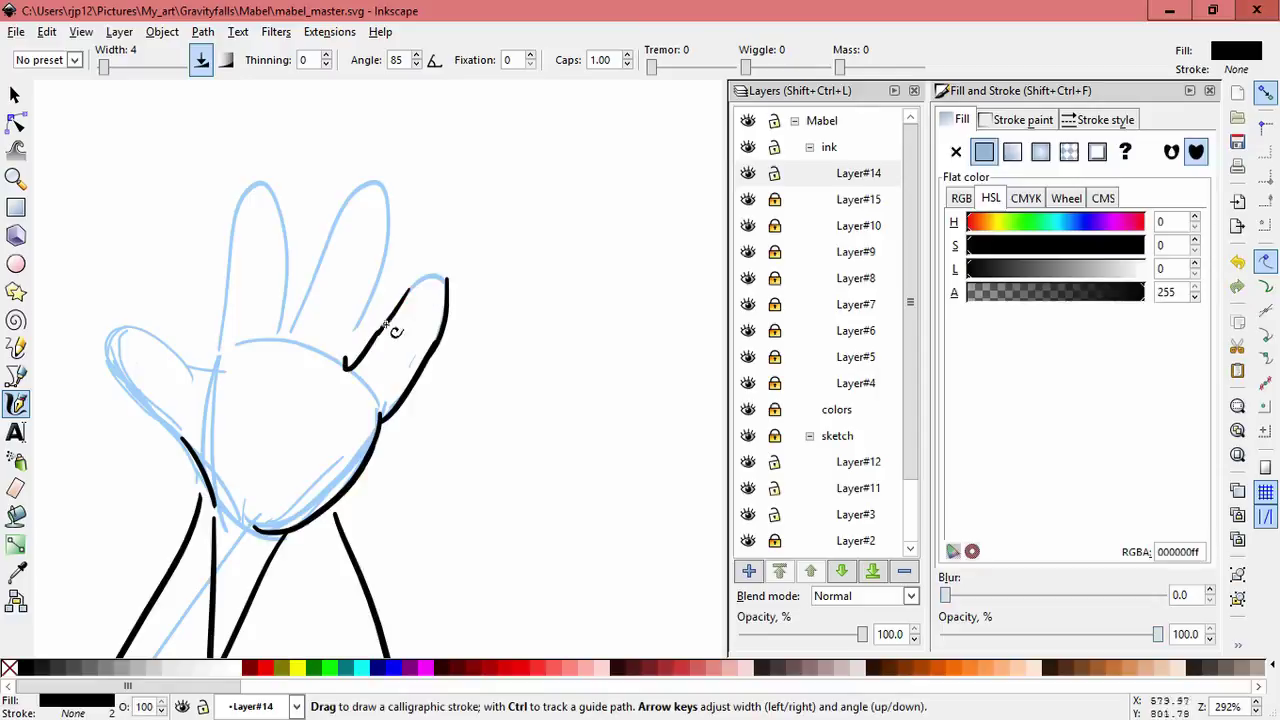
{"action": "mouse_move", "coordinate": [394, 334]}
{"action": "left_mouse_down"}
{"action": "mouse_move", "coordinate": [421, 298]}
{"action": "mouse_move", "coordinate": [408, 290]}
{"action": "left_mouse_up"}
{"action": "key", "text": "ctrl+z"}
{"action": "key", "text": "ctrl+z"}
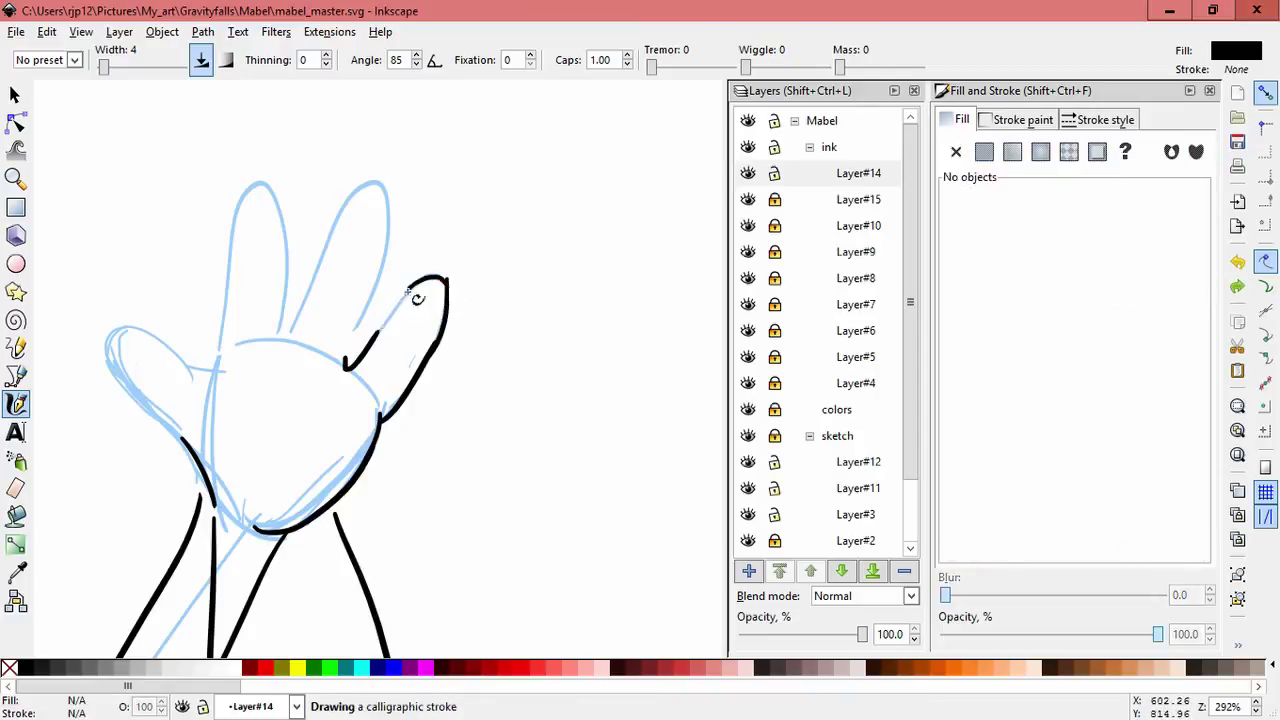
{"action": "left_click_drag", "start_coordinate": [366, 354], "coordinate": [411, 289]}
{"action": "key", "text": "ctrl+z"}
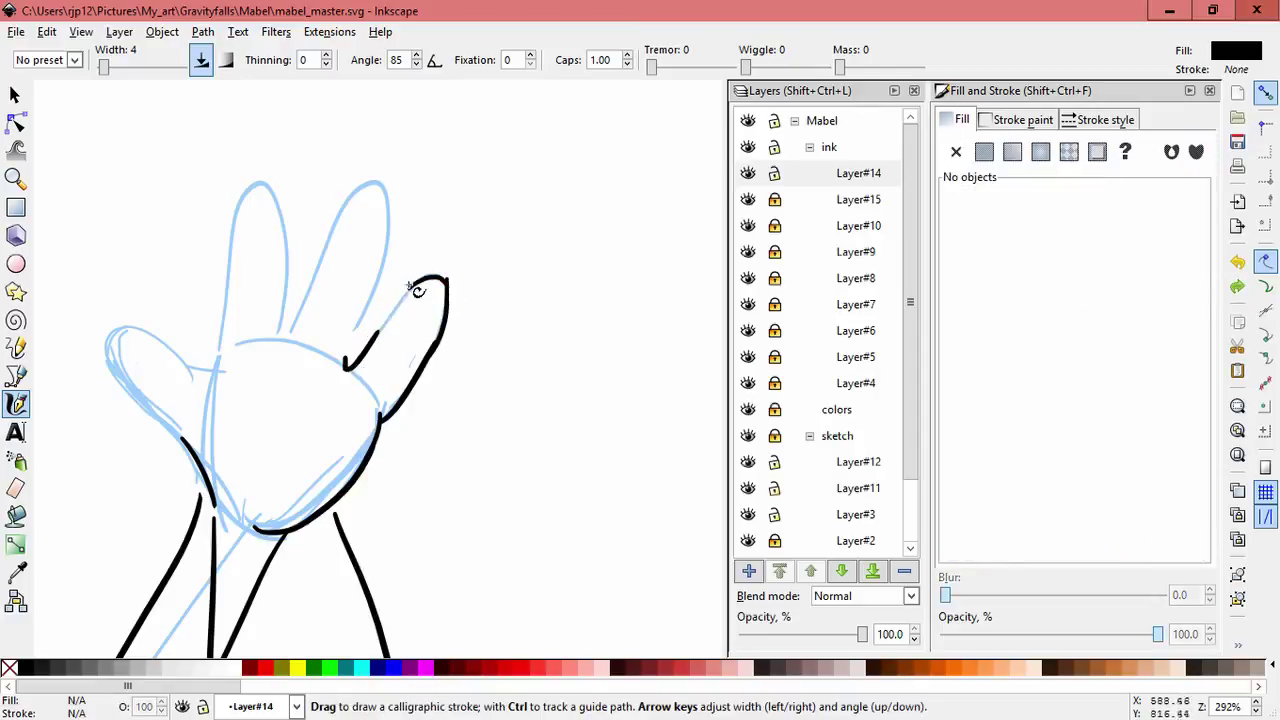
{"action": "mouse_move", "coordinate": [411, 287]}
{"action": "left_mouse_down"}
{"action": "mouse_move", "coordinate": [364, 351]}
{"action": "mouse_move", "coordinate": [380, 329]}
{"action": "left_mouse_up"}
{"action": "key", "text": "ctrl+z"}
{"action": "key", "text": "ctrl+z"}
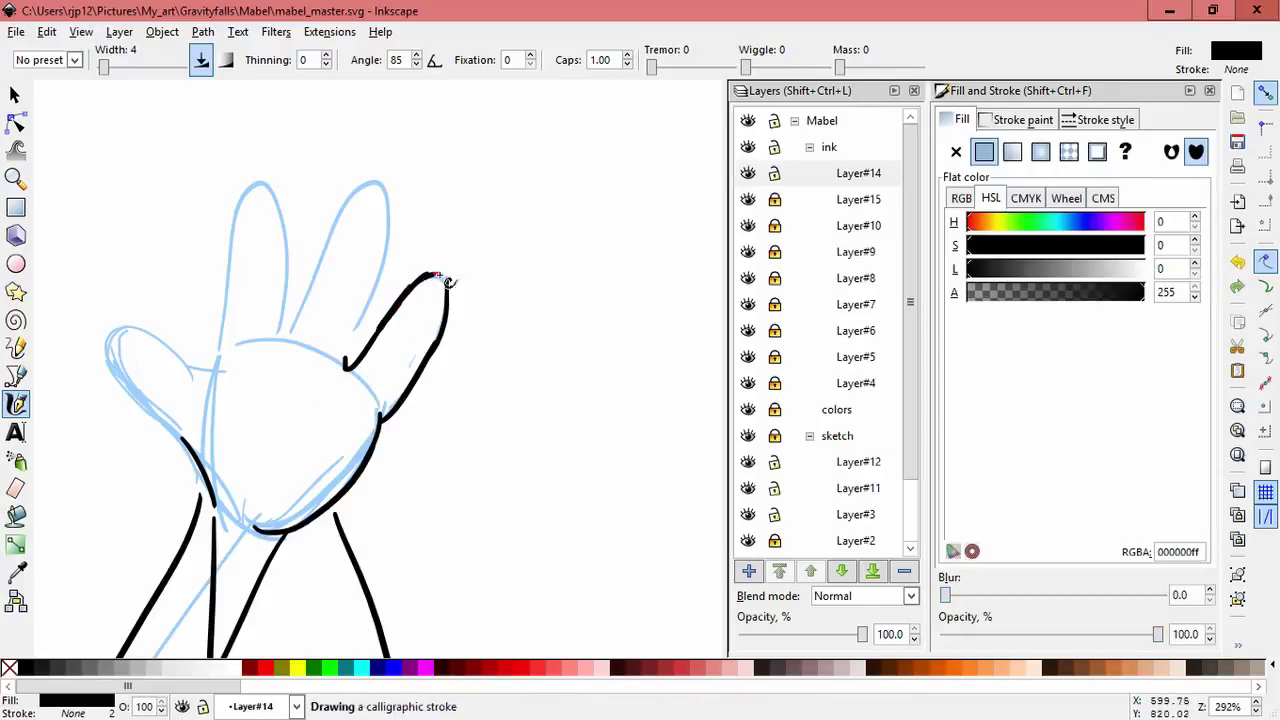
{"action": "key", "text": "ctrl+z"}
{"action": "left_click_drag", "start_coordinate": [425, 275], "coordinate": [446, 285]}
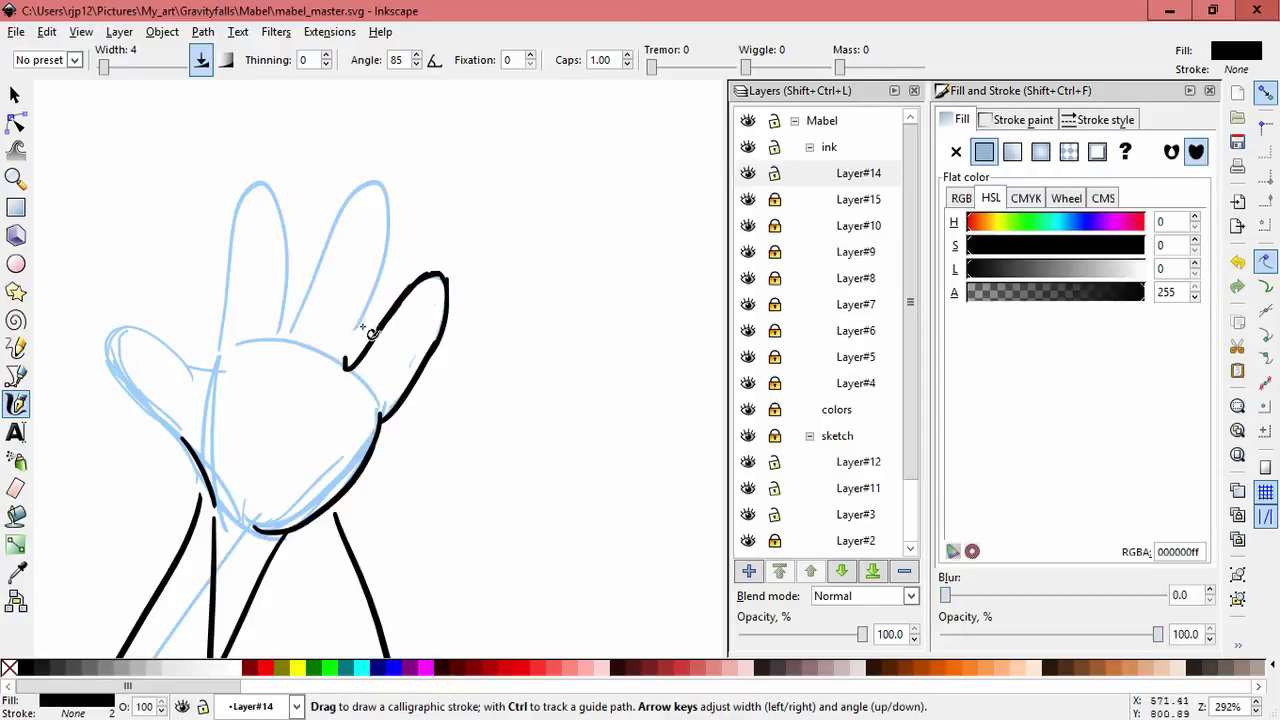
Step: Ink the middle finger's outer edge up from the little finger's base, undoing the trial strokes around its tip
{"action": "left_click_drag", "start_coordinate": [355, 335], "coordinate": [370, 317]}
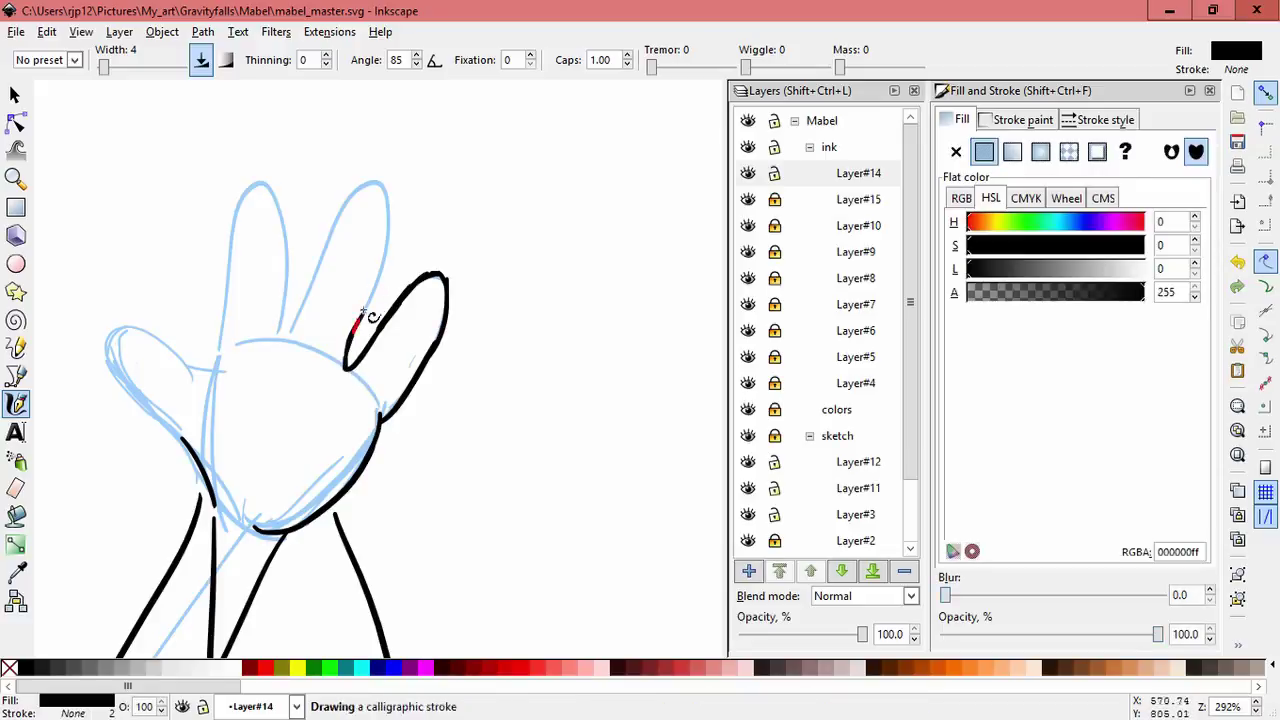
{"action": "key", "text": "ctrl+z"}
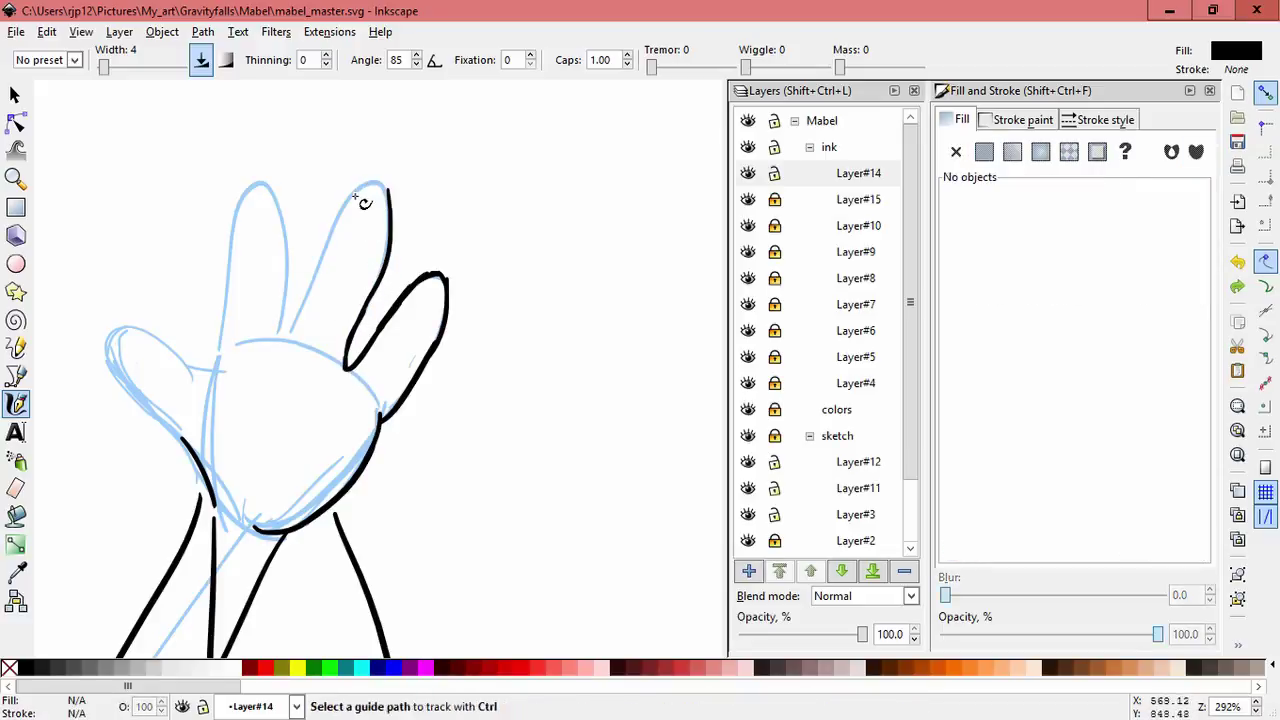
{"action": "mouse_move", "coordinate": [351, 197]}
{"action": "left_mouse_down"}
{"action": "mouse_move", "coordinate": [389, 220]}
{"action": "mouse_move", "coordinate": [386, 232]}
{"action": "mouse_move", "coordinate": [333, 219]}
{"action": "mouse_move", "coordinate": [327, 233]}
{"action": "mouse_move", "coordinate": [352, 195]}
{"action": "mouse_move", "coordinate": [327, 230]}
{"action": "left_mouse_up"}
{"action": "key", "text": "ctrl+z"}
{"action": "key", "text": "ctrl+z"}
{"action": "key", "text": "ctrl+z"}
{"action": "key", "text": "ctrl+z"}
{"action": "key", "text": "ctrl+z"}
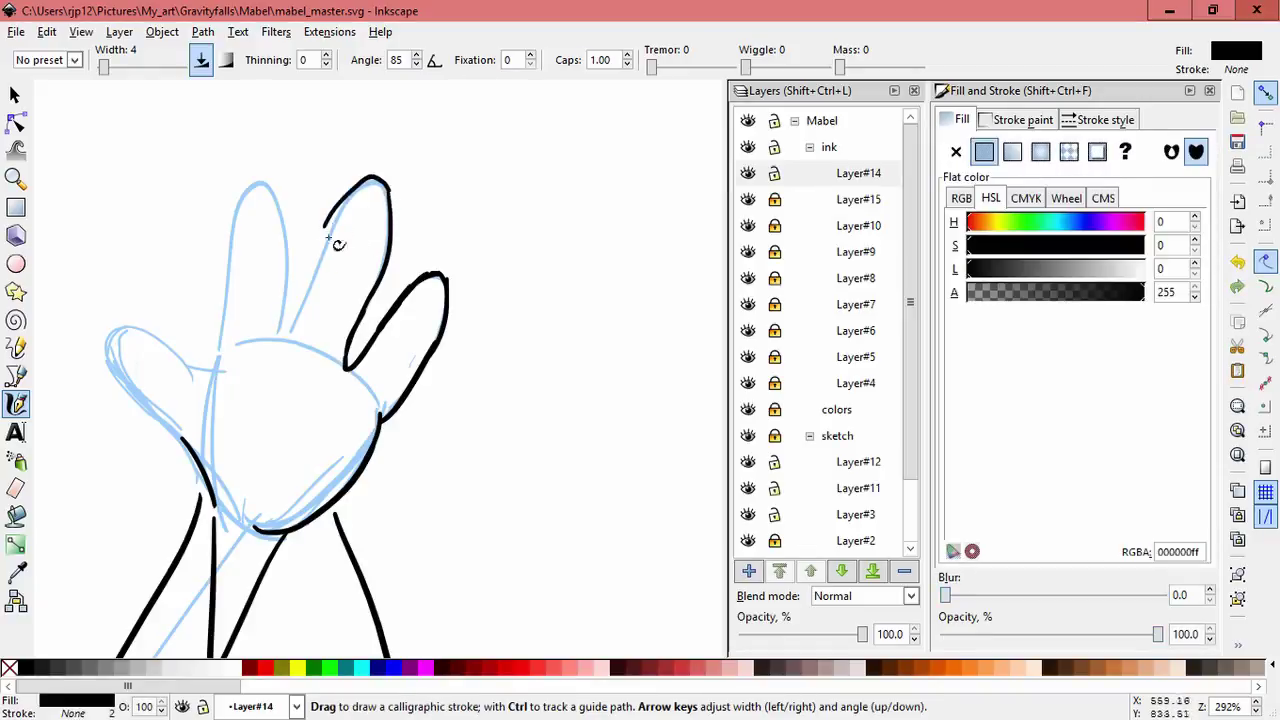
{"action": "key", "text": "ctrl+z"}
Step: Ink the middle finger's tip and inner edge, and the short stroke at the index finger's base
{"action": "left_click_drag", "start_coordinate": [284, 320], "coordinate": [277, 352]}
{"action": "key", "text": "ctrl+z"}
{"action": "key", "text": "ctrl+z"}
{"action": "left_click_drag", "start_coordinate": [286, 283], "coordinate": [268, 357]}
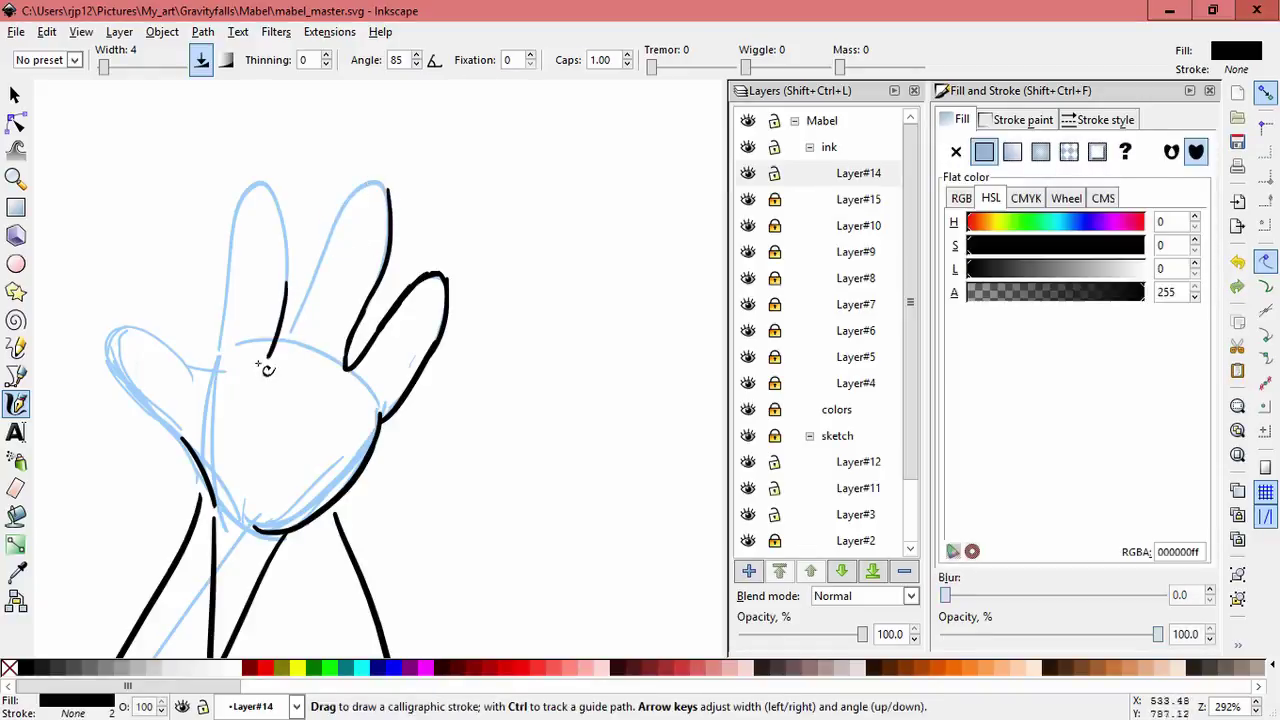
{"action": "key", "text": "ctrl+z"}
{"action": "left_click_drag", "start_coordinate": [305, 301], "coordinate": [331, 228]}
{"action": "key", "text": "ctrl+z"}
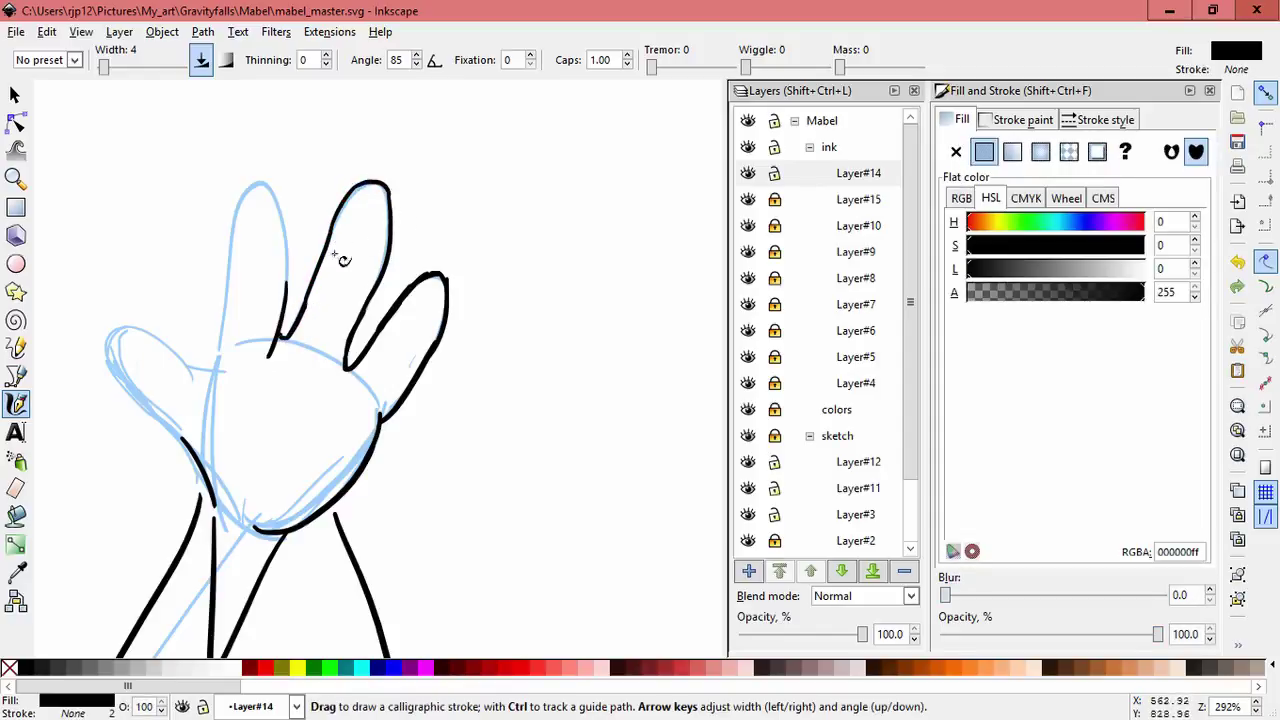
{"action": "key", "text": "ctrl+z"}
Step: Ink the index finger's outline around its tip and down its thumb-side edge into the palm
{"action": "mouse_move", "coordinate": [258, 185]}
{"action": "left_mouse_down"}
{"action": "mouse_move", "coordinate": [288, 290]}
{"action": "mouse_move", "coordinate": [280, 229]}
{"action": "mouse_move", "coordinate": [287, 275]}
{"action": "mouse_move", "coordinate": [278, 336]}
{"action": "left_mouse_up"}
{"action": "key", "text": "ctrl+z"}
{"action": "key", "text": "ctrl+z"}
{"action": "key", "text": "ctrl+z"}
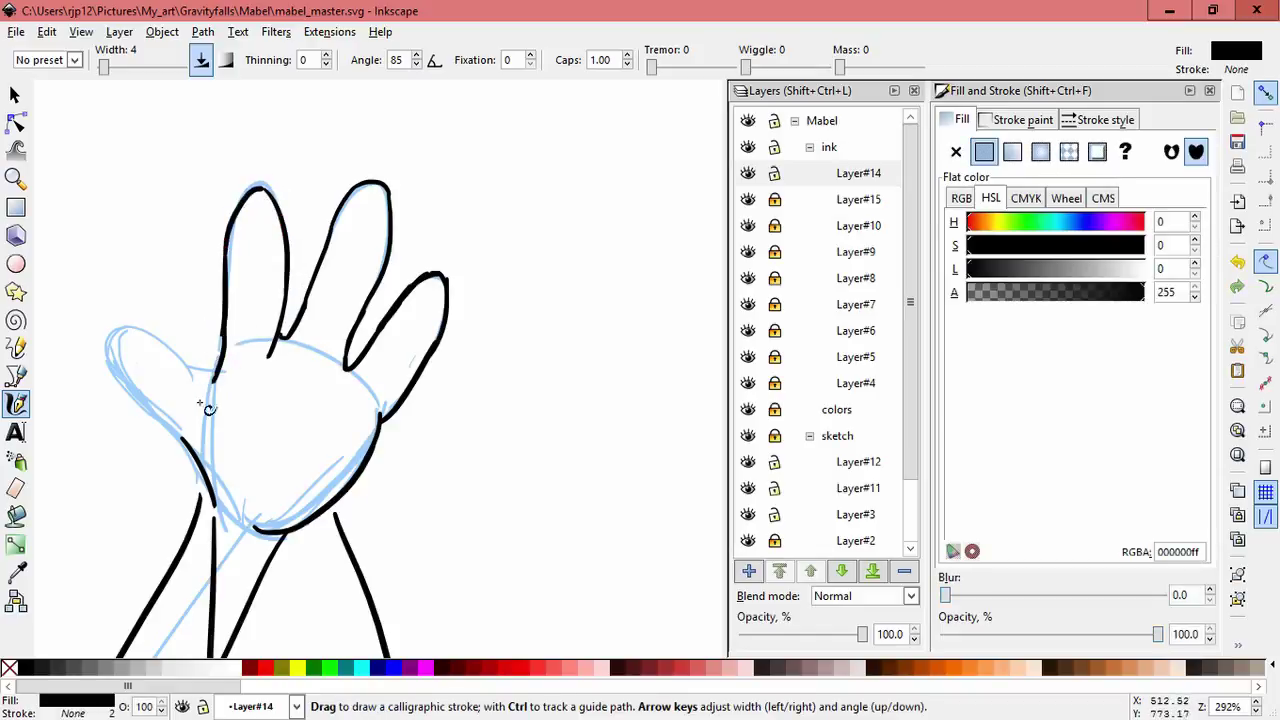
{"action": "left_click_drag", "start_coordinate": [228, 340], "coordinate": [199, 399]}
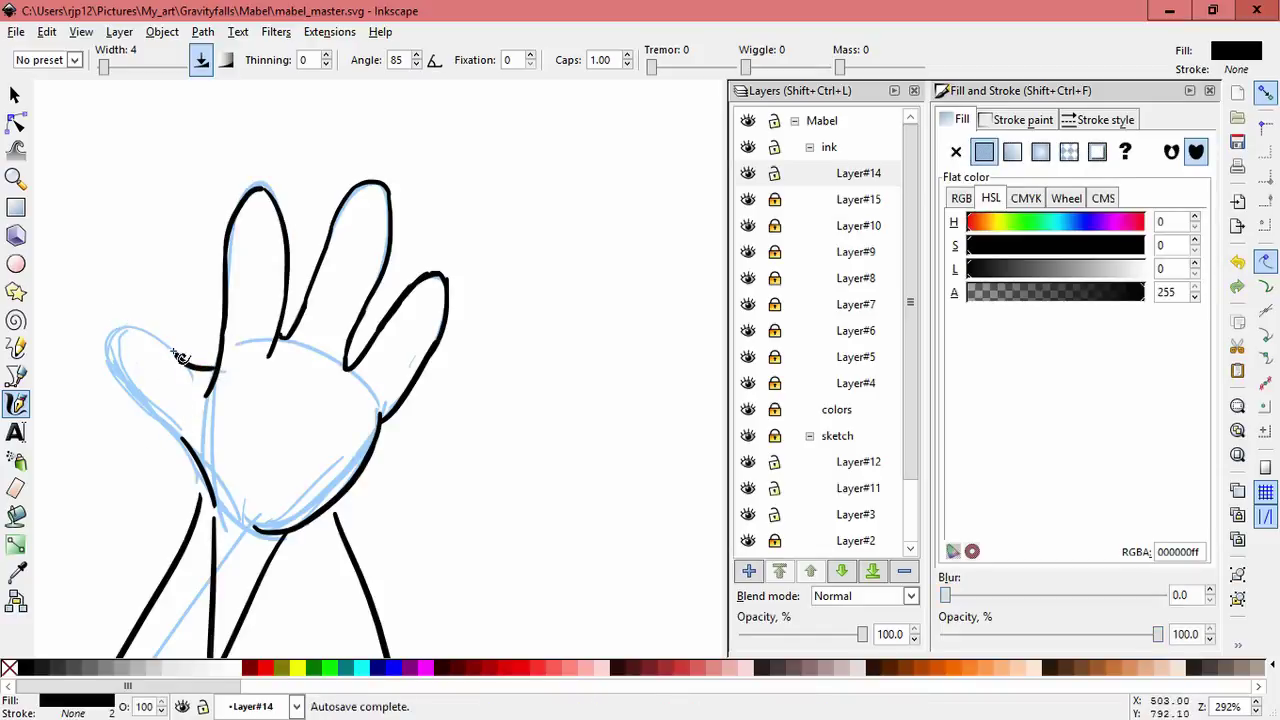
Step: Ink the thumb's outline from the index finger's base around the tip to the wrist, redrawing the lower edge as one smooth stroke
{"action": "mouse_move", "coordinate": [174, 351]}
{"action": "left_mouse_down"}
{"action": "mouse_move", "coordinate": [107, 361]}
{"action": "mouse_move", "coordinate": [158, 413]}
{"action": "left_mouse_up"}
{"action": "key", "text": "ctrl+z"}
{"action": "mouse_move", "coordinate": [108, 360]}
{"action": "left_mouse_down"}
{"action": "mouse_move", "coordinate": [209, 482]}
{"action": "mouse_move", "coordinate": [188, 460]}
{"action": "left_mouse_up"}
{"action": "key", "text": "ctrl+z"}
{"action": "key", "text": "ctrl+z"}
{"action": "key", "text": "ctrl+z"}
{"action": "key", "text": "ctrl+z"}
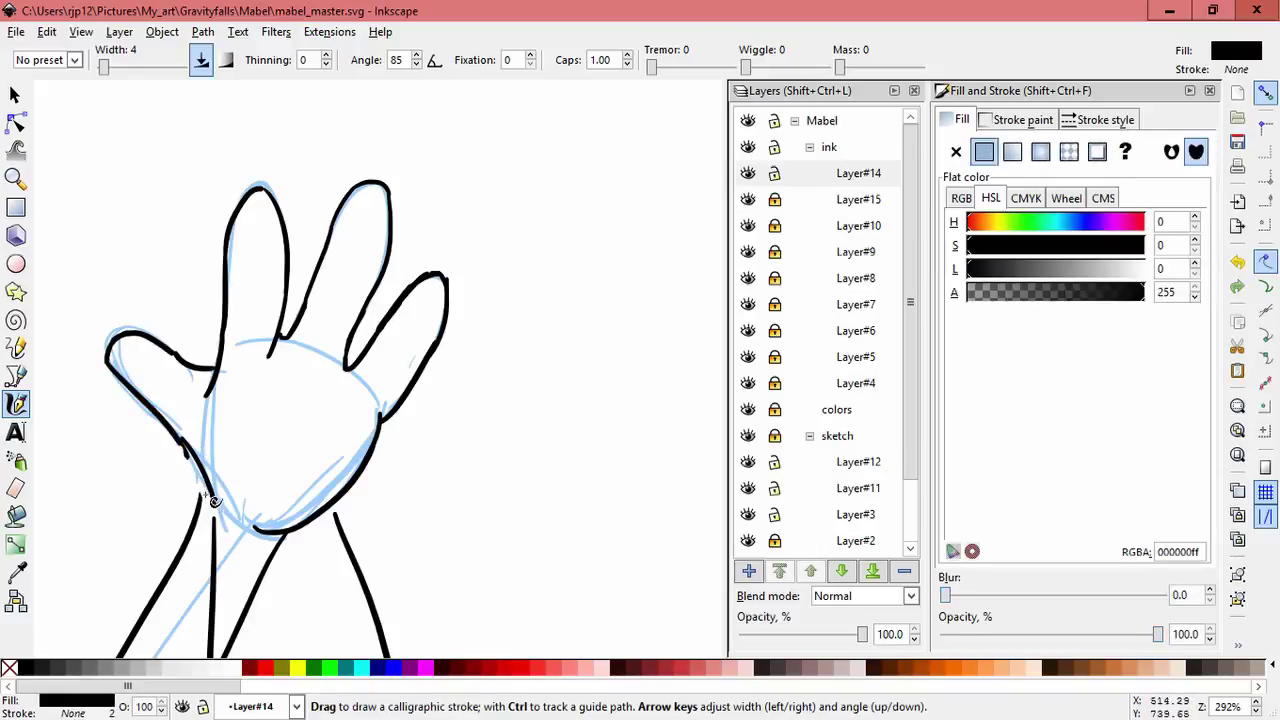
{"action": "key", "text": "ctrl+z"}
{"action": "left_click_drag", "start_coordinate": [114, 357], "coordinate": [212, 447]}
{"action": "key", "text": "ctrl+z"}
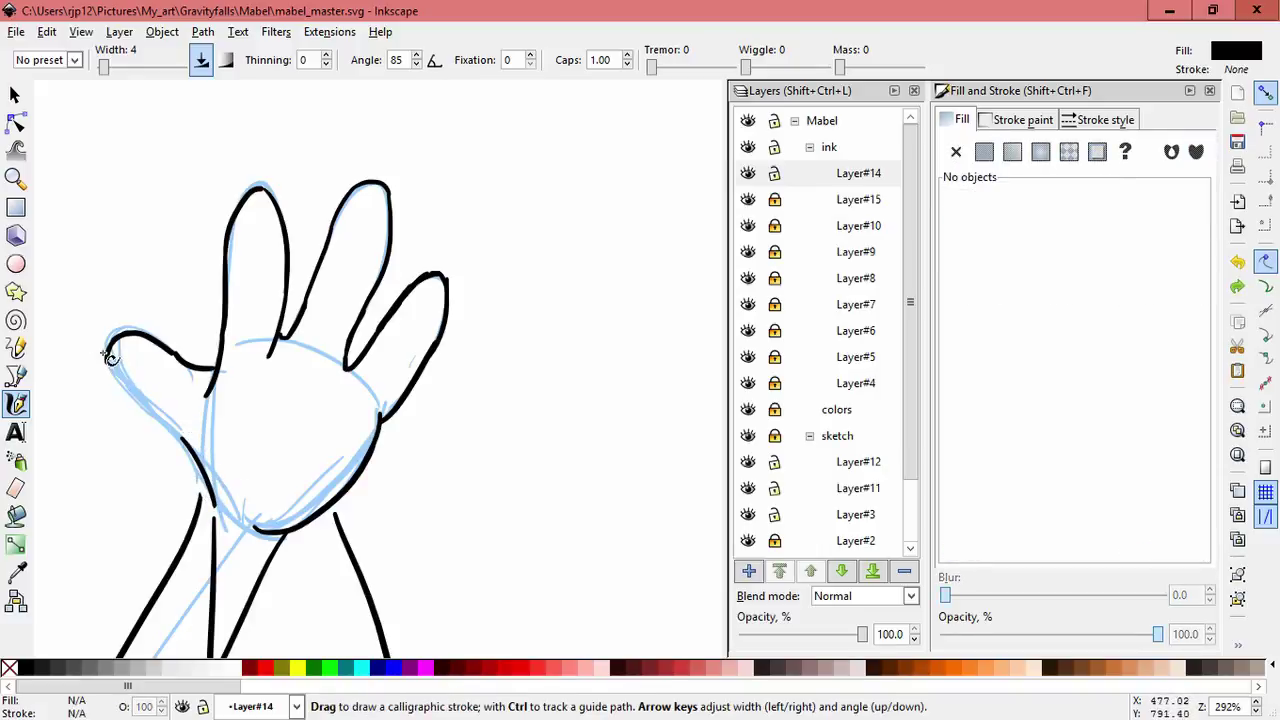
{"action": "key", "text": "ctrl+z"}
{"action": "left_click_drag", "start_coordinate": [108, 358], "coordinate": [191, 449]}
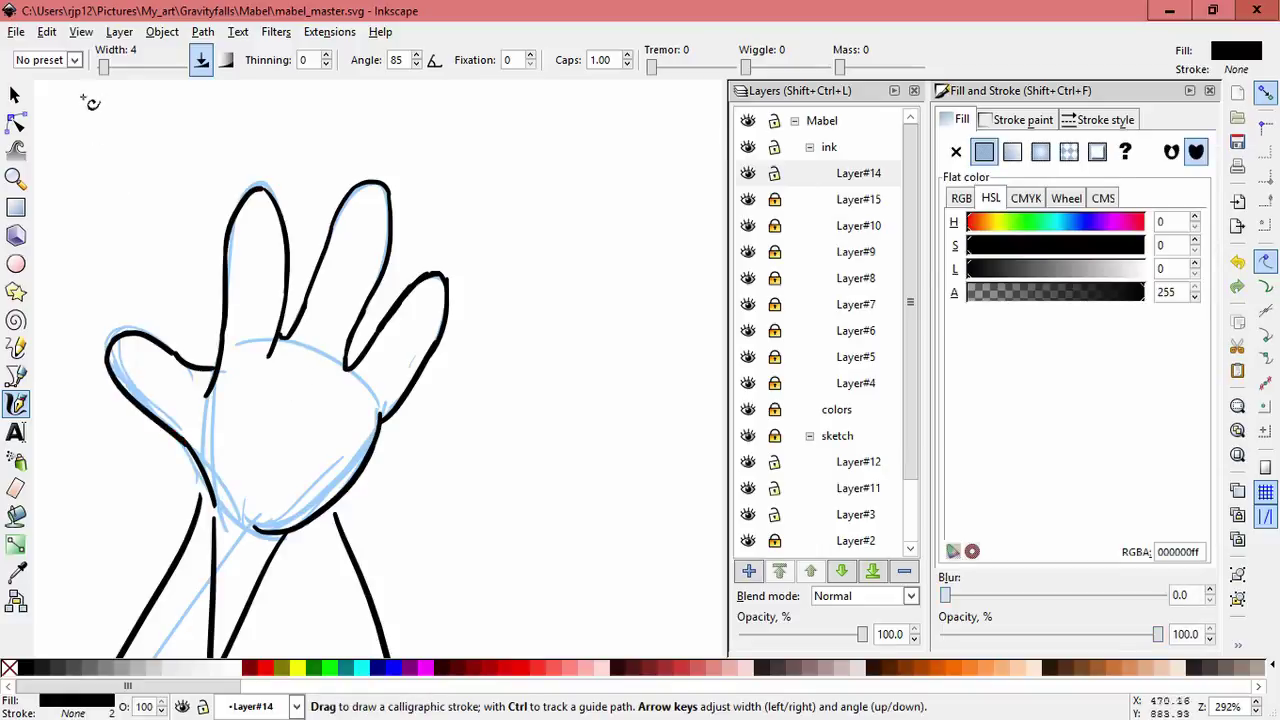
Step: Reposition the short ink stroke at the index finger's base to meet the middle finger's base, undoing the misplaced moves
{"action": "left_click", "coordinate": [15, 94]}
{"action": "left_click_drag", "start_coordinate": [282, 327], "coordinate": [306, 427]}
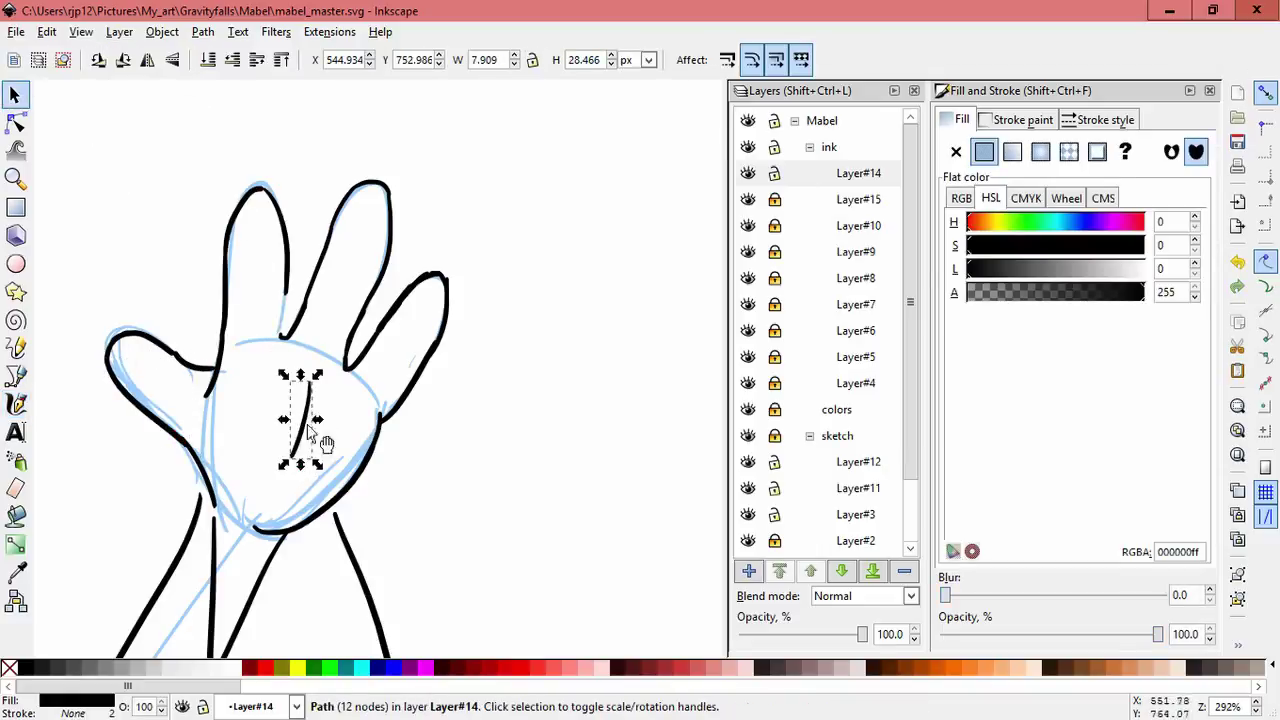
{"action": "key", "text": "ctrl+z"}
{"action": "mouse_move", "coordinate": [277, 364]}
{"action": "left_mouse_down"}
{"action": "mouse_move", "coordinate": [275, 343]}
{"action": "mouse_move", "coordinate": [288, 343]}
{"action": "left_mouse_up"}
{"action": "left_click", "coordinate": [272, 338]}
{"action": "left_click_drag", "start_coordinate": [287, 274], "coordinate": [283, 271]}
{"action": "key", "text": "ctrl+z"}
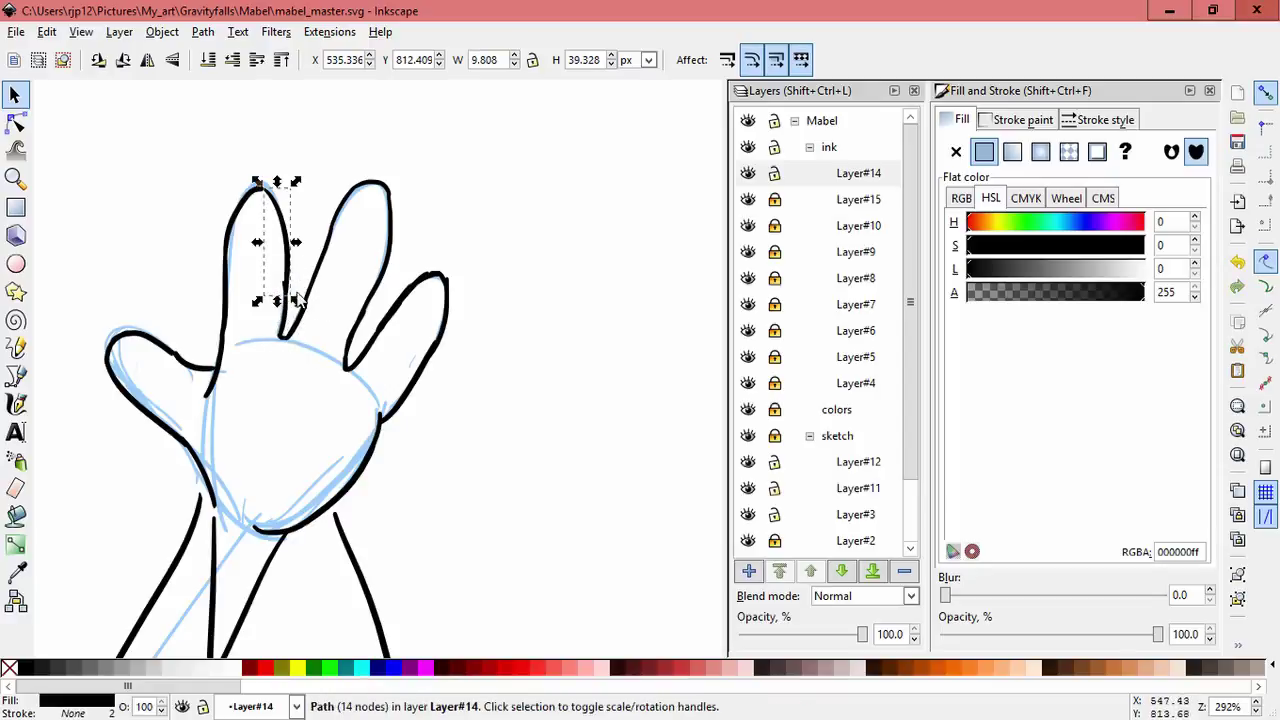
Step: Stretch the lower stroke of the index finger's inner edge upward and pull the stroke overshooting into the palm back to the thumb's base
{"action": "left_click", "coordinate": [283, 310]}
{"action": "left_click_drag", "start_coordinate": [282, 274], "coordinate": [282, 226]}
{"action": "left_click", "coordinate": [308, 204]}
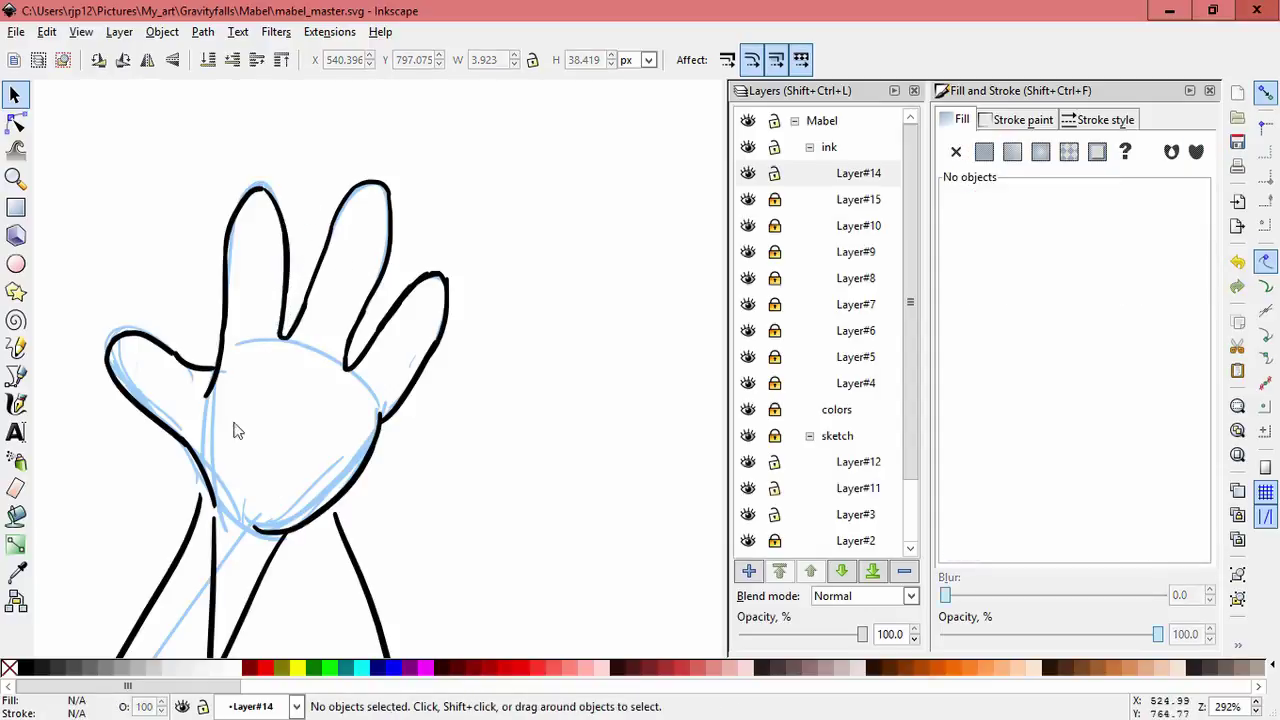
{"action": "left_click", "coordinate": [209, 388]}
{"action": "left_click_drag", "start_coordinate": [198, 402], "coordinate": [203, 374]}
{"action": "left_click", "coordinate": [322, 466]}
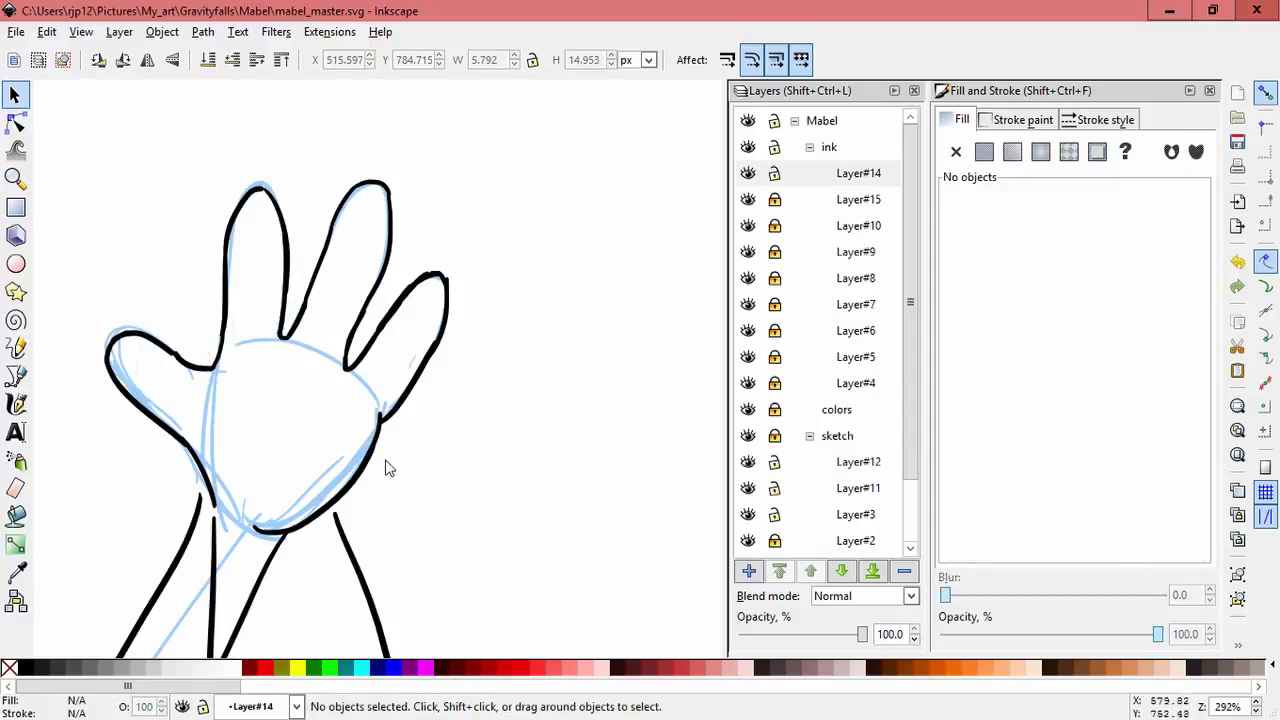
Step: Group the three strokes forming the middle finger's edge facing the little finger, undoing the trial squeeze of their width
{"action": "scroll", "coordinate": [394, 497], "scroll_direction": "down", "scroll_amount": 3}
{"action": "left_click_drag", "start_coordinate": [335, 542], "coordinate": [315, 497]}
{"action": "scroll", "coordinate": [419, 385], "scroll_direction": "up", "scroll_amount": 2}
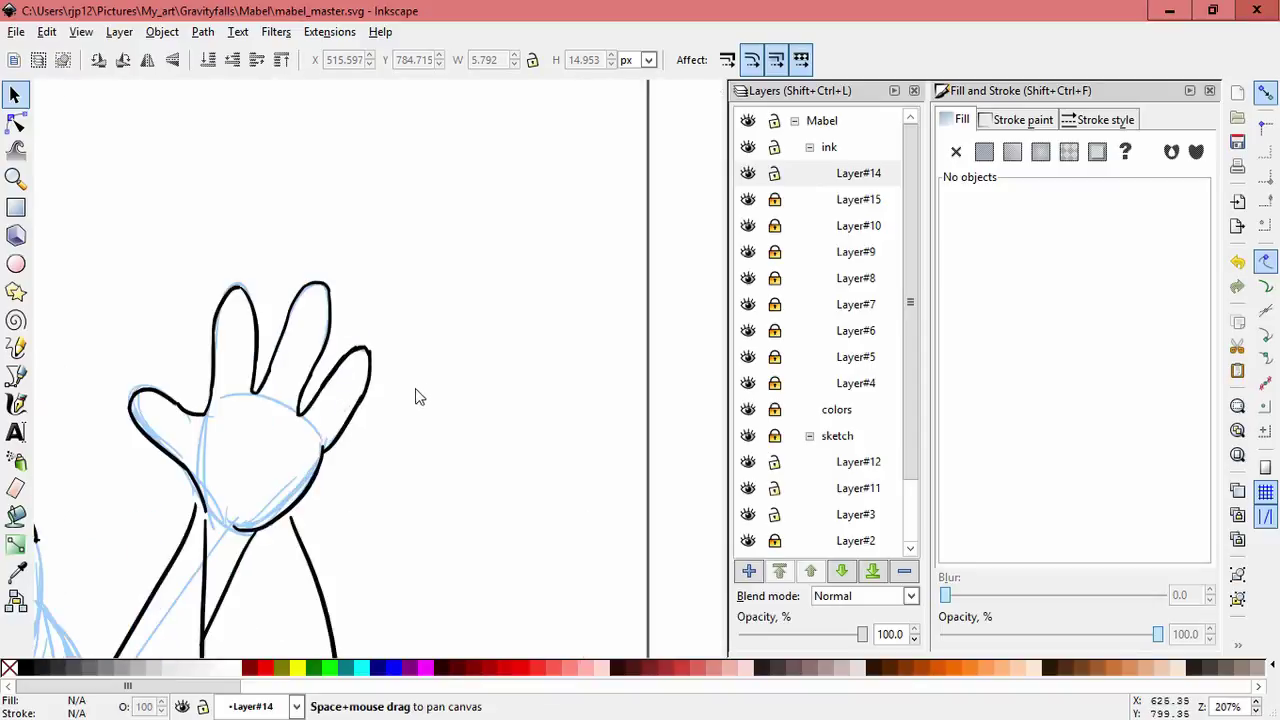
{"action": "left_click", "coordinate": [335, 302]}
{"action": "left_click", "coordinate": [310, 402], "text": "shift"}
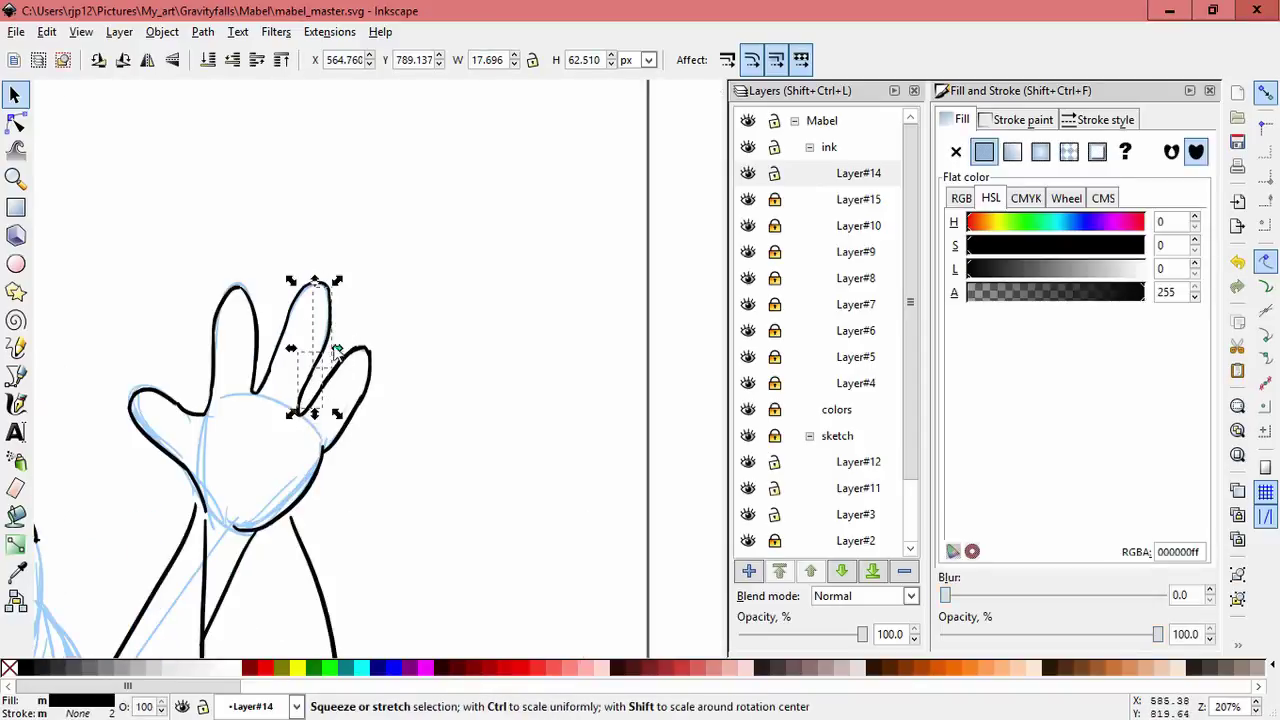
{"action": "left_click", "coordinate": [302, 412], "text": "shift"}
{"action": "left_click", "coordinate": [299, 413]}
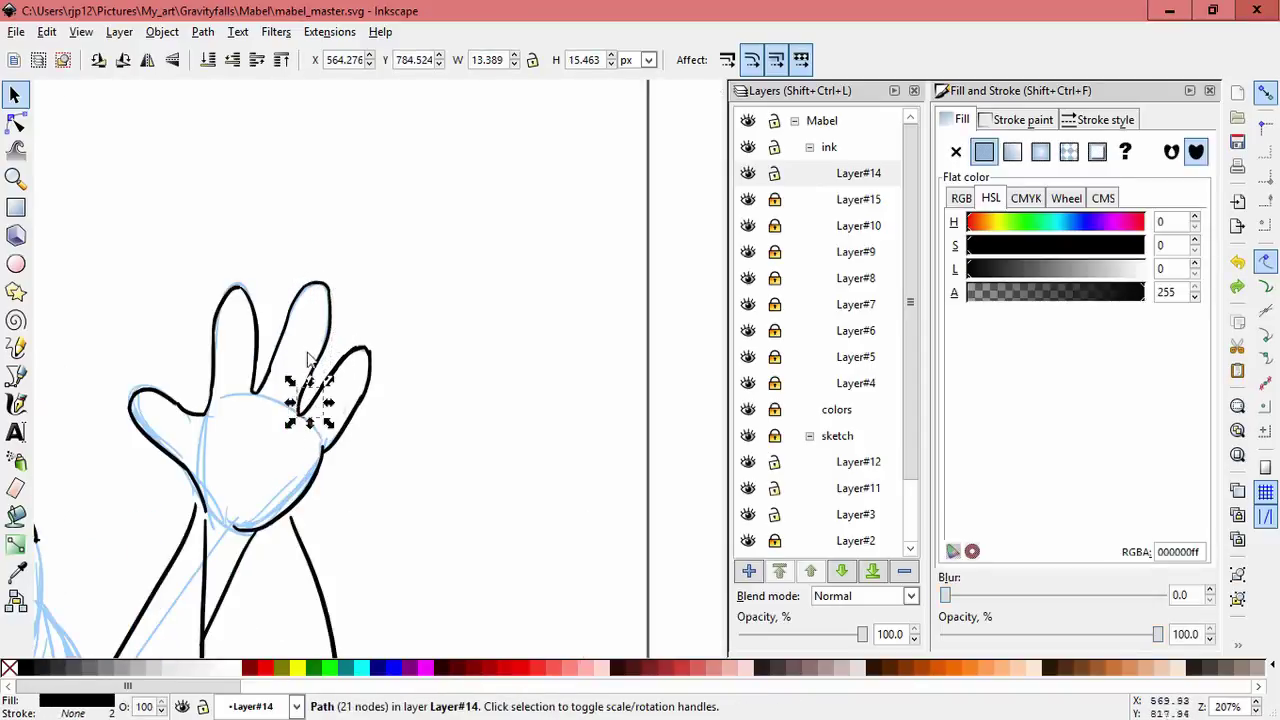
{"action": "left_click", "coordinate": [271, 436]}
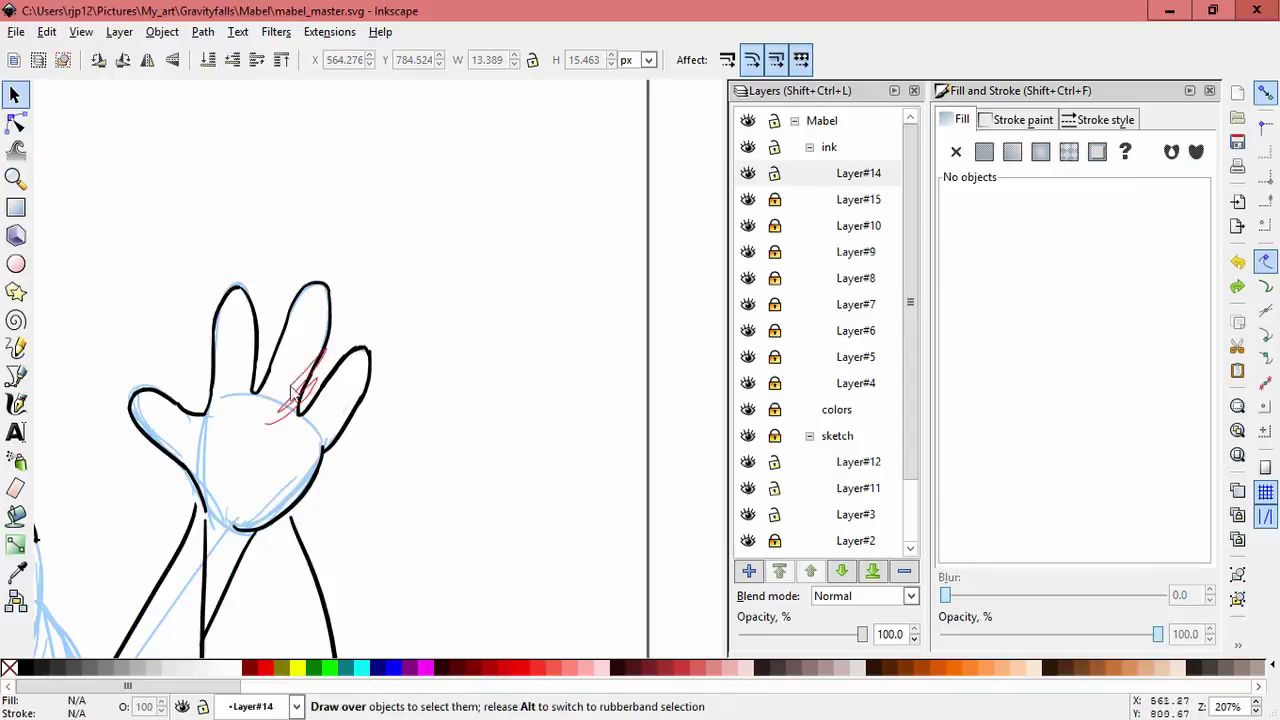
{"action": "left_click_drag", "start_coordinate": [314, 312], "coordinate": [323, 350]}
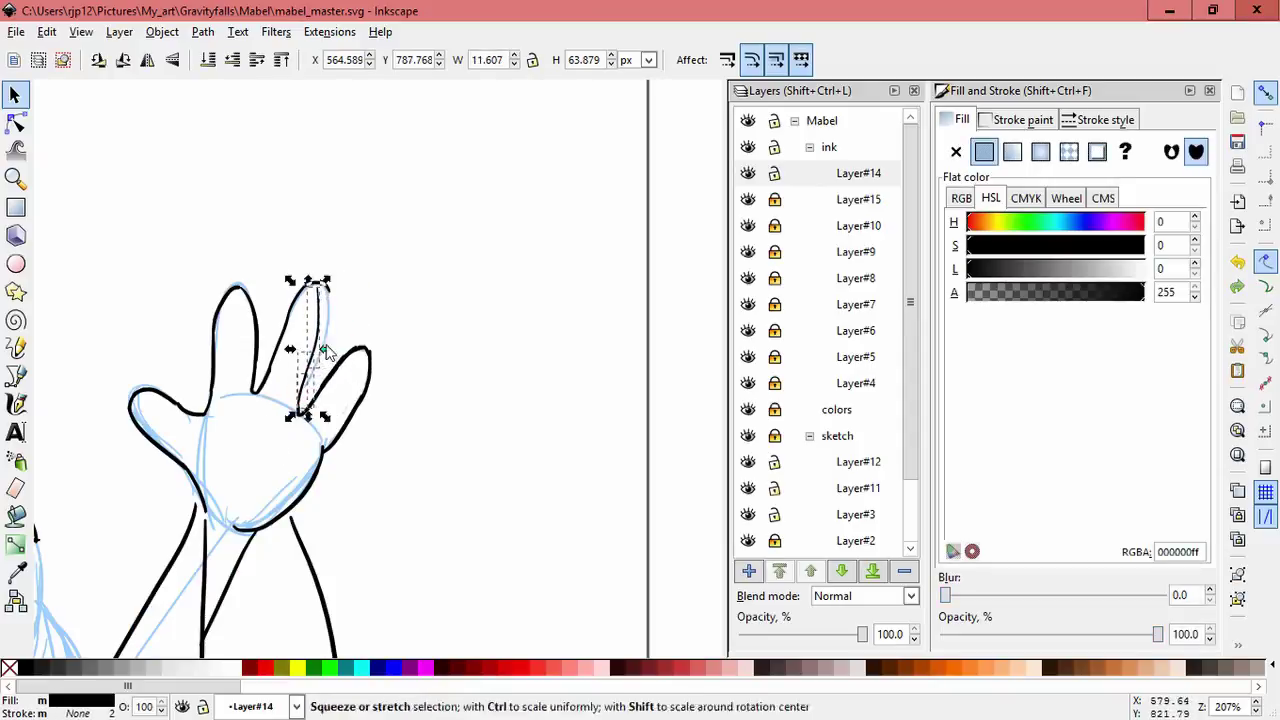
{"action": "key", "text": "ctrl+z"}
{"action": "key", "text": "ctrl+g"}
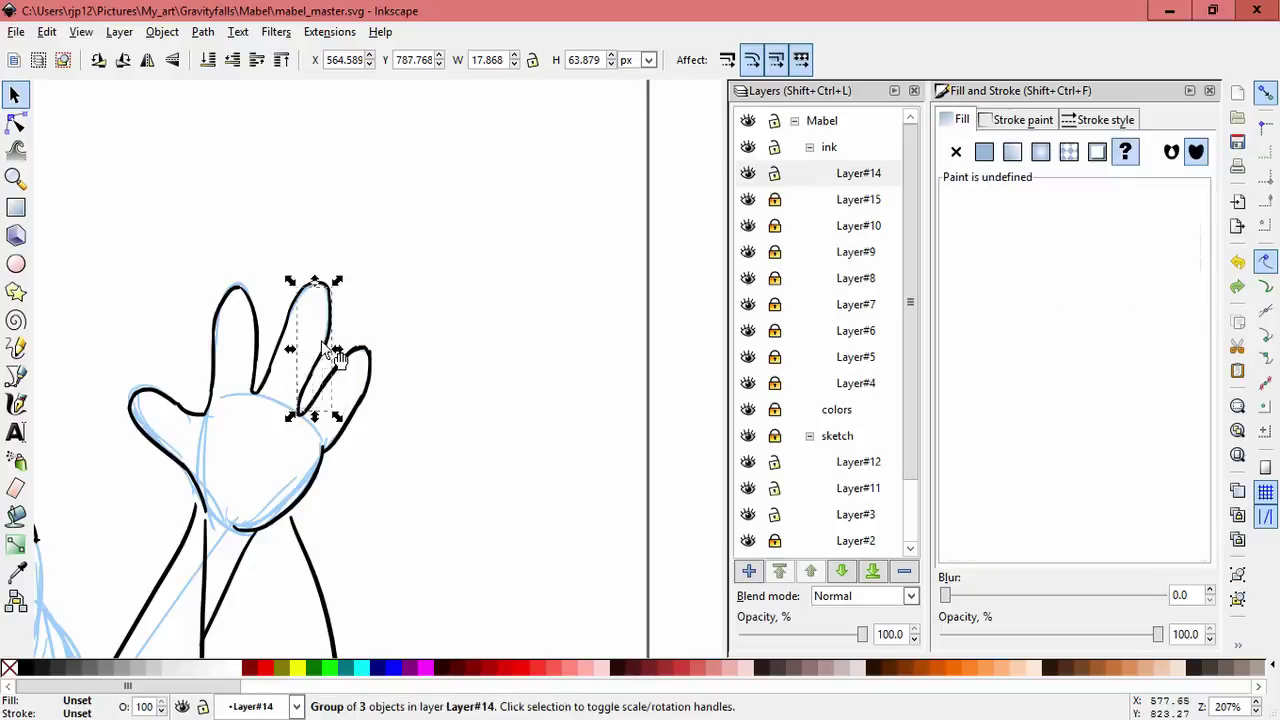
Step: Skew and adjust the grouped middle finger edge so it fits the fingertip and the little finger's base
{"action": "left_click", "coordinate": [325, 342]}
{"action": "left_click_drag", "start_coordinate": [317, 416], "coordinate": [310, 415]}
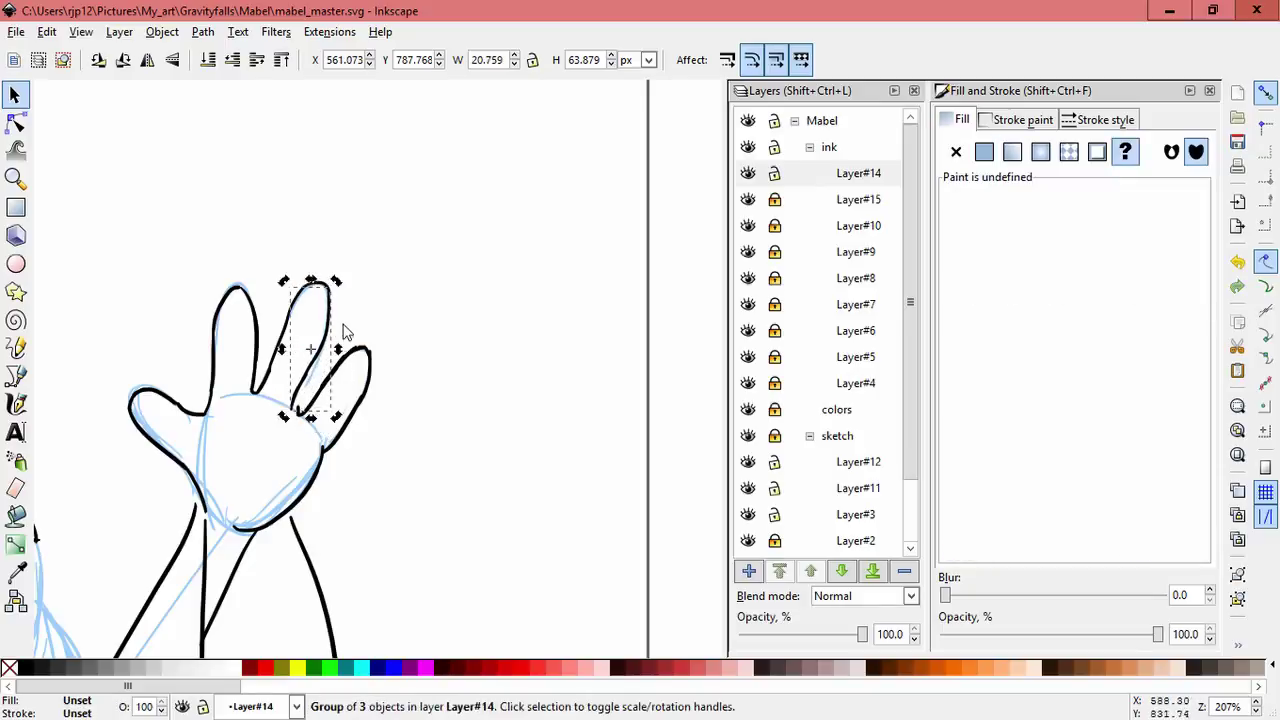
{"action": "left_click", "coordinate": [331, 300]}
{"action": "left_click_drag", "start_coordinate": [338, 280], "coordinate": [337, 286]}
{"action": "left_click_drag", "start_coordinate": [286, 416], "coordinate": [291, 419]}
{"action": "key", "text": "Escape"}
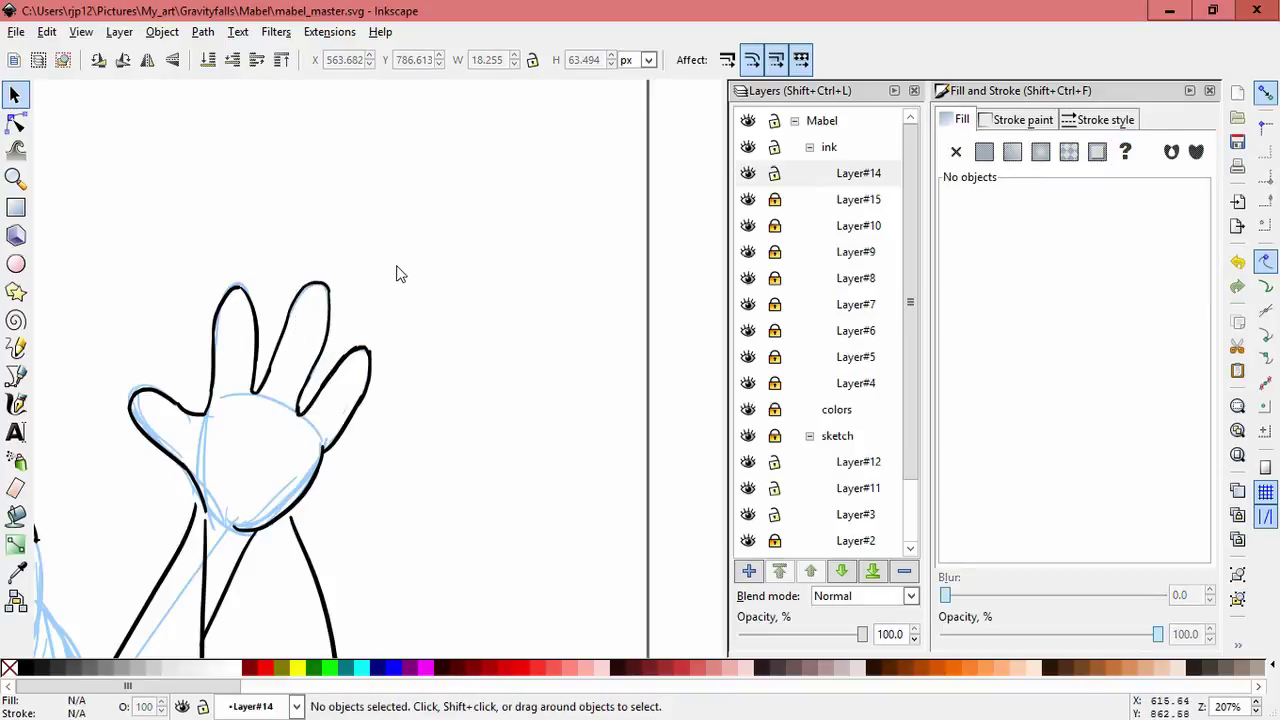
Step: Group all strokes of the inked hand, duplicate the group and flip the copy horizontally
{"action": "left_click_drag", "start_coordinate": [89, 220], "coordinate": [410, 578]}
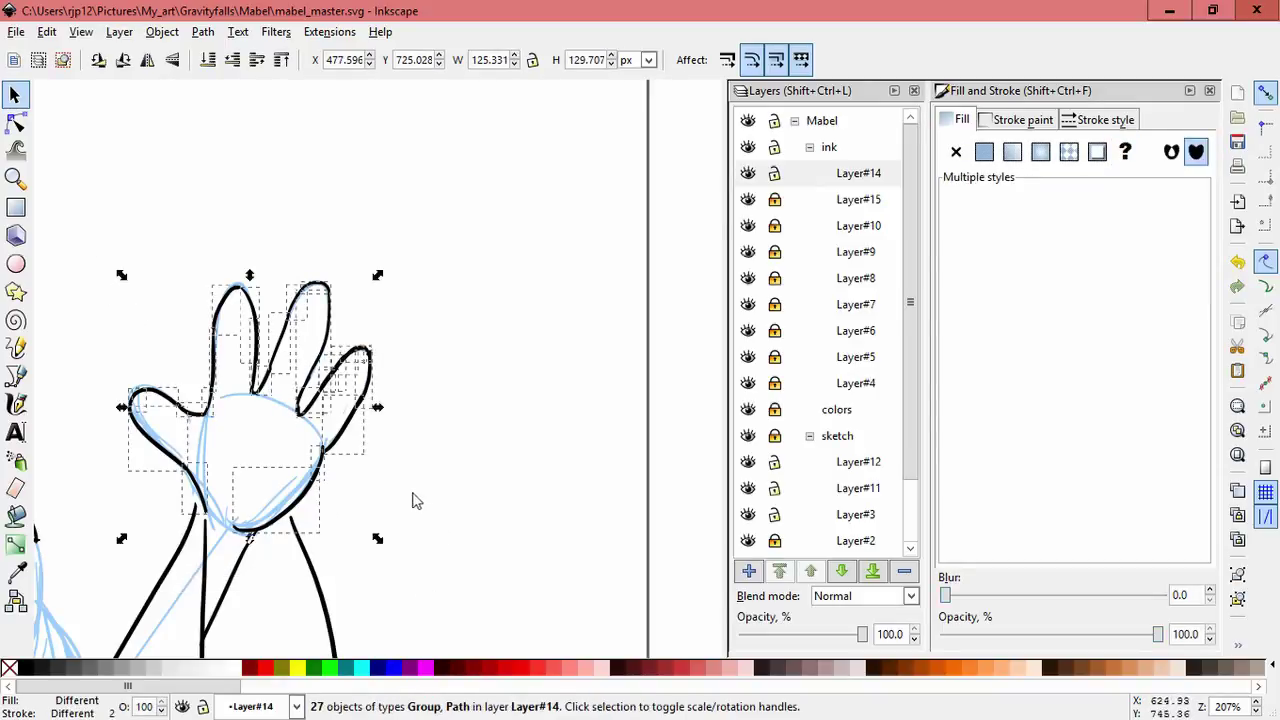
{"action": "key", "text": "ctrl+g"}
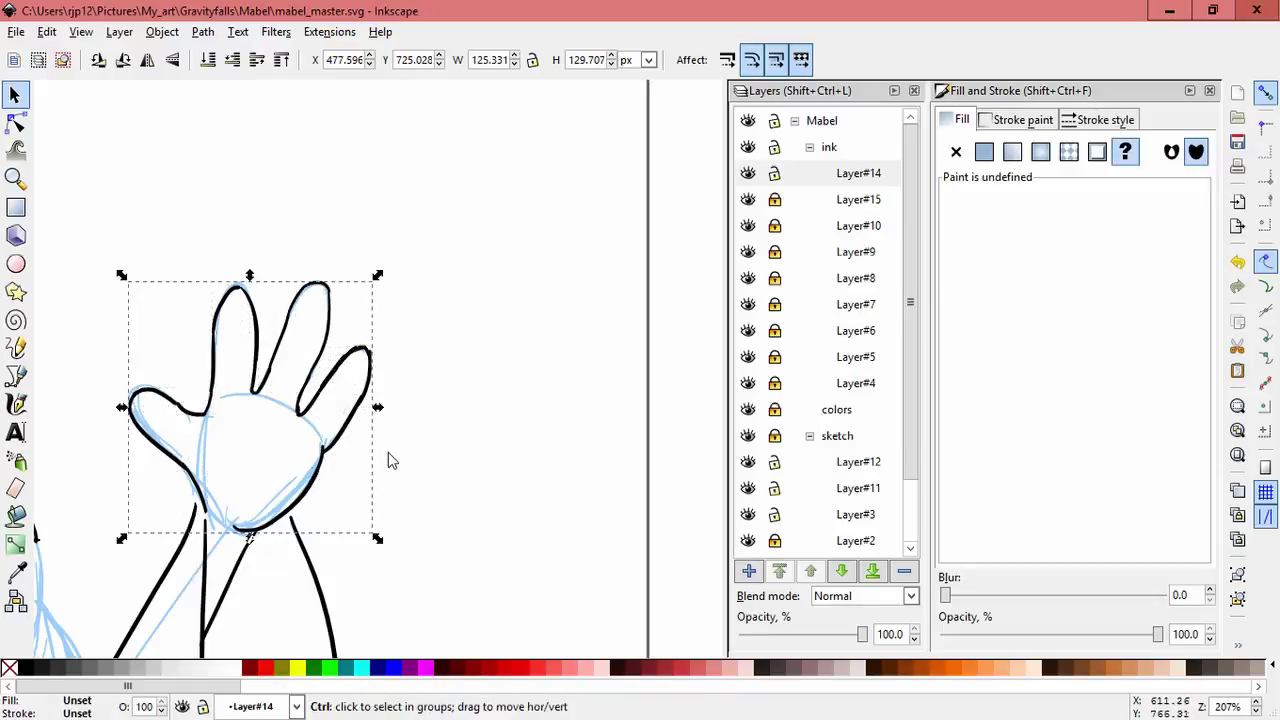
{"action": "key", "text": "ctrl+d"}
{"action": "left_click", "coordinate": [147, 60]}
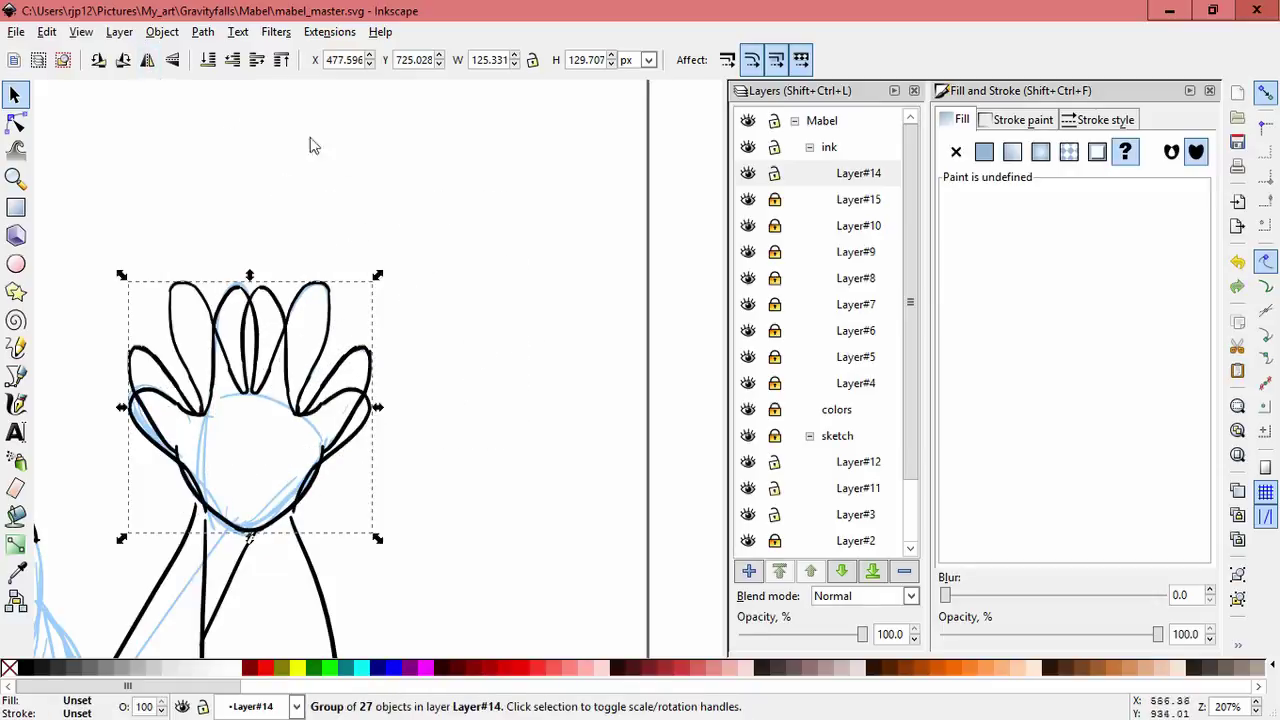
Step: Move the mirrored hand onto the blue sketch of the character's other hand
{"action": "middle_click", "coordinate": [473, 428], "text": "shift"}
{"action": "middle_click", "coordinate": [474, 438], "text": "shift"}
{"action": "left_click_drag", "start_coordinate": [463, 463], "coordinate": [685, 254]}
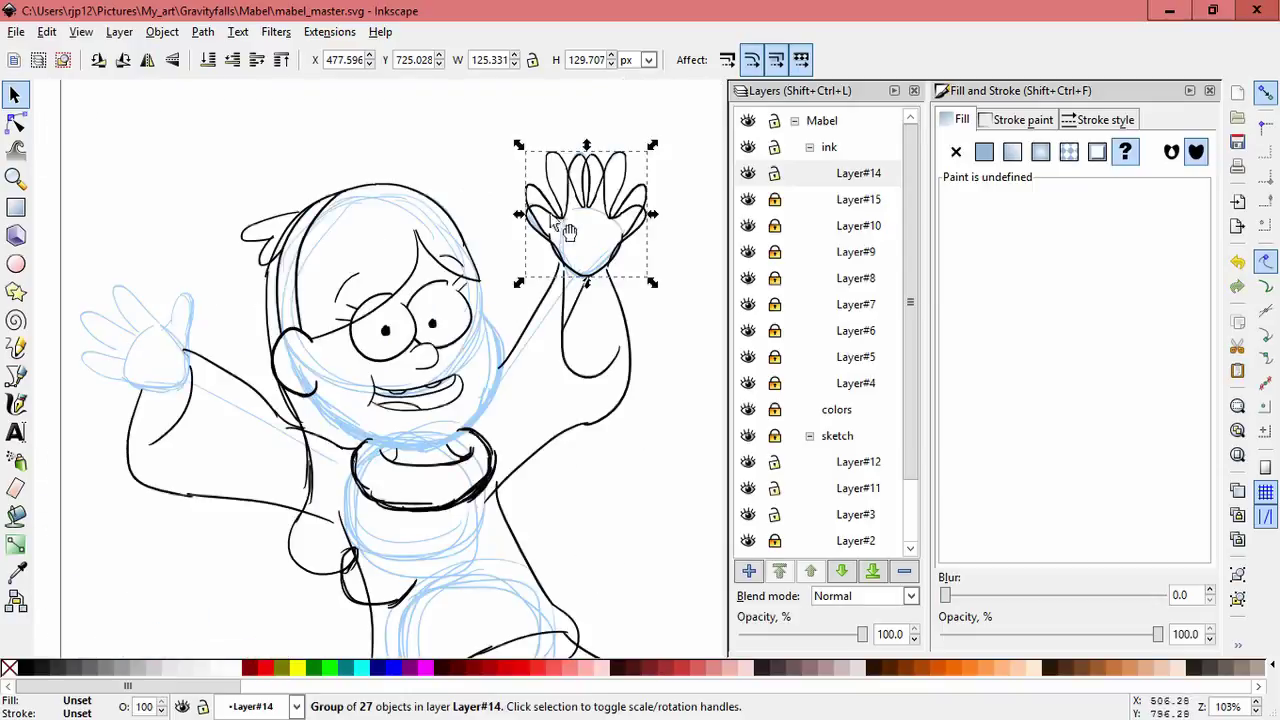
{"action": "left_click_drag", "start_coordinate": [558, 217], "coordinate": [117, 319]}
{"action": "key", "text": "space"}
{"action": "left_click", "coordinate": [230, 291]}
{"action": "left_click", "coordinate": [223, 293]}
{"action": "left_click_drag", "start_coordinate": [223, 293], "coordinate": [562, 220]}
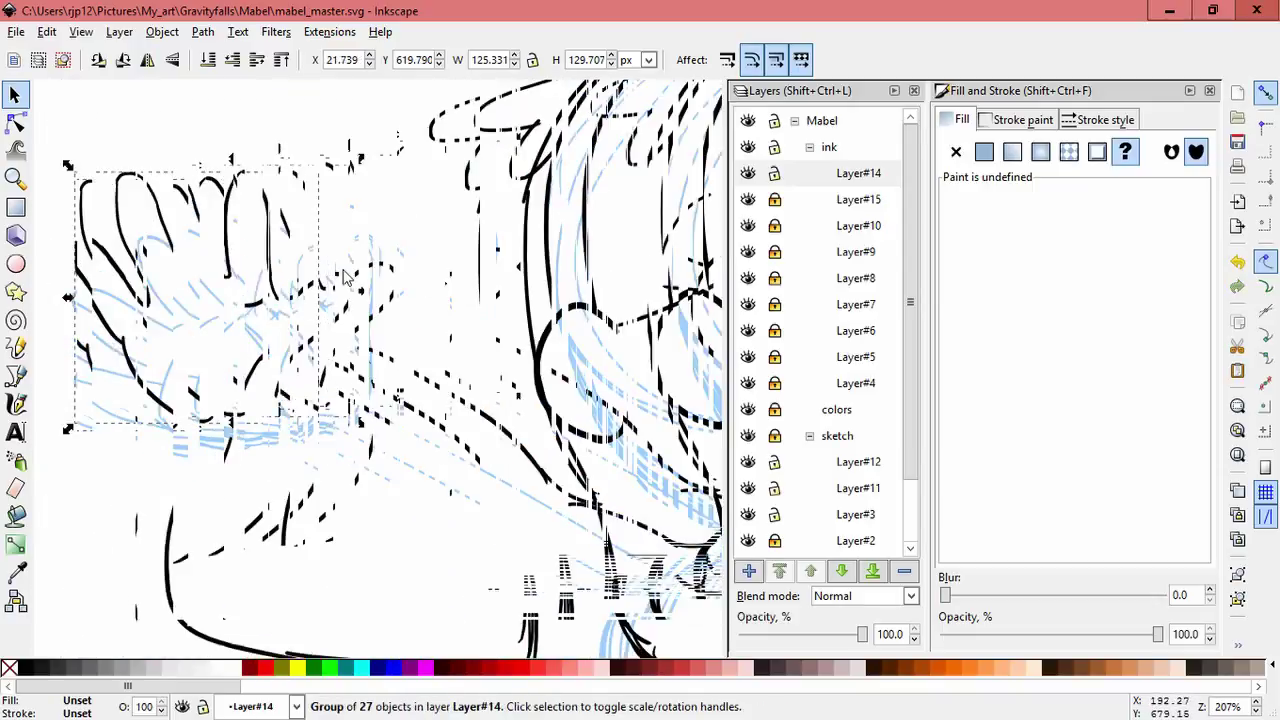
Step: Rotate the mirrored hand counterclockwise and place it over the blue hand sketch so palm and fingers line up
{"action": "left_click", "coordinate": [516, 268]}
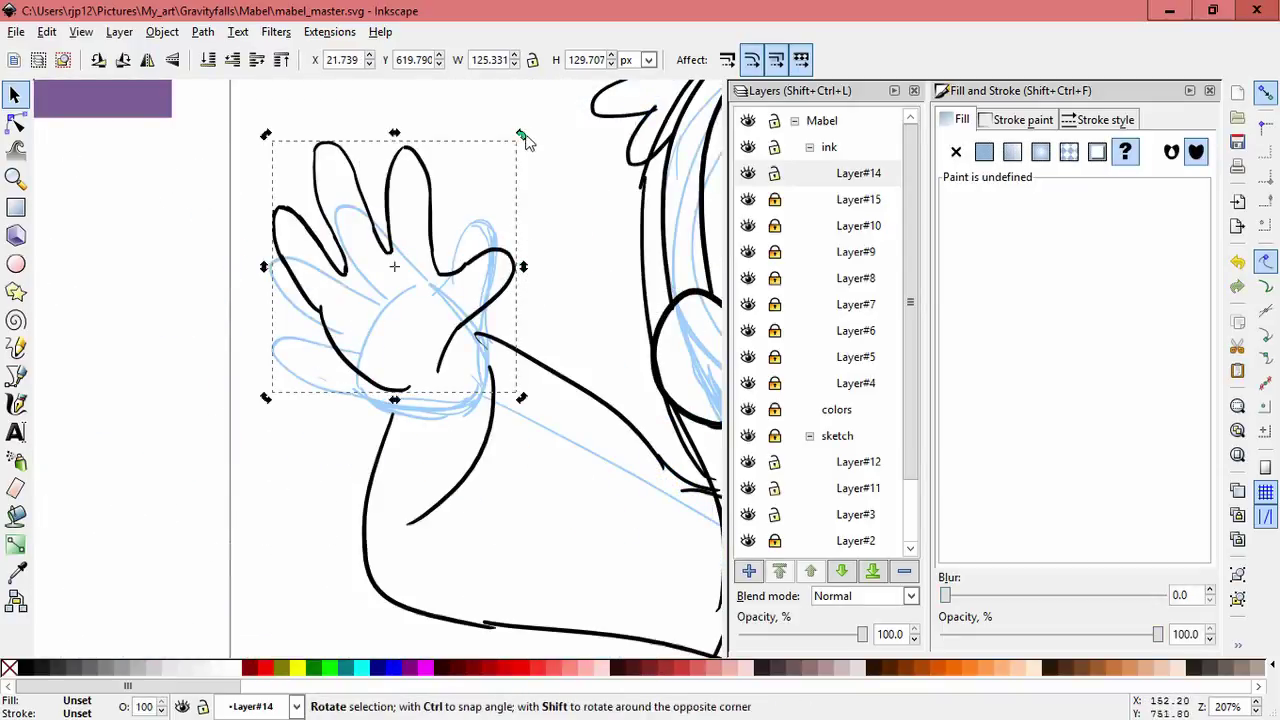
{"action": "left_click_drag", "start_coordinate": [522, 135], "coordinate": [398, 142]}
{"action": "left_click", "coordinate": [451, 267]}
{"action": "left_click_drag", "start_coordinate": [451, 267], "coordinate": [500, 280]}
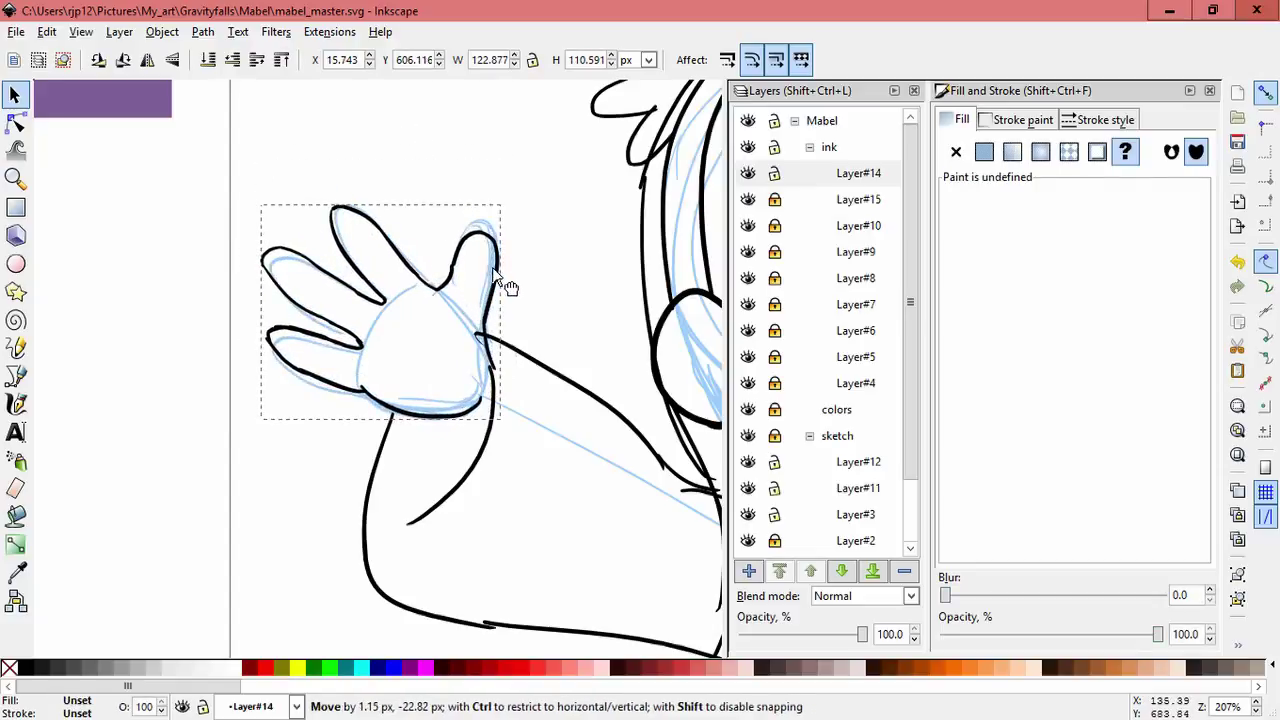
{"action": "left_click", "coordinate": [500, 280]}
Step: Fine-tune the mirrored hand's rotation, skew, height and position until its thumb and fingers follow the sketch
{"action": "left_click_drag", "start_coordinate": [506, 209], "coordinate": [501, 189]}
{"action": "left_click_drag", "start_coordinate": [482, 227], "coordinate": [509, 219]}
{"action": "left_click", "coordinate": [478, 238]}
{"action": "left_click_drag", "start_coordinate": [482, 237], "coordinate": [485, 242]}
{"action": "mouse_move", "coordinate": [484, 244]}
{"action": "left_mouse_down"}
{"action": "mouse_move", "coordinate": [496, 227]}
{"action": "mouse_move", "coordinate": [488, 236]}
{"action": "left_mouse_up"}
{"action": "left_click", "coordinate": [505, 255]}
{"action": "mouse_move", "coordinate": [503, 417]}
{"action": "left_mouse_down"}
{"action": "mouse_move", "coordinate": [500, 431]}
{"action": "mouse_move", "coordinate": [498, 418]}
{"action": "left_mouse_up"}
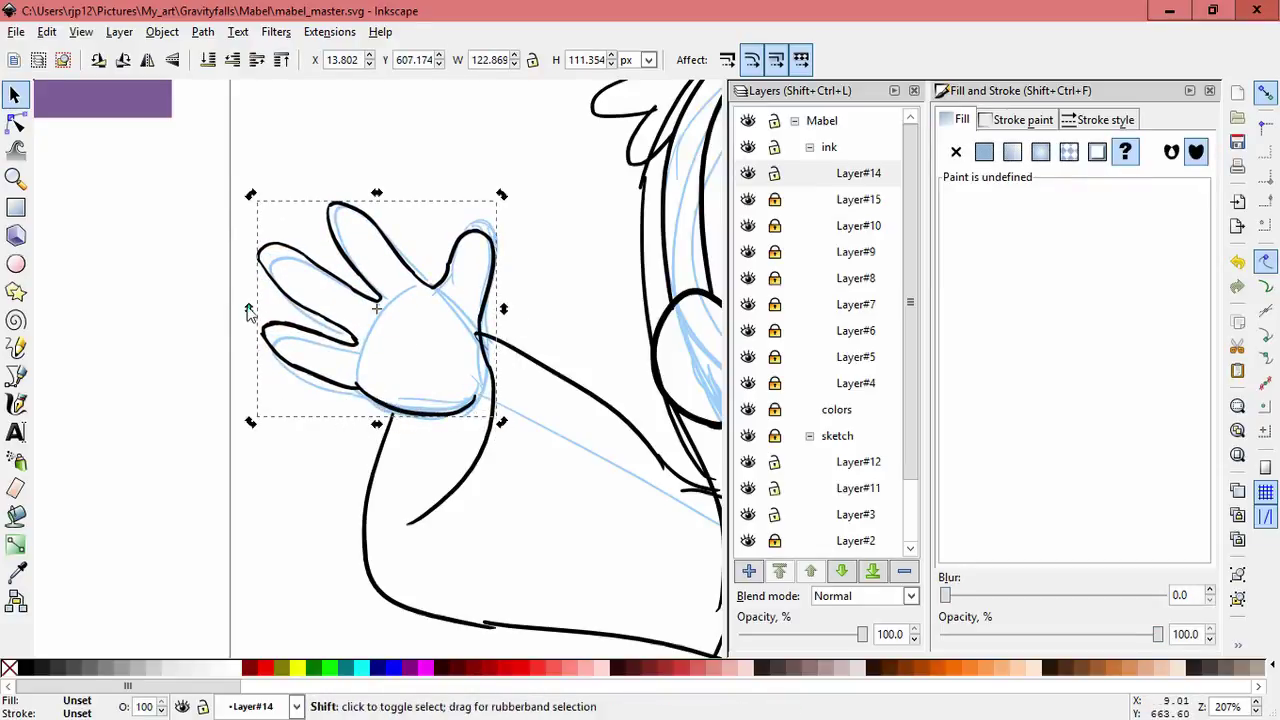
{"action": "mouse_move", "coordinate": [249, 309]}
{"action": "left_mouse_down"}
{"action": "mouse_move", "coordinate": [251, 329]}
{"action": "mouse_move", "coordinate": [250, 317]}
{"action": "left_mouse_up"}
{"action": "mouse_move", "coordinate": [381, 206]}
{"action": "left_mouse_down"}
{"action": "mouse_move", "coordinate": [393, 204]}
{"action": "mouse_move", "coordinate": [383, 194]}
{"action": "left_mouse_up"}
{"action": "left_click", "coordinate": [392, 235]}
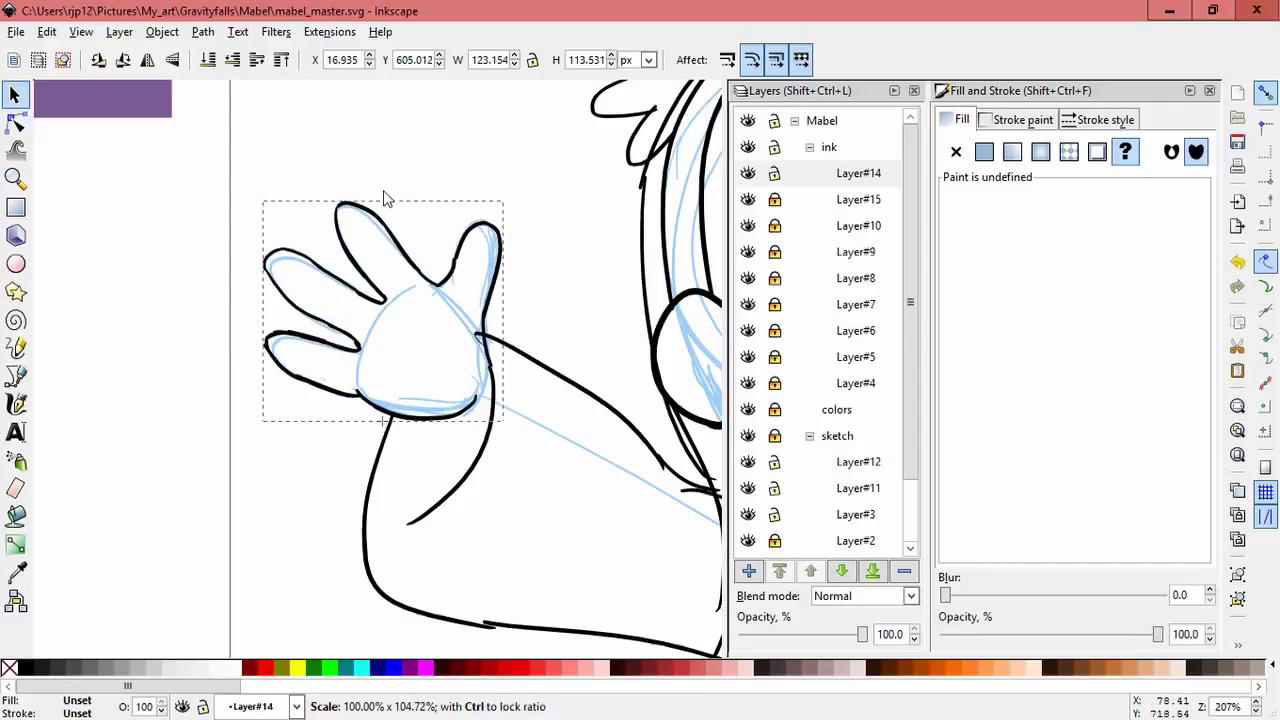
{"action": "left_click_drag", "start_coordinate": [468, 402], "coordinate": [466, 403]}
{"action": "left_click", "coordinate": [567, 338]}
Step: Ink a short stroke with the Calligraphy tool from the mirrored hand's palm to the sleeve opening
{"action": "left_click_drag", "start_coordinate": [413, 346], "coordinate": [284, 266]}
{"action": "left_click", "coordinate": [17, 403]}
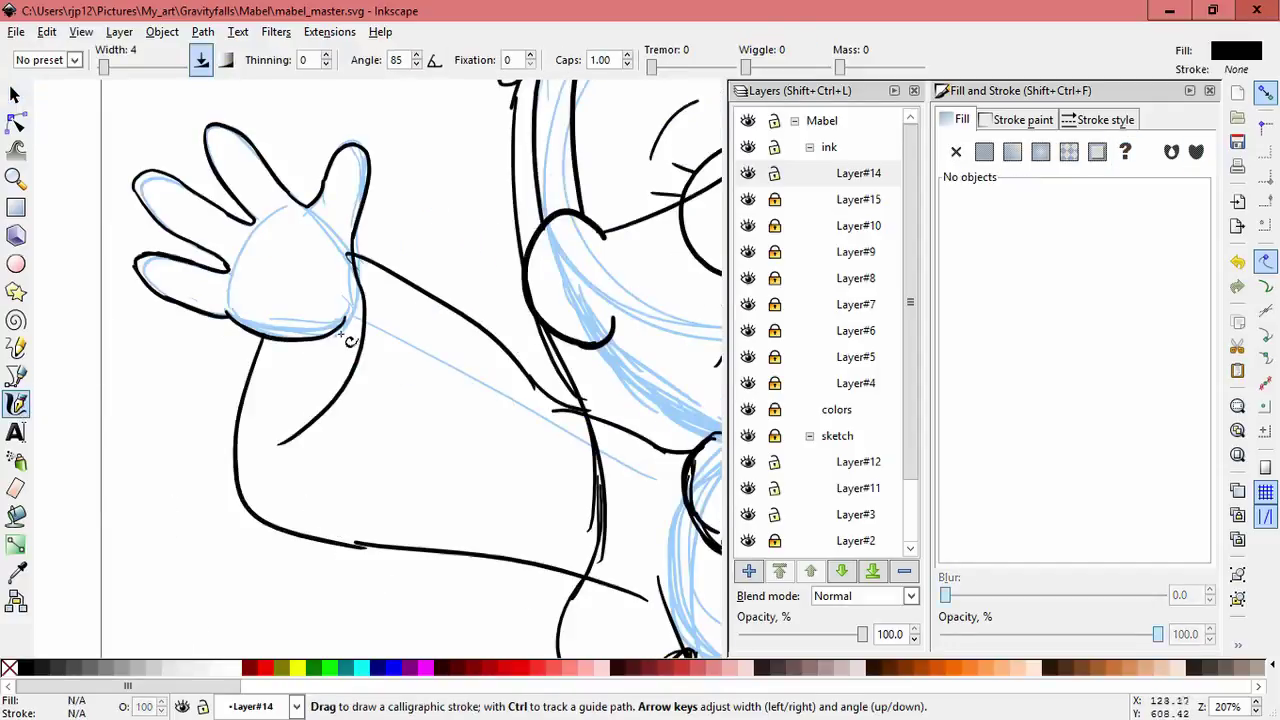
{"action": "left_click_drag", "start_coordinate": [349, 337], "coordinate": [375, 349]}
Step: Ink the cheek outline on the side away from the ear, from beside the eye down to the chin, undoing unsatisfactory strokes
{"action": "scroll", "coordinate": [455, 347], "scroll_direction": "down", "scroll_amount": 3}
{"action": "left_click_drag", "start_coordinate": [712, 335], "coordinate": [566, 223]}
{"action": "scroll", "coordinate": [460, 226], "scroll_direction": "up", "scroll_amount": 2}
{"action": "scroll", "coordinate": [460, 226], "scroll_direction": "up", "scroll_amount": 1}
{"action": "left_click_drag", "start_coordinate": [419, 216], "coordinate": [494, 301]}
{"action": "key", "text": "ctrl+z"}
{"action": "mouse_move", "coordinate": [441, 150]}
{"action": "left_mouse_down"}
{"action": "mouse_move", "coordinate": [470, 222]}
{"action": "mouse_move", "coordinate": [470, 397]}
{"action": "mouse_move", "coordinate": [420, 437]}
{"action": "left_mouse_up"}
{"action": "key", "text": "ctrl+z"}
{"action": "key", "text": "ctrl+z"}
{"action": "key", "text": "ctrl+z"}
{"action": "key", "text": "ctrl+z"}
{"action": "left_click_drag", "start_coordinate": [469, 393], "coordinate": [412, 443]}
{"action": "key", "text": "ctrl+z"}
{"action": "mouse_move", "coordinate": [469, 394]}
{"action": "left_mouse_down"}
{"action": "mouse_move", "coordinate": [408, 446]}
{"action": "mouse_move", "coordinate": [474, 385]}
{"action": "mouse_move", "coordinate": [355, 487]}
{"action": "left_mouse_up"}
{"action": "key", "text": "ctrl+z"}
Step: Ink the jaw line from the earlobe along the chin to meet the cheek outline above the collar
{"action": "left_click_drag", "start_coordinate": [240, 394], "coordinate": [273, 370]}
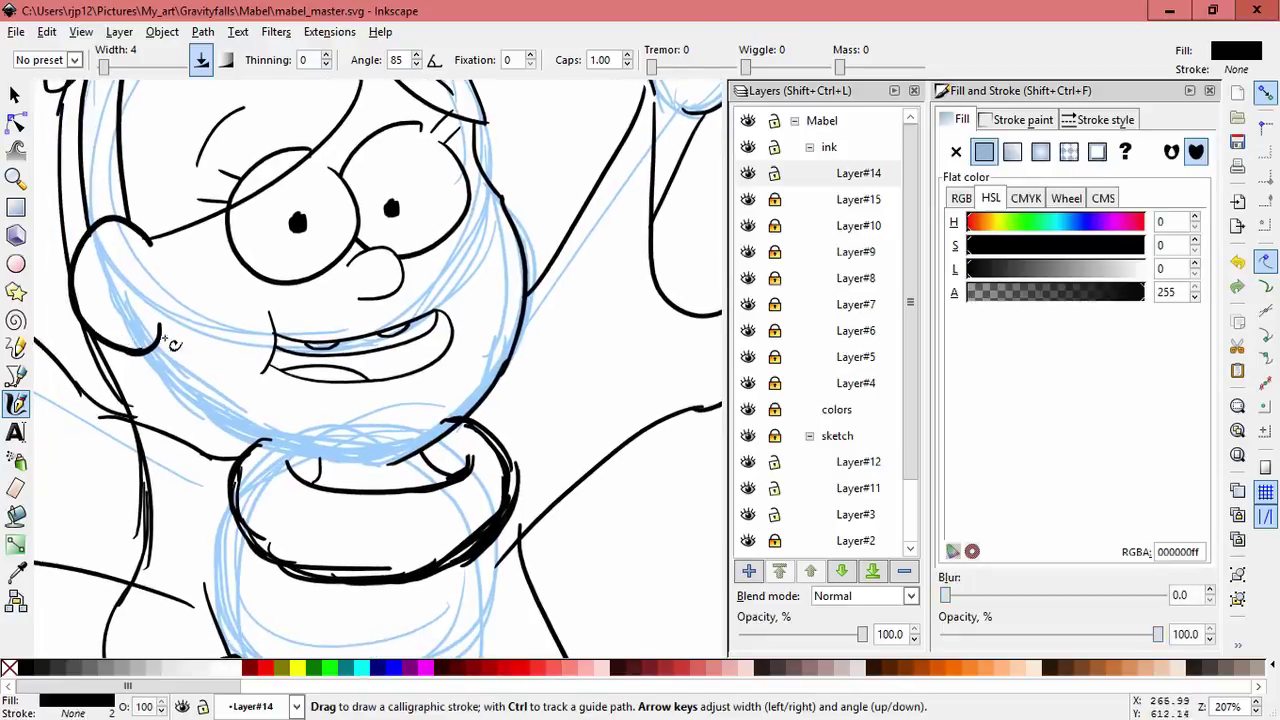
{"action": "left_click_drag", "start_coordinate": [160, 328], "coordinate": [229, 417]}
{"action": "mouse_move", "coordinate": [178, 372]}
{"action": "left_mouse_down"}
{"action": "mouse_move", "coordinate": [272, 440]}
{"action": "mouse_move", "coordinate": [340, 463]}
{"action": "mouse_move", "coordinate": [466, 418]}
{"action": "left_mouse_up"}
Step: Ink both sides of the downward-pointing leg, from the skirt hem toward the foot
{"action": "scroll", "coordinate": [590, 379], "scroll_direction": "down", "scroll_amount": 3}
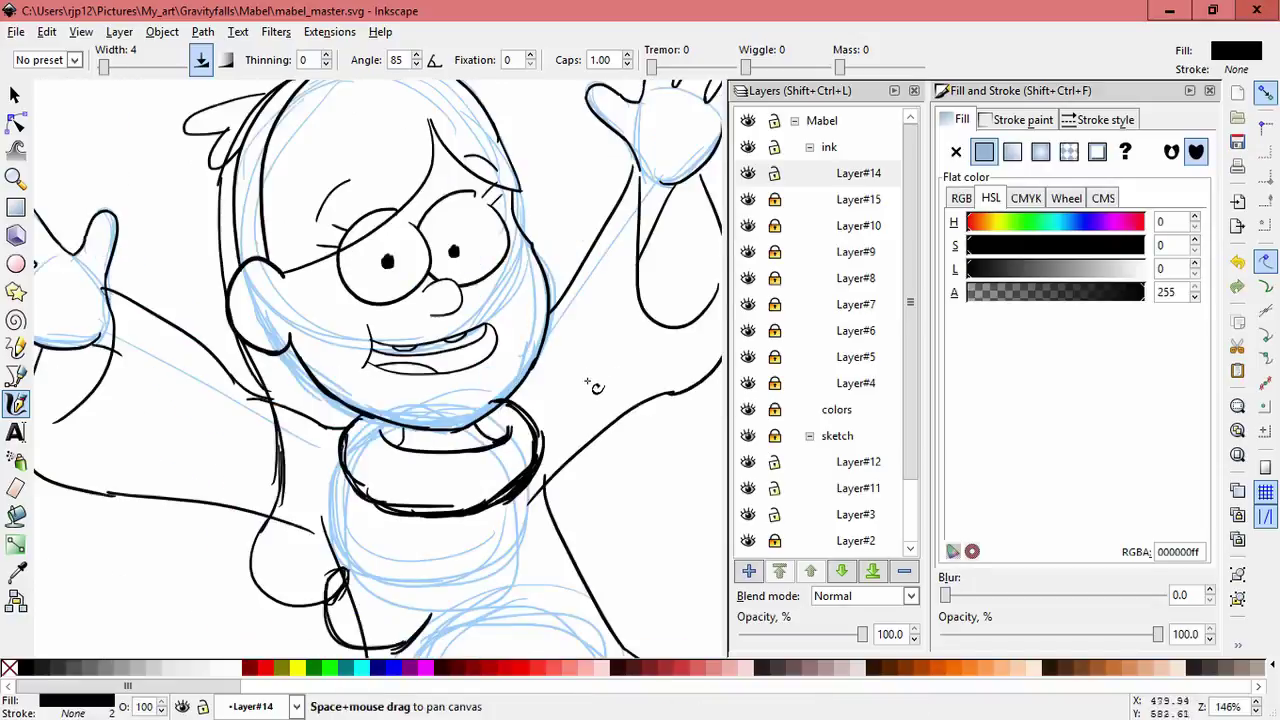
{"action": "left_click_drag", "start_coordinate": [648, 460], "coordinate": [555, 368]}
{"action": "left_click_drag", "start_coordinate": [522, 491], "coordinate": [503, 419]}
{"action": "scroll", "coordinate": [512, 425], "scroll_direction": "up", "scroll_amount": 3}
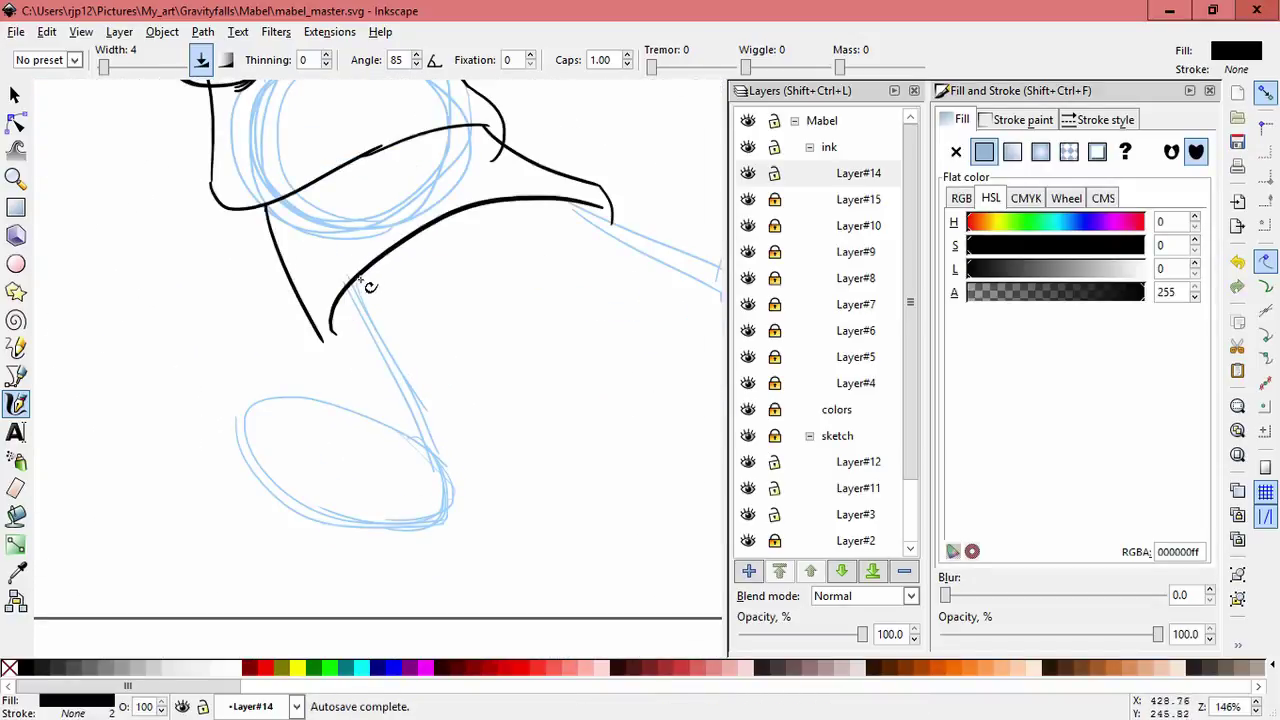
{"action": "mouse_move", "coordinate": [365, 277]}
{"action": "left_mouse_down"}
{"action": "mouse_move", "coordinate": [437, 446]}
{"action": "mouse_move", "coordinate": [458, 455]}
{"action": "left_mouse_up"}
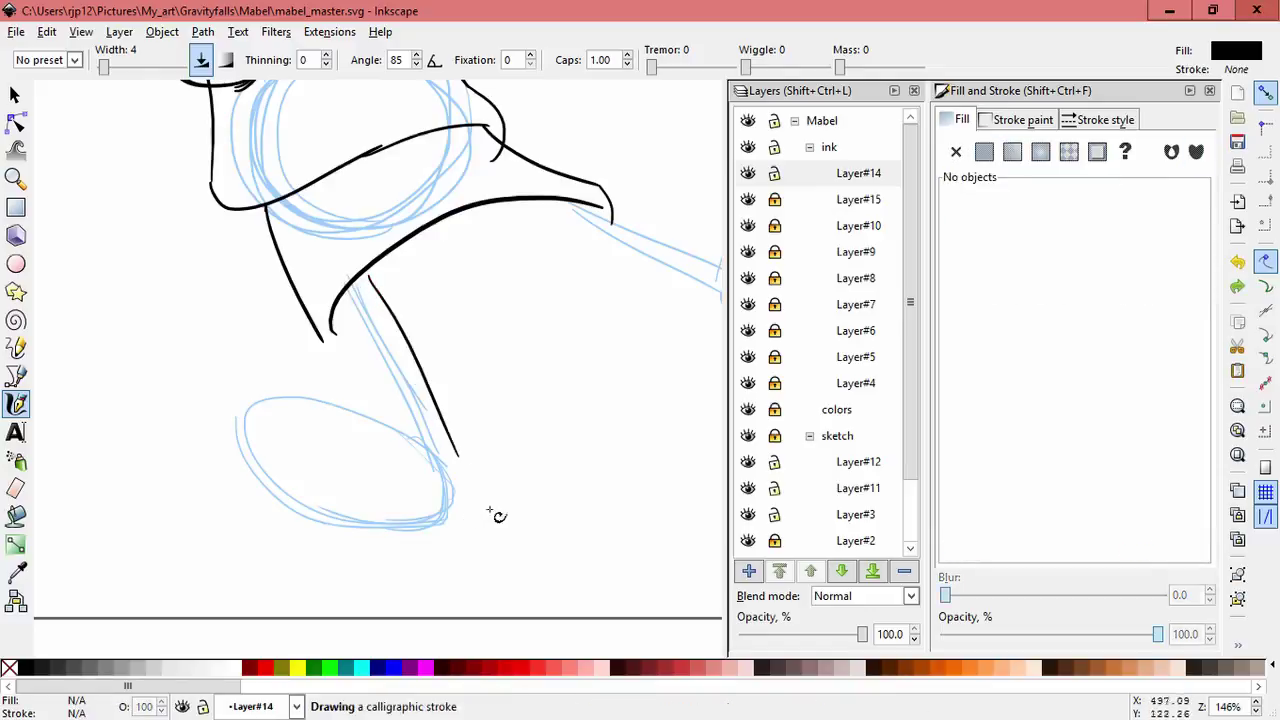
{"action": "left_click_drag", "start_coordinate": [346, 309], "coordinate": [380, 400]}
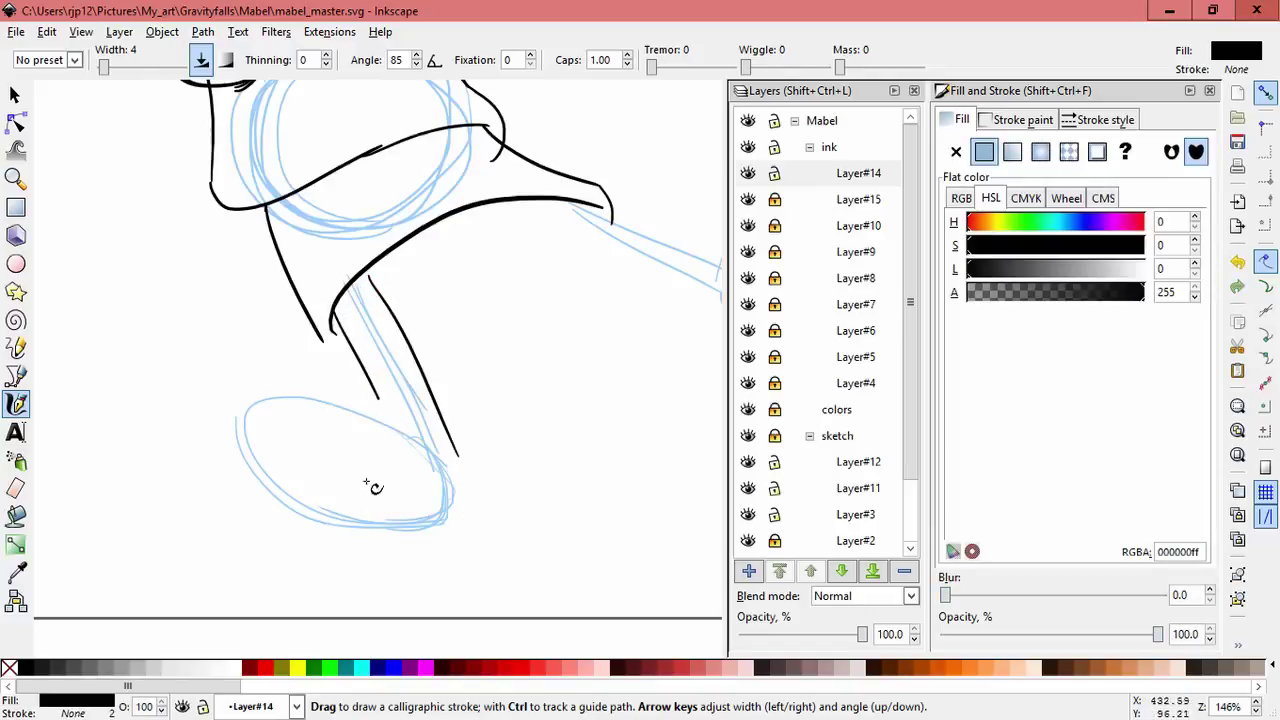
Step: Ink the upper and lower edges of the outstretched leg from the skirt hem toward the foot, redoing misplaced strokes
{"action": "key", "text": "space"}
{"action": "left_click_drag", "start_coordinate": [442, 415], "coordinate": [162, 442]}
{"action": "mouse_move", "coordinate": [240, 236]}
{"action": "left_mouse_down"}
{"action": "mouse_move", "coordinate": [407, 300]}
{"action": "mouse_move", "coordinate": [388, 320]}
{"action": "left_mouse_up"}
{"action": "key", "text": "ctrl+z"}
{"action": "left_click_drag", "start_coordinate": [310, 227], "coordinate": [426, 271]}
{"action": "key", "text": "ctrl+z"}
{"action": "left_click_drag", "start_coordinate": [334, 246], "coordinate": [451, 297]}
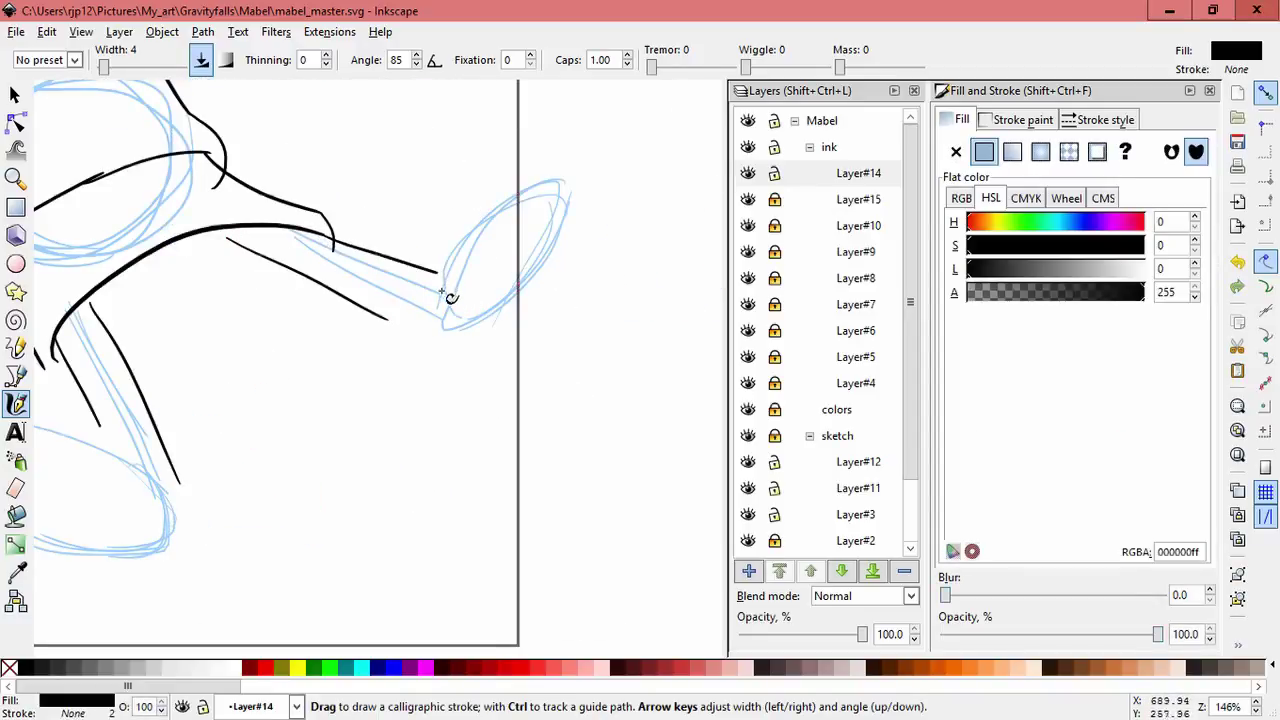
Step: Reposition and stretch the outstretched leg's lower edge stroke so it starts at the skirt hem and follows the leg
{"action": "left_click", "coordinate": [13, 95]}
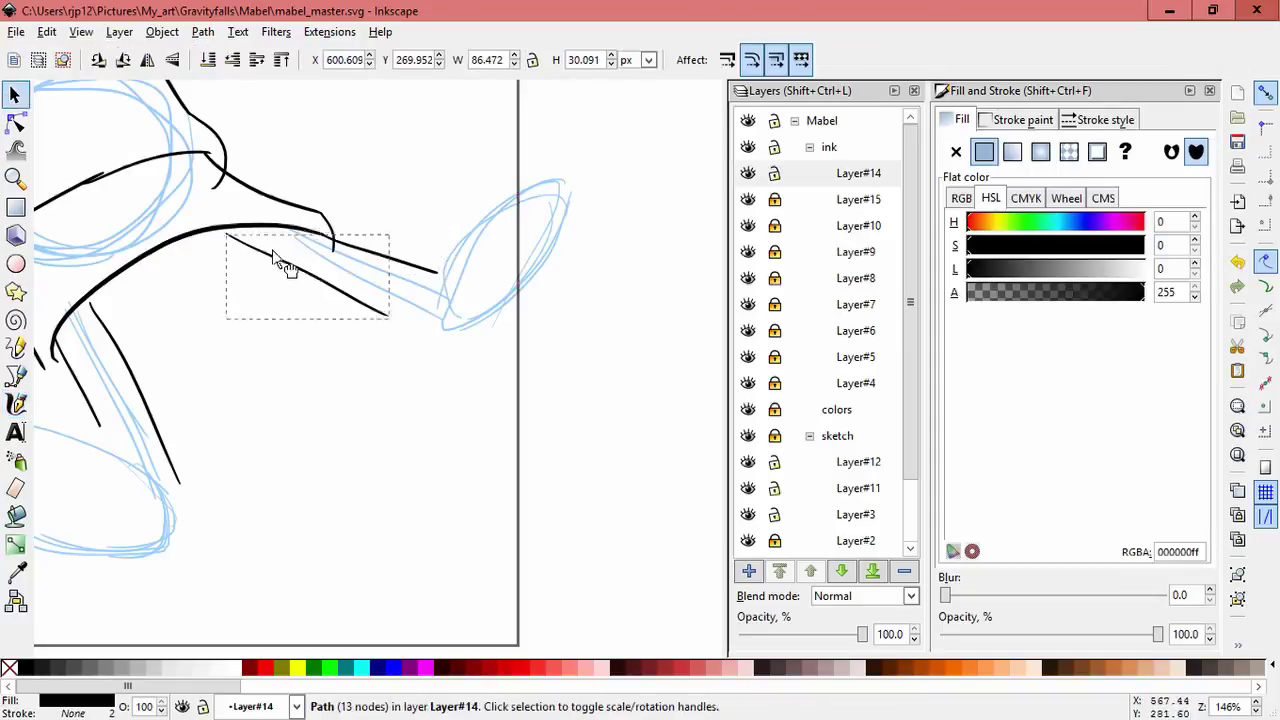
{"action": "left_click_drag", "start_coordinate": [277, 263], "coordinate": [286, 266]}
{"action": "left_click_drag", "start_coordinate": [400, 320], "coordinate": [411, 315]}
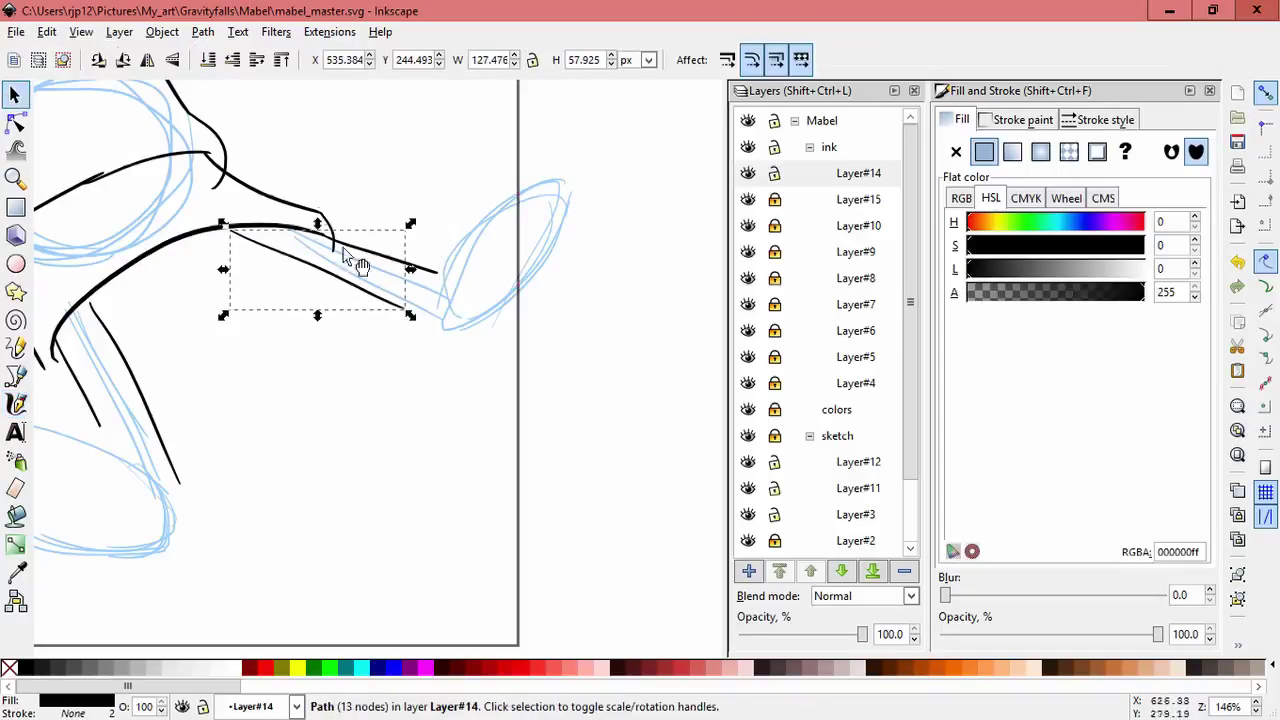
{"action": "left_click_drag", "start_coordinate": [223, 224], "coordinate": [214, 233]}
{"action": "left_click", "coordinate": [242, 400]}
Step: Add a new layer above Layer#14 and switch back to the Calligraphy tool
{"action": "left_click", "coordinate": [748, 570]}
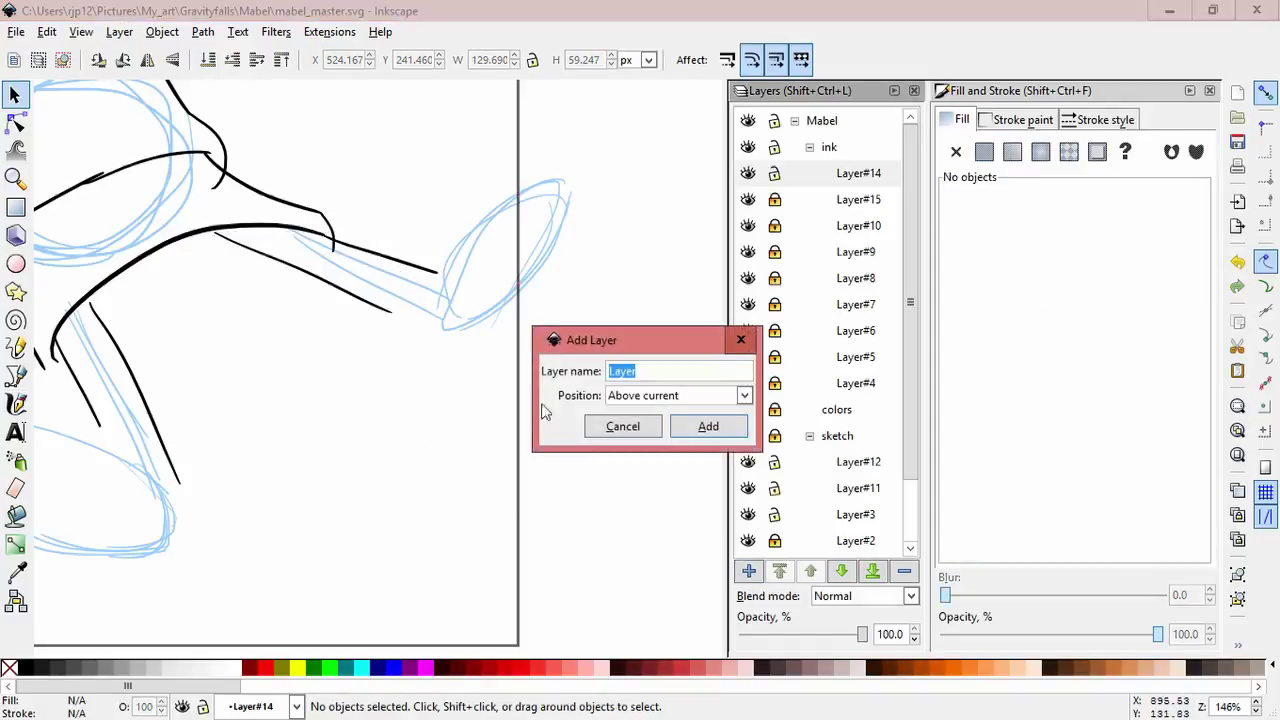
{"action": "left_click", "coordinate": [700, 432]}
{"action": "left_click", "coordinate": [16, 403]}
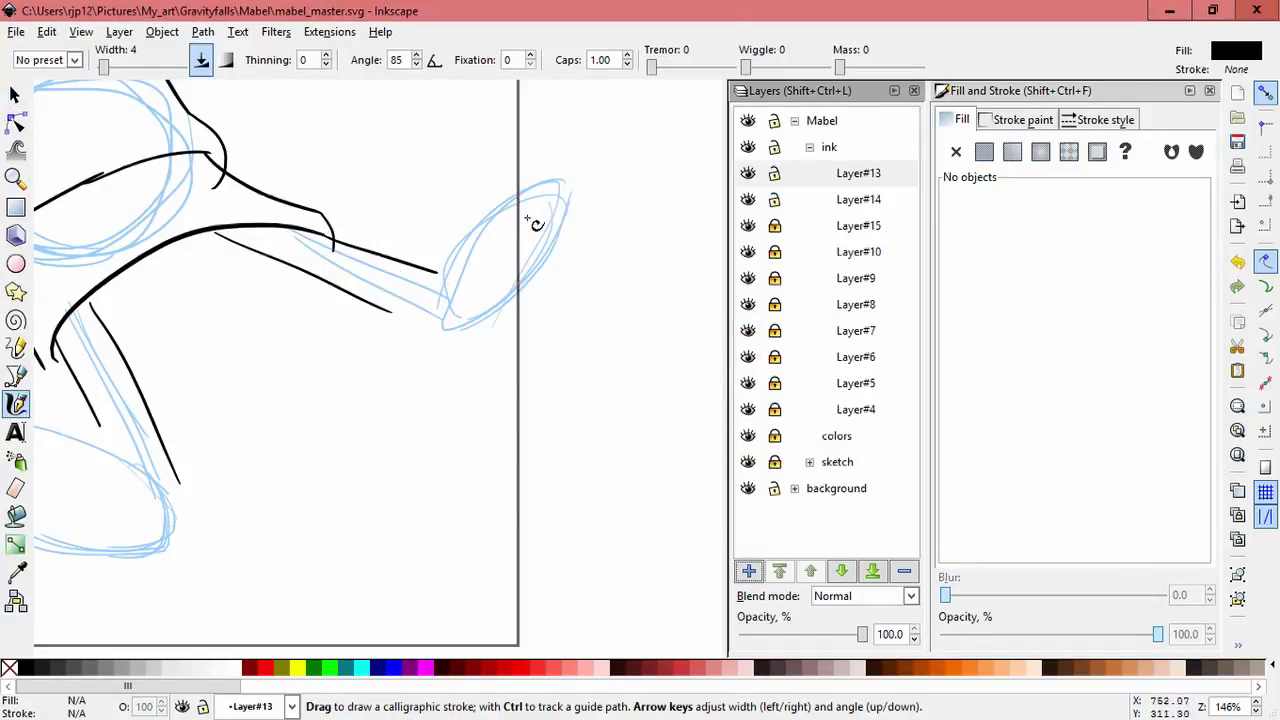
Step: Ink the outstretched foot's sole with a long inner edge and an outer edge curving around toe and heel, undoing surplus strokes
{"action": "left_click_drag", "start_coordinate": [543, 183], "coordinate": [493, 275]}
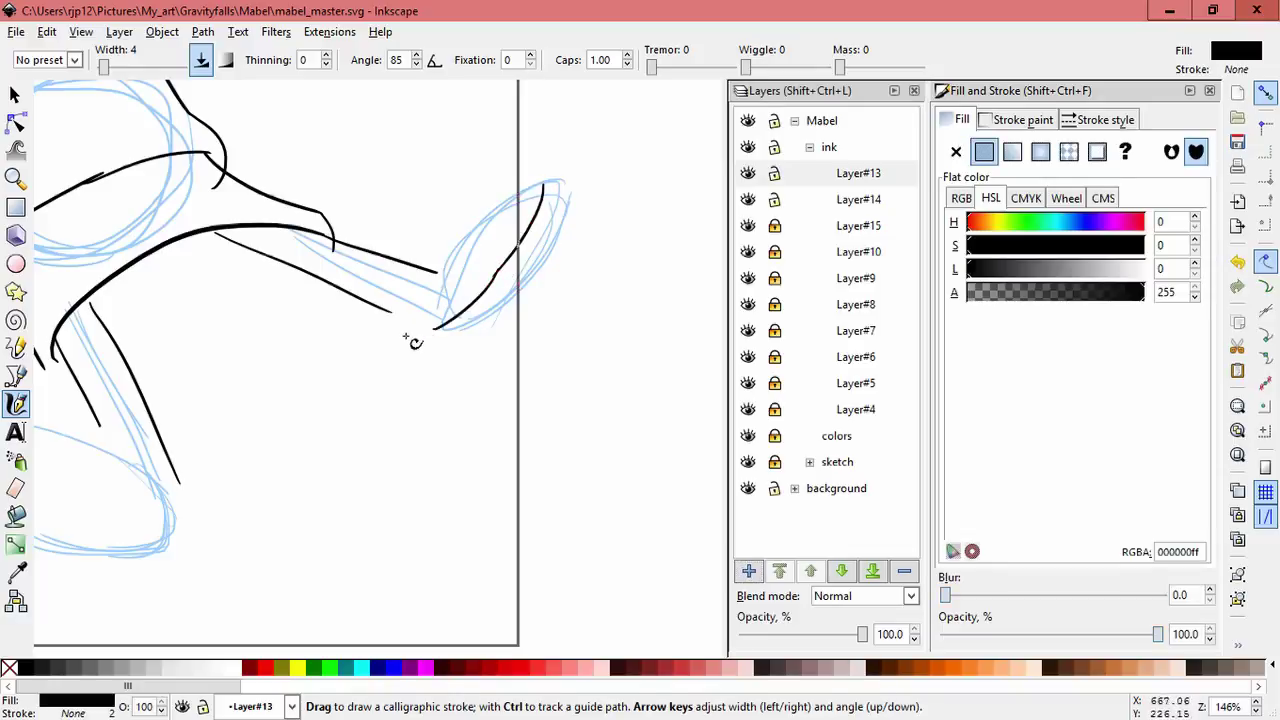
{"action": "mouse_move", "coordinate": [413, 342]}
{"action": "left_mouse_down"}
{"action": "mouse_move", "coordinate": [471, 314]}
{"action": "mouse_move", "coordinate": [508, 270]}
{"action": "left_mouse_up"}
{"action": "key", "text": "ctrl+z"}
{"action": "left_click_drag", "start_coordinate": [422, 336], "coordinate": [505, 262]}
{"action": "left_click_drag", "start_coordinate": [544, 183], "coordinate": [571, 207]}
{"action": "key", "text": "ctrl+z"}
{"action": "mouse_move", "coordinate": [542, 186]}
{"action": "left_mouse_down"}
{"action": "mouse_move", "coordinate": [521, 313]}
{"action": "mouse_move", "coordinate": [447, 350]}
{"action": "left_mouse_up"}
{"action": "mouse_move", "coordinate": [423, 336]}
{"action": "left_mouse_down"}
{"action": "mouse_move", "coordinate": [448, 350]}
{"action": "mouse_move", "coordinate": [497, 342]}
{"action": "left_mouse_up"}
{"action": "key", "text": "ctrl+z"}
{"action": "key", "text": "ctrl+z"}
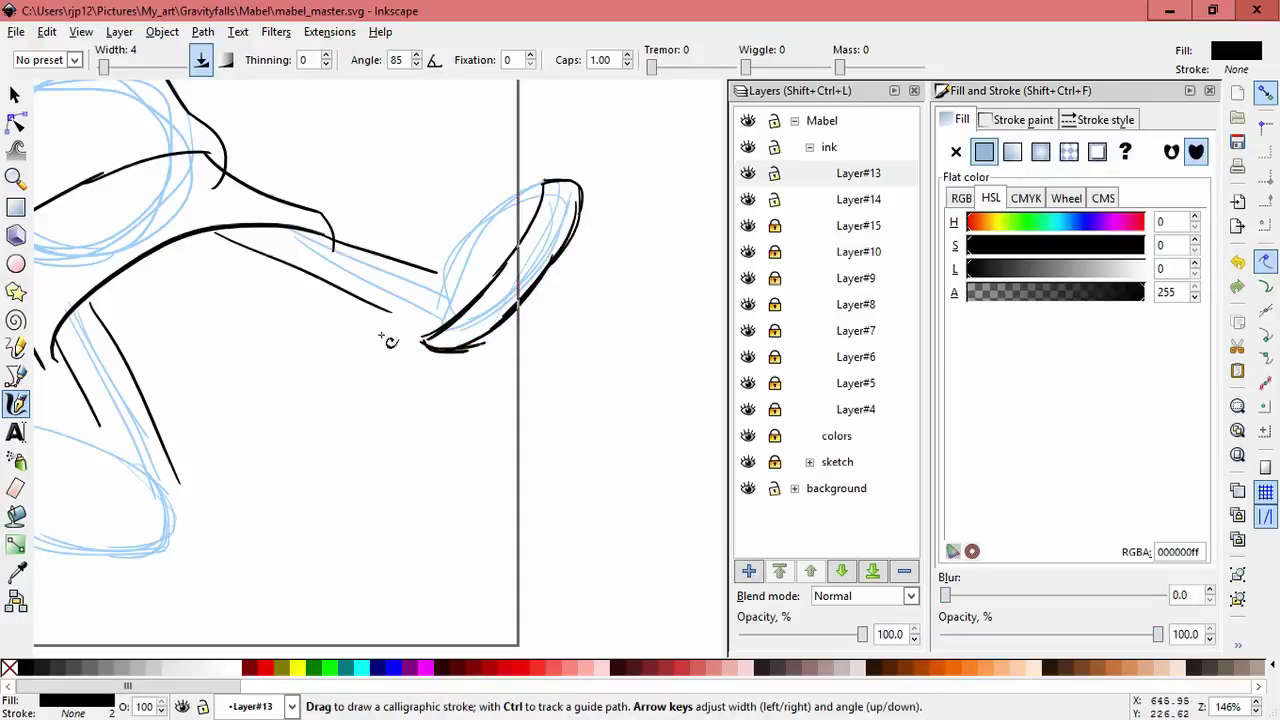
{"action": "key", "text": "ctrl+z"}
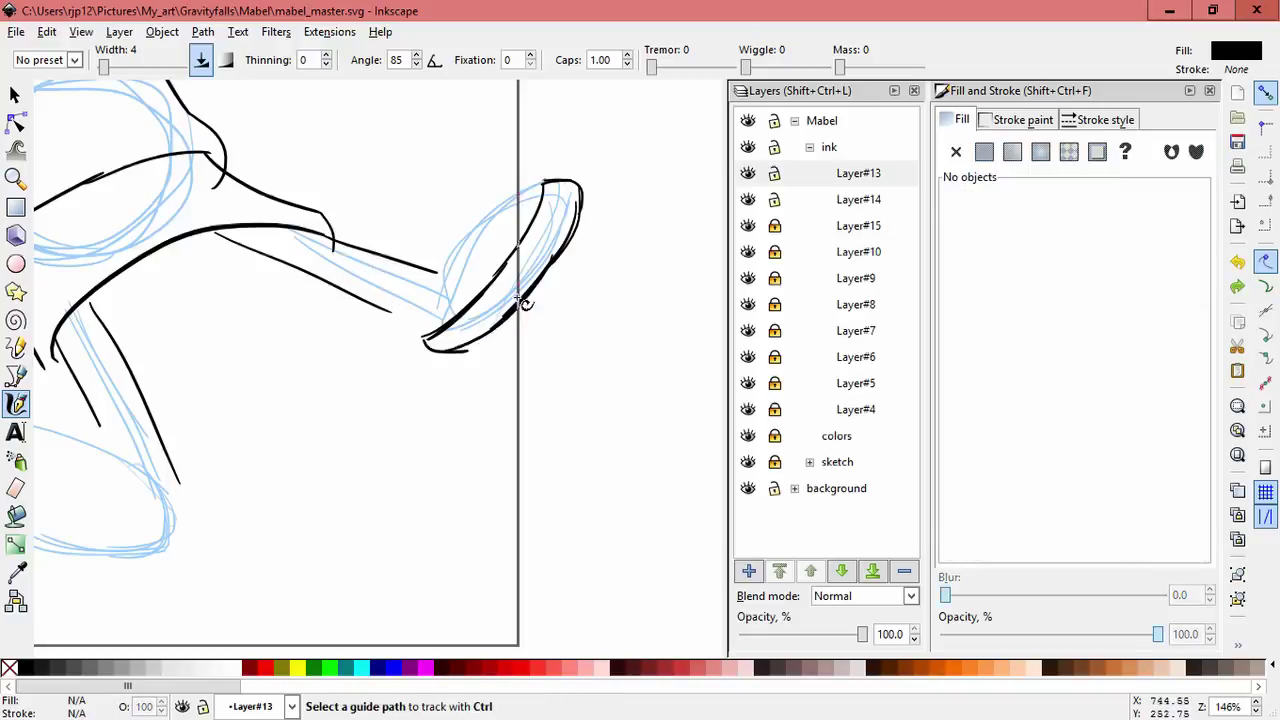
Step: Delete the two strokes forming the sole's inner edge and hide the docked dialogs
{"action": "key", "text": "s"}
{"action": "left_click", "coordinate": [515, 262]}
{"action": "key", "text": "Delete"}
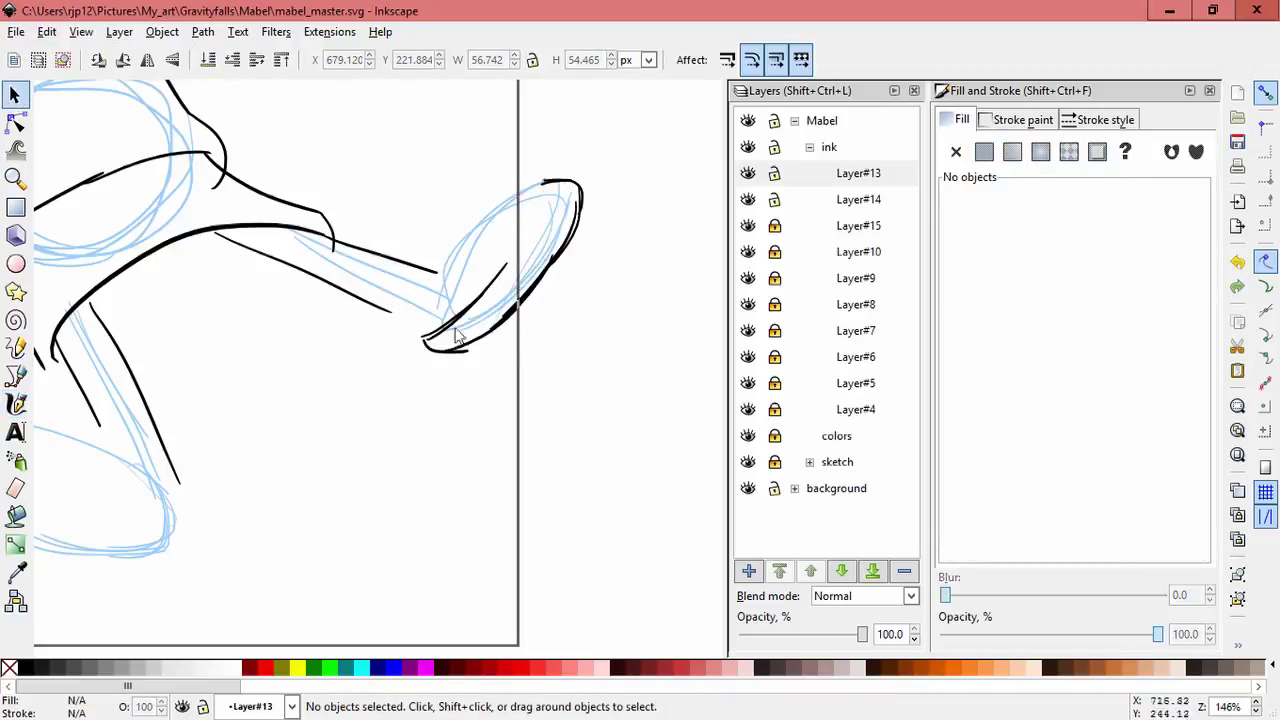
{"action": "key", "text": "F12"}
{"action": "left_click", "coordinate": [490, 292]}
{"action": "key", "text": "Delete"}
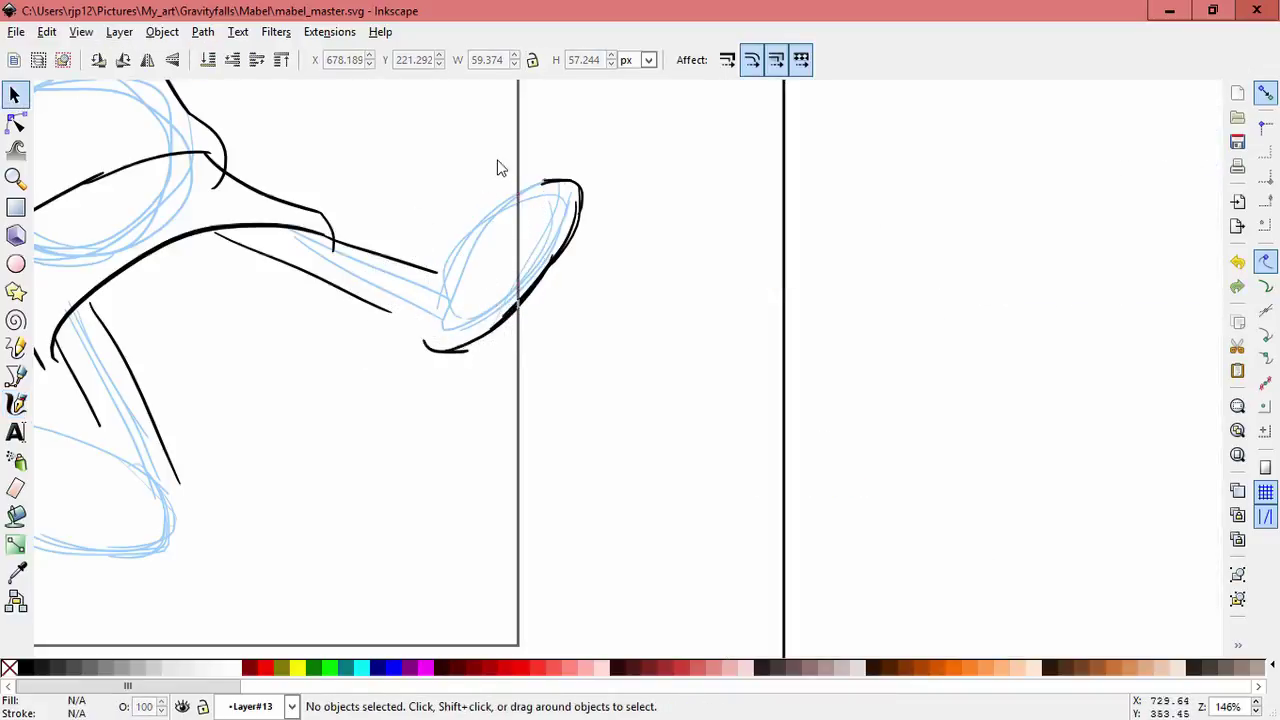
Step: Show the docked dialogs again and place the Layers dialog in its own column beside Fill and Stroke
{"action": "left_click", "coordinate": [161, 31]}
{"action": "left_click", "coordinate": [143, 56]}
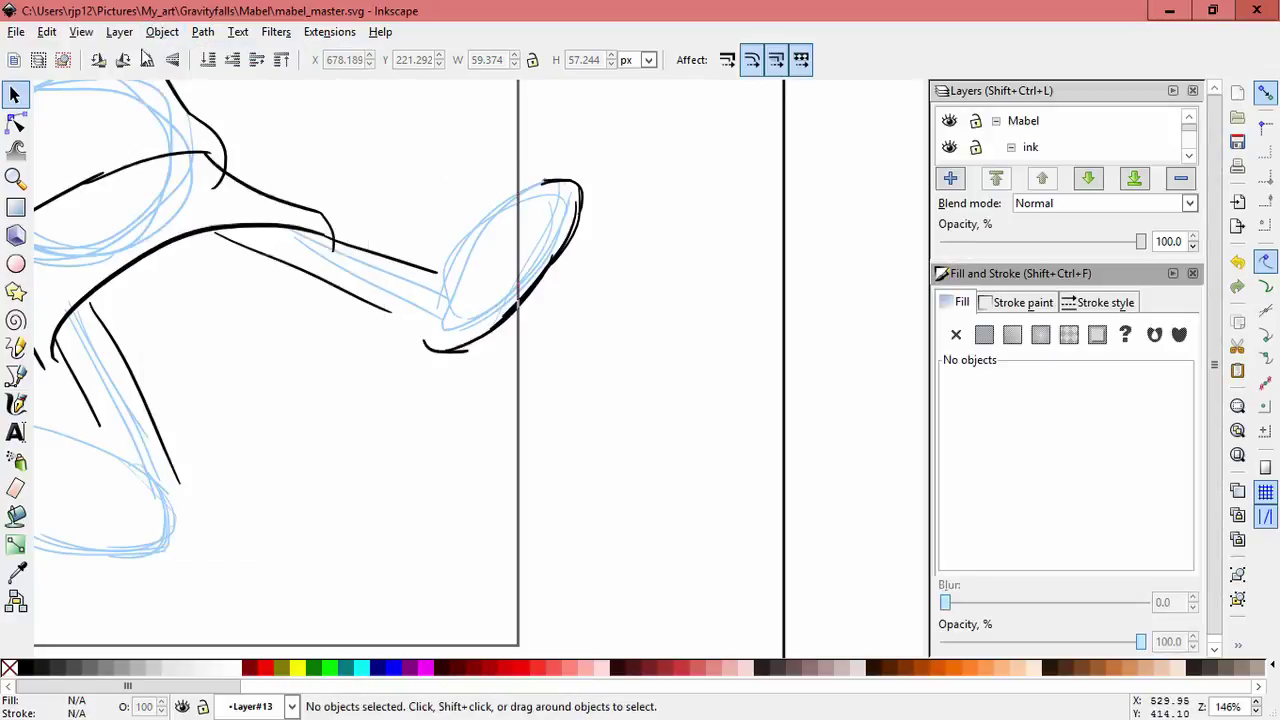
{"action": "left_click_drag", "start_coordinate": [1053, 93], "coordinate": [1009, 378]}
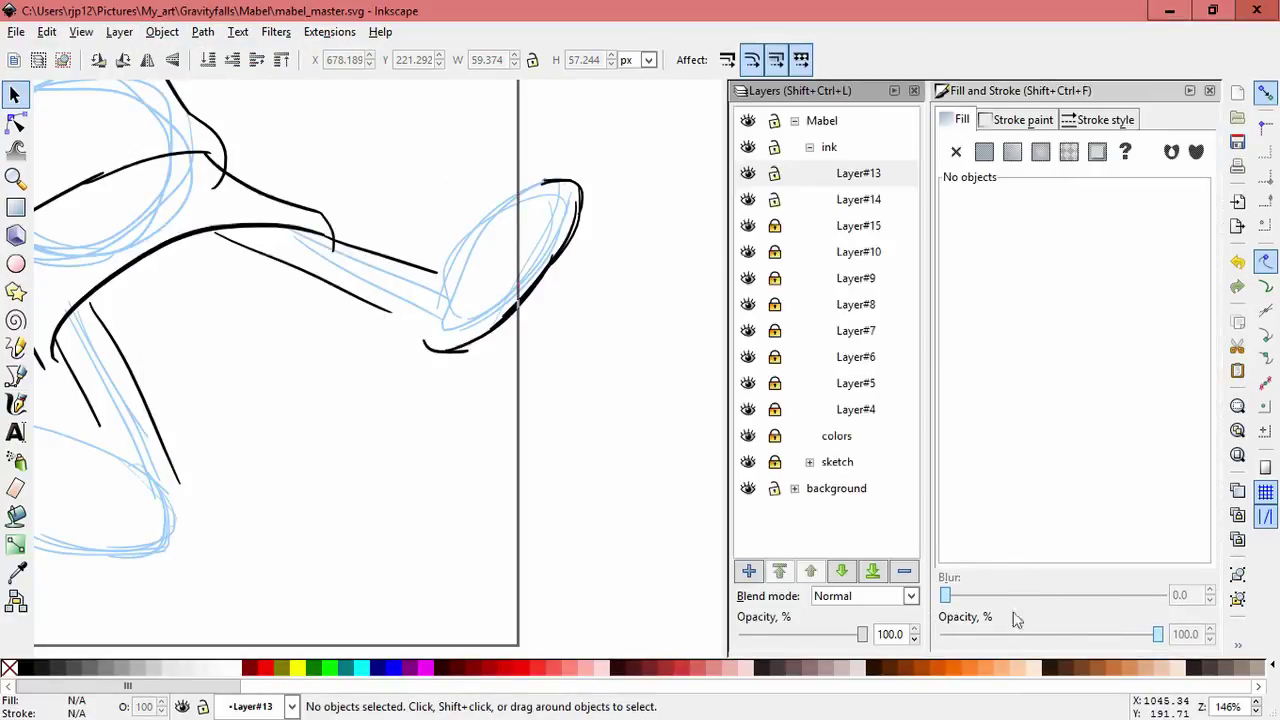
Step: Ink the outstretched shoe's upper edge from toe to heel with the Calligraphy tool, undoing surplus strokes
{"action": "left_click", "coordinate": [16, 403]}
{"action": "mouse_move", "coordinate": [545, 186]}
{"action": "left_mouse_down"}
{"action": "mouse_move", "coordinate": [465, 250]}
{"action": "mouse_move", "coordinate": [427, 335]}
{"action": "left_mouse_up"}
{"action": "left_click_drag", "start_coordinate": [477, 245], "coordinate": [430, 340]}
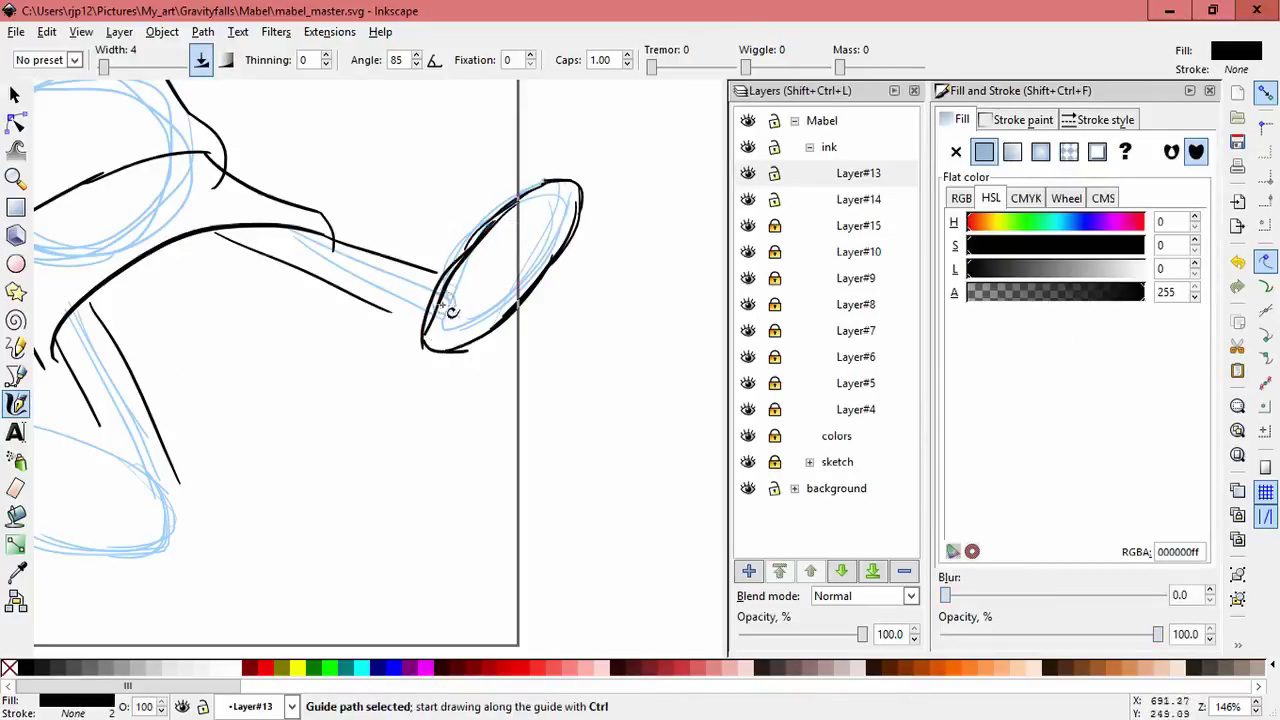
{"action": "key", "text": "ctrl+z"}
{"action": "key", "text": "ctrl+z"}
{"action": "key", "text": "ctrl+z"}
{"action": "left_click_drag", "start_coordinate": [478, 238], "coordinate": [427, 338]}
{"action": "left_click_drag", "start_coordinate": [440, 293], "coordinate": [427, 343]}
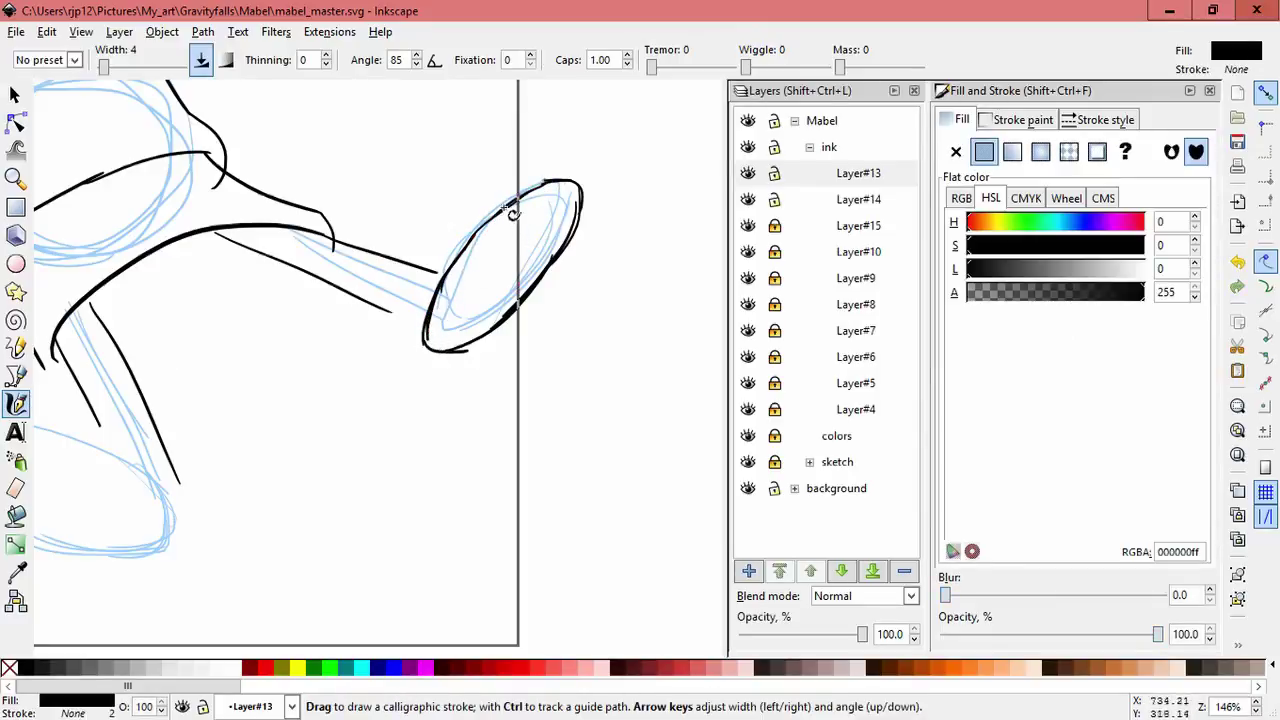
{"action": "left_click_drag", "start_coordinate": [533, 194], "coordinate": [462, 258]}
Step: Ink the outstretched shoe's inner sole line, and add the sock cuff with a line joining ankle to heel
{"action": "mouse_move", "coordinate": [571, 218]}
{"action": "left_mouse_down"}
{"action": "mouse_move", "coordinate": [505, 308]}
{"action": "mouse_move", "coordinate": [471, 322]}
{"action": "left_mouse_up"}
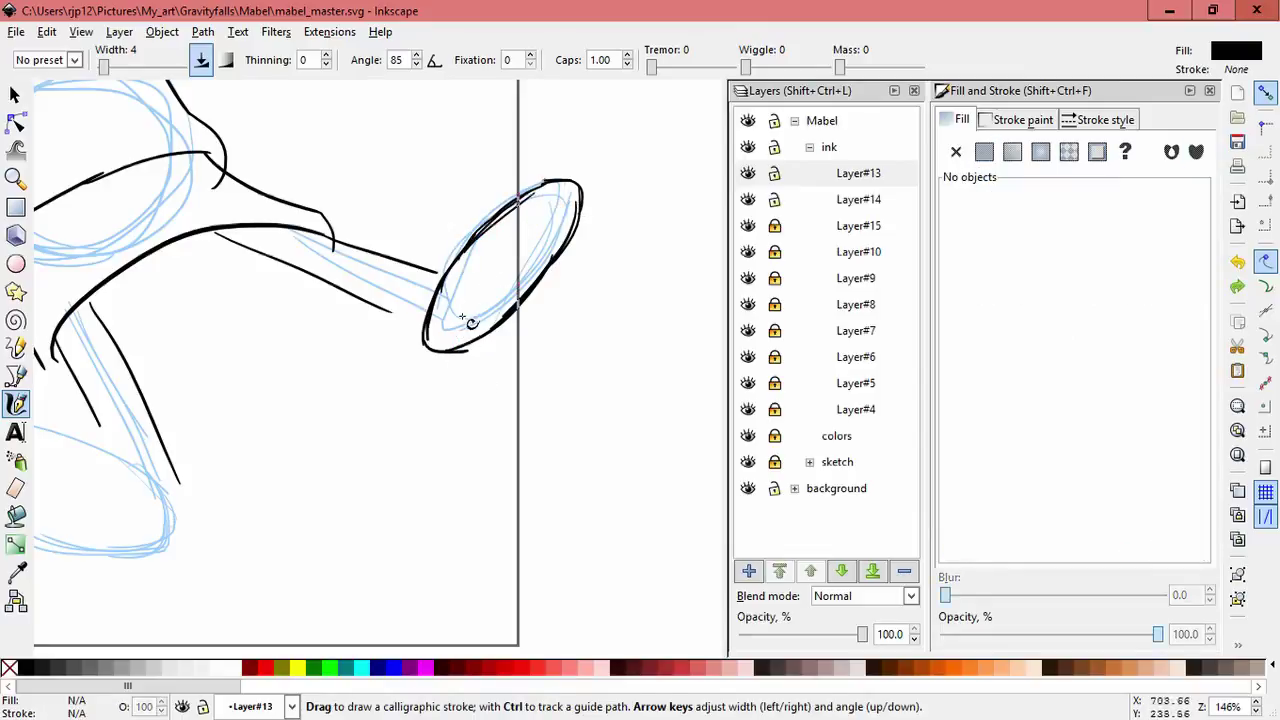
{"action": "left_click_drag", "start_coordinate": [577, 210], "coordinate": [463, 343]}
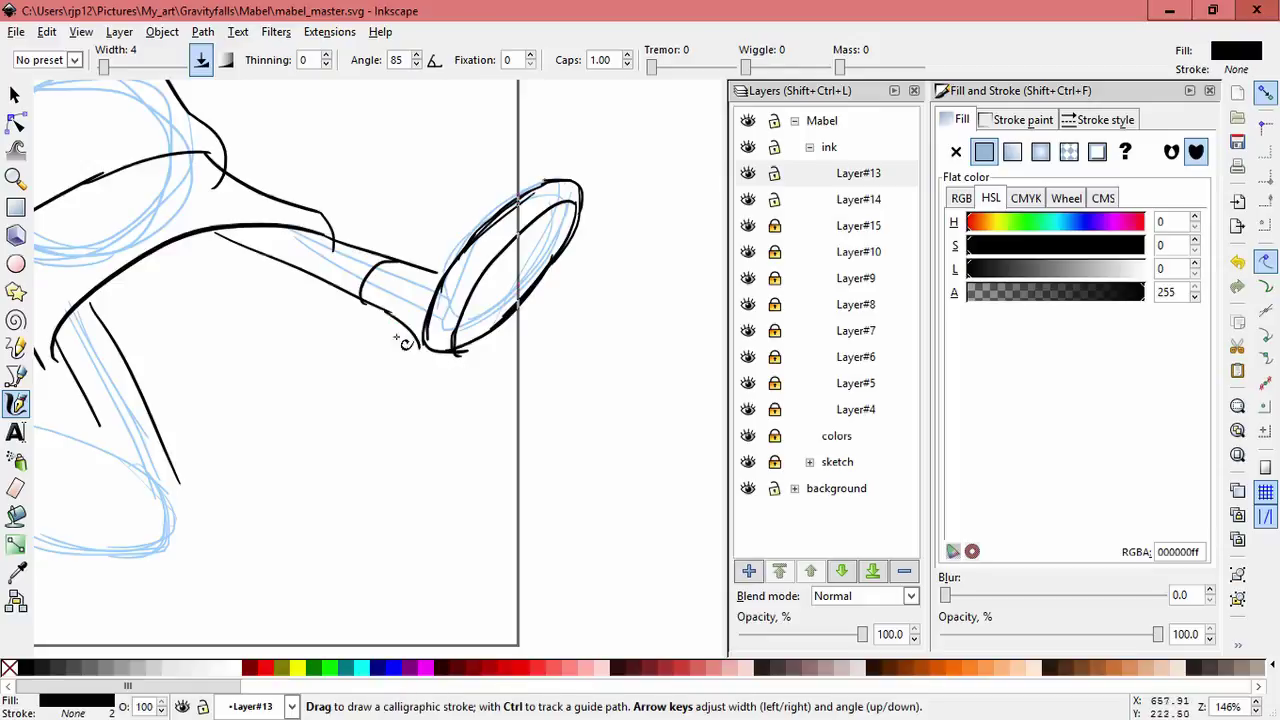
{"action": "key", "text": "ctrl+z"}
{"action": "left_click_drag", "start_coordinate": [386, 311], "coordinate": [421, 342]}
{"action": "left_click_drag", "start_coordinate": [440, 264], "coordinate": [534, 189]}
Step: Ink the lower shoe's curved upper edge and the sock cuff across the lower leg
{"action": "key", "text": "space"}
{"action": "left_click_drag", "start_coordinate": [163, 390], "coordinate": [332, 287]}
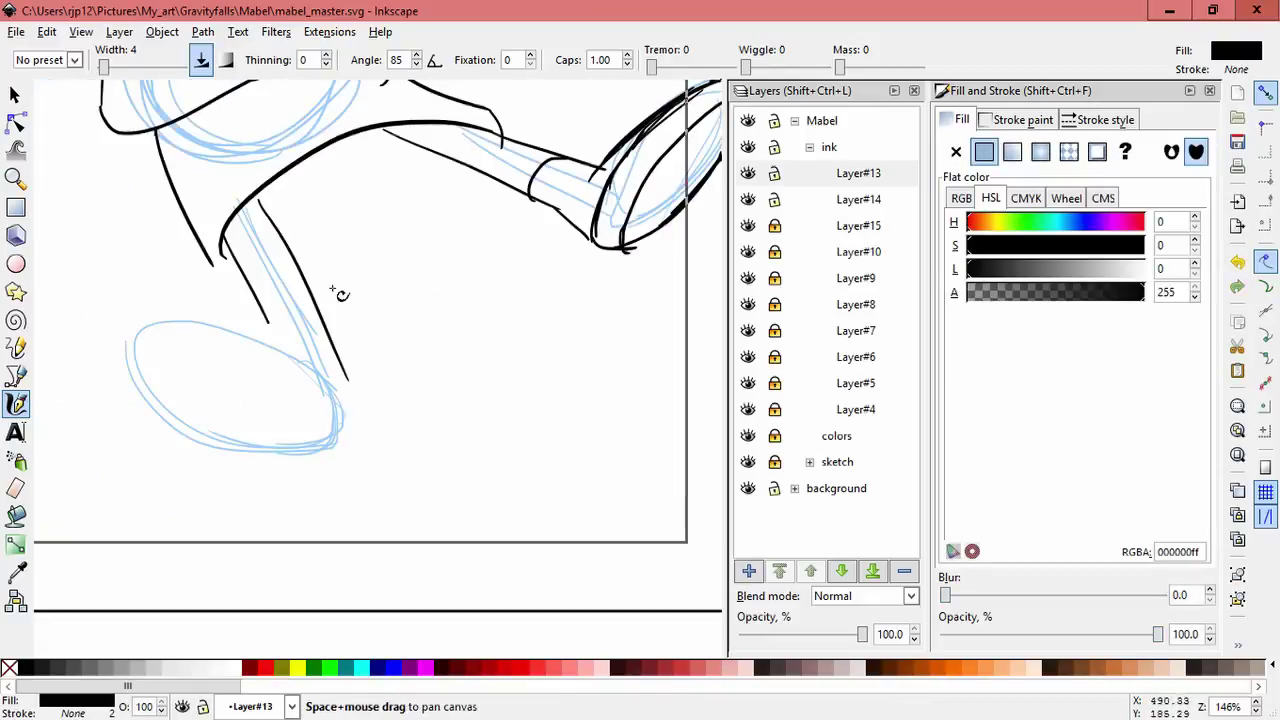
{"action": "mouse_move", "coordinate": [130, 342]}
{"action": "left_mouse_down"}
{"action": "mouse_move", "coordinate": [288, 362]}
{"action": "mouse_move", "coordinate": [280, 320]}
{"action": "mouse_move", "coordinate": [330, 342]}
{"action": "left_mouse_up"}
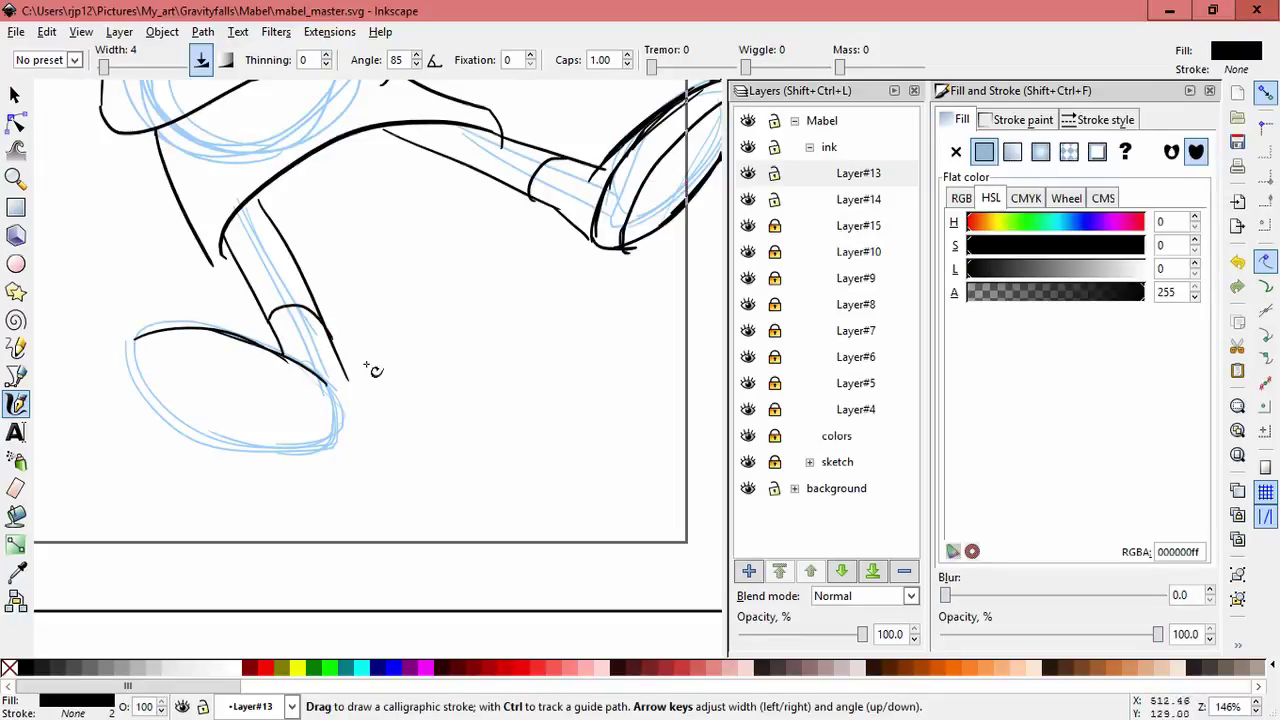
Step: Ink the lower shoe's sole as a long oval narrowing to a point at the heel, undoing surplus strokes
{"action": "mouse_move", "coordinate": [137, 360]}
{"action": "left_mouse_down"}
{"action": "mouse_move", "coordinate": [281, 480]}
{"action": "mouse_move", "coordinate": [340, 466]}
{"action": "left_mouse_up"}
{"action": "key", "text": "ctrl+z"}
{"action": "key", "text": "ctrl+z"}
{"action": "mouse_move", "coordinate": [152, 365]}
{"action": "left_mouse_down"}
{"action": "mouse_move", "coordinate": [280, 452]}
{"action": "mouse_move", "coordinate": [343, 460]}
{"action": "left_mouse_up"}
{"action": "mouse_move", "coordinate": [152, 368]}
{"action": "left_mouse_down"}
{"action": "mouse_move", "coordinate": [211, 369]}
{"action": "mouse_move", "coordinate": [360, 420]}
{"action": "mouse_move", "coordinate": [353, 443]}
{"action": "mouse_move", "coordinate": [362, 416]}
{"action": "left_mouse_up"}
{"action": "key", "text": "ctrl+z"}
{"action": "key", "text": "ctrl+z"}
{"action": "key", "text": "ctrl+z"}
{"action": "key", "text": "ctrl+z"}
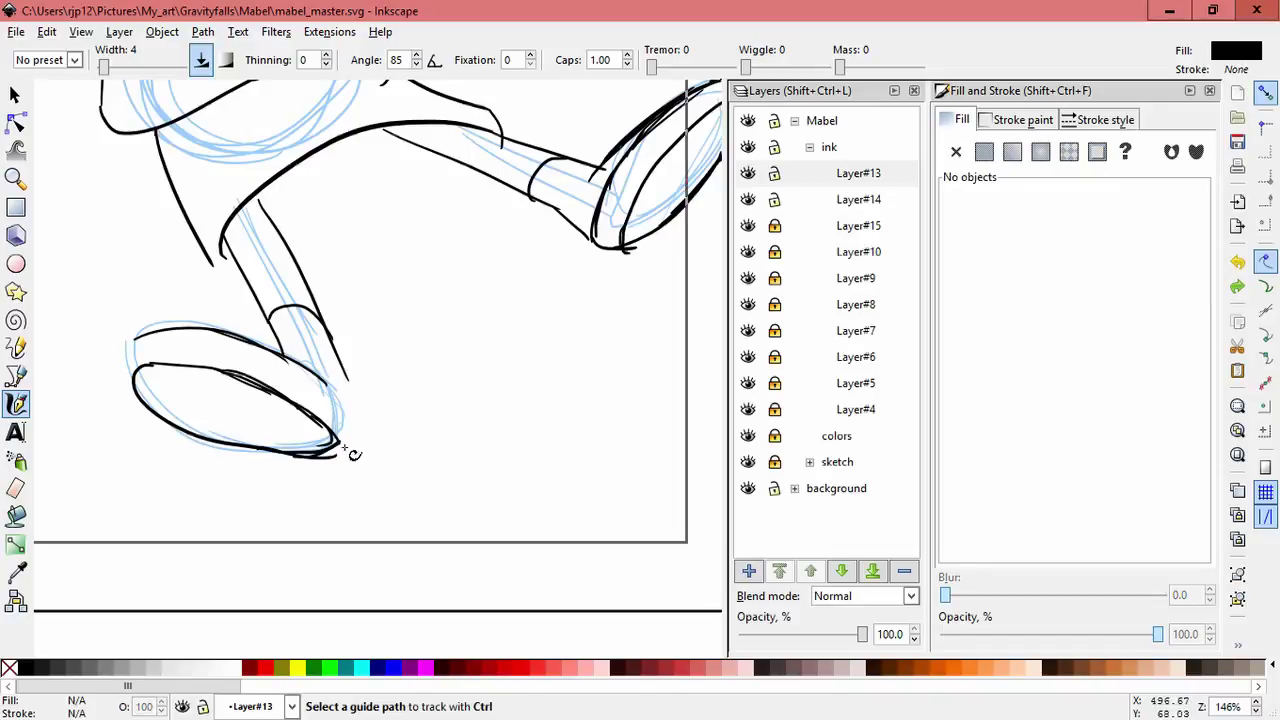
{"action": "key", "text": "ctrl+z"}
Step: Close the lower shoe's outline with thickened strokes around the heel up to the ankle and around the toe
{"action": "left_click_drag", "start_coordinate": [316, 455], "coordinate": [340, 443]}
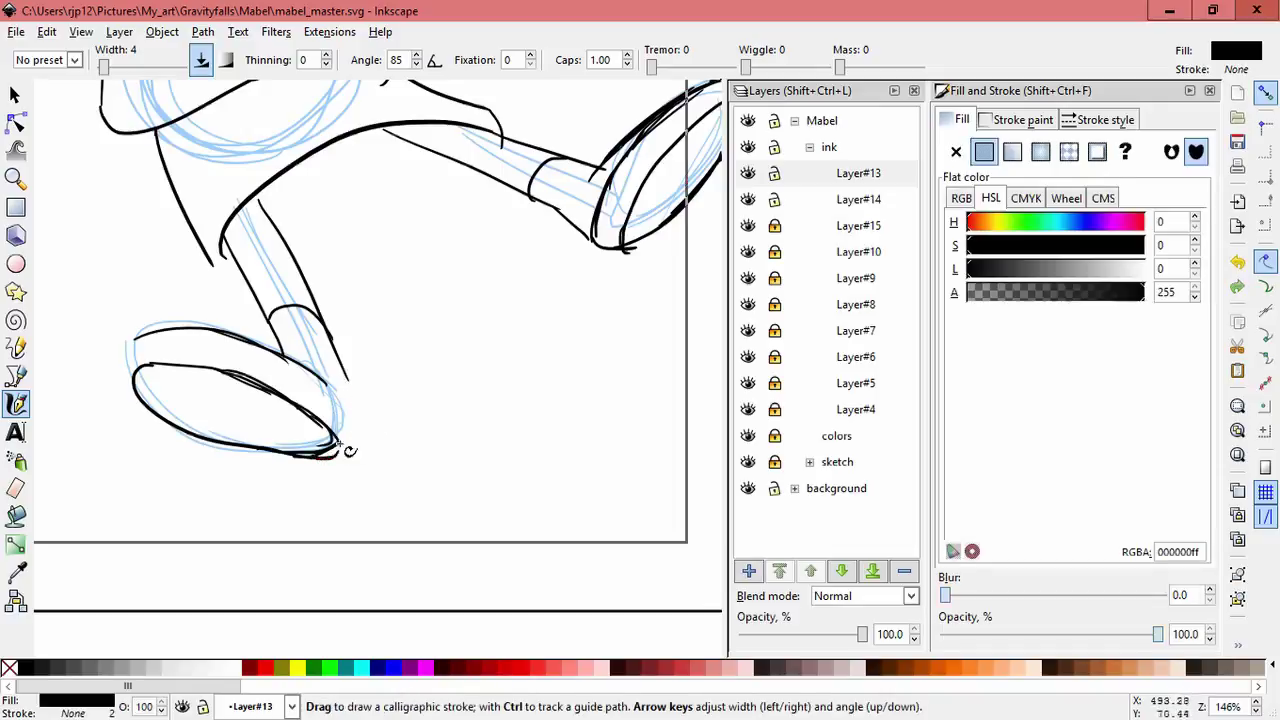
{"action": "left_click_drag", "start_coordinate": [345, 368], "coordinate": [358, 413]}
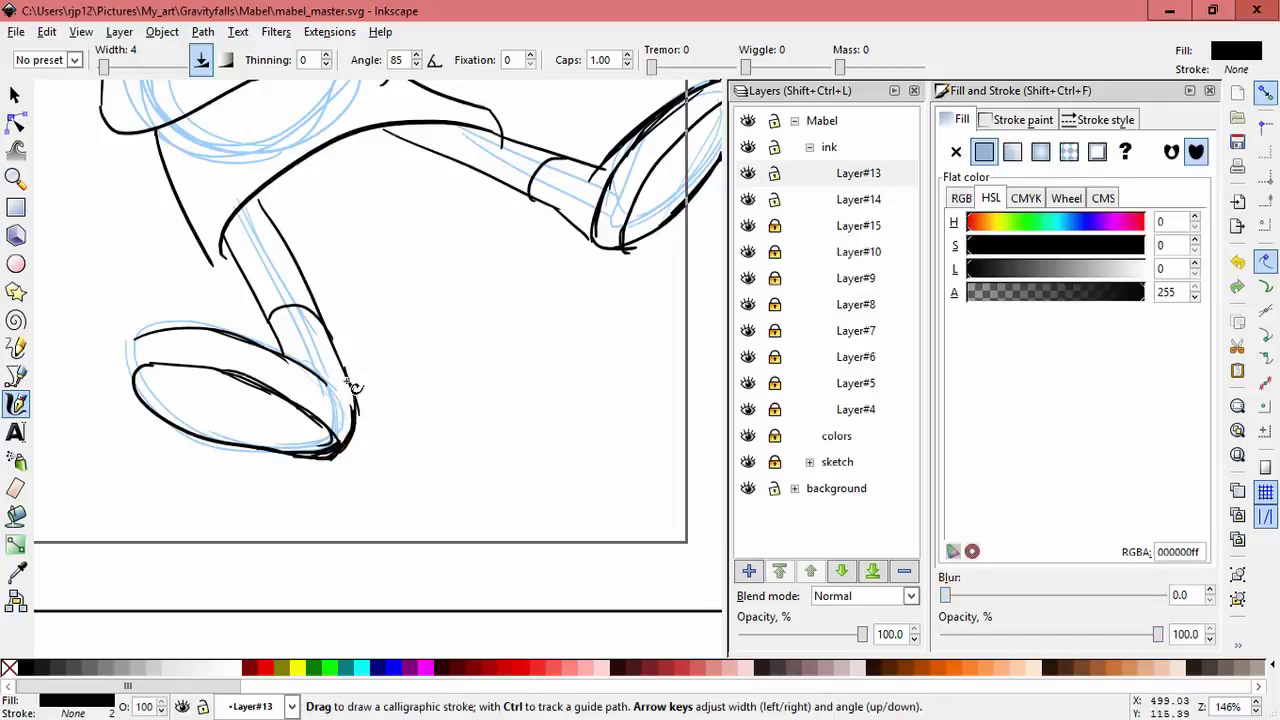
{"action": "left_click_drag", "start_coordinate": [140, 362], "coordinate": [156, 414]}
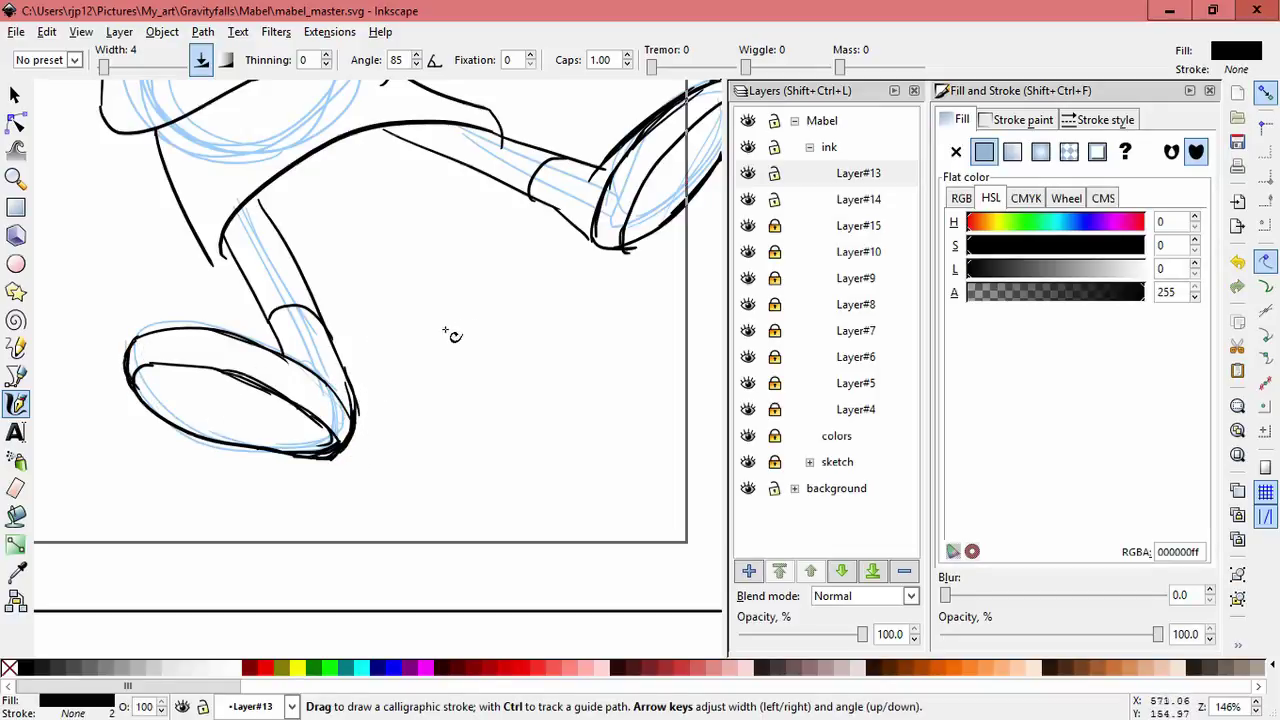
Step: Switch to the Selector tool and hide the sketch layer so that only the ink remains in view
{"action": "scroll", "coordinate": [452, 335], "scroll_direction": "down", "scroll_amount": 6}
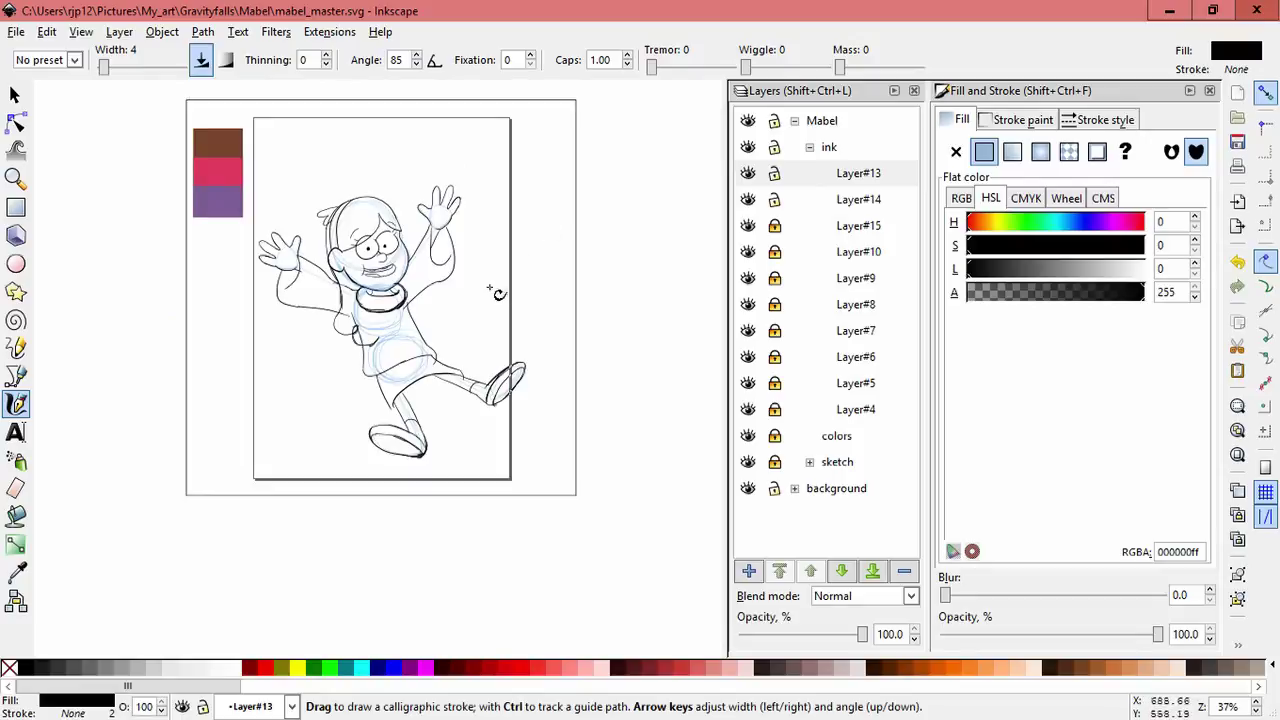
{"action": "key", "text": "s"}
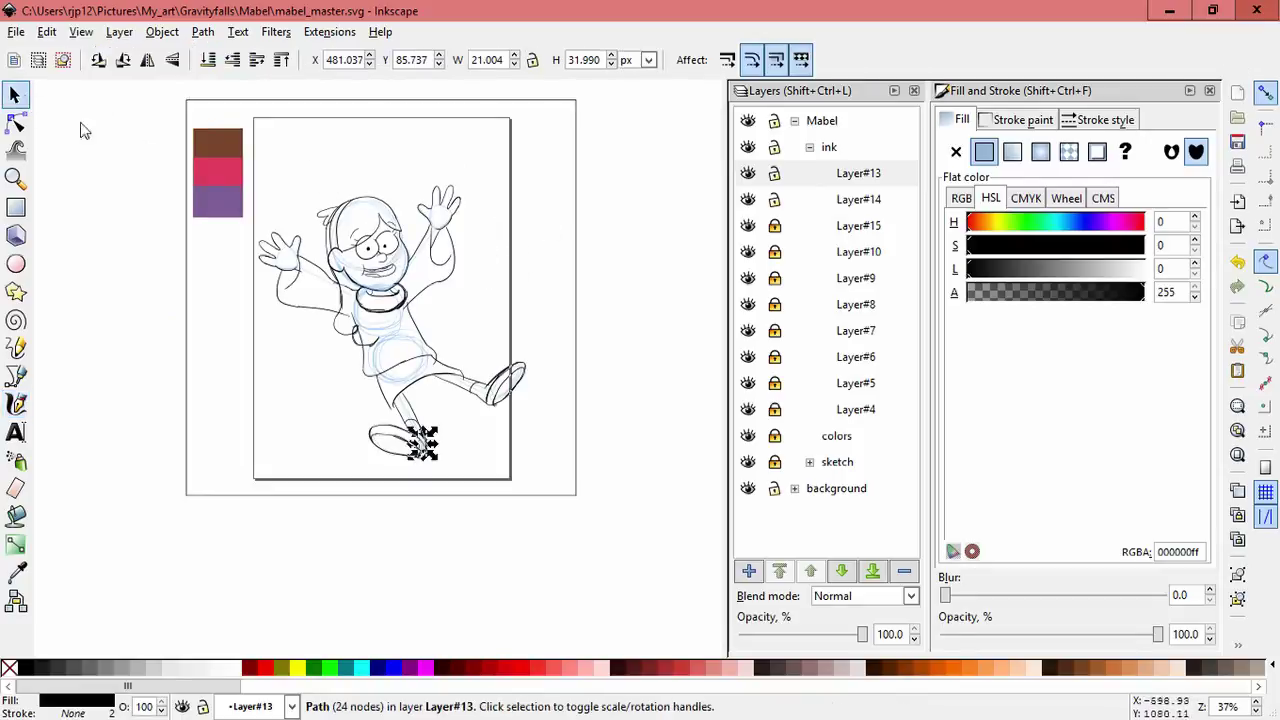
{"action": "left_click", "coordinate": [748, 462]}
{"action": "left_click", "coordinate": [610, 465]}
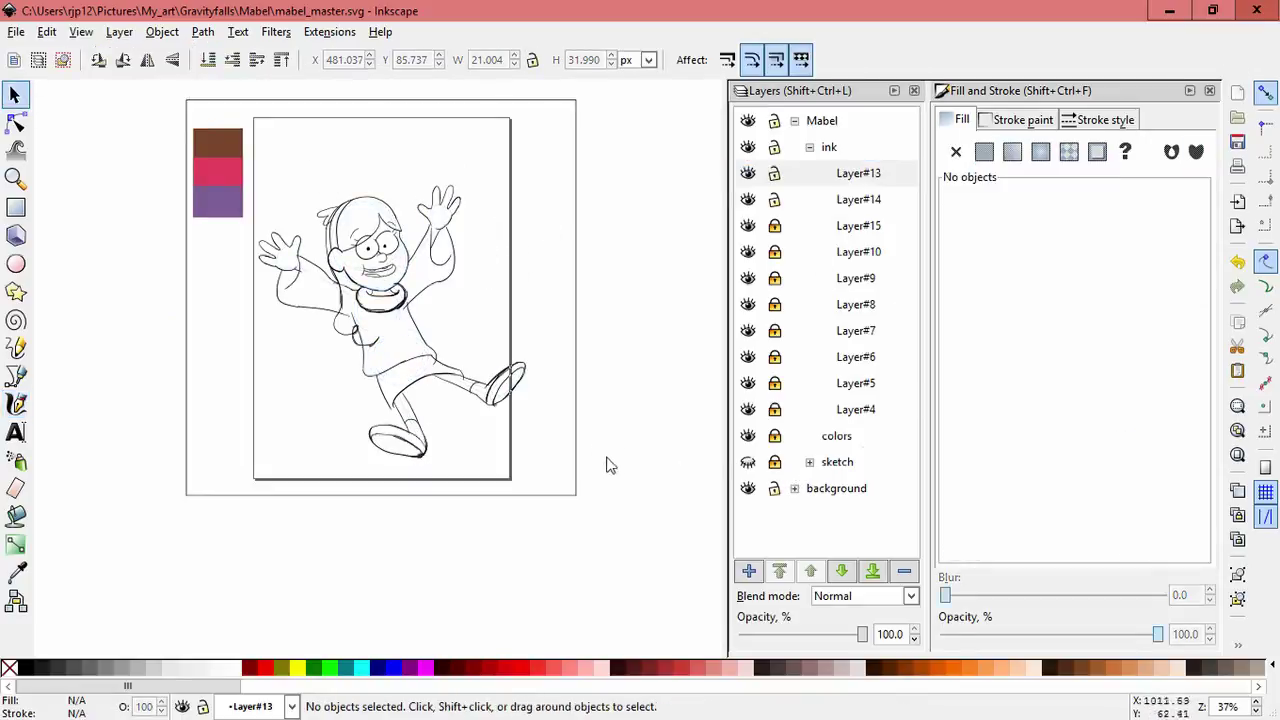
Step: Unlock Layer#15 through Layer#4 and scale the whole line art down to about 704 by 722 px, inside the page
{"action": "left_click", "coordinate": [775, 226]}
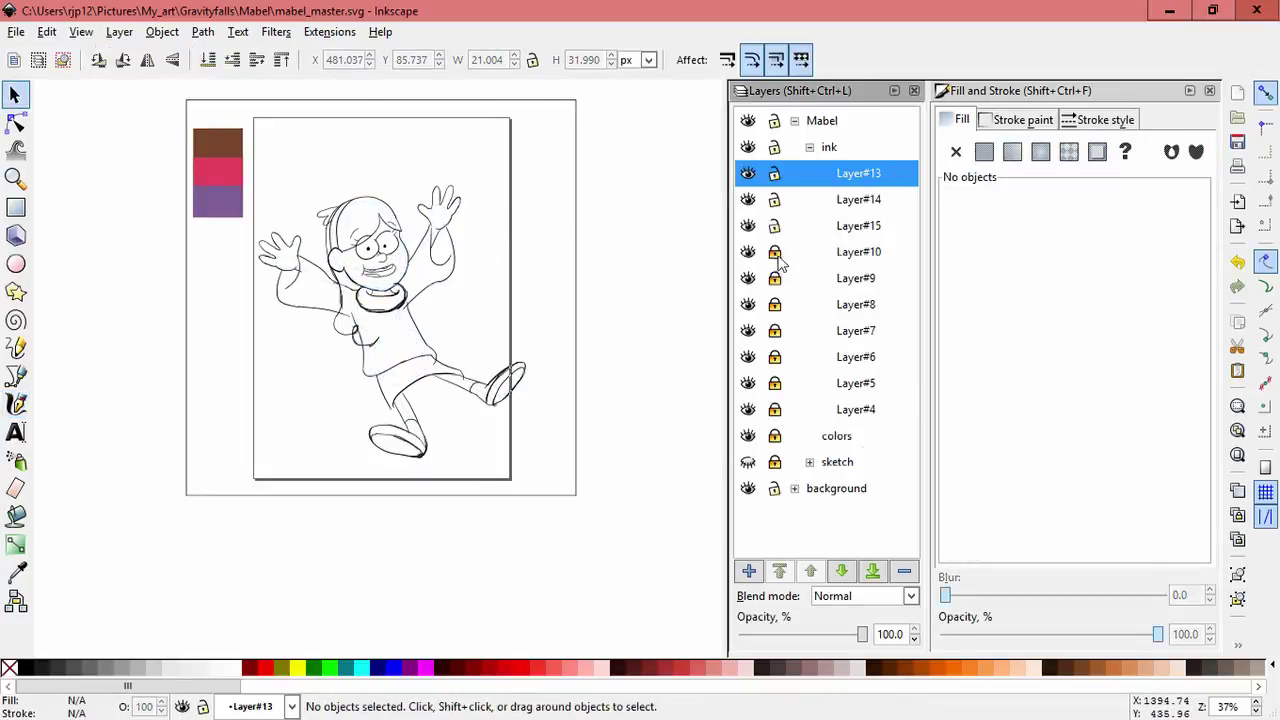
{"action": "left_click", "coordinate": [775, 418]}
{"action": "left_click_drag", "start_coordinate": [560, 523], "coordinate": [185, 138]}
{"action": "left_click_drag", "start_coordinate": [540, 328], "coordinate": [510, 322]}
{"action": "left_click", "coordinate": [538, 303]}
Step: Stretch the sweater's side stroke below the bent arm to about 39 by 143 px so its upper end meets the sleeve
{"action": "key", "text": "space"}
{"action": "left_click_drag", "start_coordinate": [529, 270], "coordinate": [516, 306]}
{"action": "scroll", "coordinate": [523, 286], "scroll_direction": "up", "scroll_amount": 1}
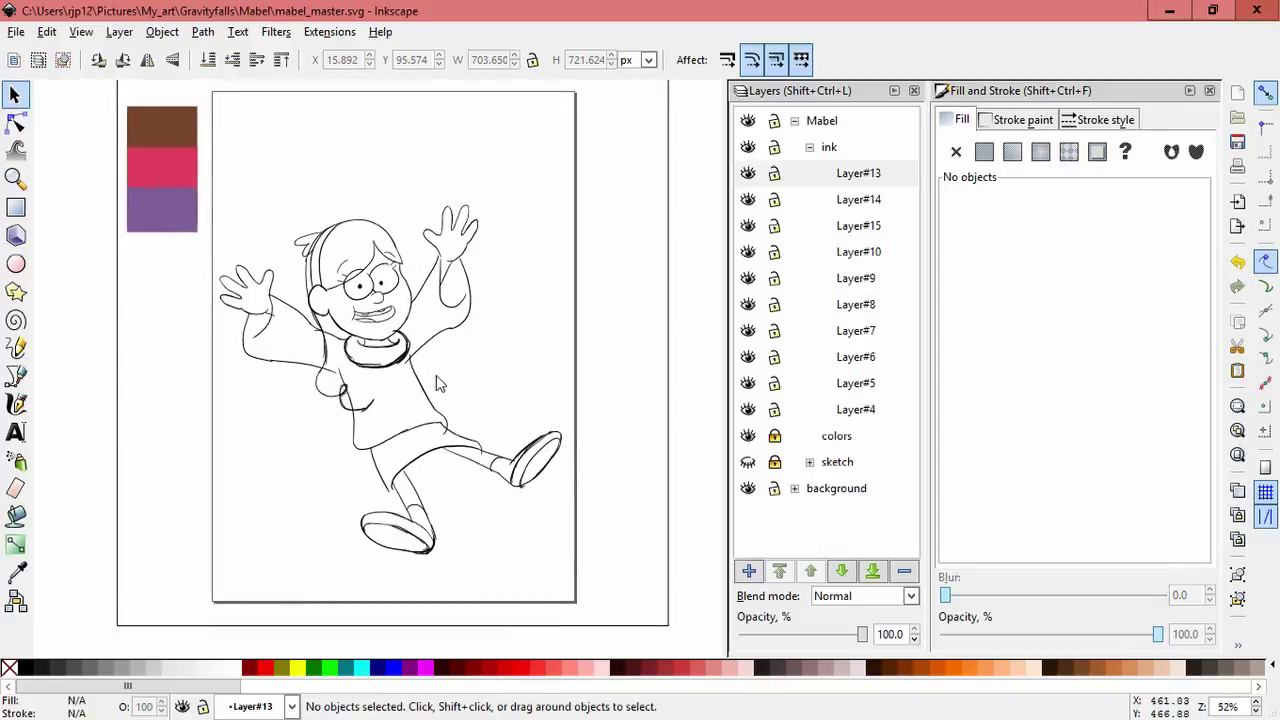
{"action": "scroll", "coordinate": [440, 383], "scroll_direction": "up", "scroll_amount": 6}
{"action": "left_click", "coordinate": [293, 335]}
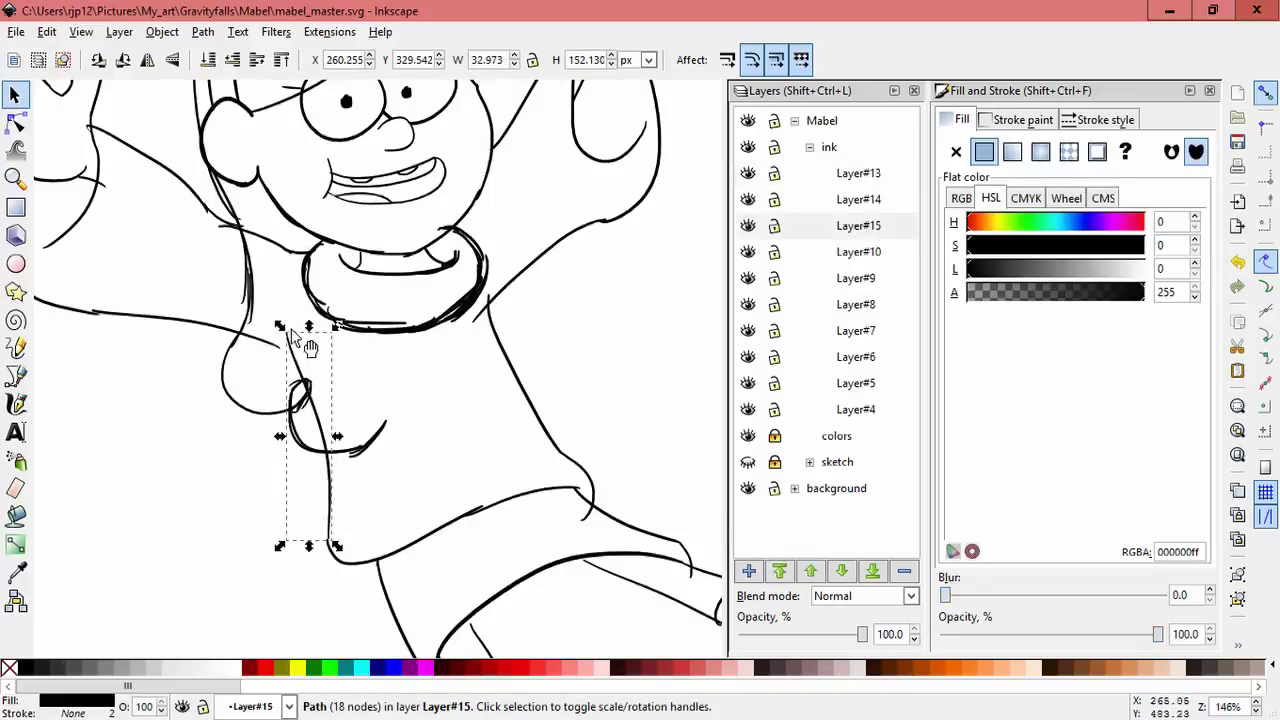
{"action": "left_click_drag", "start_coordinate": [280, 326], "coordinate": [271, 339]}
{"action": "left_click", "coordinate": [658, 331]}
{"action": "scroll", "coordinate": [446, 390], "scroll_direction": "down", "scroll_amount": 1}
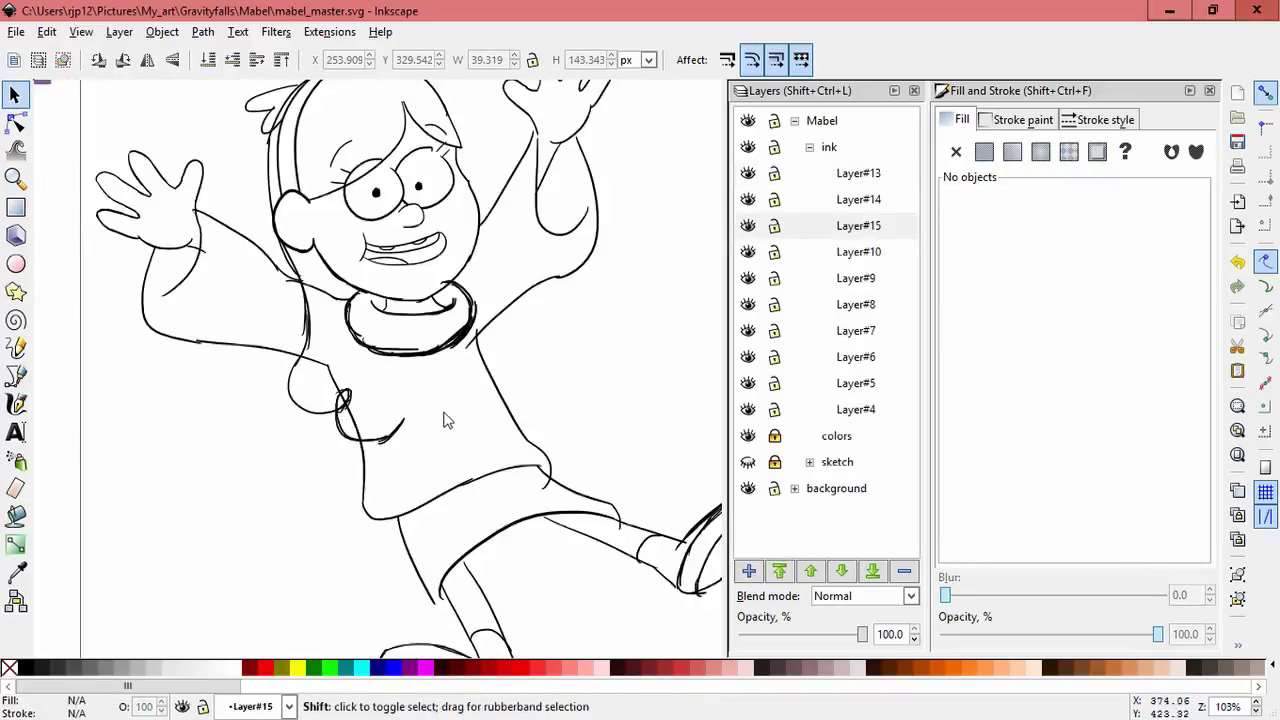
Step: Toggle the ink layers' visibility to identify their contents, and lock Layer#4 through Layer#10 while leaving them visible
{"action": "left_click", "coordinate": [748, 410]}
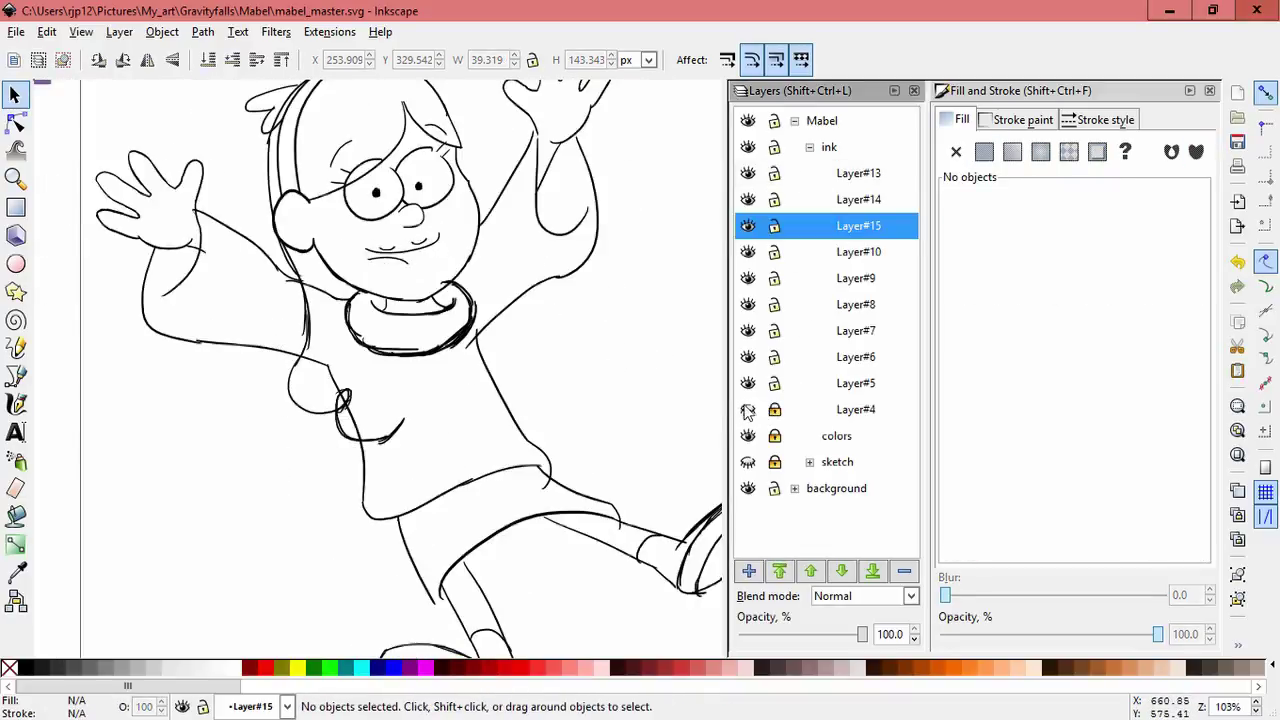
{"action": "left_click", "coordinate": [748, 305]}
{"action": "left_click", "coordinate": [748, 305]}
{"action": "left_click", "coordinate": [775, 305]}
{"action": "left_click", "coordinate": [748, 279]}
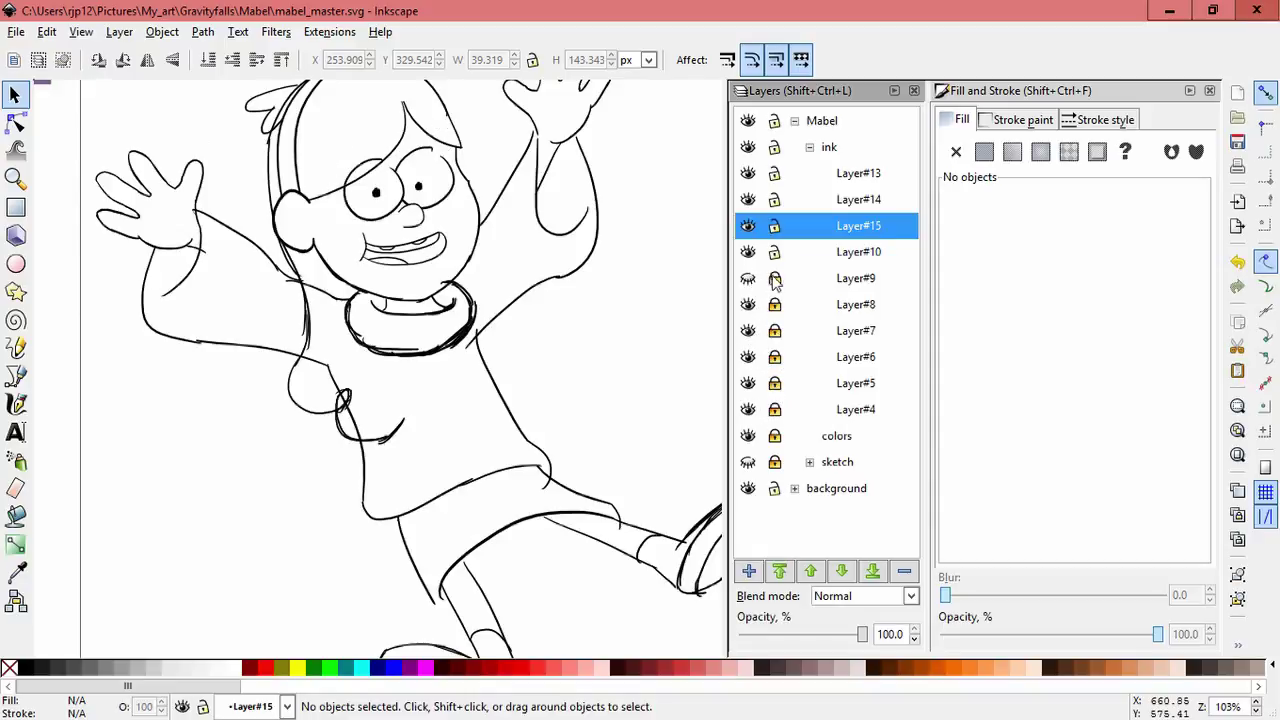
{"action": "left_click", "coordinate": [748, 254]}
{"action": "left_click", "coordinate": [748, 254]}
{"action": "left_click", "coordinate": [774, 253]}
{"action": "left_click", "coordinate": [748, 226]}
{"action": "left_click", "coordinate": [748, 226]}
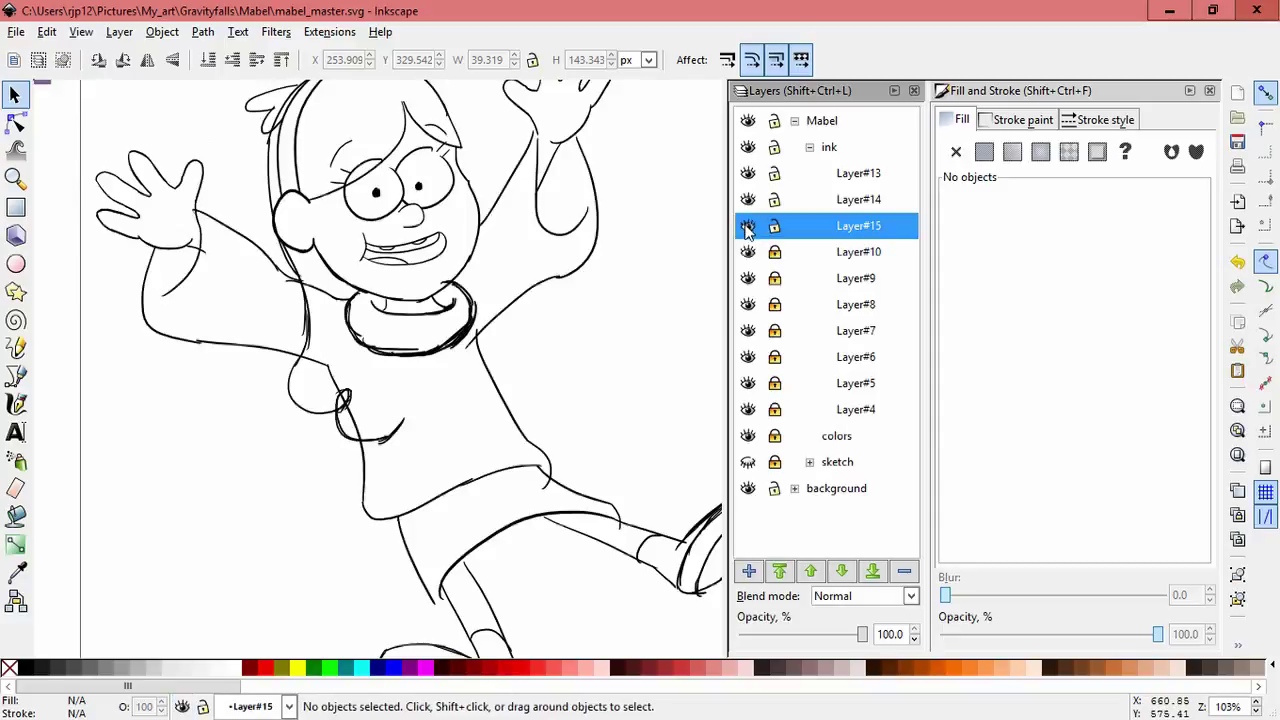
{"action": "left_click", "coordinate": [748, 226]}
{"action": "left_click", "coordinate": [748, 226]}
Step: Undo the last visibility changes of Layer#15, then make the layer visible again
{"action": "left_click_drag", "start_coordinate": [421, 464], "coordinate": [305, 391]}
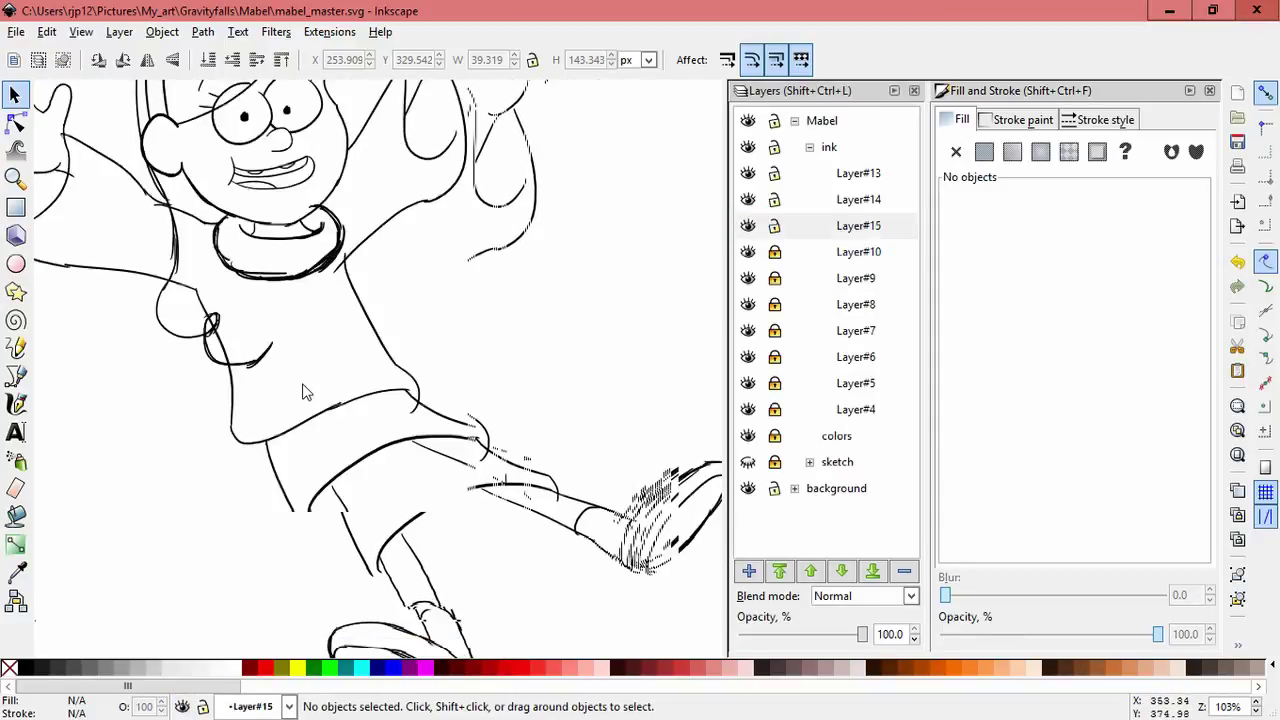
{"action": "scroll", "coordinate": [385, 362], "scroll_direction": "up", "scroll_amount": 1}
{"action": "key", "text": "ctrl+z"}
{"action": "key", "text": "ctrl+z"}
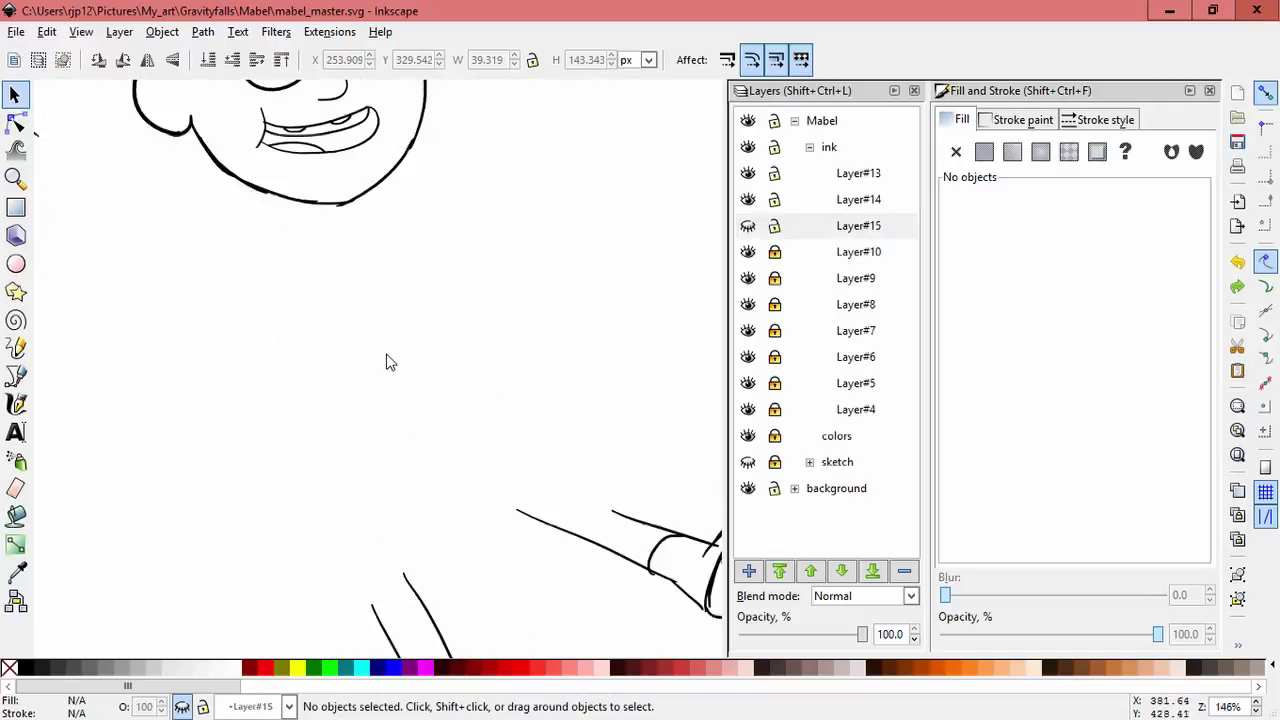
{"action": "scroll", "coordinate": [405, 375], "scroll_direction": "down", "scroll_amount": 3}
{"action": "scroll", "coordinate": [498, 377], "scroll_direction": "left", "scroll_amount": 1}
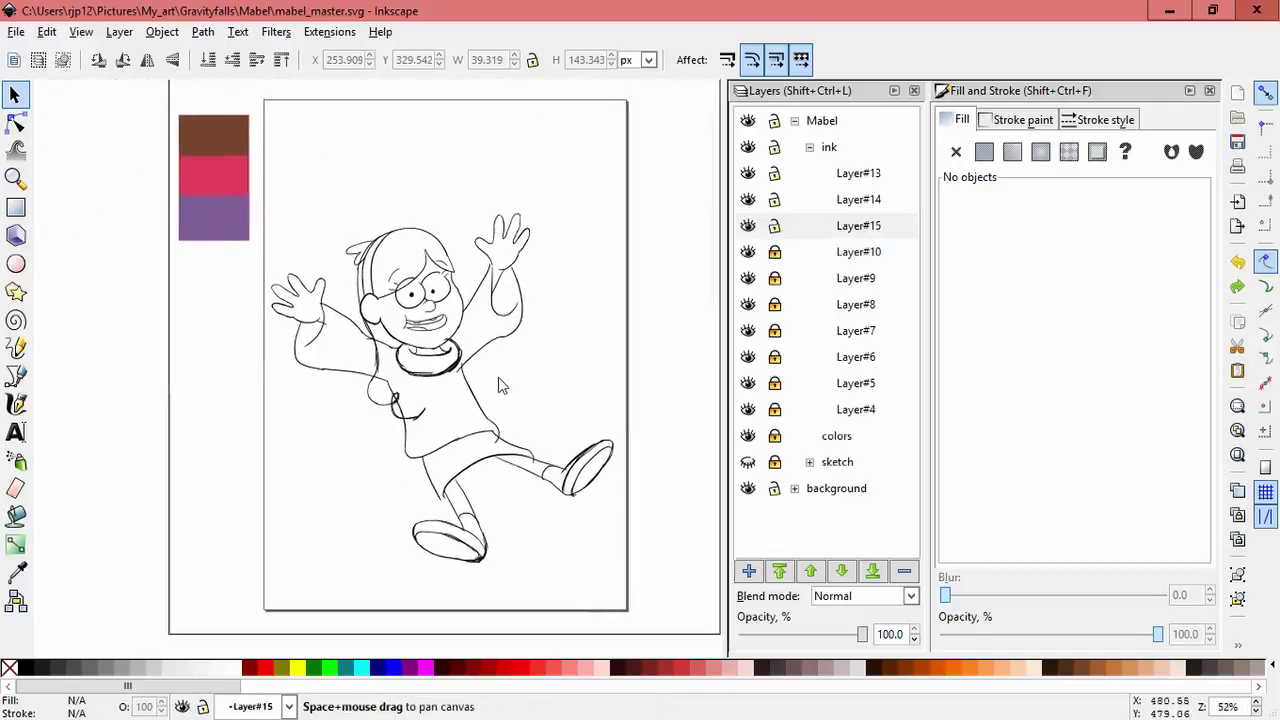
{"action": "scroll", "coordinate": [440, 405], "scroll_direction": "up", "scroll_amount": 2}
{"action": "scroll", "coordinate": [436, 403], "scroll_direction": "up", "scroll_amount": 1}
{"action": "mouse_move", "coordinate": [420, 423]}
{"action": "left_mouse_down"}
{"action": "mouse_move", "coordinate": [455, 446]}
{"action": "mouse_move", "coordinate": [401, 430]}
{"action": "left_mouse_up"}
{"action": "scroll", "coordinate": [430, 435], "scroll_direction": "down", "scroll_amount": 1}
{"action": "left_click_drag", "start_coordinate": [468, 552], "coordinate": [298, 240]}
{"action": "left_click", "coordinate": [477, 487]}
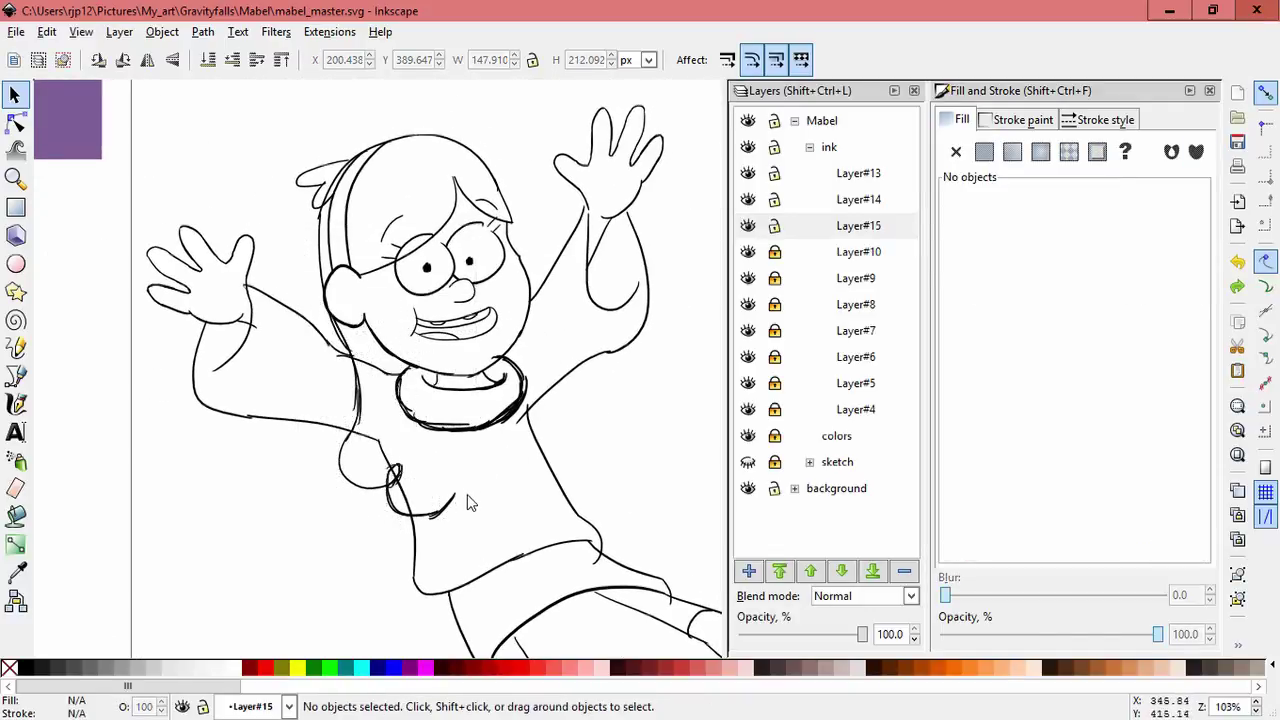
Step: Select the hair curls overlapping the sweater together with the long hair strokes behind the ear, and group them
{"action": "left_click_drag", "start_coordinate": [471, 530], "coordinate": [282, 503]}
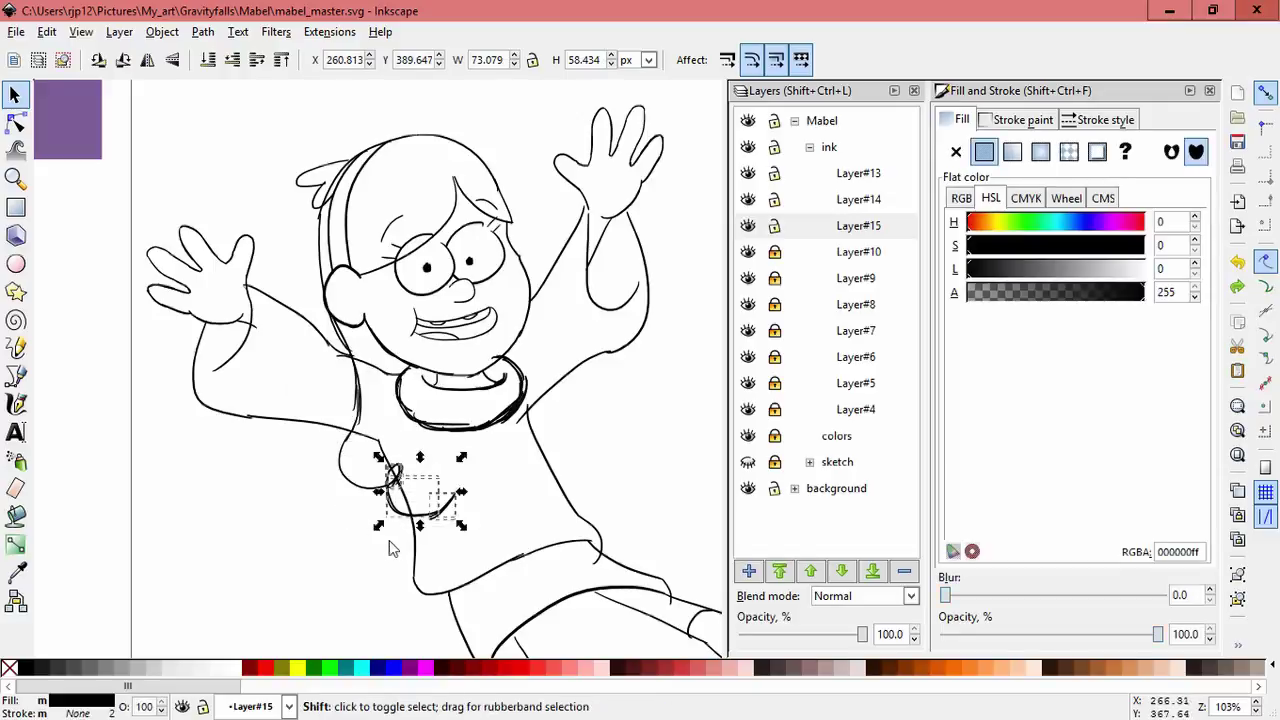
{"action": "left_click_drag", "start_coordinate": [424, 514], "coordinate": [310, 458]}
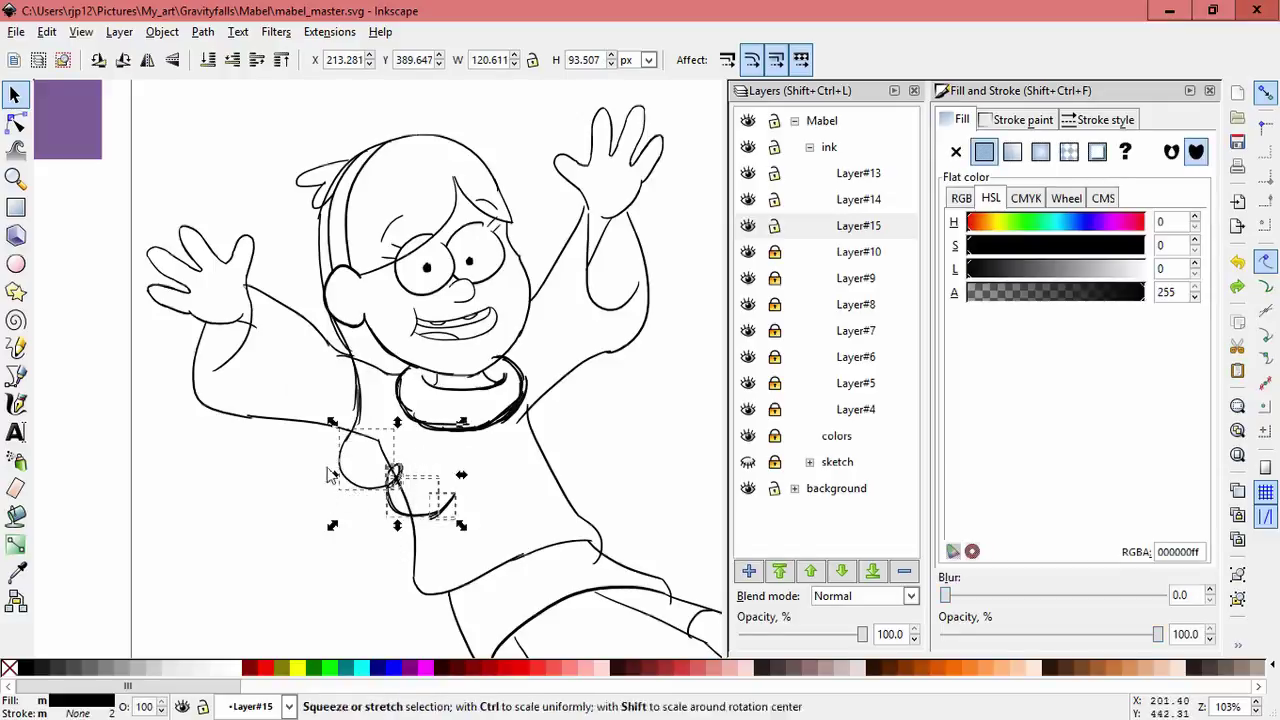
{"action": "left_click", "coordinate": [308, 316], "text": "shift"}
{"action": "left_click", "coordinate": [309, 318], "text": "shift"}
{"action": "left_click_drag", "start_coordinate": [306, 293], "coordinate": [380, 432]}
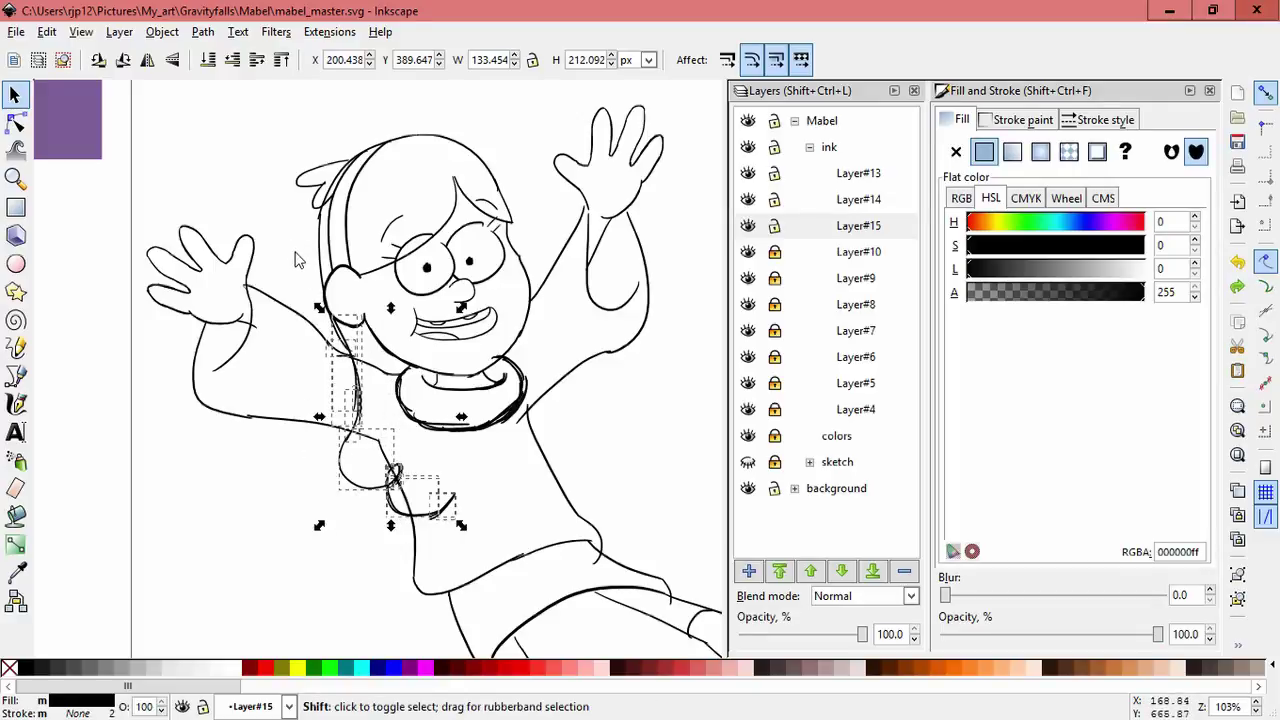
{"action": "left_click", "coordinate": [308, 313], "text": "shift"}
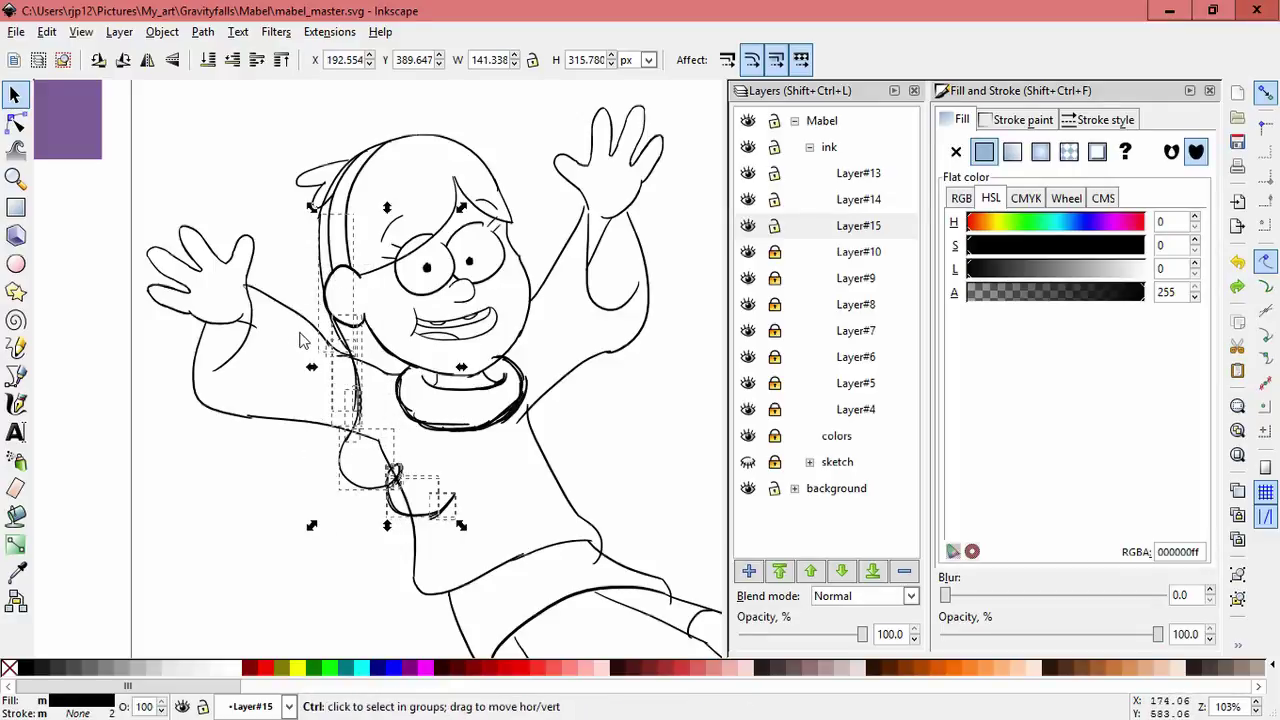
{"action": "key", "text": "ctrl+g"}
Step: Draw a closed white shape covering the parts of the hair group that stay visible outside the raised arm and sweater
{"action": "left_click", "coordinate": [16, 376]}
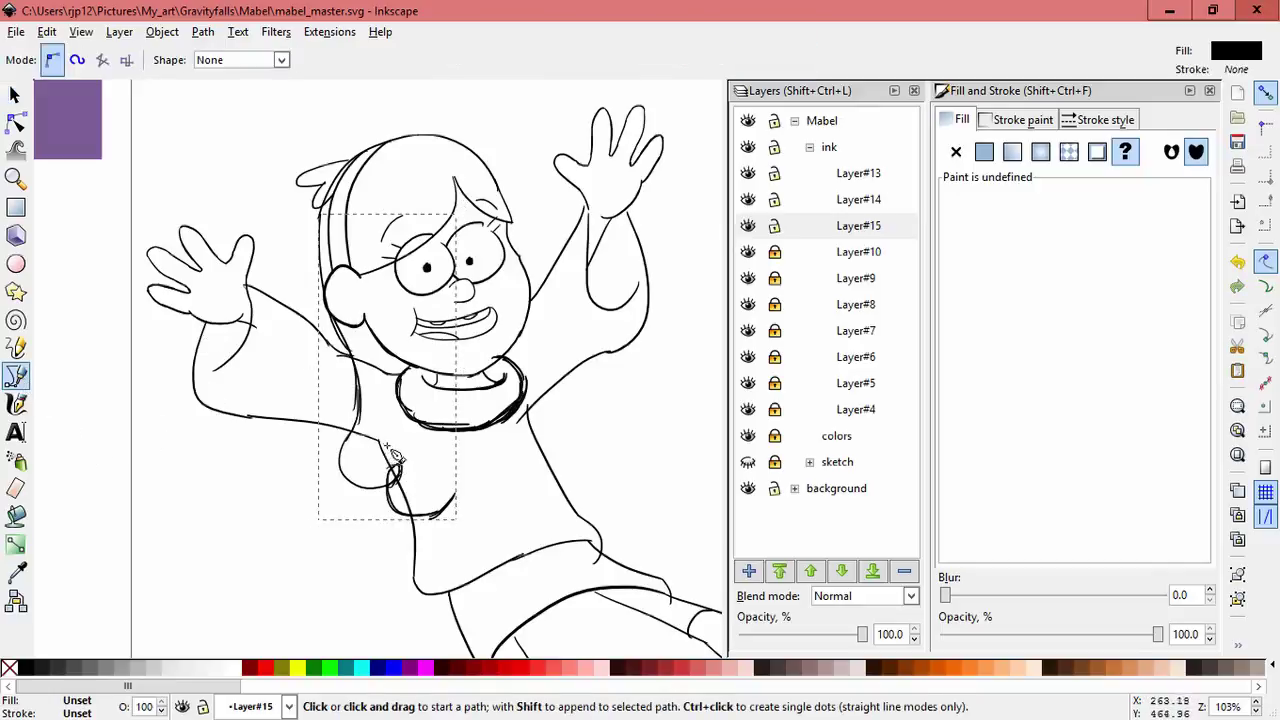
{"action": "left_click", "coordinate": [378, 441]}
{"action": "left_click", "coordinate": [411, 519]}
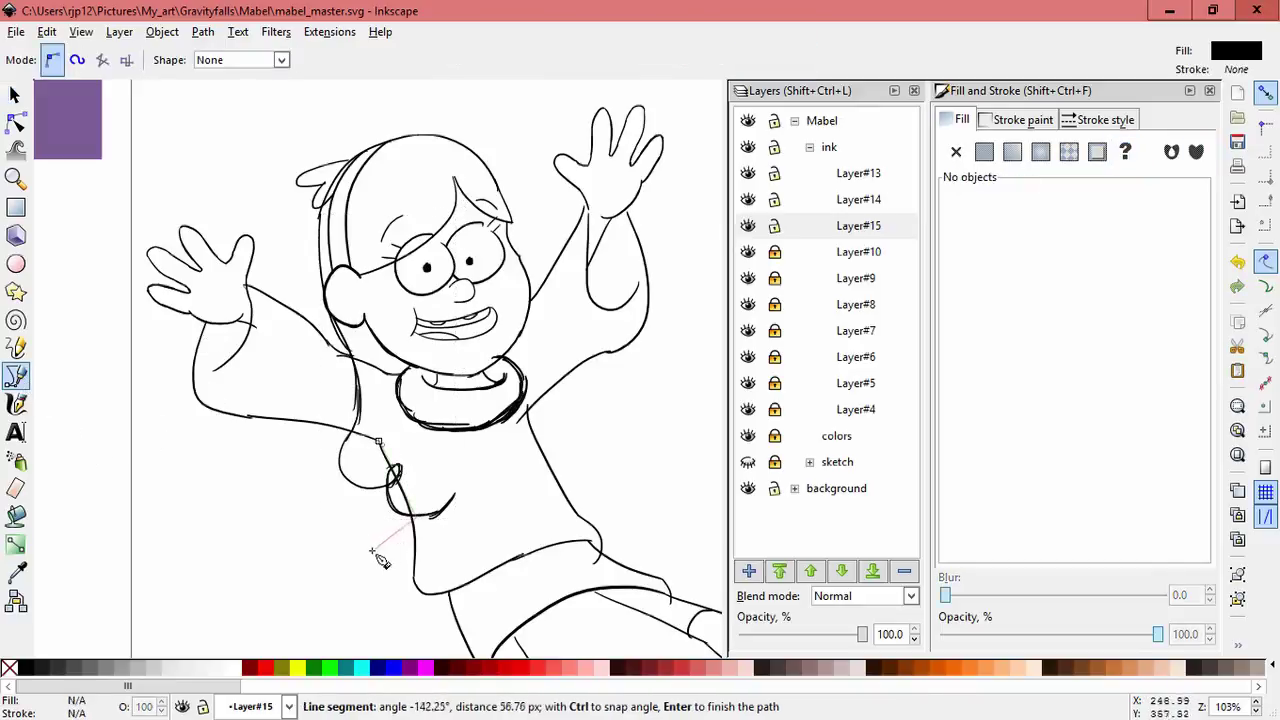
{"action": "left_click", "coordinate": [371, 548]}
{"action": "left_click", "coordinate": [277, 454]}
{"action": "left_click", "coordinate": [338, 352]}
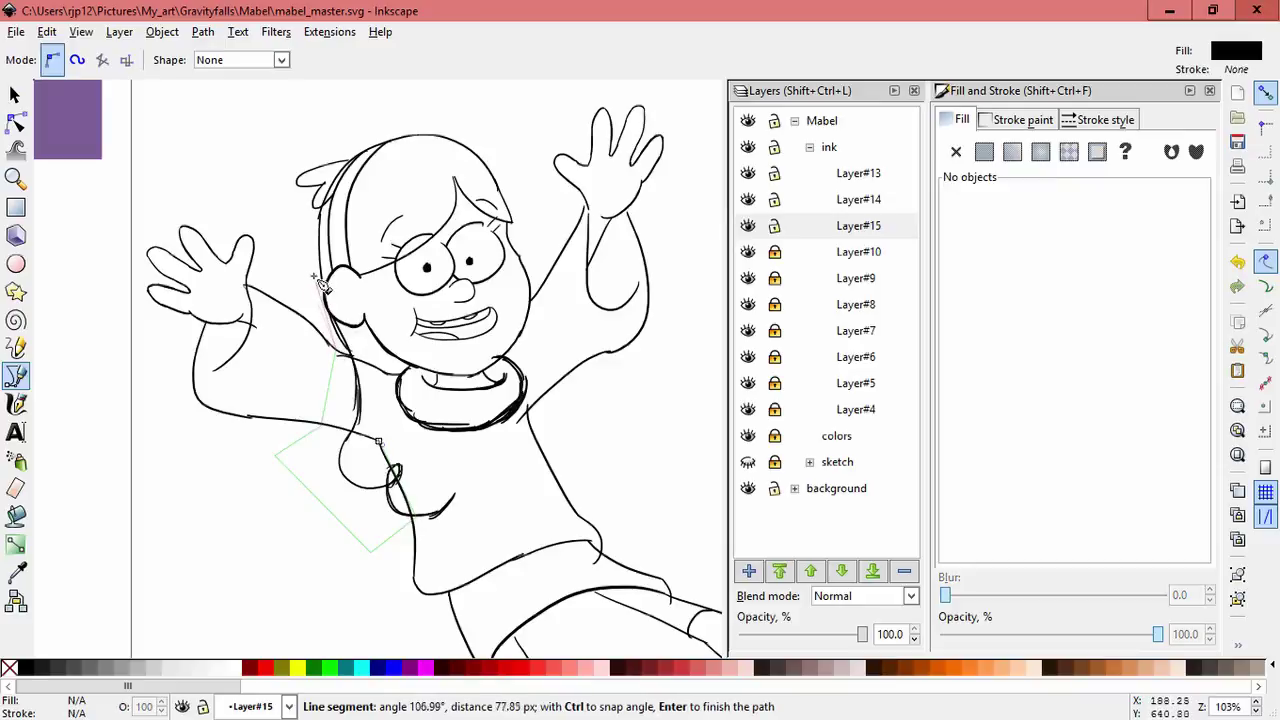
{"action": "left_click", "coordinate": [284, 256]}
{"action": "left_click_drag", "start_coordinate": [351, 182], "coordinate": [357, 186]}
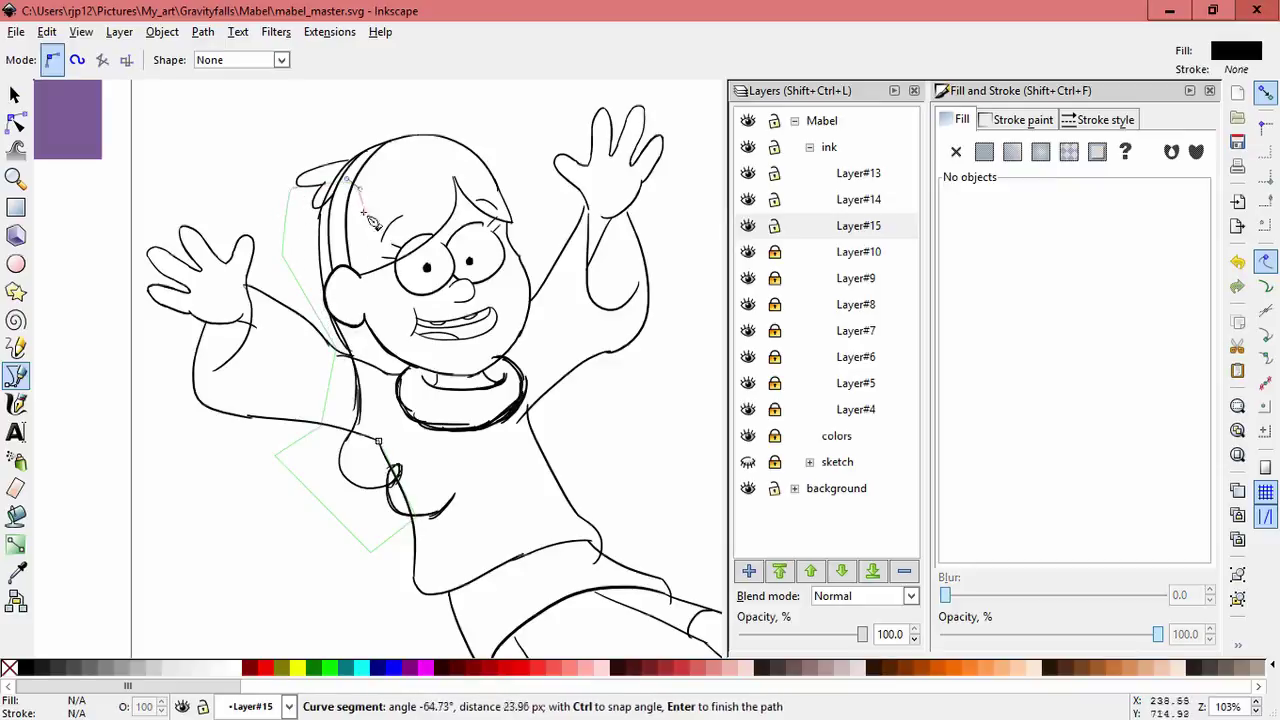
{"action": "left_click", "coordinate": [358, 365]}
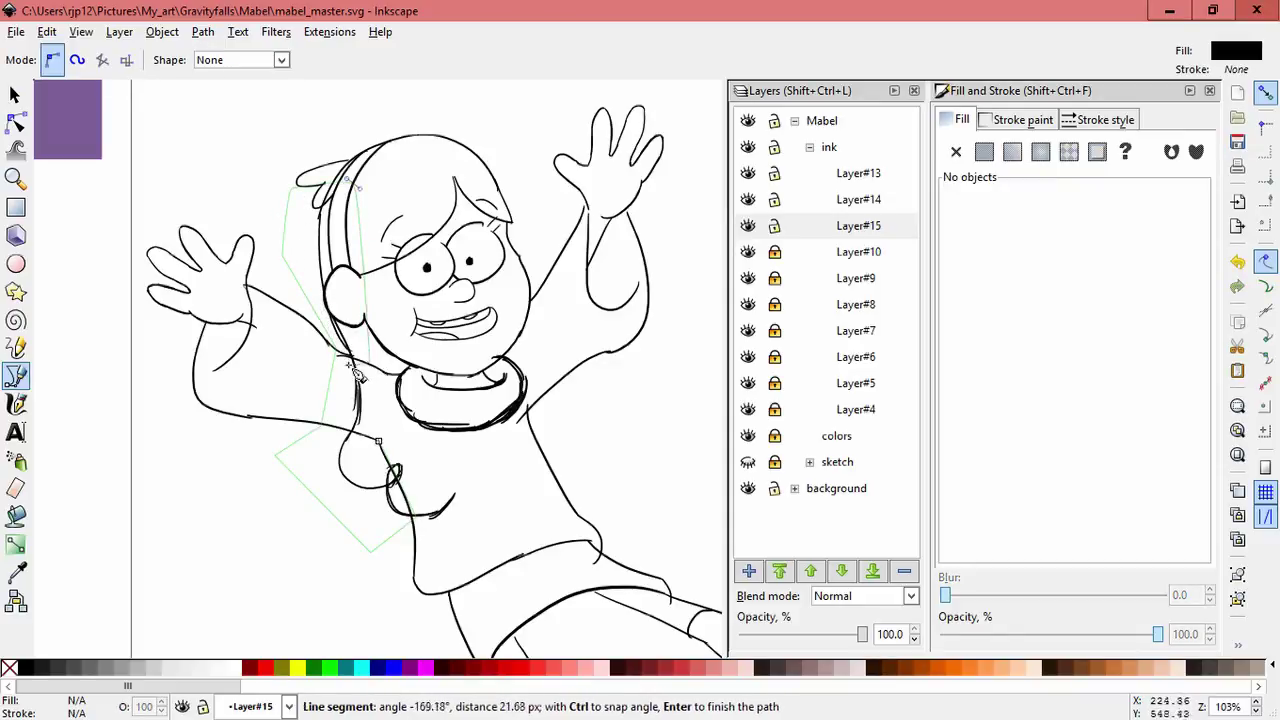
{"action": "left_click", "coordinate": [388, 450]}
{"action": "left_click_drag", "start_coordinate": [1100, 268], "coordinate": [1188, 270]}
{"action": "key", "text": "s"}
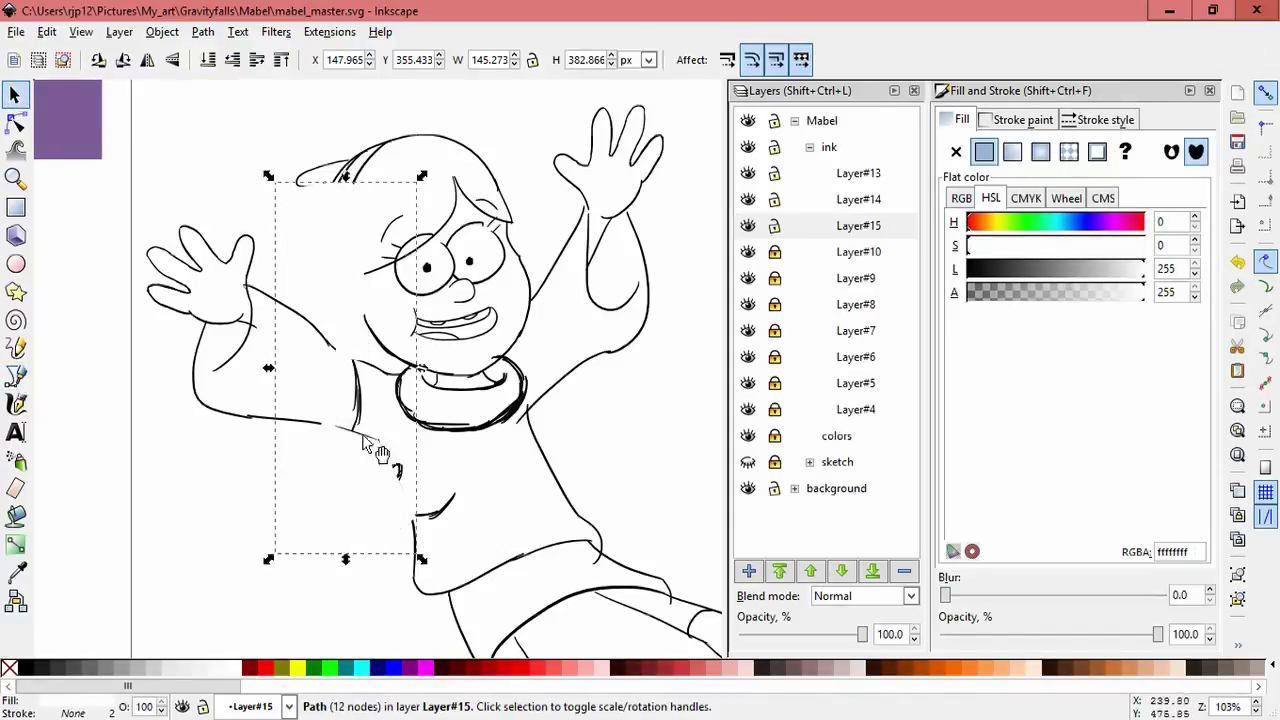
Step: Mask the grouped hair strokes with the white shape
{"action": "left_click", "coordinate": [405, 288], "text": "shift"}
{"action": "left_click", "coordinate": [162, 31]}
{"action": "mouse_move", "coordinate": [180, 175]}
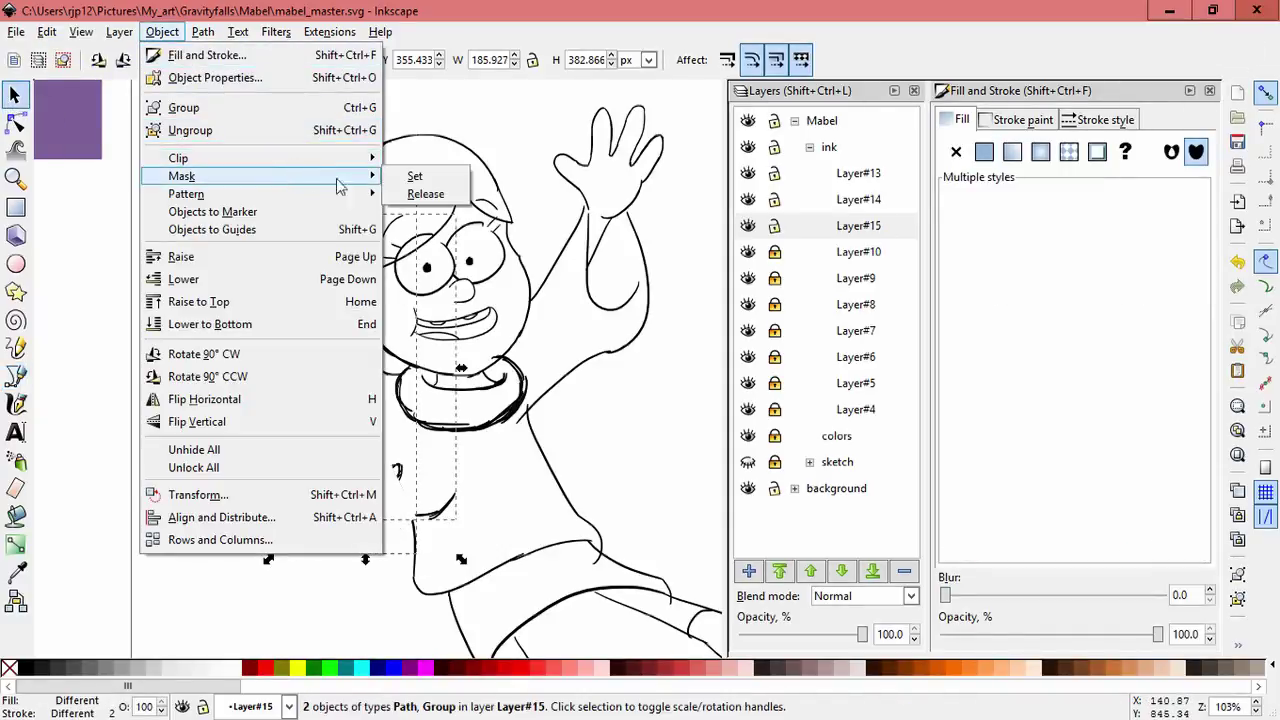
{"action": "left_click", "coordinate": [412, 175]}
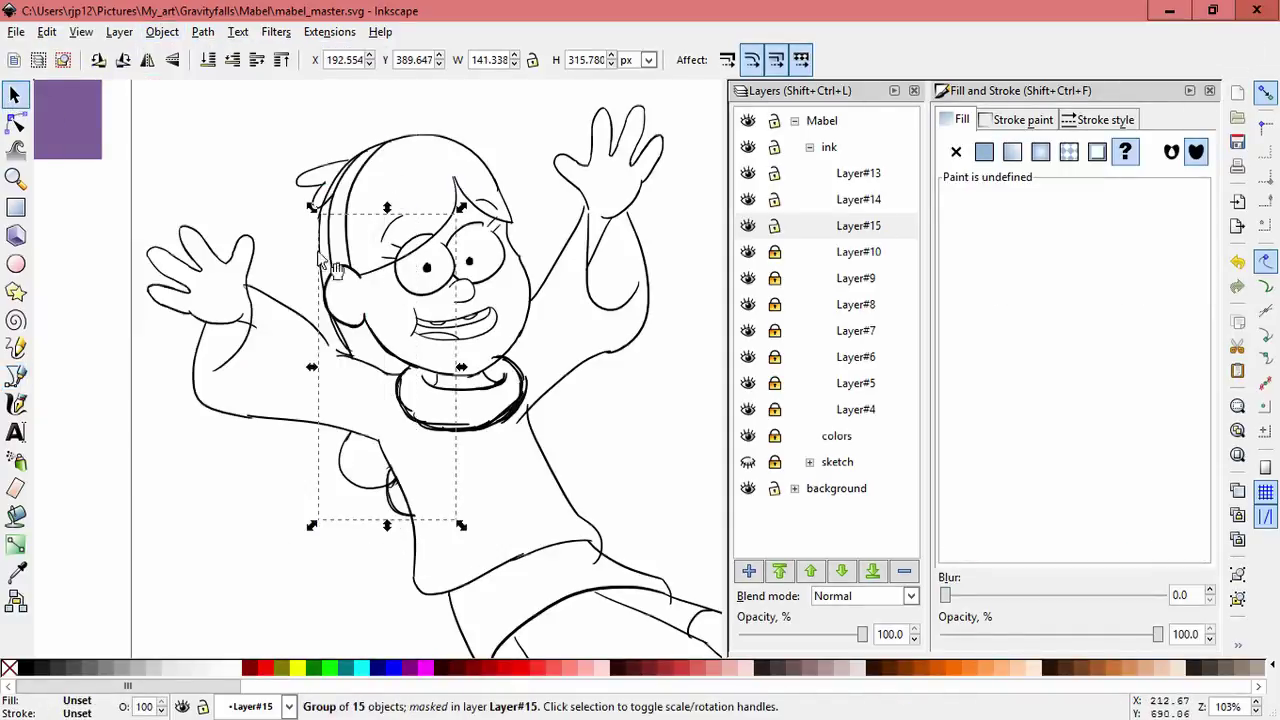
Step: Stretch the inner sleeve stroke under the raised hand beside the face downward, to about 51 by 122 px
{"action": "middle_click", "coordinate": [446, 456], "text": "shift"}
{"action": "middle_click", "coordinate": [446, 456], "text": "shift"}
{"action": "left_click_drag", "start_coordinate": [568, 405], "coordinate": [556, 328]}
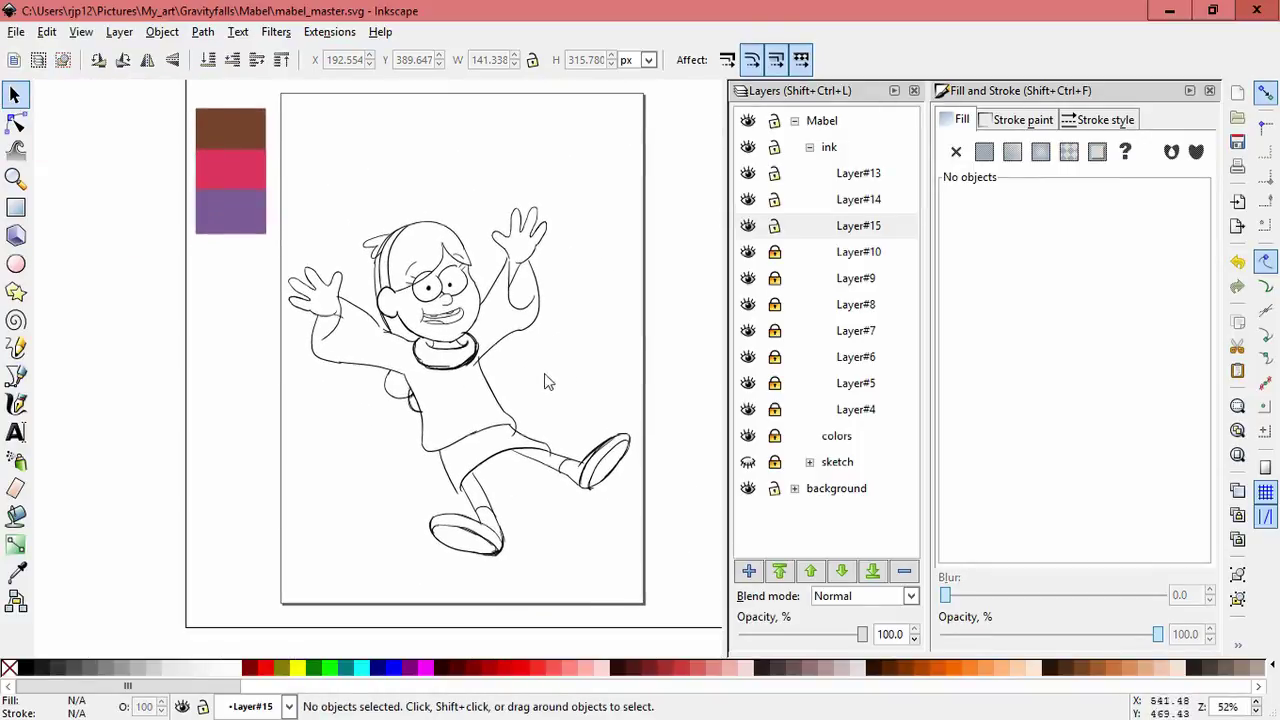
{"action": "scroll", "coordinate": [571, 314], "scroll_direction": "up", "scroll_amount": 2}
{"action": "left_click", "coordinate": [505, 278]}
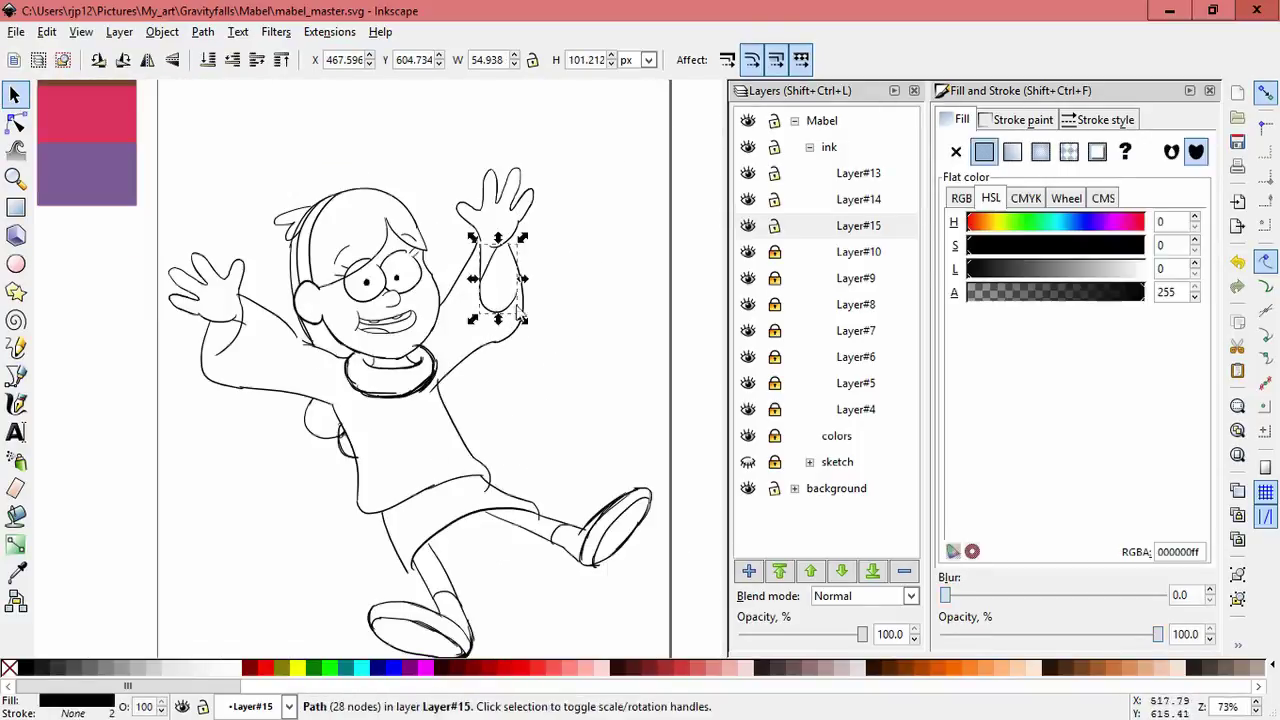
{"action": "left_click_drag", "start_coordinate": [503, 274], "coordinate": [494, 276]}
{"action": "key", "text": "ctrl+z"}
{"action": "left_click", "coordinate": [486, 318]}
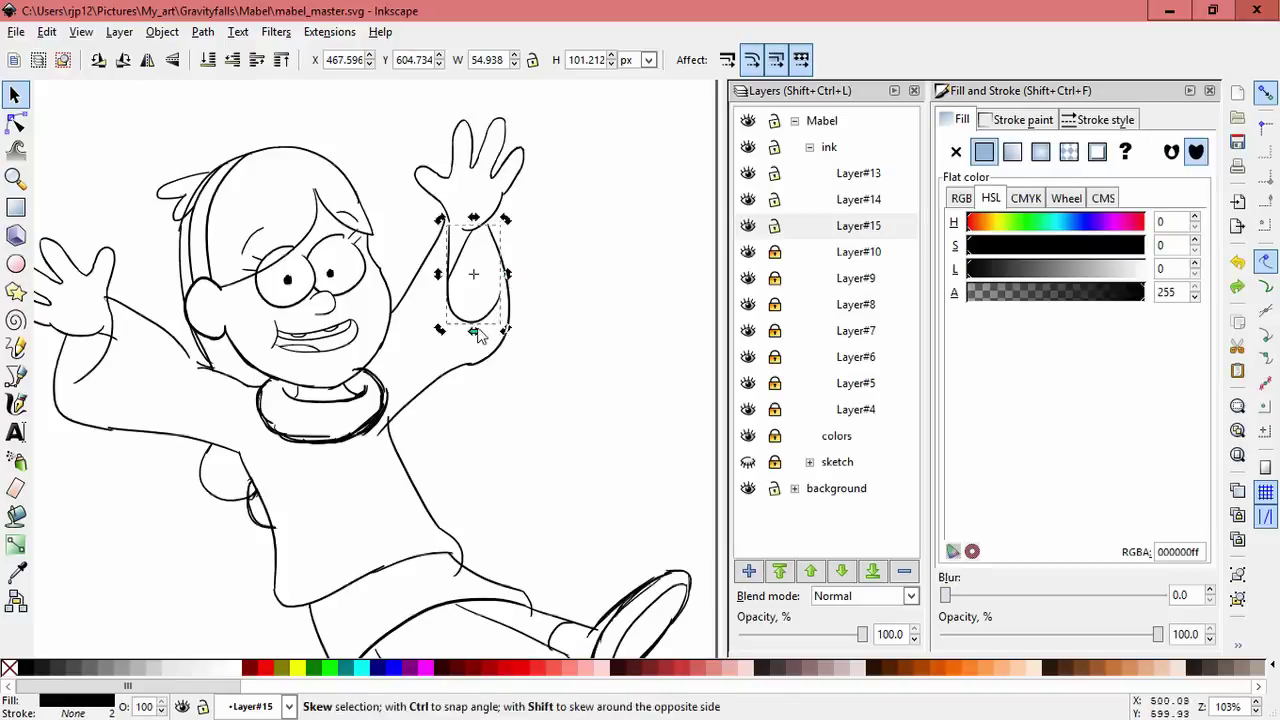
{"action": "left_click_drag", "start_coordinate": [474, 331], "coordinate": [467, 350]}
{"action": "left_click", "coordinate": [486, 319]}
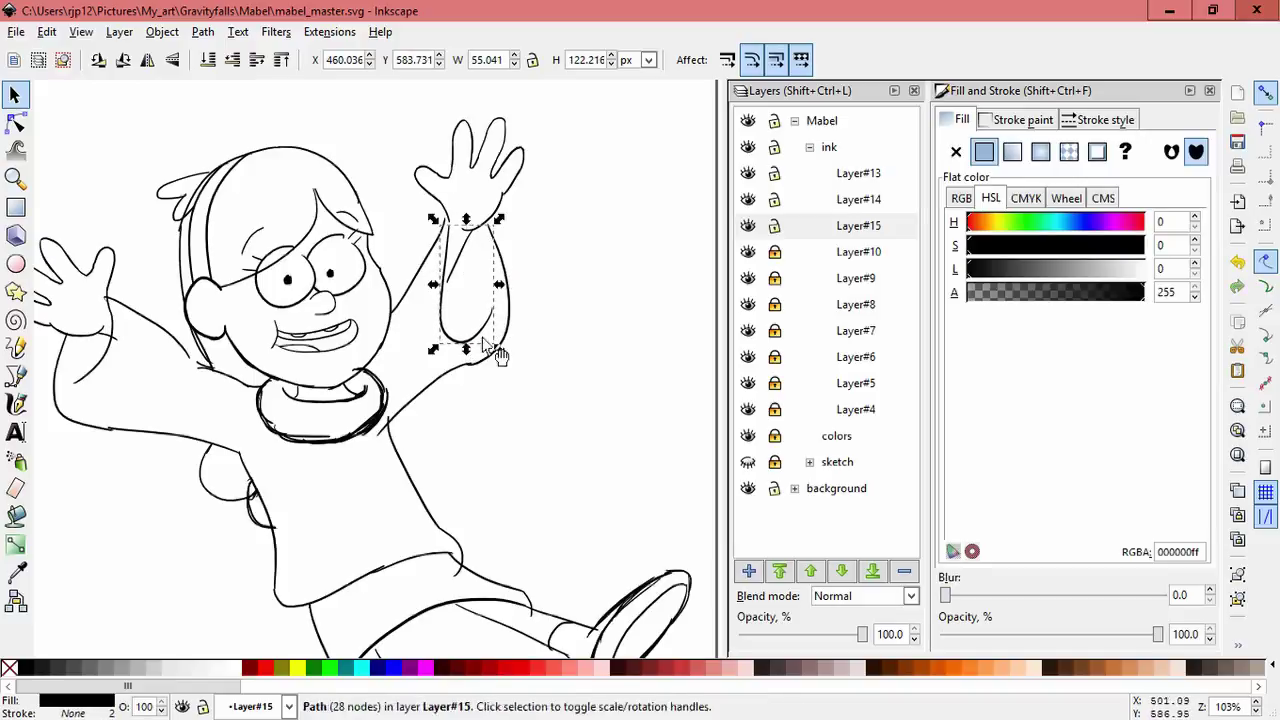
{"action": "left_click_drag", "start_coordinate": [500, 287], "coordinate": [496, 287]}
{"action": "left_click", "coordinate": [543, 266]}
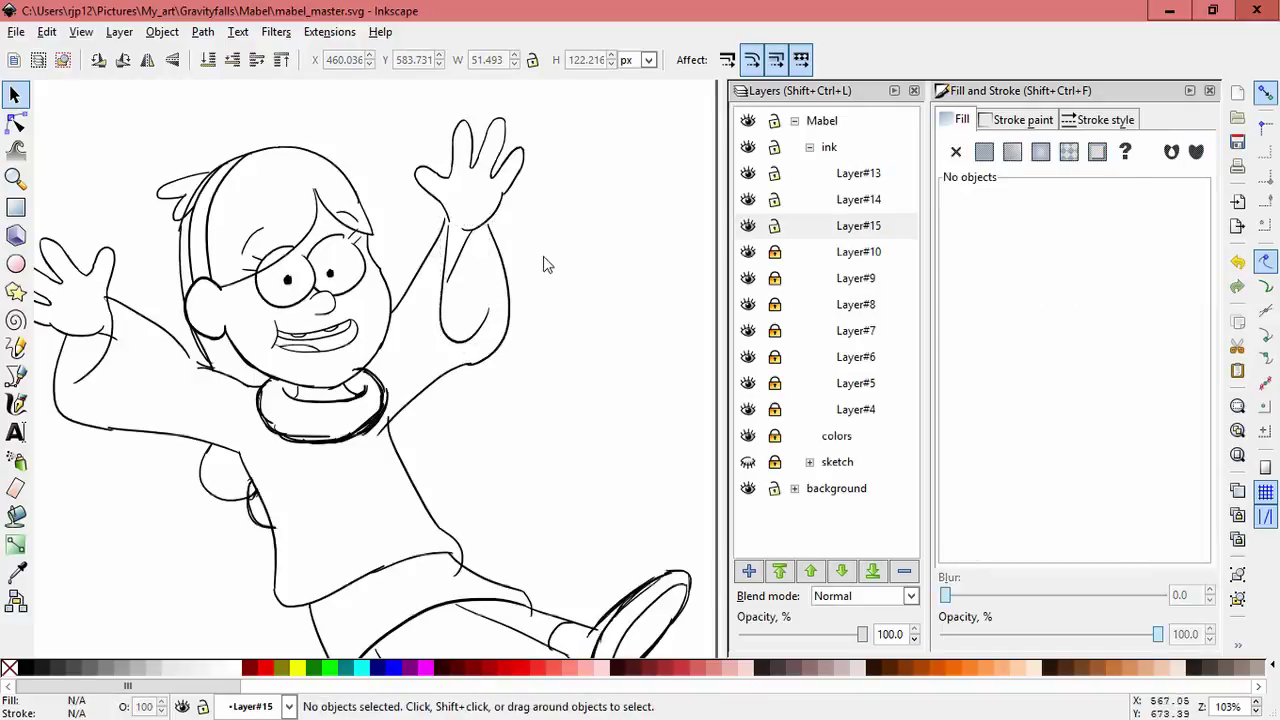
Step: Shift the lower end of that inner sleeve stroke toward the sleeve's outer edge and save the drawing
{"action": "scroll", "coordinate": [569, 341], "scroll_direction": "down", "scroll_amount": 1}
{"action": "left_click", "coordinate": [522, 345]}
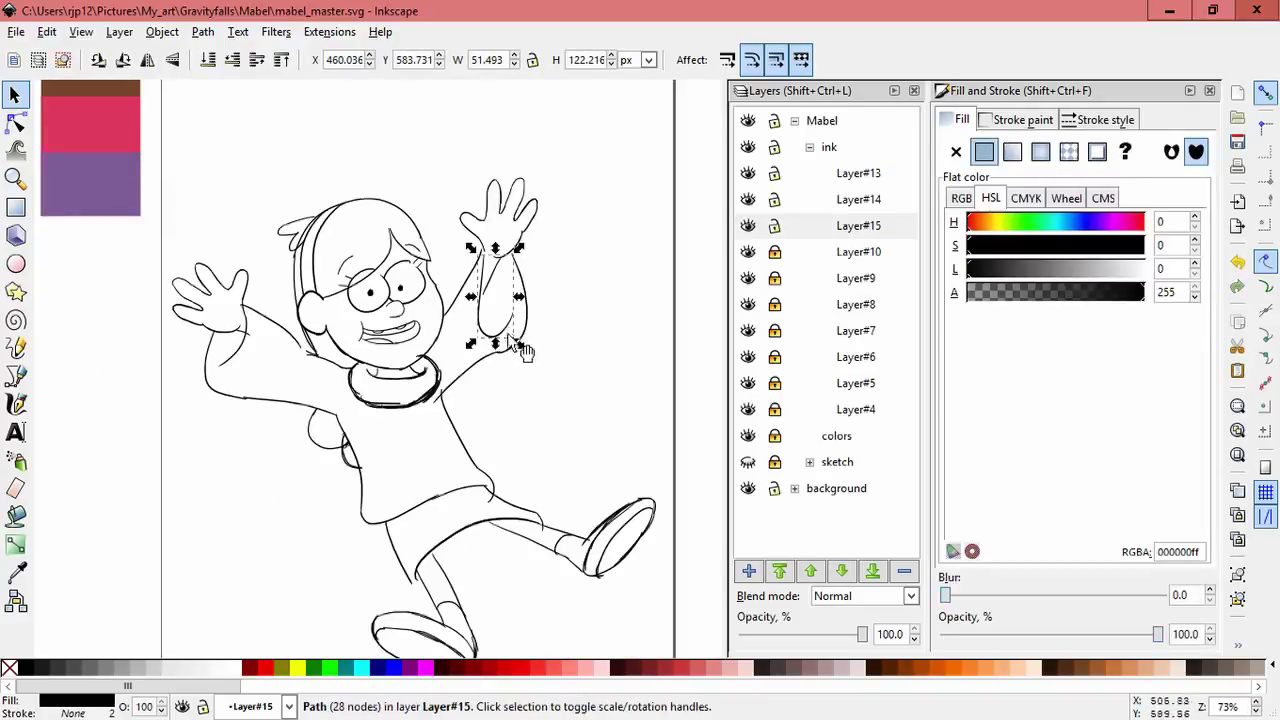
{"action": "left_click_drag", "start_coordinate": [495, 344], "coordinate": [501, 345]}
{"action": "left_click", "coordinate": [583, 354]}
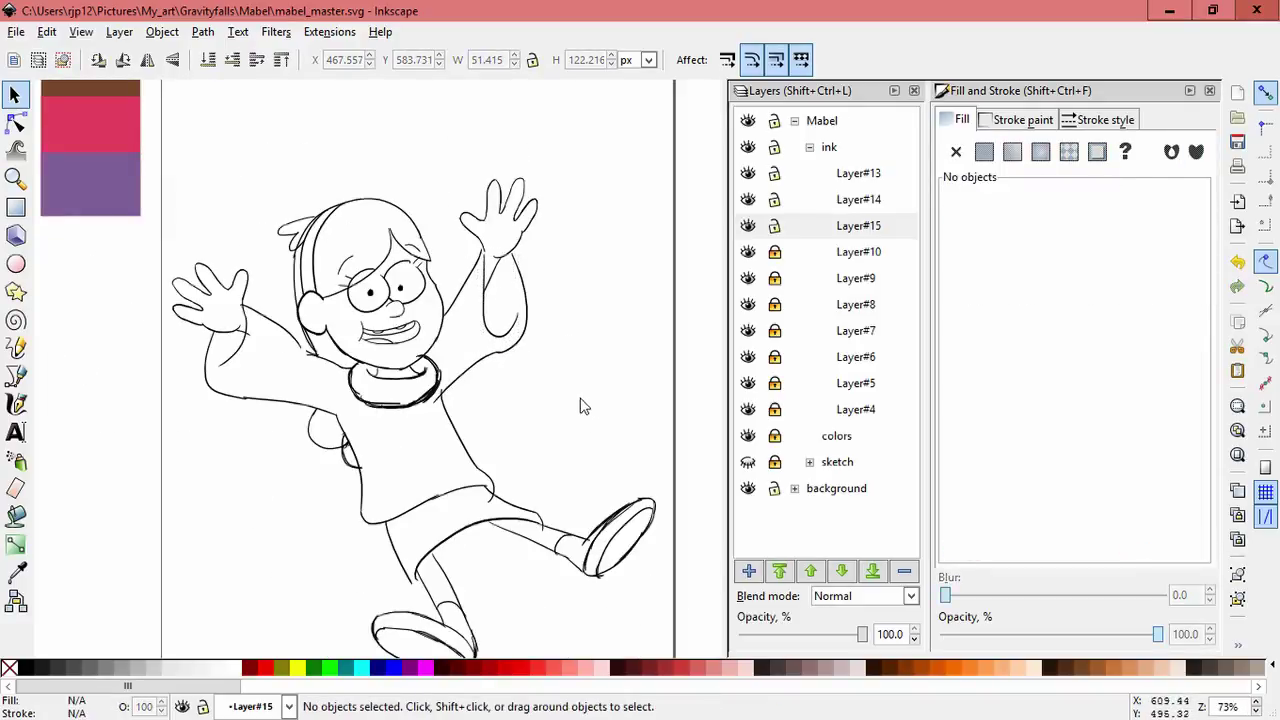
{"action": "left_click", "coordinate": [228, 371]}
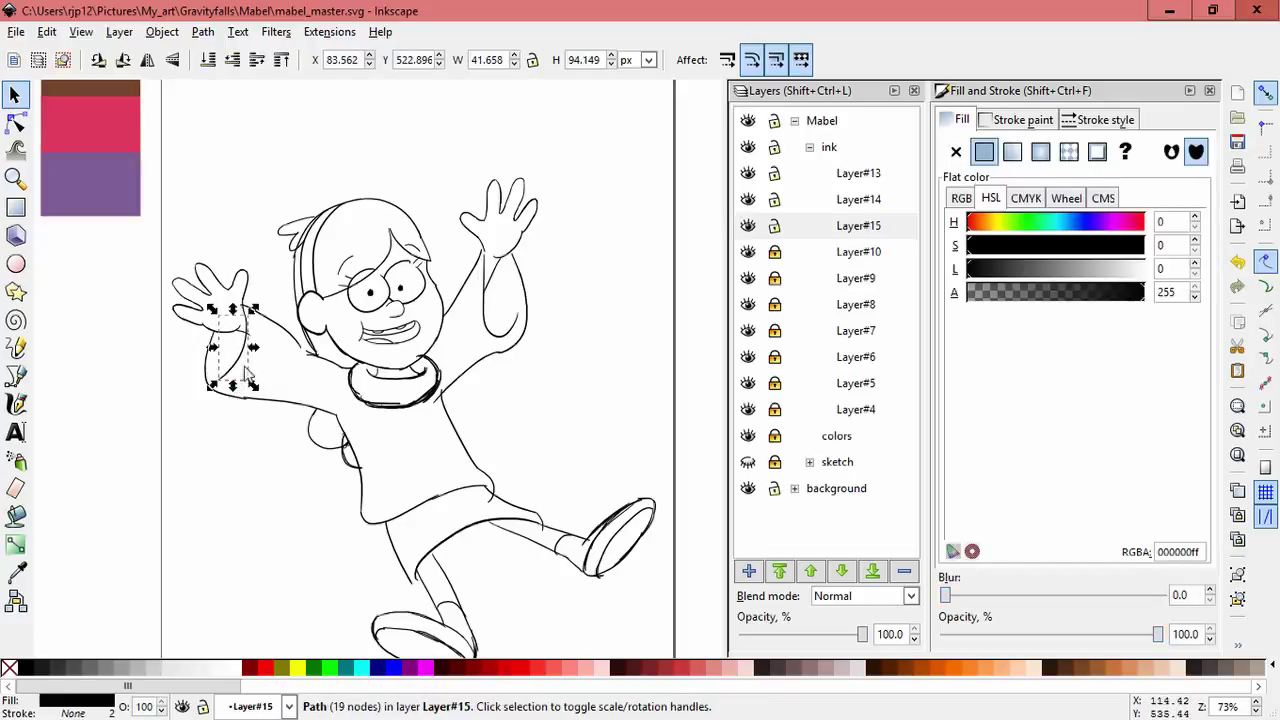
{"action": "left_click", "coordinate": [283, 358]}
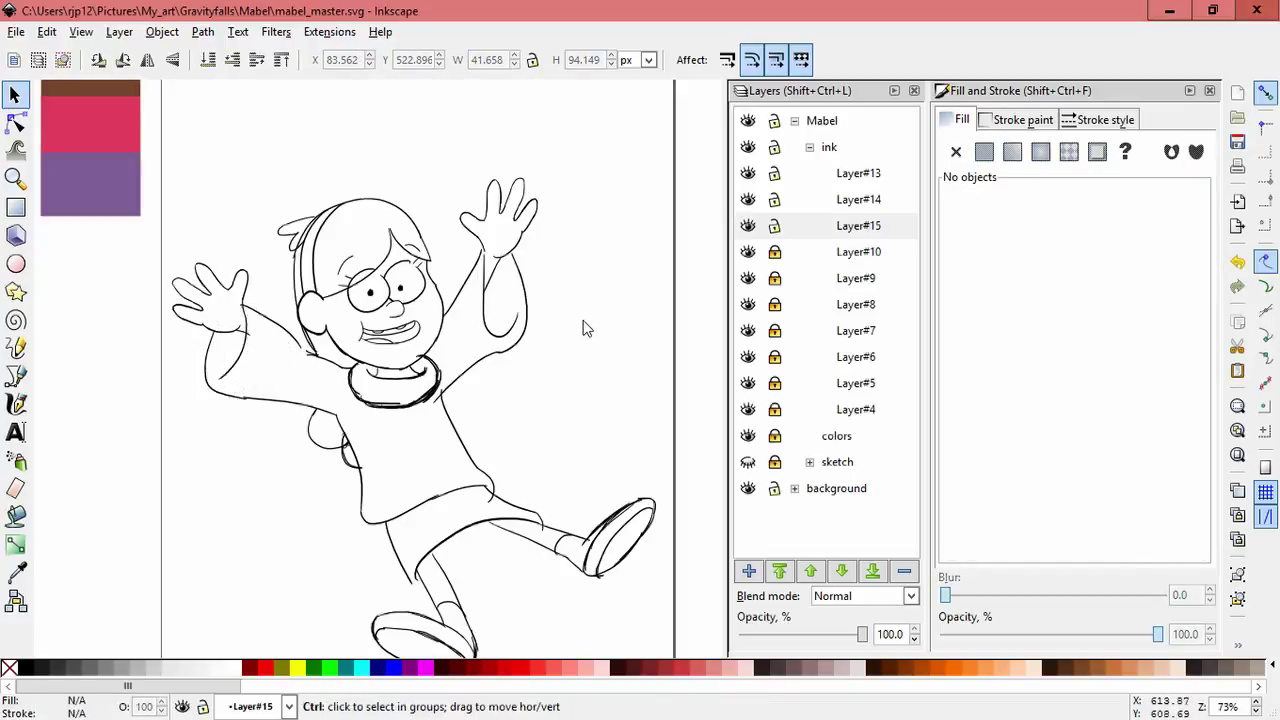
{"action": "key", "text": "ctrl+s"}
Step: Lock Layer#15, Layer#14 and Layer#13, and add a new layer above Layer#13
{"action": "key", "text": "minus"}
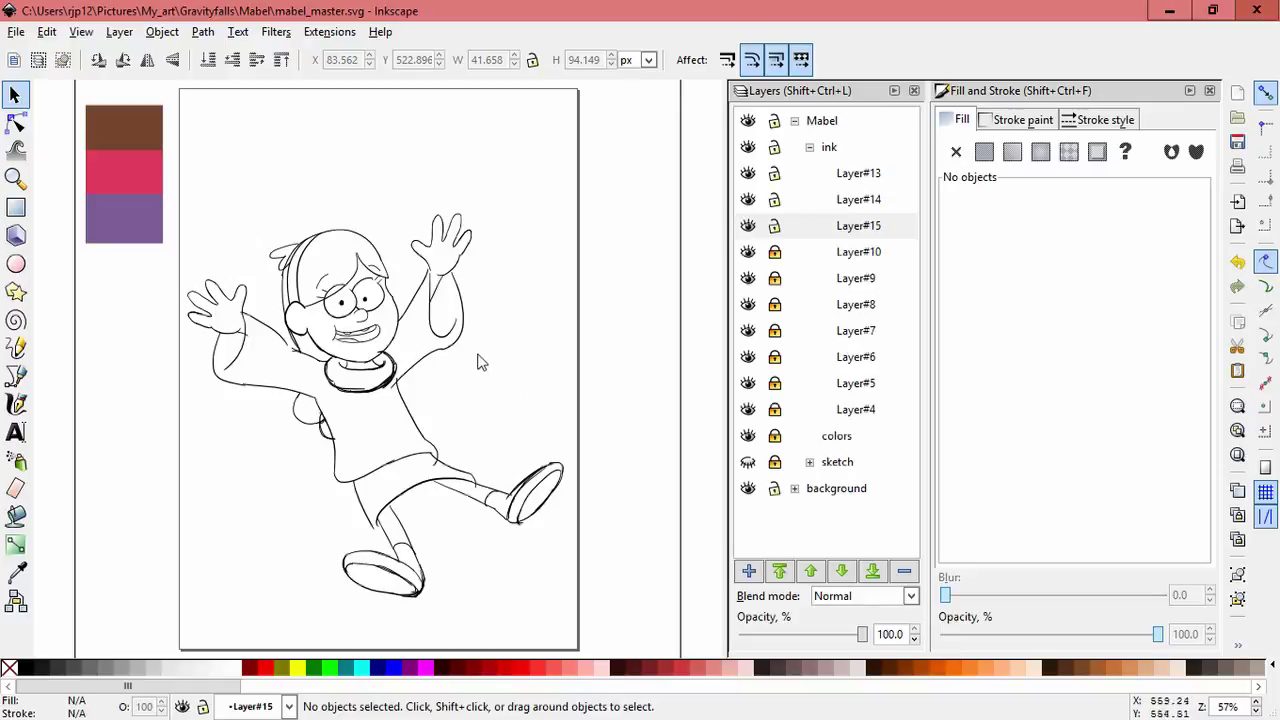
{"action": "scroll", "coordinate": [480, 362], "scroll_direction": "up", "scroll_amount": 1, "text": "ctrl"}
{"action": "left_click", "coordinate": [774, 226]}
{"action": "left_click", "coordinate": [774, 199]}
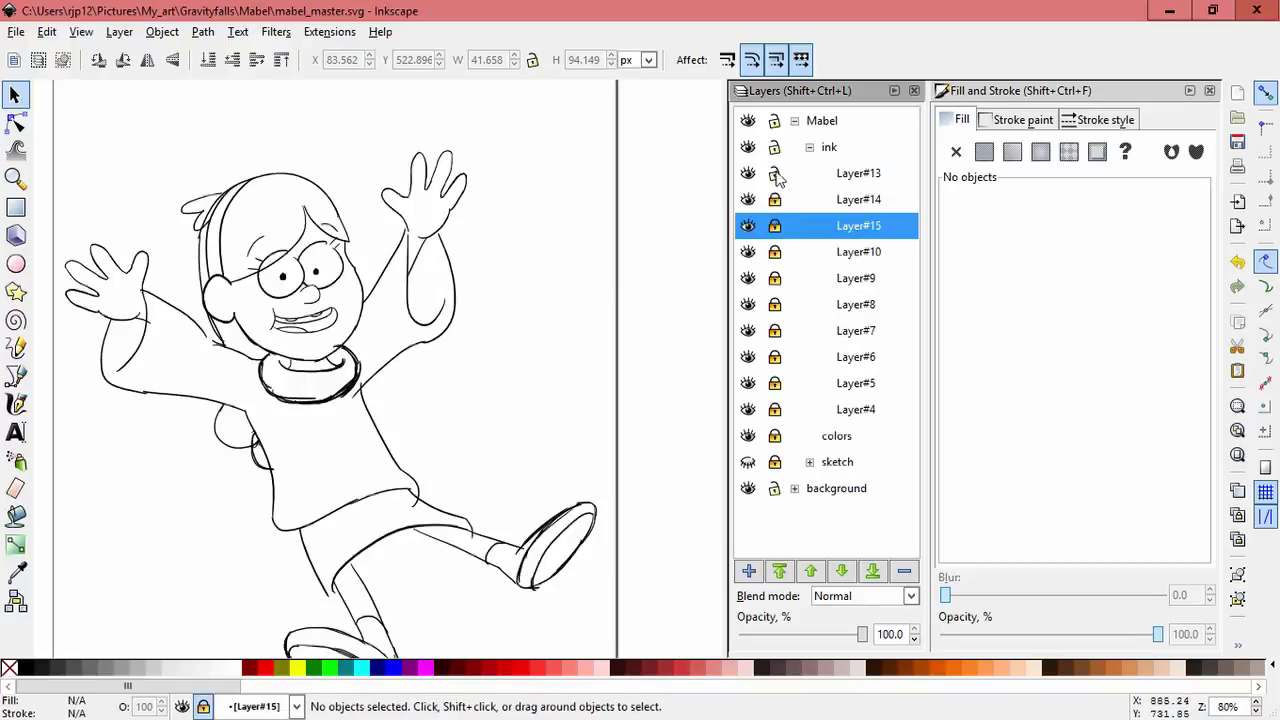
{"action": "left_click", "coordinate": [775, 175]}
{"action": "left_click", "coordinate": [822, 182]}
{"action": "left_click", "coordinate": [748, 571]}
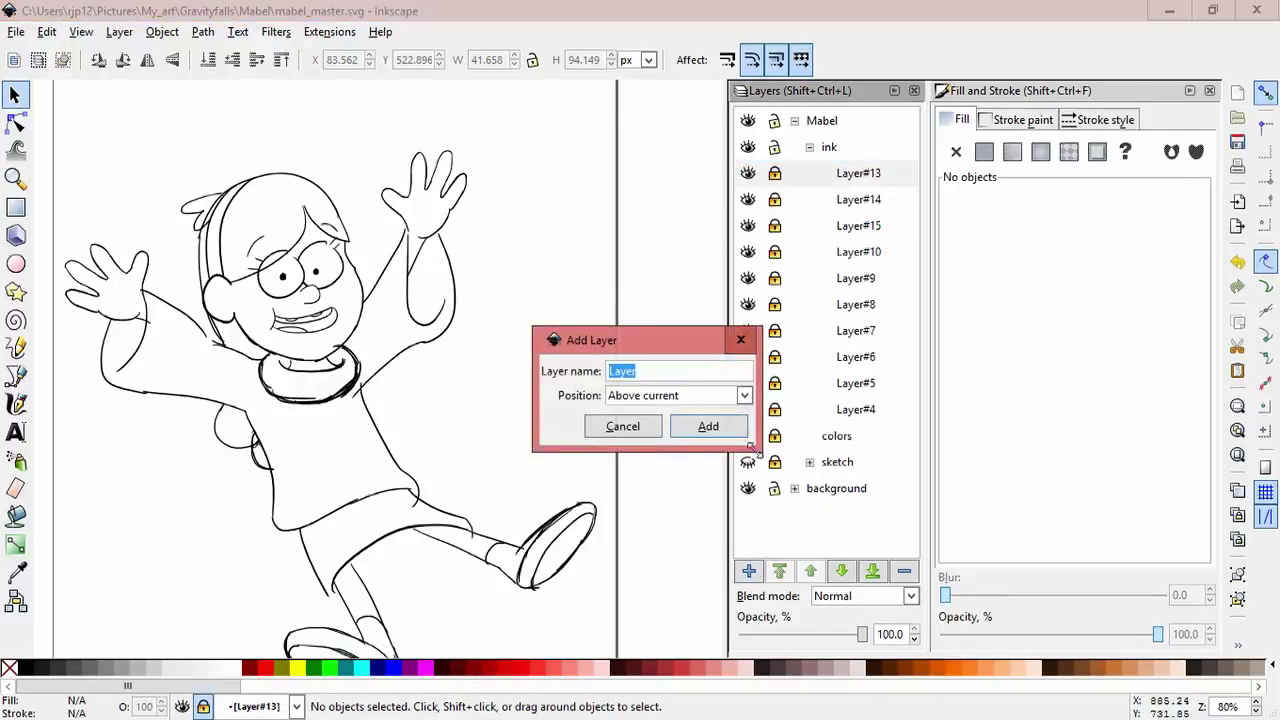
{"action": "key", "text": "Return"}
Step: Ink curved rib lines across the turtleneck collar with black calligraphy strokes of width 4 and save the drawing
{"action": "left_click", "coordinate": [28, 406]}
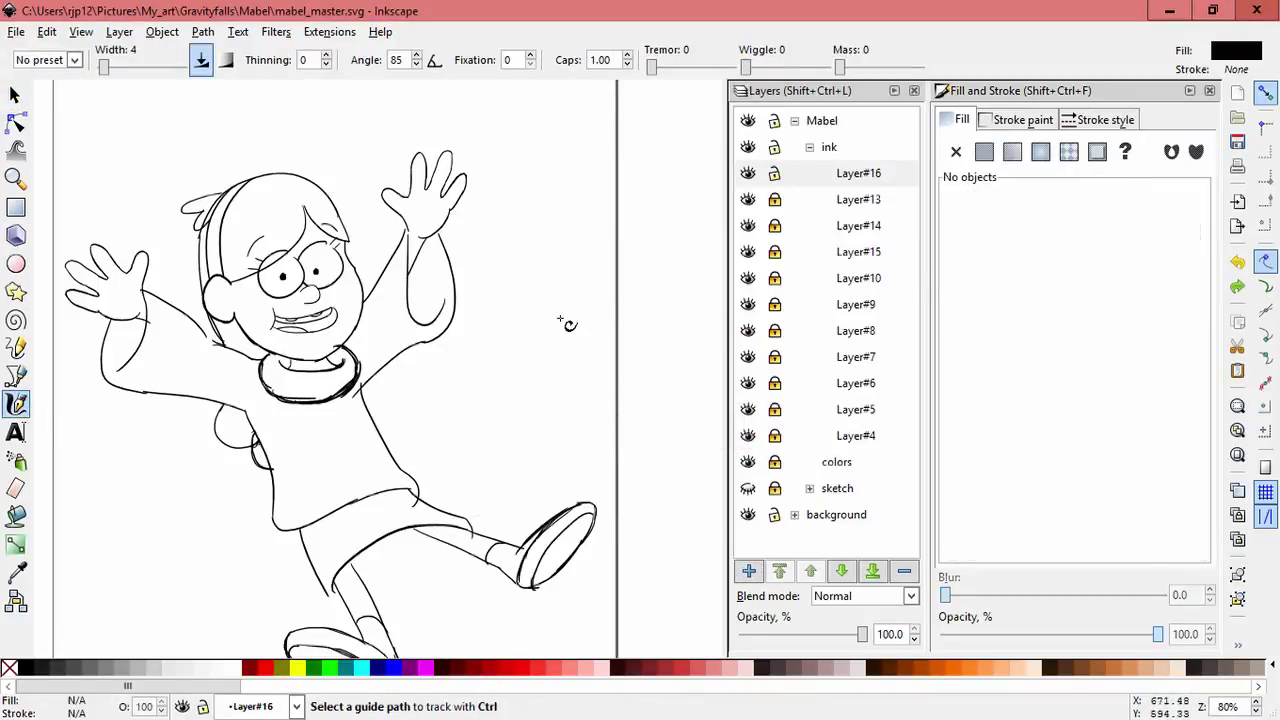
{"action": "left_click_drag", "start_coordinate": [550, 270], "coordinate": [410, 467]}
{"action": "key", "text": "ctrl+z"}
{"action": "scroll", "coordinate": [285, 389], "scroll_direction": "up", "scroll_amount": 3}
{"action": "mouse_move", "coordinate": [279, 311]}
{"action": "left_mouse_down"}
{"action": "mouse_move", "coordinate": [315, 395]}
{"action": "mouse_move", "coordinate": [283, 313]}
{"action": "mouse_move", "coordinate": [320, 326]}
{"action": "mouse_move", "coordinate": [365, 397]}
{"action": "left_mouse_up"}
{"action": "key", "text": "ctrl+z"}
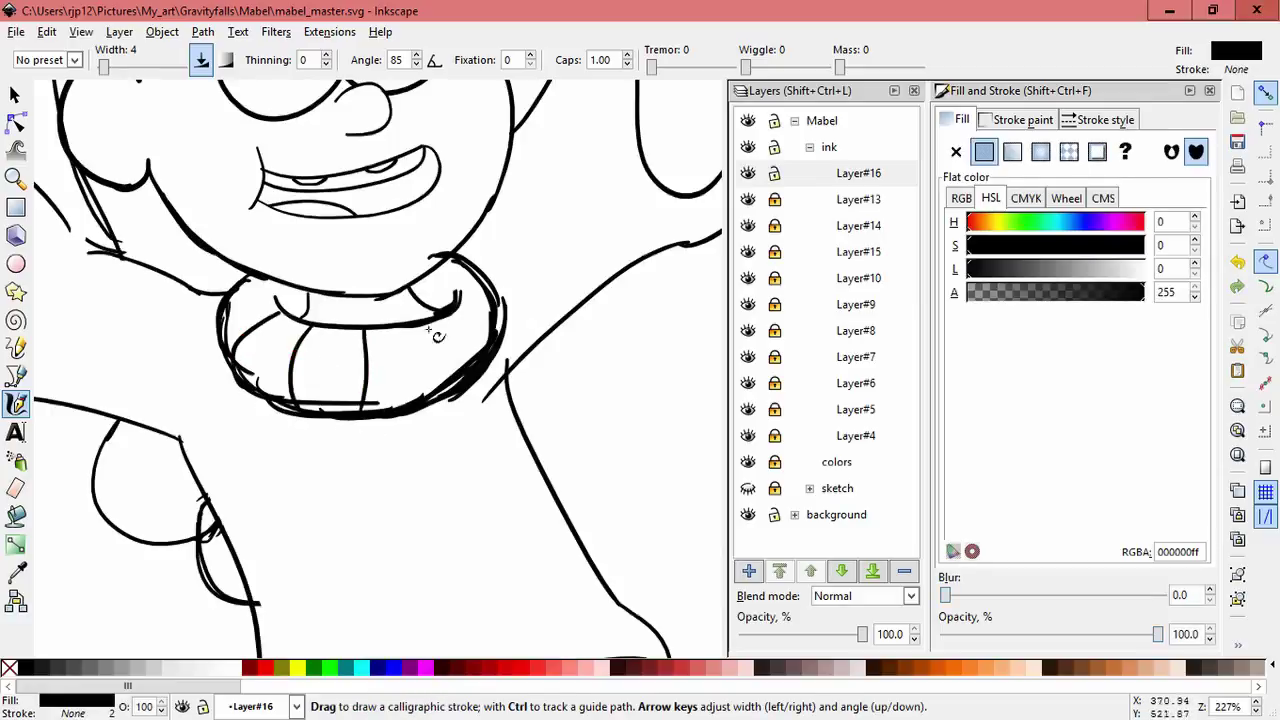
{"action": "left_click_drag", "start_coordinate": [430, 326], "coordinate": [437, 396]}
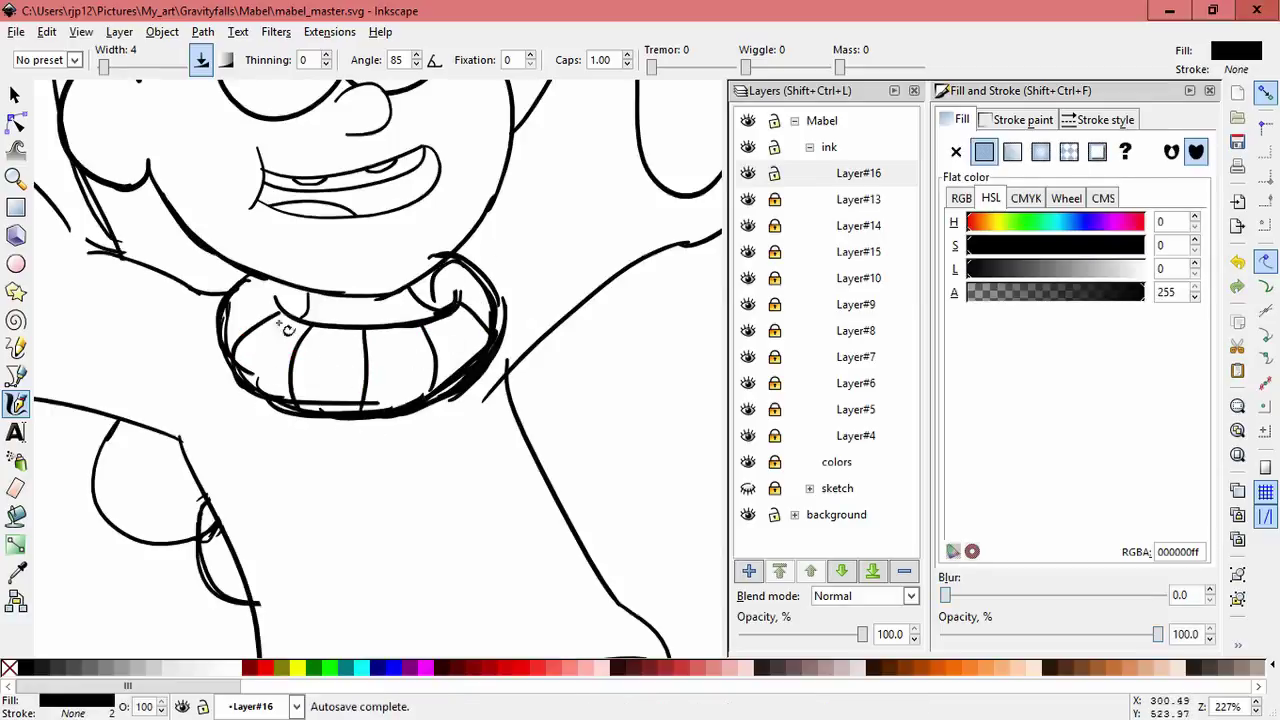
{"action": "scroll", "coordinate": [449, 488], "scroll_direction": "down", "scroll_amount": 2, "text": "ctrl"}
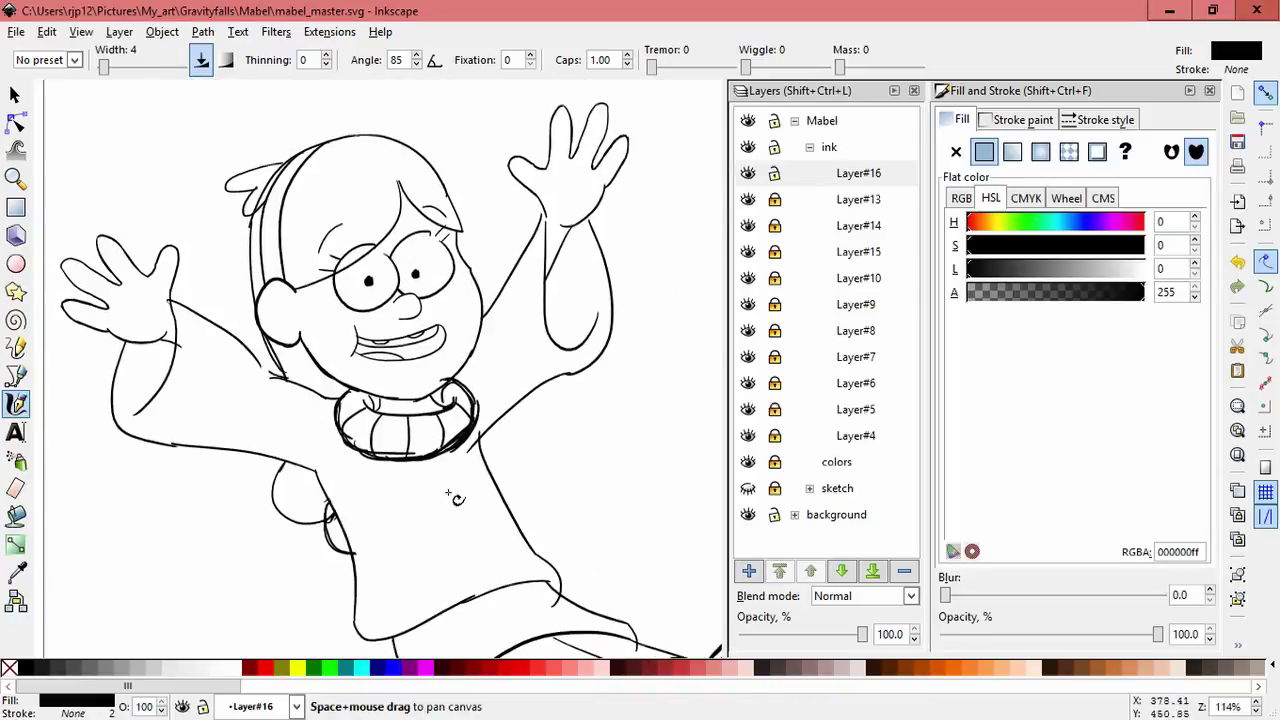
{"action": "scroll", "coordinate": [449, 488], "scroll_direction": "down", "scroll_amount": 3, "text": "ctrl"}
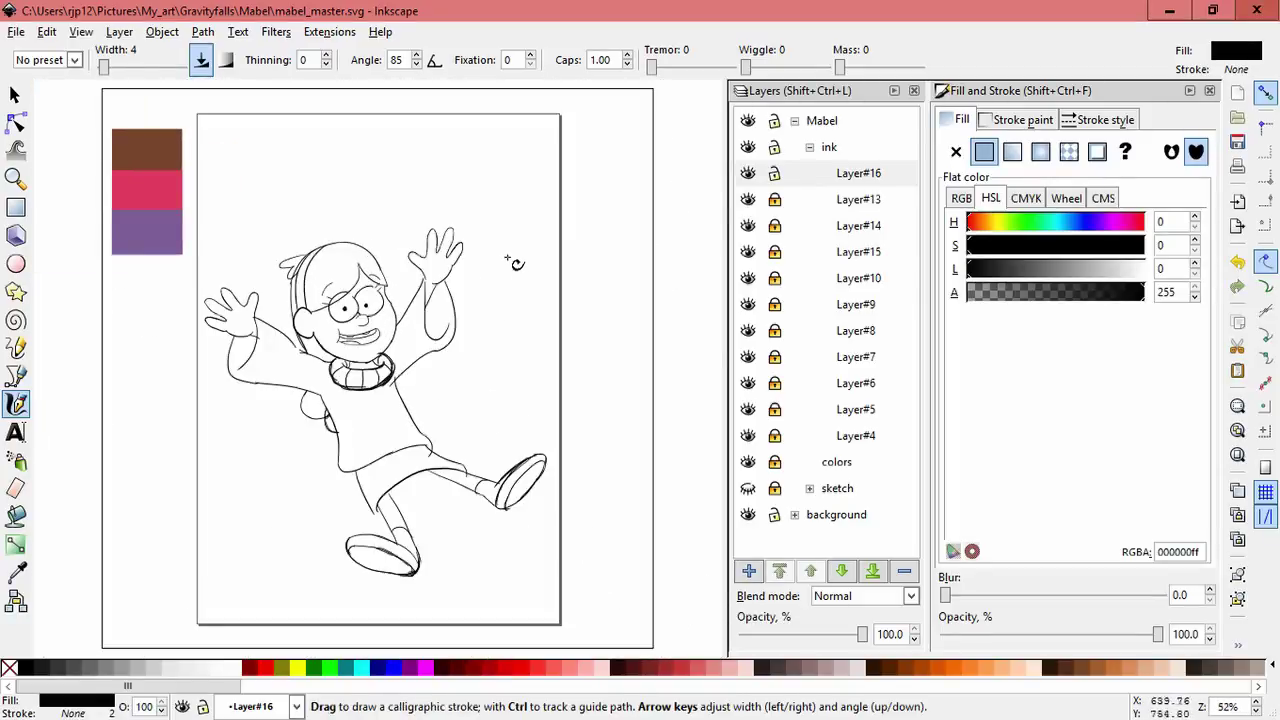
{"action": "key", "text": "ctrl+s"}
Step: Lock Layer#16 and add a new sublayer inside the unlocked colors layer
{"action": "left_click", "coordinate": [776, 173]}
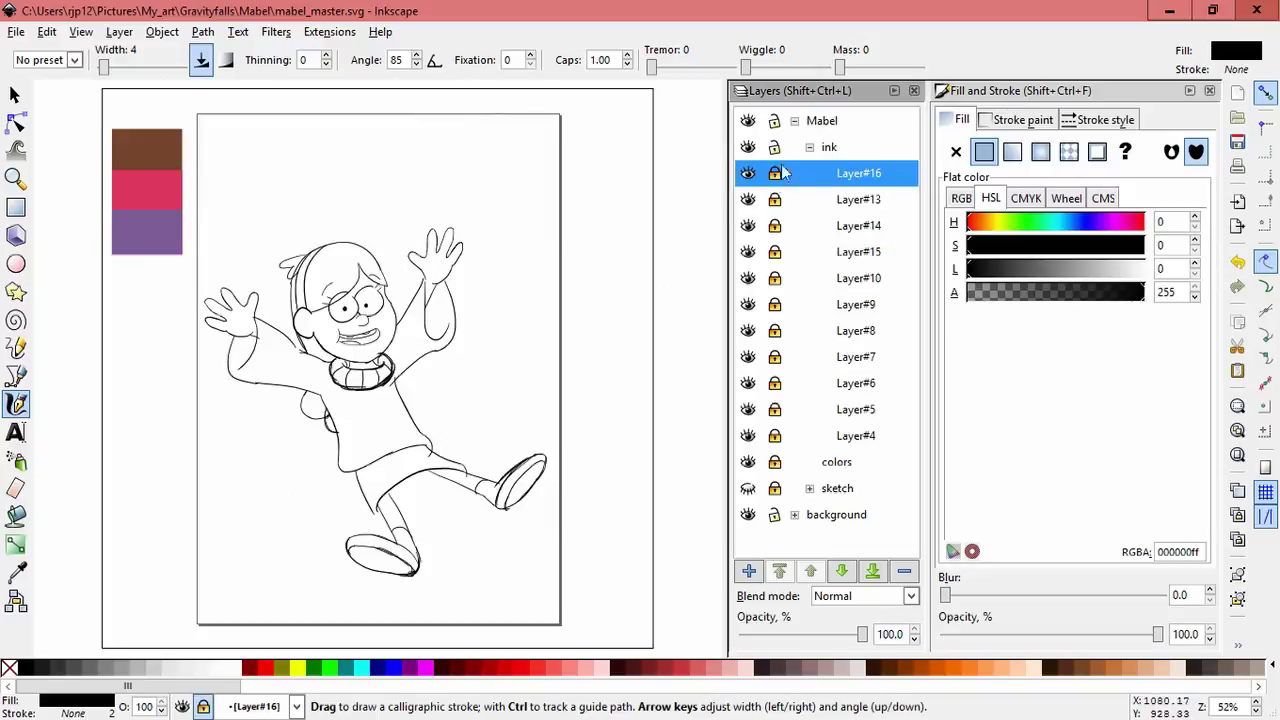
{"action": "left_click", "coordinate": [809, 147]}
{"action": "left_click", "coordinate": [830, 176]}
{"action": "key", "text": "ctrl+shift+n"}
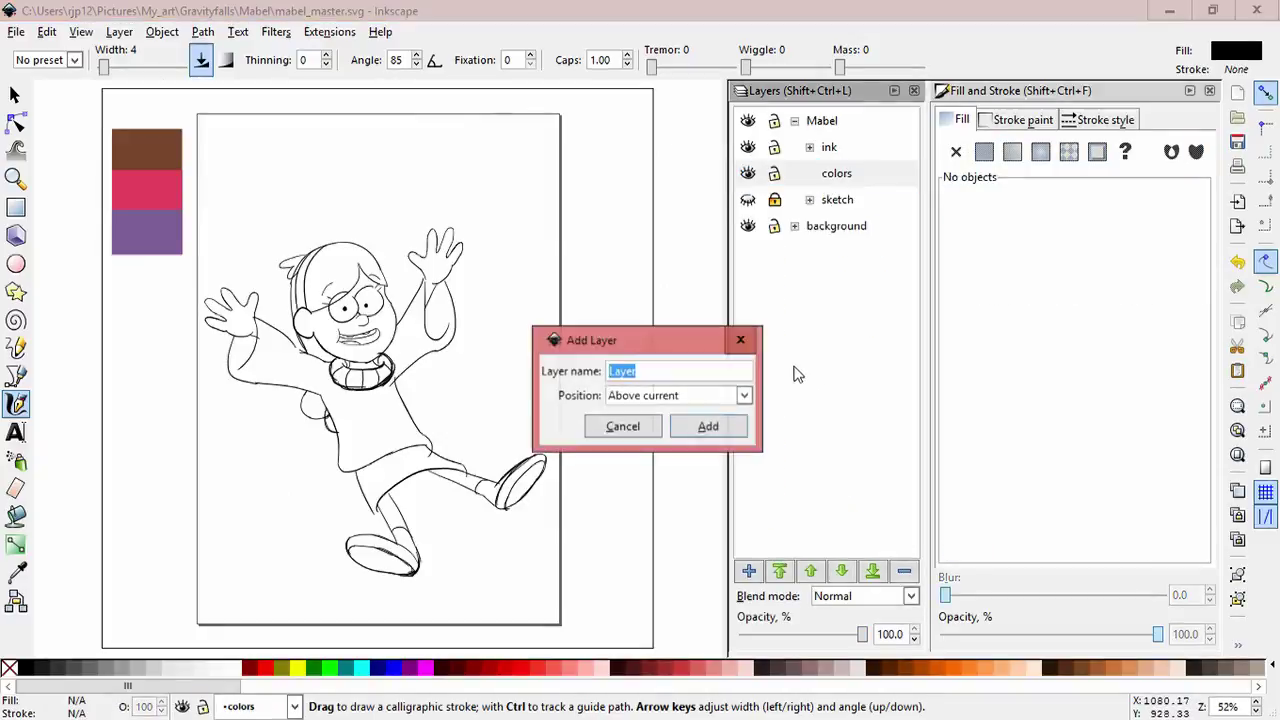
{"action": "left_click", "coordinate": [745, 394]}
{"action": "left_click", "coordinate": [651, 380]}
{"action": "left_click", "coordinate": [708, 425]}
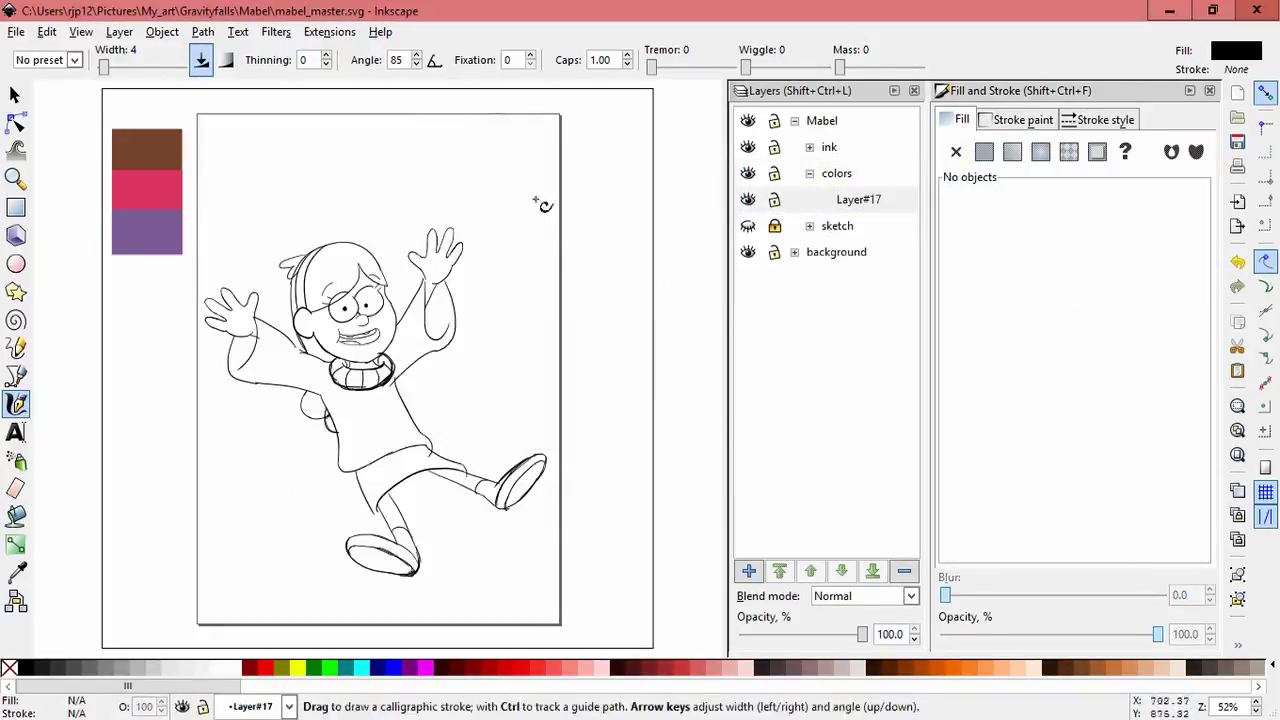
Step: Sample the brown swatch as the fill colour and hatch the hair tufts behind the head with calligraphy strokes
{"action": "left_click", "coordinate": [16, 572]}
{"action": "left_click", "coordinate": [147, 150]}
{"action": "left_click", "coordinate": [16, 404]}
{"action": "scroll", "coordinate": [358, 254], "scroll_direction": "up", "scroll_amount": 1}
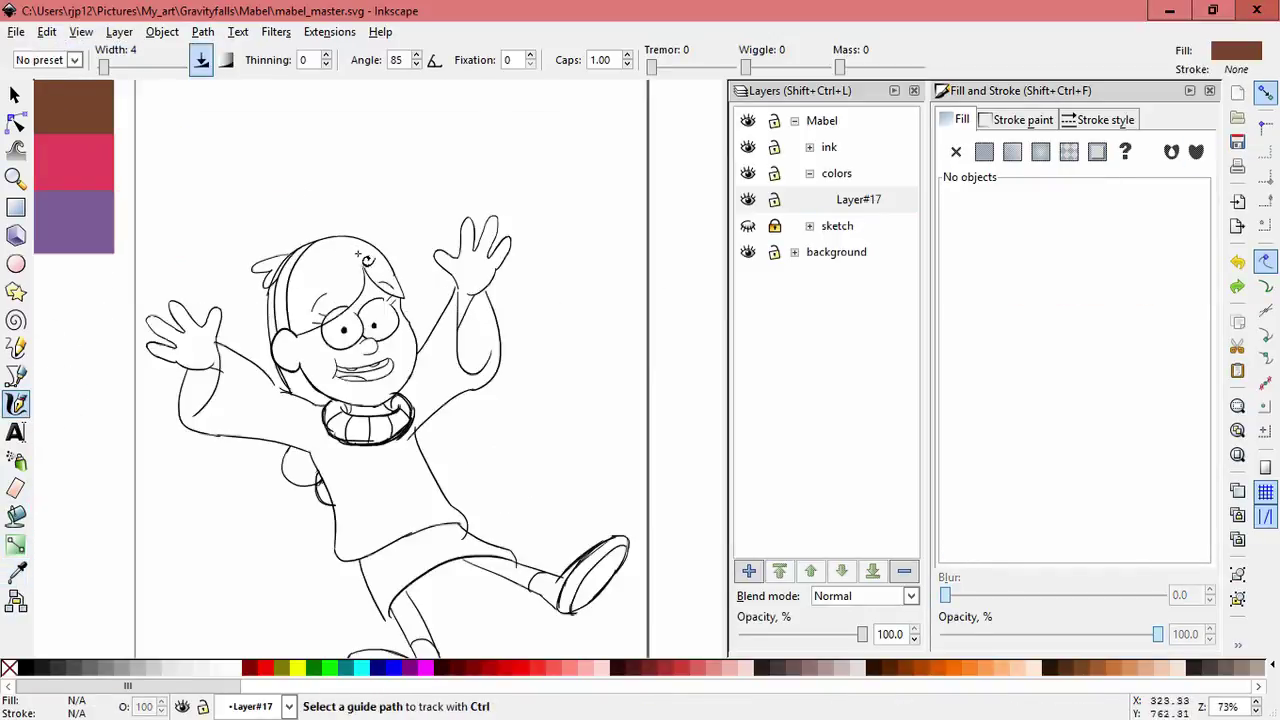
{"action": "scroll", "coordinate": [358, 254], "scroll_direction": "up", "scroll_amount": 2}
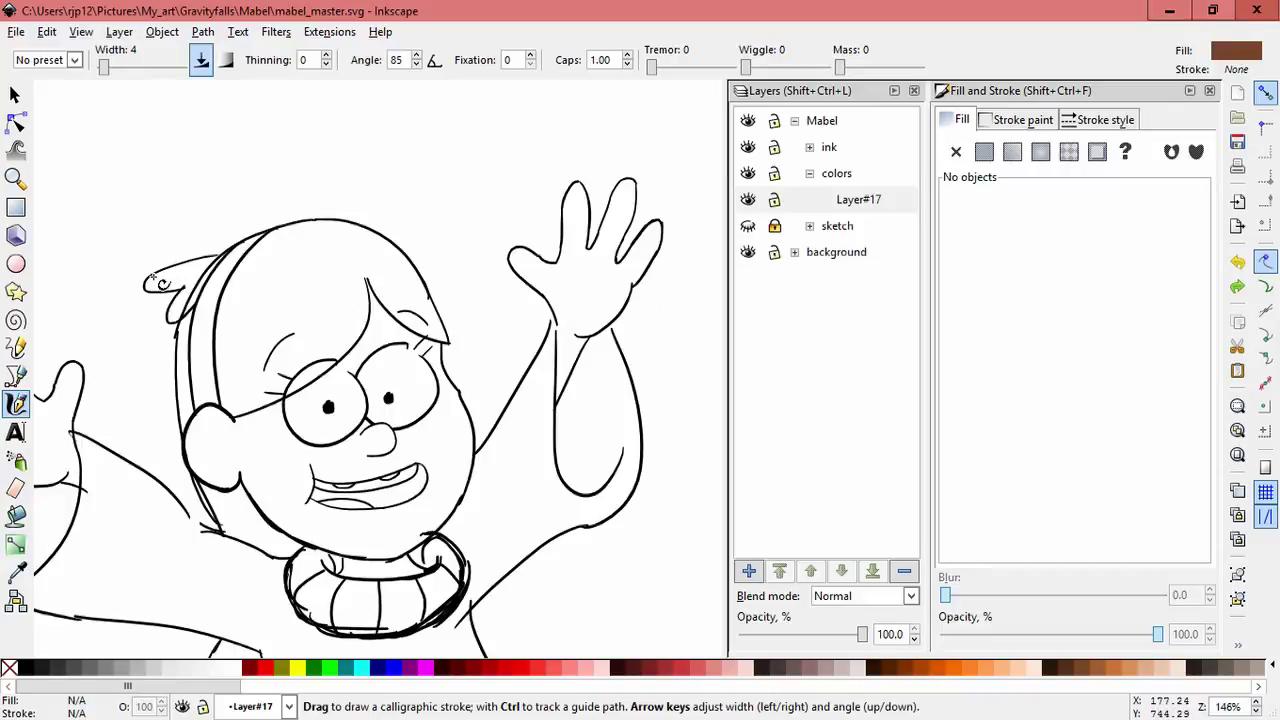
{"action": "left_click_drag", "start_coordinate": [148, 284], "coordinate": [172, 278]}
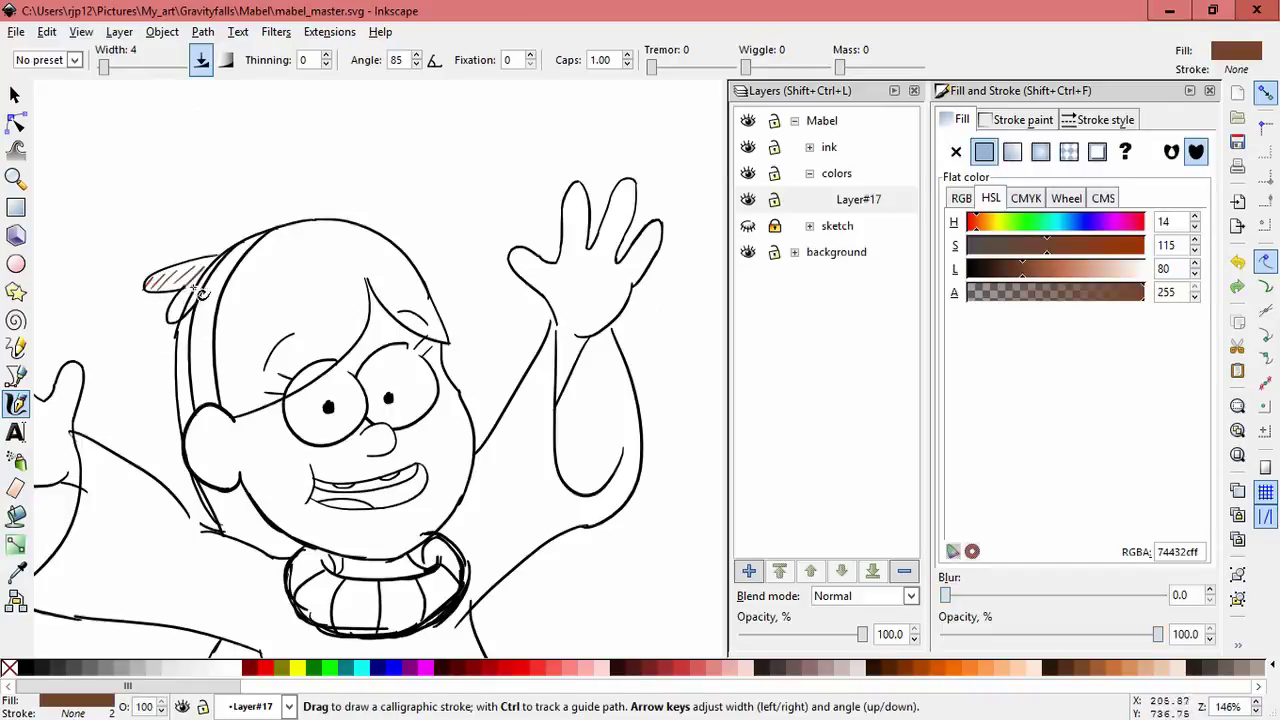
Step: Hatch the hair in front of the headband, including both sides of the bangs, with diagonal brown calligraphy strokes
{"action": "mouse_move", "coordinate": [282, 237]}
{"action": "left_mouse_down"}
{"action": "mouse_move", "coordinate": [240, 275]}
{"action": "mouse_move", "coordinate": [216, 327]}
{"action": "left_mouse_up"}
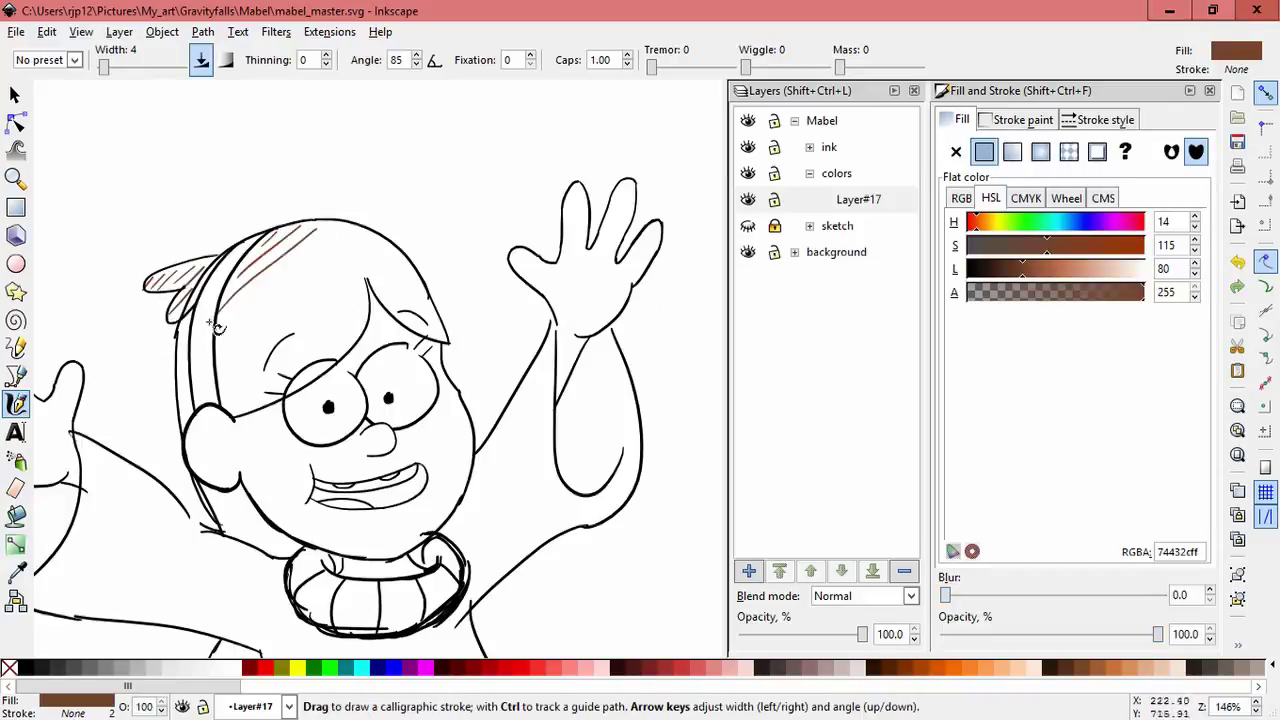
{"action": "key", "text": "ctrl+z"}
{"action": "key", "text": "ctrl+z"}
{"action": "mouse_move", "coordinate": [344, 238]}
{"action": "left_mouse_down"}
{"action": "mouse_move", "coordinate": [182, 402]}
{"action": "mouse_move", "coordinate": [208, 372]}
{"action": "left_mouse_up"}
{"action": "left_click_drag", "start_coordinate": [349, 268], "coordinate": [232, 405]}
{"action": "mouse_move", "coordinate": [334, 314]}
{"action": "left_mouse_down"}
{"action": "mouse_move", "coordinate": [257, 398]}
{"action": "mouse_move", "coordinate": [328, 327]}
{"action": "left_mouse_up"}
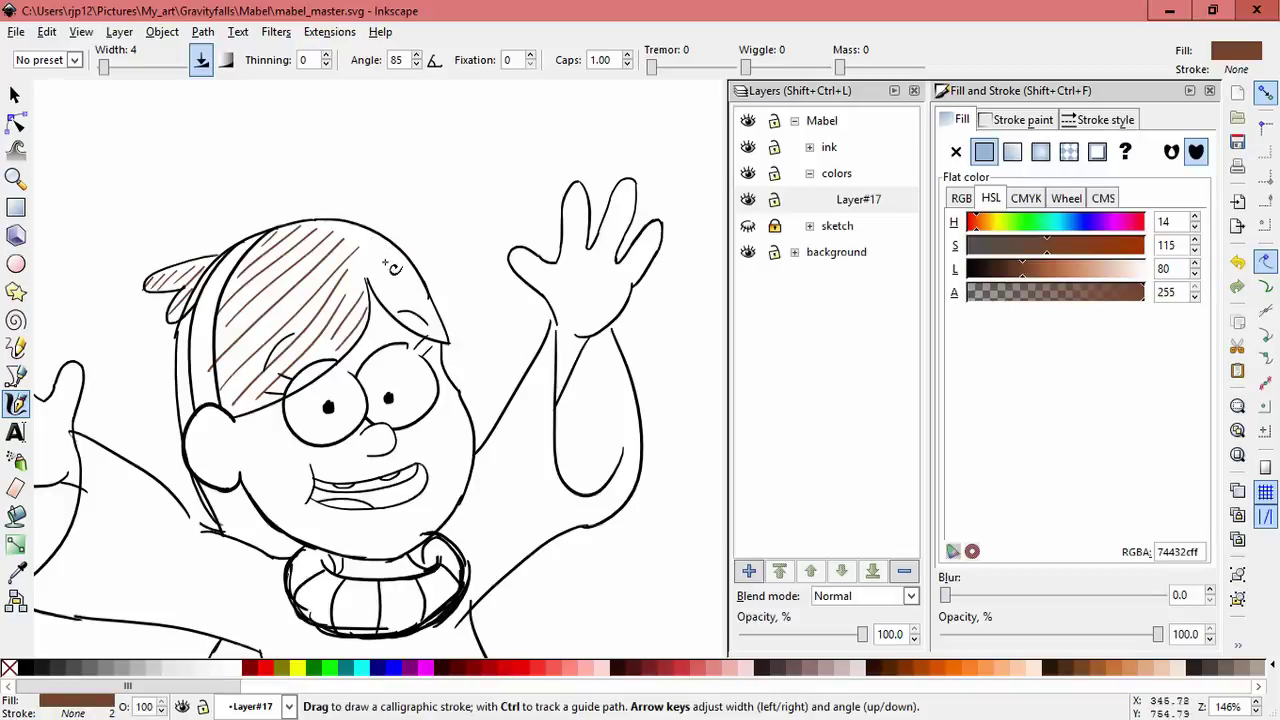
{"action": "mouse_move", "coordinate": [400, 252]}
{"action": "left_mouse_down"}
{"action": "mouse_move", "coordinate": [366, 294]}
{"action": "mouse_move", "coordinate": [386, 300]}
{"action": "left_mouse_up"}
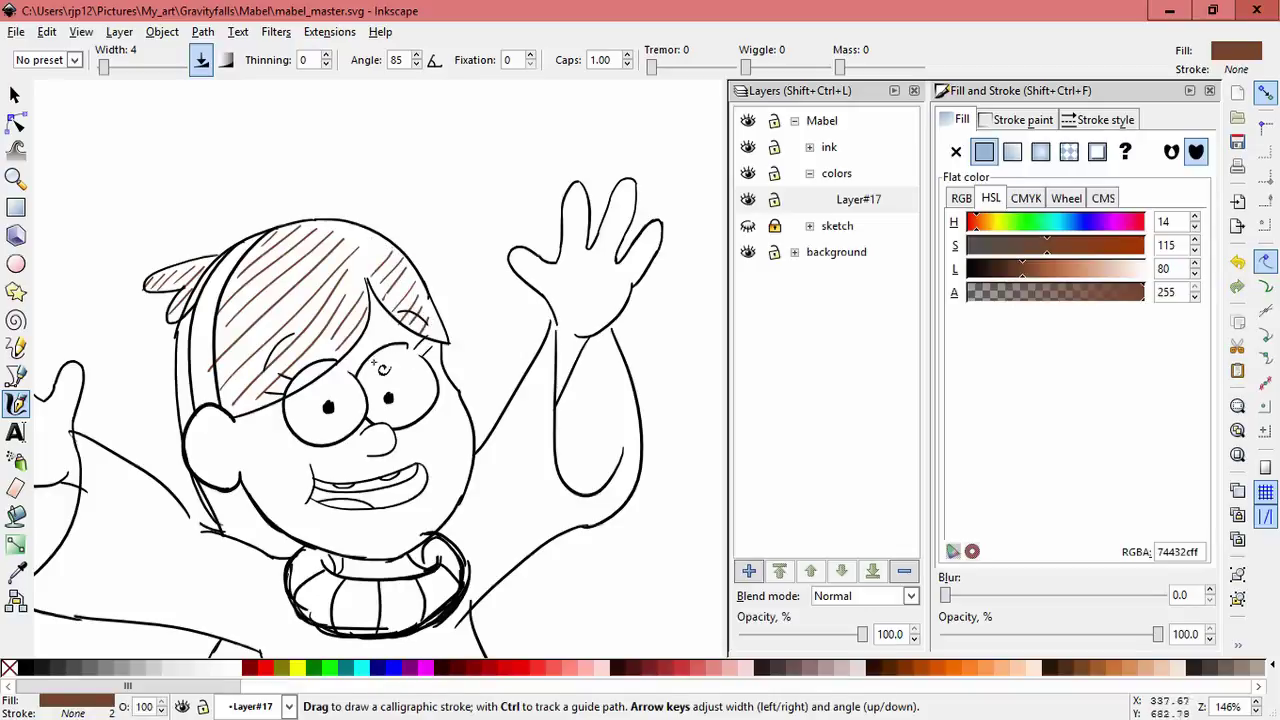
Step: Reposition individual brown hatch strokes on the crown and bangs to even out their spacing
{"action": "left_click", "coordinate": [15, 96]}
{"action": "left_click_drag", "start_coordinate": [287, 292], "coordinate": [299, 283]}
{"action": "left_click", "coordinate": [340, 264]}
{"action": "mouse_move", "coordinate": [366, 241]}
{"action": "left_mouse_down"}
{"action": "mouse_move", "coordinate": [382, 233]}
{"action": "mouse_move", "coordinate": [372, 270]}
{"action": "mouse_move", "coordinate": [379, 257]}
{"action": "left_mouse_up"}
{"action": "left_click", "coordinate": [340, 274]}
{"action": "left_click", "coordinate": [342, 308]}
{"action": "left_click_drag", "start_coordinate": [389, 263], "coordinate": [396, 277]}
{"action": "left_click", "coordinate": [432, 241]}
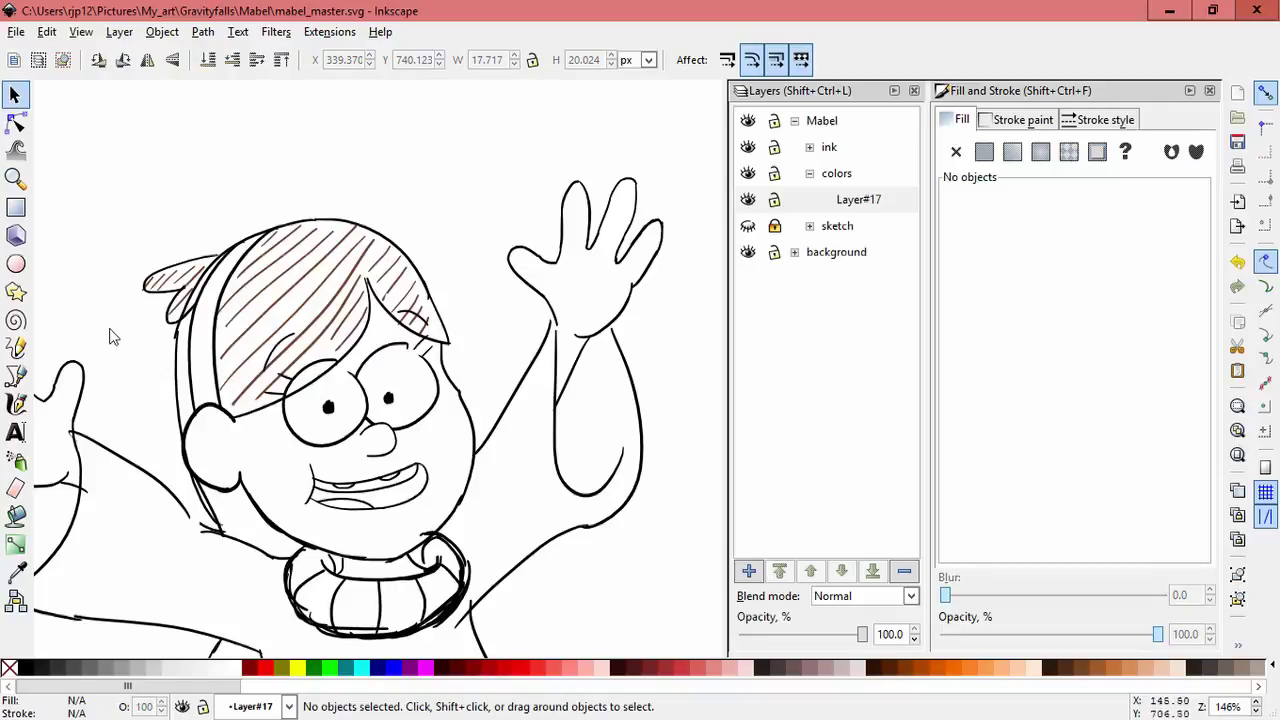
Step: Hatch the hair behind the ear and neck and the hair ends beside the torso with brown calligraphy strokes
{"action": "left_click", "coordinate": [16, 404]}
{"action": "left_click_drag", "start_coordinate": [194, 325], "coordinate": [222, 273]}
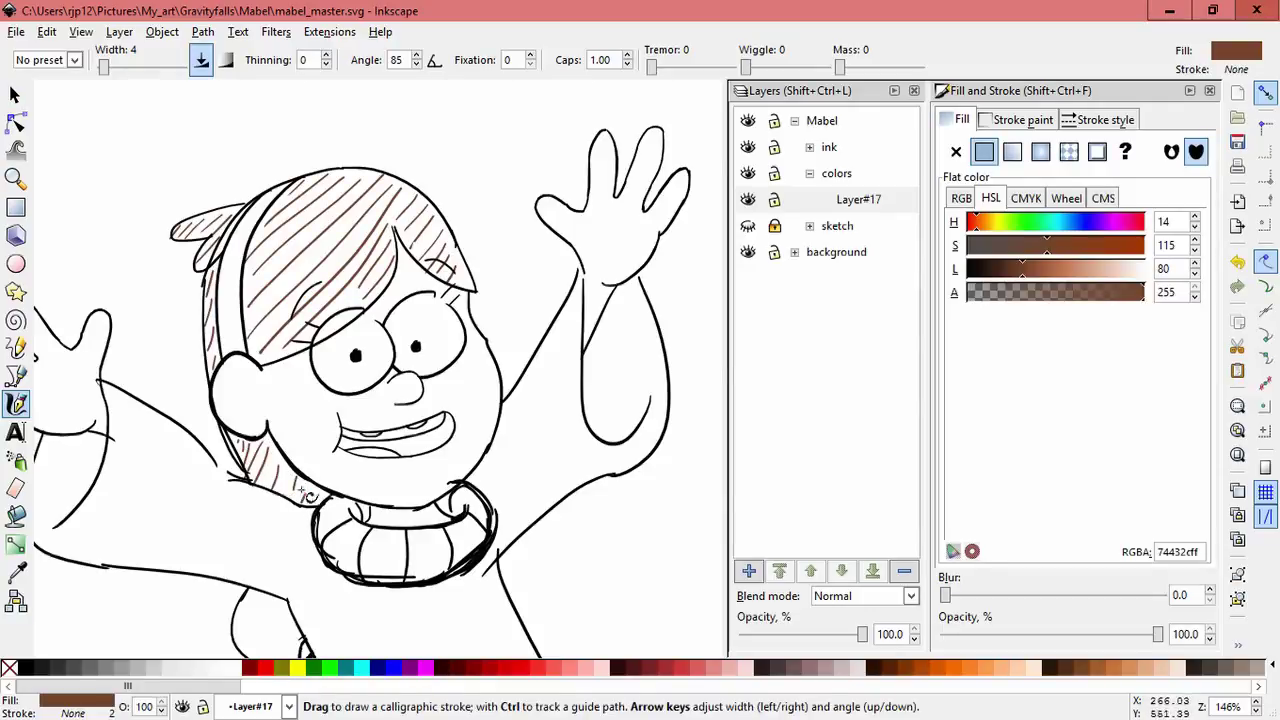
{"action": "key", "text": "Escape"}
{"action": "left_click_drag", "start_coordinate": [281, 465], "coordinate": [287, 468]}
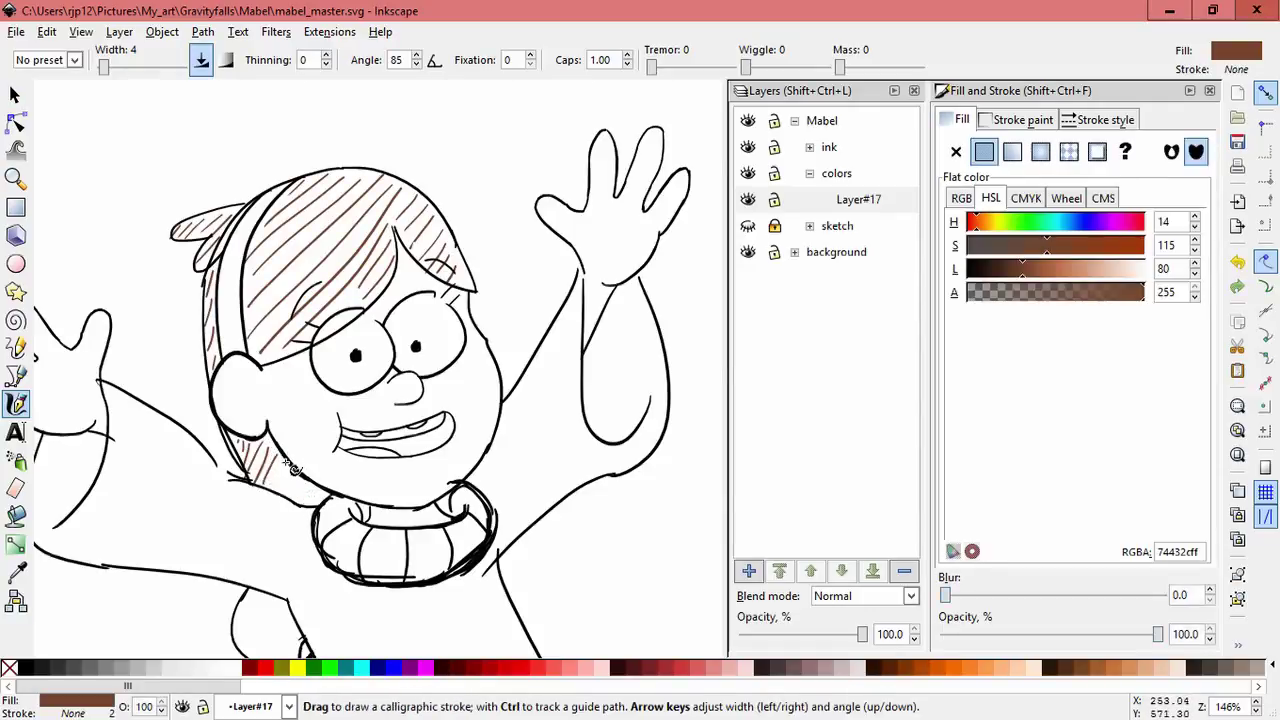
{"action": "left_click_drag", "start_coordinate": [268, 581], "coordinate": [311, 343]}
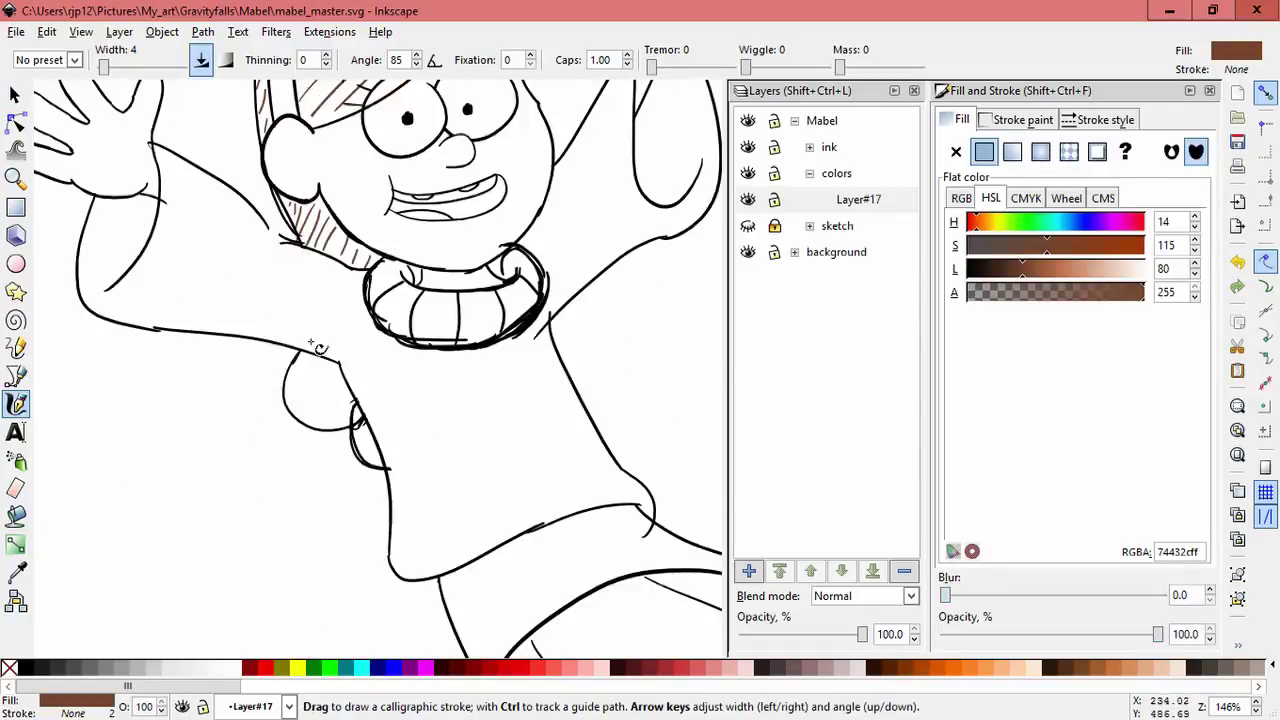
{"action": "left_click_drag", "start_coordinate": [294, 391], "coordinate": [370, 463]}
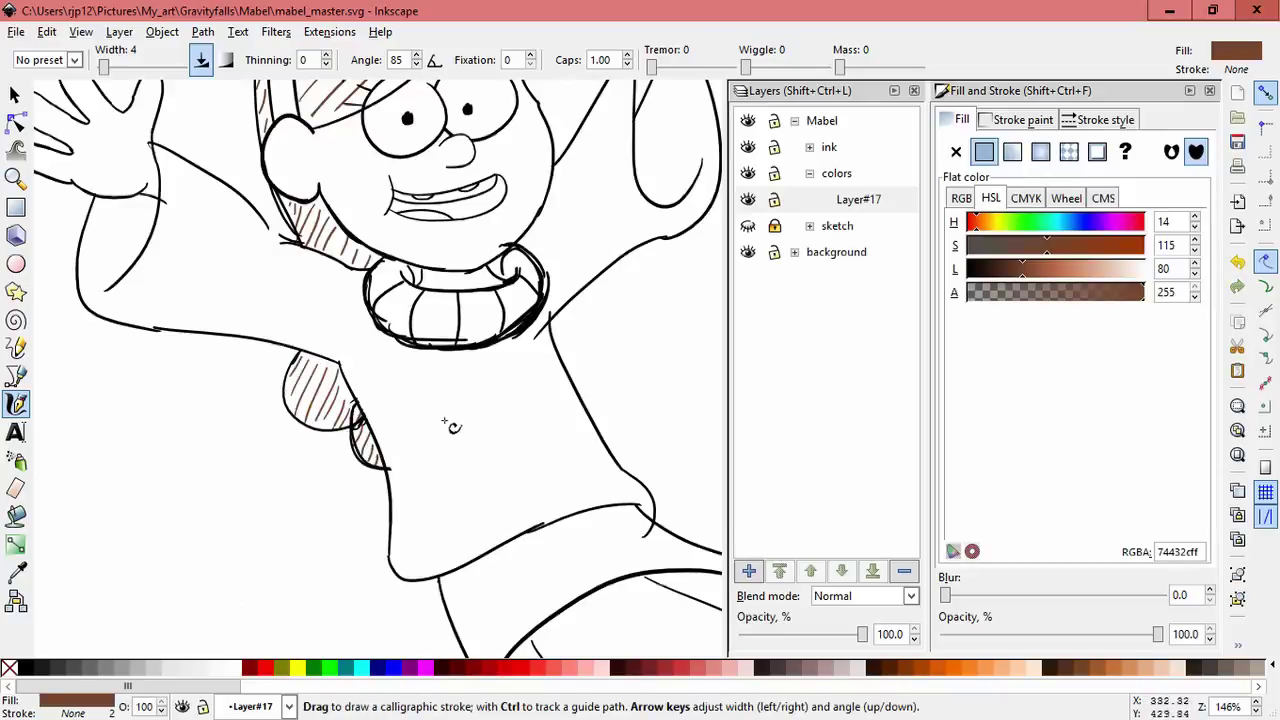
Step: Sample the pink swatch as the fill colour and hatch the headband with diagonal calligraphy strokes
{"action": "key", "text": "minus"}
{"action": "key", "text": "minus"}
{"action": "left_click_drag", "start_coordinate": [480, 325], "coordinate": [485, 467]}
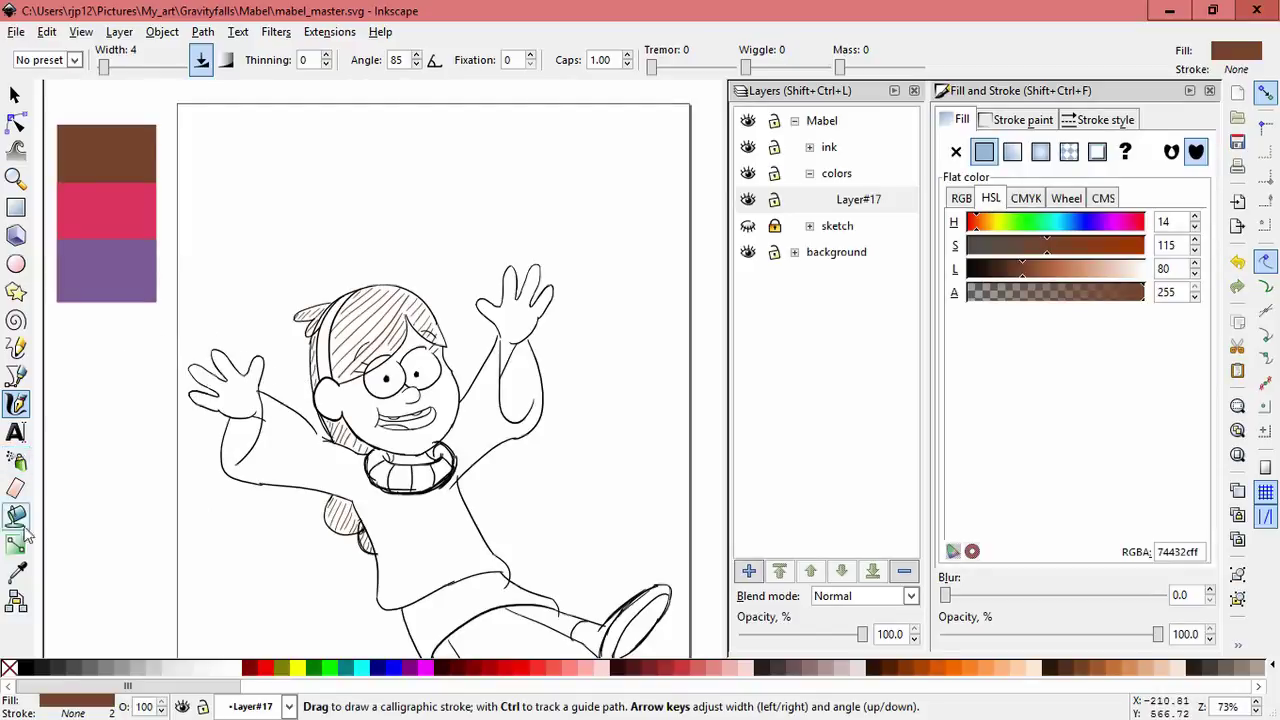
{"action": "left_click", "coordinate": [16, 571]}
{"action": "left_click", "coordinate": [95, 215]}
{"action": "left_click", "coordinate": [16, 403]}
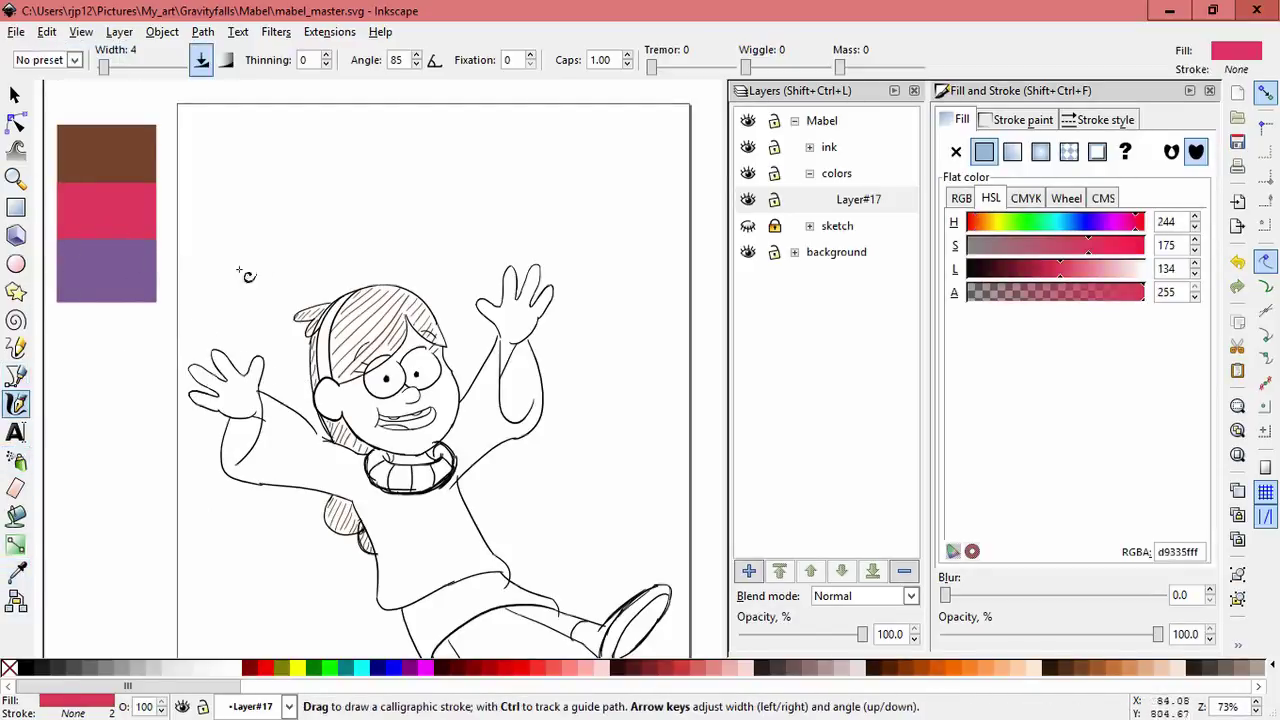
{"action": "key", "text": "Escape"}
{"action": "scroll", "coordinate": [300, 429], "scroll_direction": "up", "scroll_amount": 3, "text": "ctrl"}
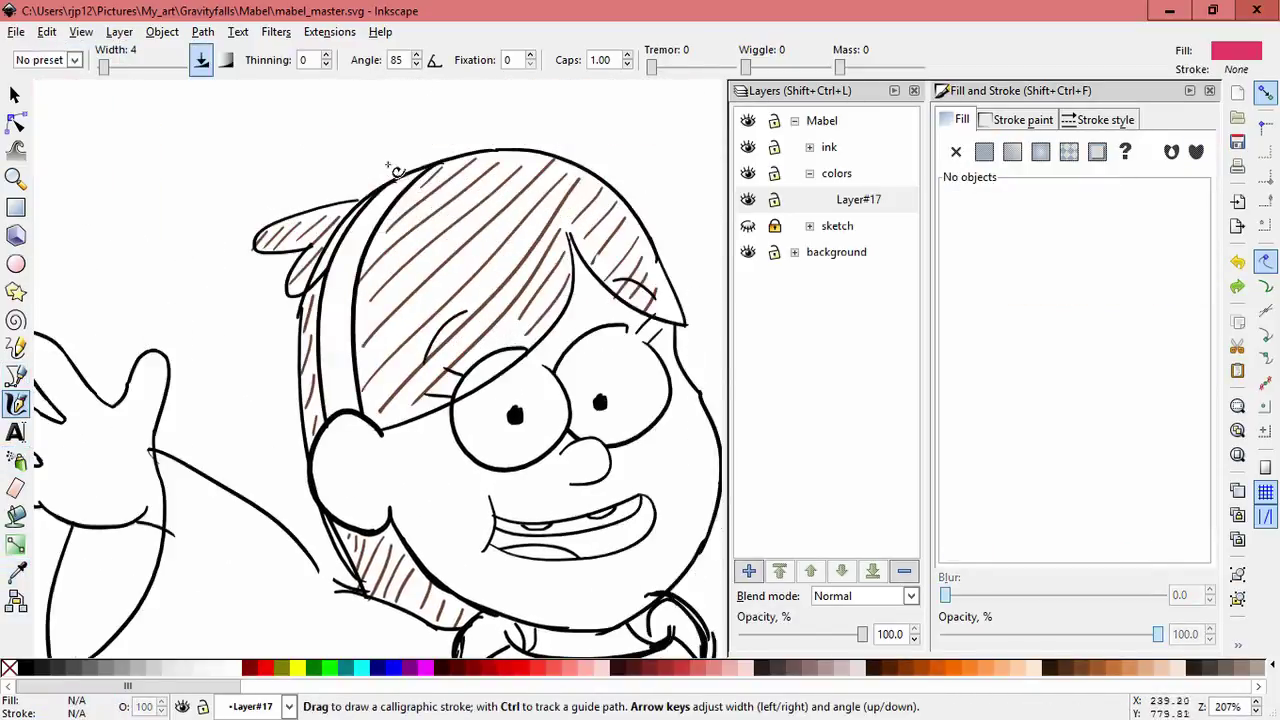
{"action": "left_click_drag", "start_coordinate": [407, 180], "coordinate": [371, 222]}
{"action": "key", "text": "ctrl+z"}
{"action": "left_click_drag", "start_coordinate": [407, 180], "coordinate": [347, 235]}
{"action": "mouse_move", "coordinate": [380, 218]}
{"action": "left_mouse_down"}
{"action": "mouse_move", "coordinate": [341, 255]}
{"action": "mouse_move", "coordinate": [324, 313]}
{"action": "left_mouse_up"}
{"action": "mouse_move", "coordinate": [351, 298]}
{"action": "left_mouse_down"}
{"action": "mouse_move", "coordinate": [323, 345]}
{"action": "mouse_move", "coordinate": [325, 386]}
{"action": "left_mouse_up"}
{"action": "left_click_drag", "start_coordinate": [349, 382], "coordinate": [331, 417]}
Step: Hatch the character's raised sleeve on the ear side, from the wrist to the collar, with diagonal pink calligraphy strokes
{"action": "key", "text": "space"}
{"action": "left_click_drag", "start_coordinate": [346, 565], "coordinate": [438, 371]}
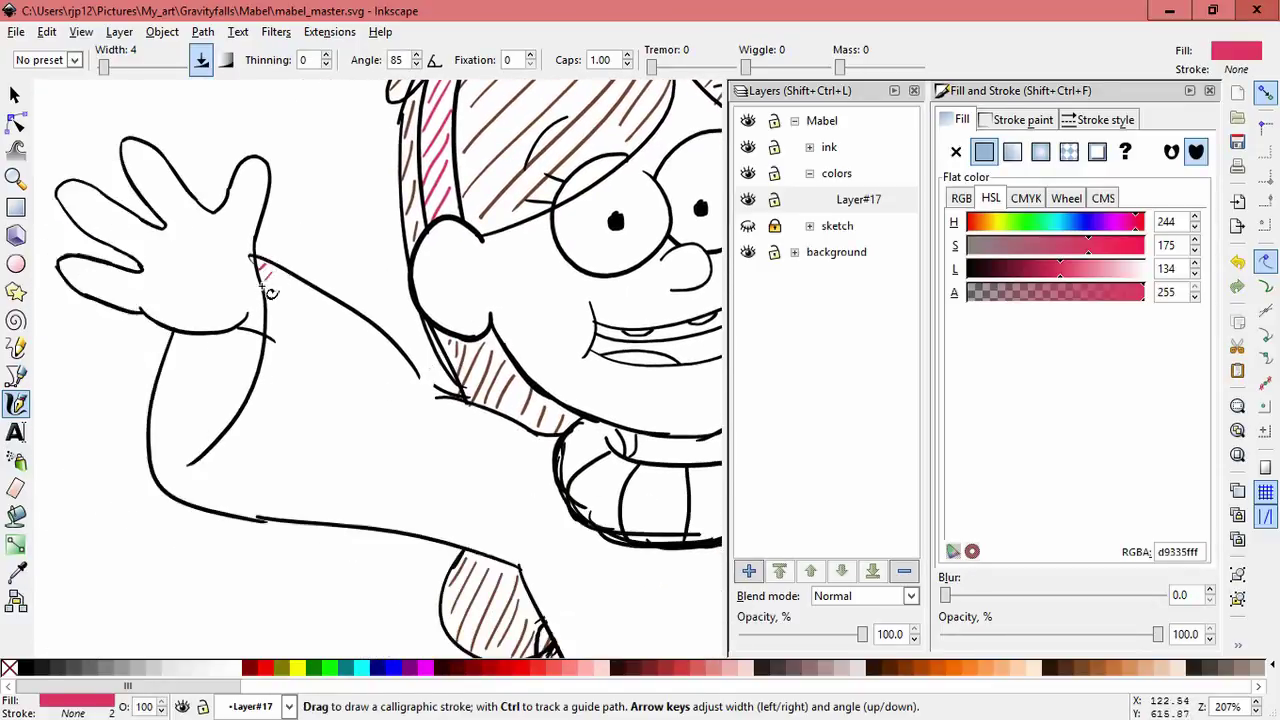
{"action": "left_click_drag", "start_coordinate": [284, 274], "coordinate": [262, 308]}
{"action": "left_click_drag", "start_coordinate": [289, 281], "coordinate": [204, 484]}
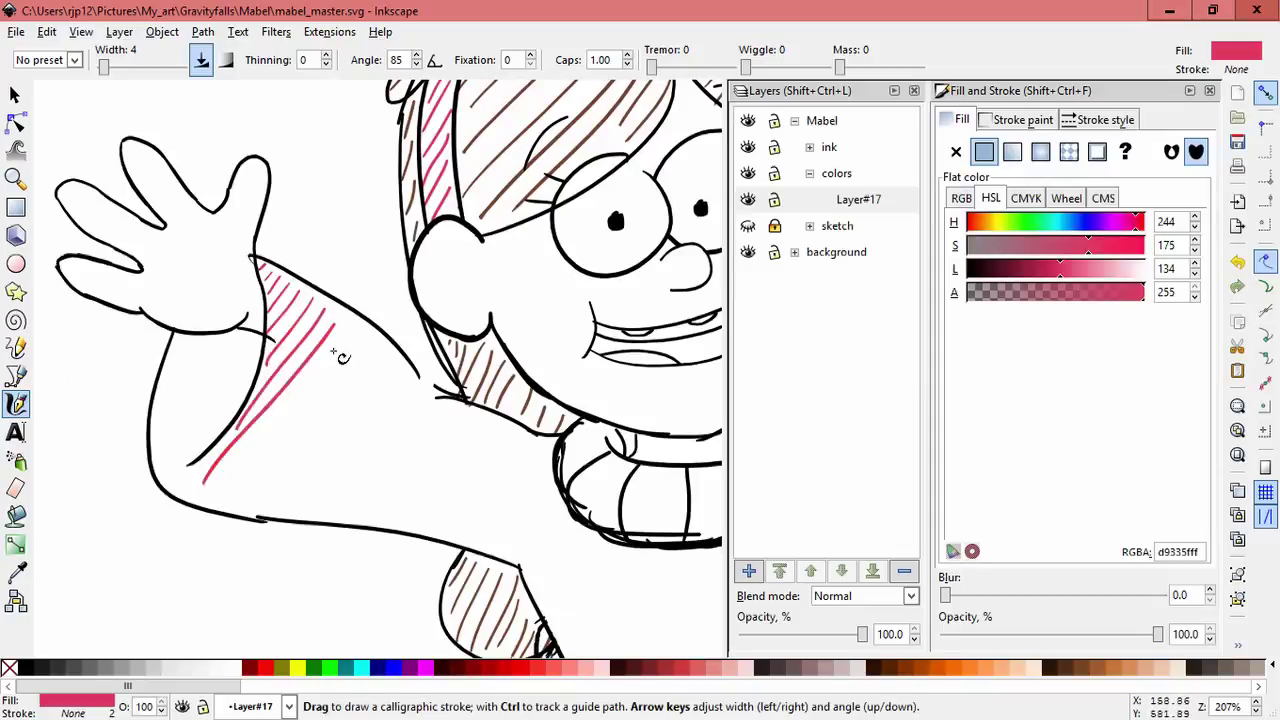
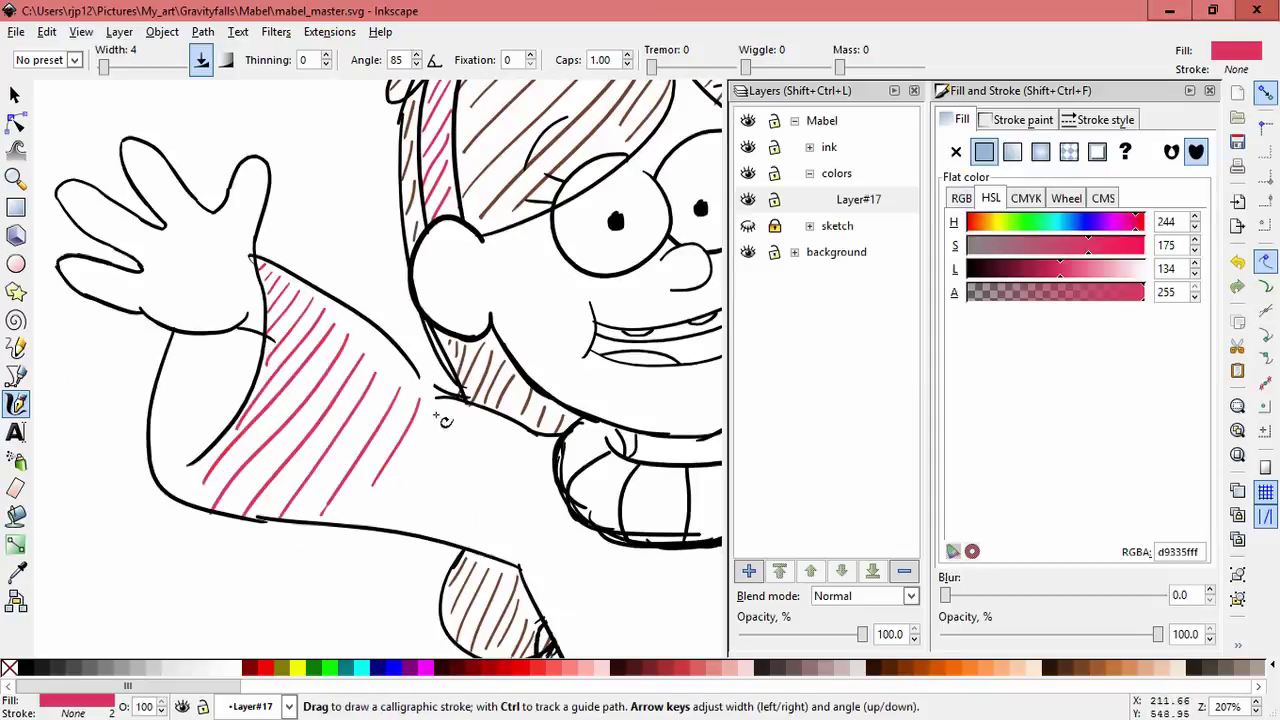
{"action": "left_click_drag", "start_coordinate": [437, 415], "coordinate": [386, 505]}
{"action": "mouse_move", "coordinate": [468, 416]}
{"action": "left_mouse_down"}
{"action": "mouse_move", "coordinate": [414, 523]}
{"action": "mouse_move", "coordinate": [440, 528]}
{"action": "left_mouse_up"}
{"action": "left_click_drag", "start_coordinate": [515, 440], "coordinate": [458, 530]}
{"action": "left_click_drag", "start_coordinate": [524, 448], "coordinate": [486, 545]}
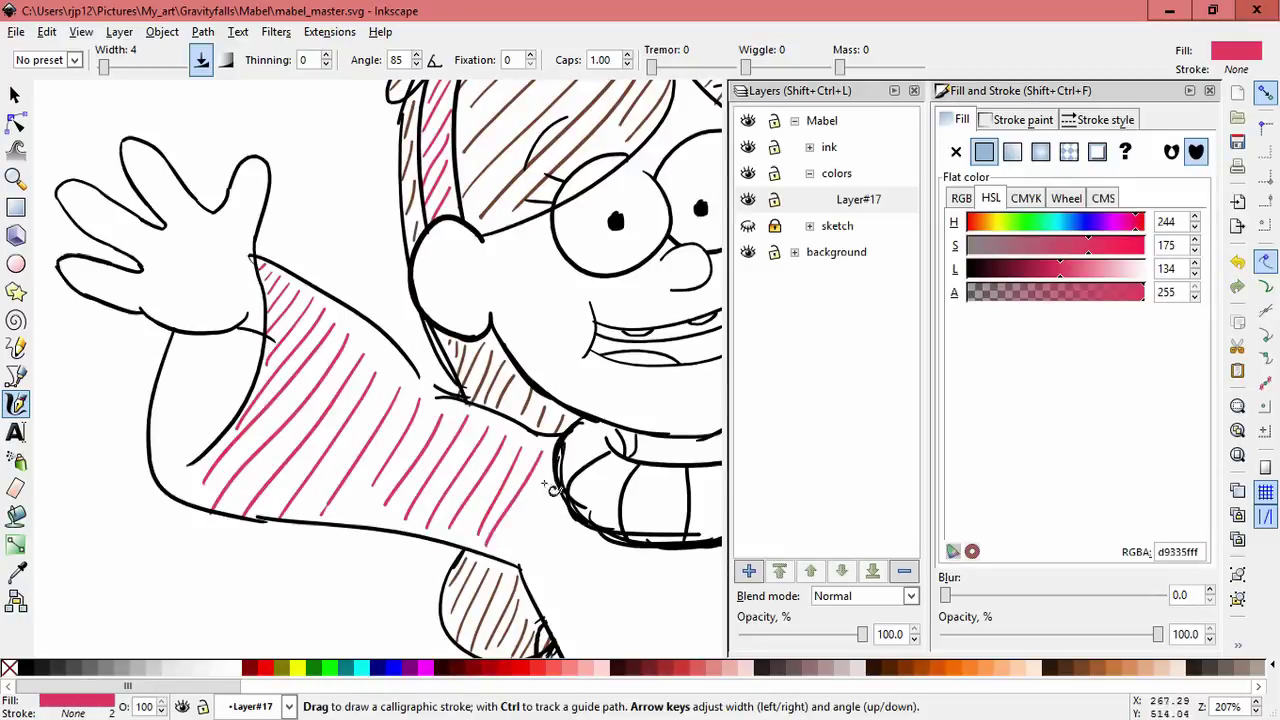
{"action": "left_click_drag", "start_coordinate": [555, 474], "coordinate": [509, 539]}
Step: Hatch the sweater's torso from below the collar down to the hem with long, slanted pink calligraphy strokes
{"action": "key", "text": "space"}
{"action": "left_click_drag", "start_coordinate": [468, 461], "coordinate": [270, 294]}
{"action": "left_click_drag", "start_coordinate": [355, 335], "coordinate": [330, 380]}
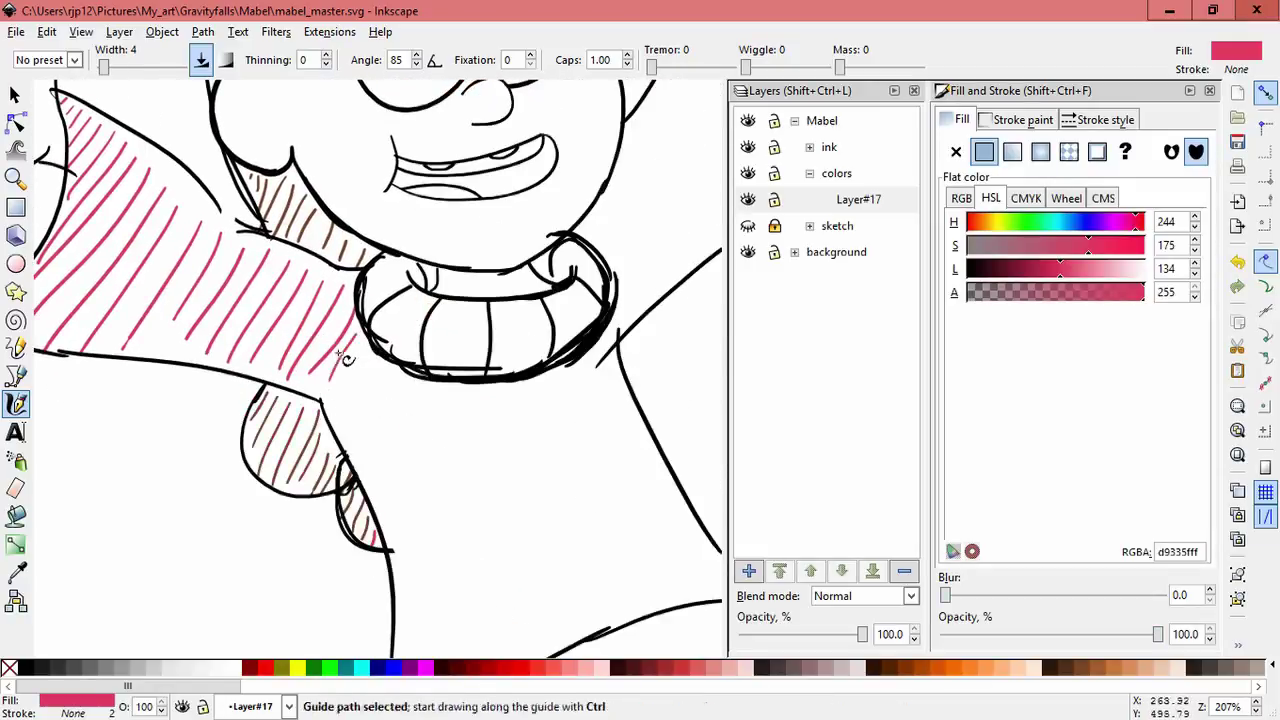
{"action": "mouse_move", "coordinate": [407, 383]}
{"action": "left_mouse_down"}
{"action": "mouse_move", "coordinate": [381, 480]}
{"action": "mouse_move", "coordinate": [398, 559]}
{"action": "left_mouse_up"}
{"action": "key", "text": "space"}
{"action": "left_click_drag", "start_coordinate": [440, 492], "coordinate": [400, 375]}
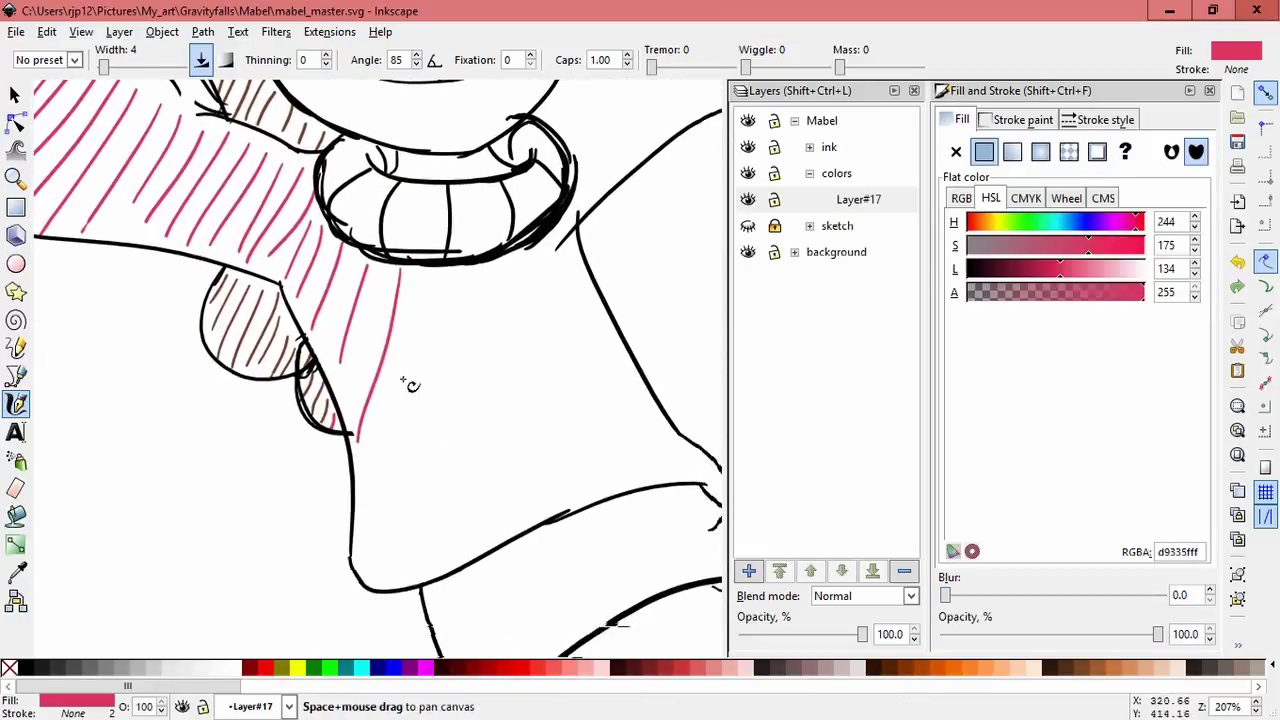
{"action": "left_click_drag", "start_coordinate": [420, 273], "coordinate": [367, 521]}
{"action": "left_click_drag", "start_coordinate": [451, 287], "coordinate": [400, 580]}
{"action": "left_click_drag", "start_coordinate": [494, 267], "coordinate": [421, 563]}
{"action": "left_click_drag", "start_coordinate": [528, 251], "coordinate": [473, 490]}
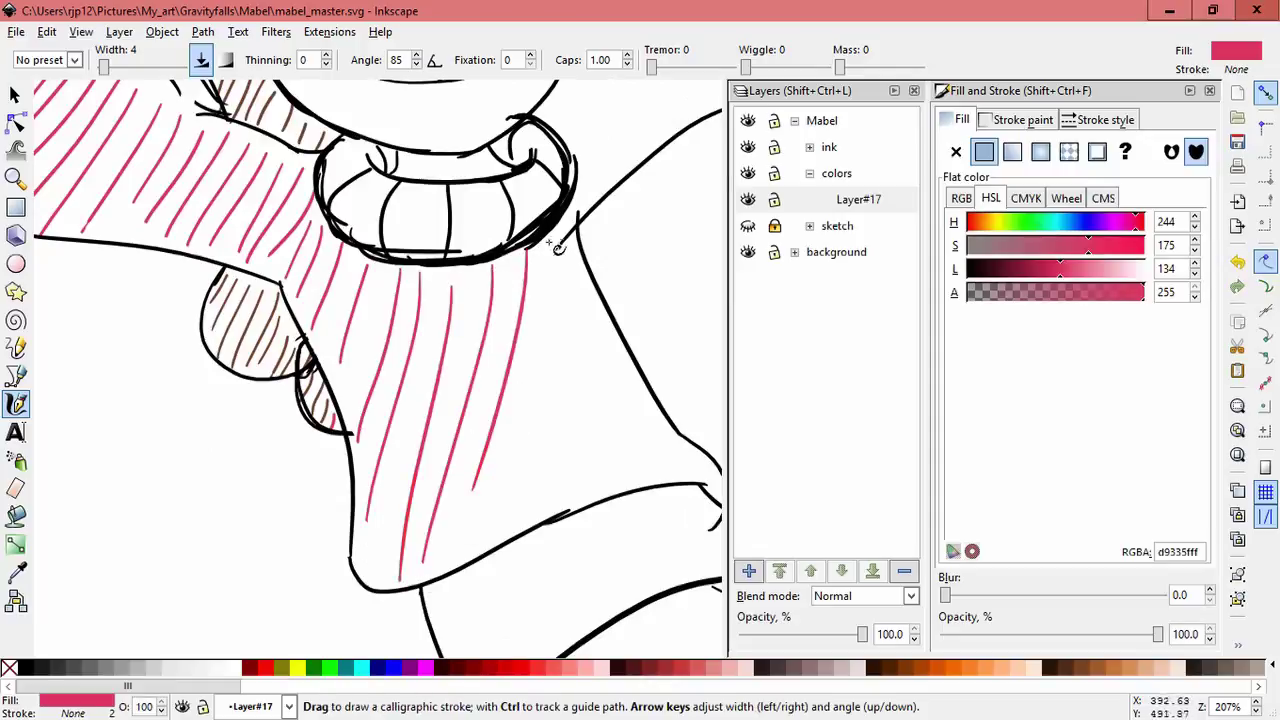
{"action": "left_click_drag", "start_coordinate": [577, 288], "coordinate": [541, 449]}
{"action": "left_click_drag", "start_coordinate": [603, 335], "coordinate": [565, 487]}
{"action": "mouse_move", "coordinate": [621, 372]}
{"action": "left_mouse_down"}
{"action": "mouse_move", "coordinate": [586, 470]}
{"action": "mouse_move", "coordinate": [616, 486]}
{"action": "left_mouse_up"}
{"action": "key", "text": "space"}
{"action": "mouse_move", "coordinate": [646, 487]}
{"action": "left_mouse_down"}
{"action": "mouse_move", "coordinate": [515, 455]}
{"action": "mouse_move", "coordinate": [511, 411]}
{"action": "mouse_move", "coordinate": [503, 466]}
{"action": "left_mouse_up"}
{"action": "left_click_drag", "start_coordinate": [535, 418], "coordinate": [521, 461]}
{"action": "left_click_drag", "start_coordinate": [554, 432], "coordinate": [545, 462]}
Step: Hatch the outside of the other raised sleeve, from the shoulder to the elbow curve, with near-vertical pink strokes
{"action": "key", "text": "space"}
{"action": "left_click_drag", "start_coordinate": [518, 174], "coordinate": [445, 450]}
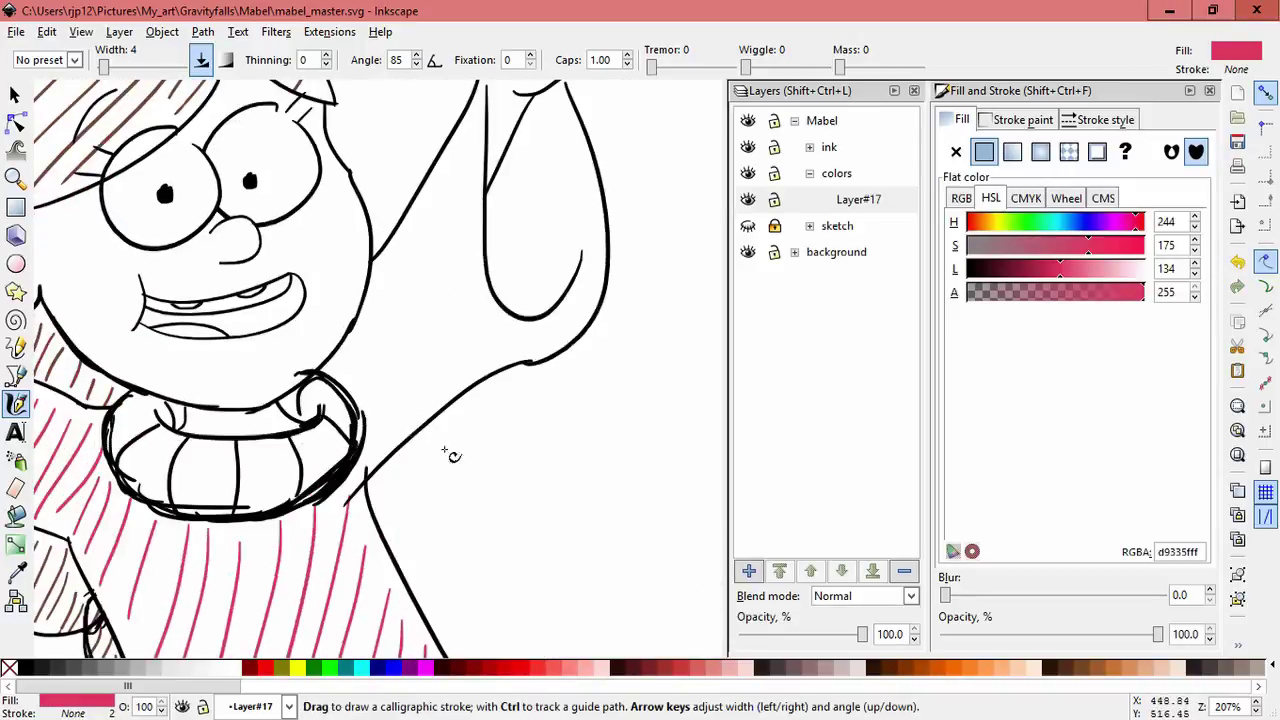
{"action": "key", "text": "ctrl+z"}
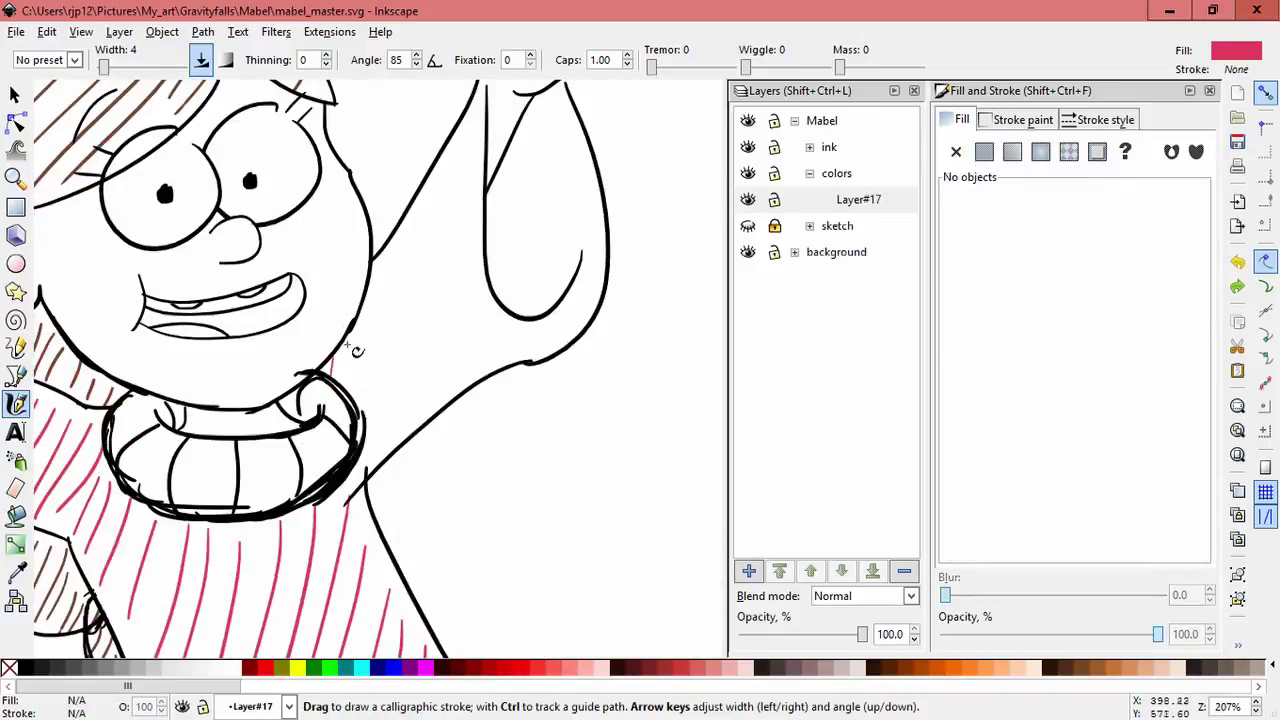
{"action": "mouse_move", "coordinate": [346, 346]}
{"action": "left_mouse_down"}
{"action": "mouse_move", "coordinate": [342, 379]}
{"action": "mouse_move", "coordinate": [444, 184]}
{"action": "left_mouse_up"}
{"action": "left_click_drag", "start_coordinate": [432, 348], "coordinate": [464, 142]}
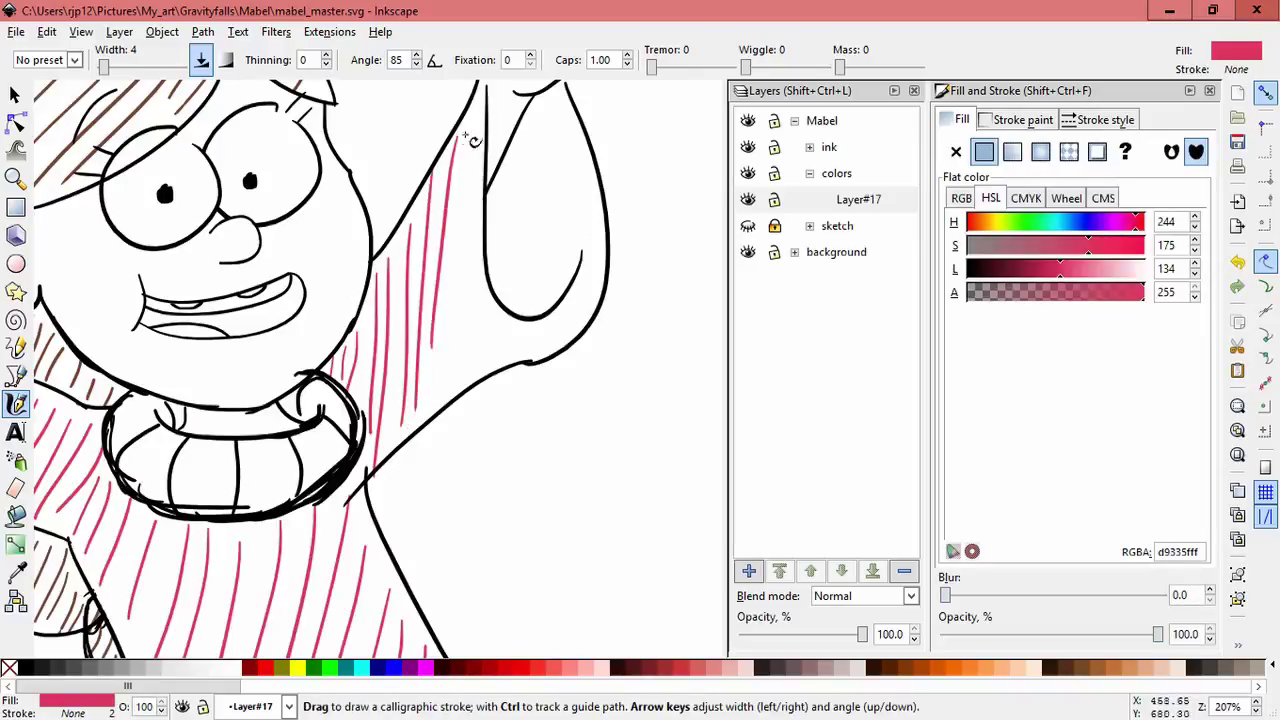
{"action": "left_click_drag", "start_coordinate": [471, 350], "coordinate": [478, 240]}
{"action": "key", "text": "ctrl+z"}
{"action": "key", "text": "ctrl+z"}
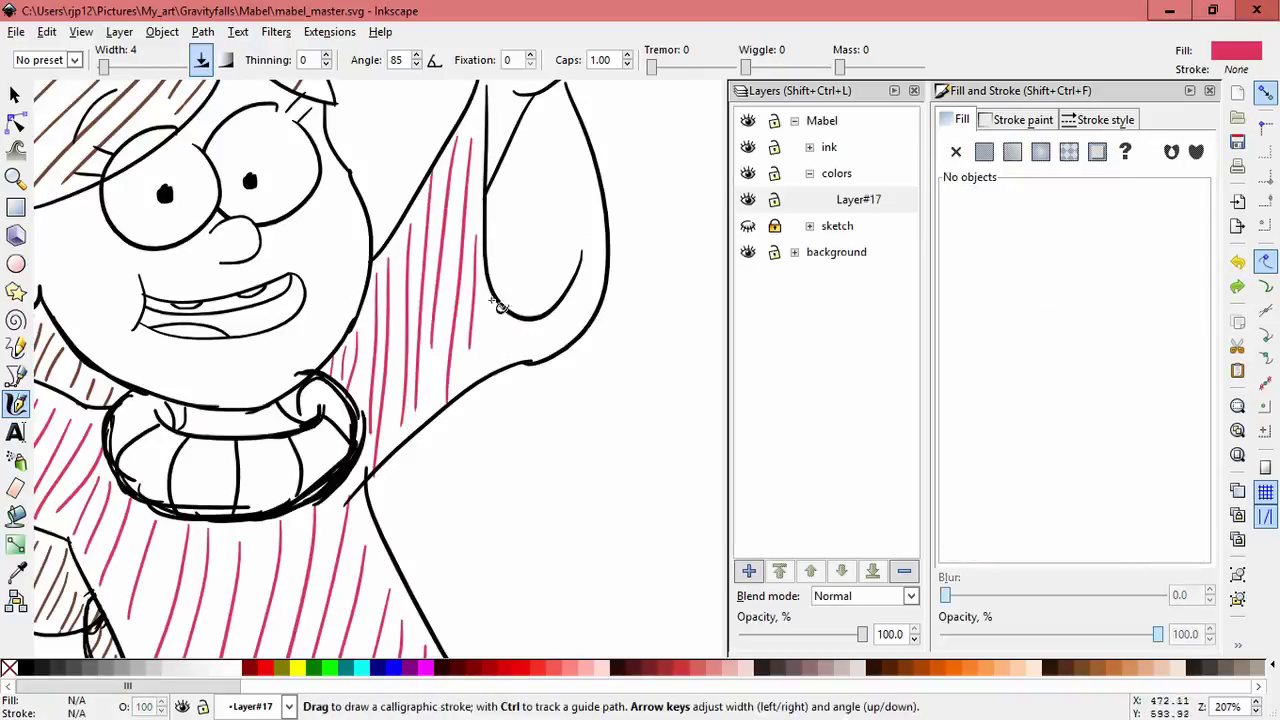
{"action": "left_click_drag", "start_coordinate": [491, 298], "coordinate": [483, 370]}
{"action": "mouse_move", "coordinate": [510, 320]}
{"action": "left_mouse_down"}
{"action": "mouse_move", "coordinate": [505, 369]}
{"action": "mouse_move", "coordinate": [530, 360]}
{"action": "left_mouse_up"}
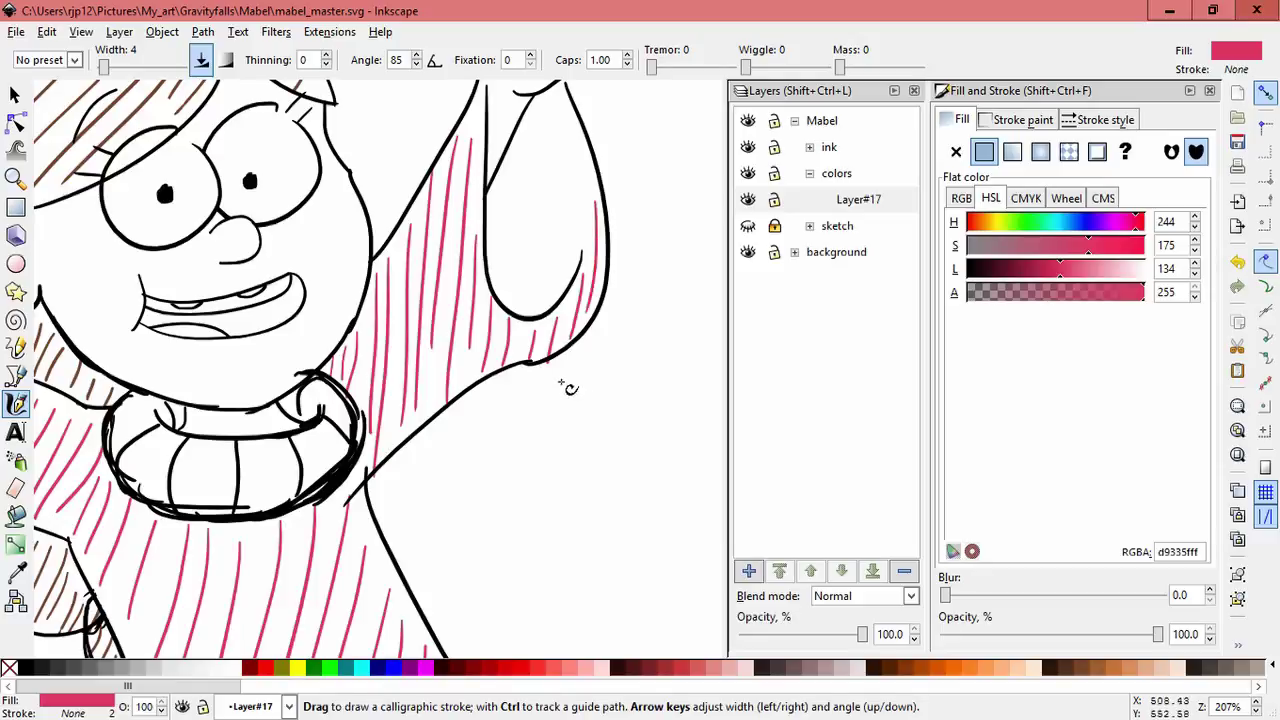
Step: Add near-vertical pink hatch strokes inside the opening of the same sleeve, below the raised hand
{"action": "scroll", "coordinate": [540, 345], "scroll_direction": "up", "scroll_amount": 3}
{"action": "left_click_drag", "start_coordinate": [484, 318], "coordinate": [480, 380]}
{"action": "mouse_move", "coordinate": [500, 440]}
{"action": "left_mouse_down"}
{"action": "mouse_move", "coordinate": [506, 272]}
{"action": "mouse_move", "coordinate": [518, 414]}
{"action": "left_mouse_up"}
{"action": "left_click_drag", "start_coordinate": [538, 232], "coordinate": [540, 394]}
{"action": "left_click_drag", "start_coordinate": [548, 260], "coordinate": [552, 390]}
Step: Hatch the inside of the ear-side sleeve's opening, below the hand, with closely spaced diagonal pink strokes
{"action": "scroll", "coordinate": [388, 488], "scroll_direction": "down", "scroll_amount": 2}
{"action": "left_click_drag", "start_coordinate": [350, 535], "coordinate": [512, 343]}
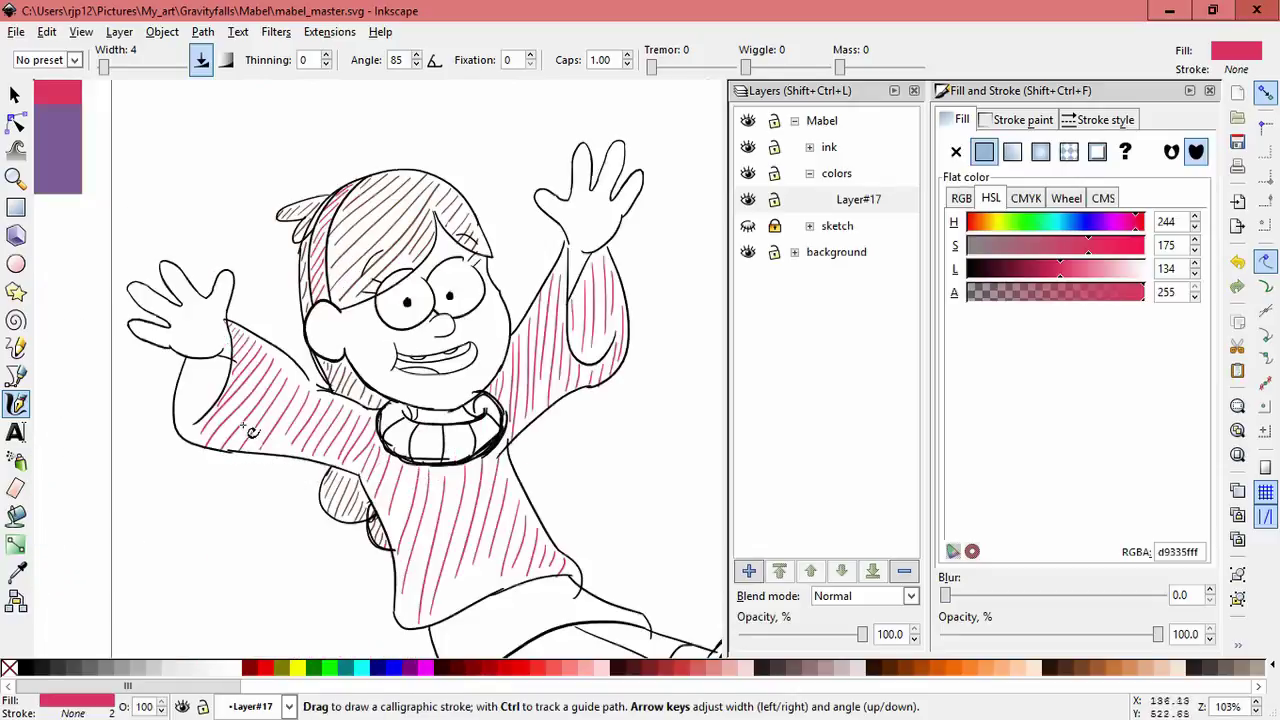
{"action": "scroll", "coordinate": [249, 429], "scroll_direction": "up", "scroll_amount": 2}
{"action": "left_click_drag", "start_coordinate": [217, 394], "coordinate": [229, 418]}
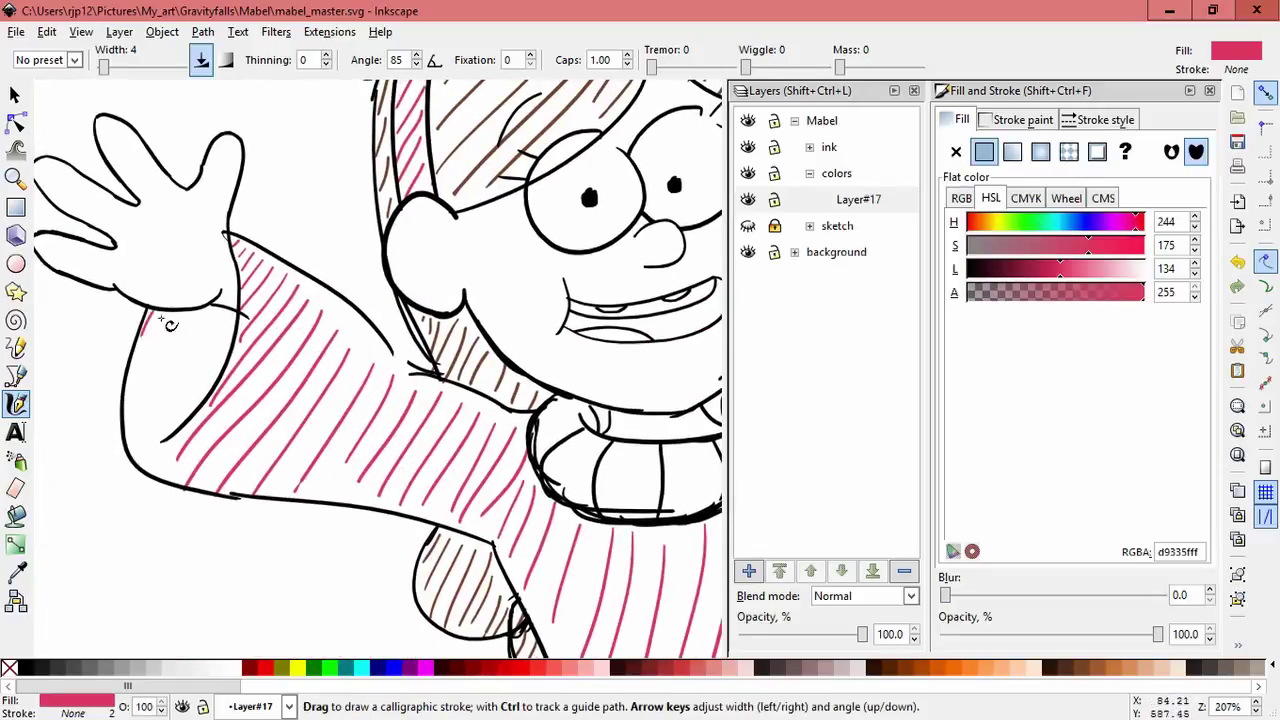
{"action": "left_click_drag", "start_coordinate": [210, 306], "coordinate": [120, 436]}
{"action": "left_click_drag", "start_coordinate": [212, 316], "coordinate": [136, 442]}
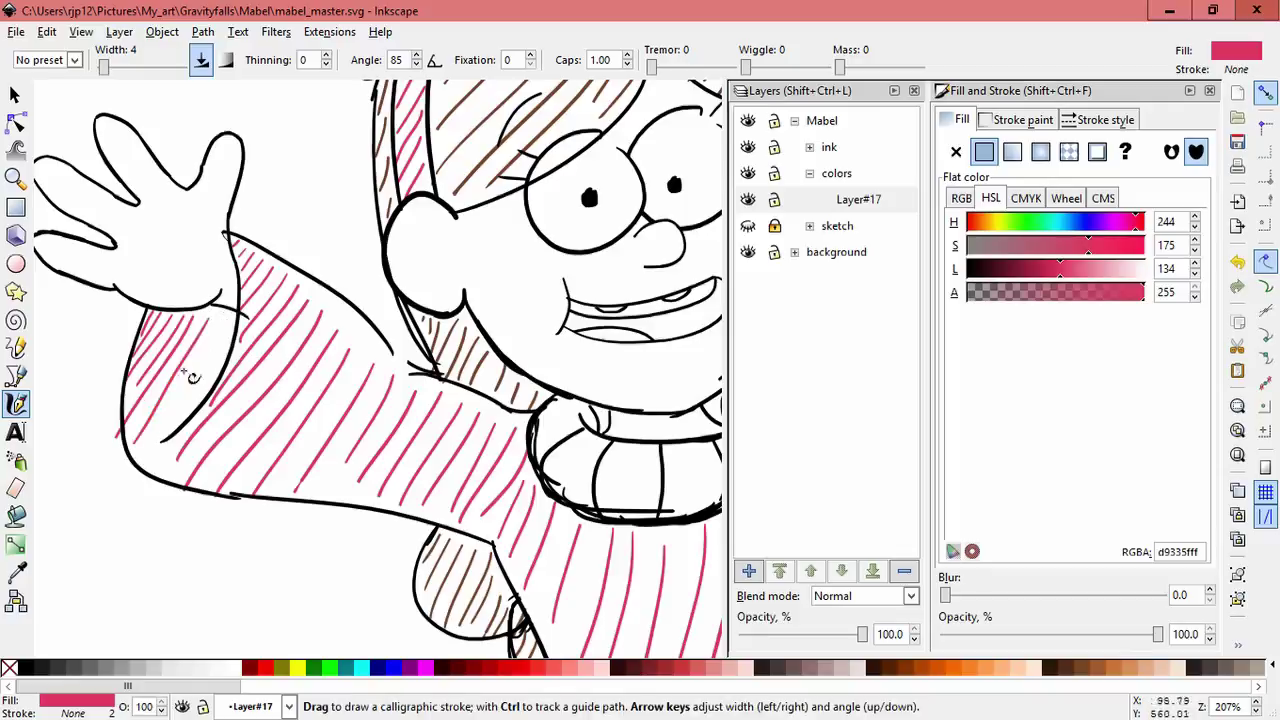
Step: Tidy the pink hatch strokes inside the ear-side sleeve opening so they sit within its outline and are evenly spaced
{"action": "left_click", "coordinate": [15, 96]}
{"action": "left_click", "coordinate": [119, 438]}
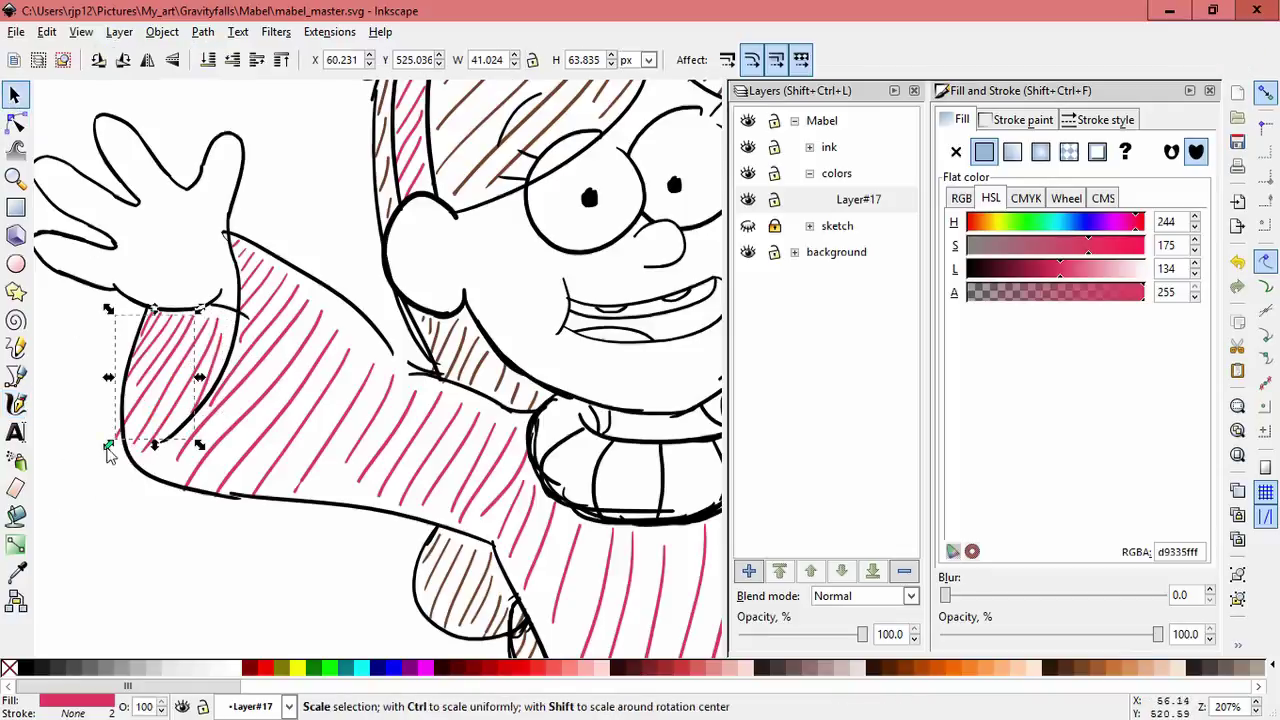
{"action": "key", "text": "Delete"}
{"action": "left_click", "coordinate": [132, 431]}
{"action": "left_click", "coordinate": [132, 394]}
{"action": "left_click", "coordinate": [129, 407]}
{"action": "left_click", "coordinate": [132, 371]}
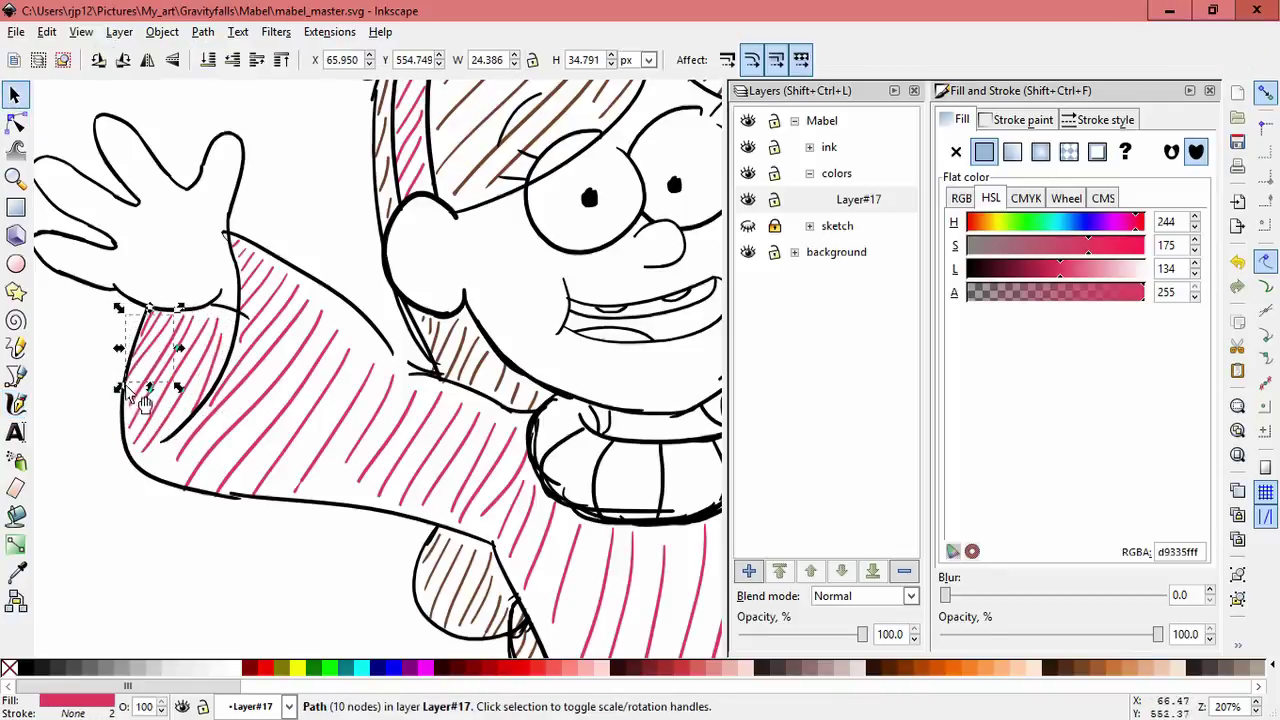
{"action": "left_click", "coordinate": [133, 382]}
{"action": "left_click", "coordinate": [199, 397]}
{"action": "left_click_drag", "start_coordinate": [184, 420], "coordinate": [176, 421]}
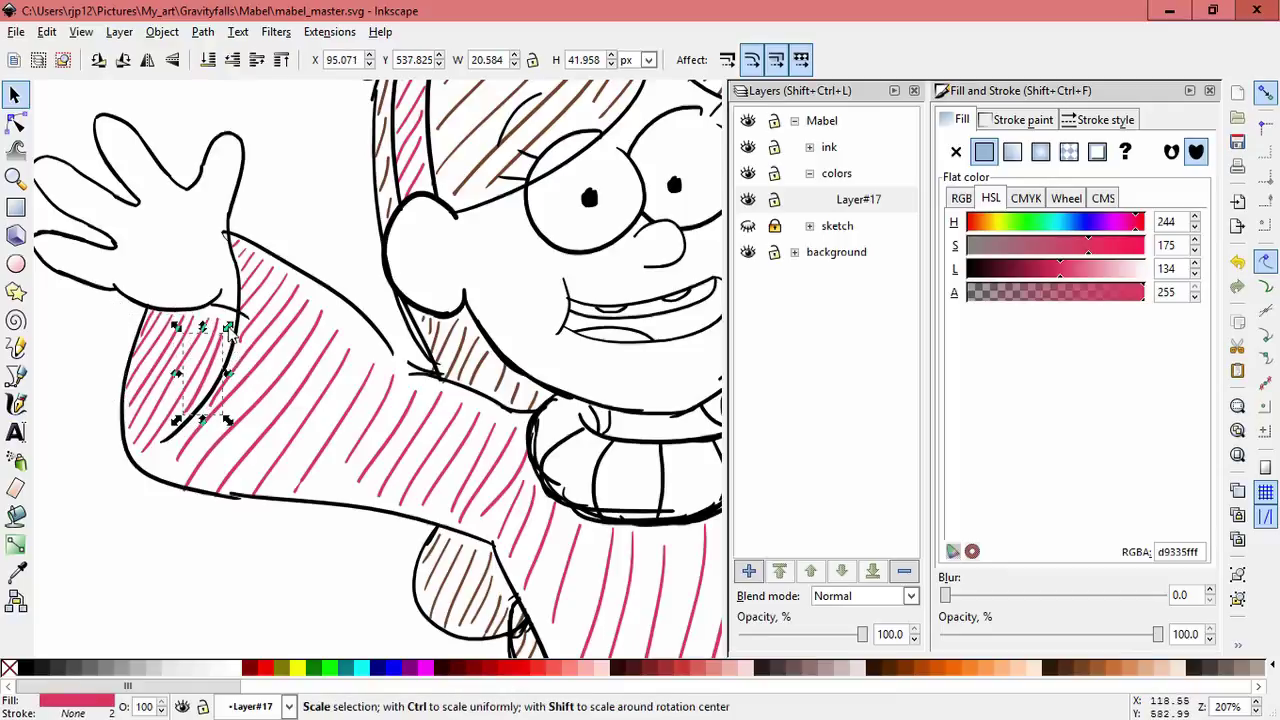
{"action": "left_click_drag", "start_coordinate": [228, 373], "coordinate": [234, 373]}
Step: Move and rescale individual pink hatch strokes along the ear-side sleeve to fit its edges and even out the gaps
{"action": "left_click", "coordinate": [186, 462]}
{"action": "mouse_move", "coordinate": [171, 468]}
{"action": "left_mouse_down"}
{"action": "mouse_move", "coordinate": [156, 484]}
{"action": "mouse_move", "coordinate": [188, 485]}
{"action": "left_mouse_up"}
{"action": "left_click", "coordinate": [201, 477]}
{"action": "left_click", "coordinate": [302, 306]}
{"action": "mouse_move", "coordinate": [313, 294]}
{"action": "left_mouse_down"}
{"action": "mouse_move", "coordinate": [340, 294]}
{"action": "mouse_move", "coordinate": [374, 332]}
{"action": "left_mouse_up"}
{"action": "left_click", "coordinate": [320, 313]}
{"action": "left_click", "coordinate": [340, 332]}
{"action": "left_click", "coordinate": [343, 362]}
{"action": "left_click", "coordinate": [240, 506]}
{"action": "left_click_drag", "start_coordinate": [234, 506], "coordinate": [213, 503]}
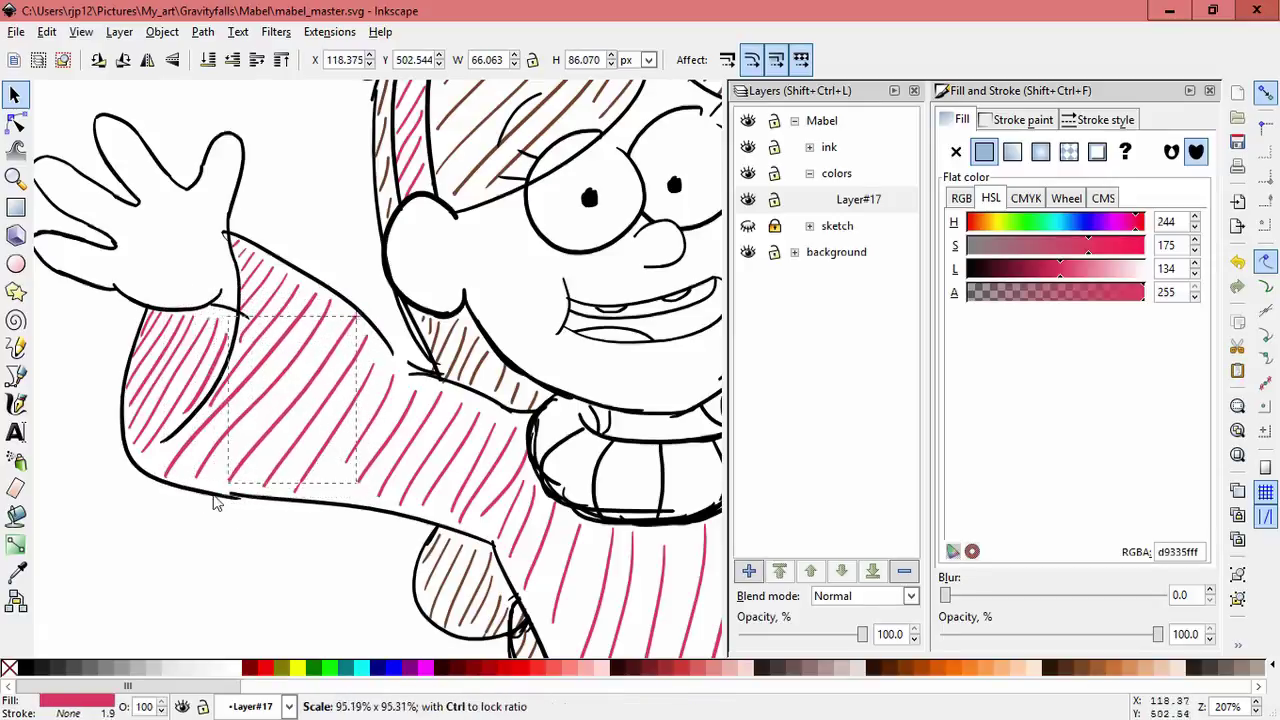
{"action": "left_click", "coordinate": [305, 543]}
{"action": "left_click", "coordinate": [347, 459]}
{"action": "left_click_drag", "start_coordinate": [338, 469], "coordinate": [315, 499]}
{"action": "left_click", "coordinate": [311, 531]}
Step: Reposition and resize the pink hatch strokes where the ear-side sleeve meets the collar
{"action": "key", "text": "space"}
{"action": "left_click_drag", "start_coordinate": [311, 535], "coordinate": [192, 486]}
{"action": "left_click", "coordinate": [315, 434]}
{"action": "left_click", "coordinate": [324, 458]}
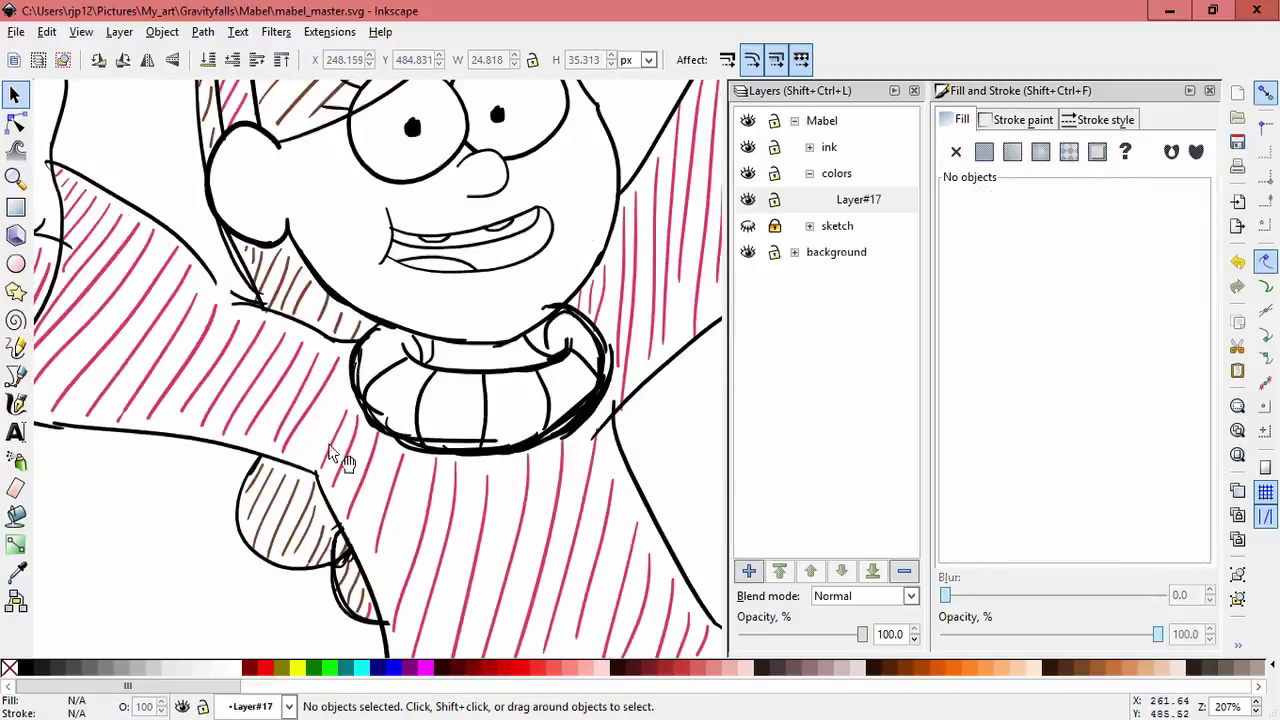
{"action": "left_click", "coordinate": [330, 450]}
{"action": "left_click_drag", "start_coordinate": [333, 441], "coordinate": [313, 431]}
{"action": "left_click_drag", "start_coordinate": [334, 395], "coordinate": [356, 369]}
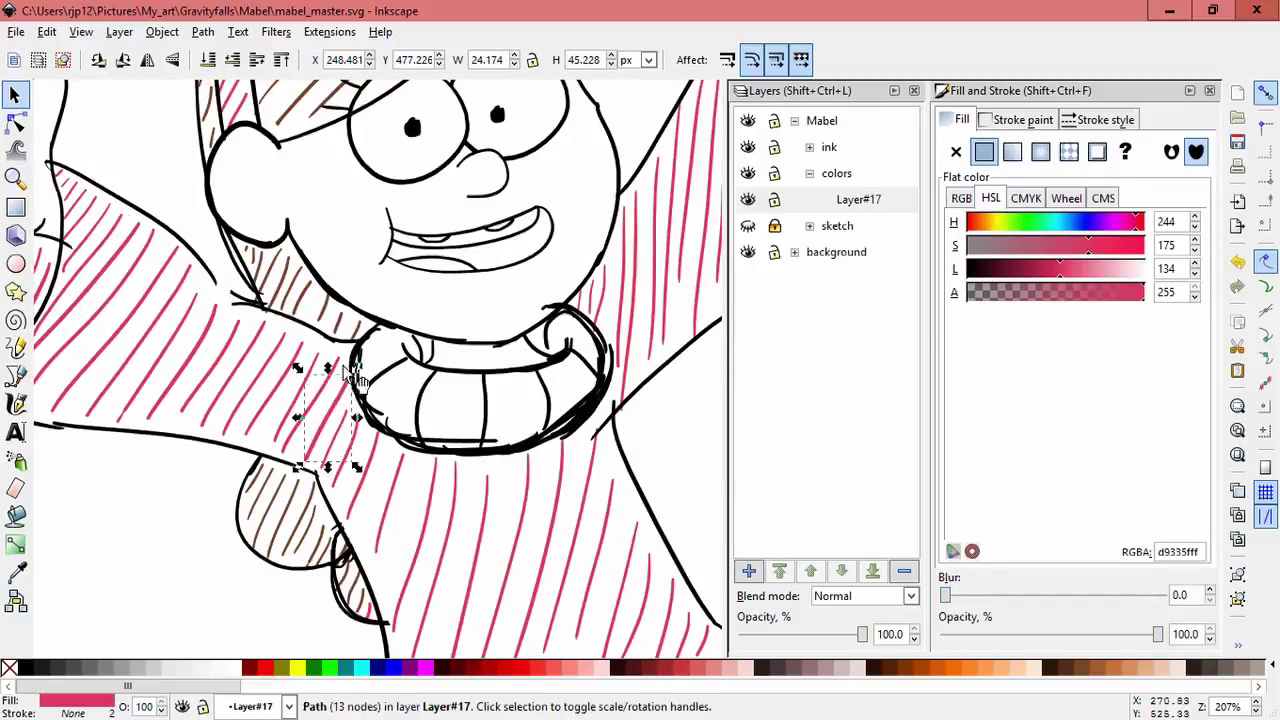
{"action": "left_click", "coordinate": [342, 355]}
{"action": "left_click_drag", "start_coordinate": [274, 459], "coordinate": [288, 453]}
{"action": "left_click", "coordinate": [186, 534]}
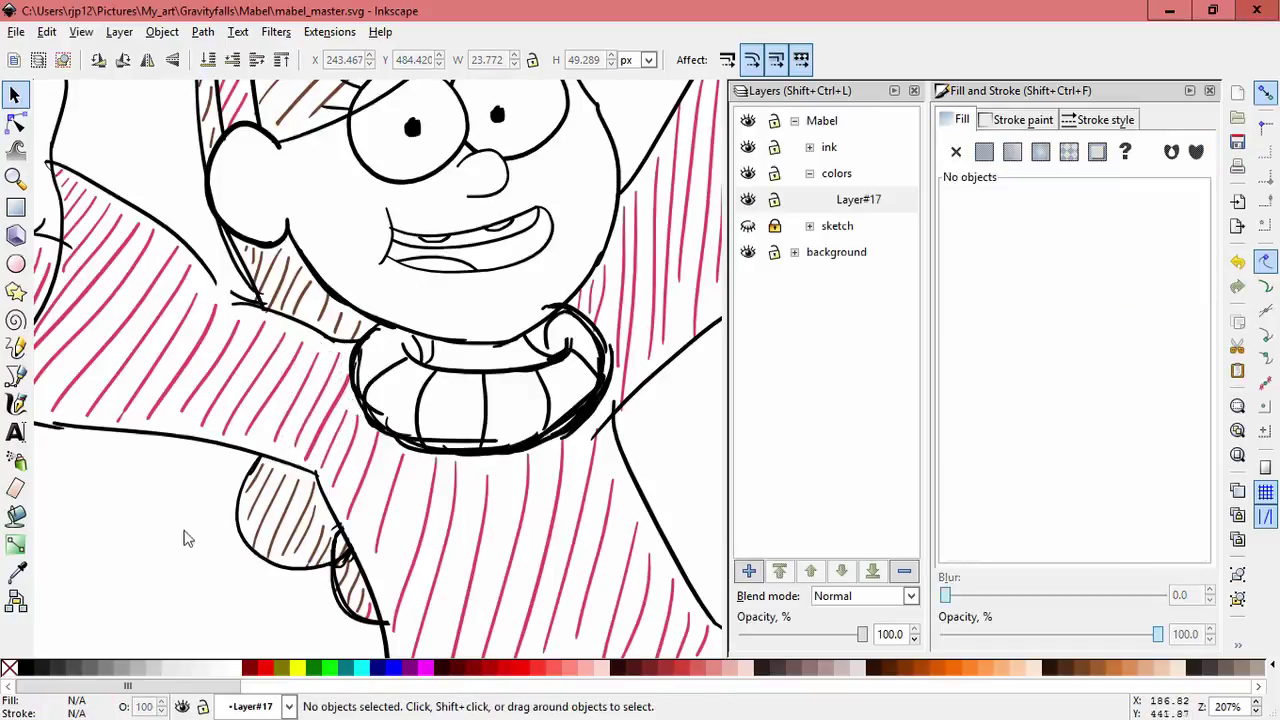
Step: Adjust individual pink hatch strokes on the sweater's torso and hem corner to even out their spacing
{"action": "scroll", "coordinate": [186, 550], "scroll_direction": "down", "scroll_amount": 3}
{"action": "left_click_drag", "start_coordinate": [399, 517], "coordinate": [435, 339]}
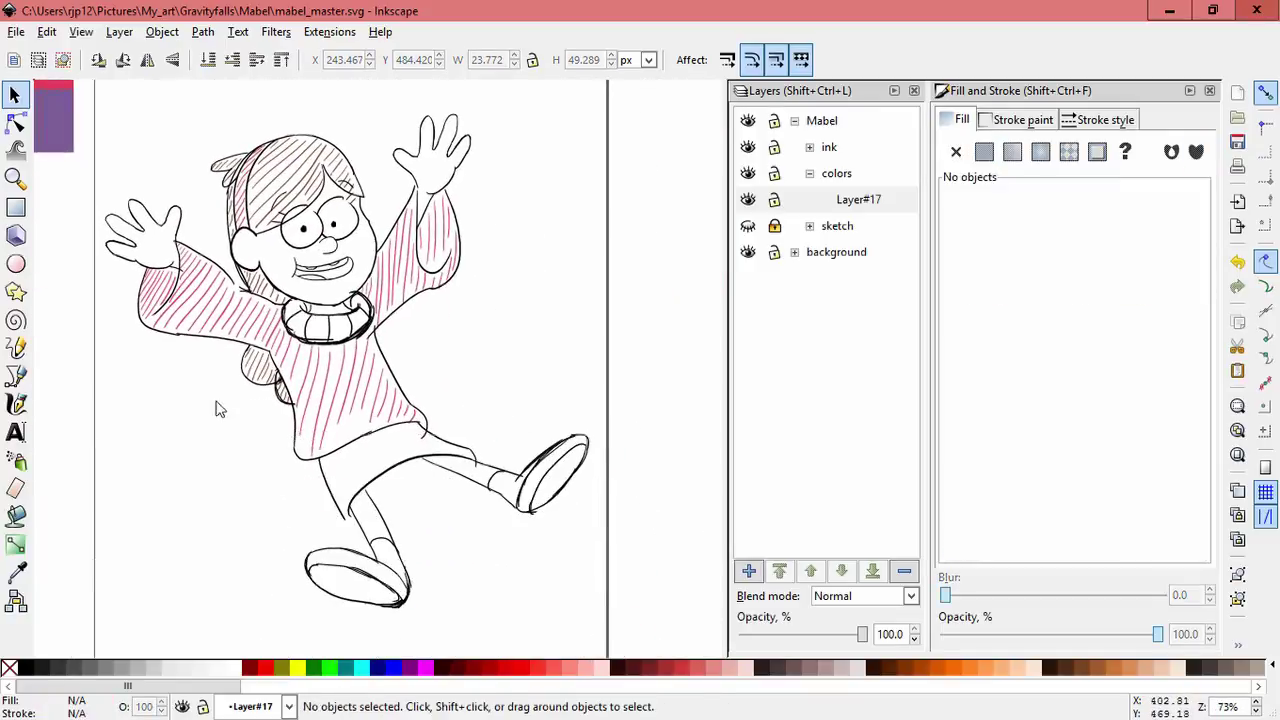
{"action": "scroll", "coordinate": [338, 440], "scroll_direction": "up", "scroll_amount": 1}
{"action": "left_click", "coordinate": [378, 389]}
{"action": "mouse_move", "coordinate": [364, 402]}
{"action": "left_mouse_down"}
{"action": "mouse_move", "coordinate": [363, 430]}
{"action": "mouse_move", "coordinate": [326, 450]}
{"action": "left_mouse_up"}
{"action": "left_click", "coordinate": [357, 397]}
{"action": "left_click", "coordinate": [340, 405]}
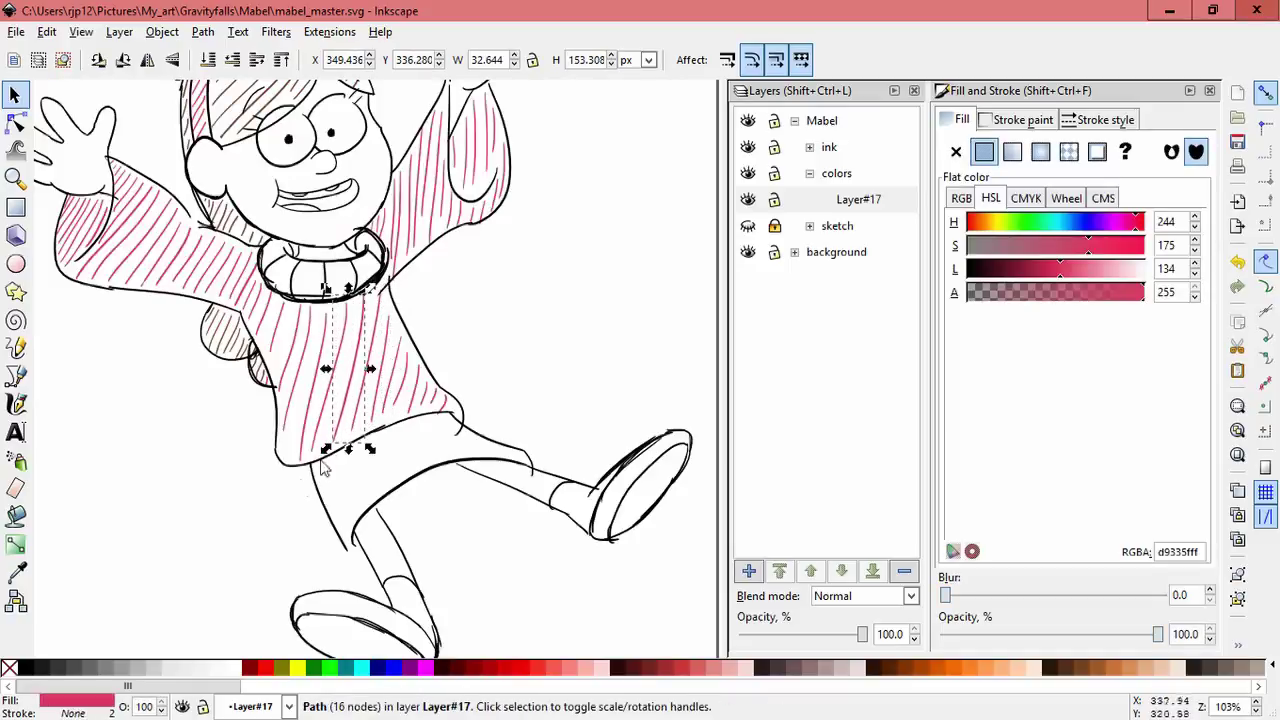
{"action": "left_click", "coordinate": [398, 402]}
{"action": "left_click", "coordinate": [423, 402]}
{"action": "left_click", "coordinate": [424, 413]}
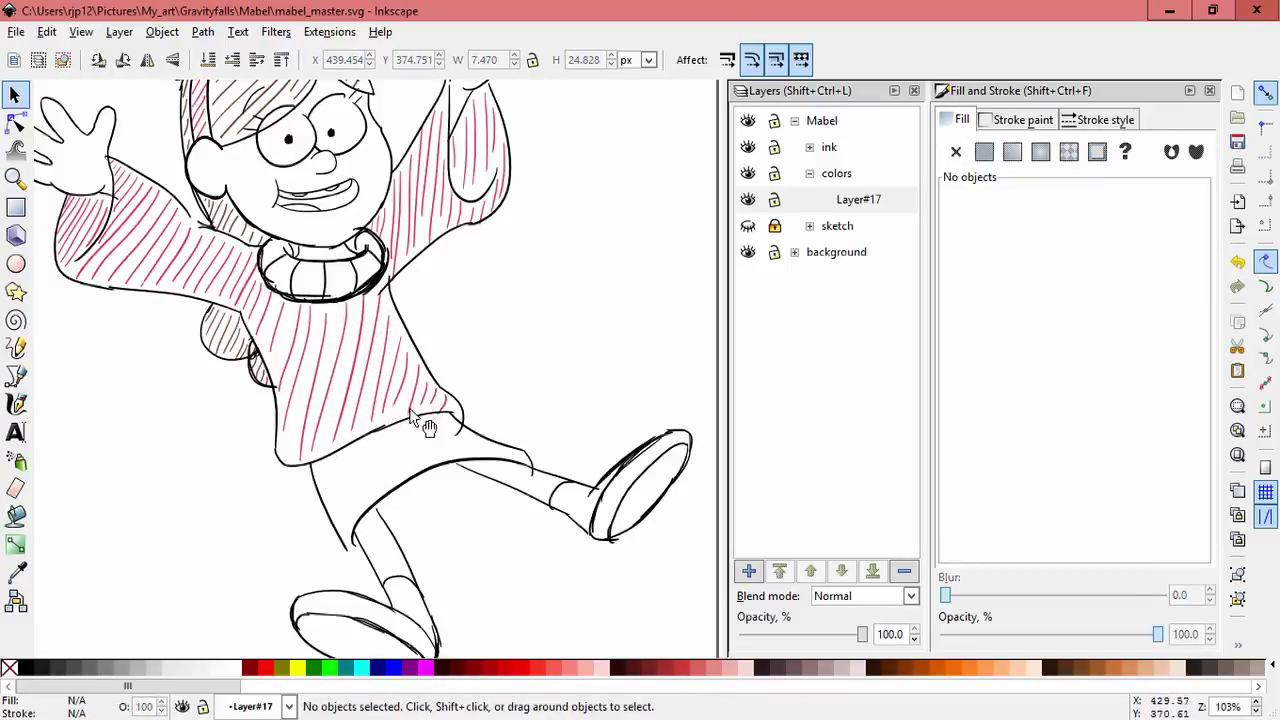
{"action": "left_click", "coordinate": [411, 406]}
{"action": "left_click", "coordinate": [411, 425]}
{"action": "left_click", "coordinate": [417, 413]}
{"action": "left_click", "coordinate": [395, 401]}
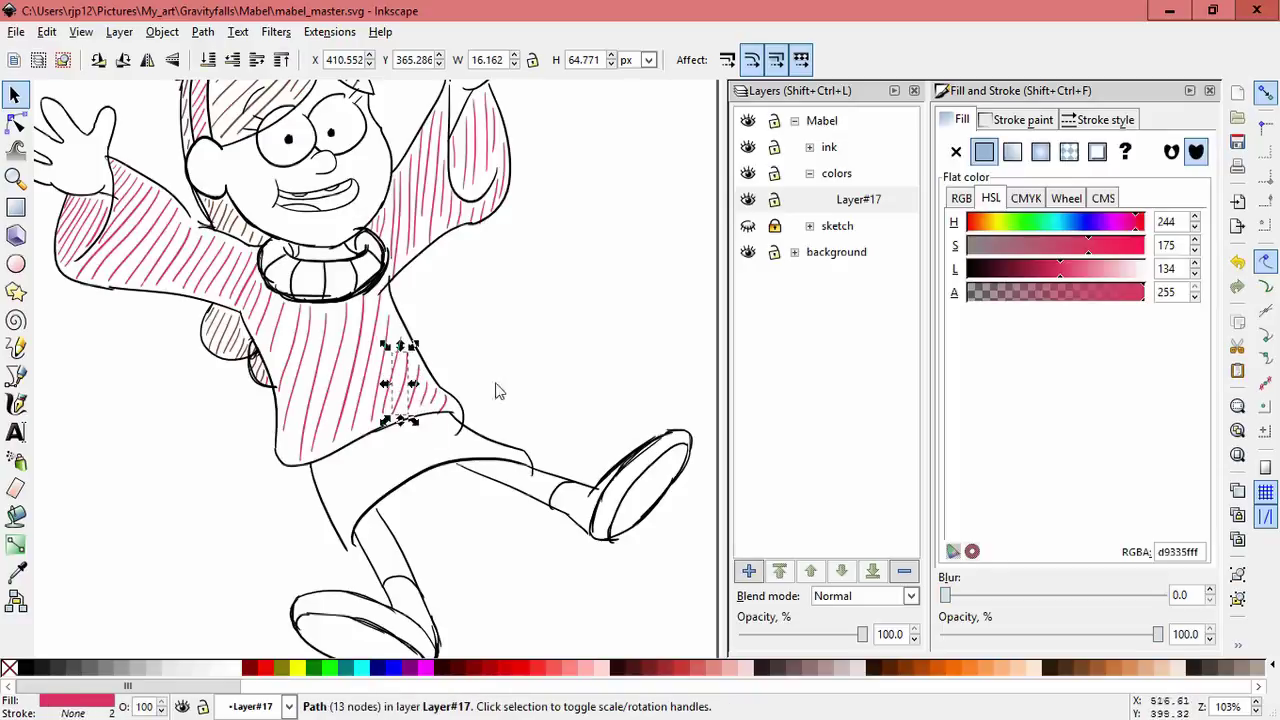
{"action": "left_click", "coordinate": [443, 403]}
{"action": "left_click_drag", "start_coordinate": [433, 422], "coordinate": [432, 416]}
{"action": "left_click", "coordinate": [450, 482]}
{"action": "scroll", "coordinate": [446, 509], "scroll_direction": "down", "scroll_amount": 1}
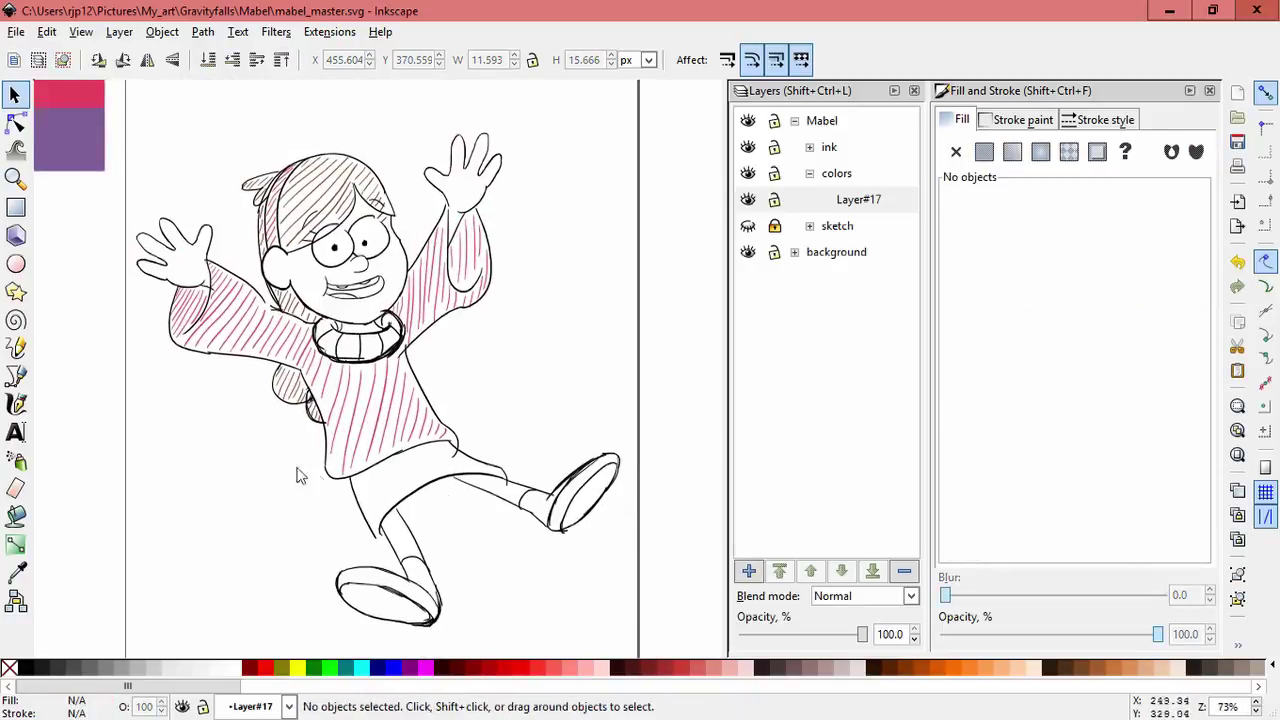
{"action": "left_click_drag", "start_coordinate": [85, 373], "coordinate": [132, 448]}
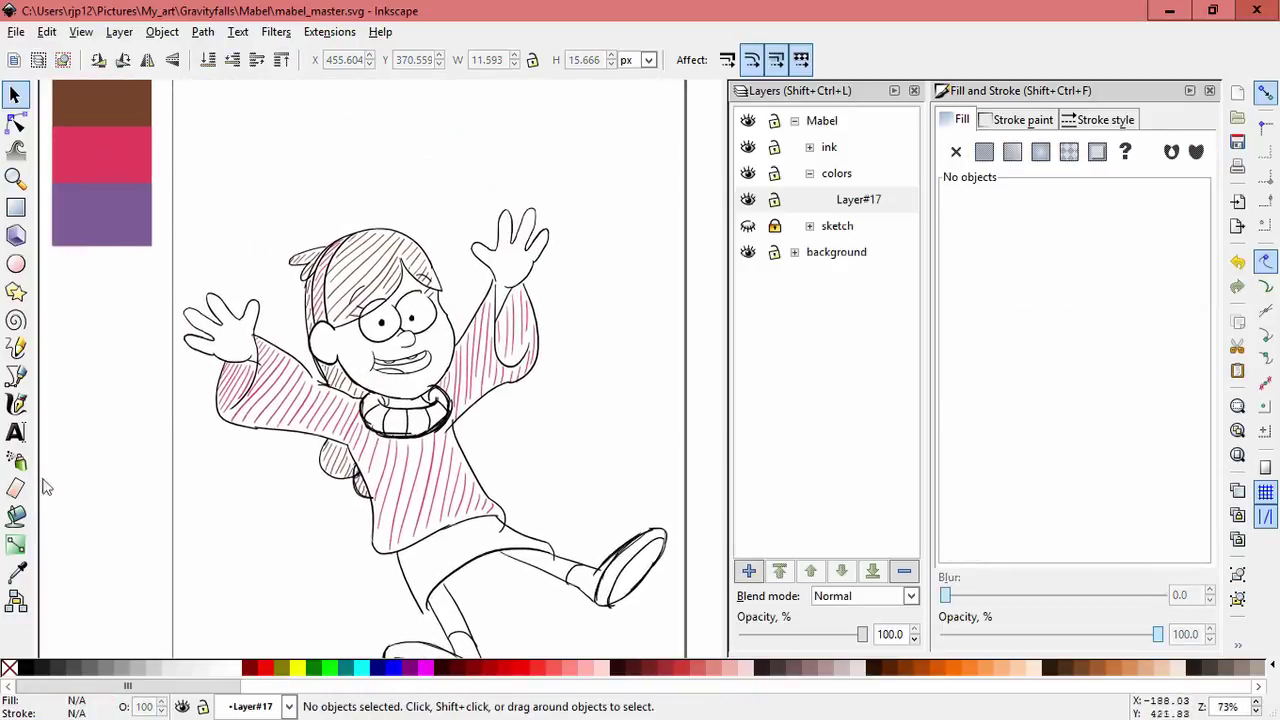
Step: Take the purple palette colour and hatch the front of the skirt from its waist to its far corner with calligraphic strokes
{"action": "left_click", "coordinate": [20, 570]}
{"action": "left_click", "coordinate": [109, 223]}
{"action": "left_click", "coordinate": [18, 432]}
{"action": "left_click", "coordinate": [18, 404]}
{"action": "left_click_drag", "start_coordinate": [426, 315], "coordinate": [411, 292]}
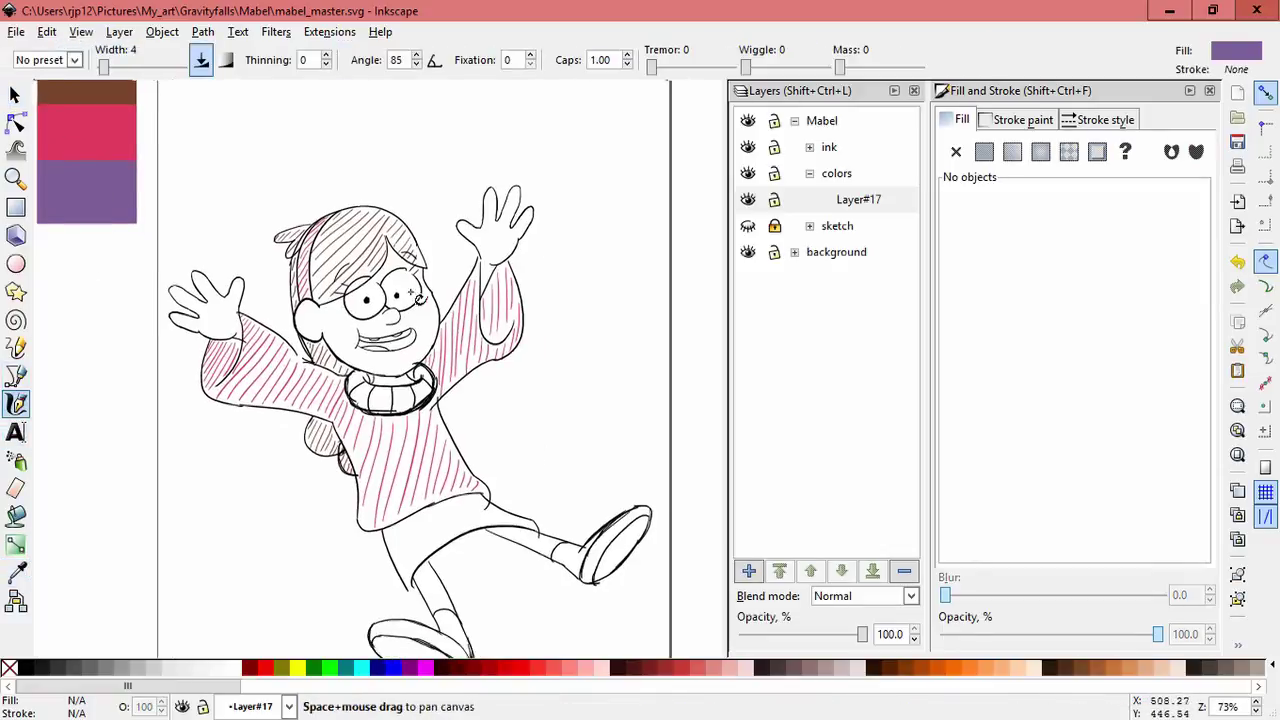
{"action": "scroll", "coordinate": [410, 295], "scroll_direction": "down", "scroll_amount": 2}
{"action": "scroll", "coordinate": [400, 393], "scroll_direction": "up", "scroll_amount": 3}
{"action": "left_click", "coordinate": [151, 431]}
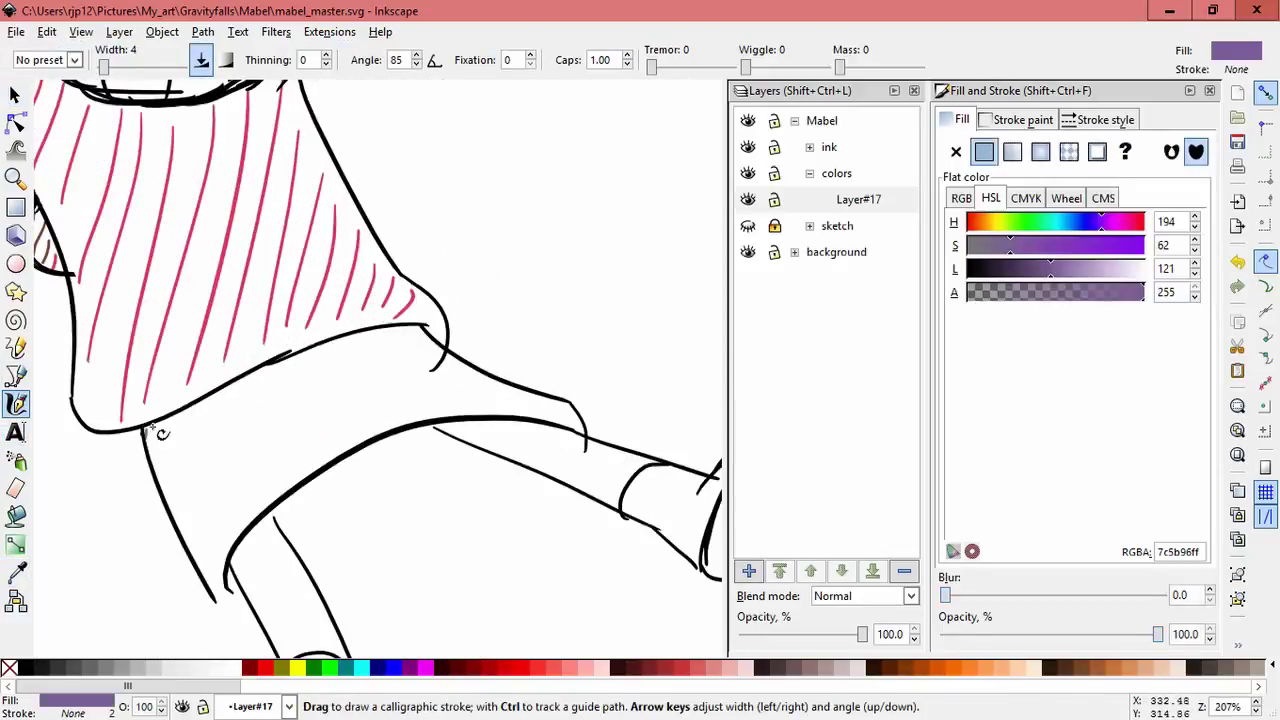
{"action": "mouse_move", "coordinate": [212, 398]}
{"action": "left_mouse_down"}
{"action": "mouse_move", "coordinate": [198, 535]}
{"action": "mouse_move", "coordinate": [236, 528]}
{"action": "left_mouse_up"}
{"action": "mouse_move", "coordinate": [253, 378]}
{"action": "left_mouse_down"}
{"action": "mouse_move", "coordinate": [250, 518]}
{"action": "mouse_move", "coordinate": [270, 505]}
{"action": "left_mouse_up"}
{"action": "mouse_move", "coordinate": [320, 349]}
{"action": "left_mouse_down"}
{"action": "mouse_move", "coordinate": [322, 446]}
{"action": "mouse_move", "coordinate": [336, 426]}
{"action": "left_mouse_up"}
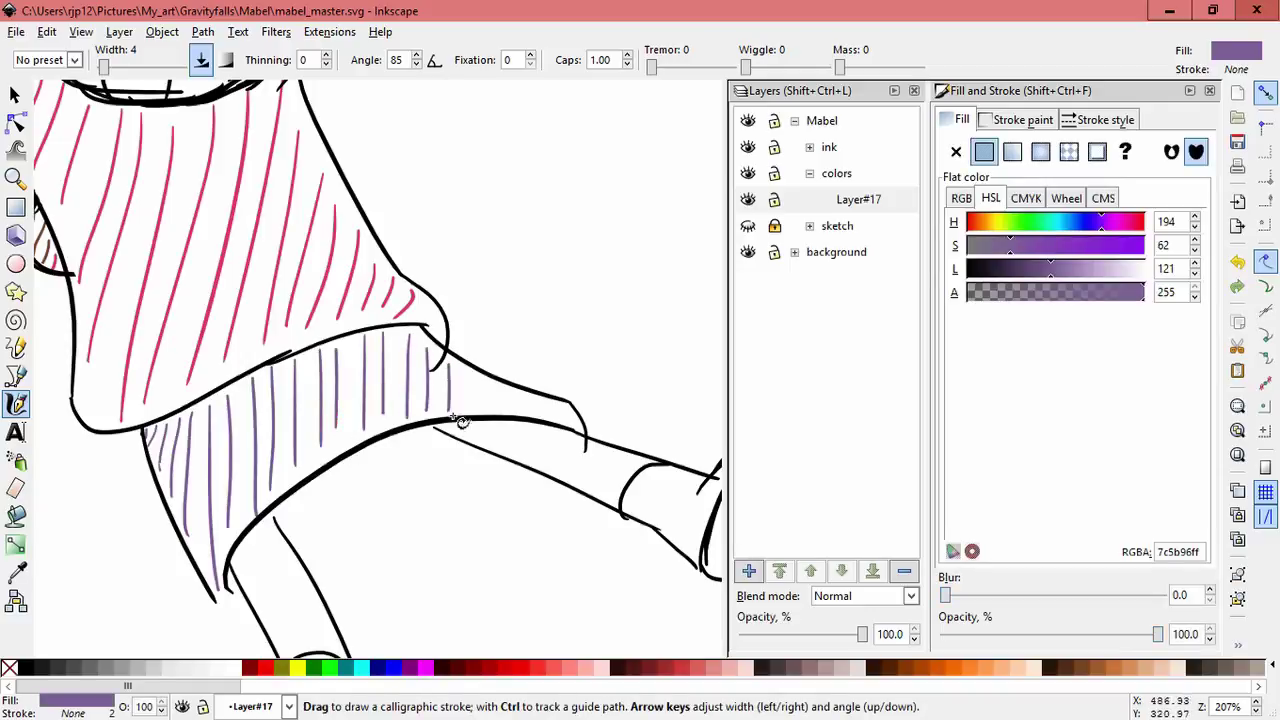
{"action": "left_click_drag", "start_coordinate": [478, 380], "coordinate": [478, 403]}
{"action": "mouse_move", "coordinate": [503, 390]}
{"action": "left_mouse_down"}
{"action": "mouse_move", "coordinate": [503, 408]}
{"action": "mouse_move", "coordinate": [529, 413]}
{"action": "left_mouse_up"}
{"action": "left_click_drag", "start_coordinate": [552, 403], "coordinate": [552, 423]}
Step: Hatch the inner side of the skirt between the two legs with slanted purple strokes
{"action": "left_click_drag", "start_coordinate": [292, 505], "coordinate": [284, 533]}
{"action": "left_click_drag", "start_coordinate": [312, 488], "coordinate": [302, 530]}
{"action": "left_click_drag", "start_coordinate": [334, 472], "coordinate": [320, 538]}
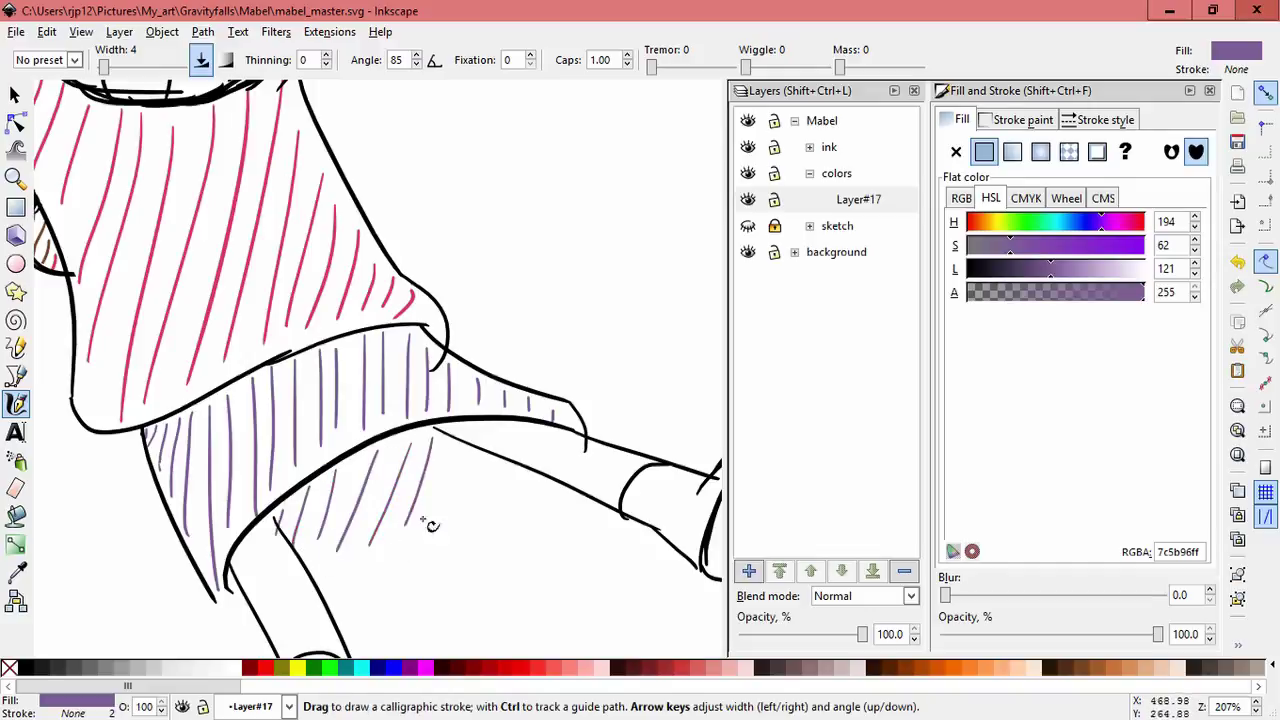
{"action": "mouse_move", "coordinate": [464, 450]}
{"action": "left_mouse_down"}
{"action": "mouse_move", "coordinate": [443, 515]}
{"action": "mouse_move", "coordinate": [476, 505]}
{"action": "left_mouse_up"}
{"action": "left_click_drag", "start_coordinate": [517, 478], "coordinate": [506, 503]}
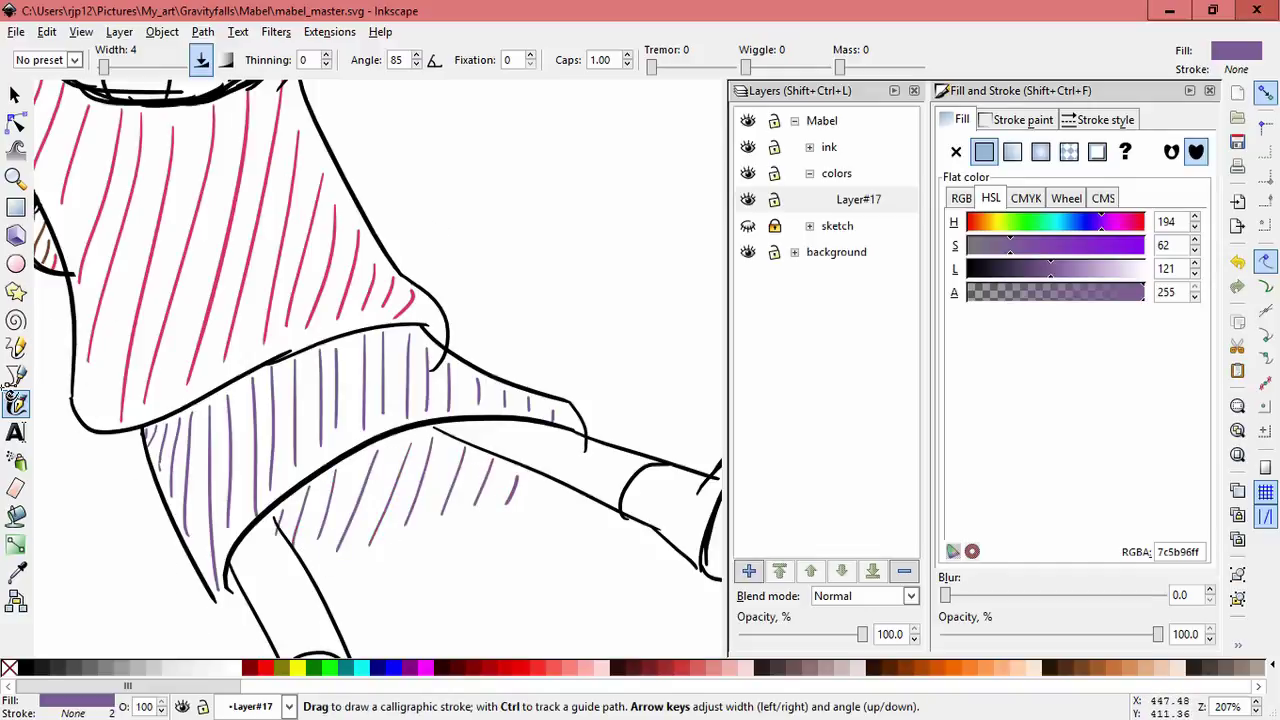
Step: Set the fill colour to black and add a new sublayer above Layer#16 in the ink layer
{"action": "left_click", "coordinate": [24, 668]}
{"action": "left_click", "coordinate": [810, 147]}
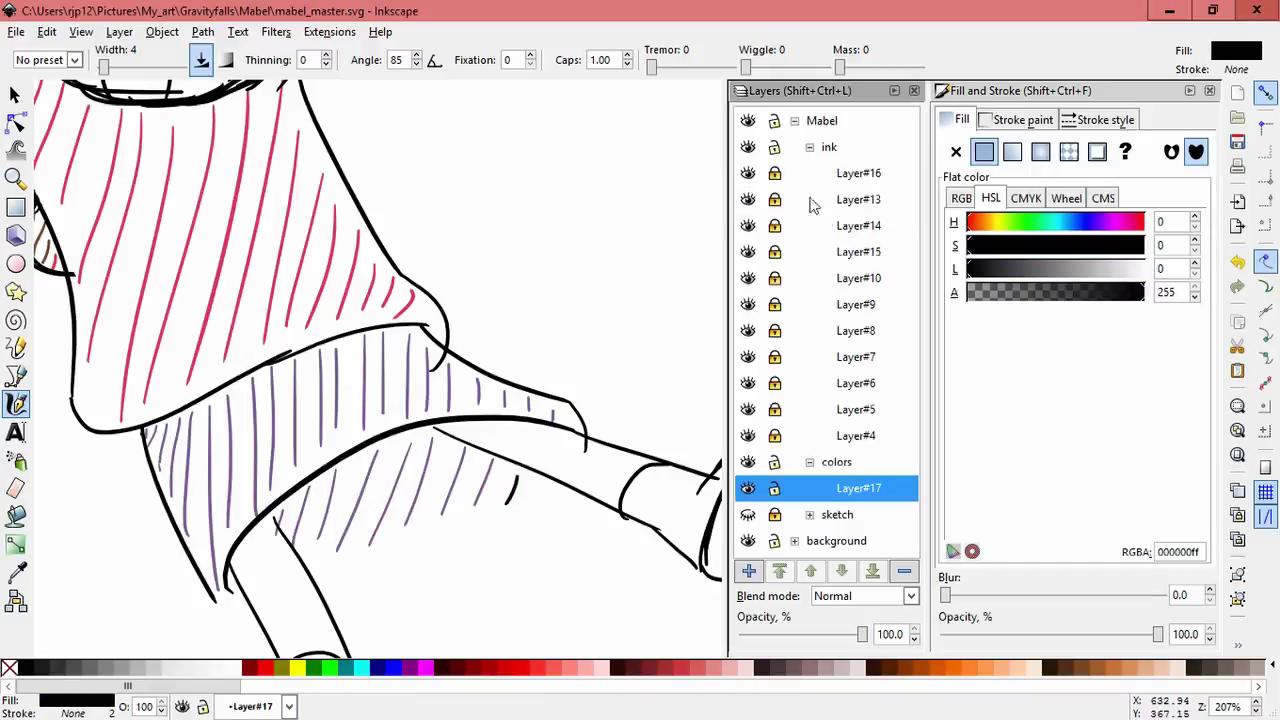
{"action": "left_click", "coordinate": [824, 176]}
{"action": "left_click", "coordinate": [748, 570]}
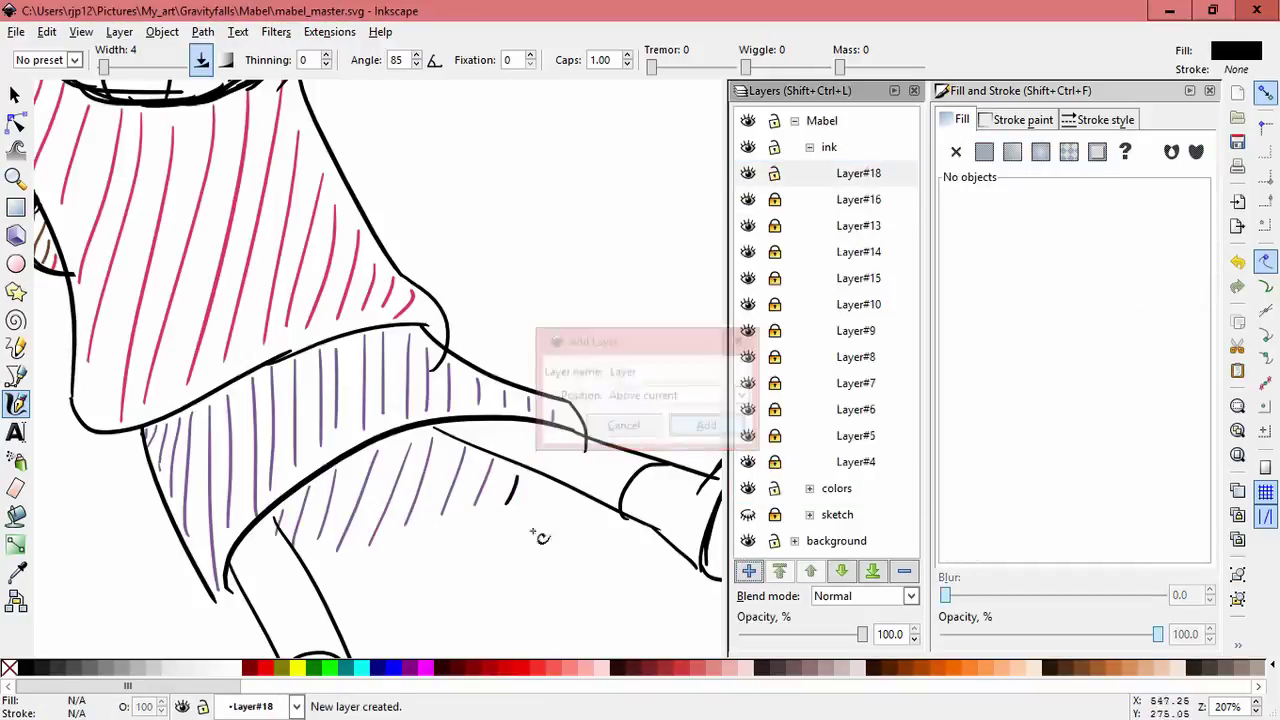
Step: Ink the back hem of the skirt between the two legs as a line about 128 px wide, and collapse the ink layer
{"action": "left_click_drag", "start_coordinate": [565, 488], "coordinate": [311, 592]}
{"action": "left_click", "coordinate": [16, 97]}
{"action": "left_click", "coordinate": [351, 584]}
{"action": "left_click", "coordinate": [384, 566]}
{"action": "left_click", "coordinate": [560, 568]}
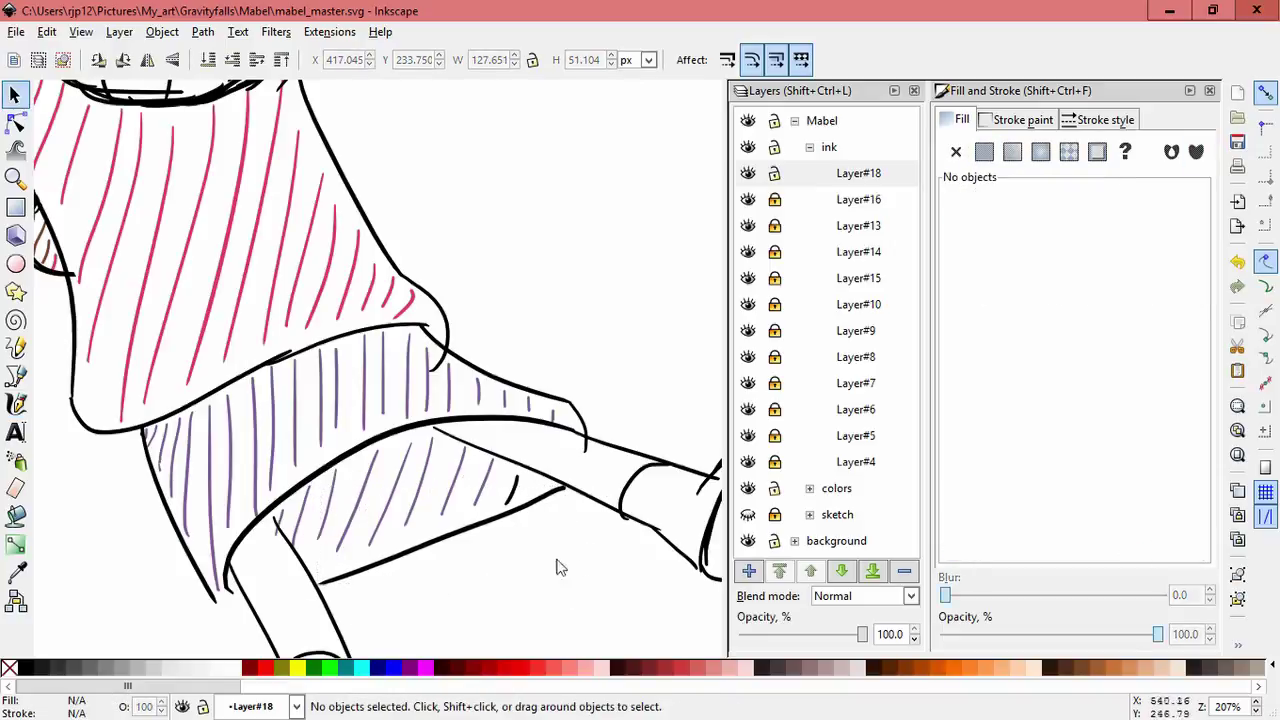
{"action": "left_click", "coordinate": [806, 180]}
{"action": "left_click", "coordinate": [809, 147]}
Step: Move and resize the purple hatch strokes on the skirt's inner side so they reach its back hem
{"action": "left_click", "coordinate": [339, 547]}
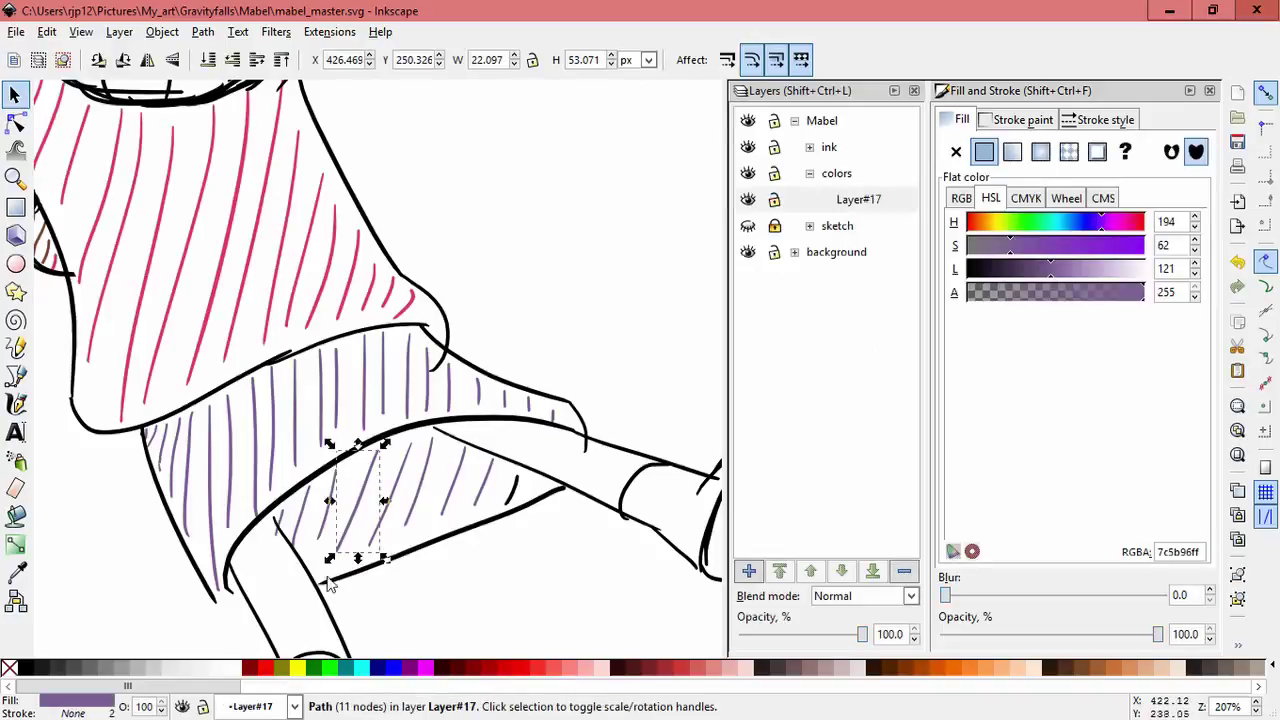
{"action": "mouse_move", "coordinate": [330, 557]}
{"action": "left_mouse_down"}
{"action": "mouse_move", "coordinate": [324, 576]}
{"action": "mouse_move", "coordinate": [309, 574]}
{"action": "mouse_move", "coordinate": [354, 569]}
{"action": "left_mouse_up"}
{"action": "left_click", "coordinate": [320, 536]}
{"action": "left_click", "coordinate": [407, 462]}
{"action": "left_click", "coordinate": [373, 536]}
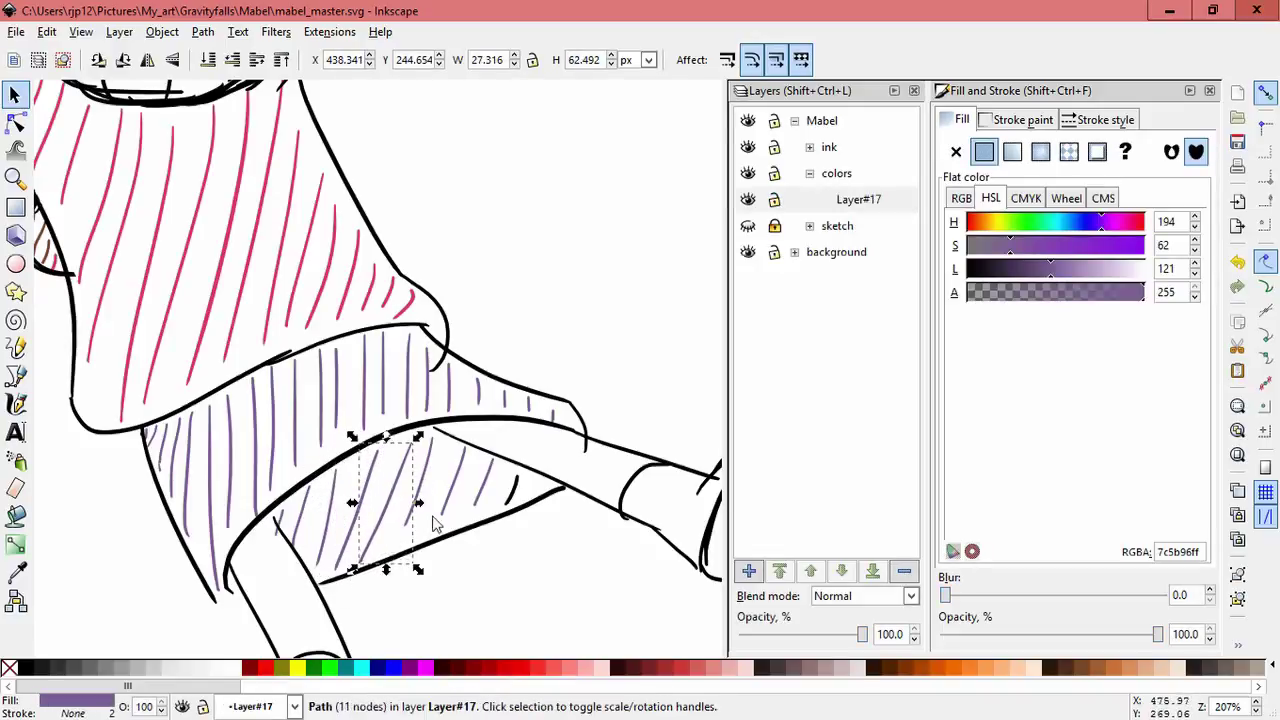
{"action": "left_click", "coordinate": [411, 514]}
{"action": "left_click_drag", "start_coordinate": [400, 532], "coordinate": [396, 552]}
{"action": "left_click", "coordinate": [443, 511]}
Step: Recolour the black hatch stroke on the skirt's inner side with the purple of its neighbours
{"action": "left_click", "coordinate": [517, 487]}
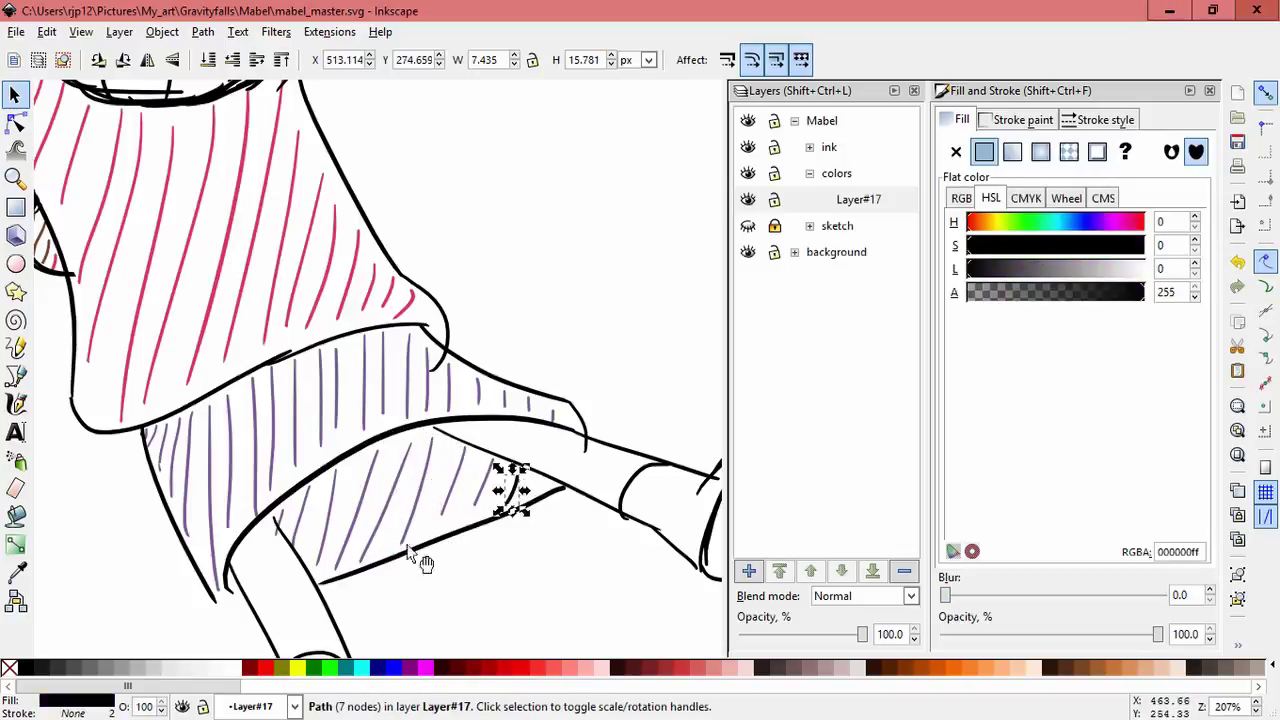
{"action": "left_click", "coordinate": [16, 572]}
{"action": "scroll", "coordinate": [467, 505], "scroll_direction": "up", "scroll_amount": 4}
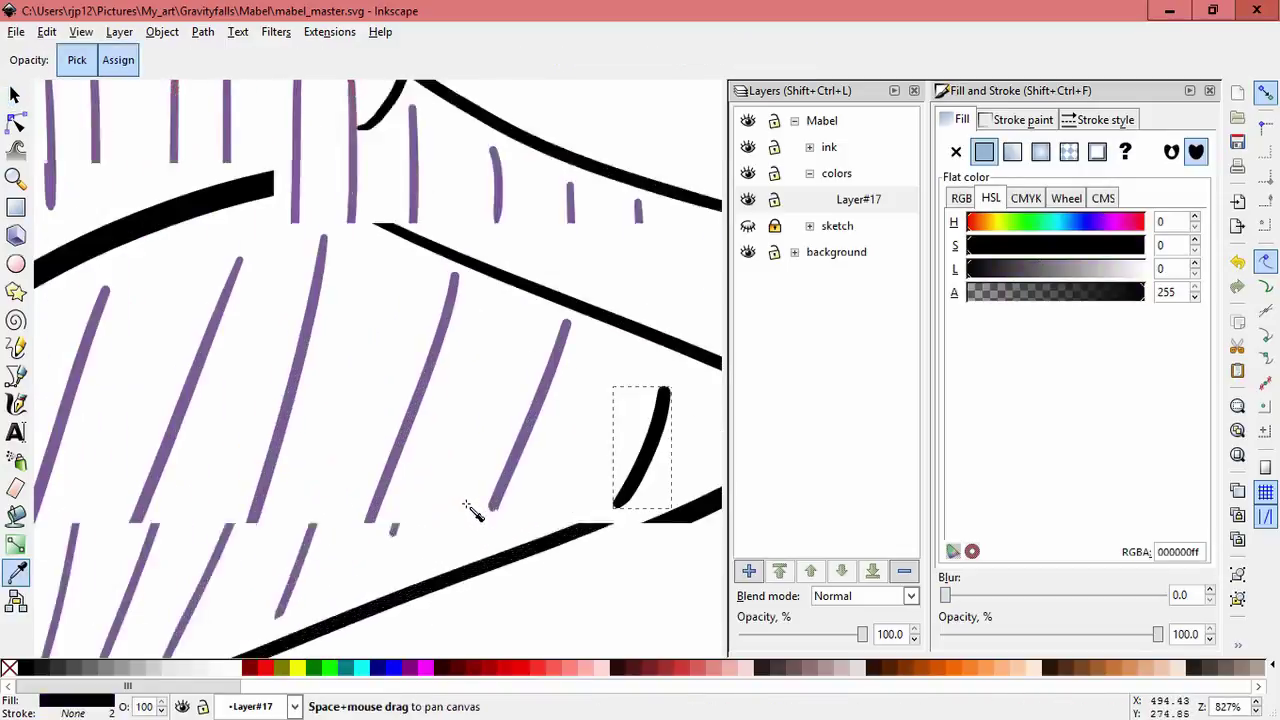
{"action": "scroll", "coordinate": [519, 447], "scroll_direction": "down", "scroll_amount": 5}
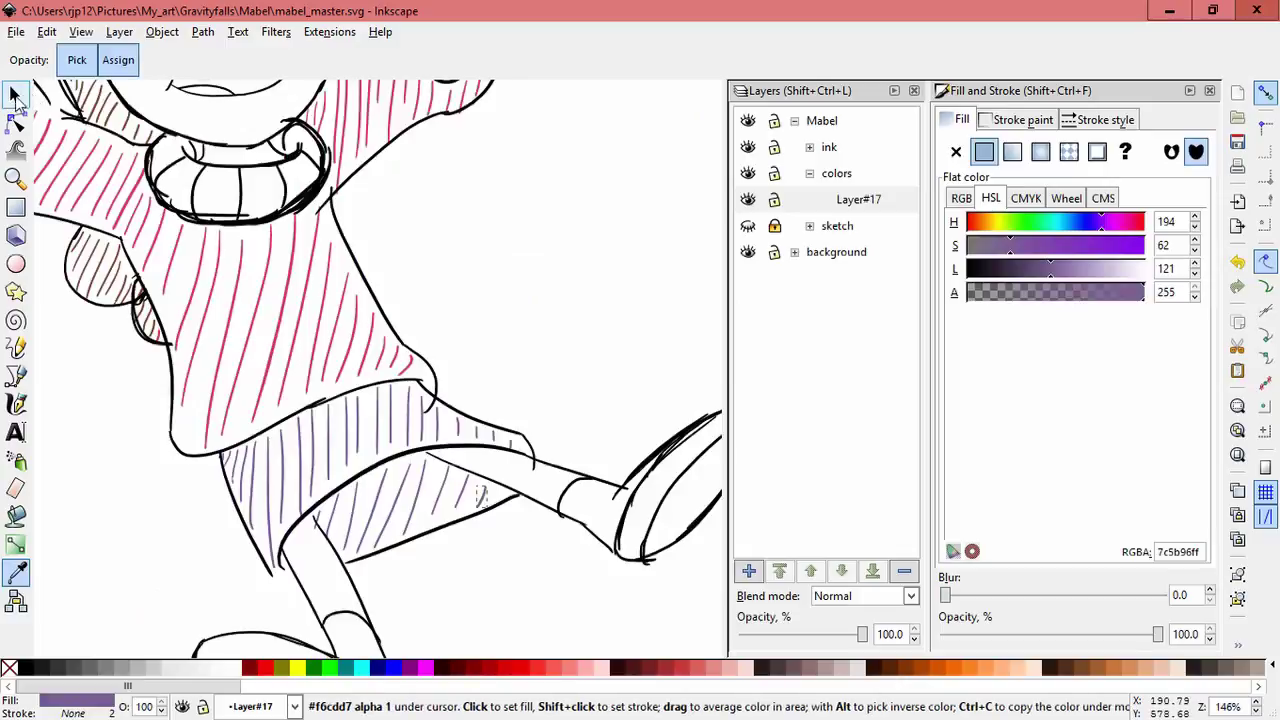
{"action": "key", "text": "s"}
{"action": "key", "text": "Escape"}
Step: Set the calligraphy colour to light pink ff8db9 and hatch the sweater's turtleneck collar with slanted strokes
{"action": "scroll", "coordinate": [529, 345], "scroll_direction": "down", "scroll_amount": 2}
{"action": "scroll", "coordinate": [449, 409], "scroll_direction": "up", "scroll_amount": 1}
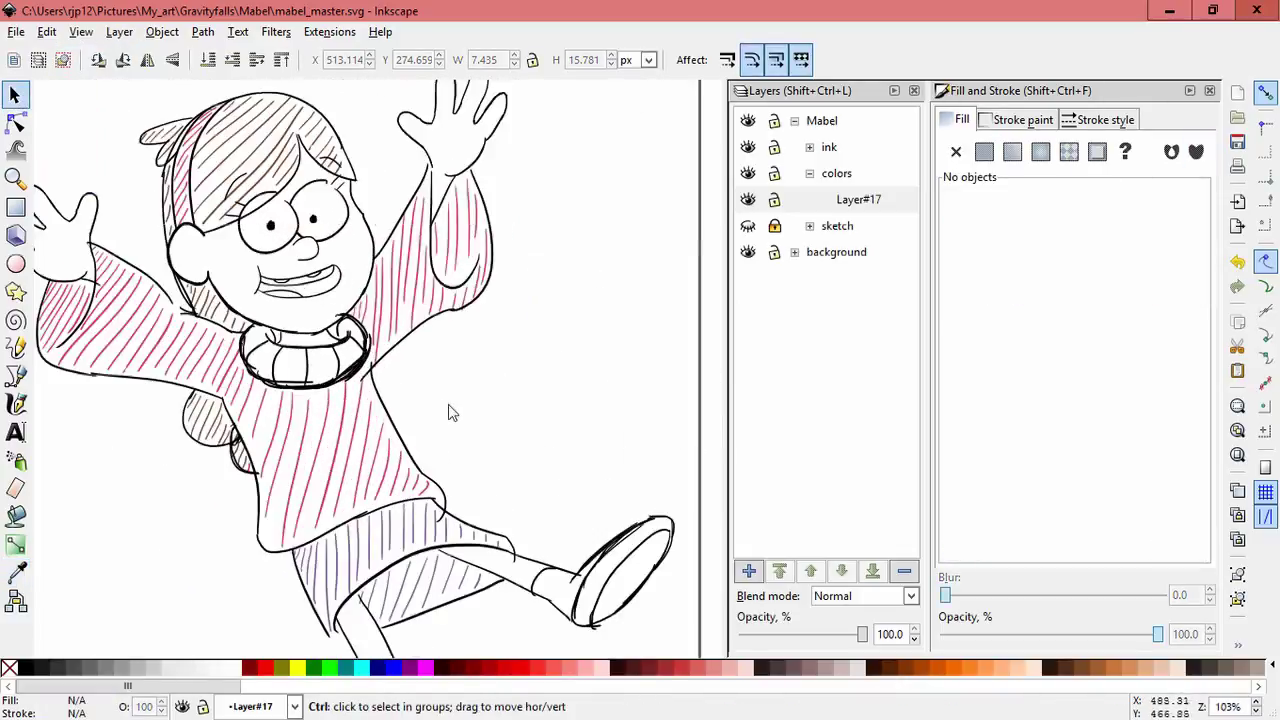
{"action": "left_click_drag", "start_coordinate": [332, 468], "coordinate": [376, 497]}
{"action": "left_click_drag", "start_coordinate": [175, 502], "coordinate": [297, 568]}
{"action": "left_click", "coordinate": [16, 573]}
{"action": "left_click", "coordinate": [16, 404]}
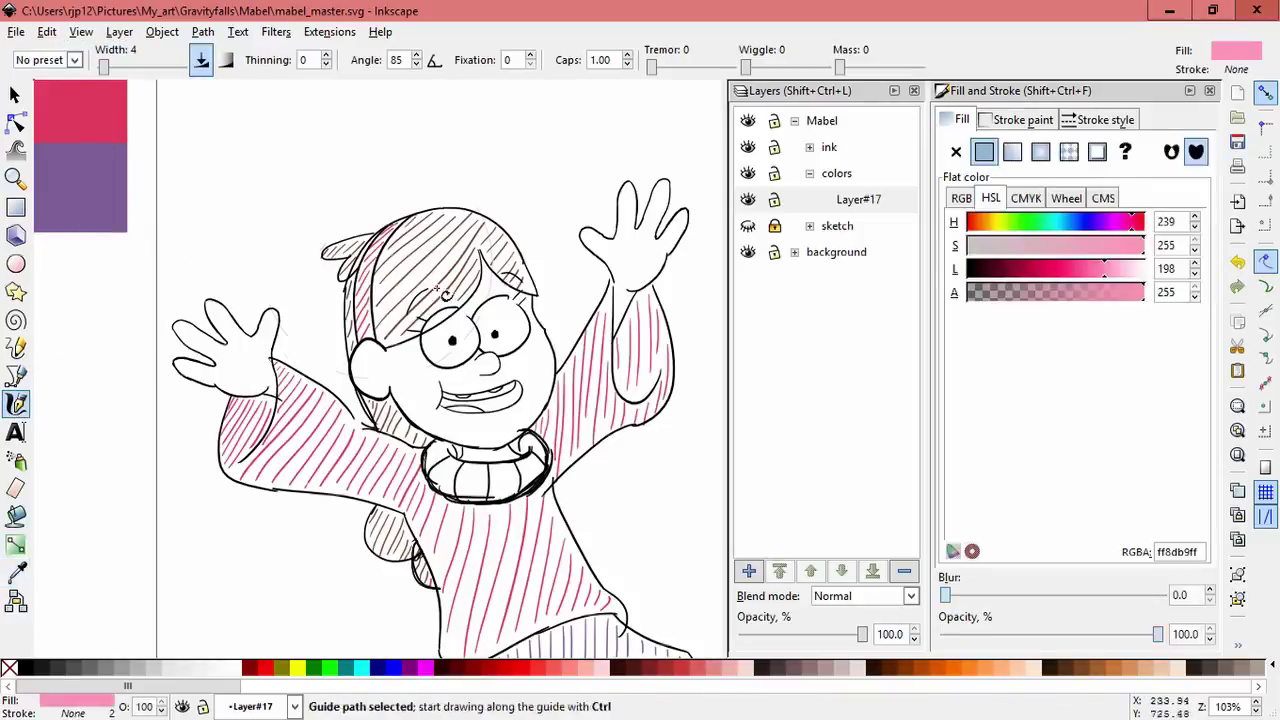
{"action": "scroll", "coordinate": [364, 352], "scroll_direction": "up", "scroll_amount": 3}
{"action": "left_click_drag", "start_coordinate": [334, 354], "coordinate": [384, 339]}
{"action": "left_click_drag", "start_coordinate": [324, 380], "coordinate": [392, 346]}
{"action": "left_click_drag", "start_coordinate": [323, 402], "coordinate": [397, 355]}
{"action": "mouse_move", "coordinate": [330, 435]}
{"action": "left_mouse_down"}
{"action": "mouse_move", "coordinate": [494, 420]}
{"action": "mouse_move", "coordinate": [645, 385]}
{"action": "left_mouse_up"}
{"action": "mouse_move", "coordinate": [508, 492]}
{"action": "left_mouse_down"}
{"action": "mouse_move", "coordinate": [643, 402]}
{"action": "mouse_move", "coordinate": [609, 366]}
{"action": "mouse_move", "coordinate": [634, 337]}
{"action": "mouse_move", "coordinate": [604, 343]}
{"action": "left_mouse_up"}
{"action": "scroll", "coordinate": [486, 465], "scroll_direction": "down", "scroll_amount": 4}
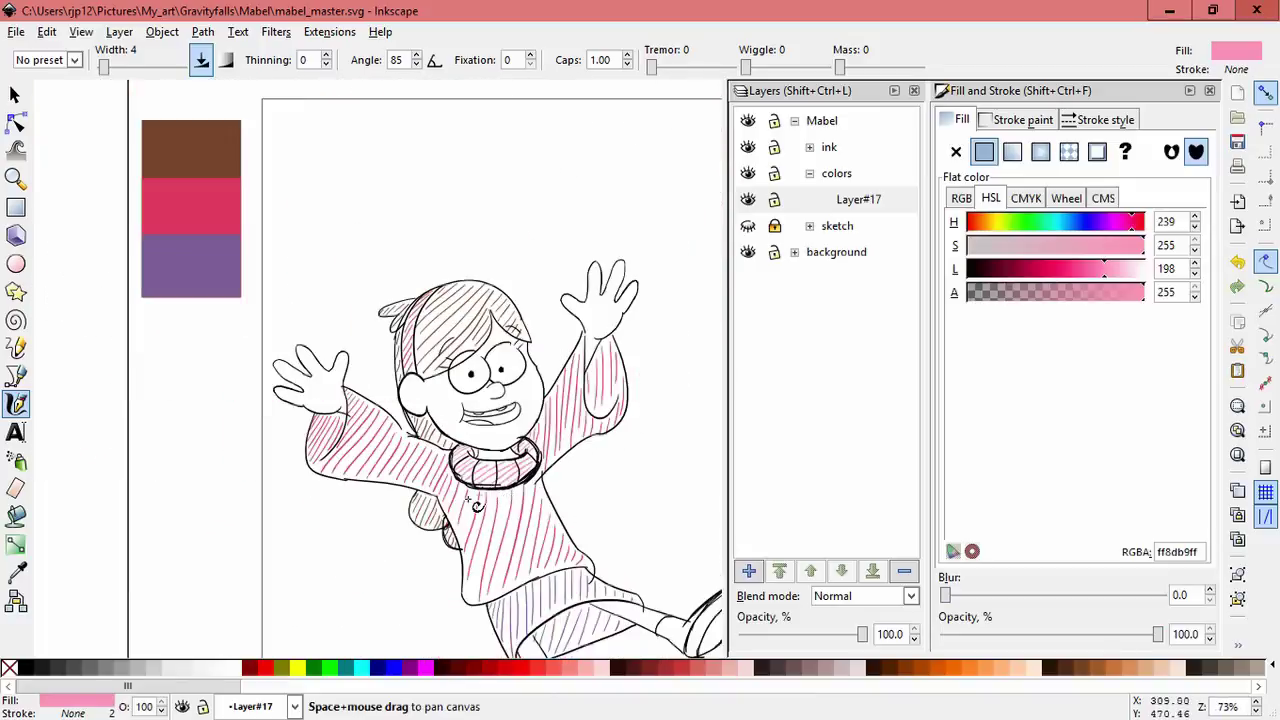
{"action": "scroll", "coordinate": [311, 497], "scroll_direction": "down", "scroll_amount": 2}
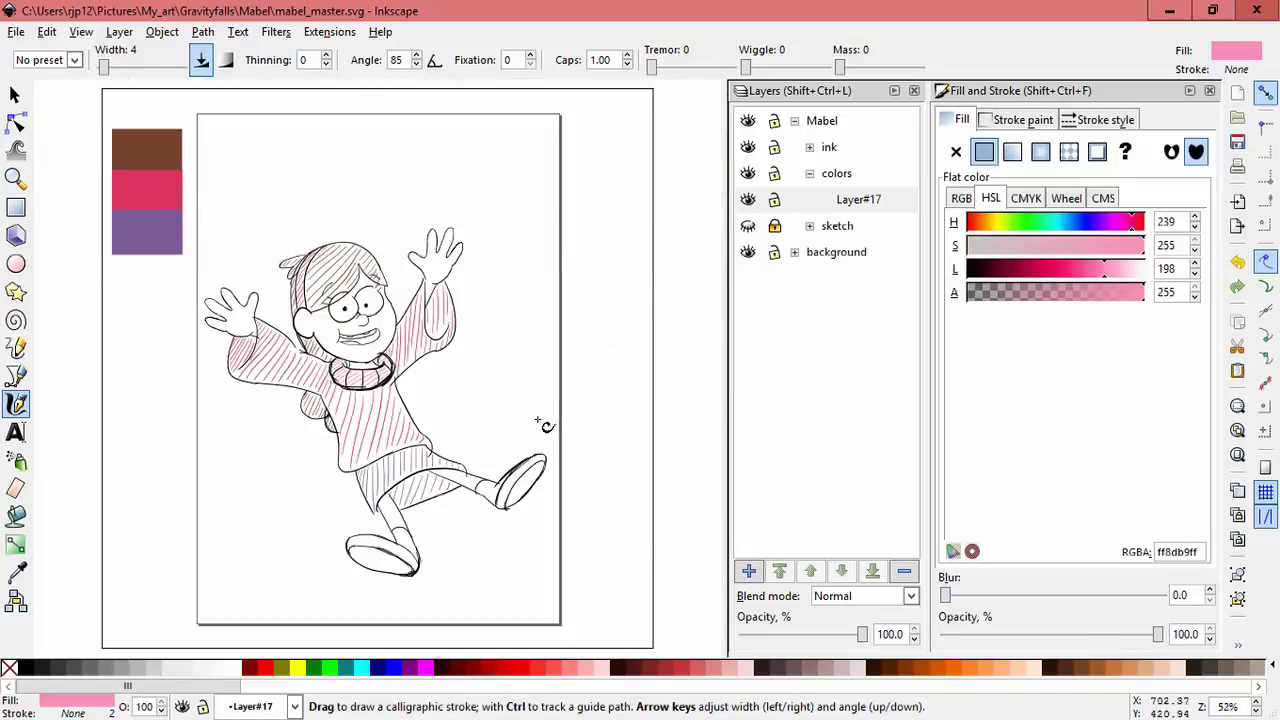
Step: Set the calligraphy colour to black and hatch the side band of the lower shoe from its rounded end past the ankle
{"action": "left_click", "coordinate": [26, 665]}
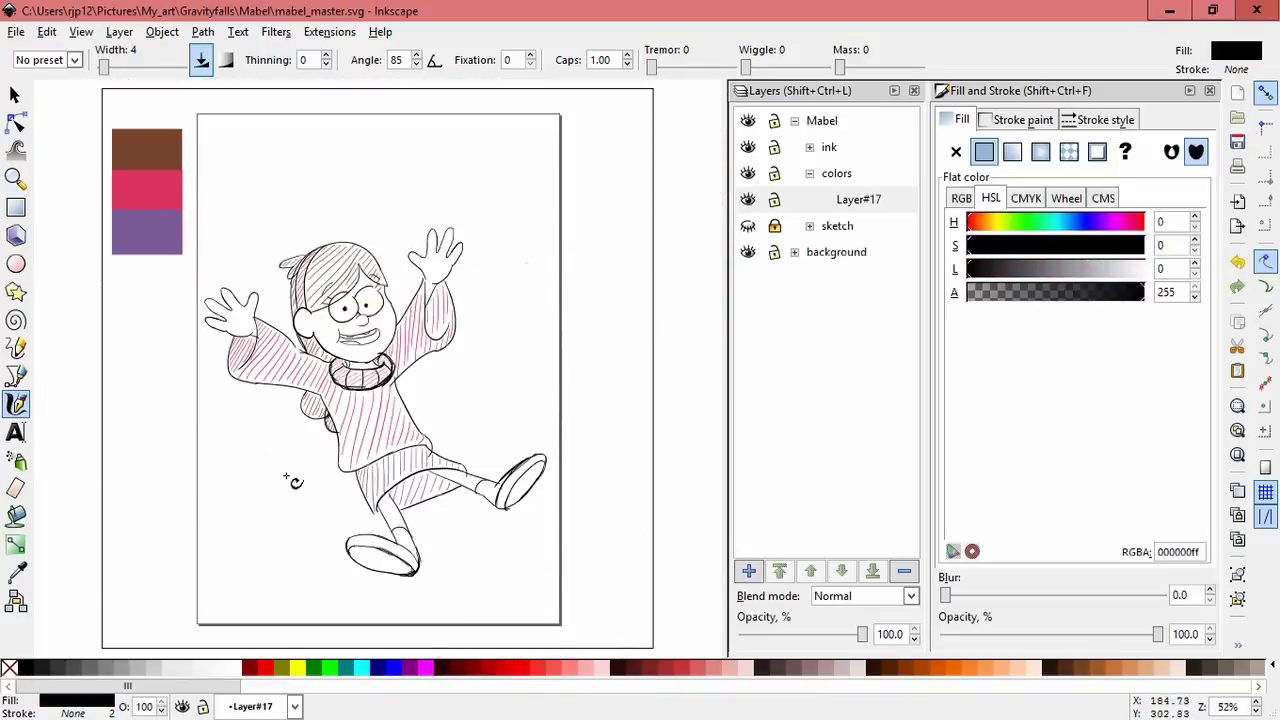
{"action": "key", "text": "ctrl+z"}
{"action": "key", "text": "ctrl+z"}
{"action": "scroll", "coordinate": [331, 573], "scroll_direction": "up", "scroll_amount": 6}
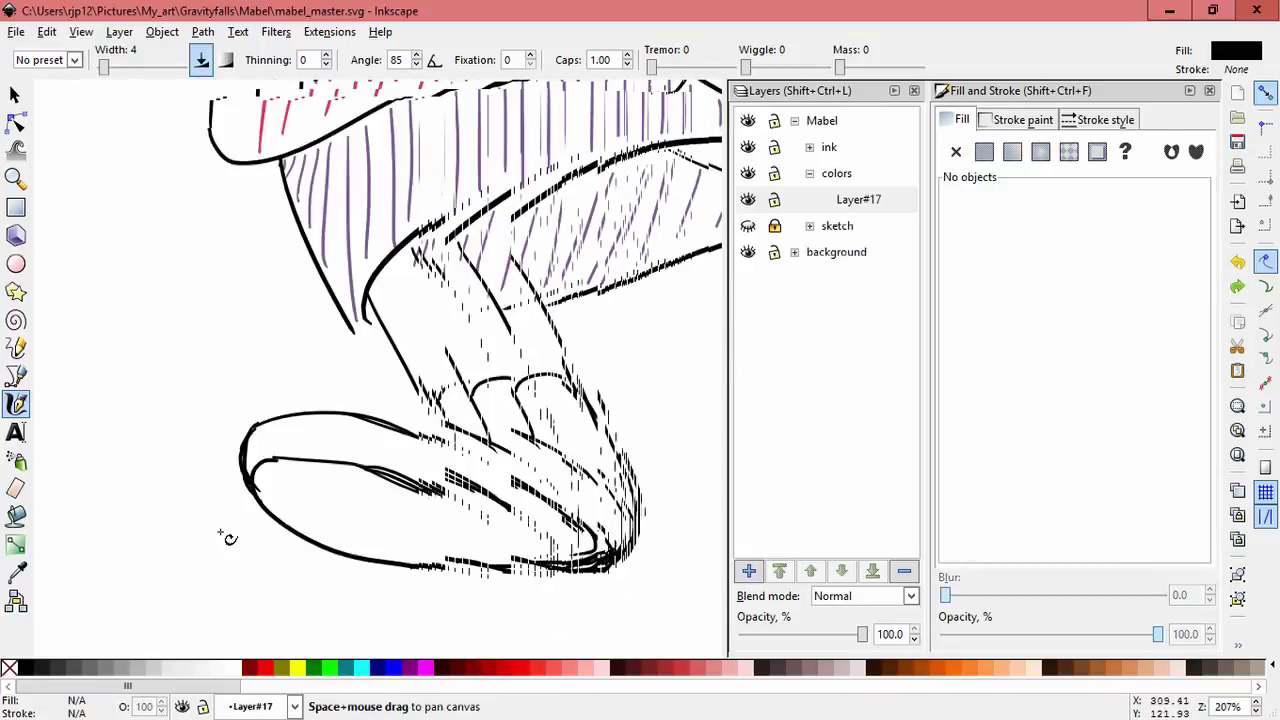
{"action": "left_click_drag", "start_coordinate": [204, 401], "coordinate": [183, 433]}
{"action": "mouse_move", "coordinate": [245, 393]}
{"action": "left_mouse_down"}
{"action": "mouse_move", "coordinate": [180, 447]}
{"action": "mouse_move", "coordinate": [214, 432]}
{"action": "left_mouse_up"}
{"action": "left_click_drag", "start_coordinate": [292, 388], "coordinate": [232, 436]}
{"action": "left_click_drag", "start_coordinate": [318, 394], "coordinate": [253, 433]}
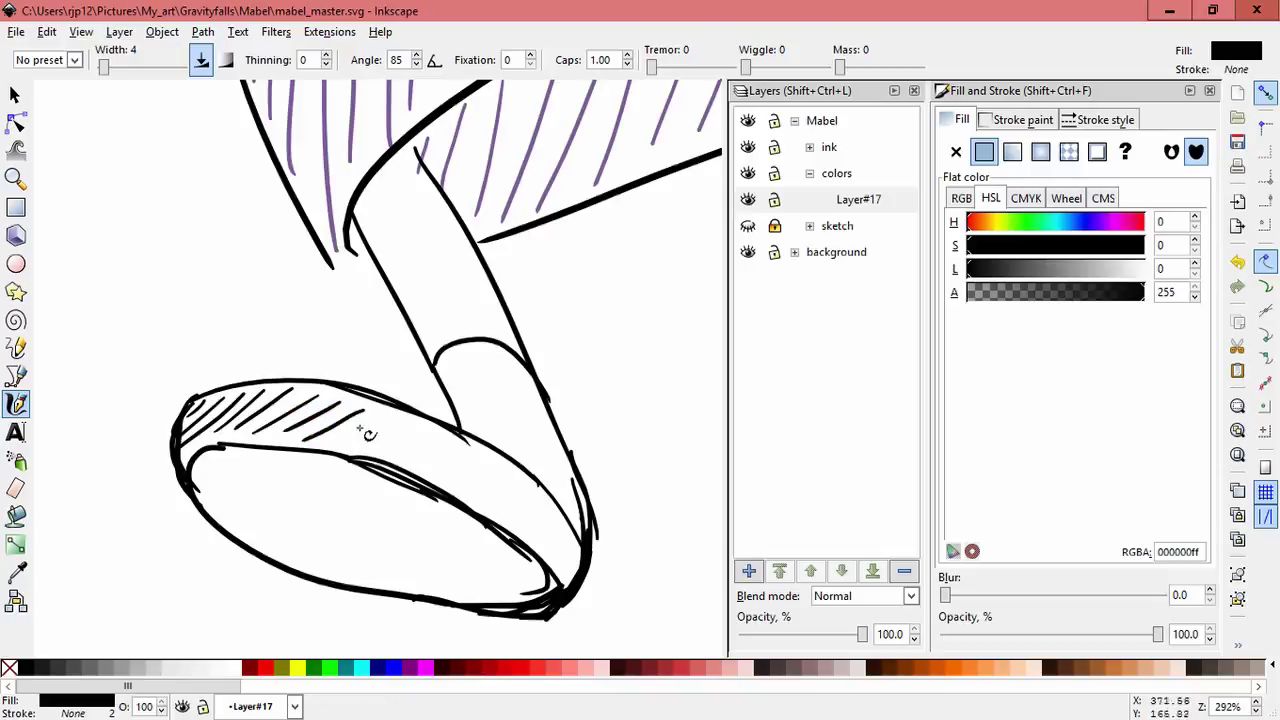
{"action": "left_click_drag", "start_coordinate": [405, 418], "coordinate": [356, 447]}
{"action": "left_click_drag", "start_coordinate": [445, 430], "coordinate": [392, 455]}
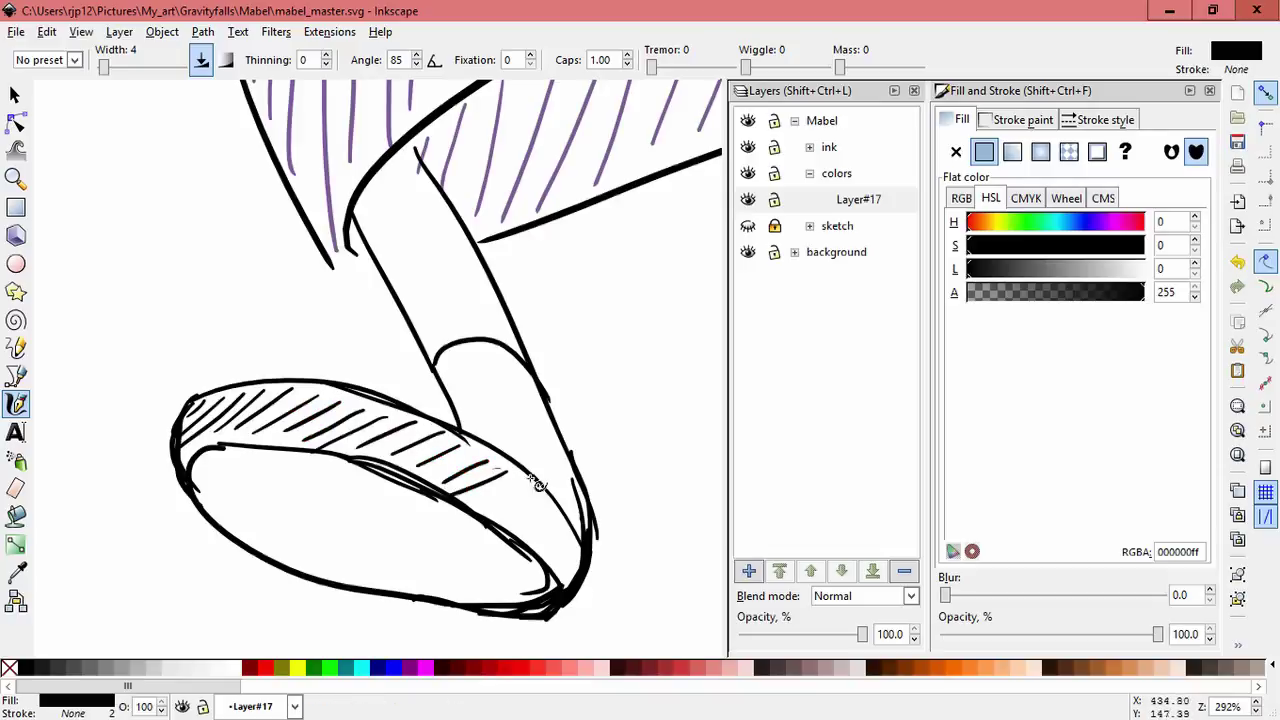
Step: Redraw the uneven black strokes and finish hatching the lower shoe's side band down to its narrow end
{"action": "key", "text": "ctrl+z"}
{"action": "mouse_move", "coordinate": [511, 472]}
{"action": "left_mouse_down"}
{"action": "mouse_move", "coordinate": [459, 494]}
{"action": "mouse_move", "coordinate": [502, 504]}
{"action": "mouse_move", "coordinate": [485, 504]}
{"action": "left_mouse_up"}
{"action": "key", "text": "ctrl+z"}
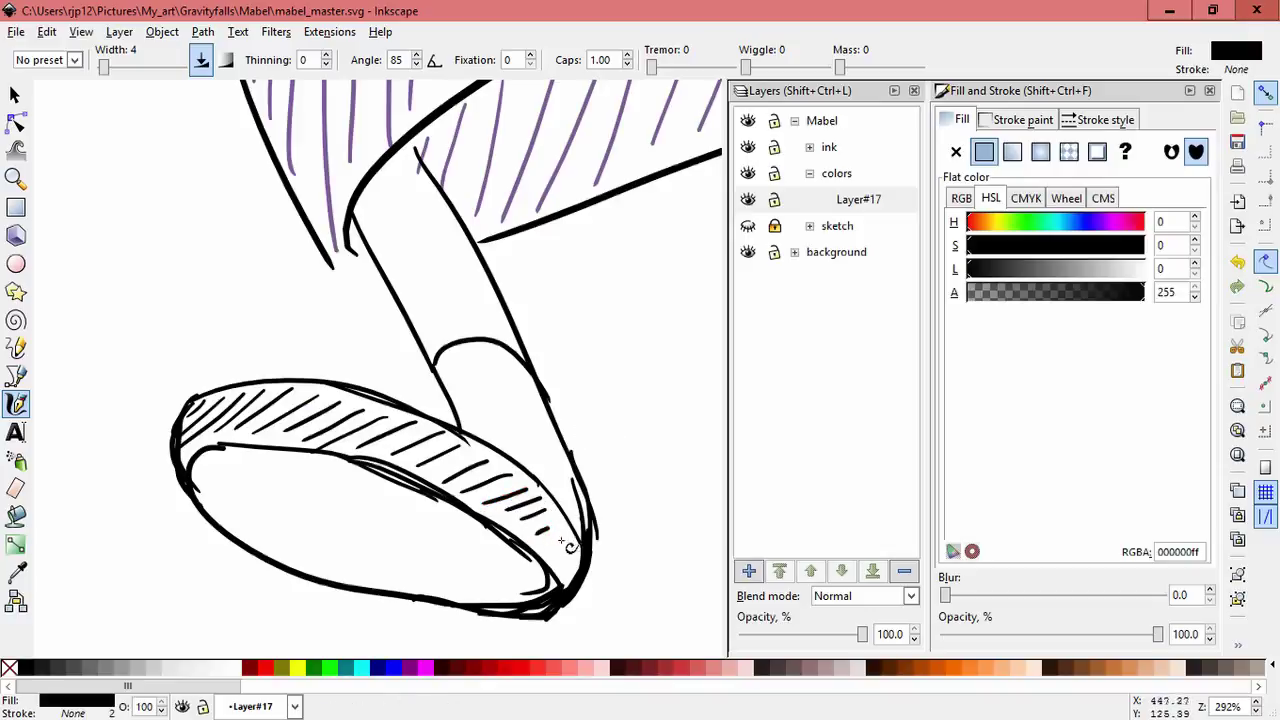
{"action": "key", "text": "ctrl+z"}
{"action": "mouse_move", "coordinate": [560, 527]}
{"action": "left_mouse_down"}
{"action": "mouse_move", "coordinate": [532, 538]}
{"action": "mouse_move", "coordinate": [551, 556]}
{"action": "left_mouse_up"}
{"action": "key", "text": "ctrl+z"}
{"action": "left_click_drag", "start_coordinate": [572, 562], "coordinate": [555, 572]}
{"action": "key", "text": "space"}
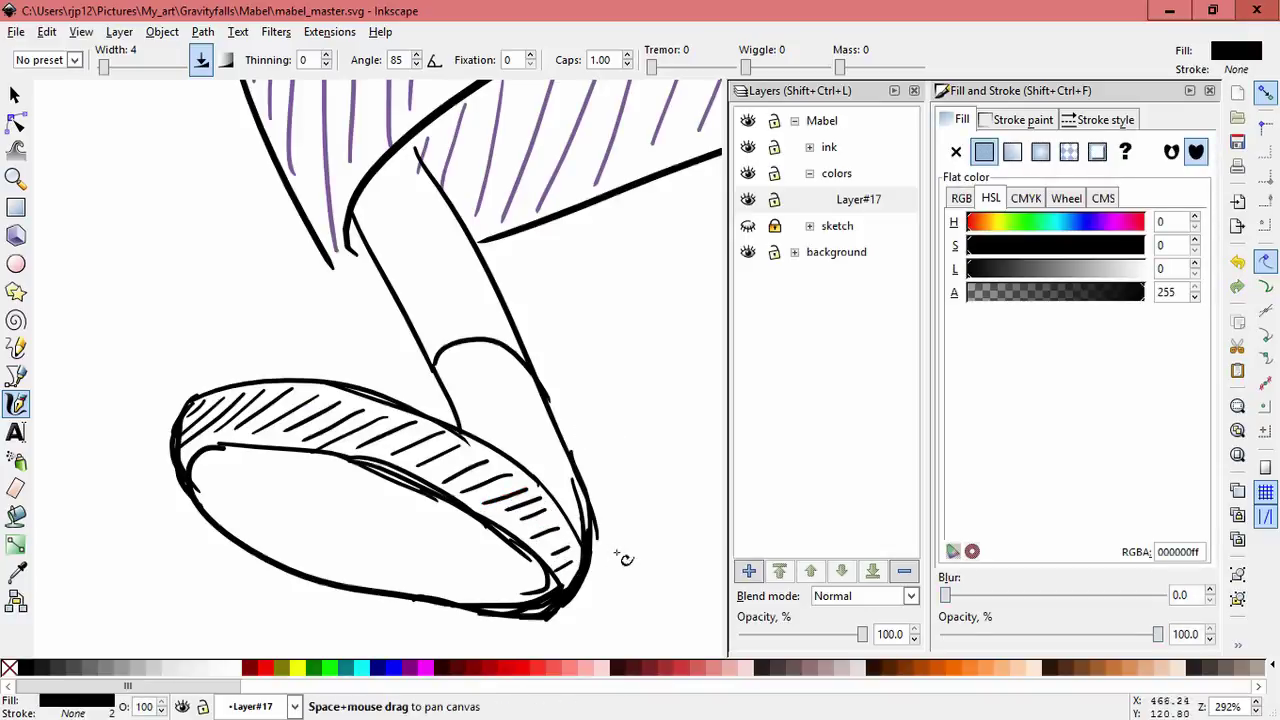
Step: Hatch the side band of the raised shoe with short black strokes along its whole length
{"action": "scroll", "coordinate": [620, 553], "scroll_direction": "down", "scroll_amount": 3}
{"action": "left_click_drag", "start_coordinate": [666, 486], "coordinate": [527, 516]}
{"action": "scroll", "coordinate": [571, 490], "scroll_direction": "up", "scroll_amount": 1}
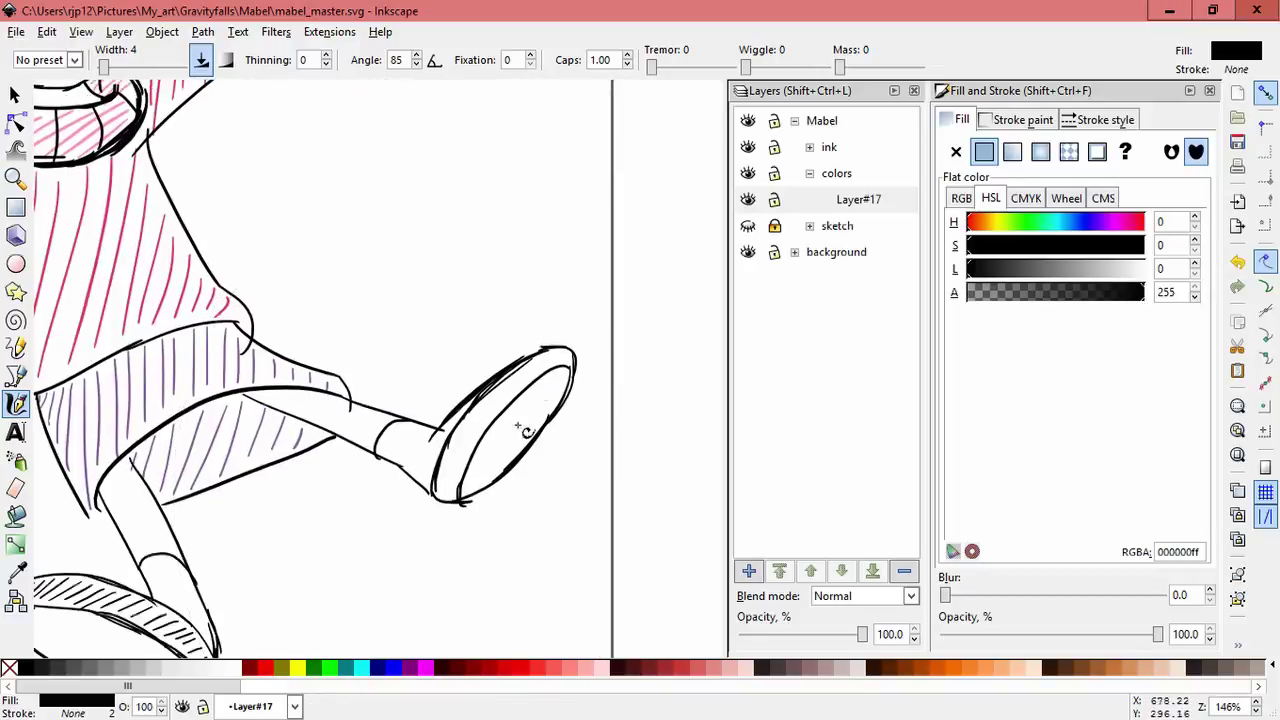
{"action": "scroll", "coordinate": [521, 432], "scroll_direction": "up", "scroll_amount": 1}
{"action": "left_click_drag", "start_coordinate": [583, 308], "coordinate": [532, 319]}
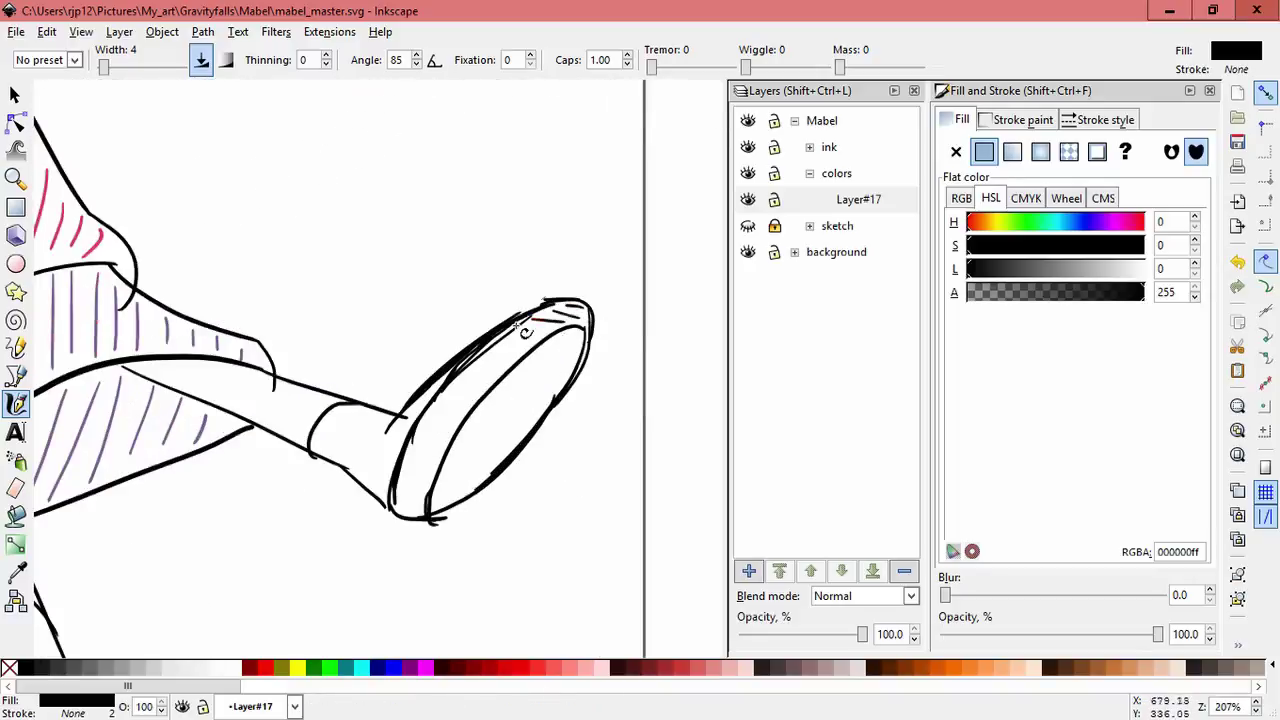
{"action": "mouse_move", "coordinate": [500, 366]}
{"action": "left_mouse_down"}
{"action": "mouse_move", "coordinate": [456, 394]}
{"action": "mouse_move", "coordinate": [474, 396]}
{"action": "left_mouse_up"}
{"action": "left_click_drag", "start_coordinate": [482, 394], "coordinate": [456, 410]}
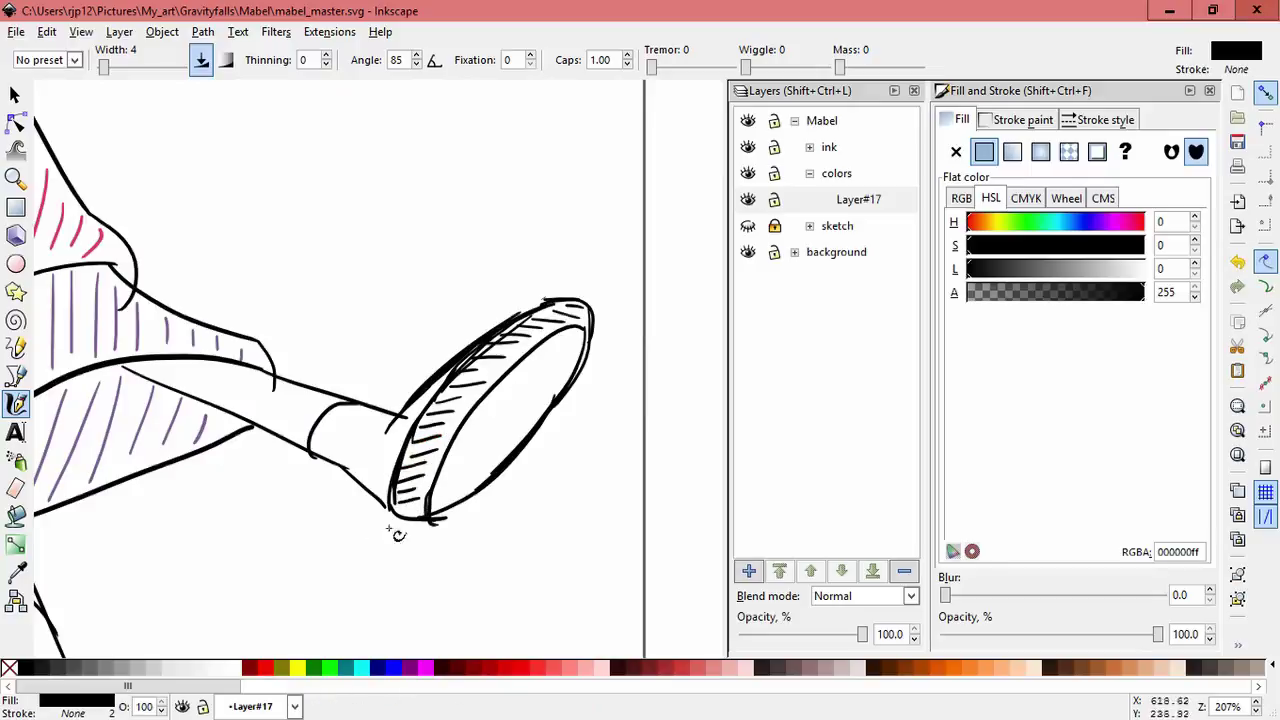
{"action": "scroll", "coordinate": [398, 535], "scroll_direction": "down", "scroll_amount": 4}
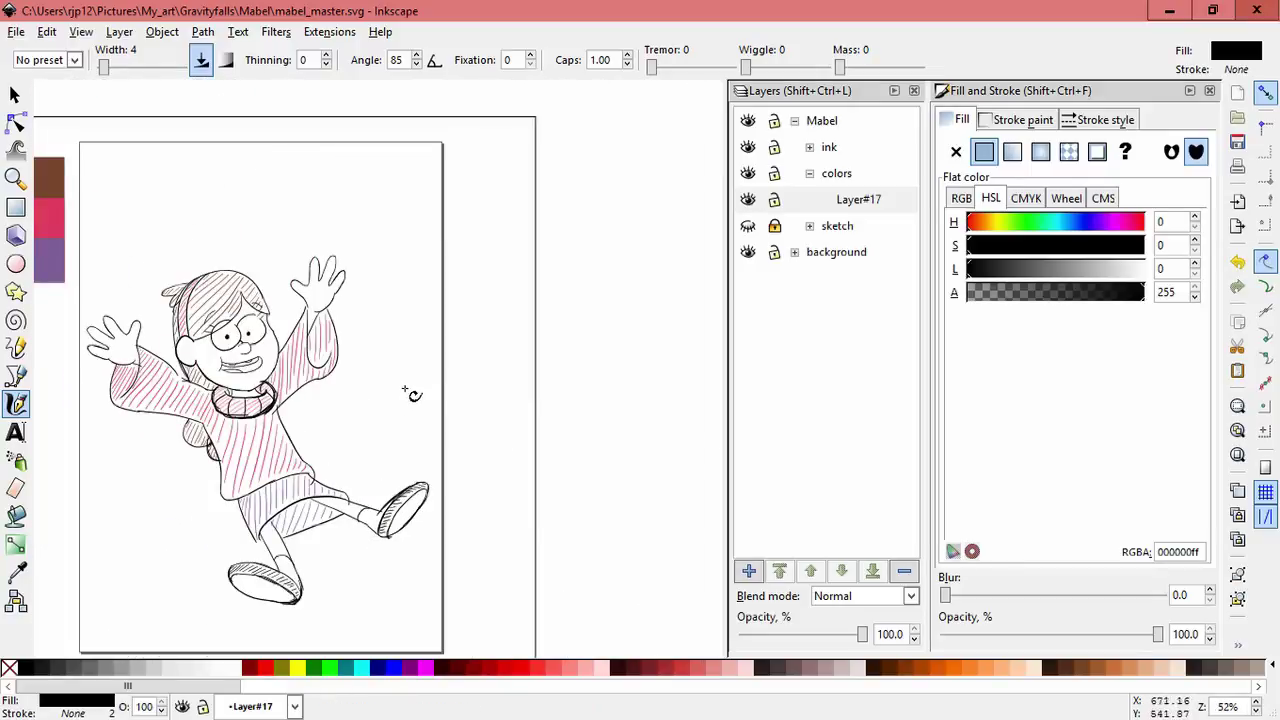
Step: Take the pink palette colour and mute it to hue 241, saturation 107 and lightness 134
{"action": "scroll", "coordinate": [343, 400], "scroll_direction": "up", "scroll_amount": 3}
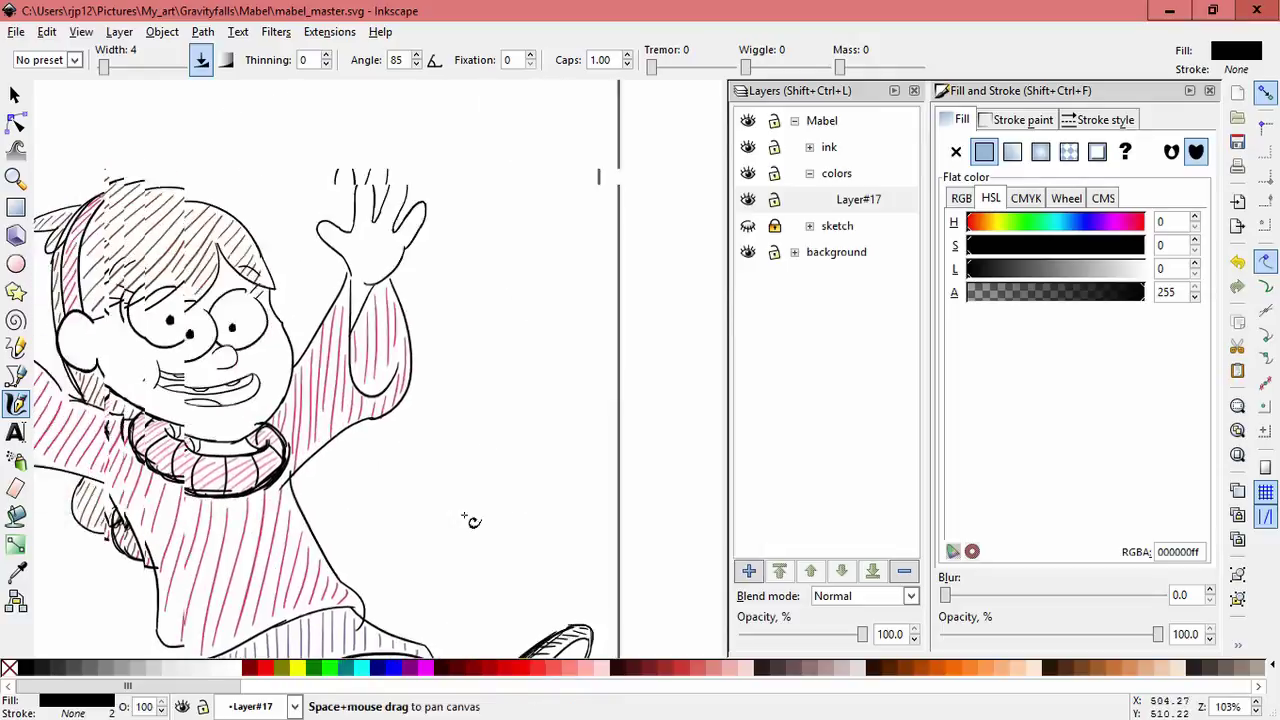
{"action": "left_click_drag", "start_coordinate": [240, 430], "coordinate": [596, 429]}
{"action": "left_click_drag", "start_coordinate": [360, 391], "coordinate": [417, 549]}
{"action": "left_click", "coordinate": [17, 574]}
{"action": "left_click", "coordinate": [151, 285]}
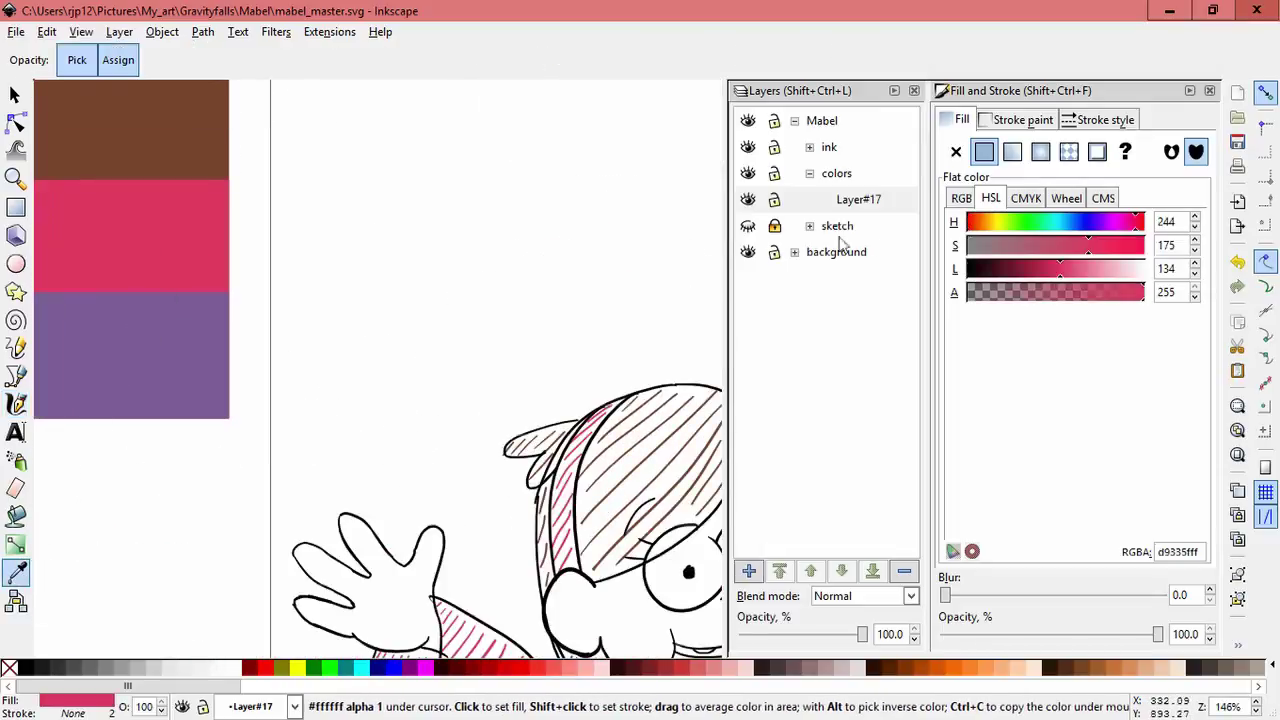
{"action": "left_click", "coordinate": [983, 226]}
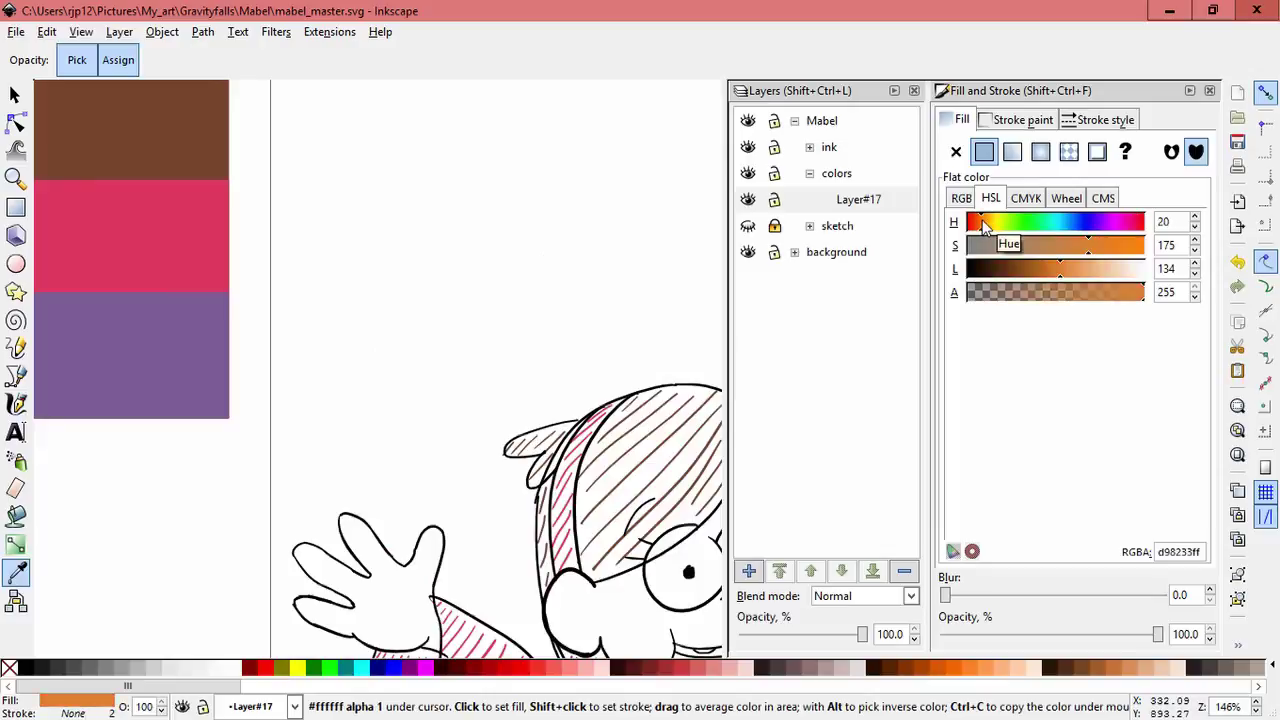
{"action": "left_click_drag", "start_coordinate": [983, 226], "coordinate": [974, 226]}
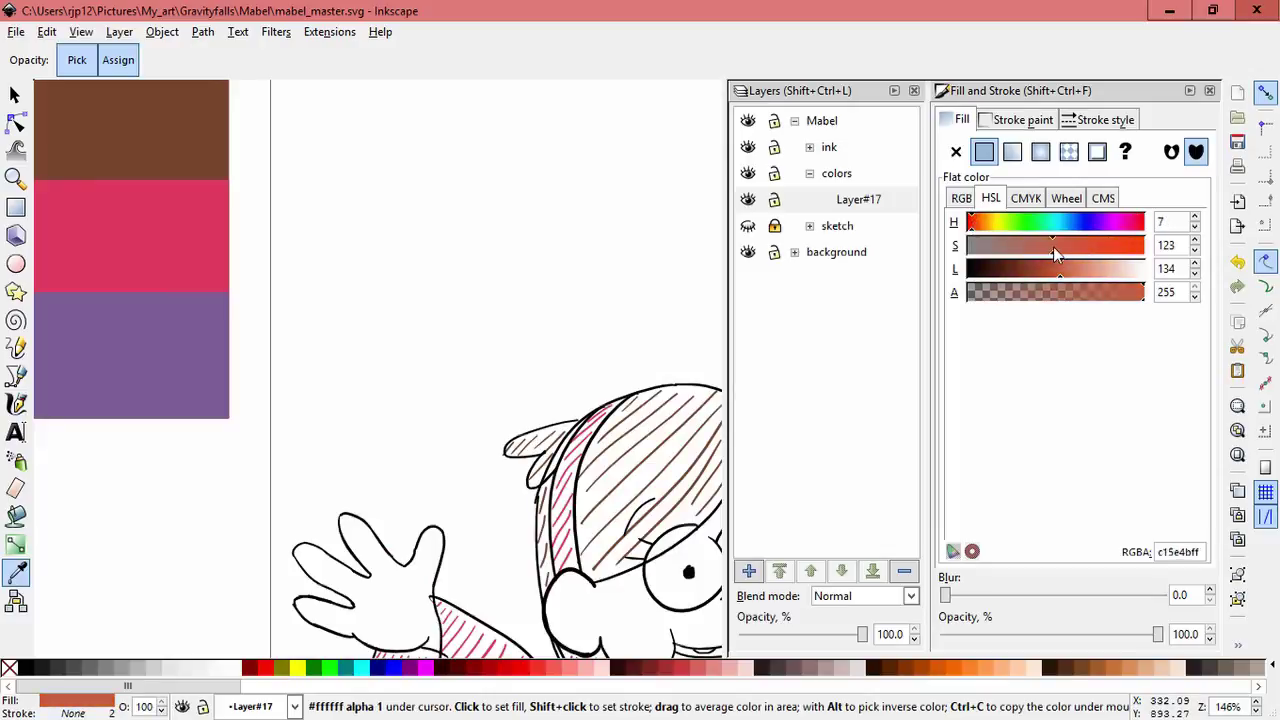
{"action": "left_click_drag", "start_coordinate": [1001, 224], "coordinate": [1140, 244]}
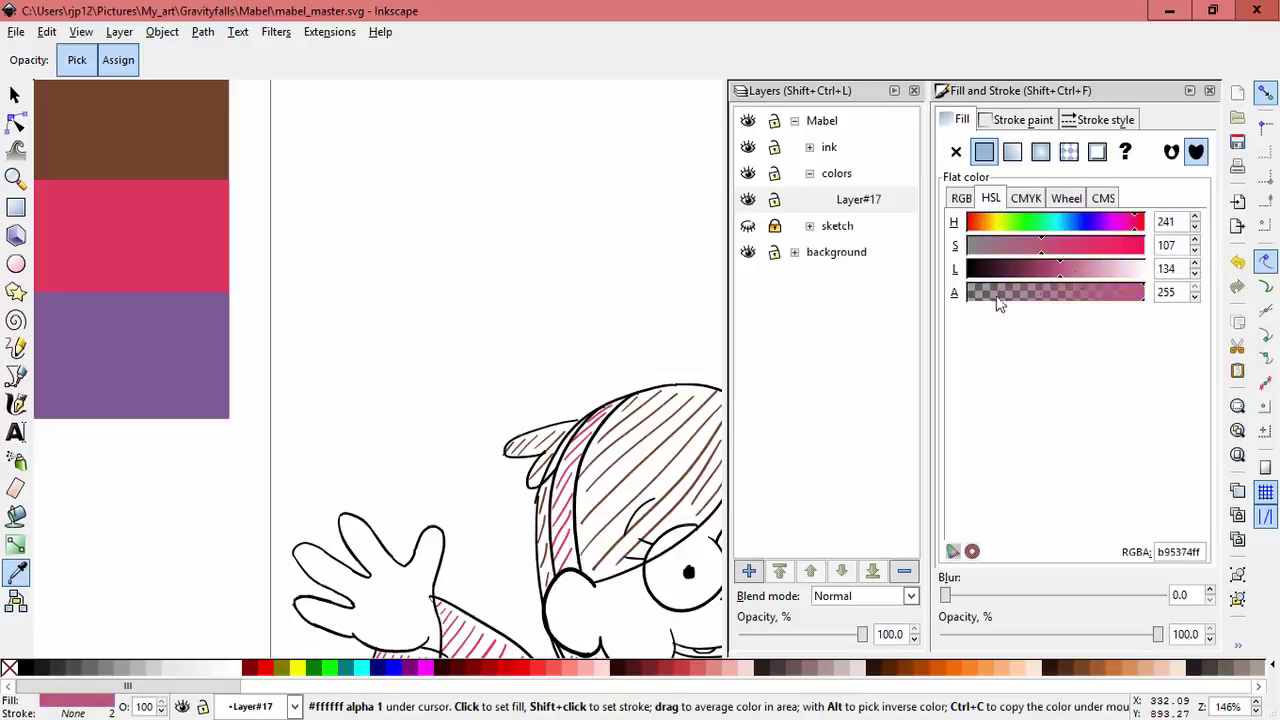
Step: Fill the tongue inside the mouth with dense calligraphic strokes in the muted pink
{"action": "left_click", "coordinate": [16, 404]}
{"action": "left_click_drag", "start_coordinate": [492, 249], "coordinate": [335, 346]}
{"action": "key", "text": "ctrl+z"}
{"action": "left_click_drag", "start_coordinate": [485, 398], "coordinate": [357, 262]}
{"action": "scroll", "coordinate": [629, 546], "scroll_direction": "up", "scroll_amount": 3}
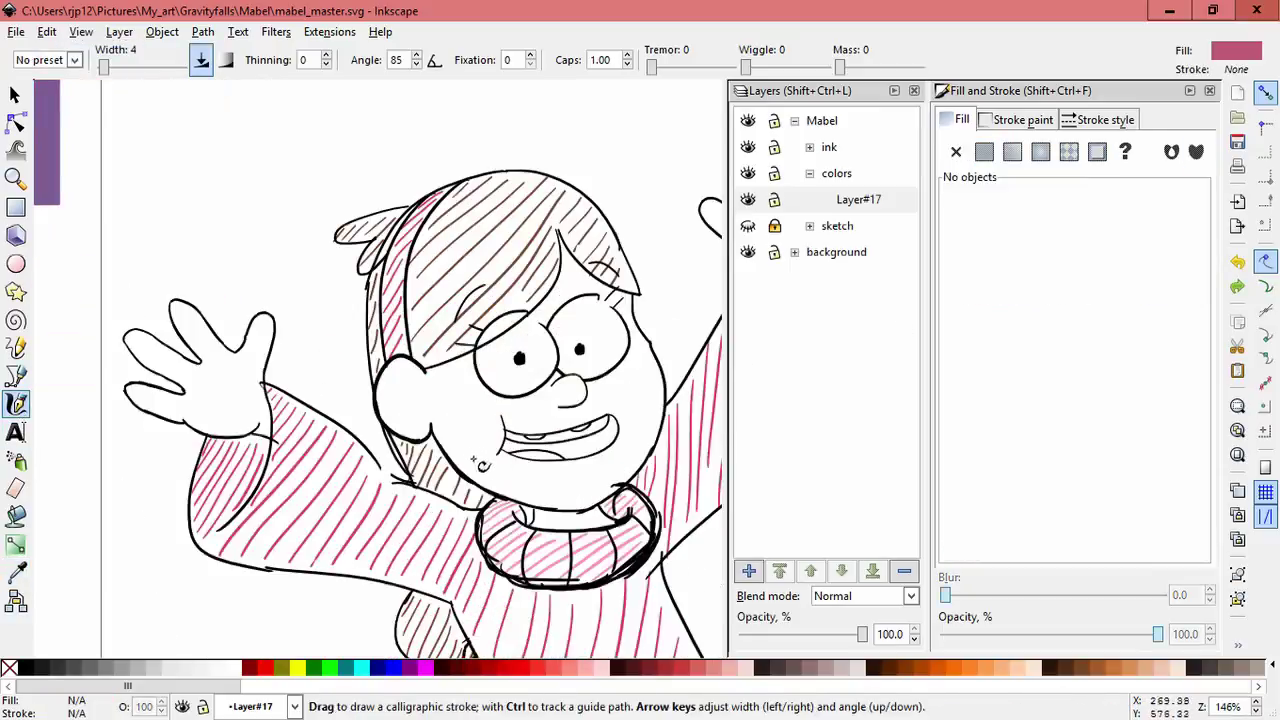
{"action": "left_click_drag", "start_coordinate": [479, 414], "coordinate": [505, 420]}
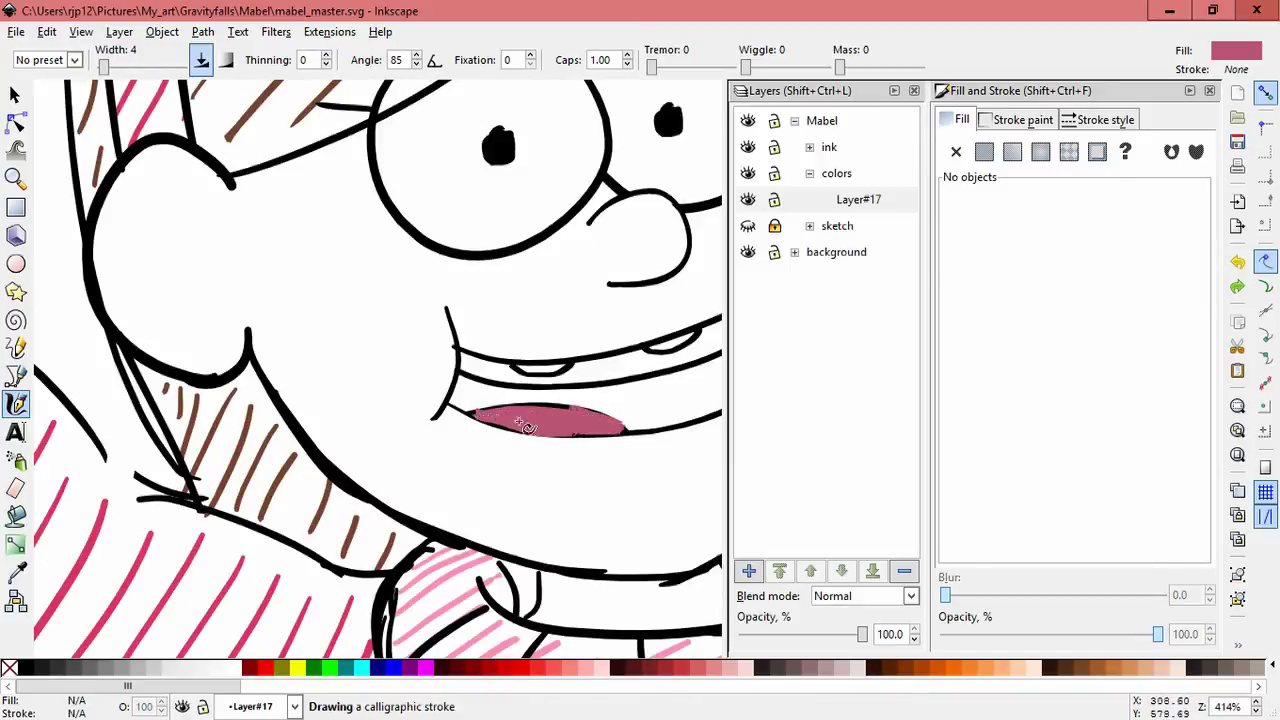
{"action": "left_click_drag", "start_coordinate": [524, 425], "coordinate": [530, 428]}
{"action": "scroll", "coordinate": [597, 506], "scroll_direction": "down", "scroll_amount": 4}
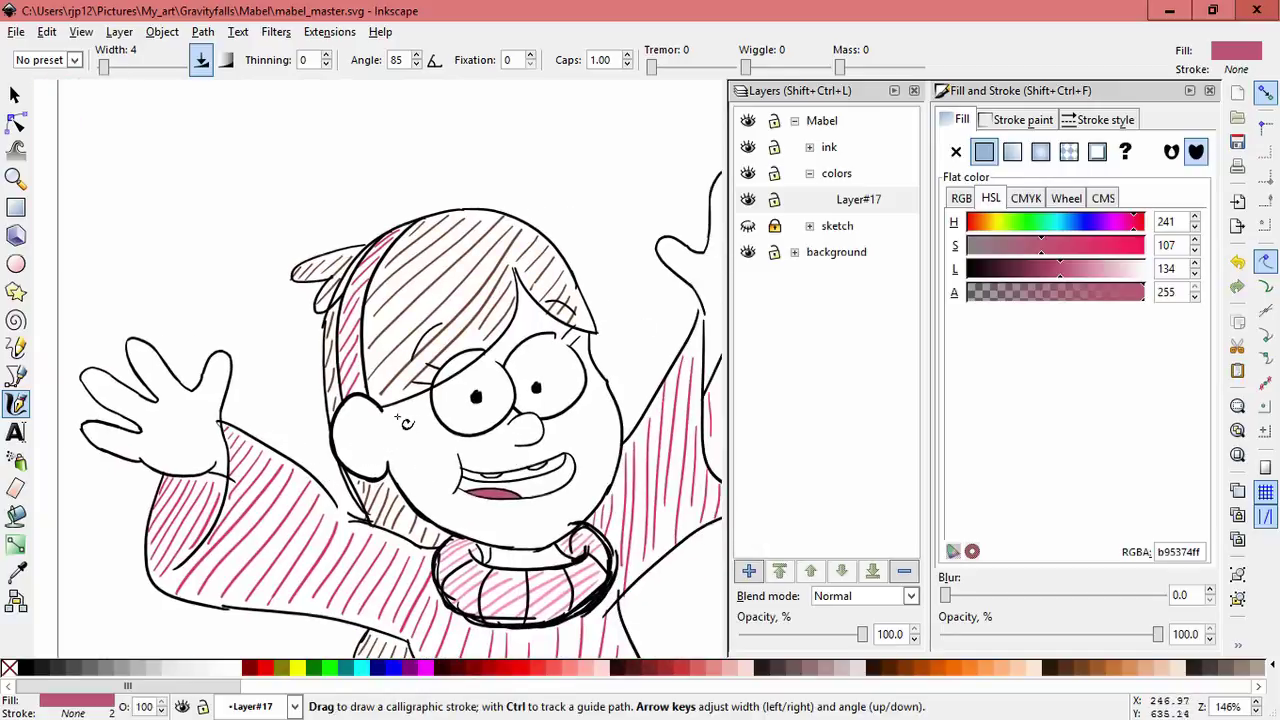
Step: Darken the tongue's fill to lightness 106 and undo the stray change made after it
{"action": "scroll", "coordinate": [388, 362], "scroll_direction": "down", "scroll_amount": 1}
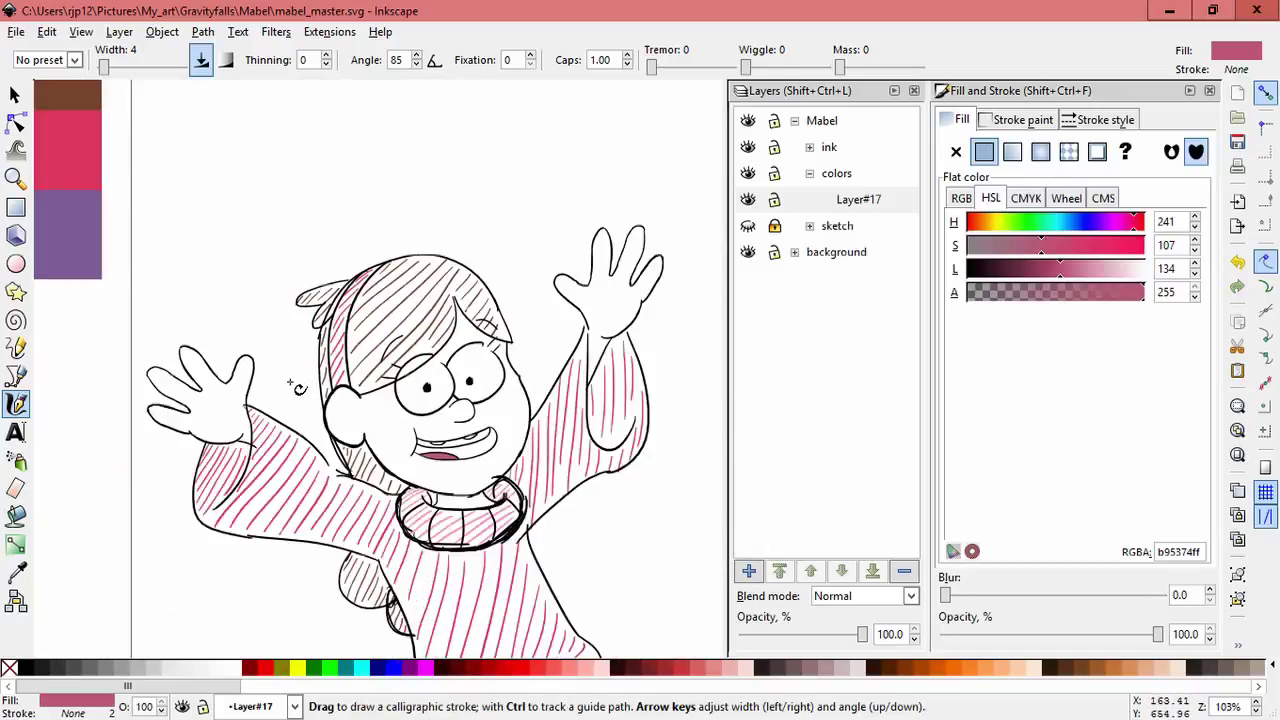
{"action": "left_click_drag", "start_coordinate": [1068, 268], "coordinate": [1038, 268]}
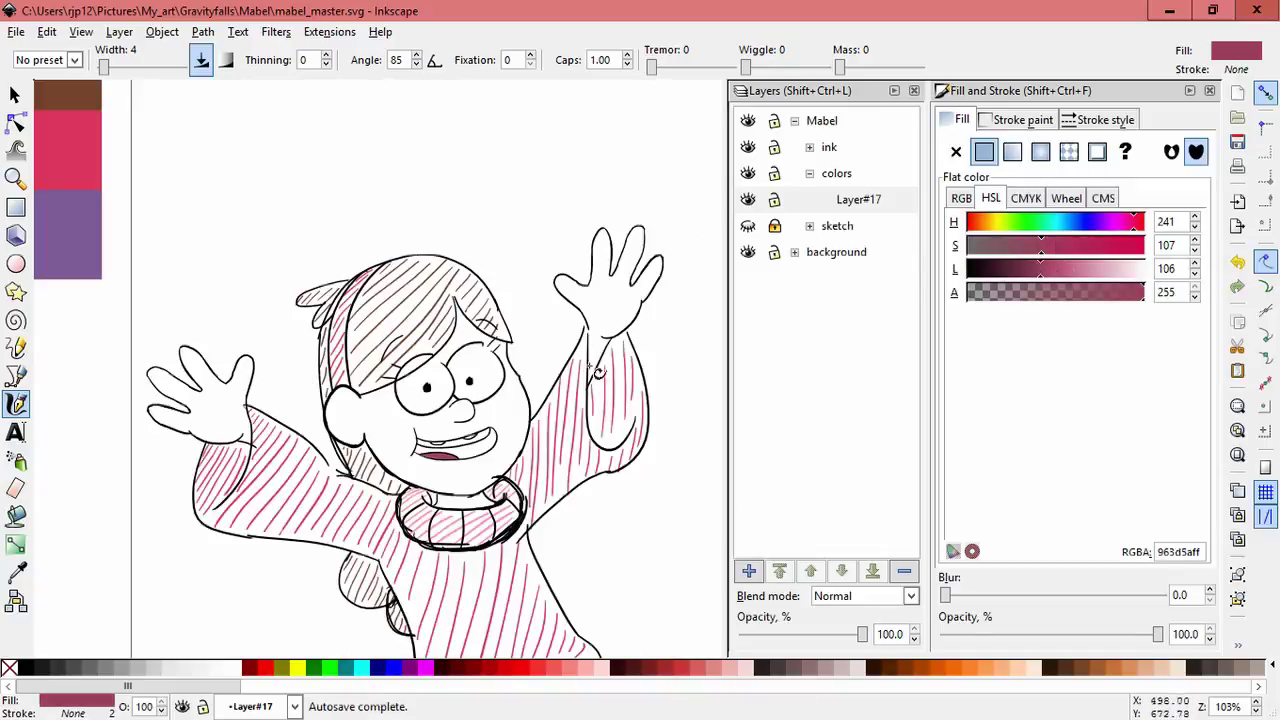
{"action": "left_click_drag", "start_coordinate": [522, 240], "coordinate": [494, 311]}
{"action": "key", "text": "ctrl+z"}
Step: Paint the mouth interior behind the tongue with overlapping strokes and darken its fill to lightness 64
{"action": "scroll", "coordinate": [450, 464], "scroll_direction": "up", "scroll_amount": 2}
{"action": "scroll", "coordinate": [459, 489], "scroll_direction": "up", "scroll_amount": 2}
{"action": "left_click_drag", "start_coordinate": [330, 391], "coordinate": [345, 396]}
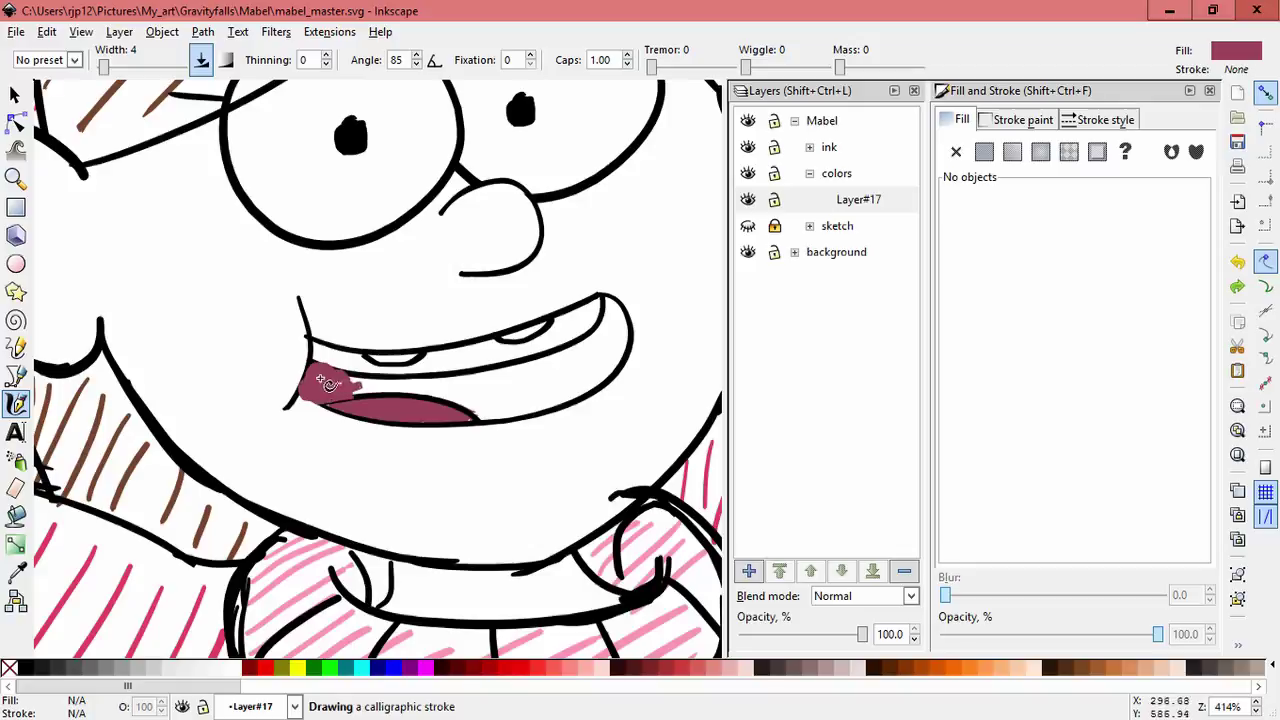
{"action": "left_click_drag", "start_coordinate": [328, 384], "coordinate": [512, 420]}
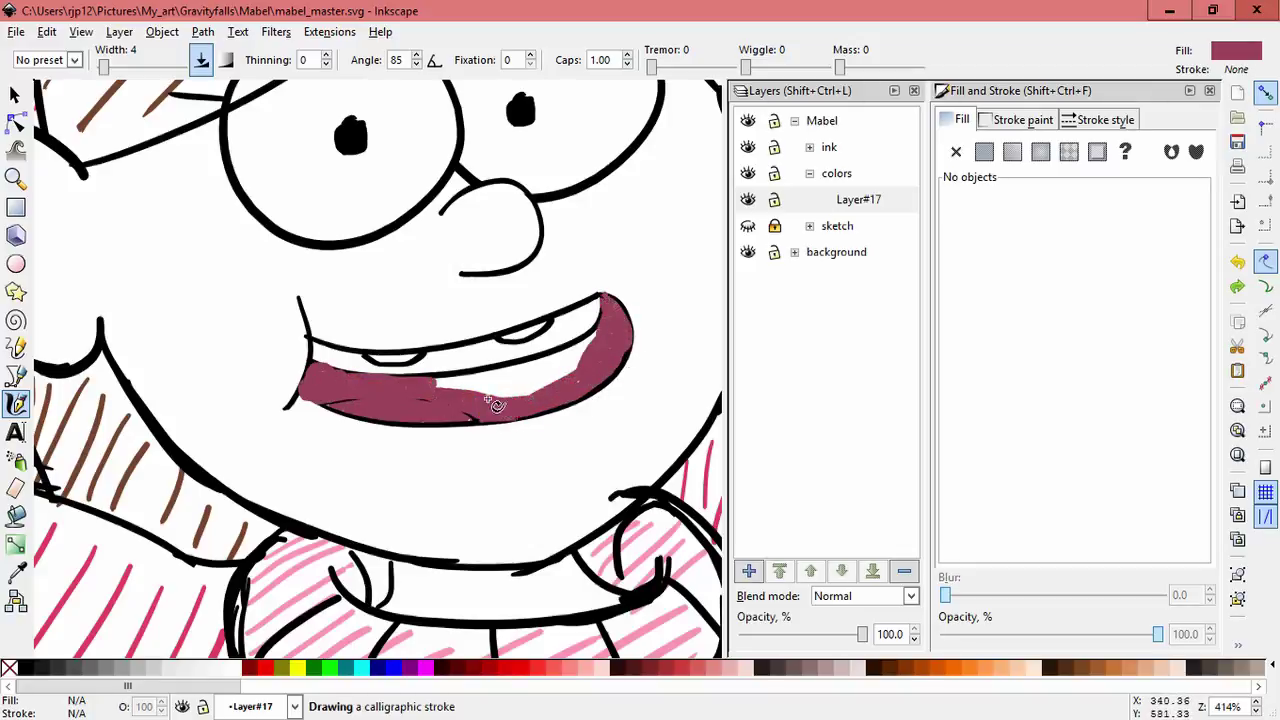
{"action": "left_click_drag", "start_coordinate": [520, 386], "coordinate": [430, 384]}
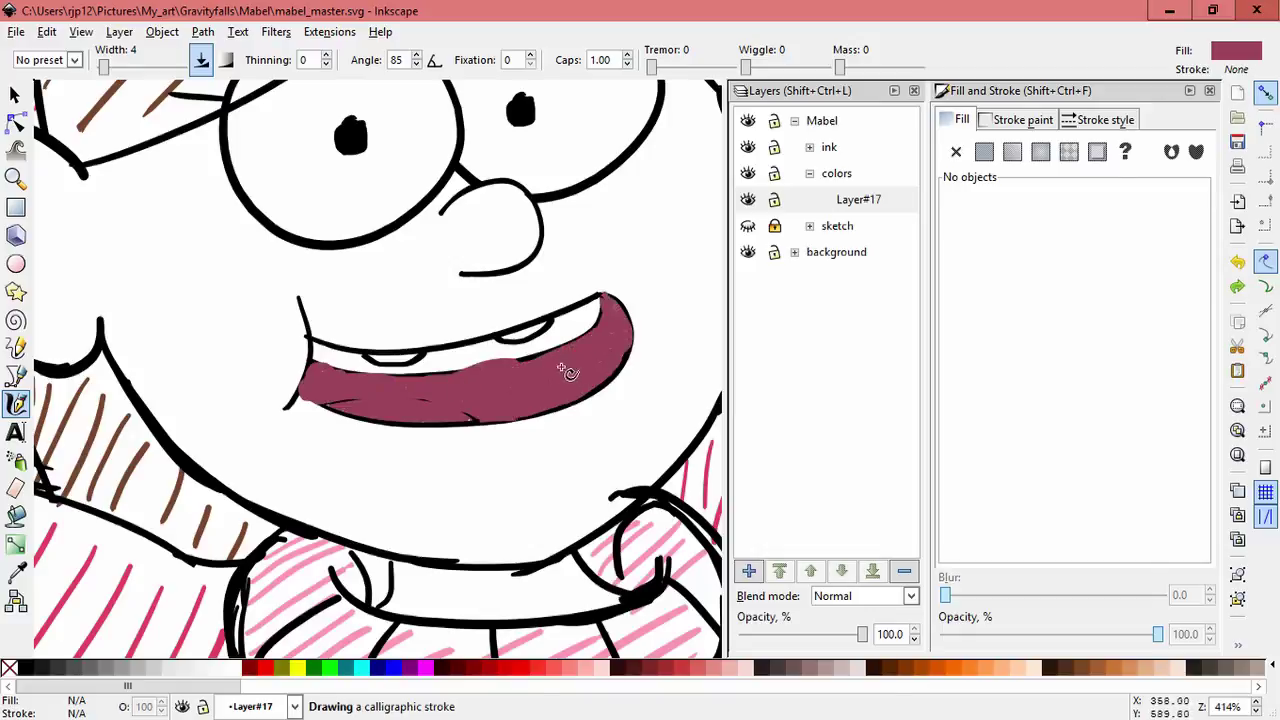
{"action": "left_click_drag", "start_coordinate": [566, 372], "coordinate": [562, 371]}
{"action": "left_click_drag", "start_coordinate": [1035, 261], "coordinate": [1013, 272]}
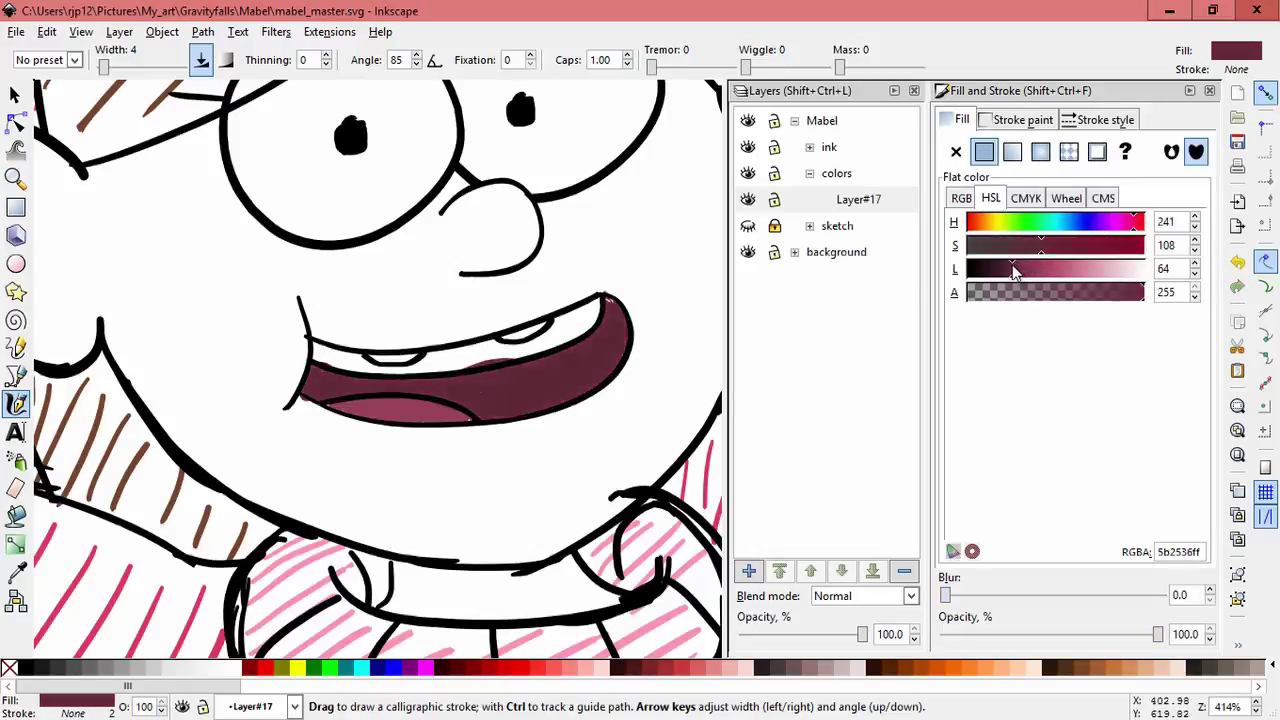
Step: Delete the solid dark fill of the mouth interior, leaving the tongue in place
{"action": "left_click", "coordinate": [15, 96]}
{"action": "left_click", "coordinate": [652, 236]}
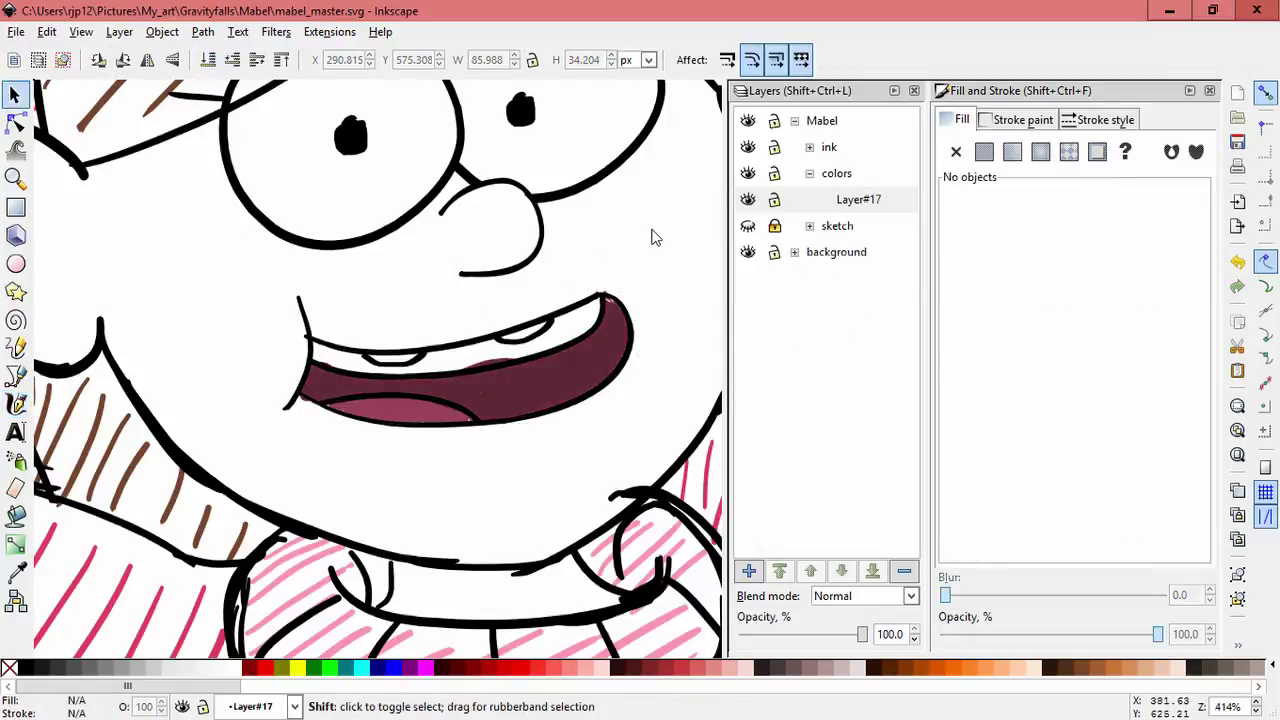
{"action": "middle_click", "coordinate": [652, 240], "text": "shift"}
{"action": "middle_click", "coordinate": [652, 241], "text": "shift"}
{"action": "middle_click", "coordinate": [651, 242], "text": "shift"}
{"action": "middle_click", "coordinate": [651, 243], "text": "shift"}
{"action": "middle_click", "coordinate": [651, 244], "text": "shift"}
{"action": "left_click_drag", "start_coordinate": [668, 238], "coordinate": [419, 383]}
{"action": "scroll", "coordinate": [443, 360], "scroll_direction": "up", "scroll_amount": 3}
{"action": "middle_click", "coordinate": [452, 388]}
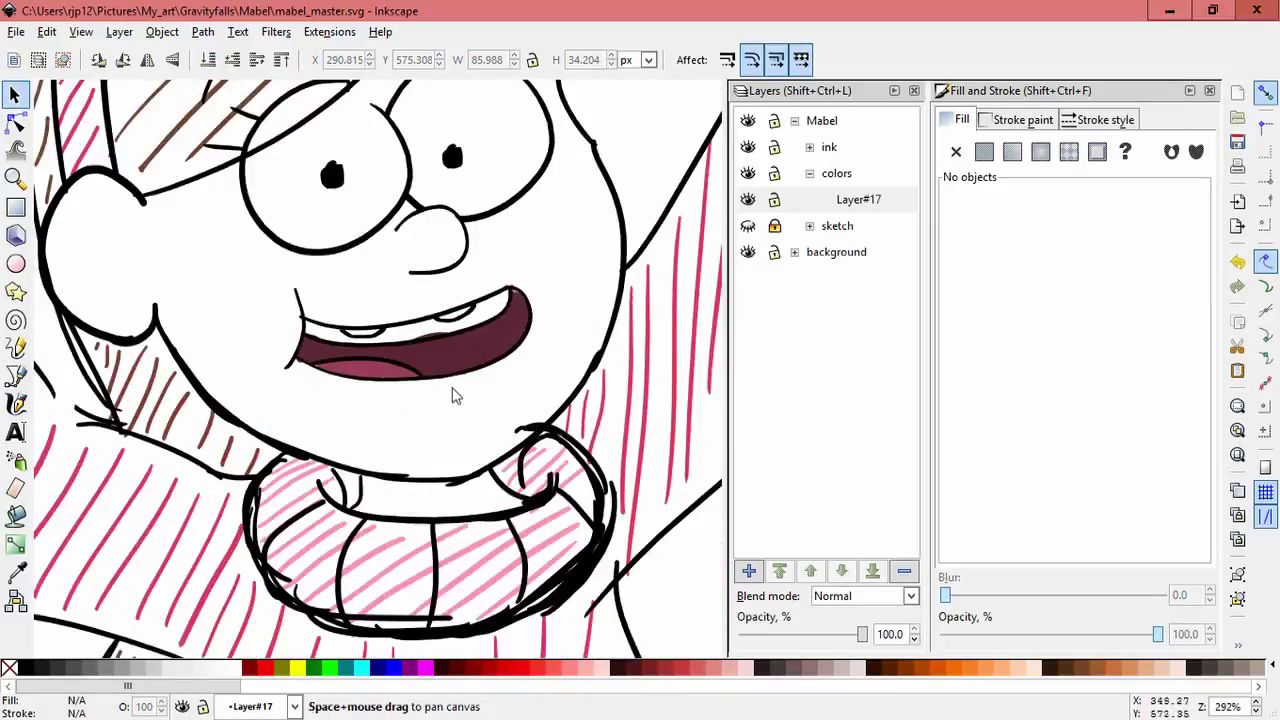
{"action": "left_click", "coordinate": [479, 366]}
{"action": "key", "text": "Delete"}
Step: Try hatching the mouth interior around the tongue with diagonal dark maroon calligraphic strokes
{"action": "left_click", "coordinate": [14, 405]}
{"action": "scroll", "coordinate": [292, 355], "scroll_direction": "up", "scroll_amount": 1}
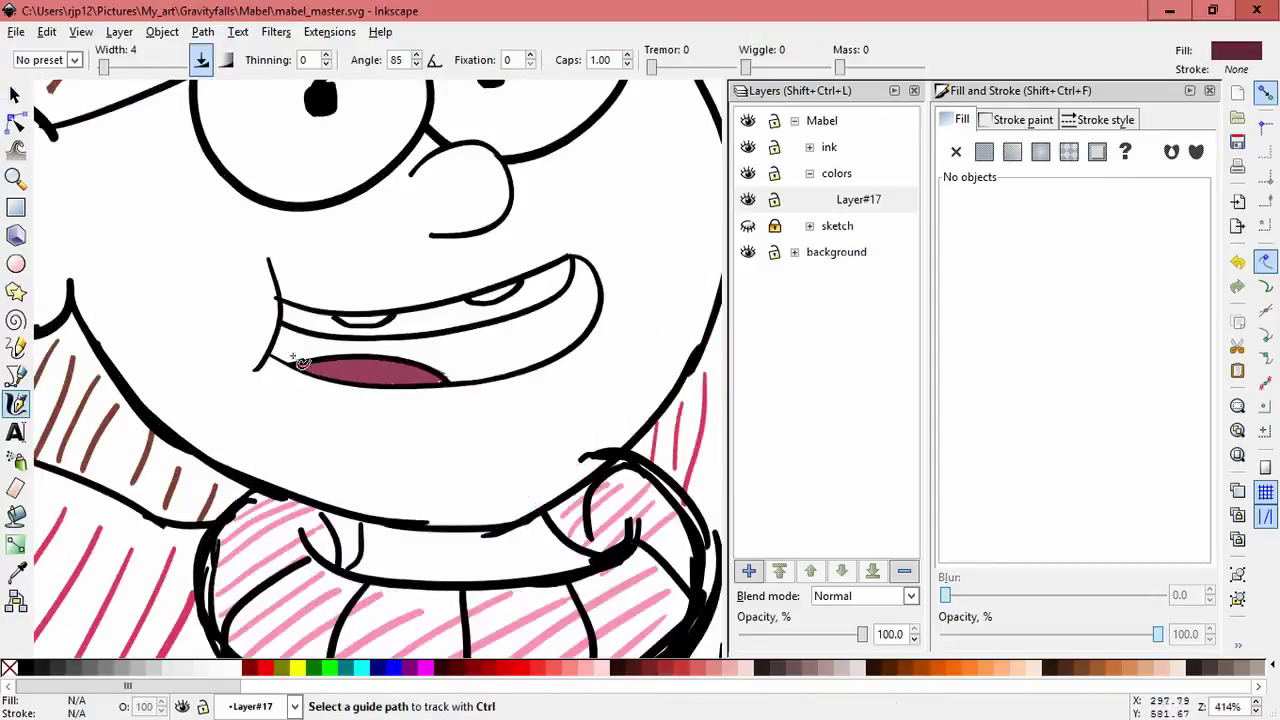
{"action": "left_click_drag", "start_coordinate": [275, 357], "coordinate": [325, 338]}
{"action": "left_click_drag", "start_coordinate": [291, 361], "coordinate": [362, 342]}
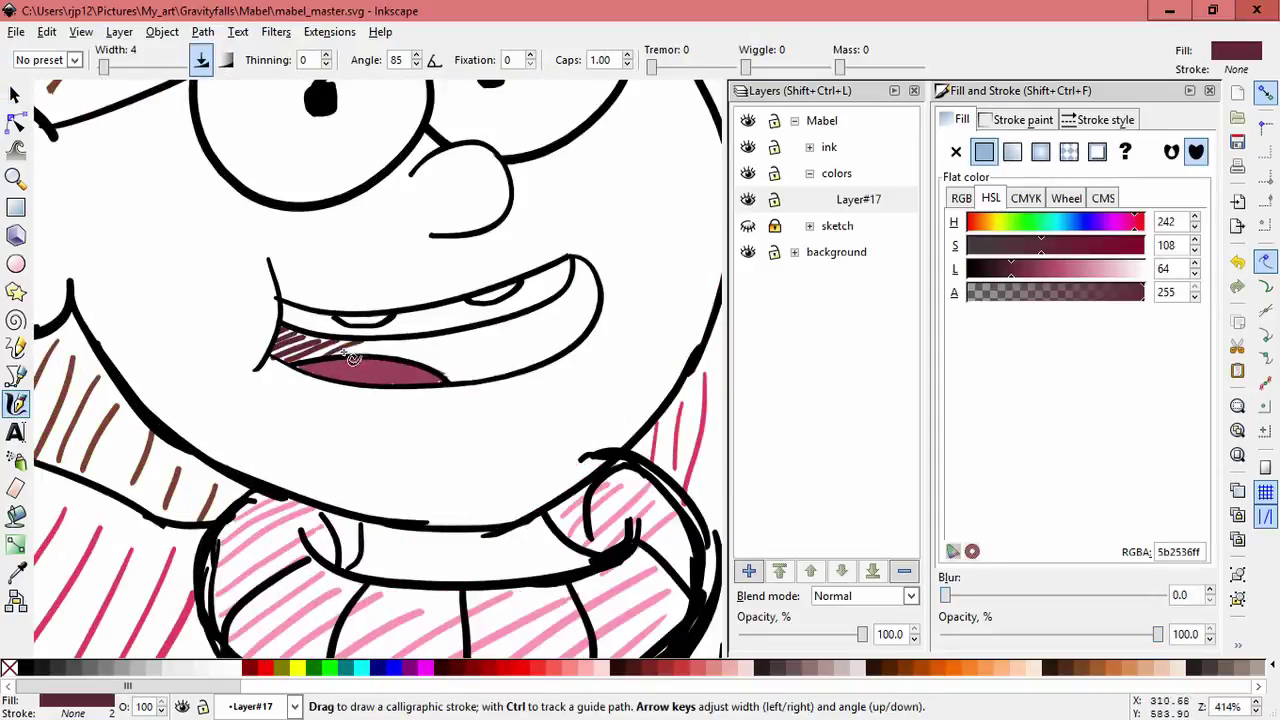
{"action": "mouse_move", "coordinate": [438, 375]}
{"action": "left_mouse_down"}
{"action": "mouse_move", "coordinate": [616, 282]}
{"action": "mouse_move", "coordinate": [608, 290]}
{"action": "mouse_move", "coordinate": [602, 265]}
{"action": "left_mouse_up"}
Step: Try rescaling the long hatch strokes in the wide end of the mouth, and undo the changes
{"action": "left_click", "coordinate": [15, 102]}
{"action": "left_click", "coordinate": [559, 320]}
{"action": "left_click", "coordinate": [533, 323]}
{"action": "key", "text": "ctrl+z"}
{"action": "left_click_drag", "start_coordinate": [552, 308], "coordinate": [604, 271]}
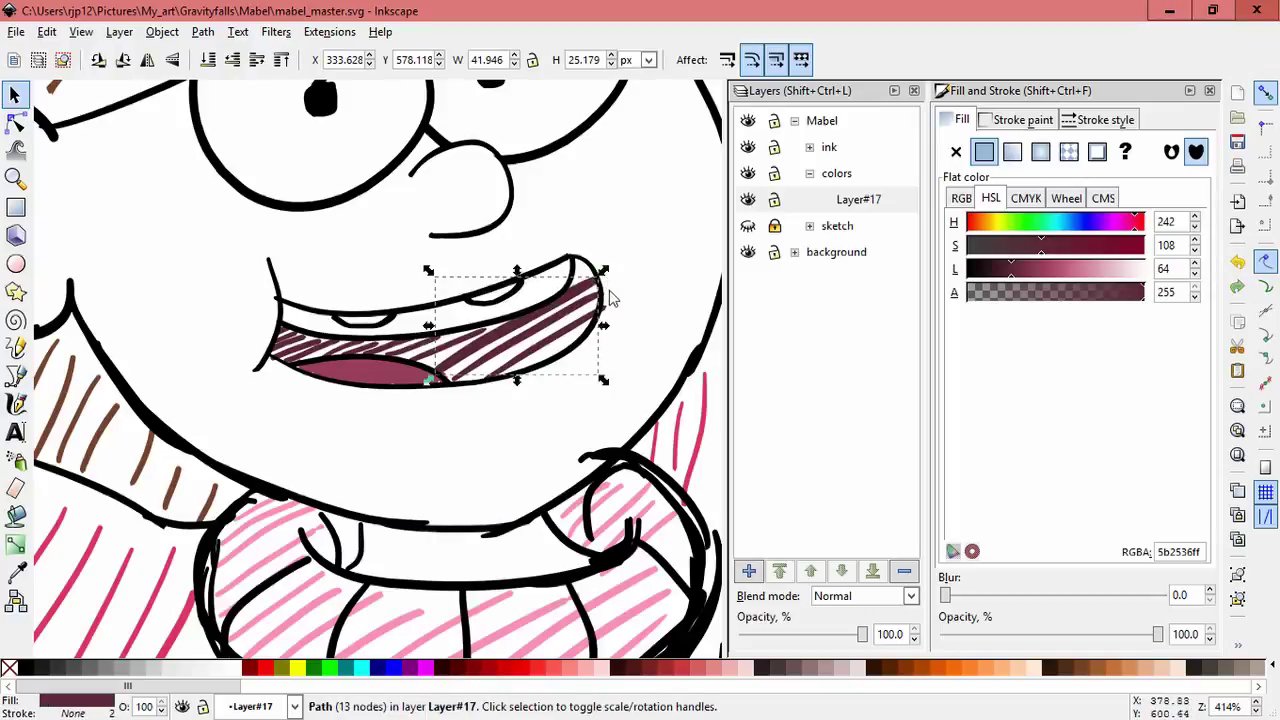
{"action": "left_click", "coordinate": [600, 304]}
{"action": "left_click_drag", "start_coordinate": [605, 325], "coordinate": [610, 292]}
{"action": "key", "text": "ctrl+z"}
{"action": "key", "text": "ctrl+z"}
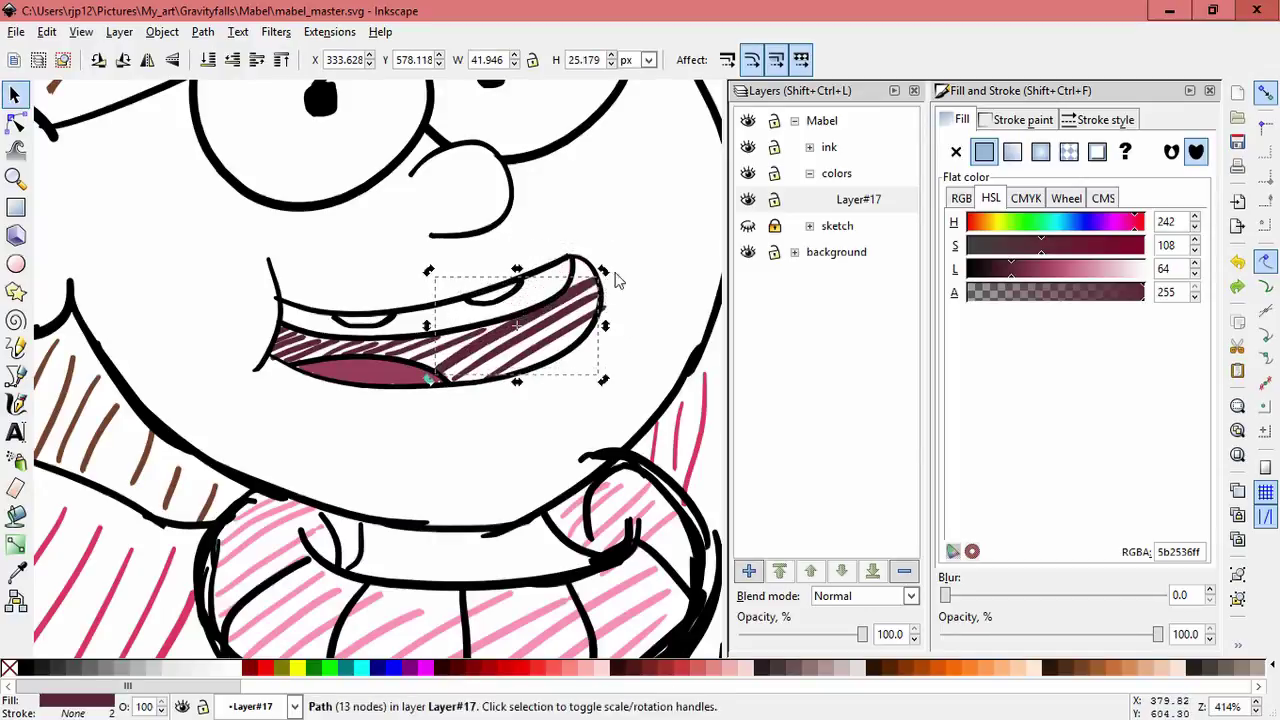
{"action": "key", "text": "ctrl+z"}
Step: Try stretching a single hatch stroke toward the mouth's upper corner, and undo the last change
{"action": "left_click", "coordinate": [545, 314]}
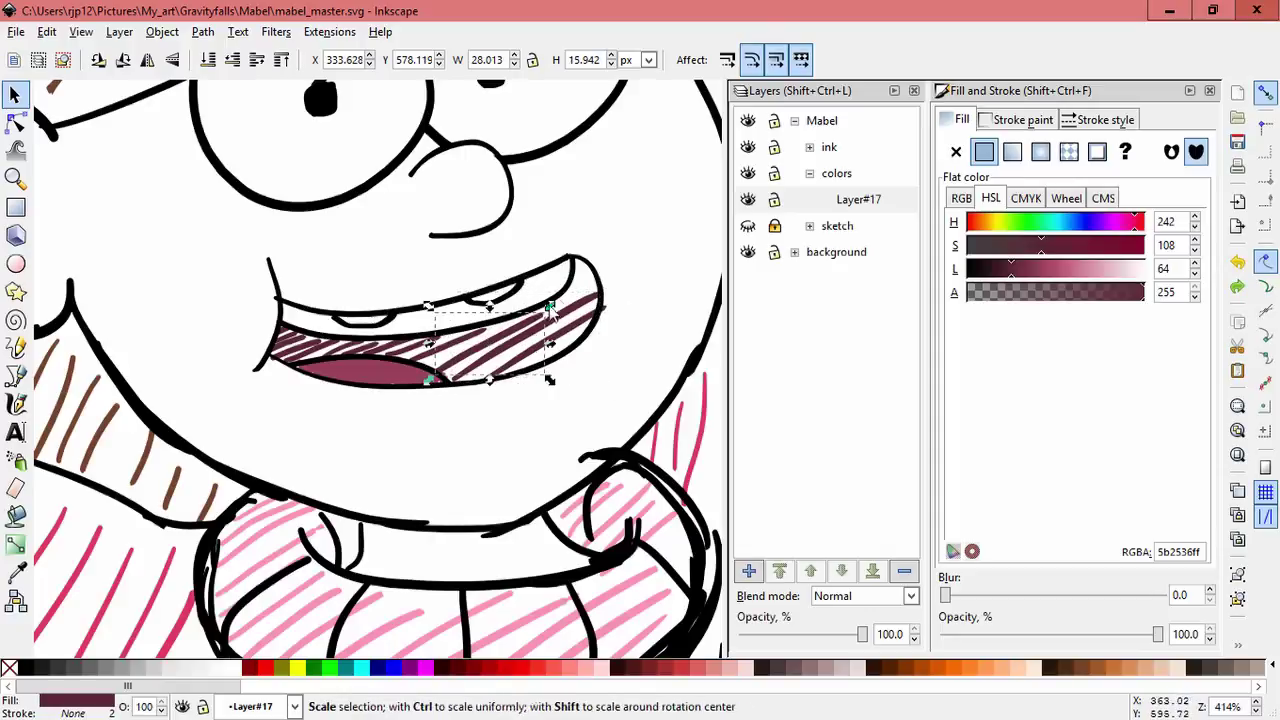
{"action": "mouse_move", "coordinate": [551, 305]}
{"action": "left_mouse_down"}
{"action": "mouse_move", "coordinate": [599, 287]}
{"action": "mouse_move", "coordinate": [569, 320]}
{"action": "mouse_move", "coordinate": [596, 271]}
{"action": "left_mouse_up"}
{"action": "left_click", "coordinate": [629, 302]}
{"action": "left_click", "coordinate": [603, 307]}
{"action": "left_click", "coordinate": [15, 408]}
{"action": "key", "text": "ctrl+z"}
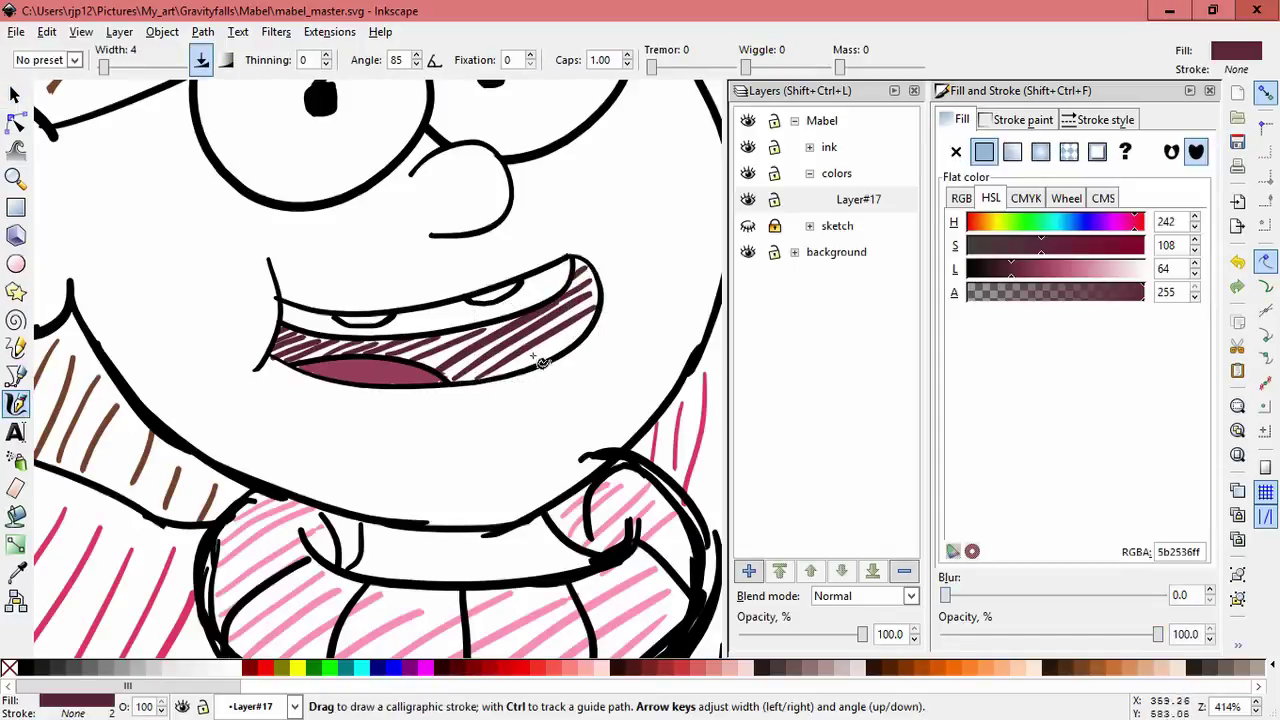
Step: Set the stroke fill to white with lightness 255 and paint over the mouth colour spilling onto the teeth
{"action": "scroll", "coordinate": [581, 397], "scroll_direction": "down", "scroll_amount": 2}
{"action": "scroll", "coordinate": [581, 397], "scroll_direction": "down", "scroll_amount": 2}
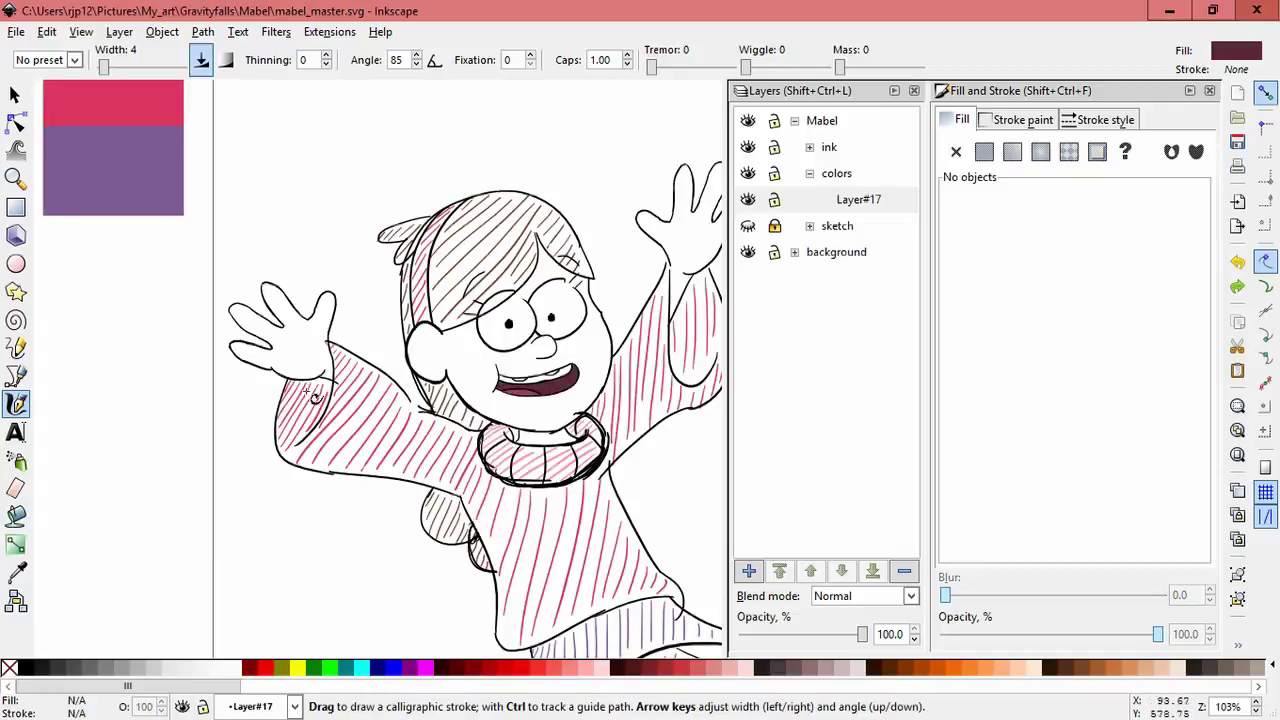
{"action": "scroll", "coordinate": [555, 362], "scroll_direction": "up", "scroll_amount": 4}
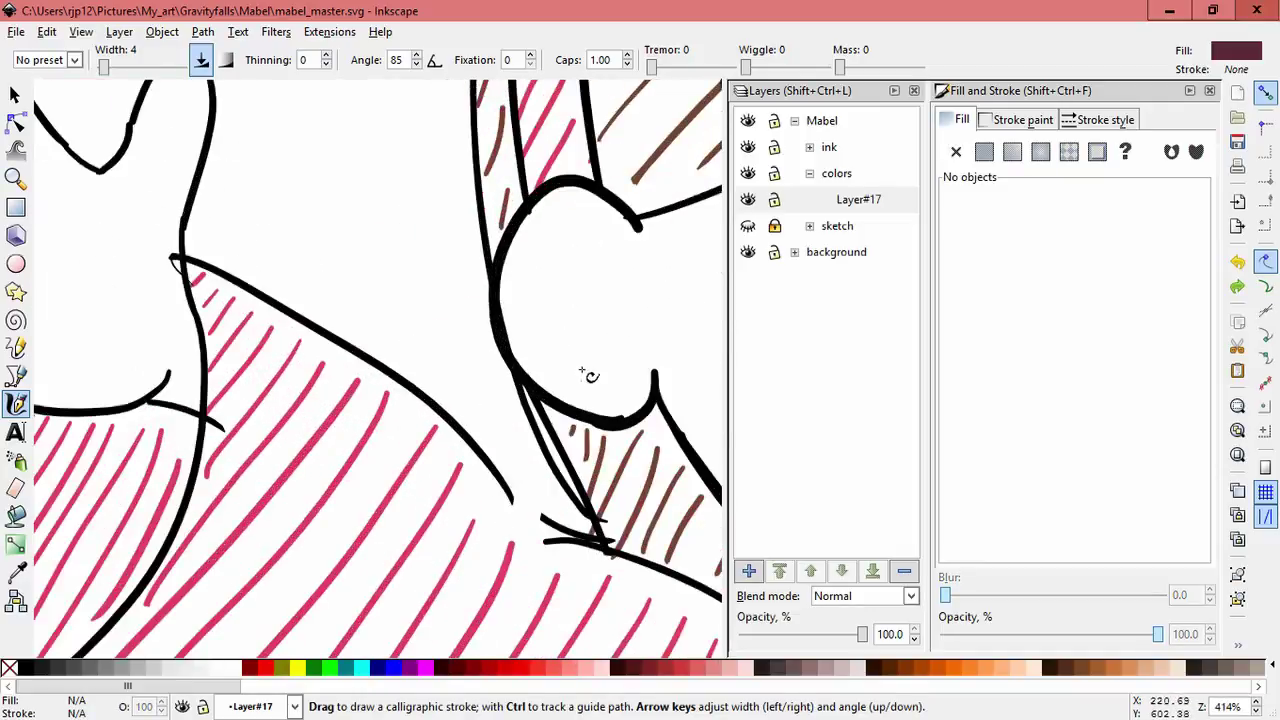
{"action": "left_click_drag", "start_coordinate": [412, 437], "coordinate": [516, 406]}
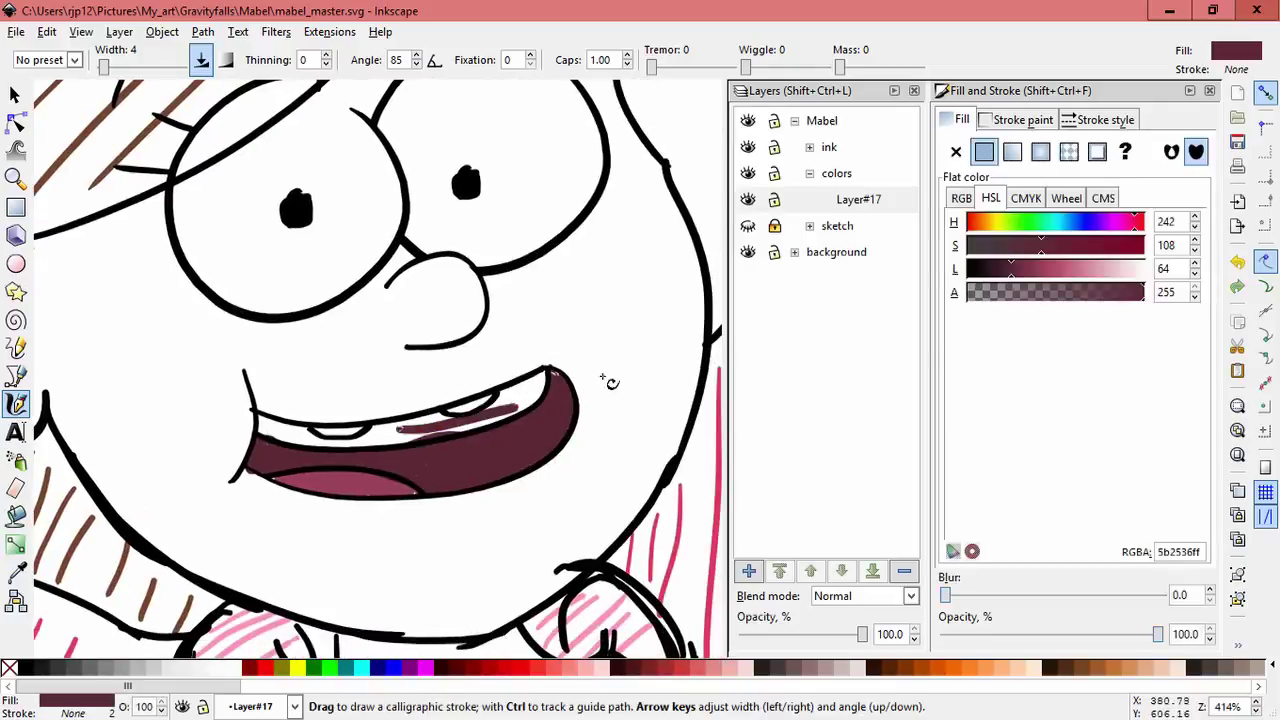
{"action": "left_click_drag", "start_coordinate": [1036, 271], "coordinate": [1163, 270]}
{"action": "key", "text": "ctrl+z"}
{"action": "key", "text": "ctrl+z"}
{"action": "left_click_drag", "start_coordinate": [440, 441], "coordinate": [391, 437]}
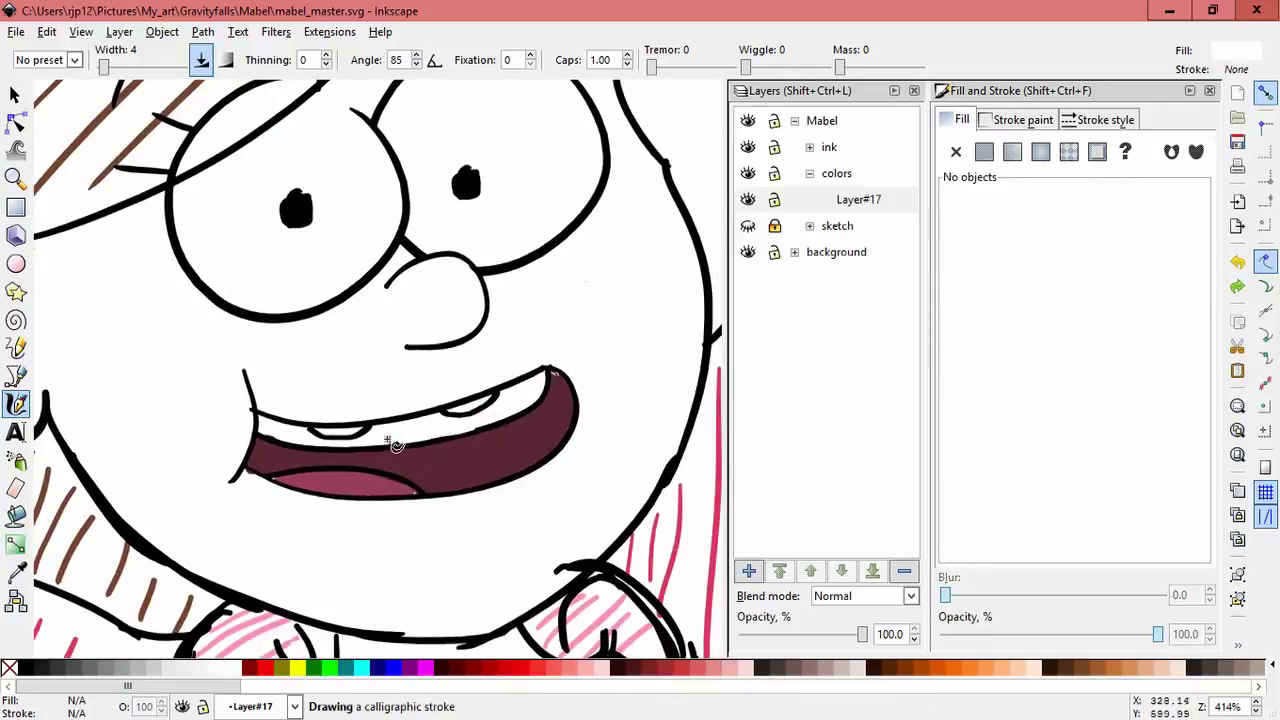
Step: Save the drawing
{"action": "scroll", "coordinate": [278, 497], "scroll_direction": "down", "scroll_amount": 4}
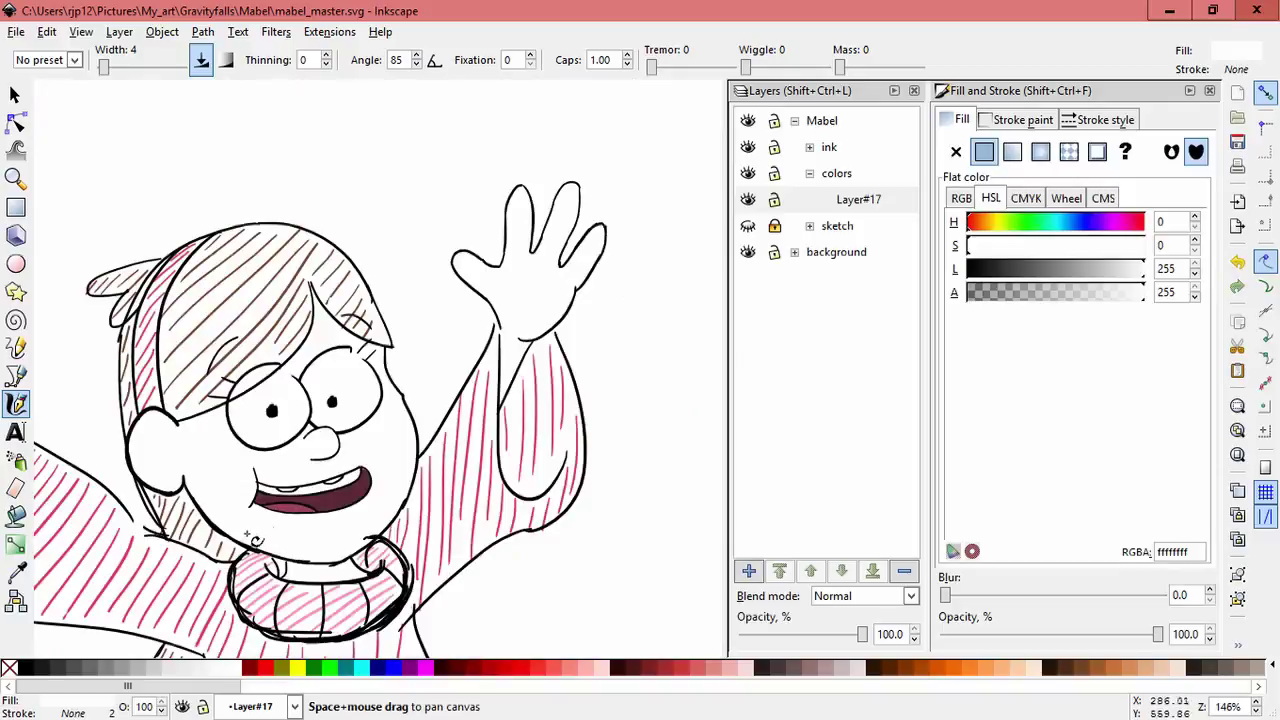
{"action": "scroll", "coordinate": [228, 455], "scroll_direction": "down", "scroll_amount": 1}
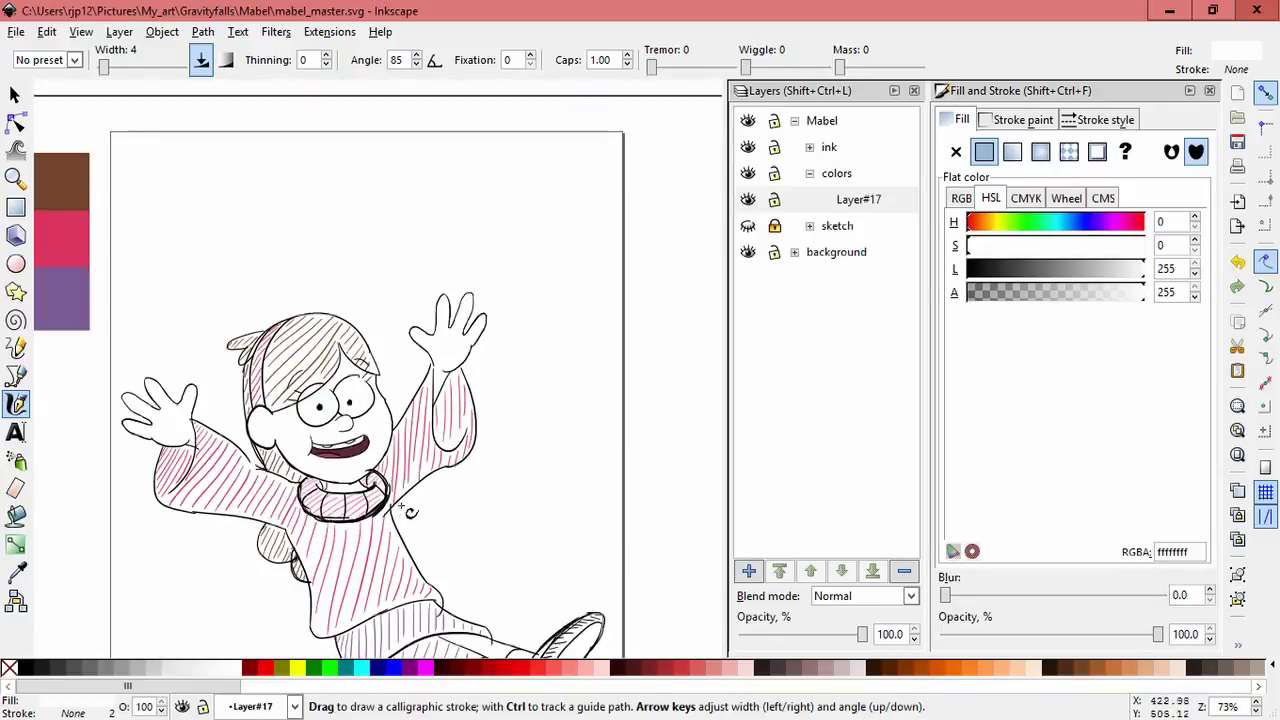
{"action": "scroll", "coordinate": [441, 510], "scroll_direction": "down", "scroll_amount": 2}
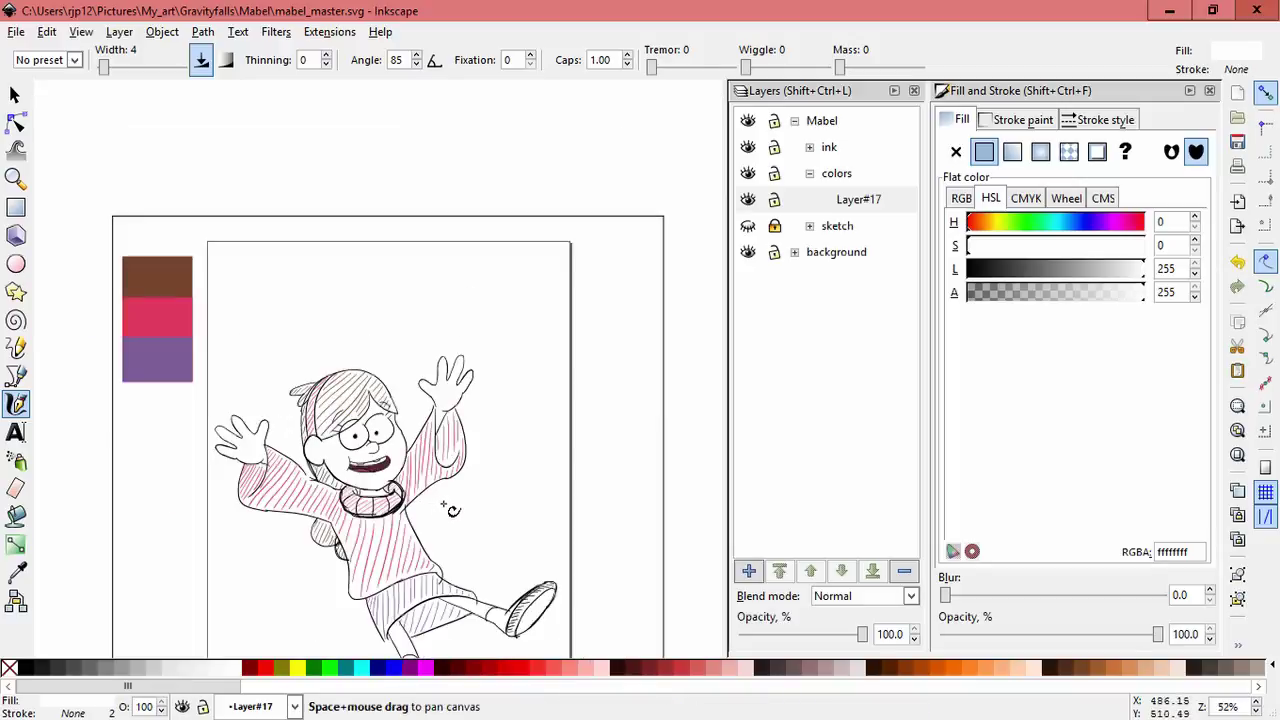
{"action": "key", "text": "ctrl"}
{"action": "key", "text": "ctrl+s"}
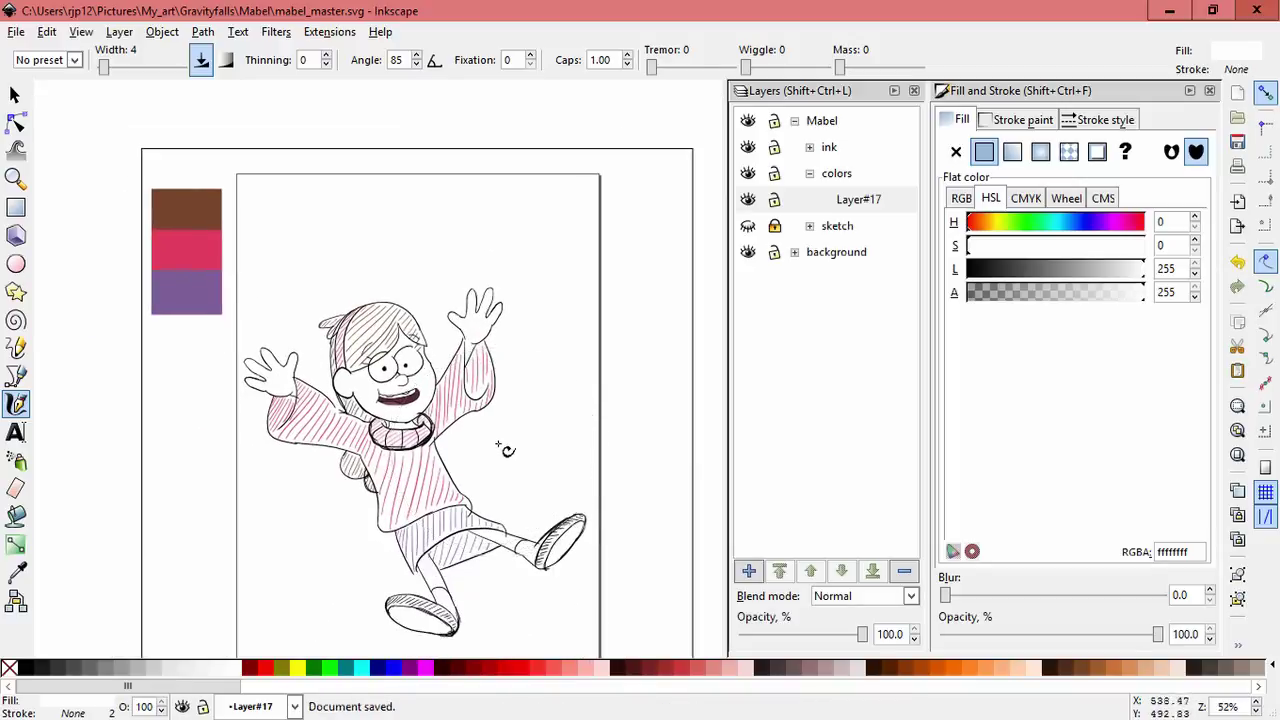
Step: Try deleting the tongue and mouth fill strokes, and undo the deletion
{"action": "left_click", "coordinate": [751, 199]}
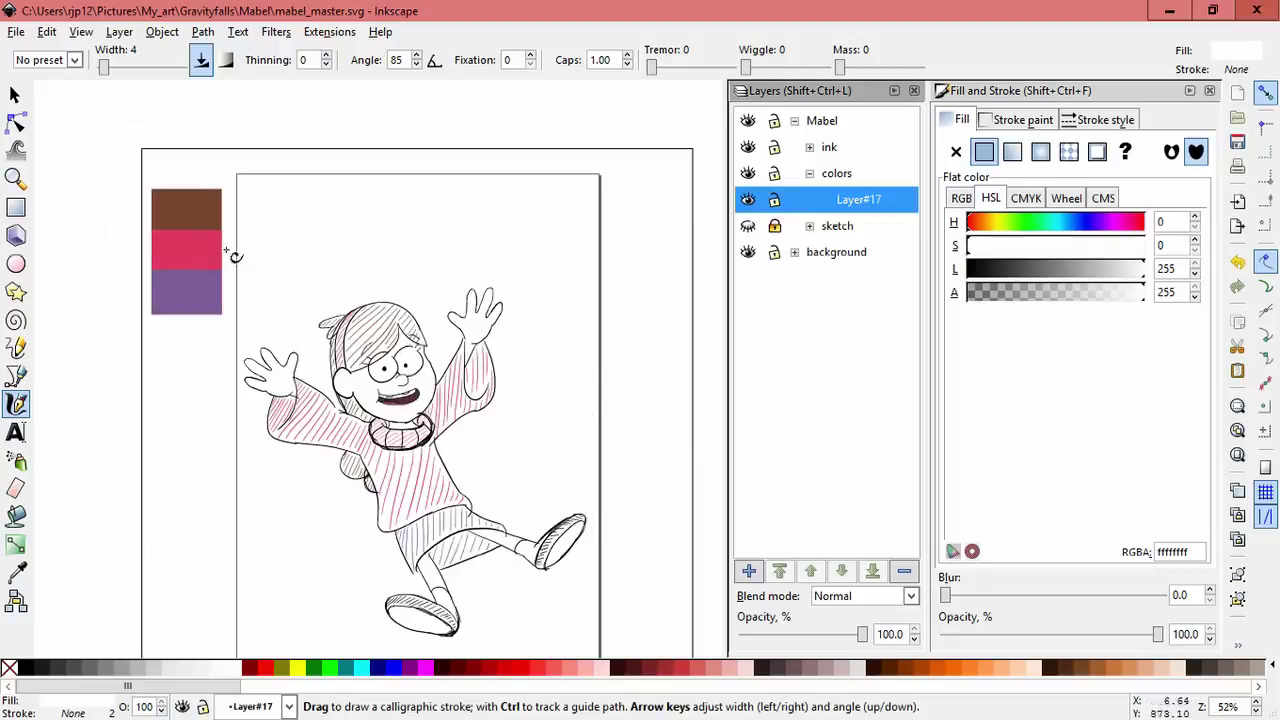
{"action": "left_click", "coordinate": [15, 96]}
{"action": "left_click", "coordinate": [445, 326]}
{"action": "scroll", "coordinate": [445, 327], "scroll_direction": "up", "scroll_amount": 2}
{"action": "left_click_drag", "start_coordinate": [275, 434], "coordinate": [417, 499]}
{"action": "key", "text": "Delete"}
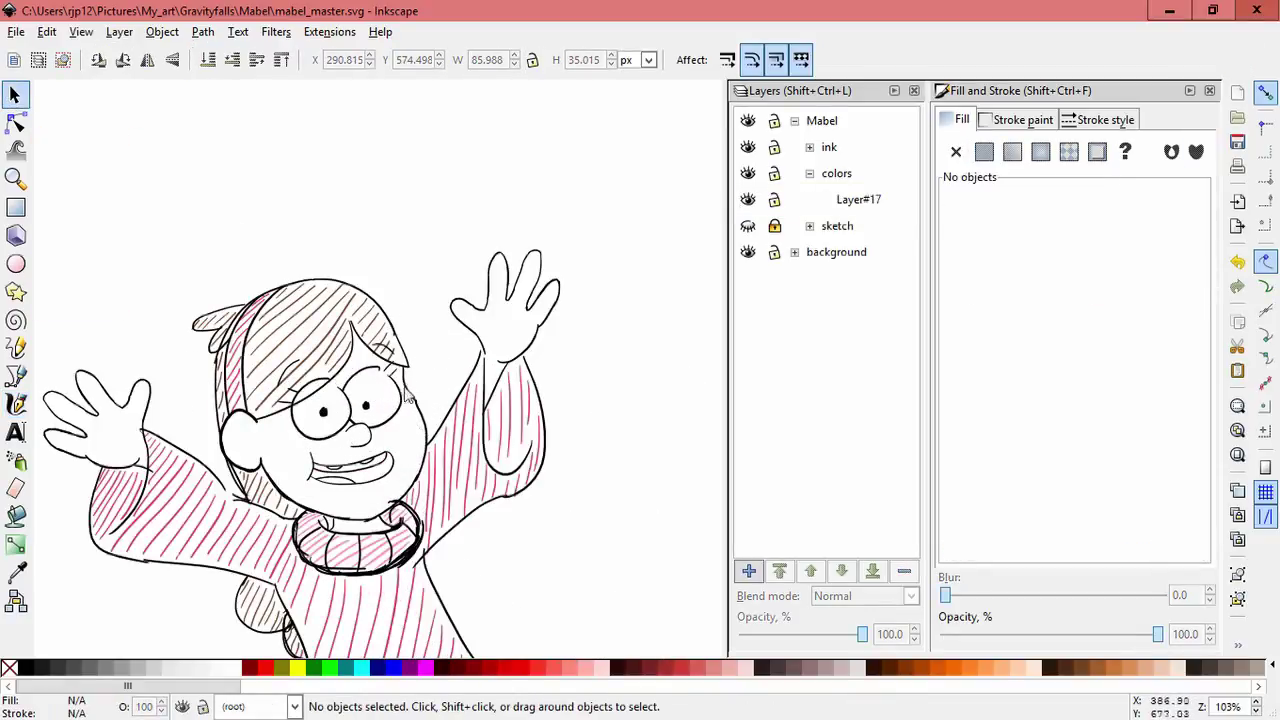
{"action": "key", "text": "ctrl+shift+z"}
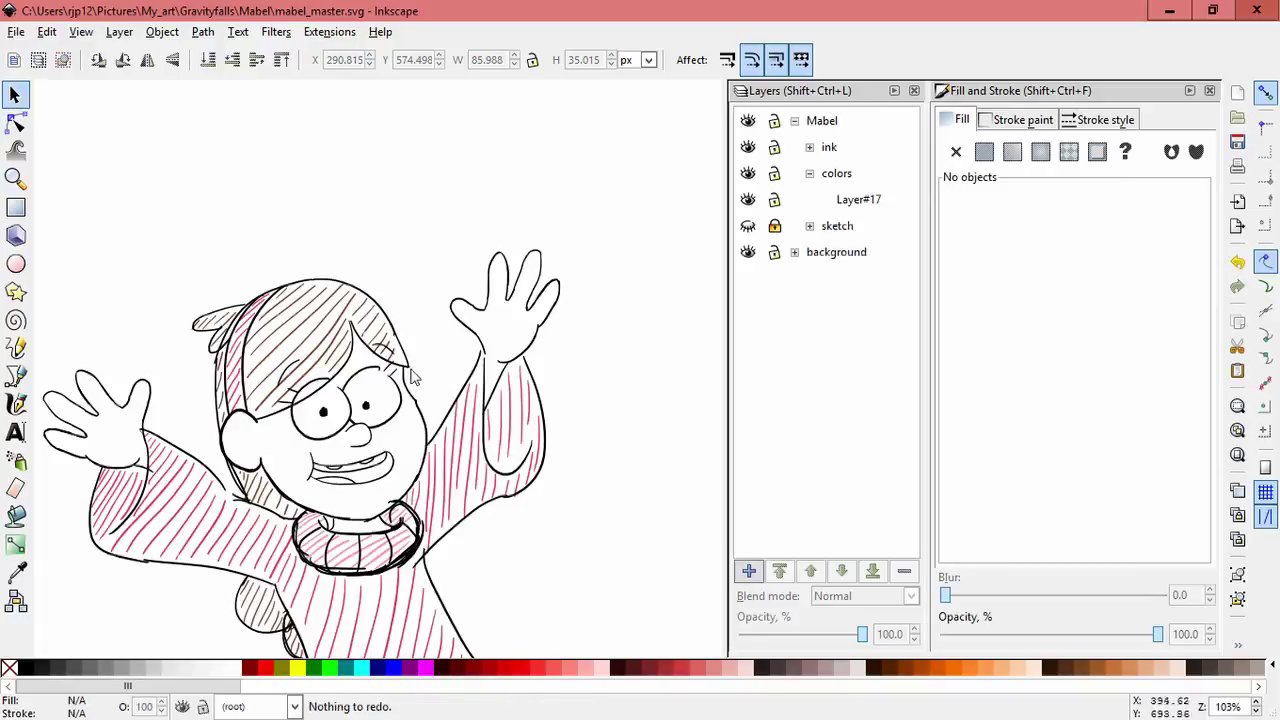
{"action": "key", "text": "ctrl+shift+z"}
{"action": "key", "text": "ctrl+z"}
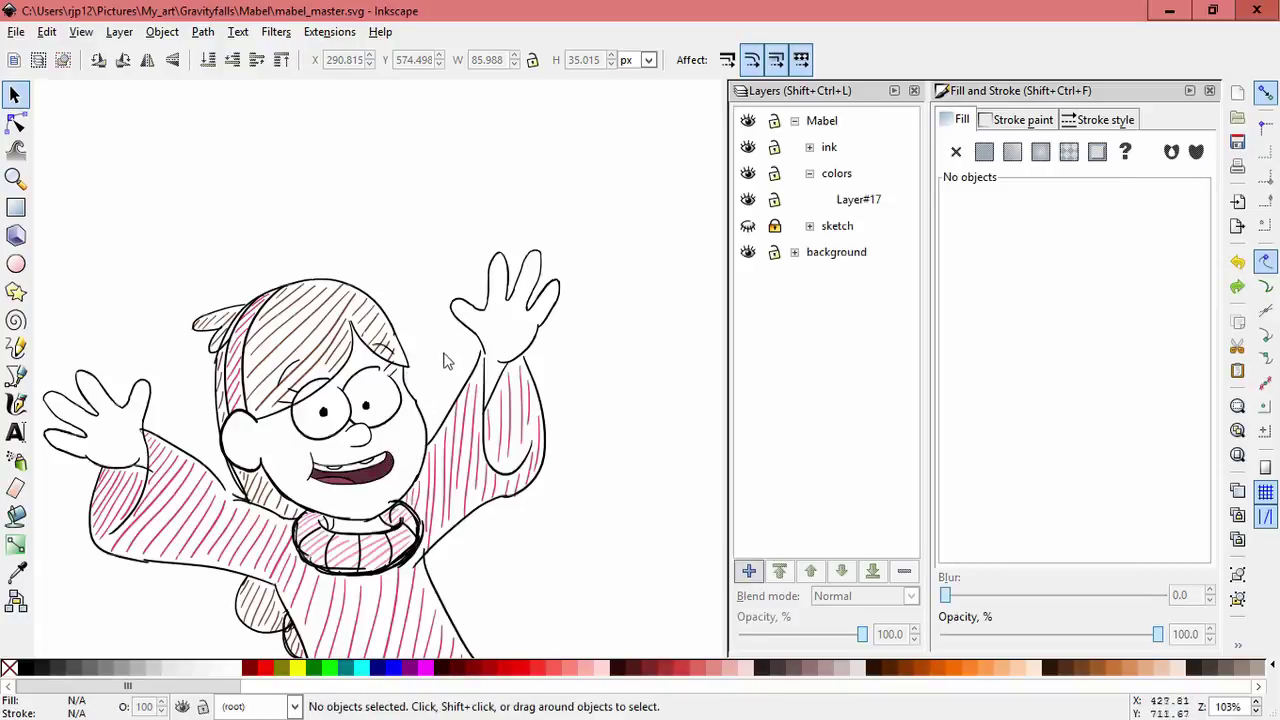
Step: Save the drawing again with the solid mouth fill restored
{"action": "key", "text": "5"}
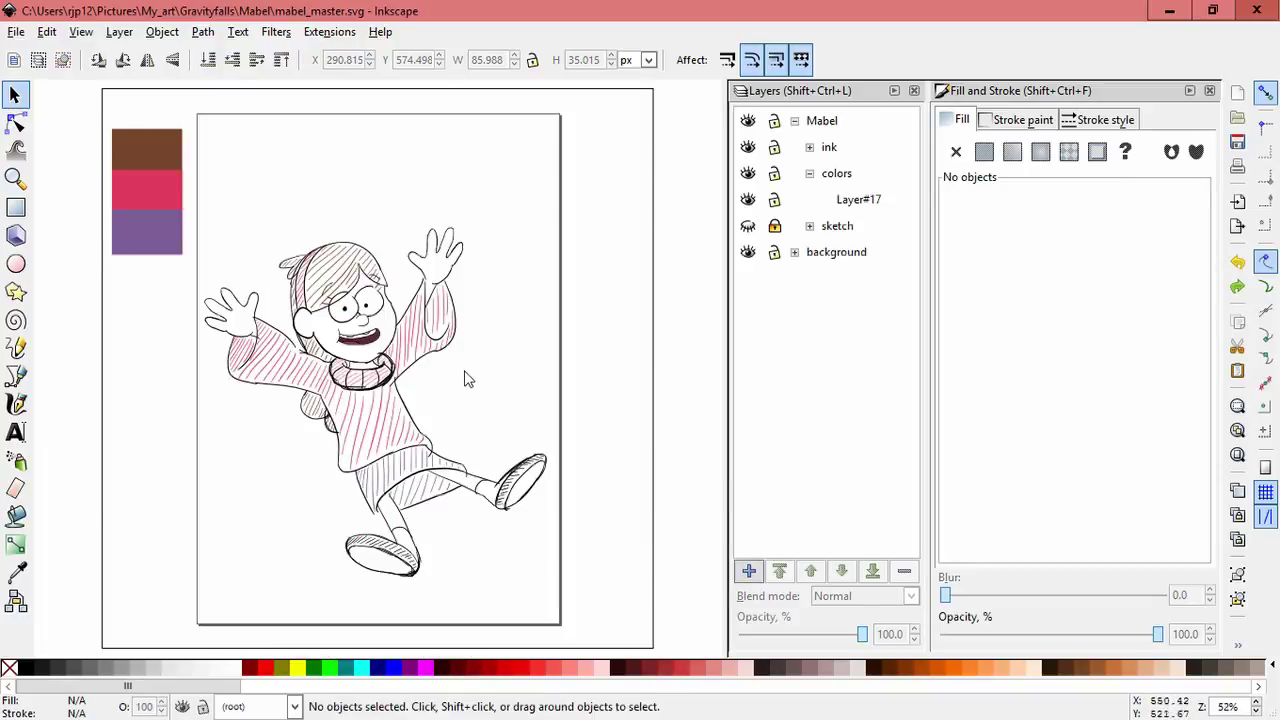
{"action": "scroll", "coordinate": [465, 378], "scroll_direction": "up", "scroll_amount": 1}
{"action": "key", "text": "ctrl+s"}
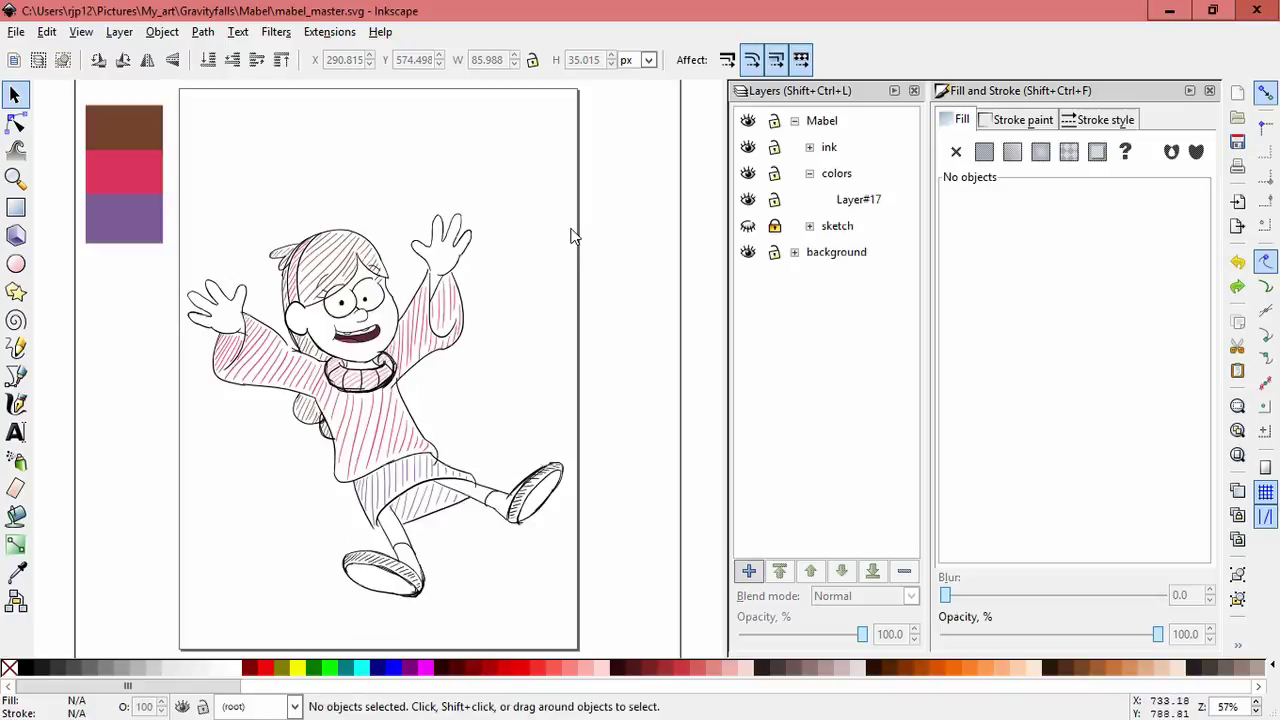
Step: Lengthen the pink hatch strokes on the outer side of the raised arm's cuff toward its lower edge
{"action": "scroll", "coordinate": [491, 294], "scroll_direction": "up", "scroll_amount": 3}
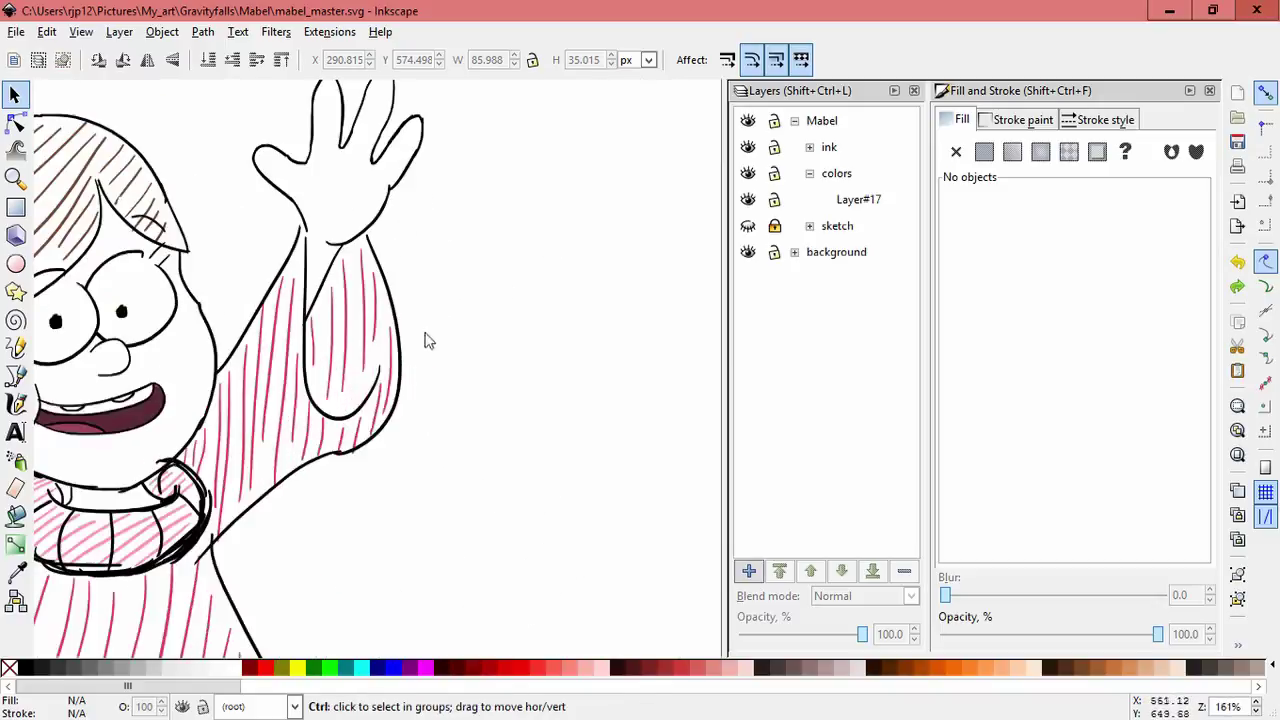
{"action": "left_click", "coordinate": [327, 404], "text": "ctrl"}
{"action": "mouse_move", "coordinate": [329, 408]}
{"action": "left_mouse_down"}
{"action": "mouse_move", "coordinate": [354, 419]}
{"action": "mouse_move", "coordinate": [369, 400]}
{"action": "left_mouse_up"}
{"action": "left_click", "coordinate": [346, 391]}
{"action": "left_click", "coordinate": [366, 362]}
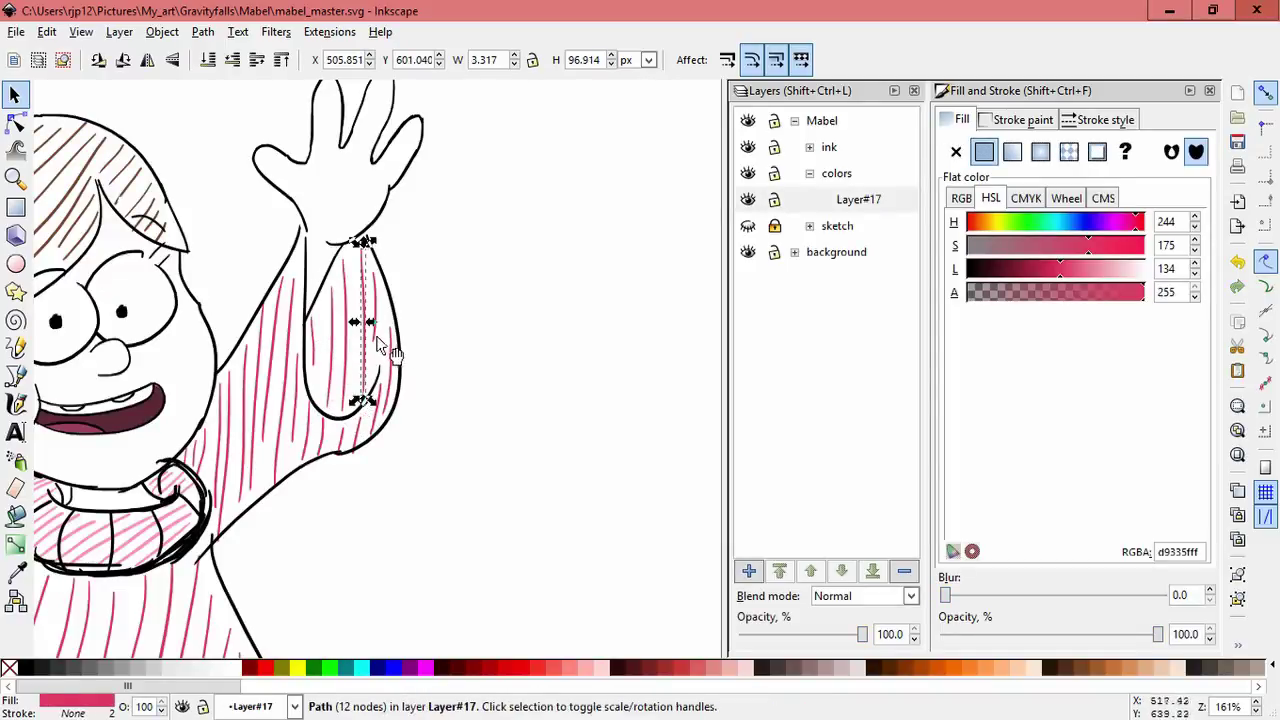
{"action": "left_click", "coordinate": [376, 337]}
{"action": "left_click_drag", "start_coordinate": [375, 349], "coordinate": [375, 383]}
Step: Stretch the short pink hatch stroke at the cuff's inner edge down to the cuff outline
{"action": "left_click_drag", "start_coordinate": [317, 345], "coordinate": [323, 405]}
{"action": "left_click", "coordinate": [330, 378]}
{"action": "left_click", "coordinate": [321, 376]}
{"action": "left_click", "coordinate": [321, 375]}
{"action": "left_click", "coordinate": [408, 356]}
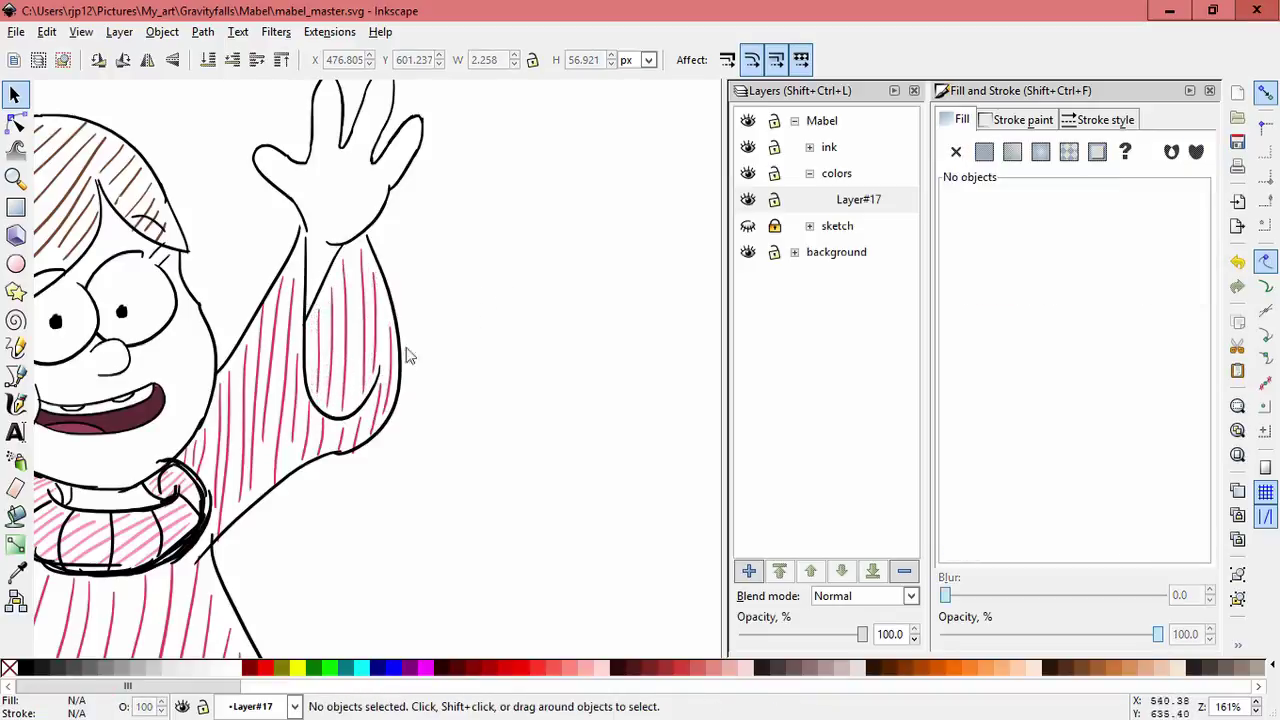
Step: Stretch the hatch strokes of the raised sleeve beside the cuff so they reach the sleeve's outlines
{"action": "left_click", "coordinate": [265, 463]}
{"action": "left_click_drag", "start_coordinate": [273, 449], "coordinate": [275, 493]}
{"action": "left_click", "coordinate": [296, 437]}
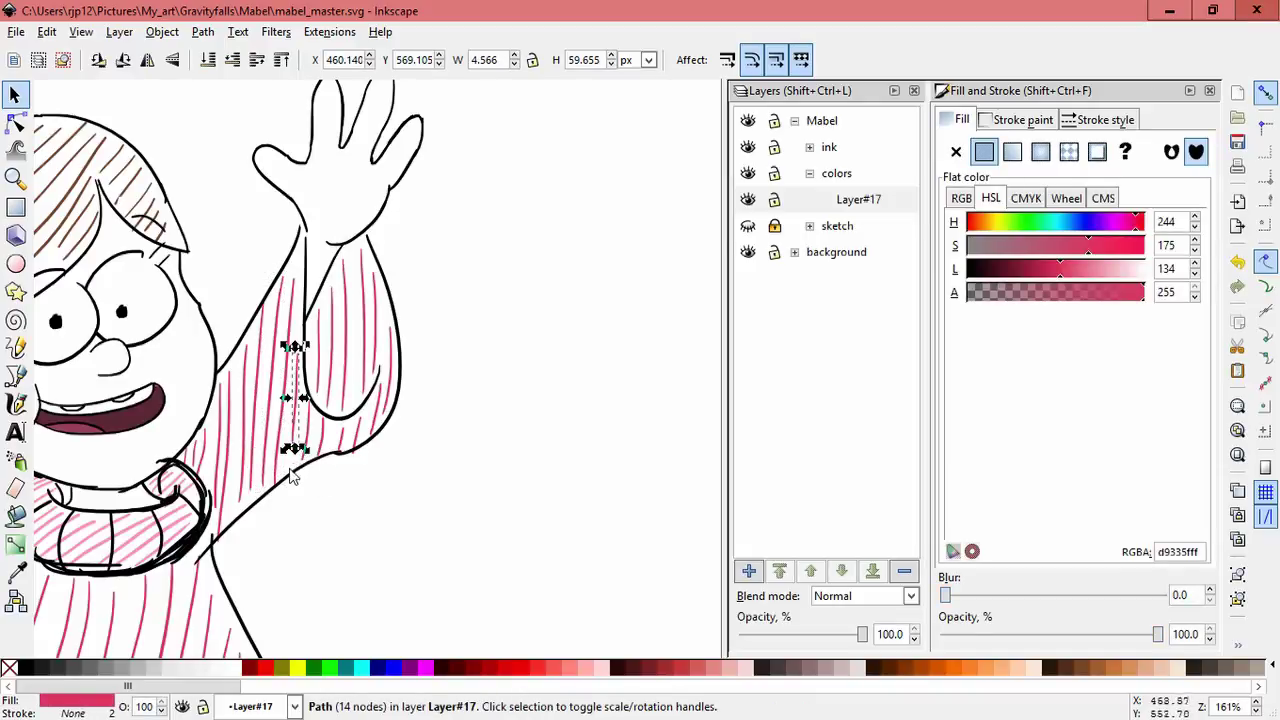
{"action": "left_click_drag", "start_coordinate": [295, 446], "coordinate": [286, 479]}
{"action": "left_click", "coordinate": [296, 466]}
{"action": "left_click", "coordinate": [277, 481]}
{"action": "left_click_drag", "start_coordinate": [285, 267], "coordinate": [285, 255]}
{"action": "left_click", "coordinate": [433, 418]}
Step: Adjust the pink hatch strokes of the raised sleeve beside the face so they fit between the sleeve's outlines
{"action": "middle_click", "coordinate": [429, 425], "text": "shift"}
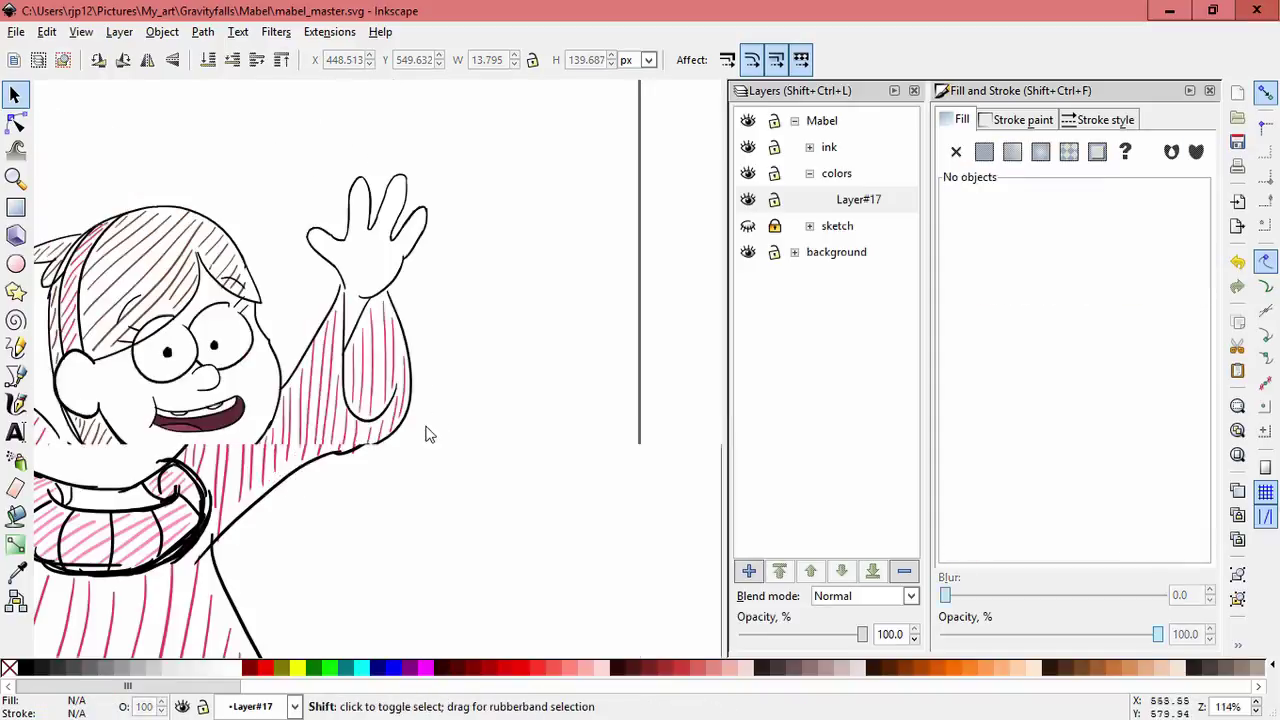
{"action": "middle_click", "coordinate": [283, 500]}
{"action": "left_click", "coordinate": [282, 499]}
{"action": "left_click_drag", "start_coordinate": [285, 524], "coordinate": [288, 501]}
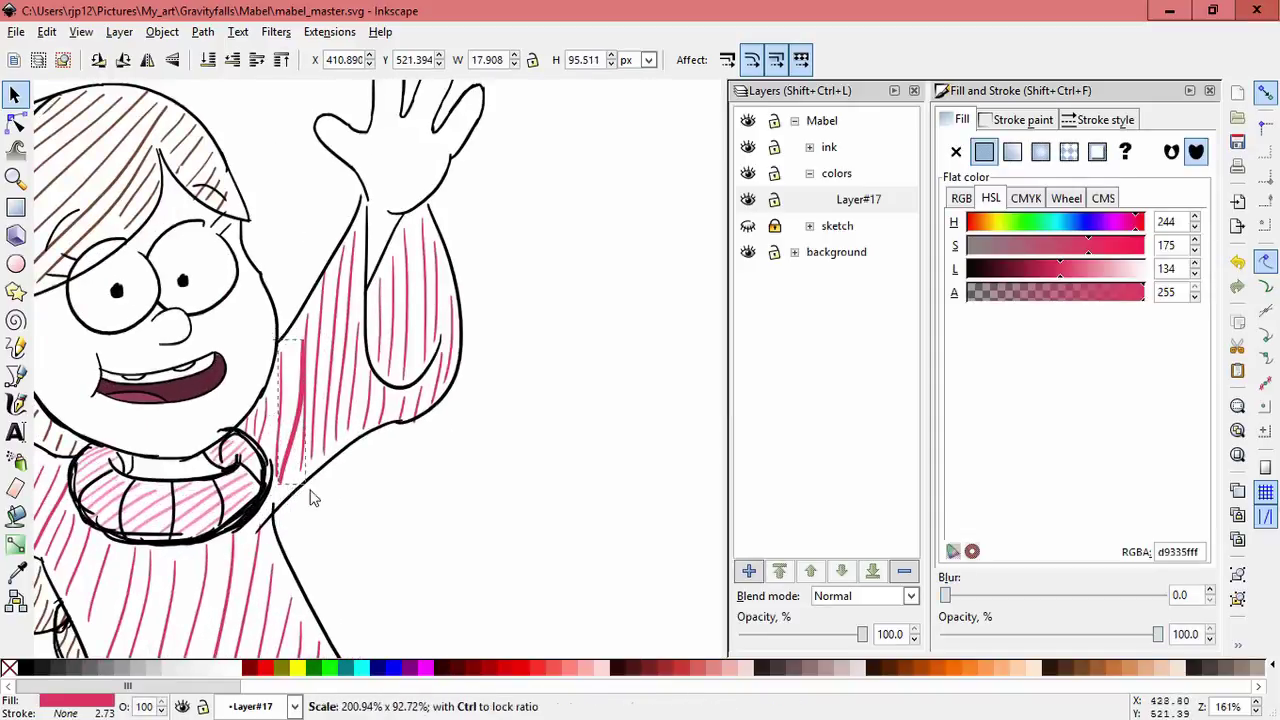
{"action": "left_click_drag", "start_coordinate": [310, 490], "coordinate": [311, 491]}
{"action": "key", "text": "ctrl+z"}
{"action": "left_click_drag", "start_coordinate": [293, 400], "coordinate": [300, 390]}
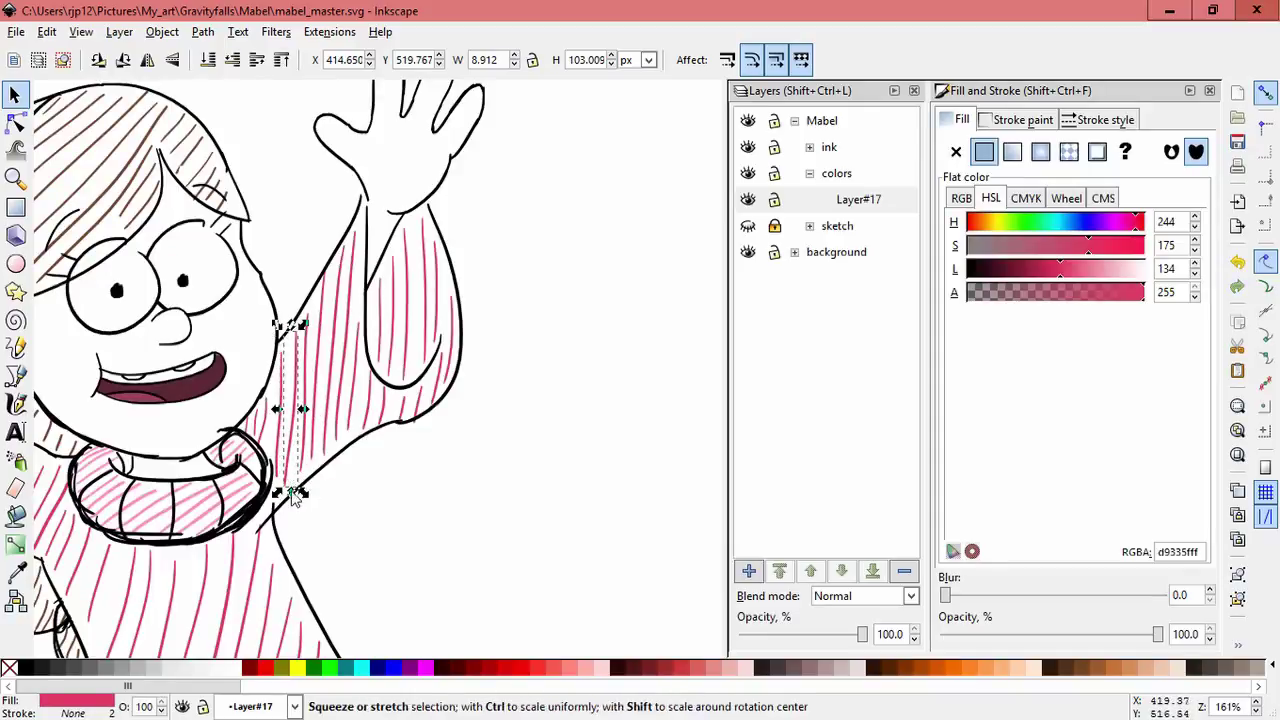
Step: Extend and nudge the raised sleeve's innermost hatch strokes beside the jaw so they reach the lower sleeve outline
{"action": "left_click", "coordinate": [291, 453]}
{"action": "left_click_drag", "start_coordinate": [292, 493], "coordinate": [299, 493]}
{"action": "left_click_drag", "start_coordinate": [290, 376], "coordinate": [286, 376]}
{"action": "left_click_drag", "start_coordinate": [280, 446], "coordinate": [278, 457]}
{"action": "left_click", "coordinate": [384, 508]}
Step: Set the calligraphy fill to light pink e57492ff by sampling the sleeve hatching onto a trial stroke, and delete that stroke
{"action": "scroll", "coordinate": [418, 516], "scroll_direction": "down", "scroll_amount": 4}
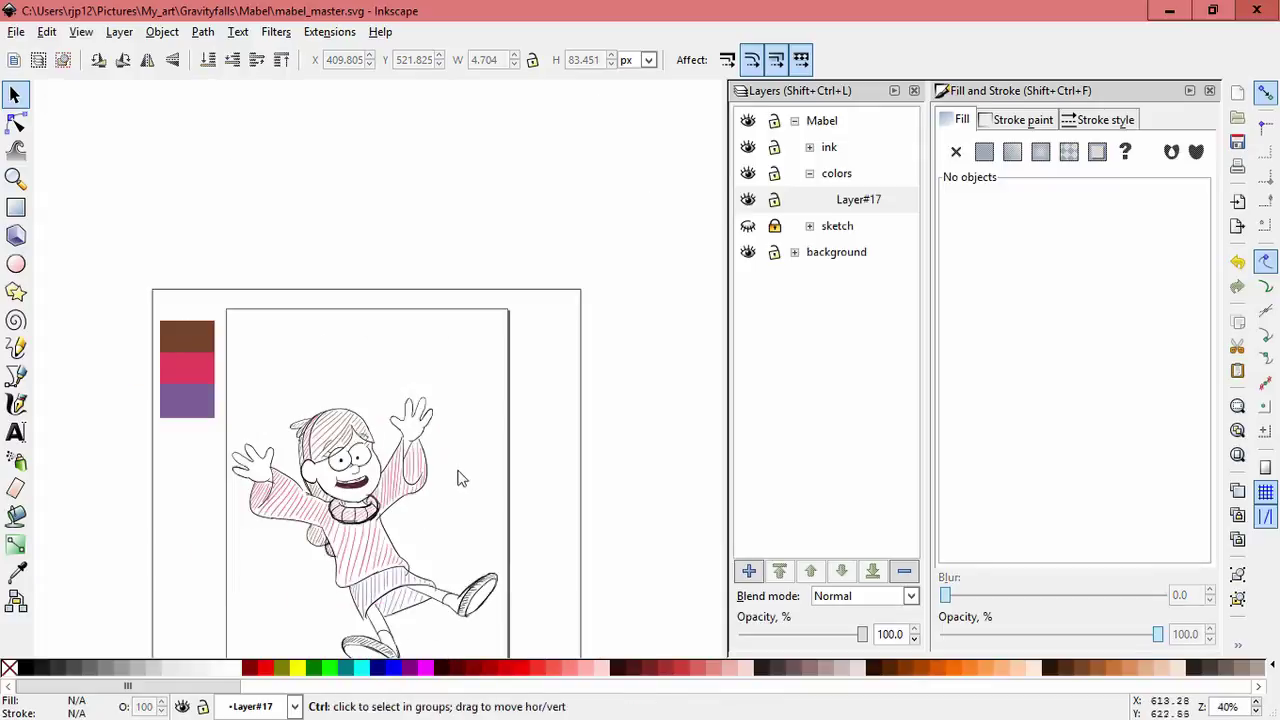
{"action": "scroll", "coordinate": [443, 463], "scroll_direction": "up", "scroll_amount": 1}
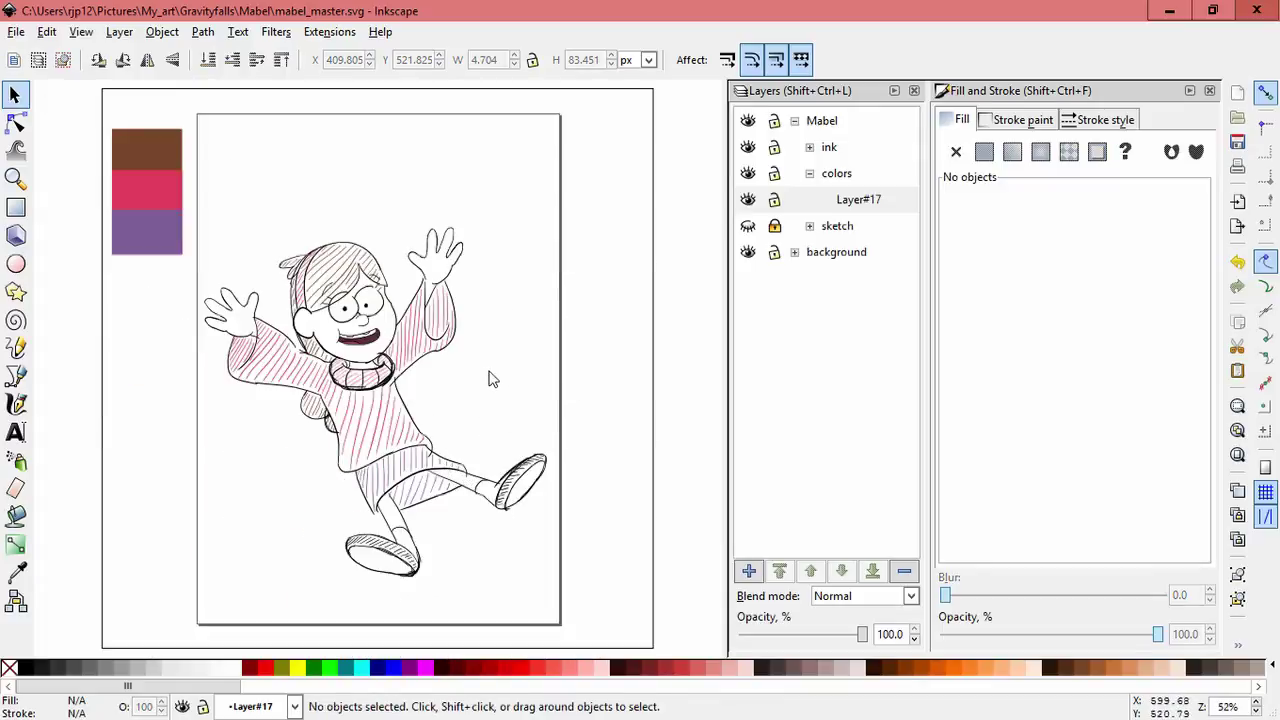
{"action": "scroll", "coordinate": [474, 381], "scroll_direction": "up", "scroll_amount": 3}
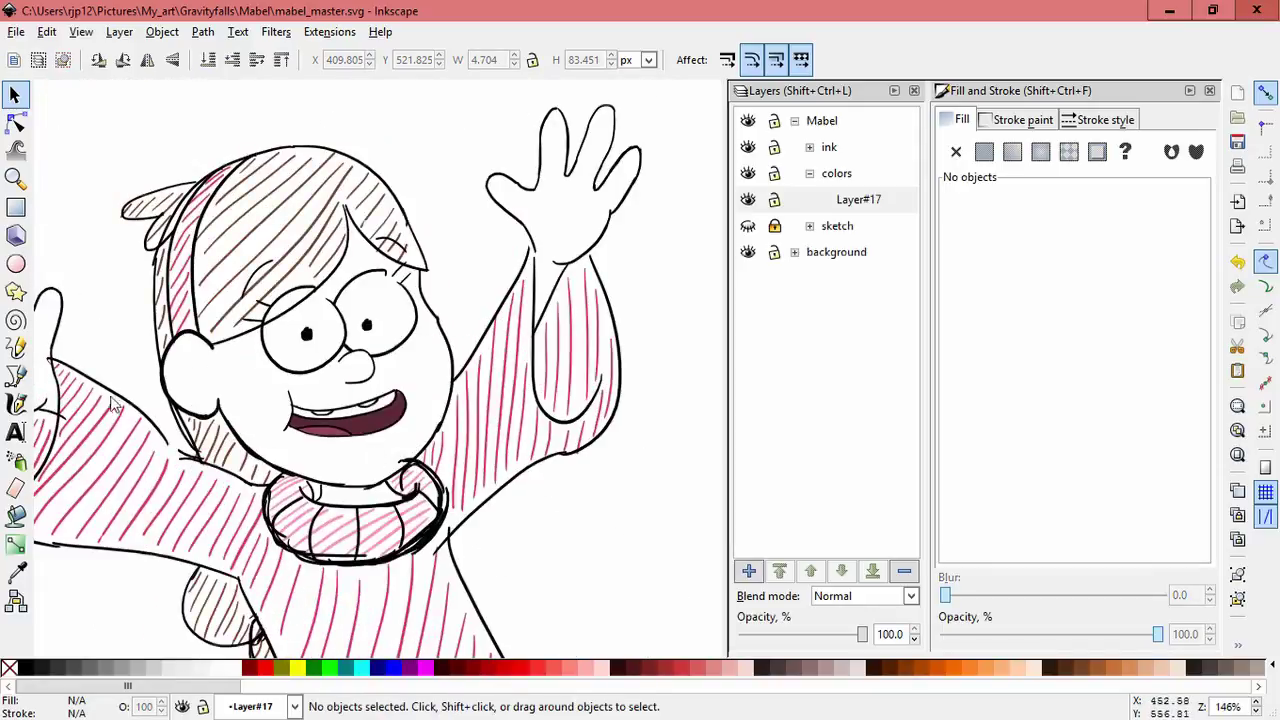
{"action": "key", "text": "c"}
{"action": "left_click_drag", "start_coordinate": [217, 390], "coordinate": [265, 352]}
{"action": "key", "text": "ctrl+z"}
{"action": "left_click_drag", "start_coordinate": [421, 328], "coordinate": [474, 266]}
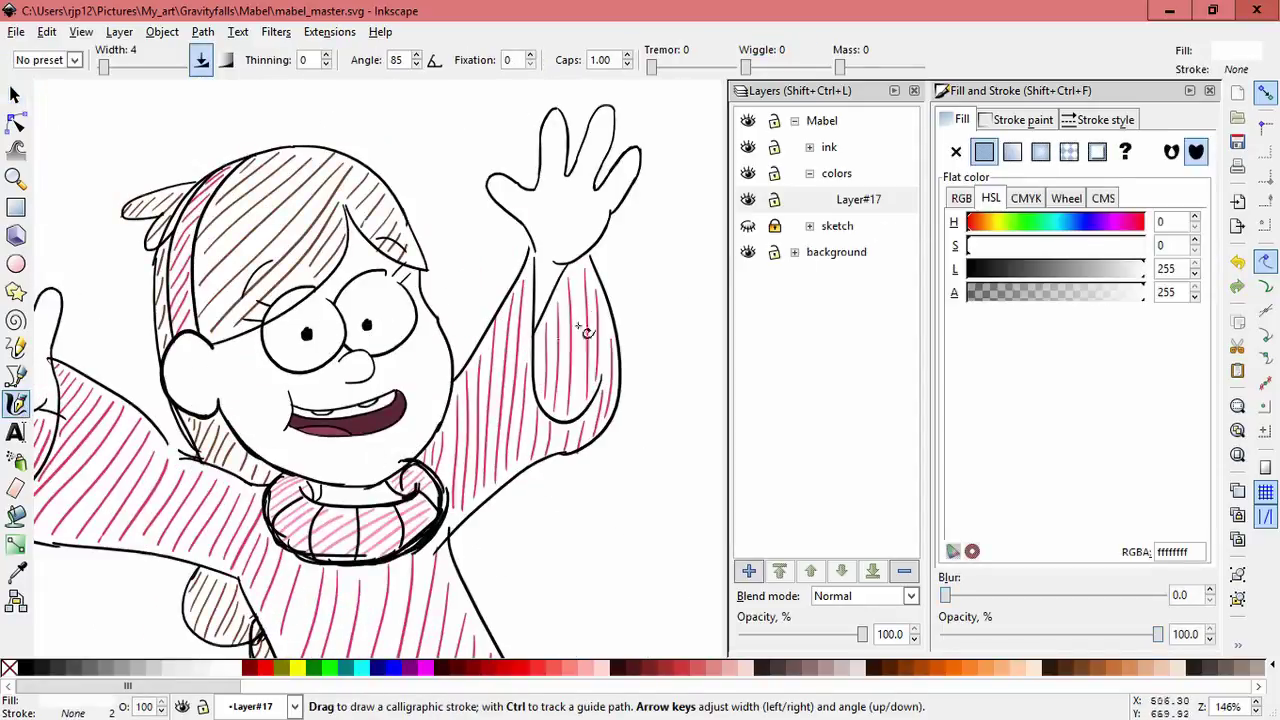
{"action": "left_click", "coordinate": [20, 576]}
{"action": "left_click", "coordinate": [490, 381]}
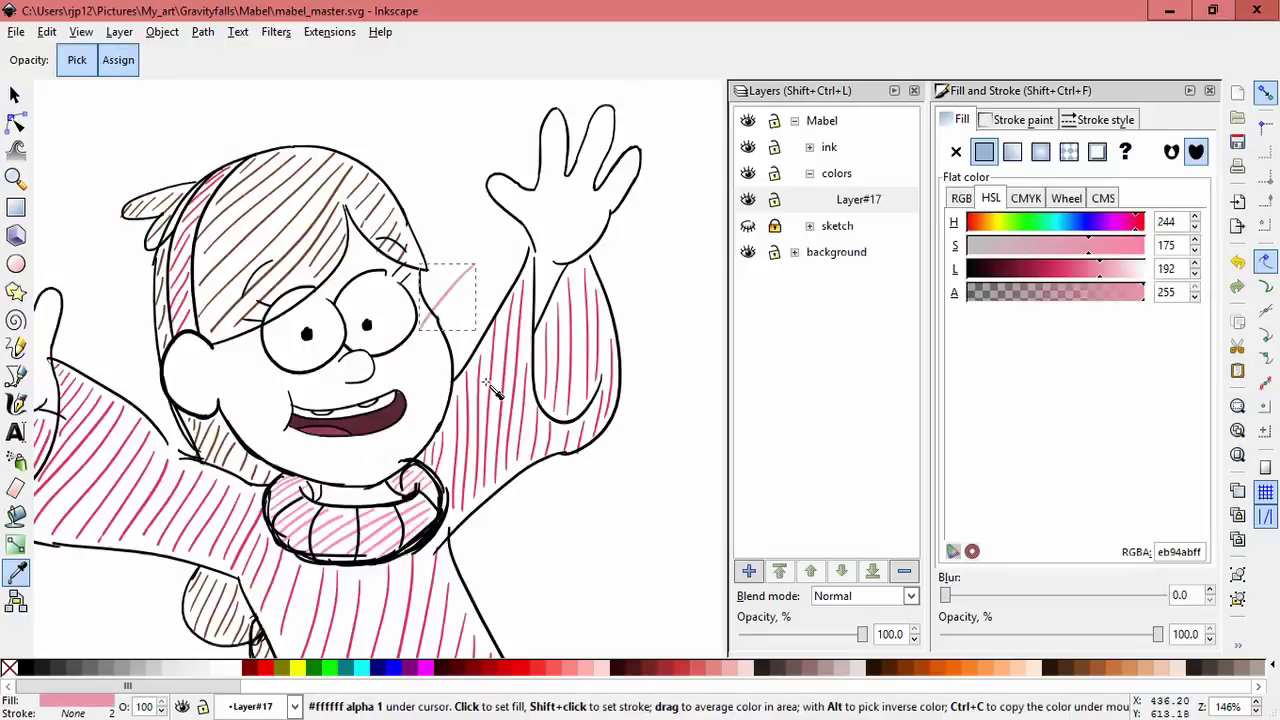
{"action": "left_click", "coordinate": [16, 97]}
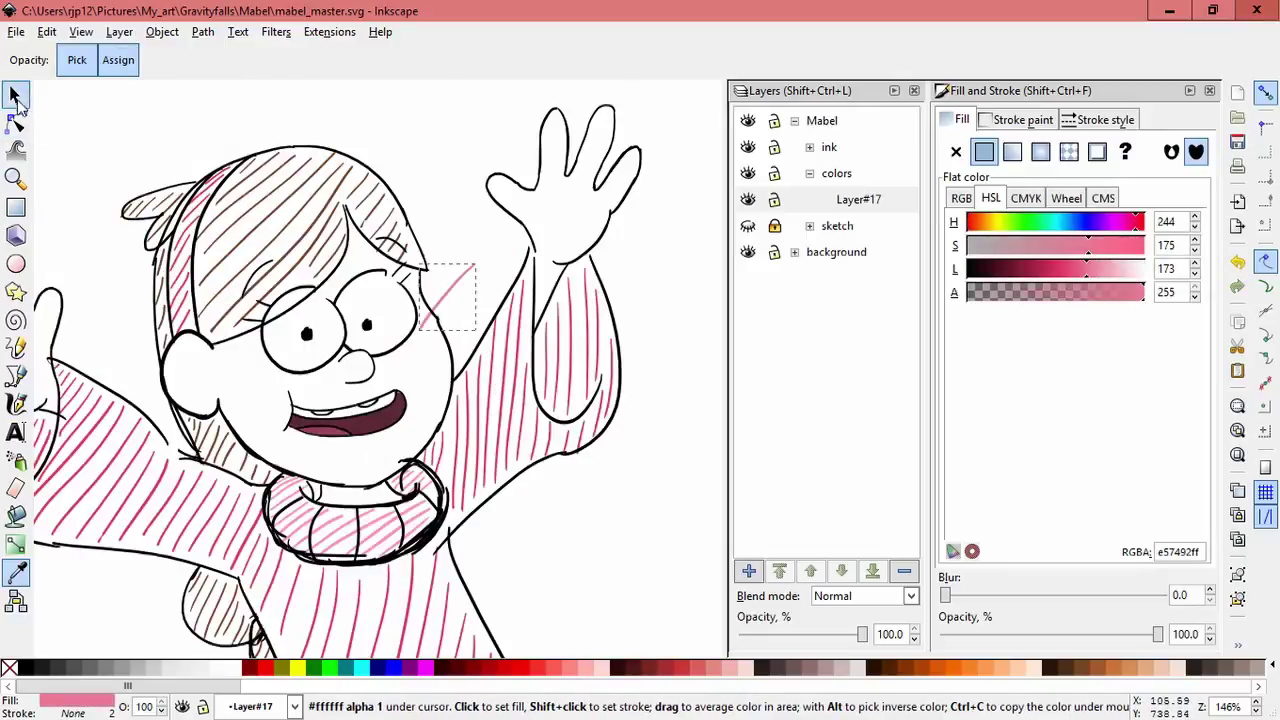
{"action": "key", "text": "Delete"}
Step: Draw short slanted light pink calligraphy strokes on both cheeks as hatched blush
{"action": "left_click", "coordinate": [15, 403]}
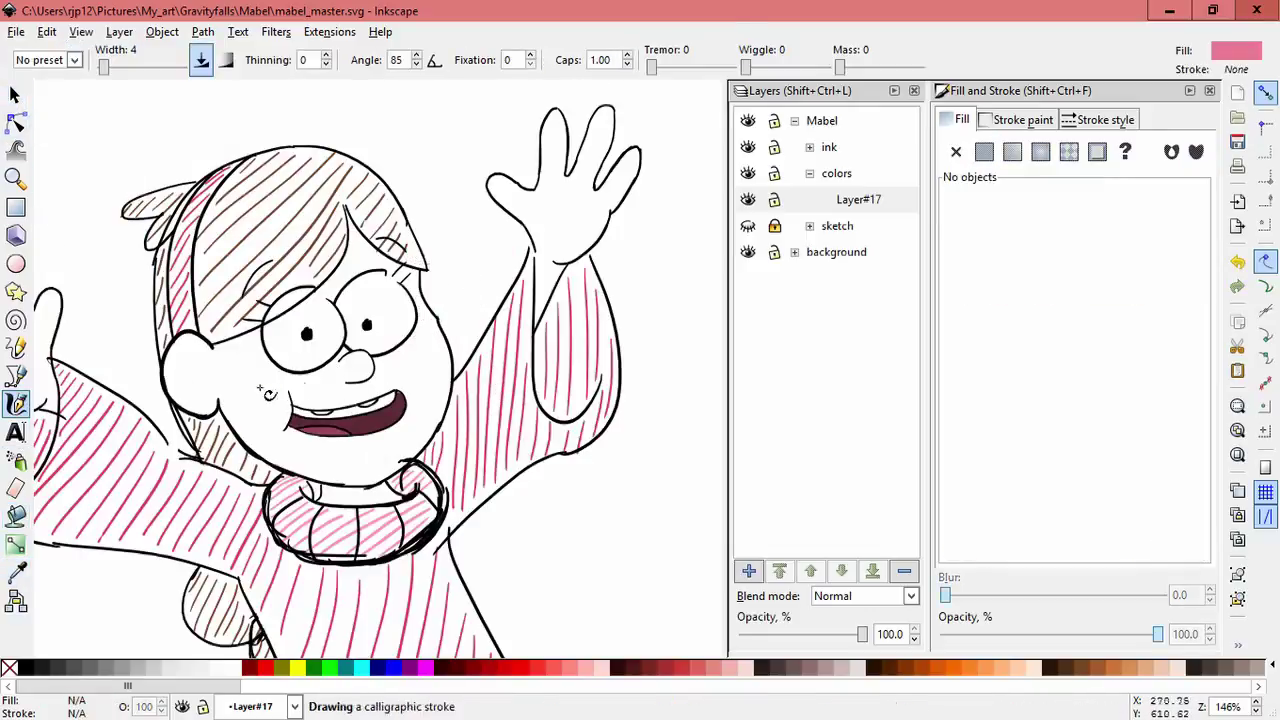
{"action": "scroll", "coordinate": [232, 420], "scroll_direction": "up", "scroll_amount": 1, "text": "ctrl"}
{"action": "left_click_drag", "start_coordinate": [250, 371], "coordinate": [265, 361]}
{"action": "left_click_drag", "start_coordinate": [253, 379], "coordinate": [292, 361]}
{"action": "left_click_drag", "start_coordinate": [270, 391], "coordinate": [301, 370]}
{"action": "mouse_move", "coordinate": [485, 336]}
{"action": "left_mouse_down"}
{"action": "mouse_move", "coordinate": [510, 322]}
{"action": "mouse_move", "coordinate": [504, 313]}
{"action": "left_mouse_up"}
{"action": "left_click_drag", "start_coordinate": [493, 342], "coordinate": [514, 331]}
{"action": "scroll", "coordinate": [578, 336], "scroll_direction": "down", "scroll_amount": 3, "text": "ctrl"}
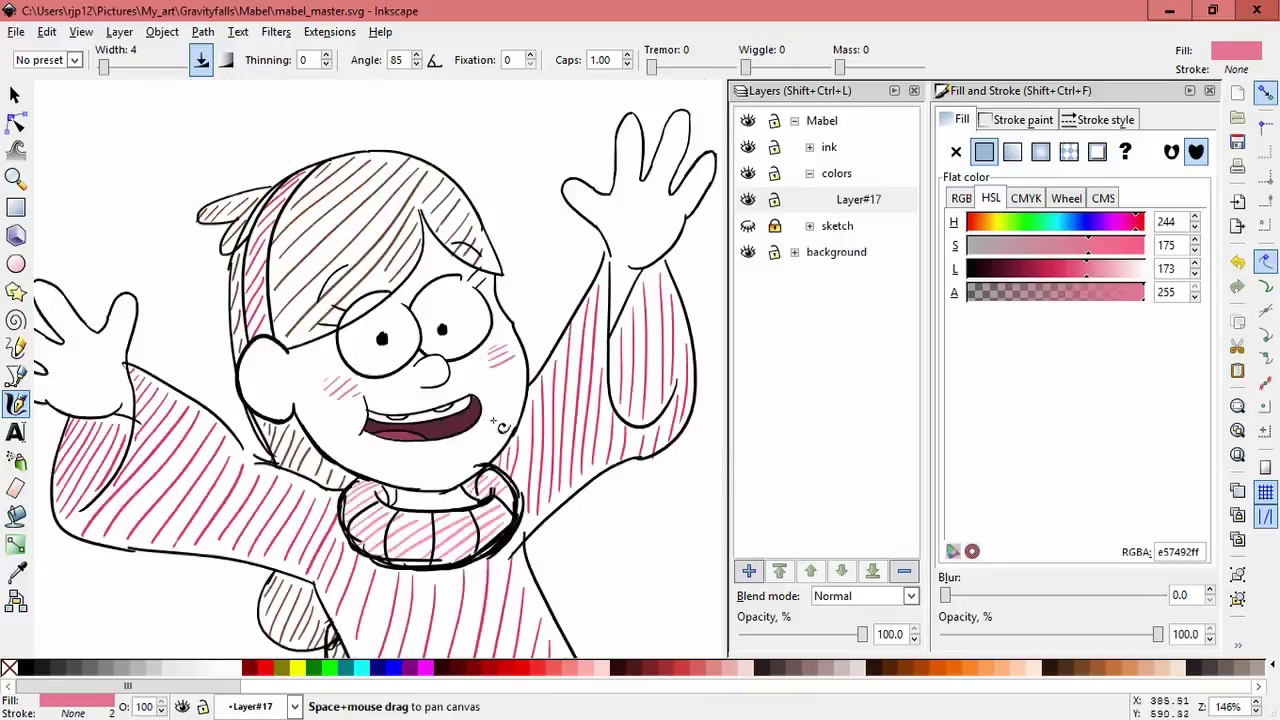
{"action": "scroll", "coordinate": [520, 466], "scroll_direction": "up", "scroll_amount": 4, "text": "ctrl"}
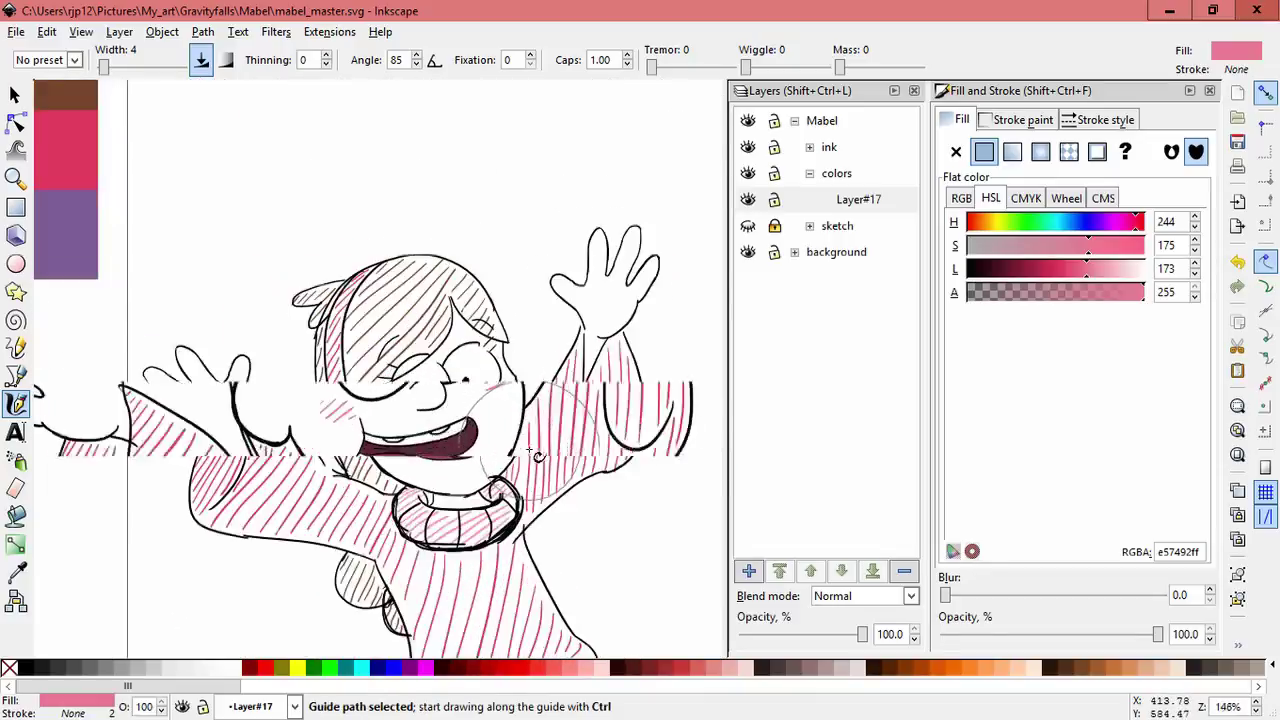
{"action": "key", "text": "Escape"}
{"action": "left_click_drag", "start_coordinate": [463, 342], "coordinate": [488, 333]}
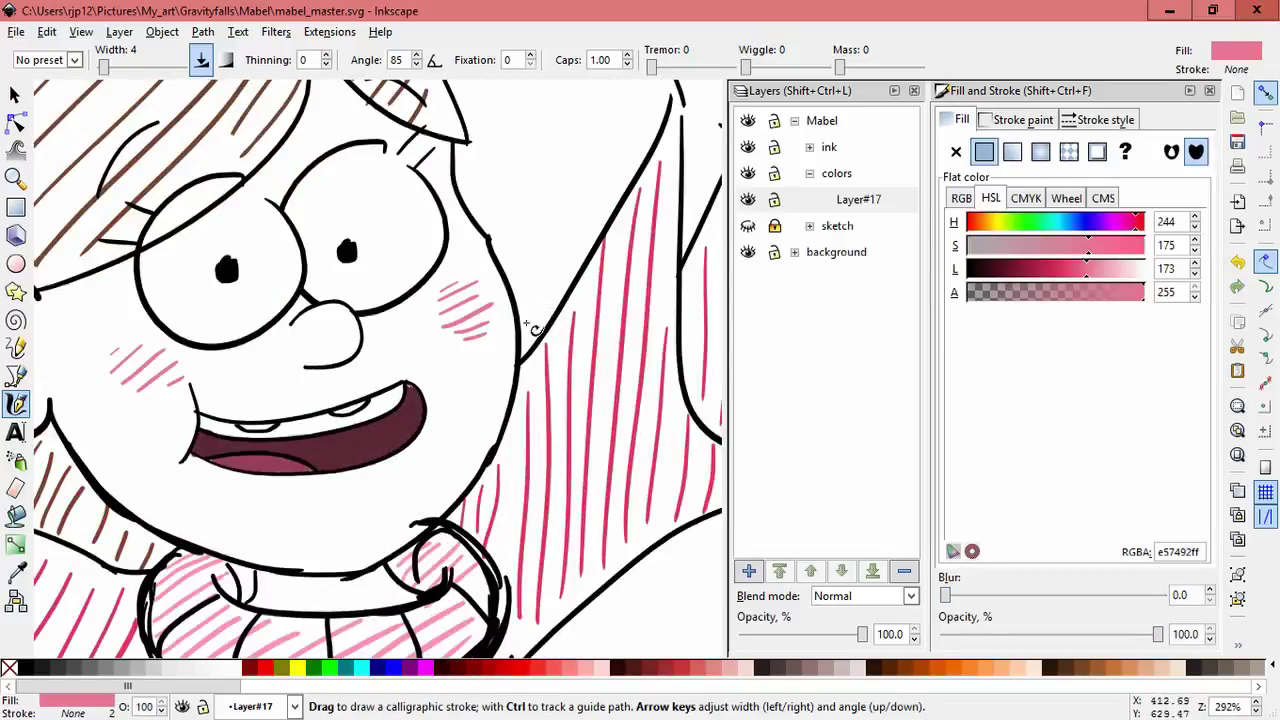
Step: Move and stretch individual blush strokes on the cheek nearest the raised arm to even out the patch
{"action": "left_click", "coordinate": [18, 98]}
{"action": "left_click", "coordinate": [484, 307]}
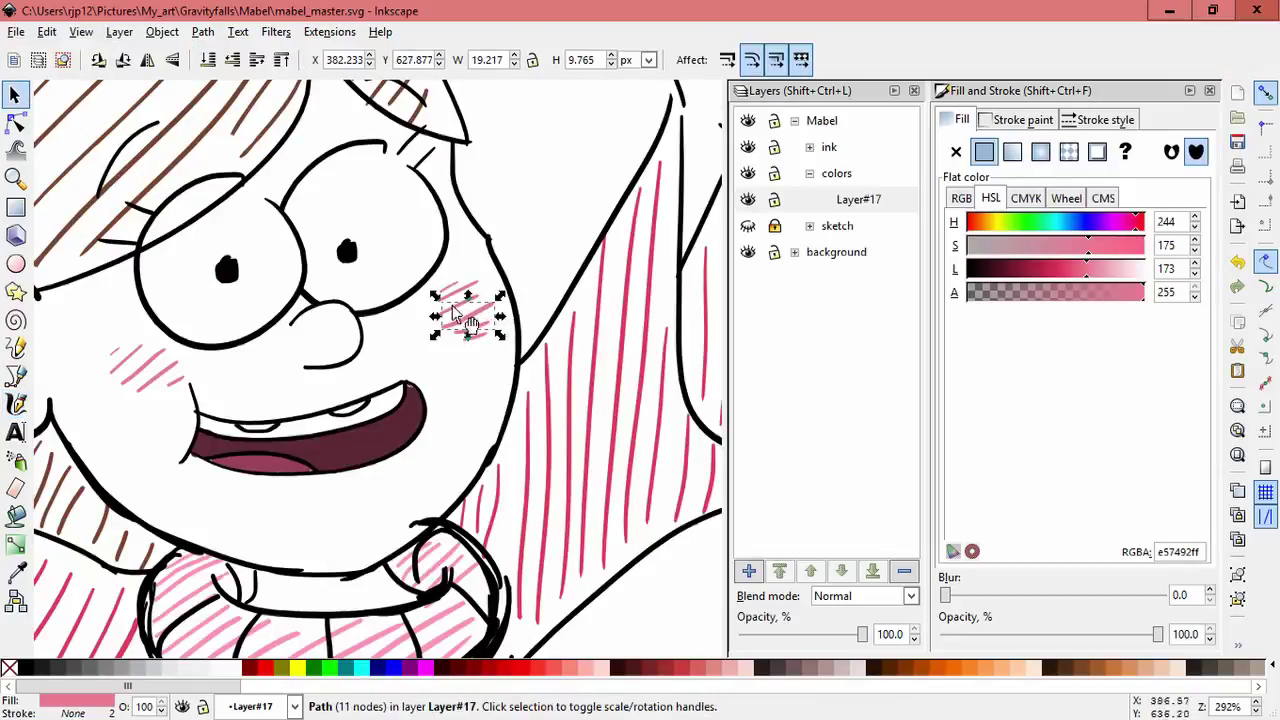
{"action": "left_click", "coordinate": [457, 305]}
{"action": "left_click", "coordinate": [495, 285]}
{"action": "left_click", "coordinate": [475, 295]}
{"action": "left_click_drag", "start_coordinate": [488, 287], "coordinate": [497, 284]}
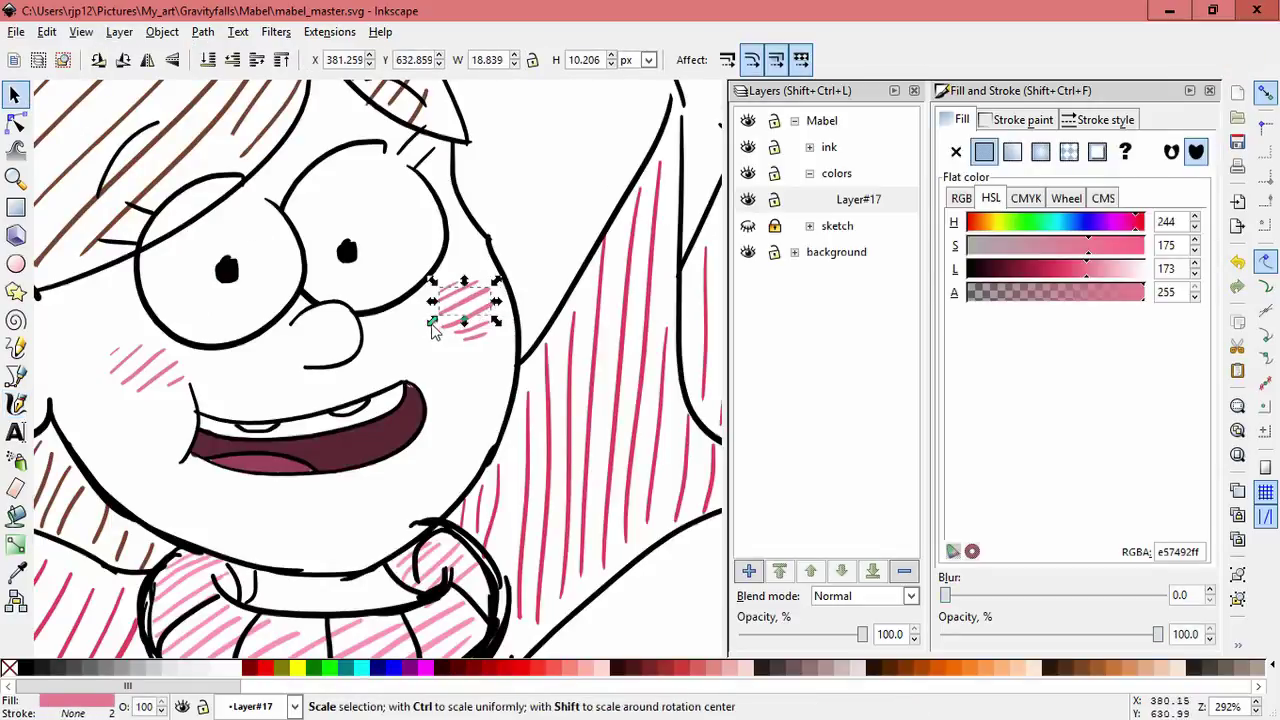
{"action": "left_click_drag", "start_coordinate": [431, 321], "coordinate": [426, 326]}
Step: Select all the blush strokes on the cheek nearest the raised arm and shift them slightly toward the nose
{"action": "left_click", "coordinate": [464, 364]}
{"action": "left_click_drag", "start_coordinate": [500, 358], "coordinate": [423, 256]}
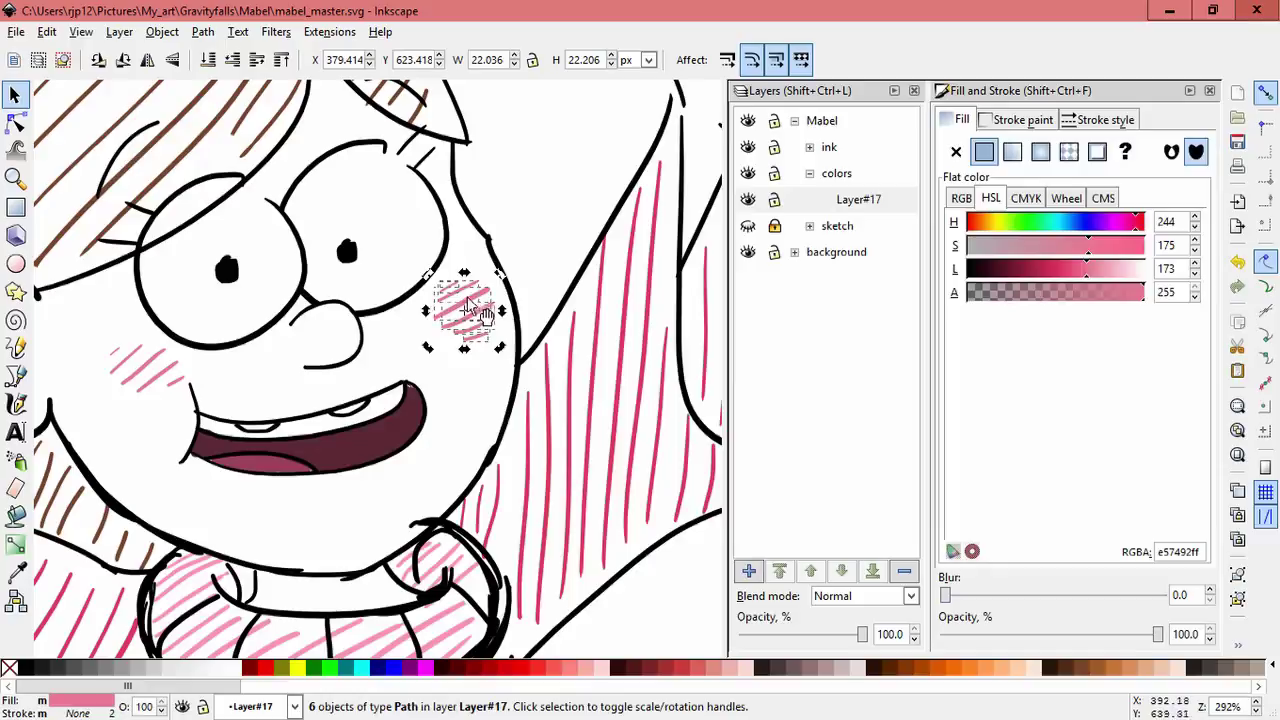
{"action": "left_click", "coordinate": [450, 290]}
{"action": "mouse_move", "coordinate": [466, 351]}
{"action": "left_mouse_down"}
{"action": "mouse_move", "coordinate": [446, 354]}
{"action": "mouse_move", "coordinate": [394, 268]}
{"action": "left_mouse_up"}
{"action": "left_click", "coordinate": [379, 378]}
{"action": "left_click_drag", "start_coordinate": [474, 307], "coordinate": [465, 311]}
{"action": "left_click", "coordinate": [463, 368]}
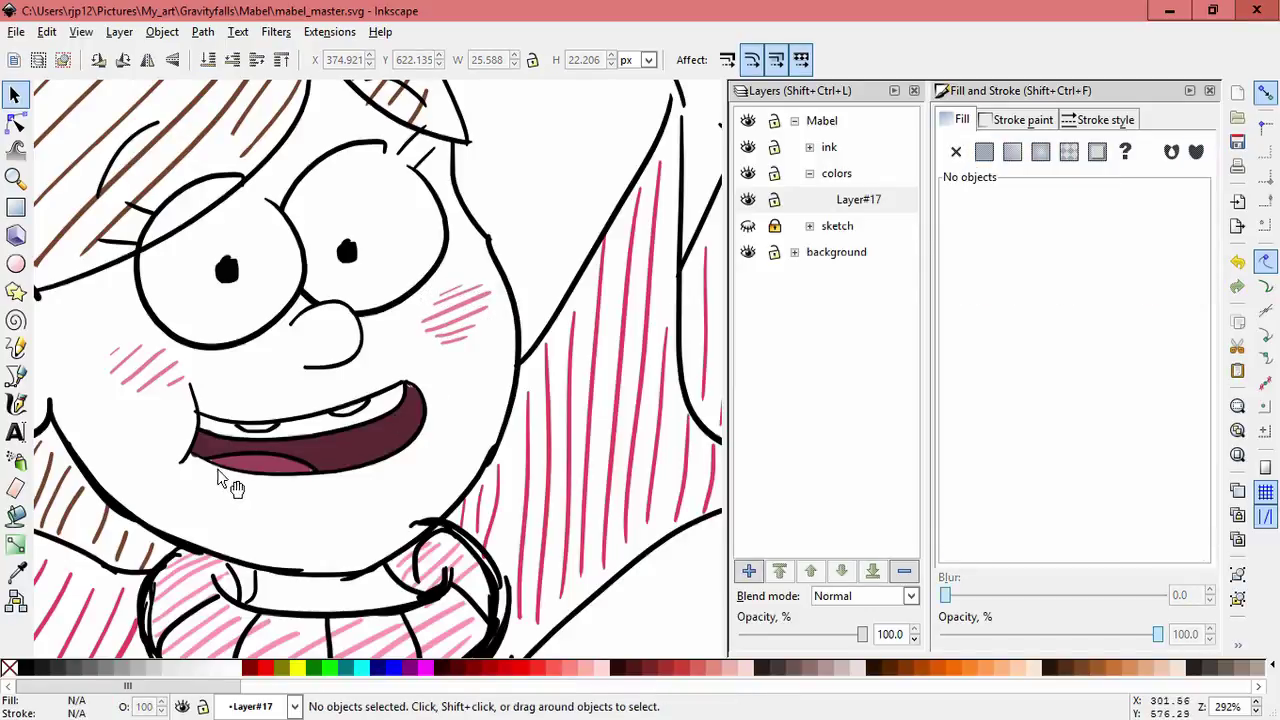
Step: Save the drawing with the cheek blush added and show the whole page
{"action": "middle_click", "coordinate": [251, 489], "text": "shift"}
{"action": "middle_click", "coordinate": [251, 489], "text": "shift"}
{"action": "middle_click", "coordinate": [250, 498], "text": "shift"}
{"action": "middle_click", "coordinate": [250, 499], "text": "shift"}
{"action": "left_click_drag", "start_coordinate": [250, 500], "coordinate": [273, 461]}
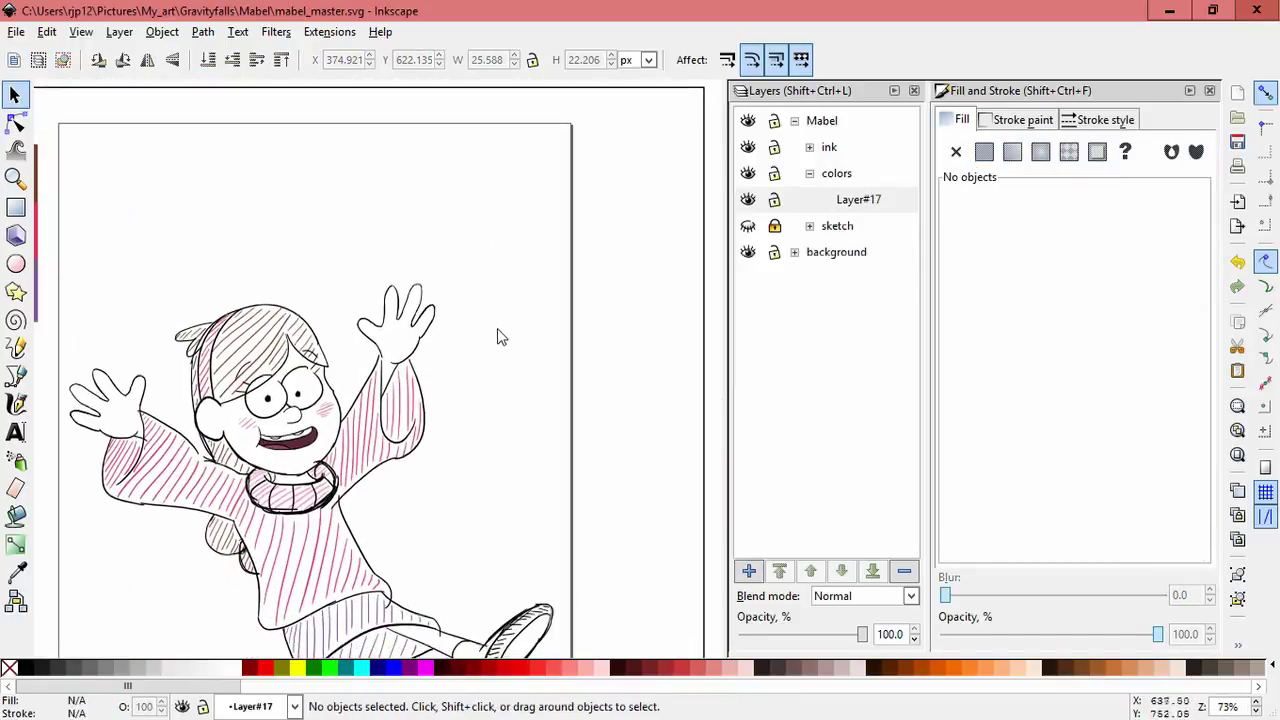
{"action": "key", "text": "5"}
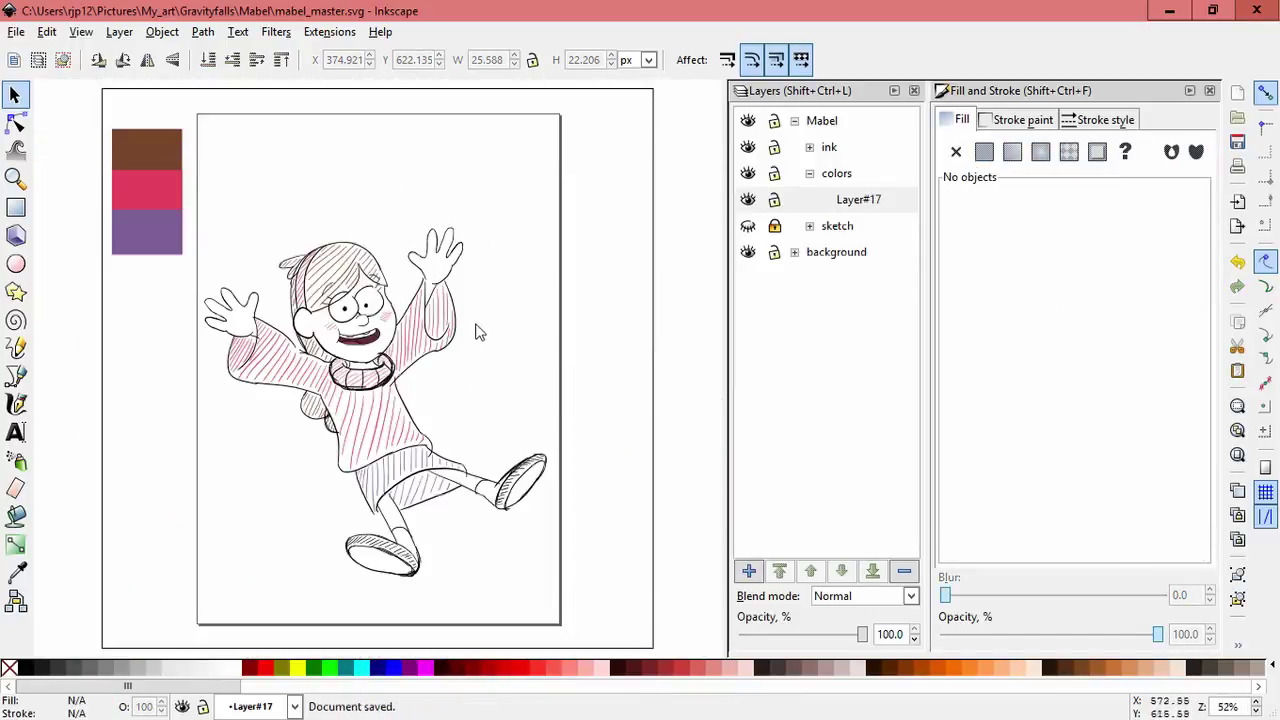